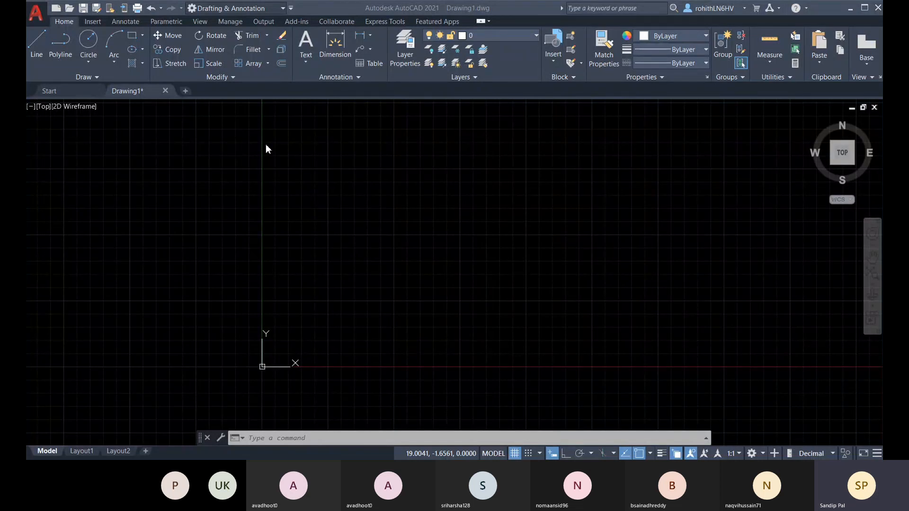
Switch the empty drawing from Top to SW Isometric view and pan it
{"action": "left_click", "coordinate": [705, 21]}
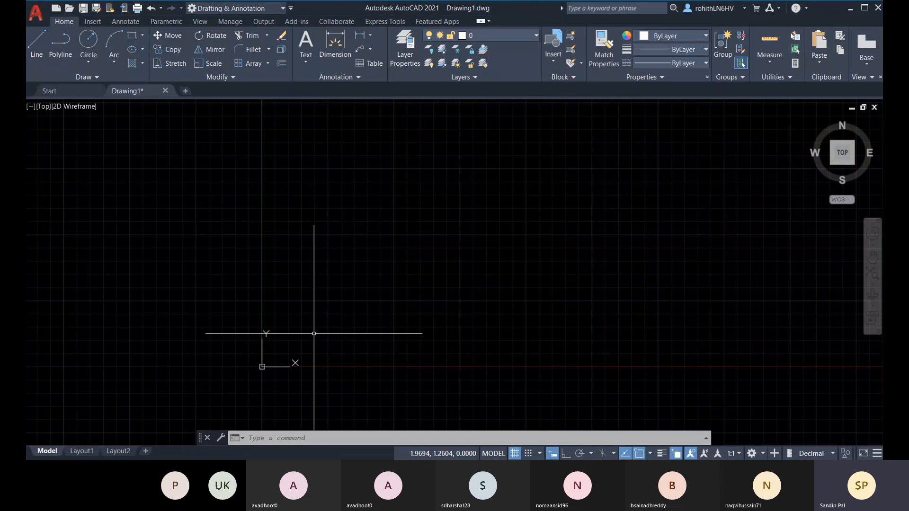
{"action": "left_click", "coordinate": [831, 165]}
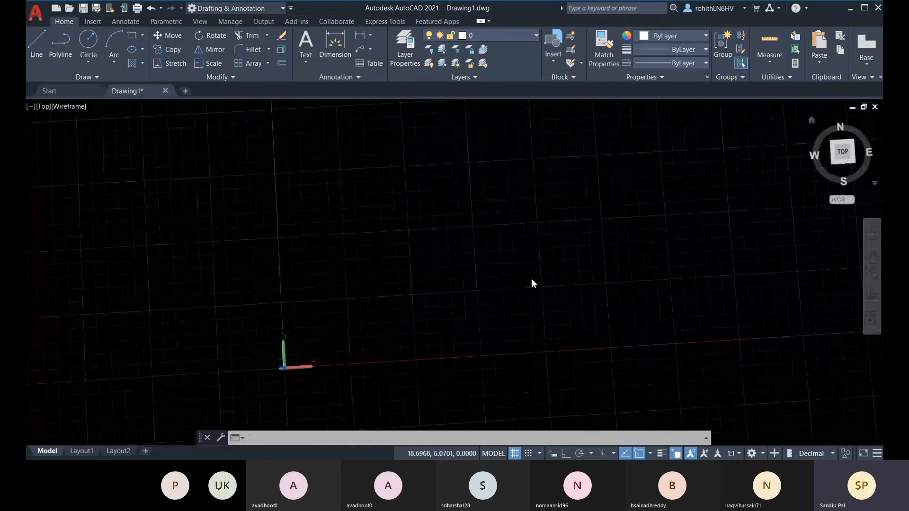
{"action": "middle_click_drag", "start_coordinate": [526, 275], "coordinate": [498, 311]}
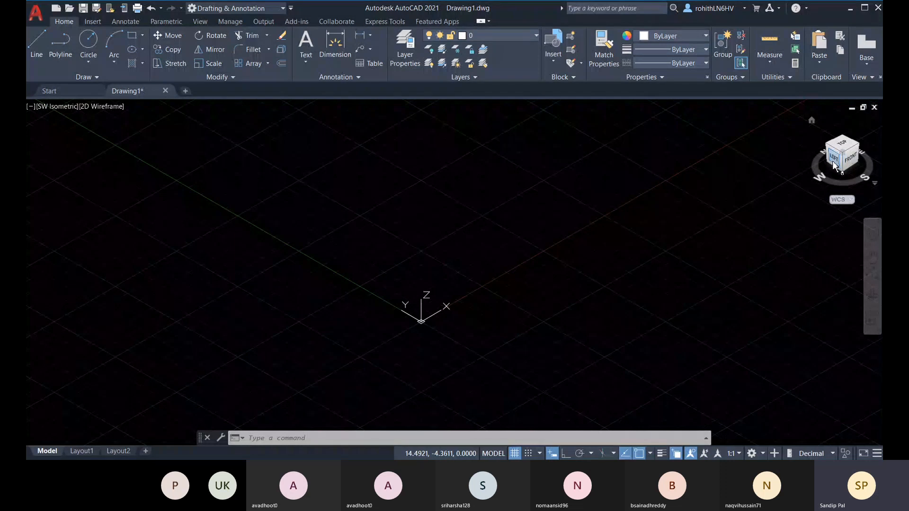
Cycle through the SE, NE and NW isometric views, return to SW Isometric, then bring up the ViewCube projection menu
{"action": "left_click", "coordinate": [861, 151]}
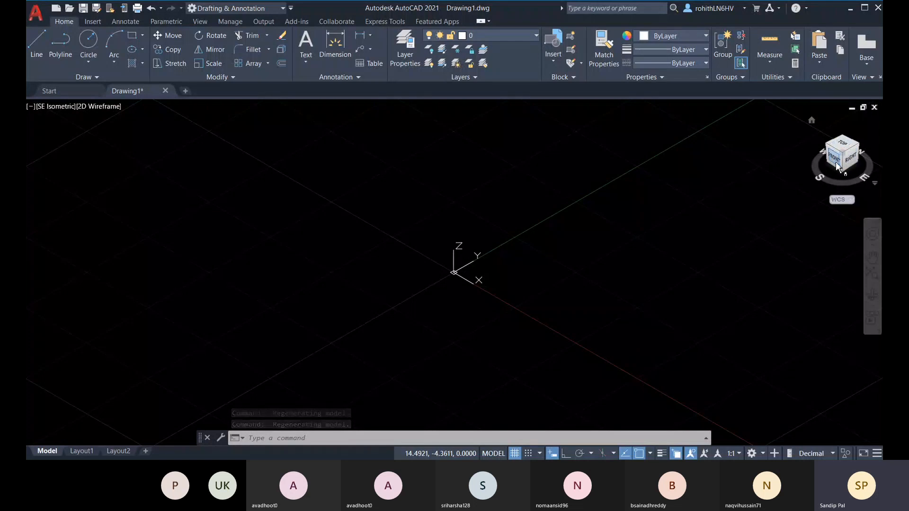
{"action": "left_click", "coordinate": [862, 150]}
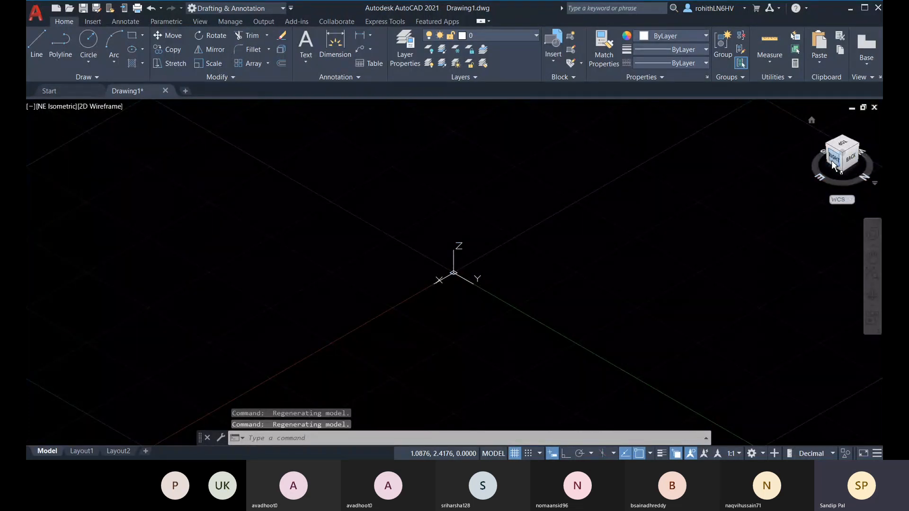
{"action": "left_click", "coordinate": [860, 147]}
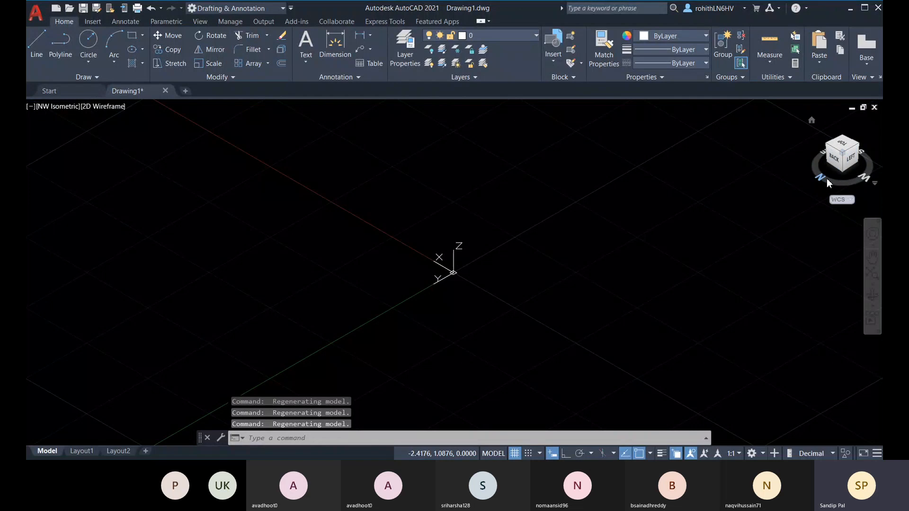
{"action": "left_click", "coordinate": [857, 145]}
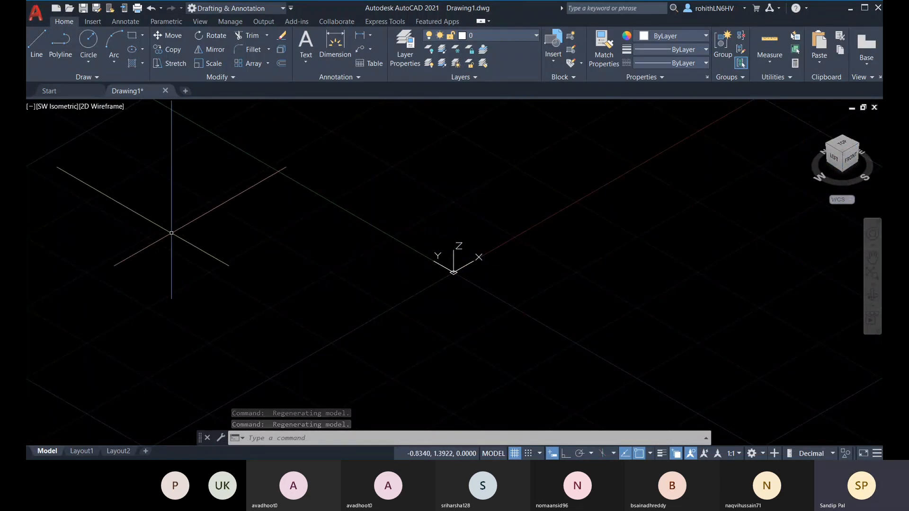
{"action": "left_click", "coordinate": [875, 184]}
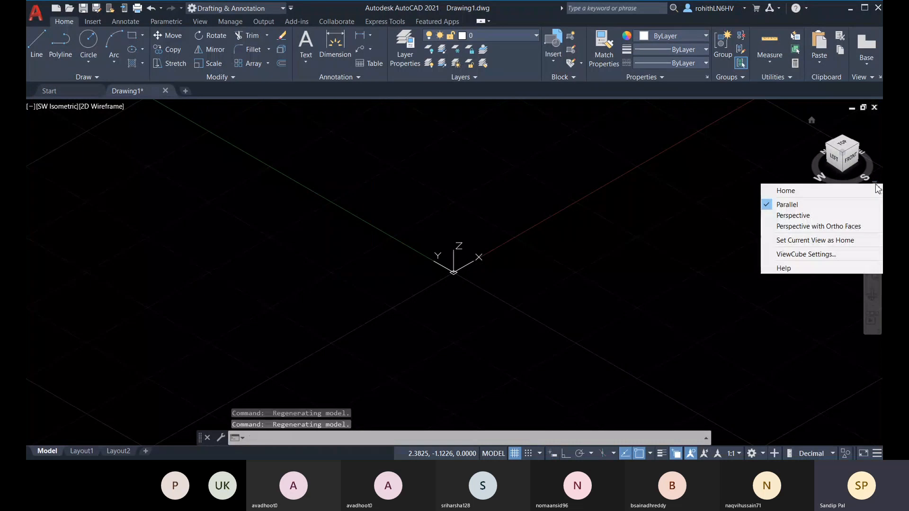
Switch to perspective projection and orbit around the grid from several angles
{"action": "left_click", "coordinate": [780, 218]}
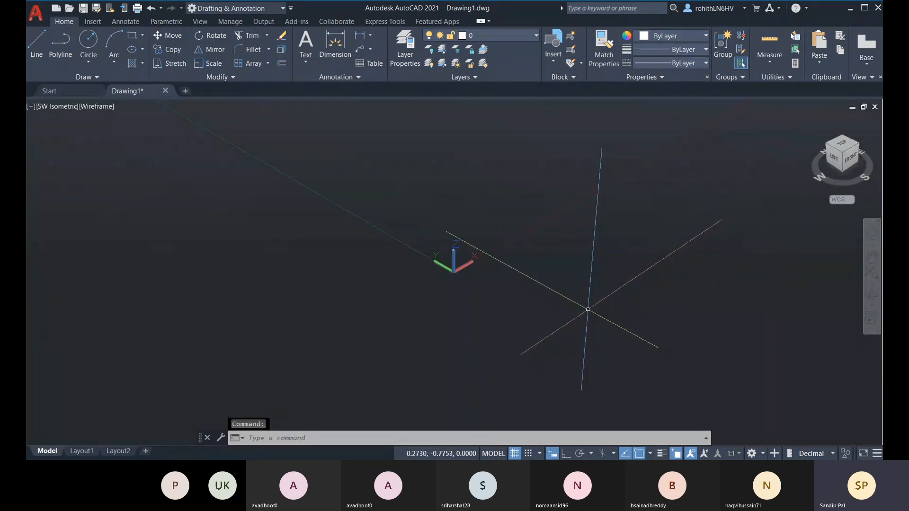
{"action": "middle_click_drag", "start_coordinate": [587, 311], "coordinate": [623, 260], "text": "shift"}
{"action": "middle_click_drag", "start_coordinate": [587, 228], "coordinate": [581, 185], "text": "shift"}
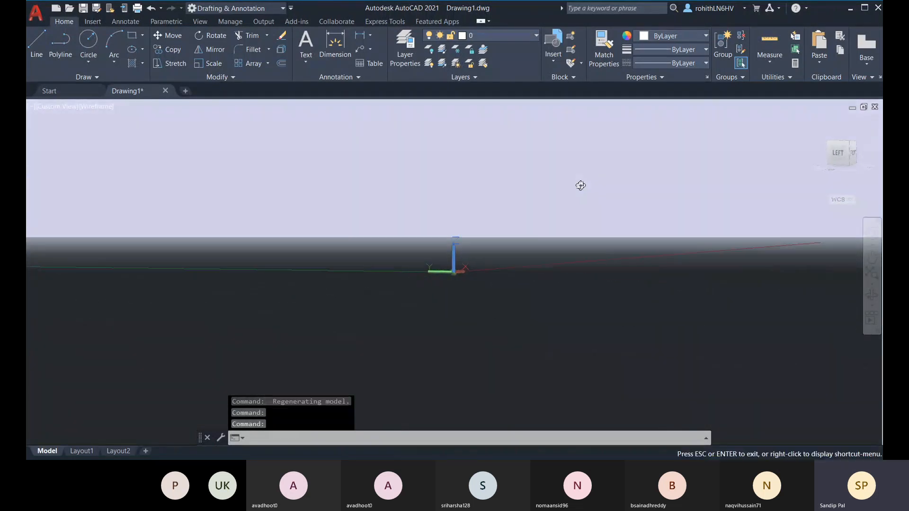
{"action": "middle_click_drag", "start_coordinate": [528, 221], "coordinate": [473, 237], "text": "shift"}
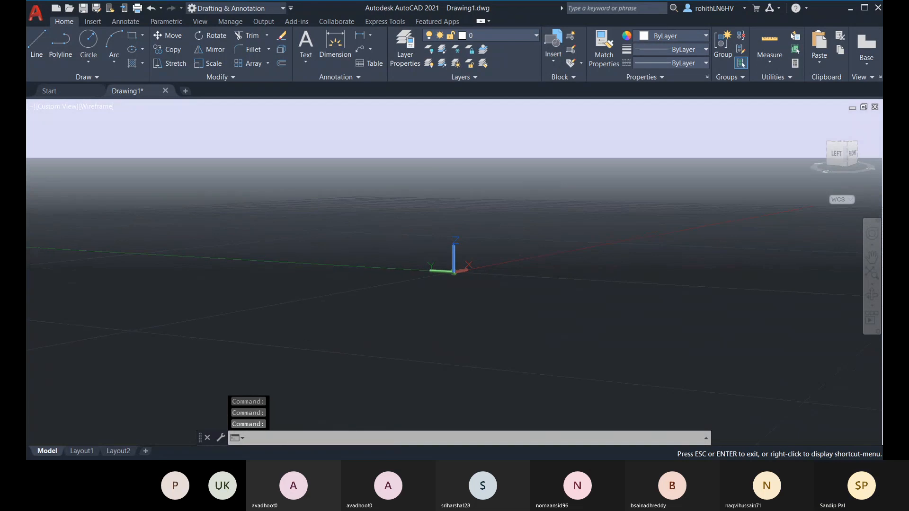
{"action": "middle_click_drag", "start_coordinate": [568, 308], "coordinate": [550, 299], "text": "shift"}
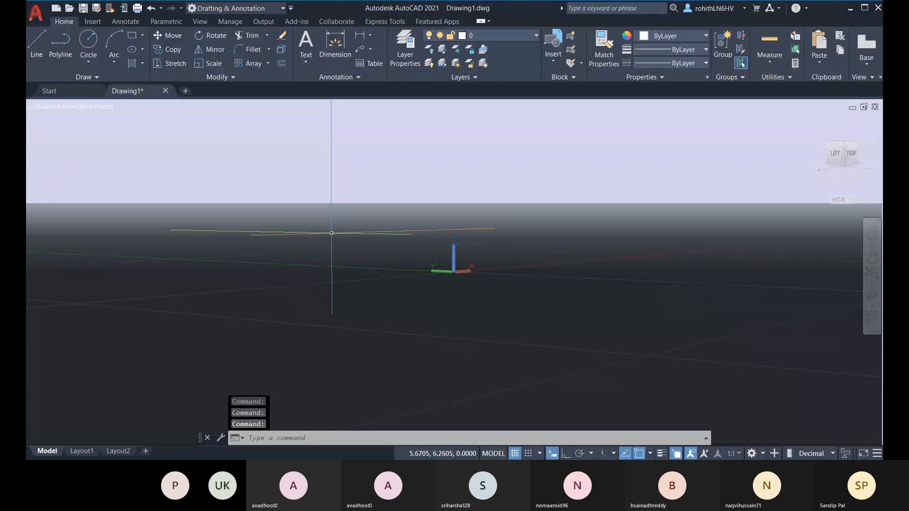
{"action": "mouse_move", "coordinate": [539, 284]}
{"action": "middle_mouse_down", "text": "shift"}
{"action": "mouse_move", "coordinate": [528, 288]}
{"action": "mouse_move", "coordinate": [536, 282]}
{"action": "middle_mouse_up", "text": "shift"}
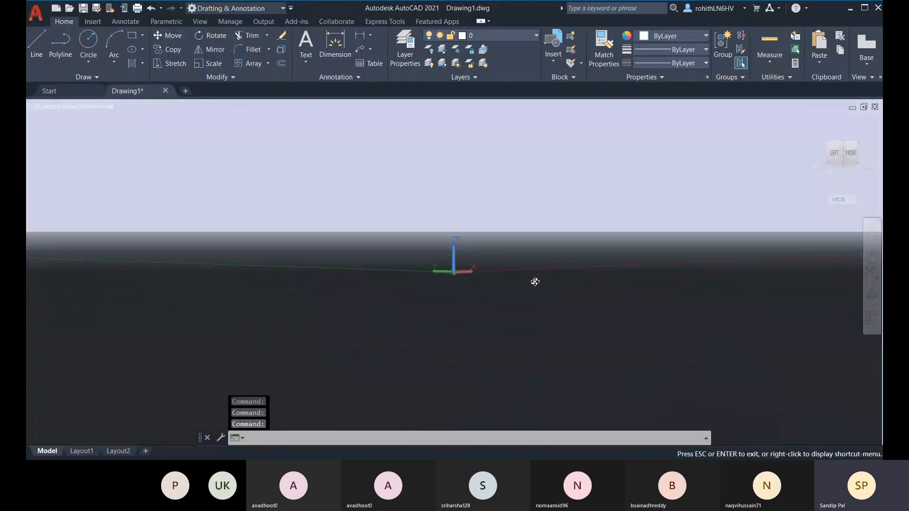
{"action": "middle_click_drag", "start_coordinate": [345, 254], "coordinate": [346, 259], "text": "shift"}
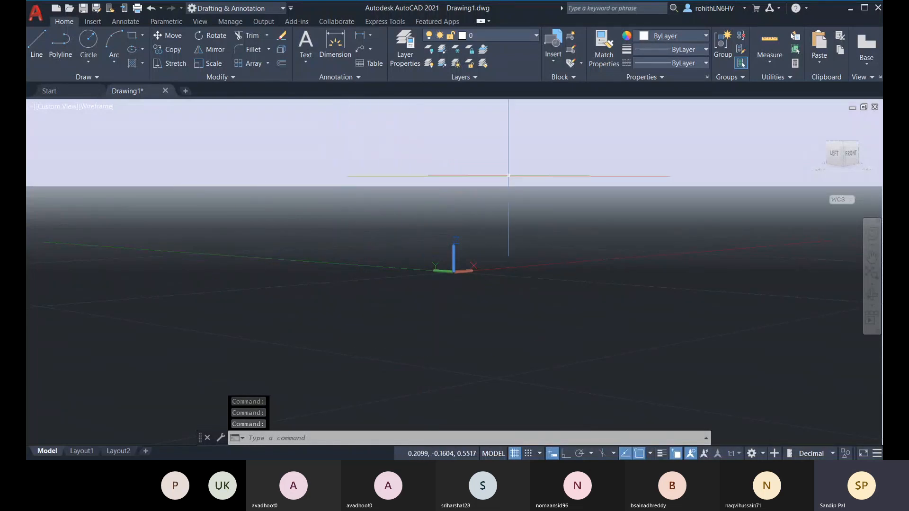
{"action": "middle_click_drag", "start_coordinate": [477, 229], "coordinate": [480, 215], "text": "shift"}
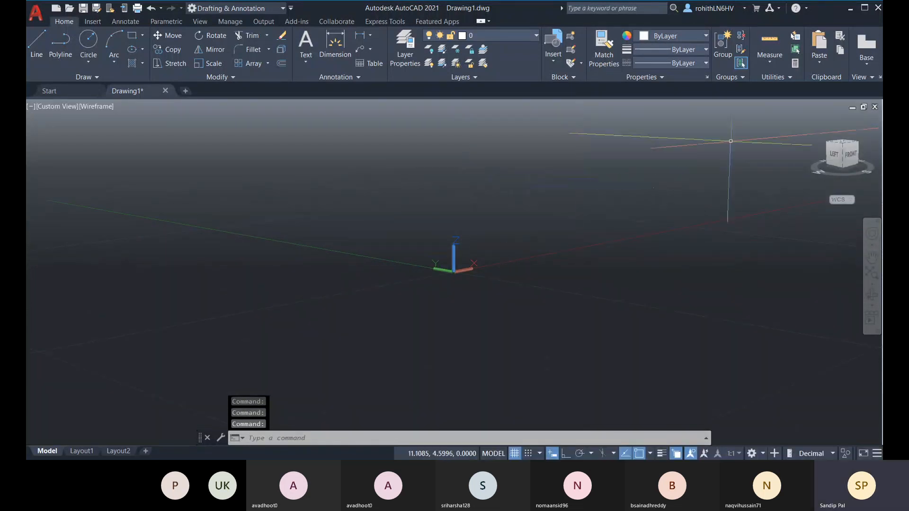
Return to parallel projection and orbit around the origin to a custom side view
{"action": "left_click", "coordinate": [872, 184]}
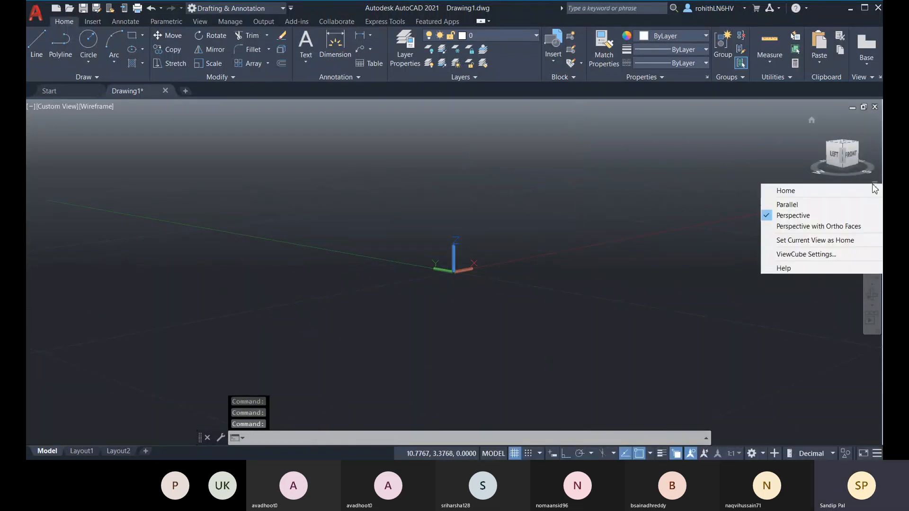
{"action": "left_click", "coordinate": [820, 209]}
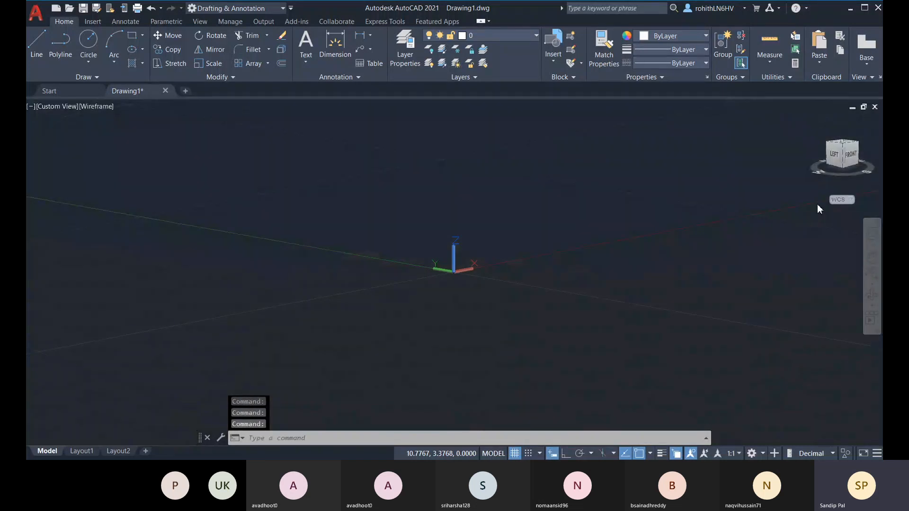
{"action": "middle_click_drag", "start_coordinate": [801, 201], "coordinate": [718, 223], "text": "shift"}
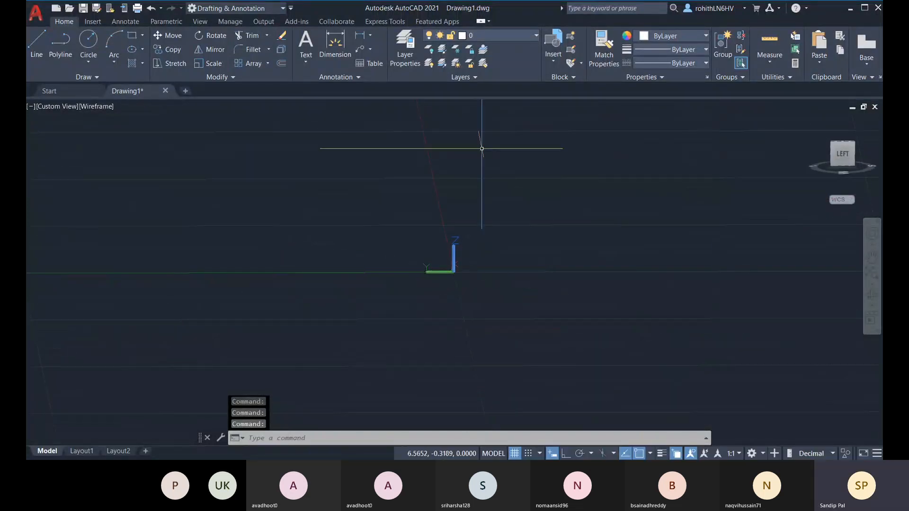
{"action": "middle_click_drag", "start_coordinate": [574, 260], "coordinate": [549, 256], "text": "shift"}
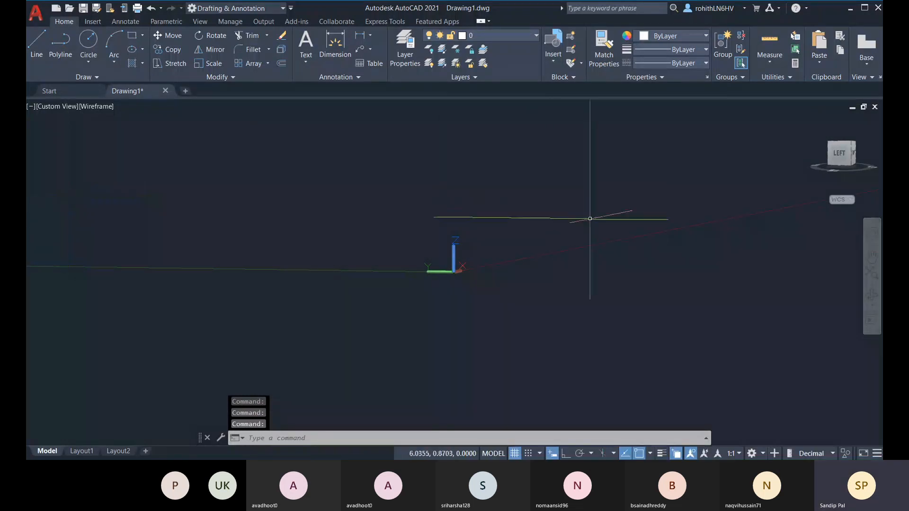
{"action": "middle_click_drag", "start_coordinate": [446, 205], "coordinate": [473, 225], "text": "shift"}
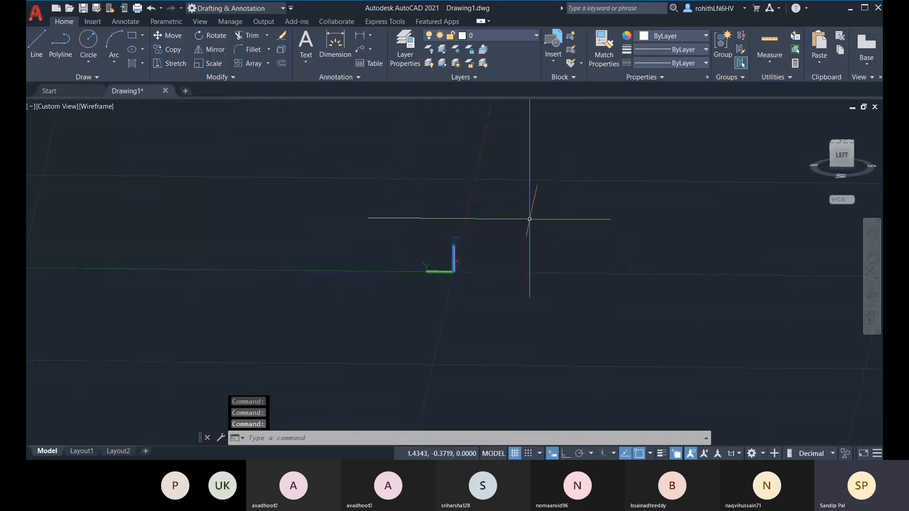
{"action": "middle_click_drag", "start_coordinate": [529, 203], "coordinate": [539, 221], "text": "shift"}
{"action": "mouse_move", "coordinate": [509, 187]}
{"action": "middle_mouse_down", "text": "shift"}
{"action": "mouse_move", "coordinate": [515, 213]}
{"action": "mouse_move", "coordinate": [511, 197]}
{"action": "middle_mouse_up", "text": "shift"}
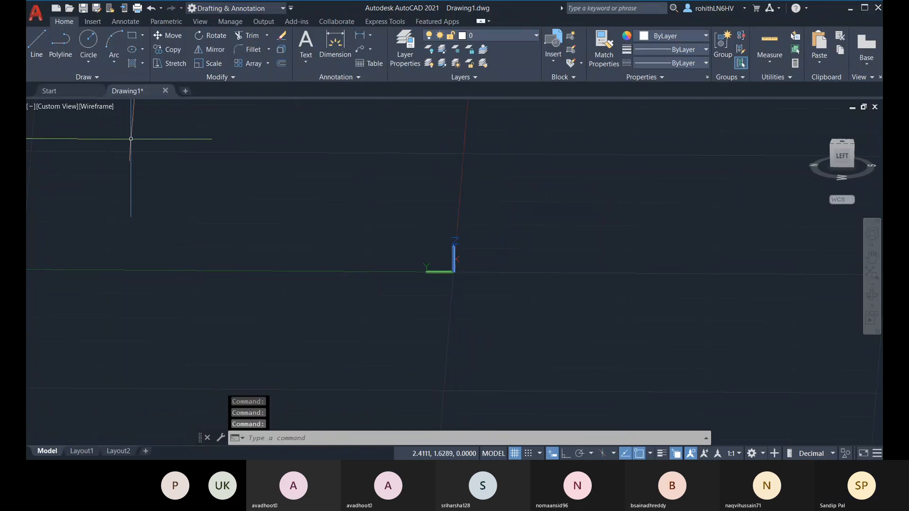
Restore the SW Isometric preset view and switch to the 3D Modeling workspace
{"action": "left_click", "coordinate": [59, 107]}
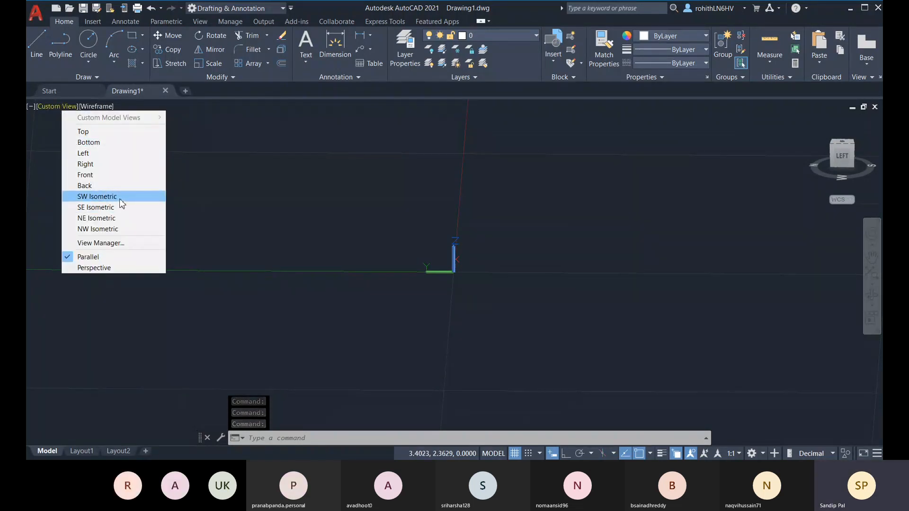
{"action": "left_click", "coordinate": [97, 196]}
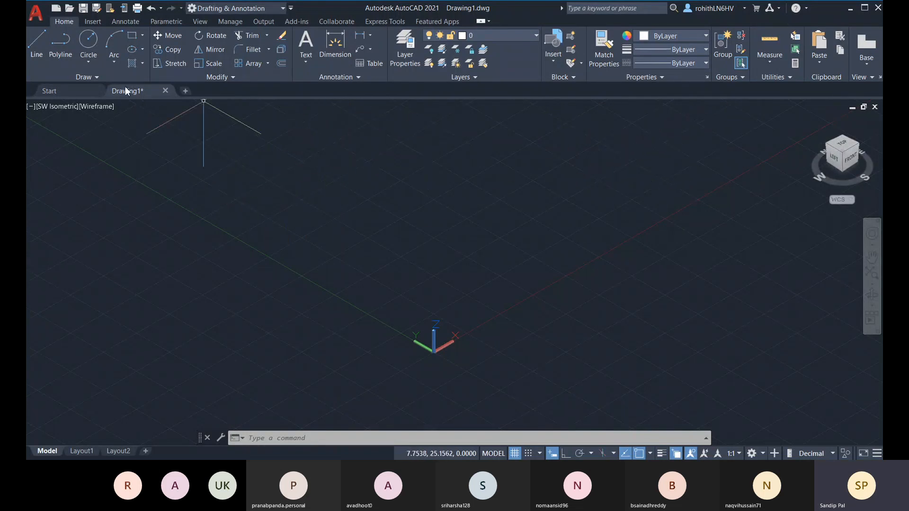
{"action": "left_click", "coordinate": [266, 8]}
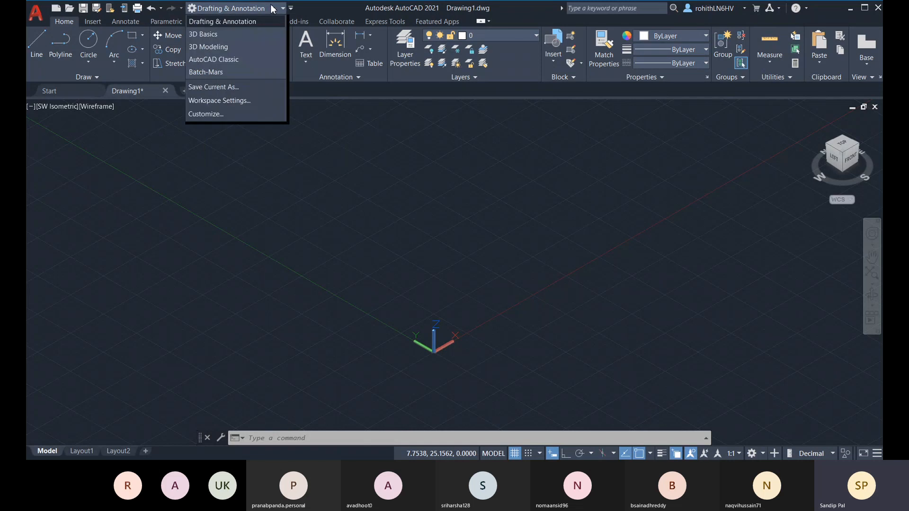
{"action": "left_click", "coordinate": [233, 48]}
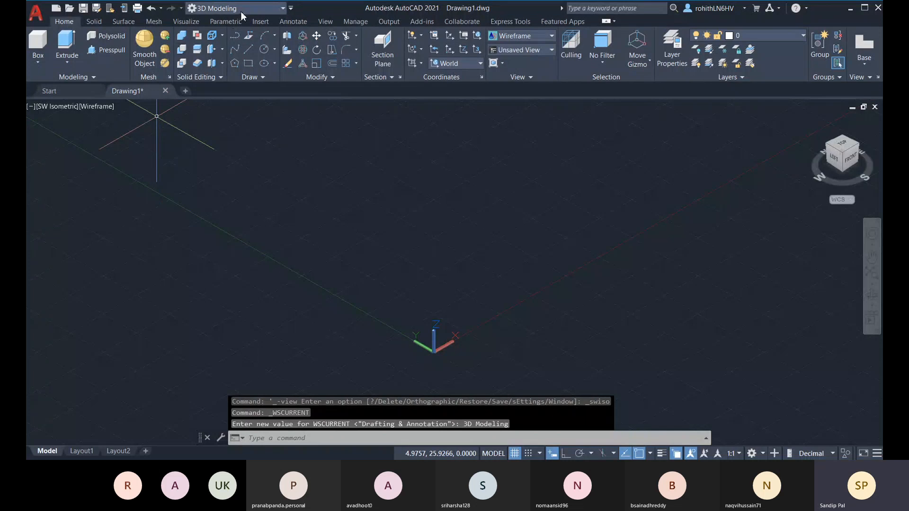
Try the 3D Basics workspace, then go back to 3D Modeling
{"action": "left_click", "coordinate": [227, 8]}
{"action": "left_click", "coordinate": [214, 35]}
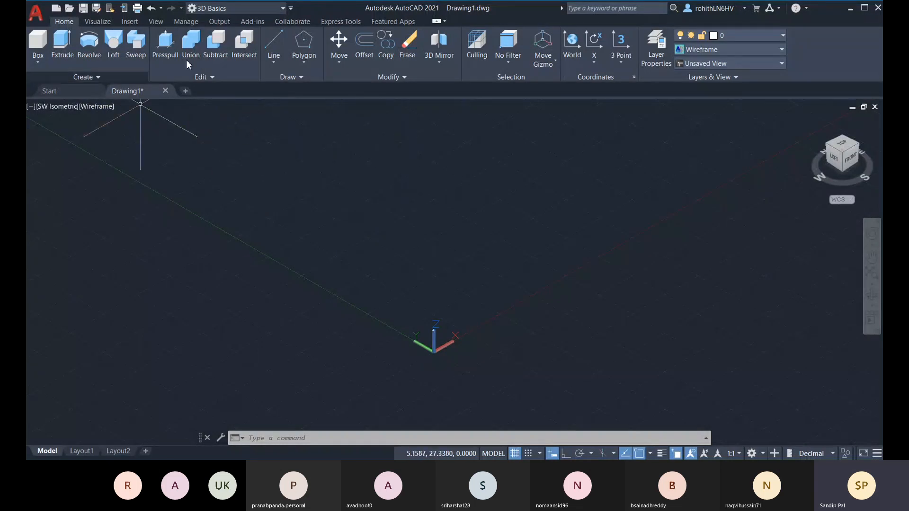
{"action": "left_click", "coordinate": [239, 7]}
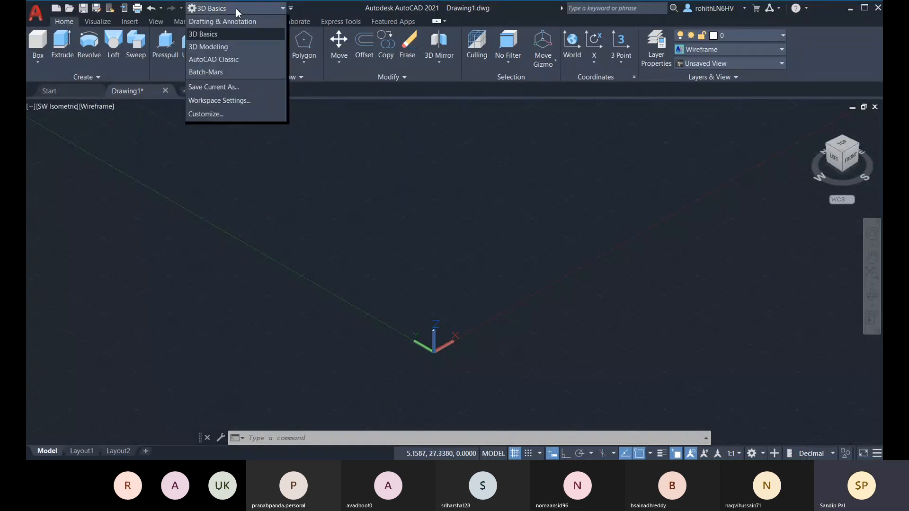
{"action": "left_click", "coordinate": [227, 46]}
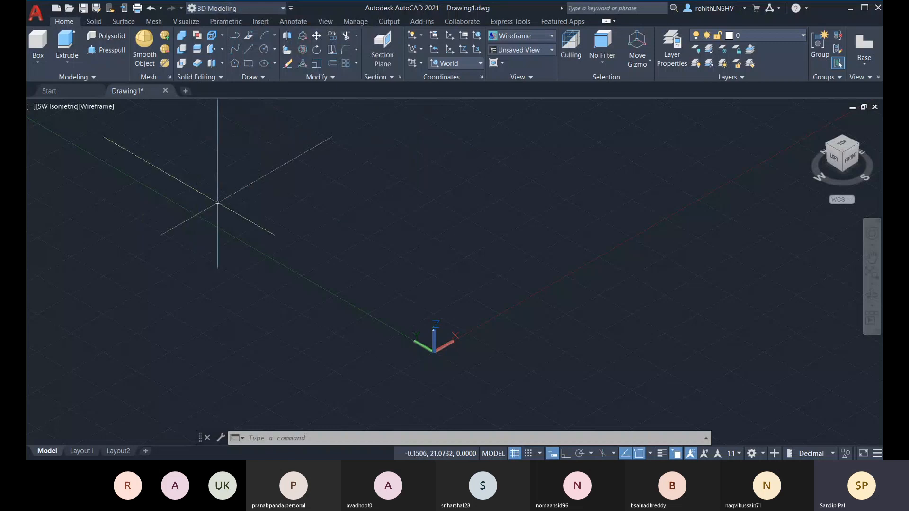
{"action": "middle_click_drag", "start_coordinate": [417, 233], "coordinate": [416, 237]}
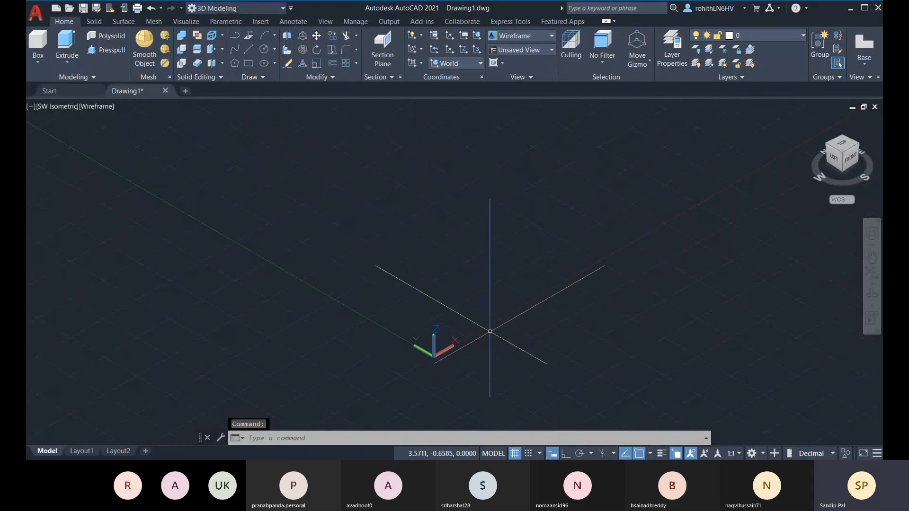
{"action": "middle_click_drag", "start_coordinate": [492, 324], "coordinate": [384, 313], "text": "shift"}
{"action": "middle_click_drag", "start_coordinate": [525, 306], "coordinate": [402, 307]}
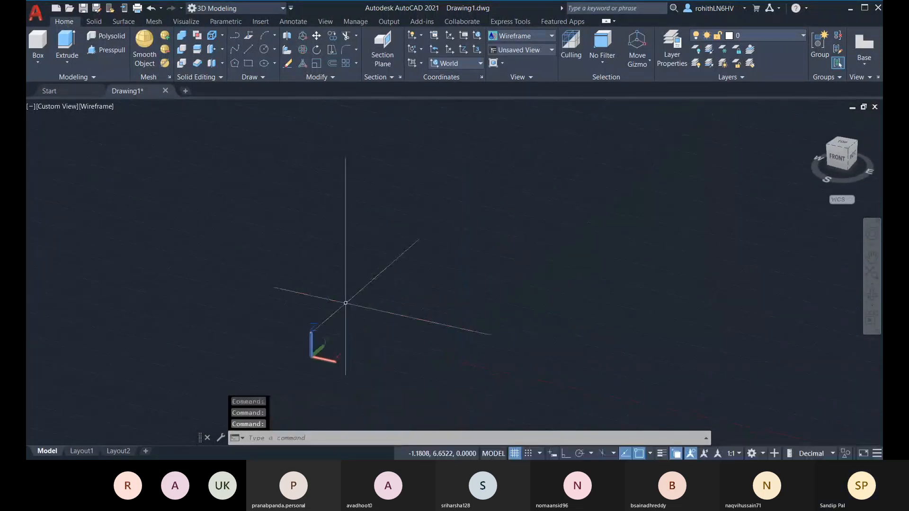
{"action": "middle_click_drag", "start_coordinate": [340, 305], "coordinate": [333, 271]}
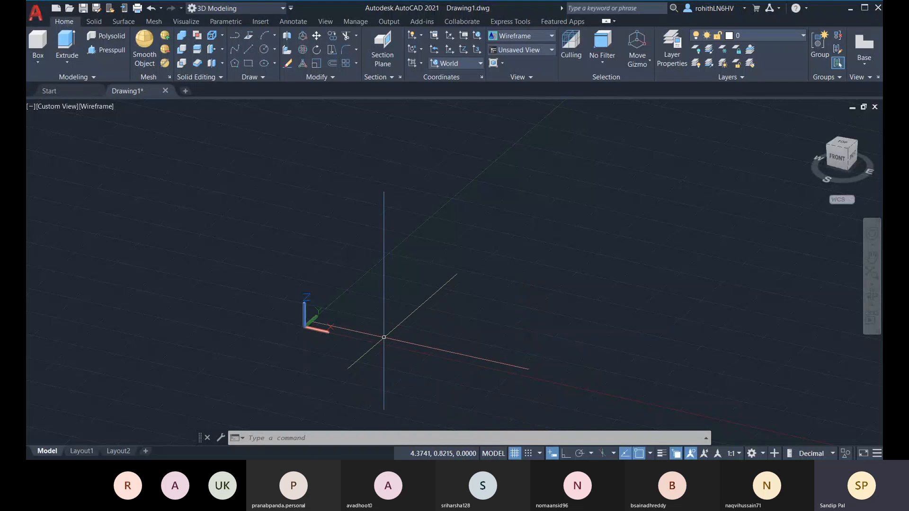
{"action": "middle_click_drag", "start_coordinate": [382, 336], "coordinate": [349, 337]}
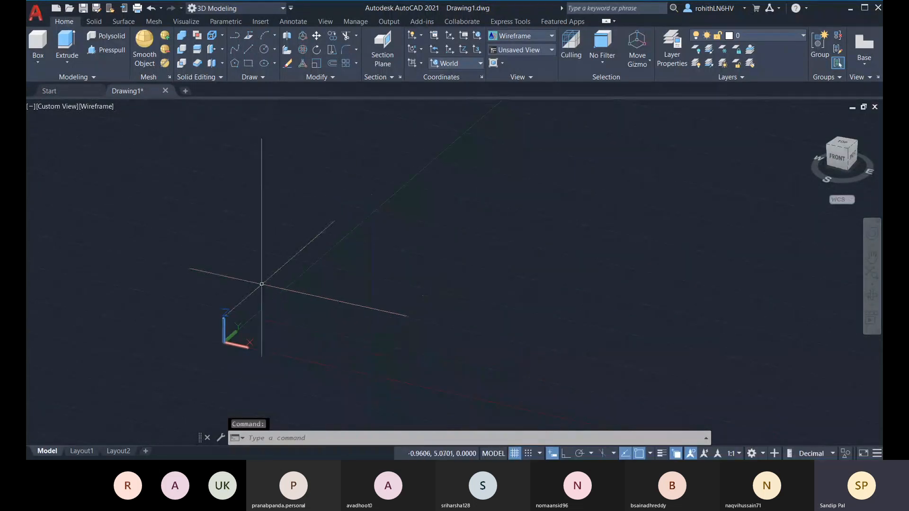
Start a solid cylinder and place its base center near the origin
{"action": "left_click", "coordinate": [37, 63]}
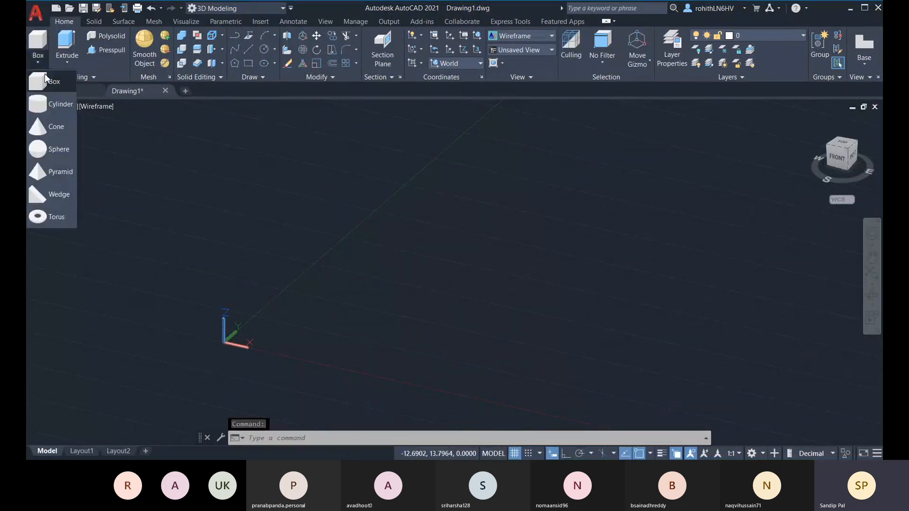
{"action": "left_click", "coordinate": [43, 108]}
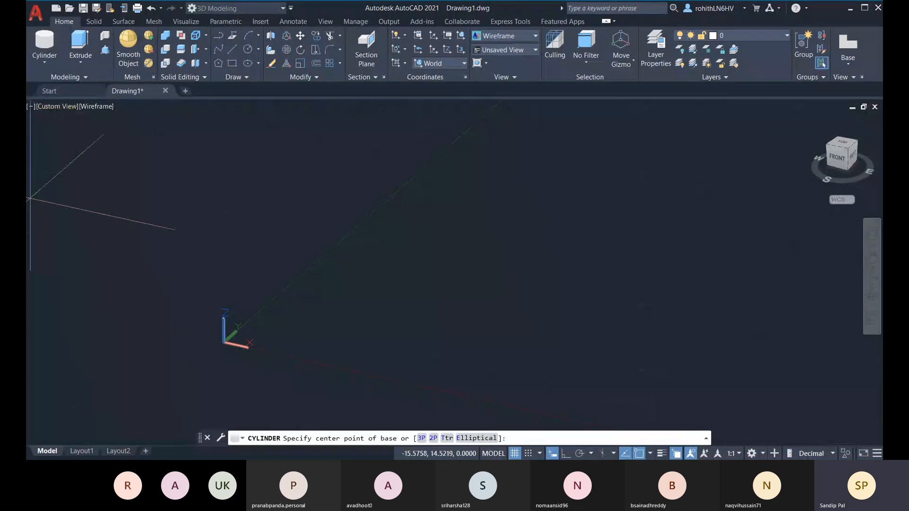
{"action": "middle_click", "coordinate": [223, 324]}
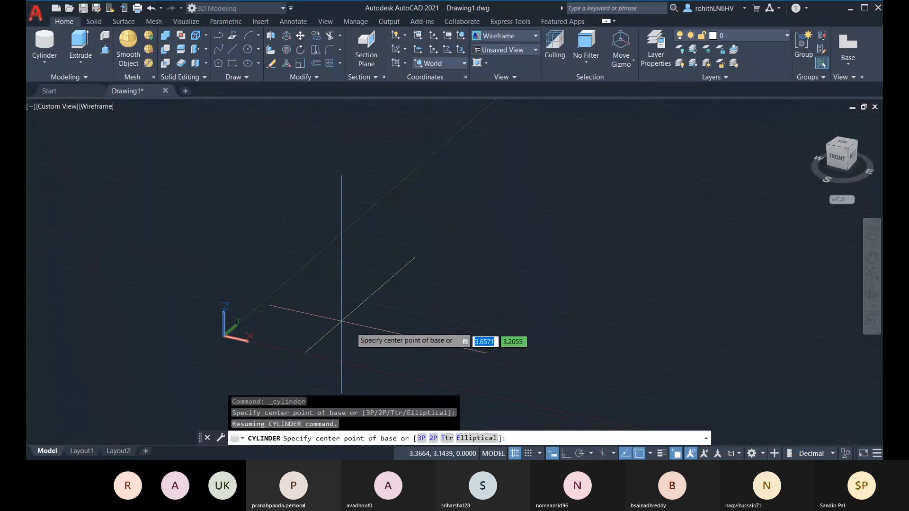
{"action": "middle_click_drag", "start_coordinate": [353, 326], "coordinate": [374, 333]}
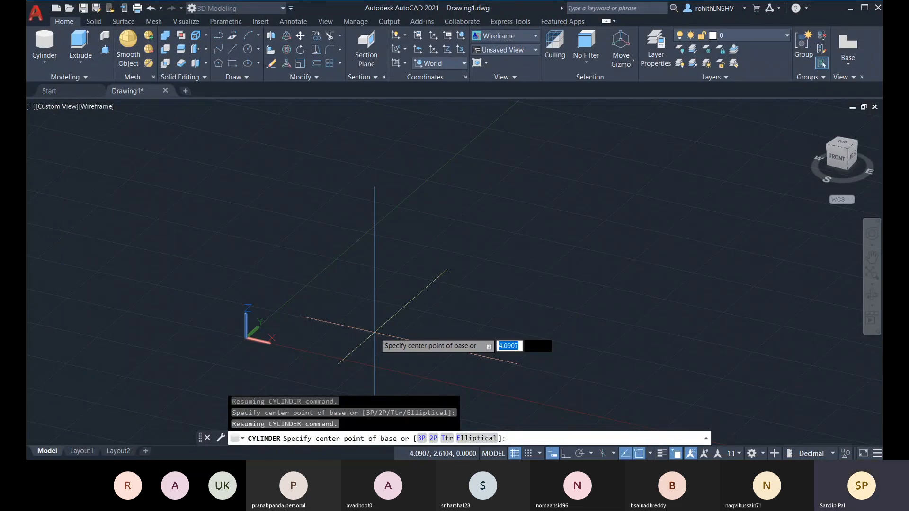
{"action": "left_click", "coordinate": [375, 332]}
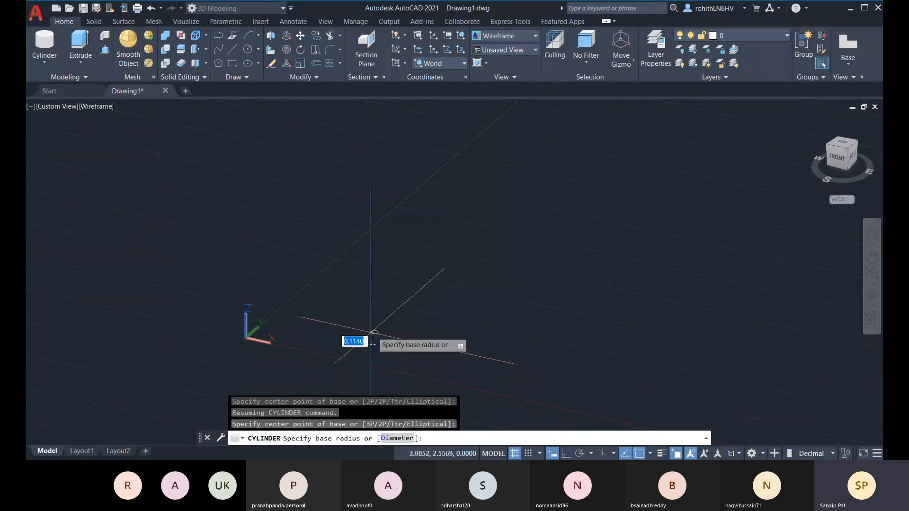
Fix the cylinder's base radius, then bring its height into view
{"action": "scroll", "coordinate": [407, 332], "scroll_direction": "up", "scroll_amount": 4}
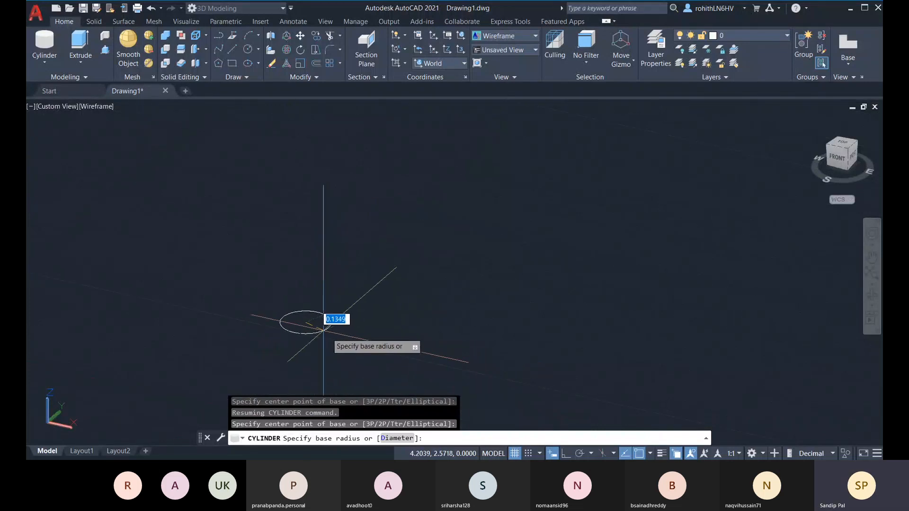
{"action": "scroll", "coordinate": [323, 331], "scroll_direction": "up", "scroll_amount": 3}
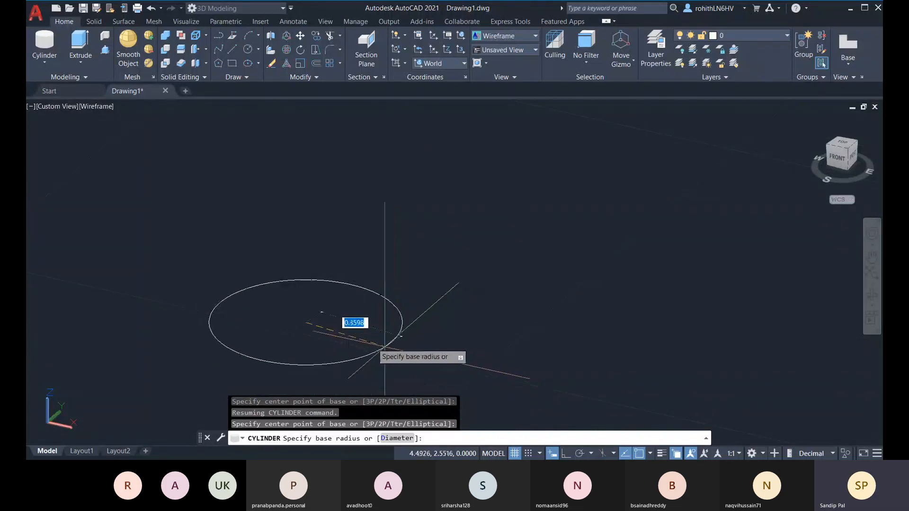
{"action": "scroll", "coordinate": [327, 333], "scroll_direction": "down", "scroll_amount": 2}
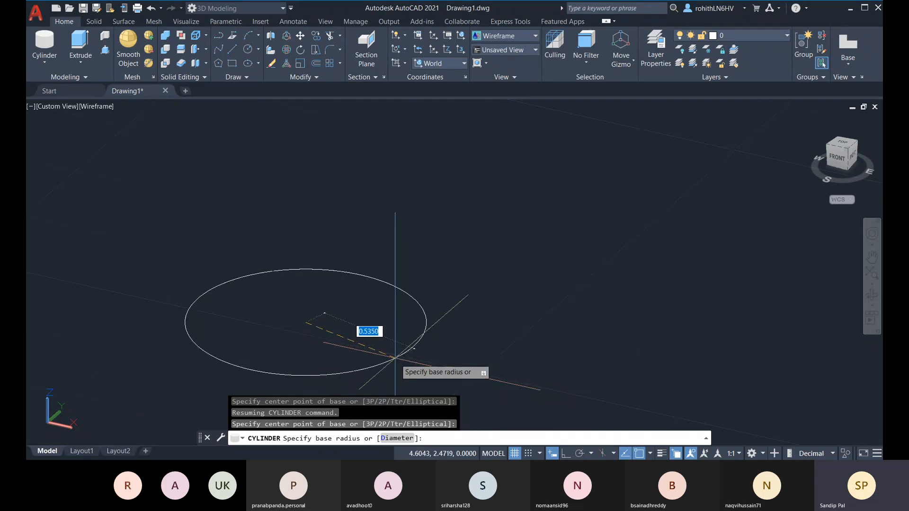
{"action": "scroll", "coordinate": [412, 362], "scroll_direction": "up", "scroll_amount": 1}
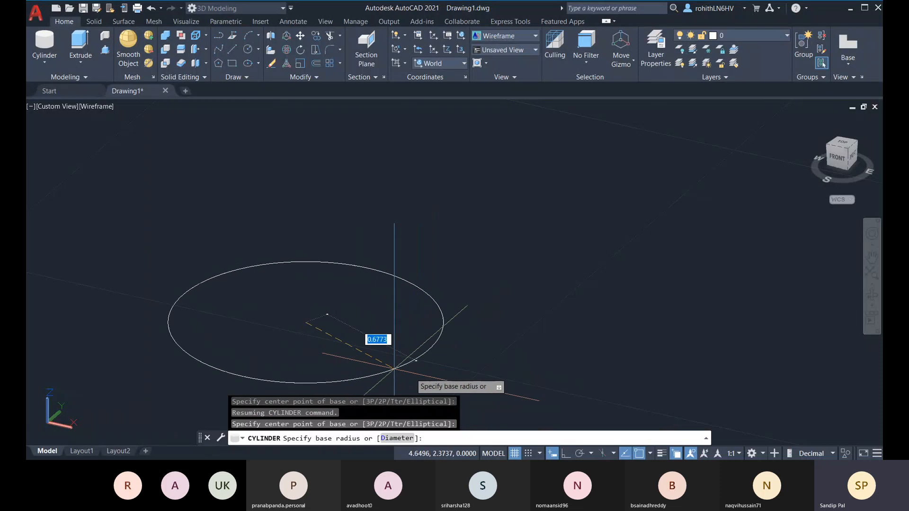
{"action": "scroll", "coordinate": [416, 361], "scroll_direction": "up", "scroll_amount": 1}
{"action": "mouse_move", "coordinate": [428, 355]}
{"action": "middle_mouse_down"}
{"action": "mouse_move", "coordinate": [430, 339]}
{"action": "mouse_move", "coordinate": [471, 303]}
{"action": "middle_mouse_up"}
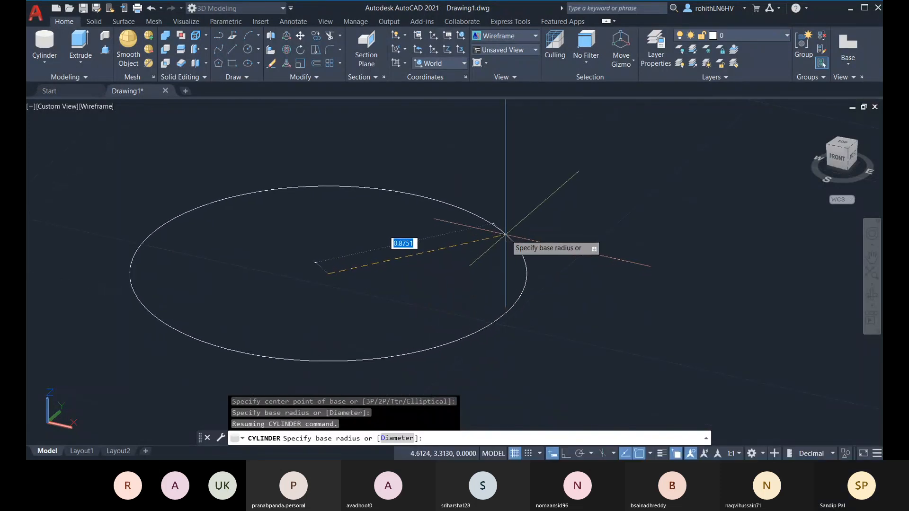
{"action": "scroll", "coordinate": [506, 232], "scroll_direction": "down", "scroll_amount": 1}
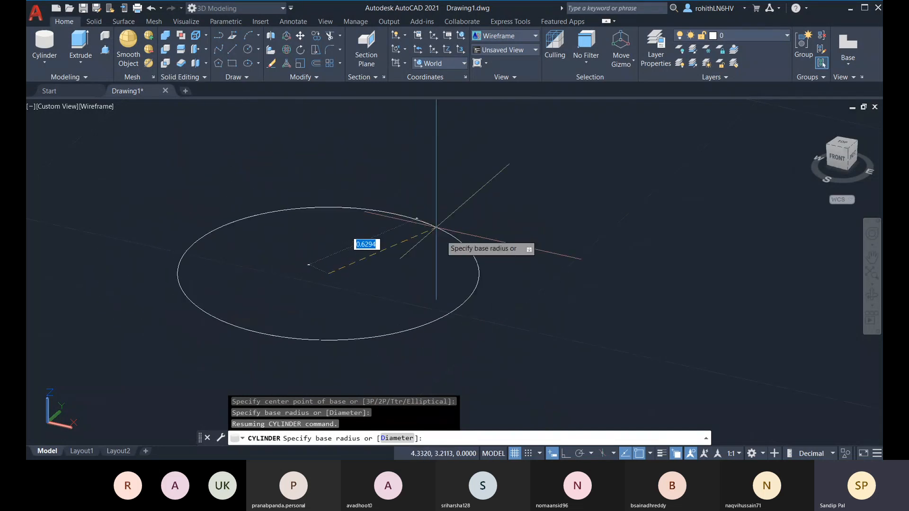
{"action": "scroll", "coordinate": [357, 295], "scroll_direction": "down", "scroll_amount": 1}
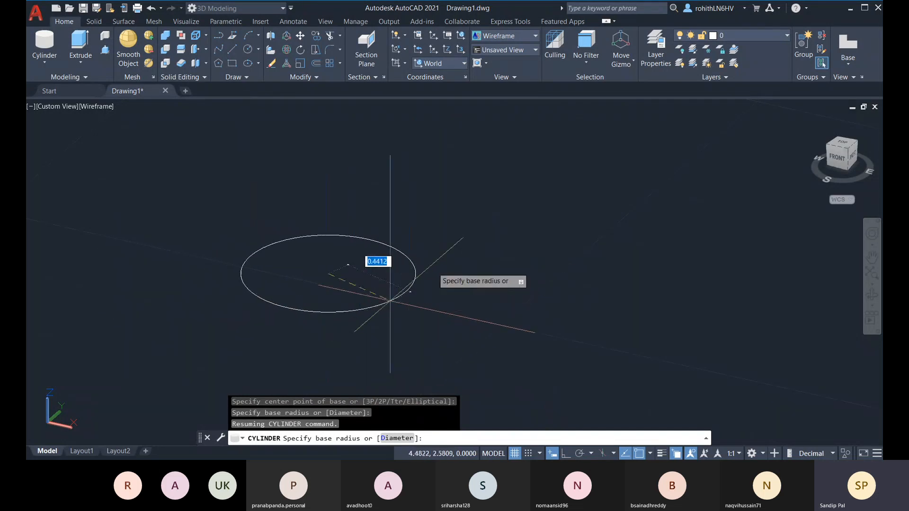
{"action": "scroll", "coordinate": [328, 272], "scroll_direction": "up", "scroll_amount": 3}
{"action": "scroll", "coordinate": [317, 185], "scroll_direction": "up", "scroll_amount": 1}
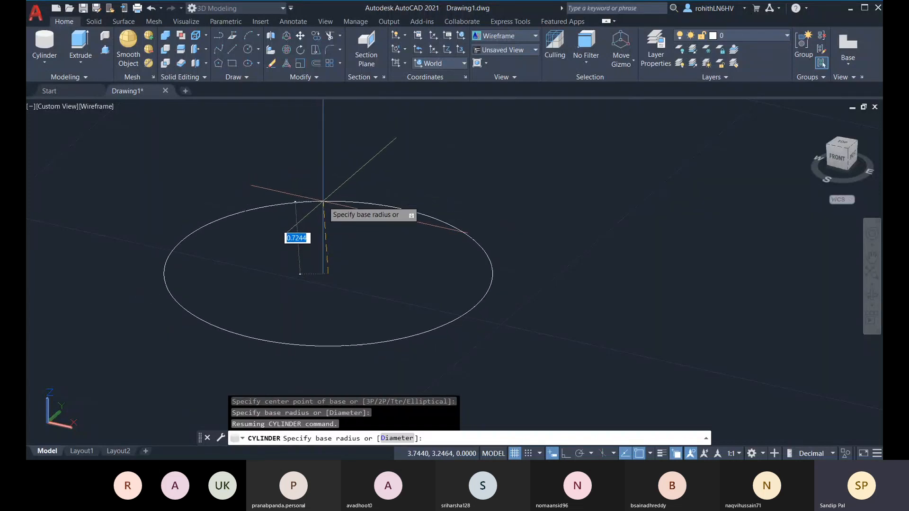
{"action": "left_click", "coordinate": [324, 202]}
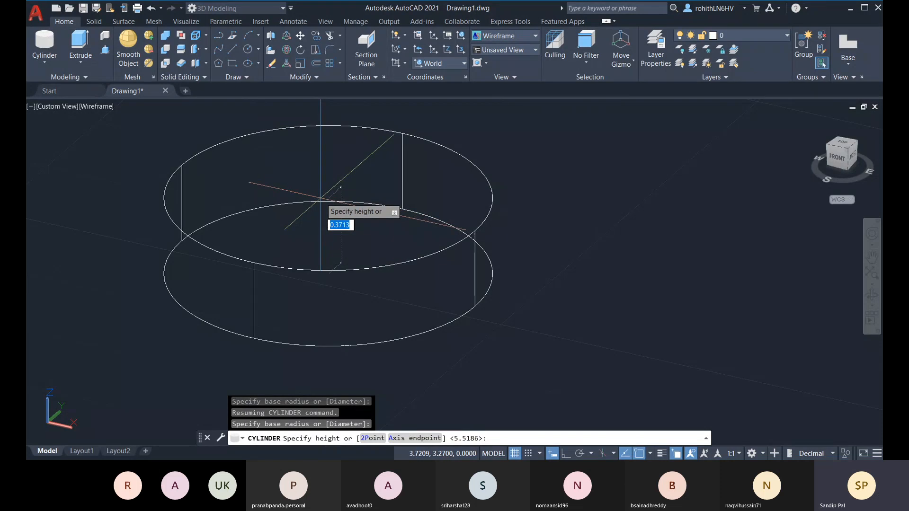
{"action": "scroll", "coordinate": [369, 279], "scroll_direction": "down", "scroll_amount": 3}
{"action": "middle_click_drag", "start_coordinate": [346, 258], "coordinate": [362, 322]}
Set the cylinder height, shade it with the Realistic visual style, then delete it
{"action": "left_click", "coordinate": [348, 172]}
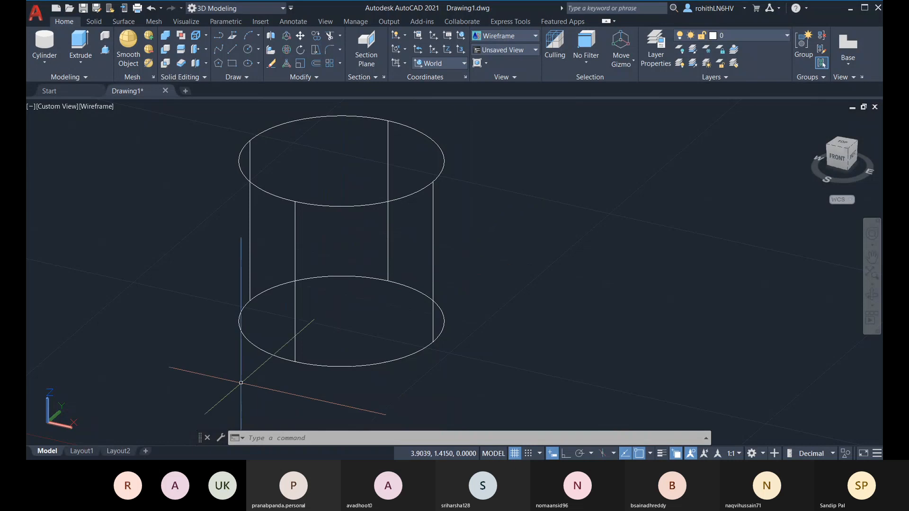
{"action": "left_click", "coordinate": [97, 107]}
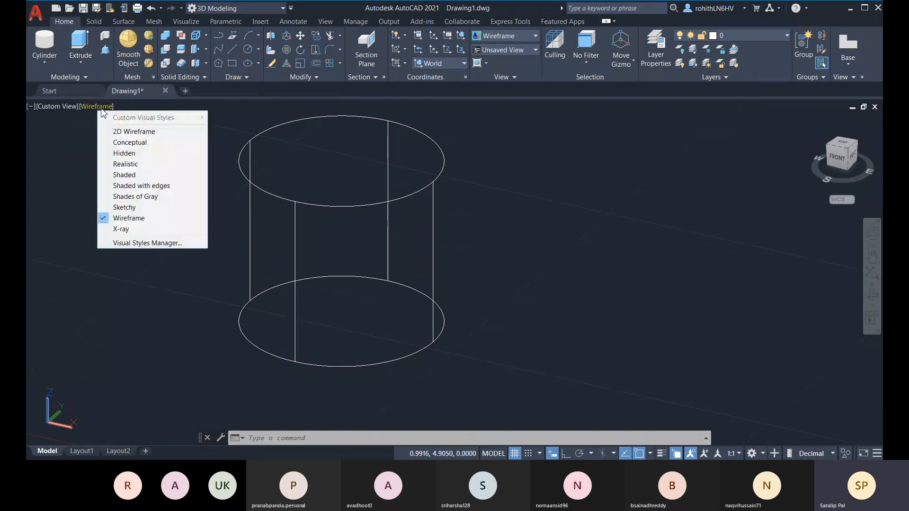
{"action": "left_click", "coordinate": [126, 164]}
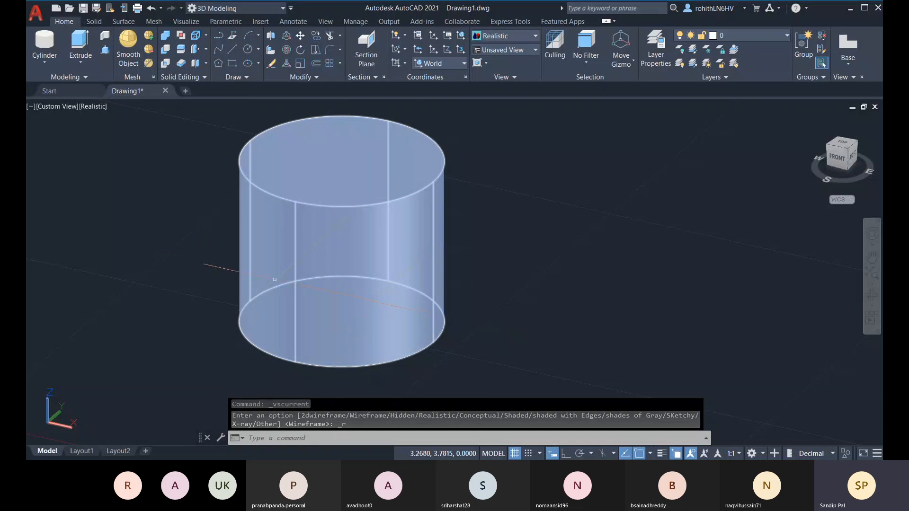
{"action": "left_click", "coordinate": [370, 254]}
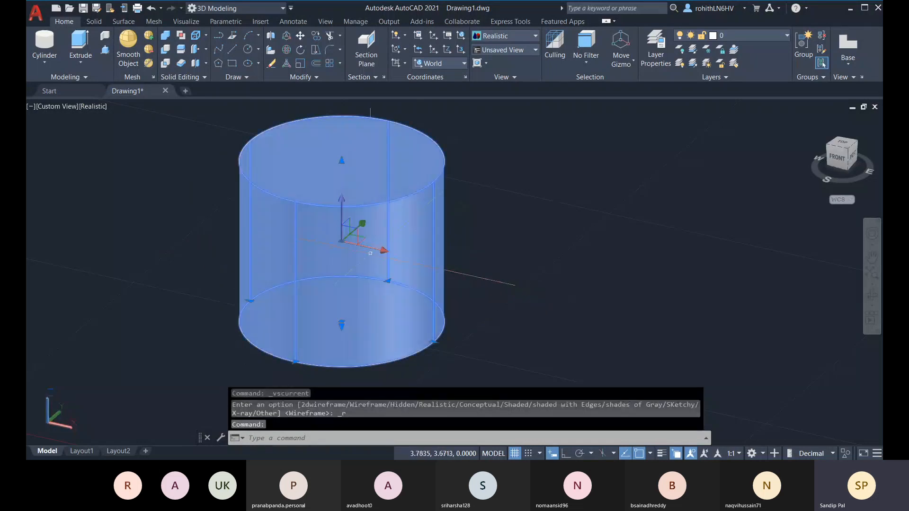
{"action": "key", "text": "Delete"}
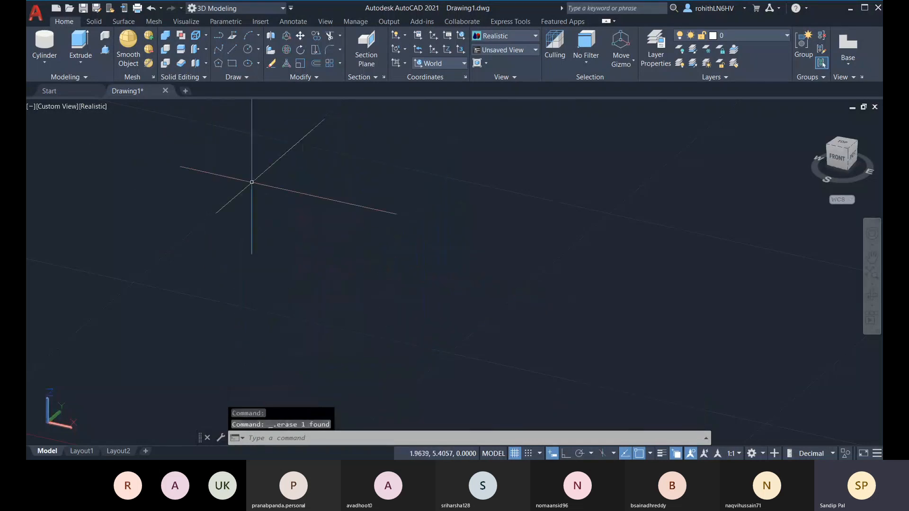
{"action": "scroll", "coordinate": [245, 337], "scroll_direction": "down", "scroll_amount": 1}
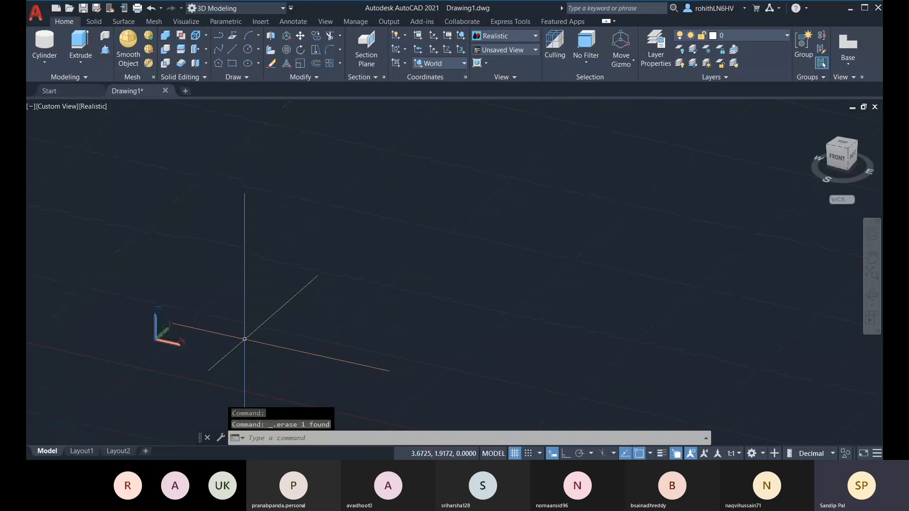
{"action": "middle_click_drag", "start_coordinate": [244, 345], "coordinate": [291, 318]}
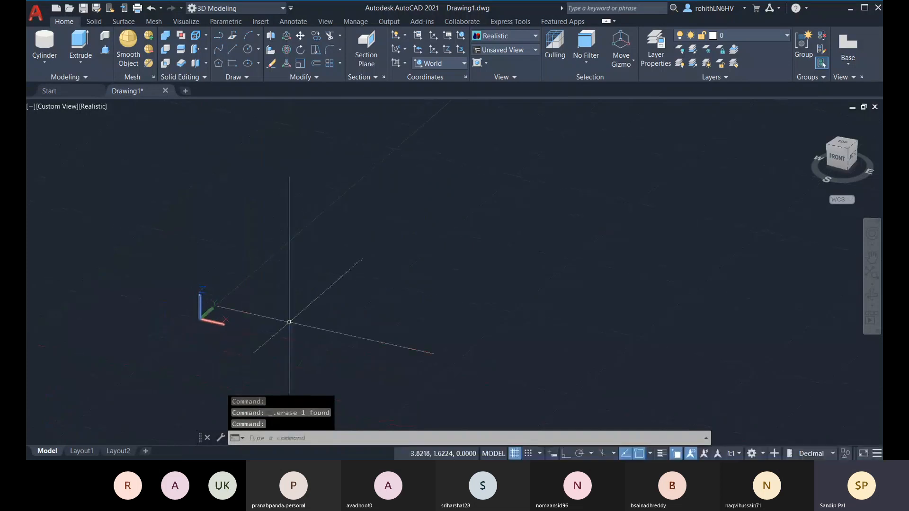
{"action": "left_click", "coordinate": [232, 50]}
{"action": "middle_click_drag", "start_coordinate": [366, 379], "coordinate": [371, 351]}
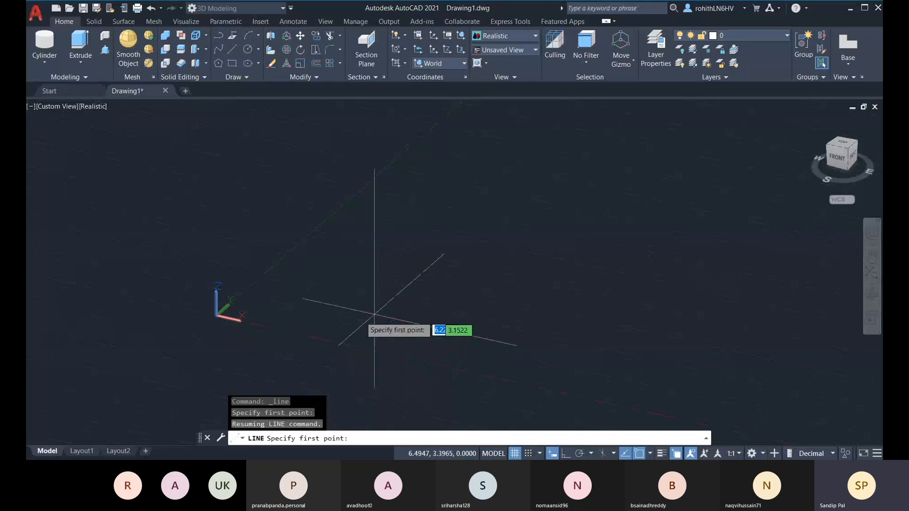
{"action": "left_click", "coordinate": [334, 306]}
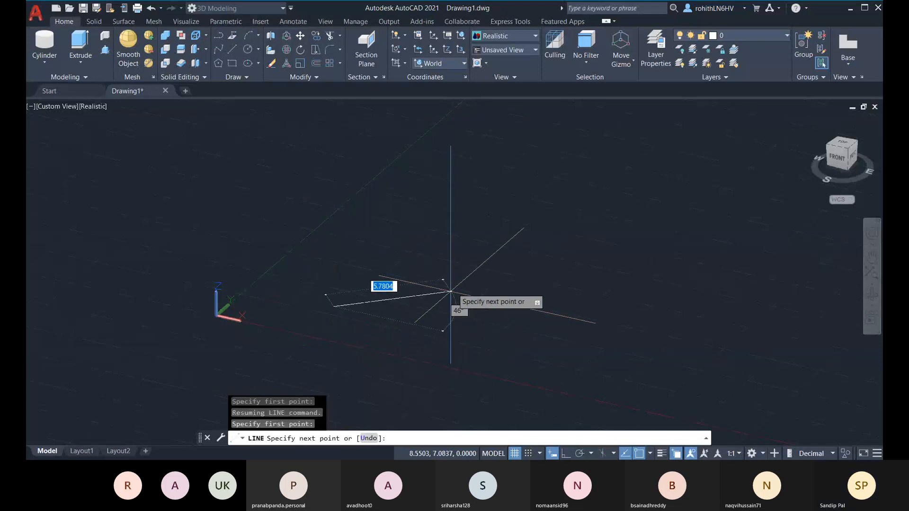
{"action": "scroll", "coordinate": [335, 299], "scroll_direction": "up", "scroll_amount": 3}
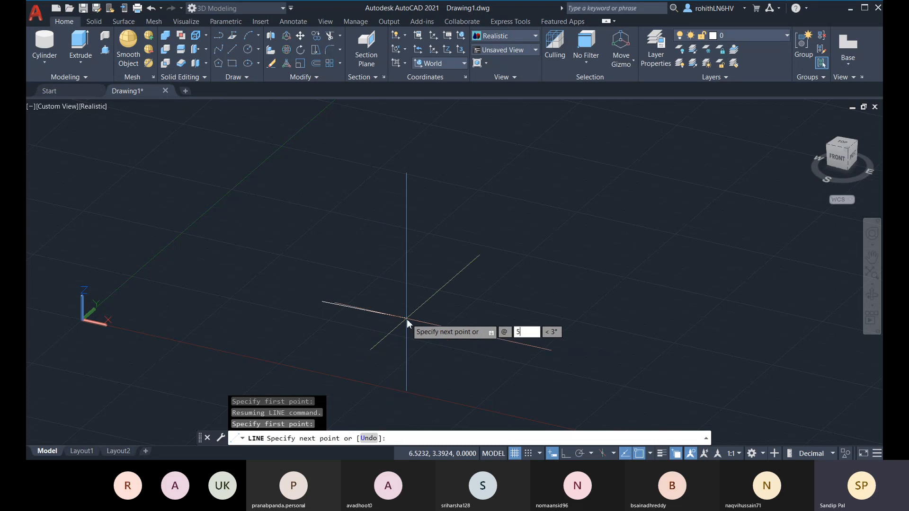
{"action": "key", "text": "Tab"}
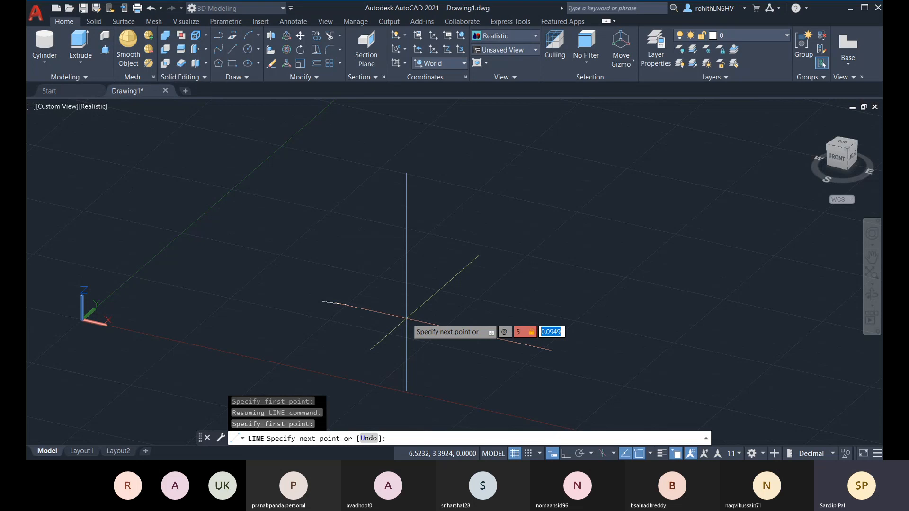
{"action": "key", "text": "Escape"}
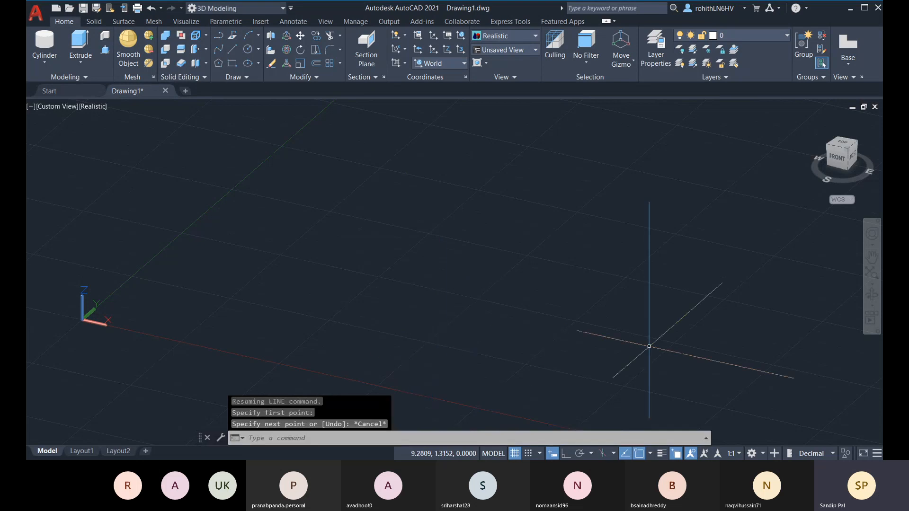
Draw a line from a picked point to distance 5, angle 30°, Z 5
{"action": "key", "text": "Return"}
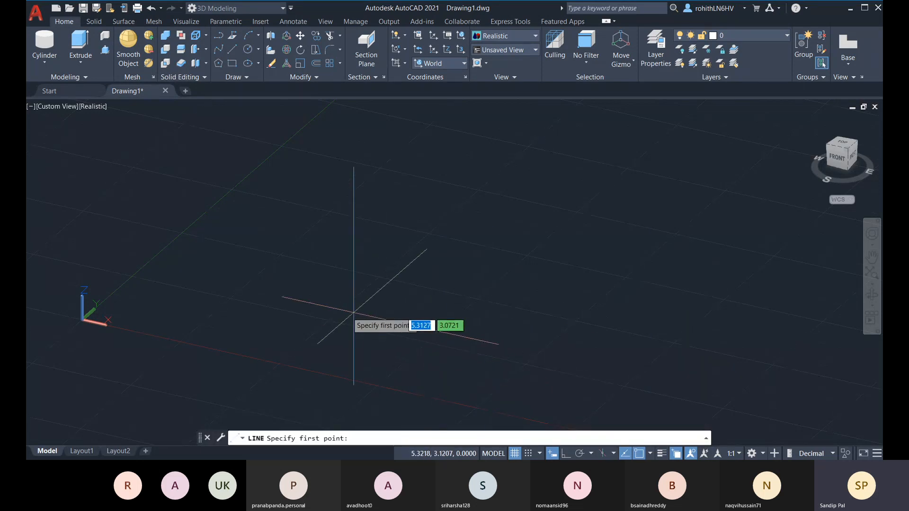
{"action": "left_click", "coordinate": [288, 308]}
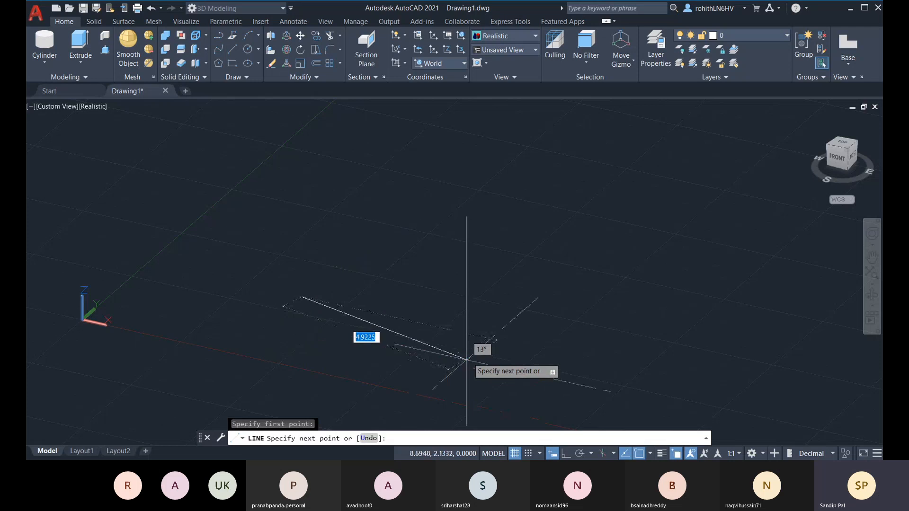
{"action": "key", "text": "F8"}
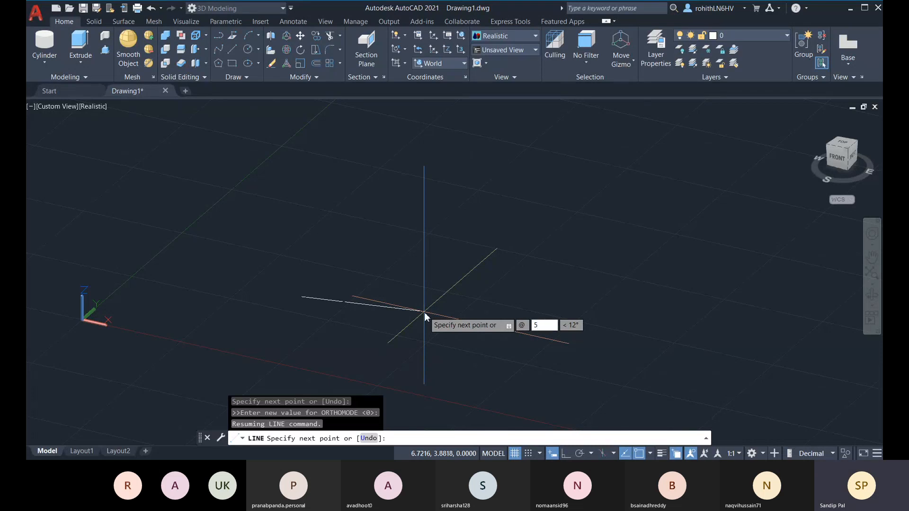
{"action": "key", "text": "Tab"}
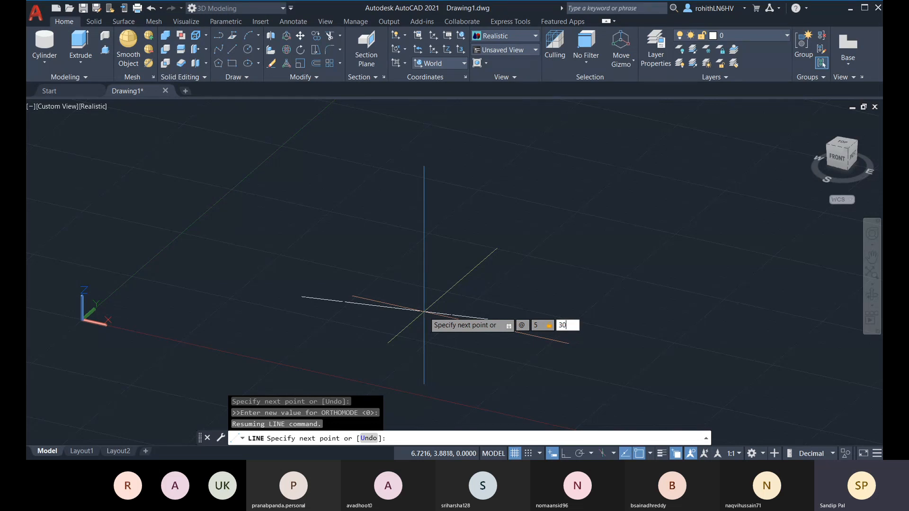
{"action": "key", "text": "Tab"}
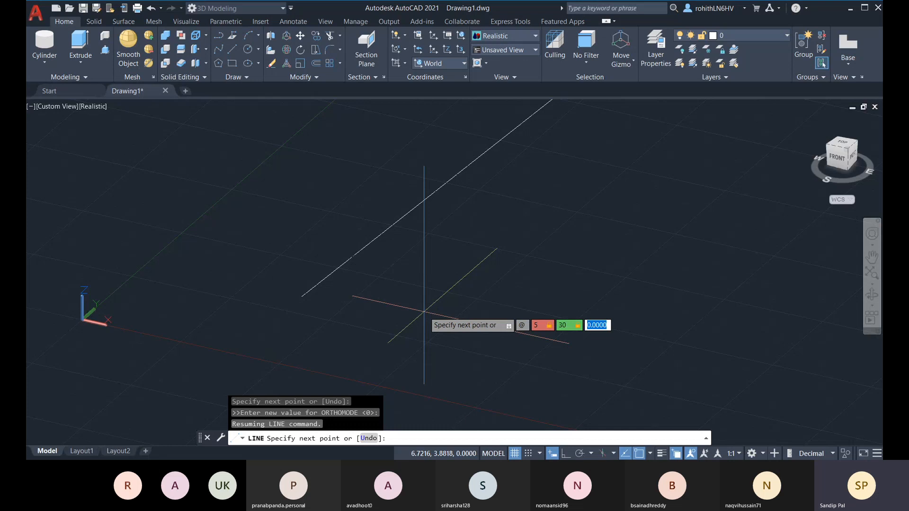
{"action": "key", "text": "Return"}
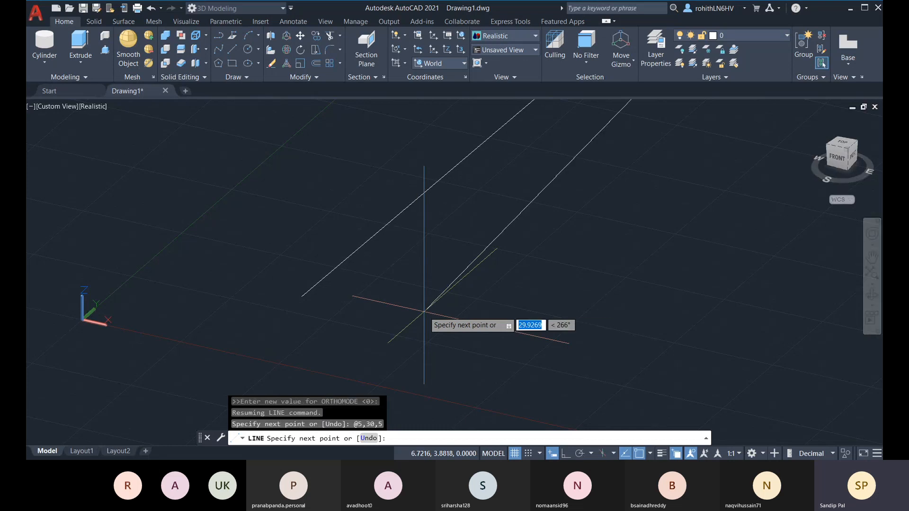
{"action": "key", "text": "Escape"}
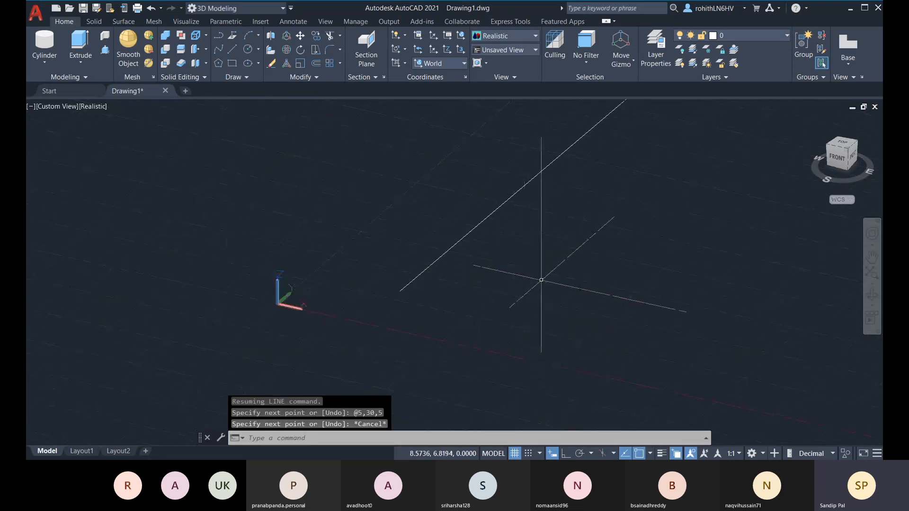
Orbit and zoom around the 3D line, checking it from the right side and from the top
{"action": "middle_click_drag", "start_coordinate": [474, 265], "coordinate": [417, 256], "text": "shift"}
{"action": "scroll", "coordinate": [407, 262], "scroll_direction": "up", "scroll_amount": 2}
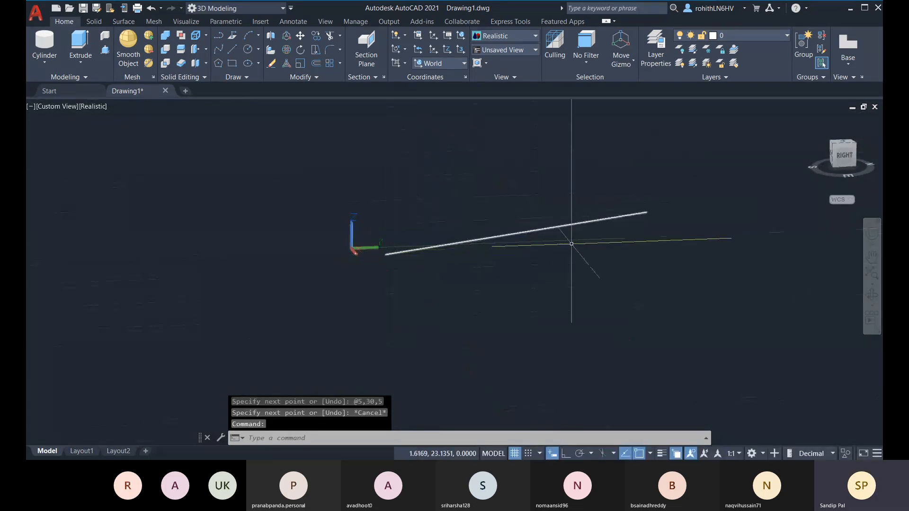
{"action": "middle_click_drag", "start_coordinate": [625, 254], "coordinate": [745, 306], "text": "shift"}
{"action": "middle_click_drag", "start_coordinate": [582, 286], "coordinate": [481, 348], "text": "shift"}
{"action": "scroll", "coordinate": [481, 348], "scroll_direction": "down", "scroll_amount": 2}
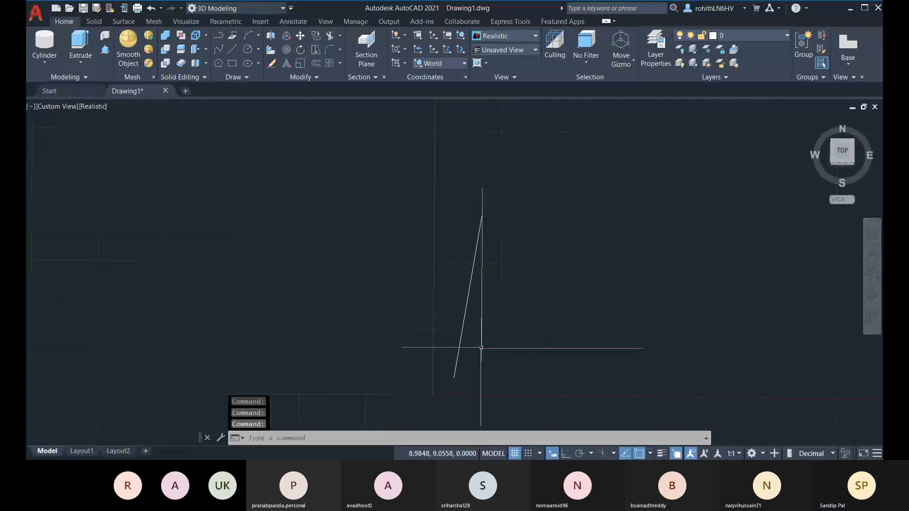
{"action": "middle_click_drag", "start_coordinate": [459, 311], "coordinate": [343, 196], "text": "shift"}
{"action": "scroll", "coordinate": [568, 317], "scroll_direction": "up", "scroll_amount": 2}
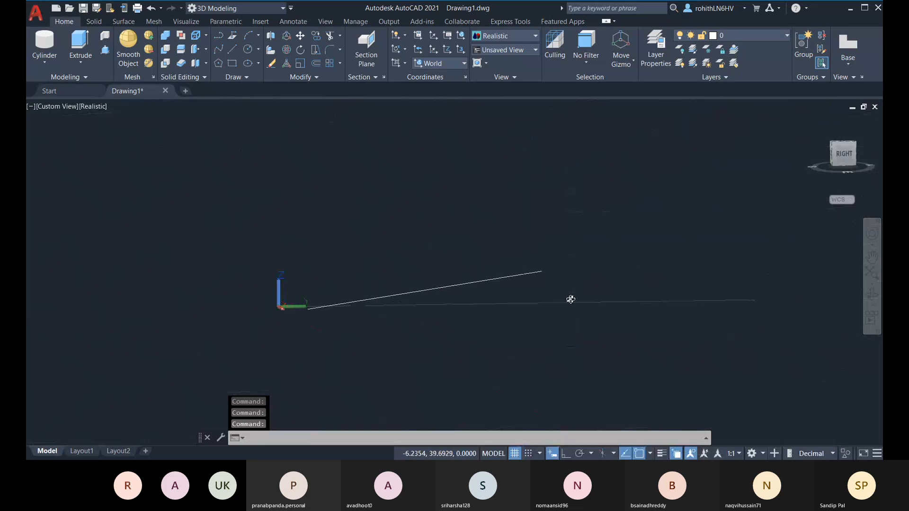
{"action": "middle_click_drag", "start_coordinate": [570, 299], "coordinate": [386, 357], "text": "shift"}
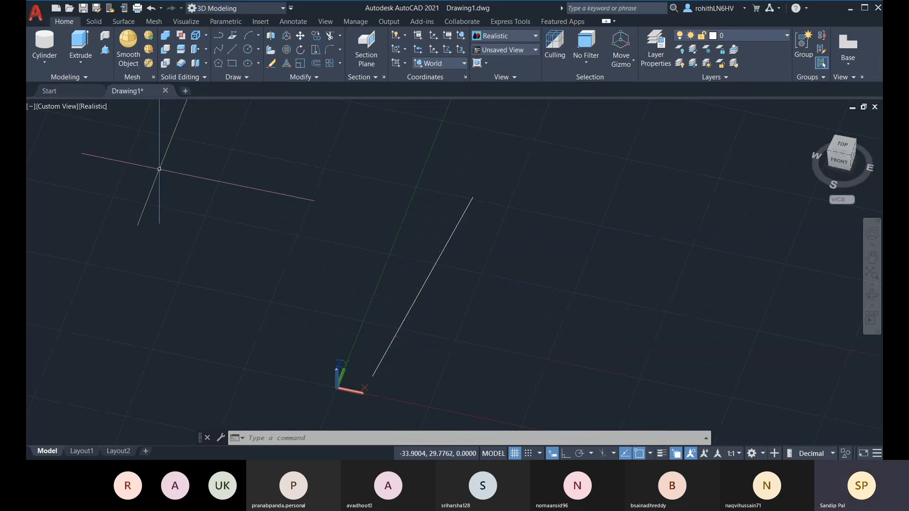
Draw a line from near the origin to @5<30
{"action": "left_click", "coordinate": [233, 49]}
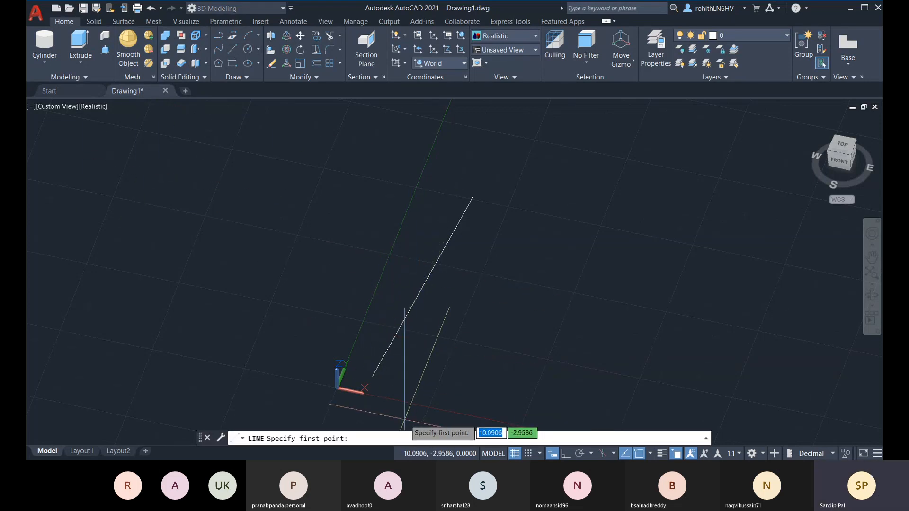
{"action": "left_click", "coordinate": [373, 377]}
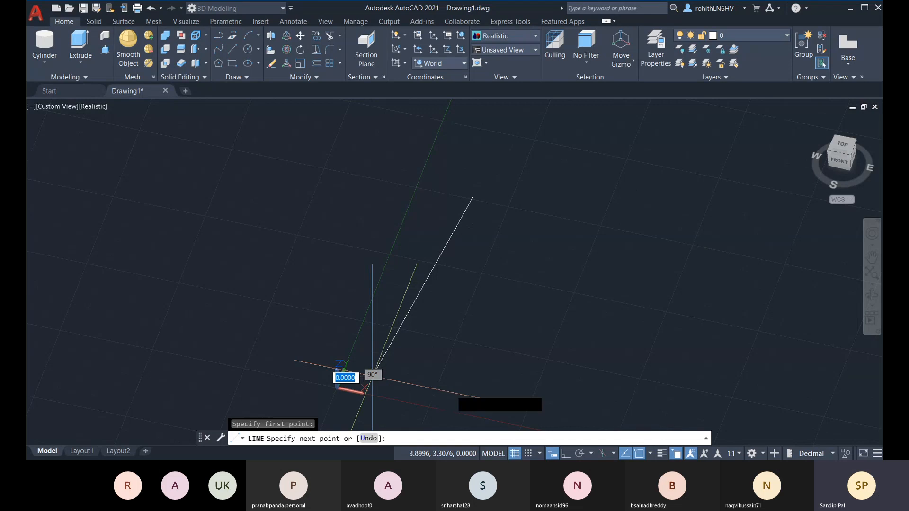
{"action": "type", "text": "@"}
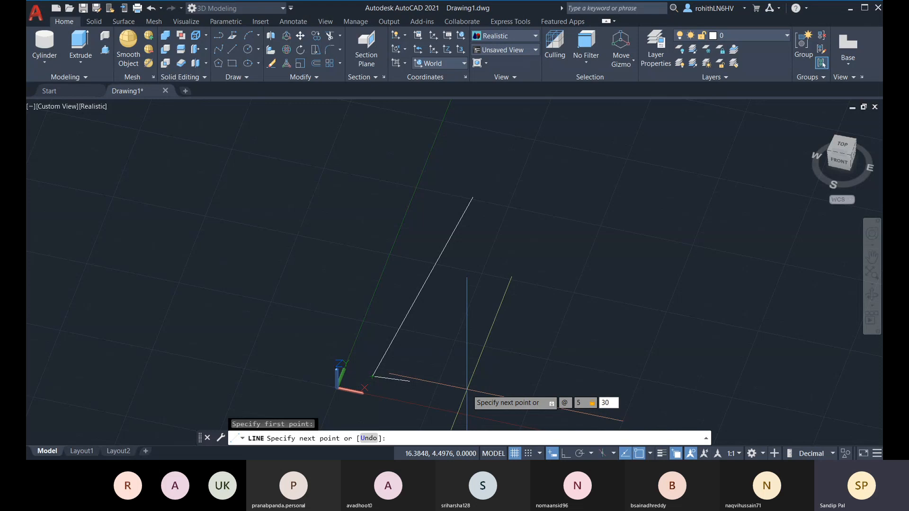
{"action": "key", "text": "Return"}
{"action": "key", "text": "Escape"}
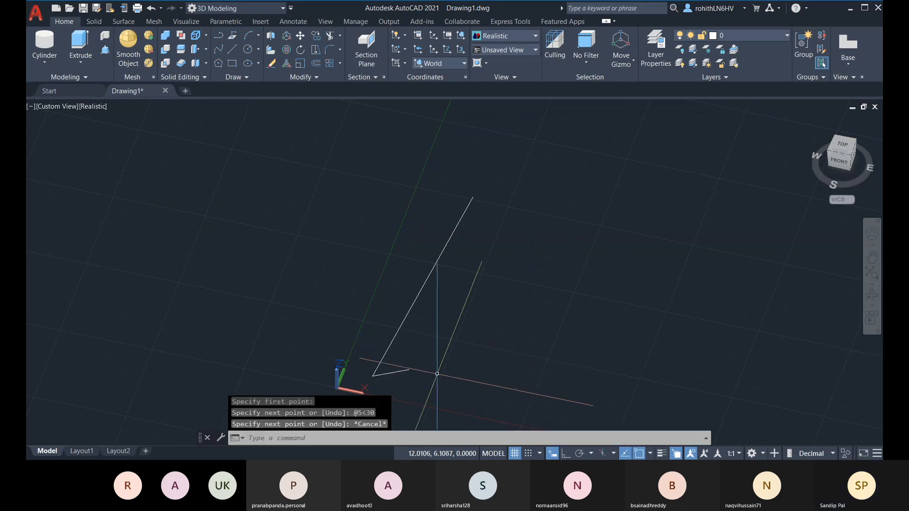
Orbit to the right side and select the long slanted line
{"action": "middle_click_drag", "start_coordinate": [437, 373], "coordinate": [431, 264], "text": "shift"}
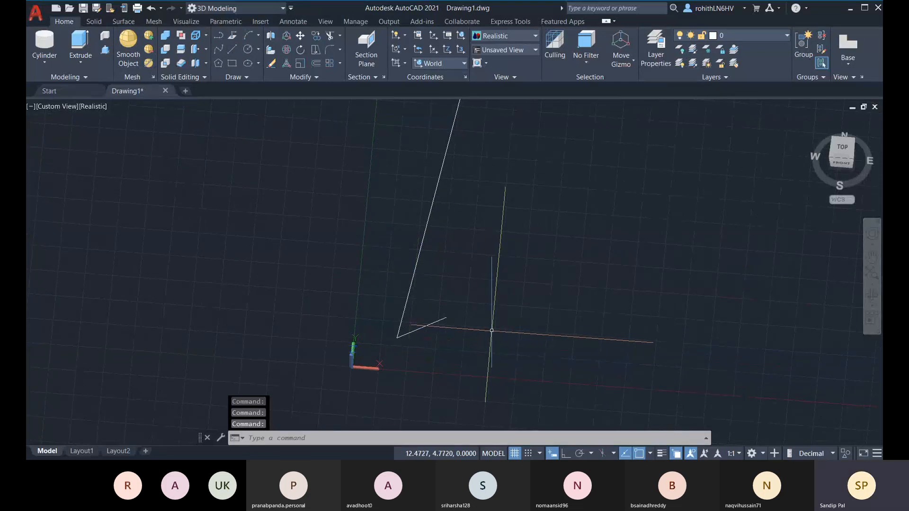
{"action": "key", "text": "Escape"}
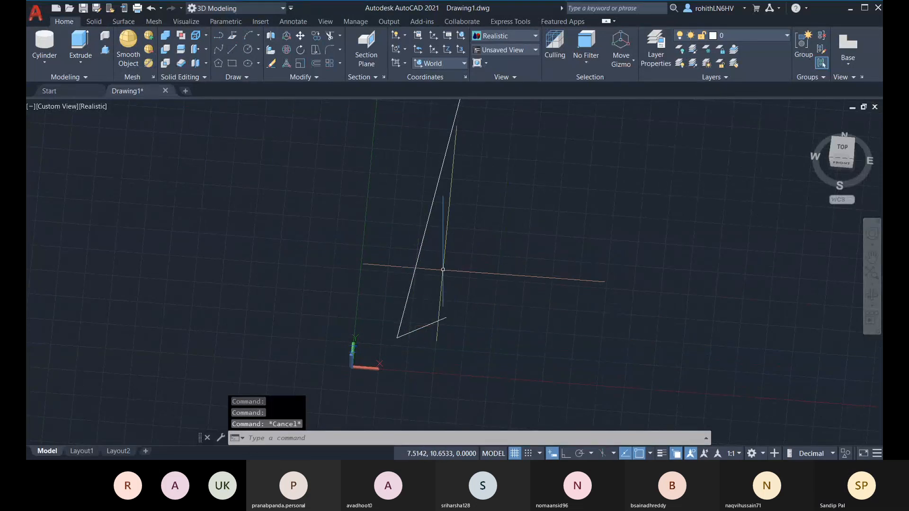
{"action": "left_click", "coordinate": [425, 232]}
Delete the long slanted line and draw a new line to distance 2, angle 30°, Z 5
{"action": "key", "text": "Delete"}
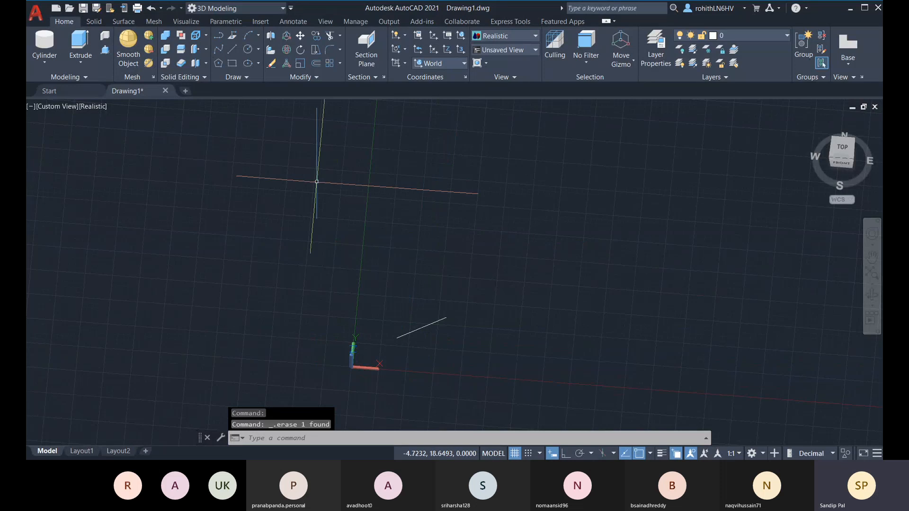
{"action": "left_click", "coordinate": [232, 49]}
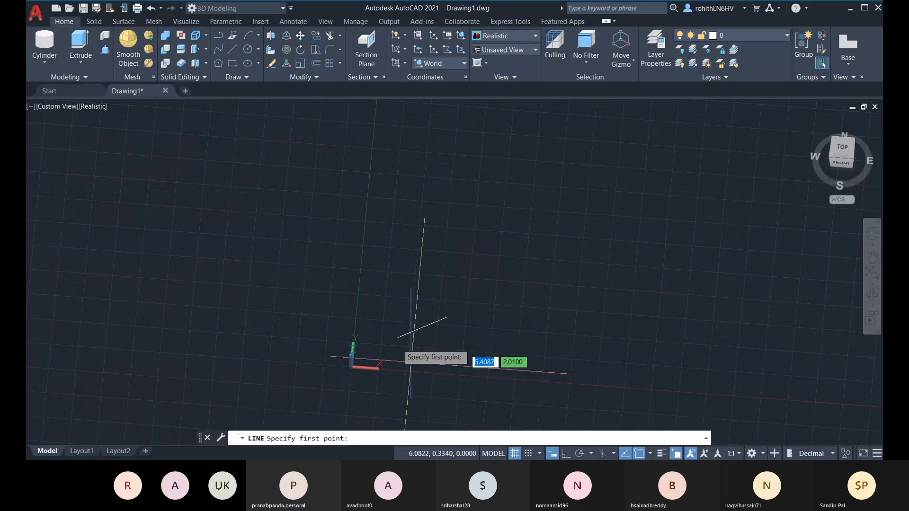
{"action": "left_click", "coordinate": [397, 338]}
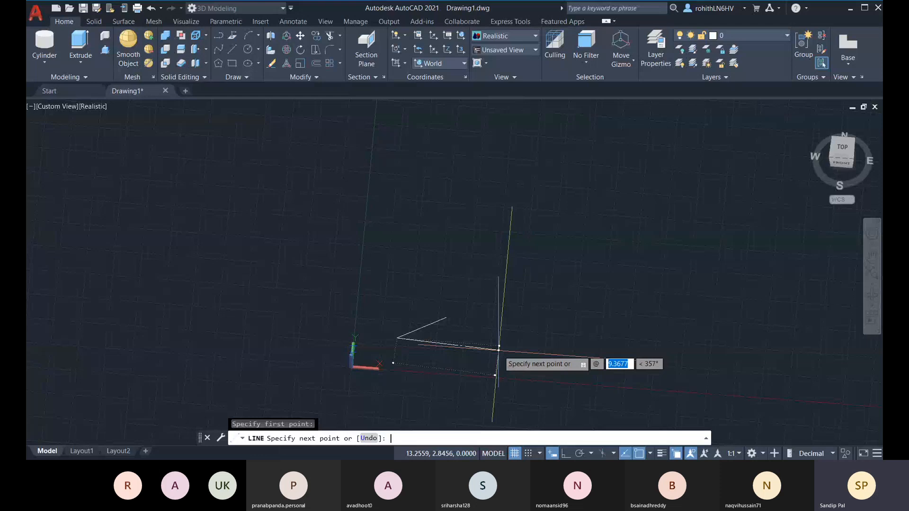
{"action": "type", "text": "2"}
{"action": "key", "text": "Tab"}
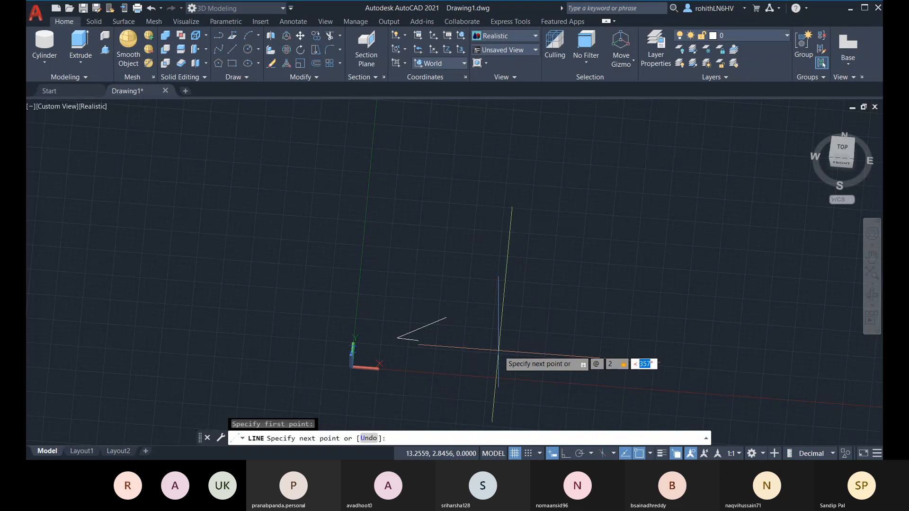
{"action": "type", "text": "30"}
{"action": "key", "text": "Tab"}
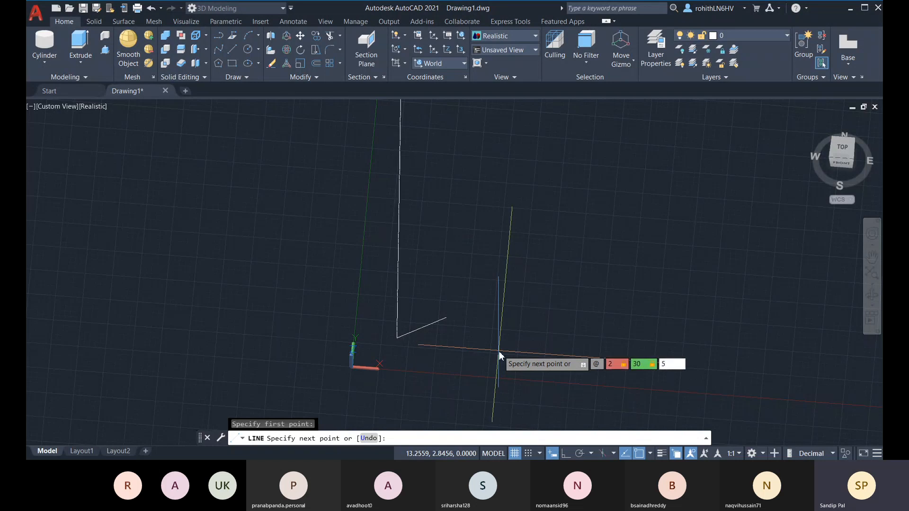
{"action": "type", "text": "5"}
{"action": "key", "text": "Return"}
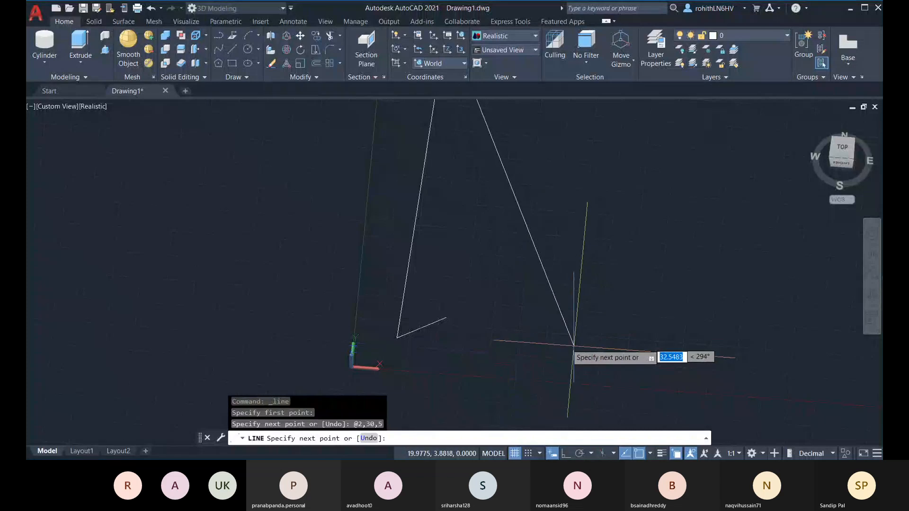
{"action": "key", "text": "Escape"}
Erase the short diagonal line
{"action": "mouse_move", "coordinate": [538, 319]}
{"action": "middle_mouse_down", "text": "shift"}
{"action": "mouse_move", "coordinate": [470, 288]}
{"action": "mouse_move", "coordinate": [415, 248]}
{"action": "mouse_move", "coordinate": [410, 275]}
{"action": "middle_mouse_up", "text": "shift"}
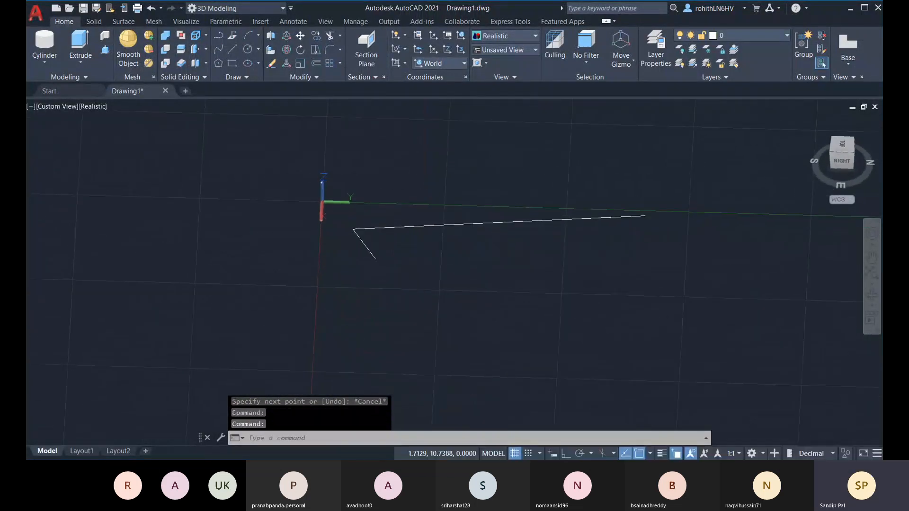
{"action": "left_click", "coordinate": [360, 240]}
{"action": "key", "text": "Delete"}
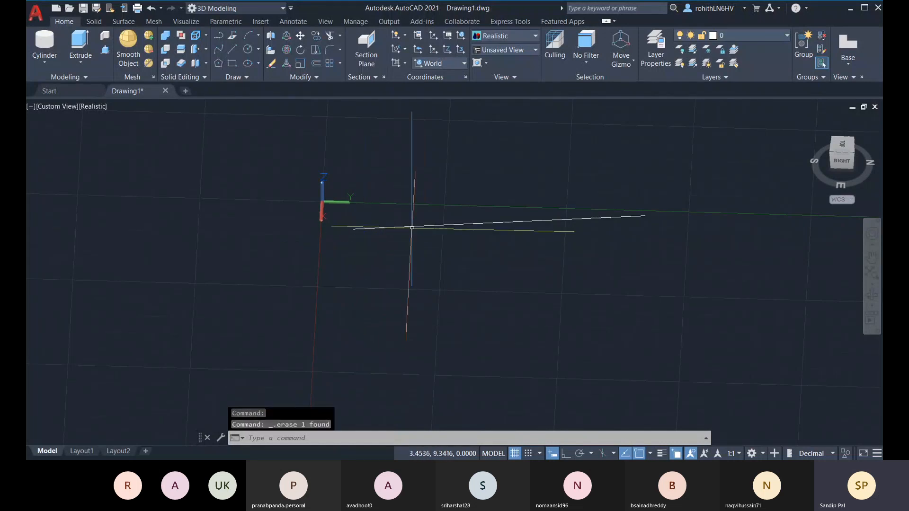
Orbit, pan and zoom to check the new line from top and right-side angles
{"action": "scroll", "coordinate": [354, 230], "scroll_direction": "up", "scroll_amount": 2}
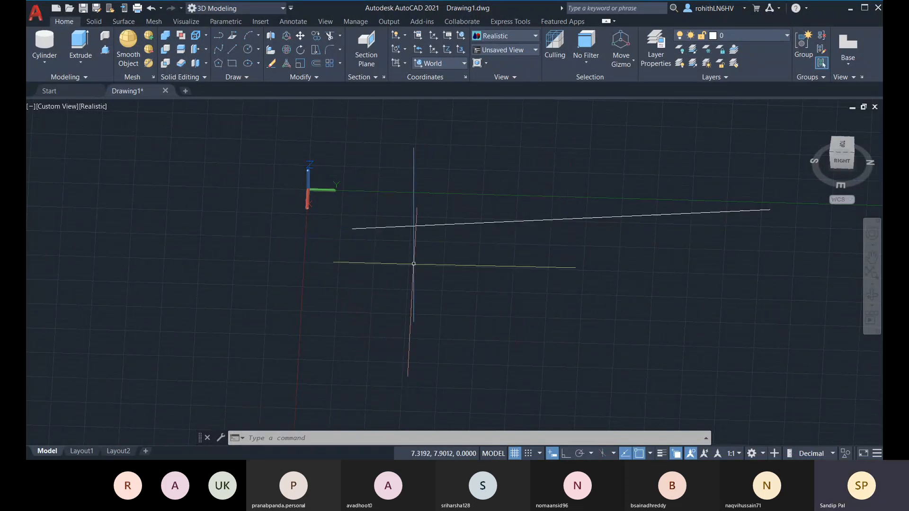
{"action": "middle_click_drag", "start_coordinate": [413, 264], "coordinate": [452, 327], "text": "shift"}
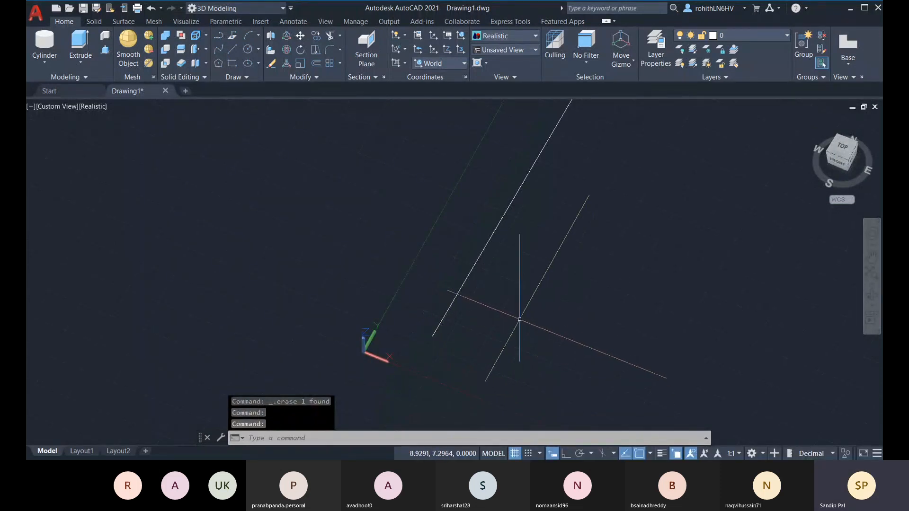
{"action": "middle_click_drag", "start_coordinate": [519, 318], "coordinate": [452, 264], "text": "shift"}
{"action": "middle_click_drag", "start_coordinate": [601, 329], "coordinate": [475, 279]}
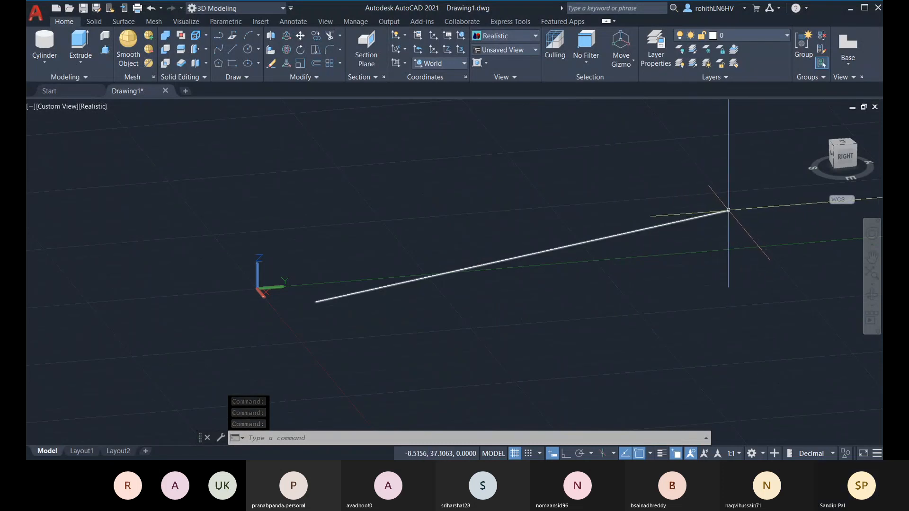
{"action": "middle_click_drag", "start_coordinate": [569, 321], "coordinate": [595, 345]}
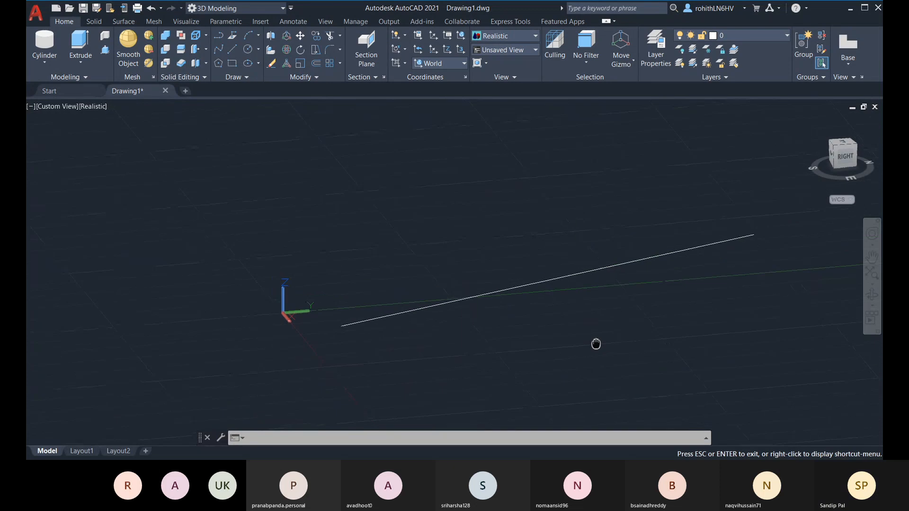
{"action": "middle_click_drag", "start_coordinate": [492, 342], "coordinate": [604, 207], "text": "shift"}
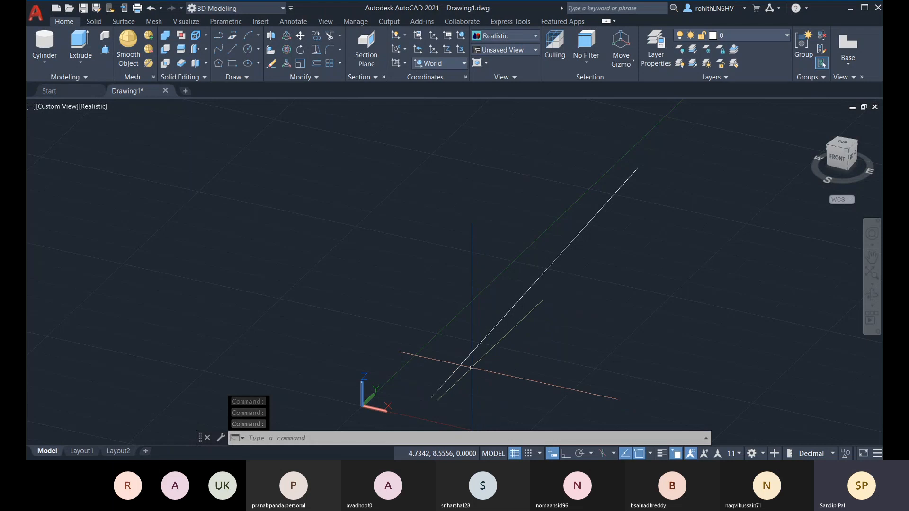
{"action": "mouse_move", "coordinate": [493, 338]}
{"action": "middle_mouse_down", "text": "shift"}
{"action": "mouse_move", "coordinate": [412, 335]}
{"action": "mouse_move", "coordinate": [407, 391]}
{"action": "mouse_move", "coordinate": [494, 410]}
{"action": "mouse_move", "coordinate": [504, 349]}
{"action": "middle_mouse_up", "text": "shift"}
{"action": "scroll", "coordinate": [503, 349], "scroll_direction": "down", "scroll_amount": 3}
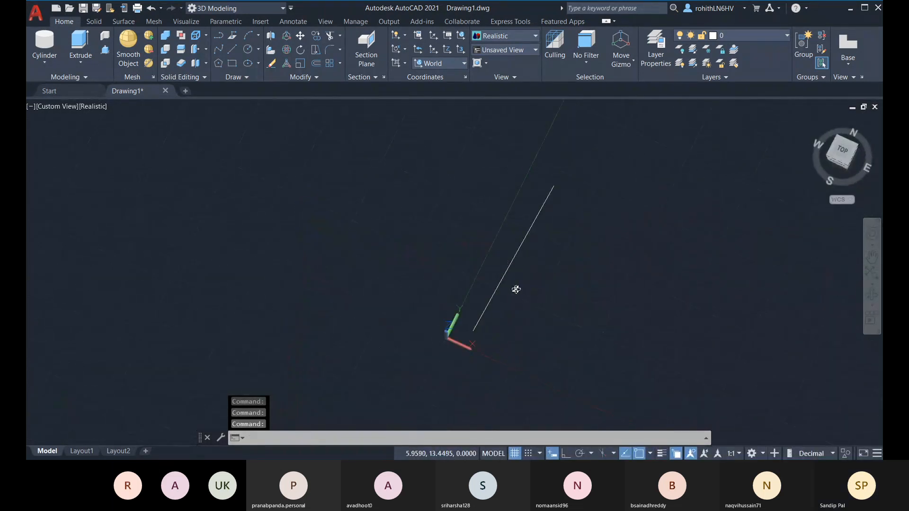
In top view, draw a tall line from just above the origin, then a short horizontal segment with Ortho
{"action": "left_click", "coordinate": [842, 150]}
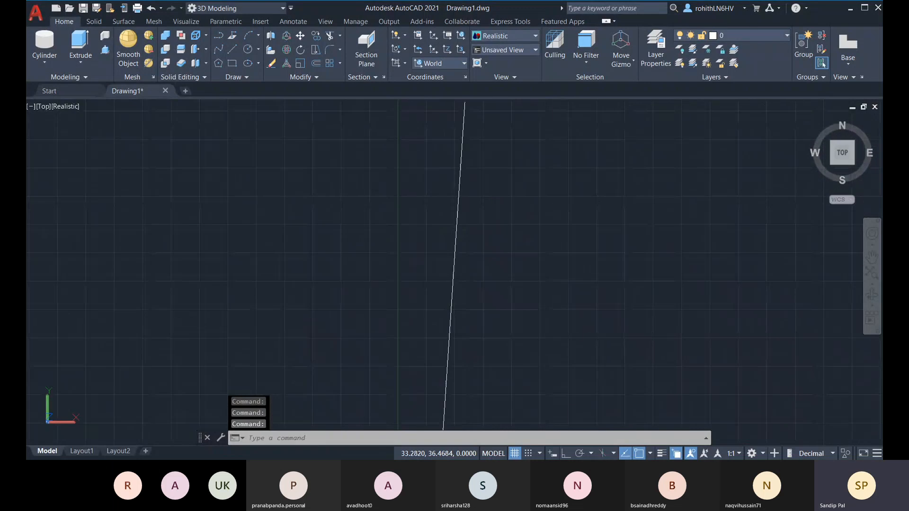
{"action": "scroll", "coordinate": [490, 251], "scroll_direction": "down", "scroll_amount": 2}
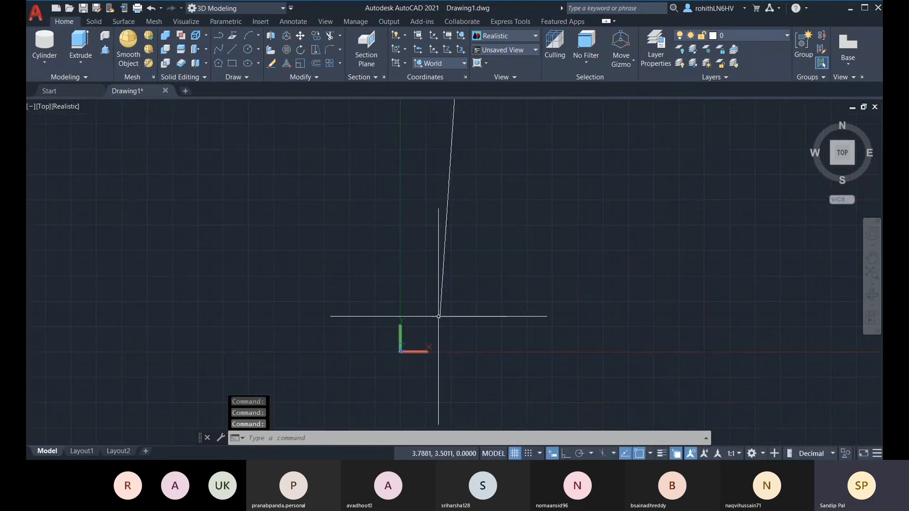
{"action": "scroll", "coordinate": [439, 317], "scroll_direction": "down", "scroll_amount": 2}
{"action": "middle_click_drag", "start_coordinate": [443, 319], "coordinate": [443, 324]}
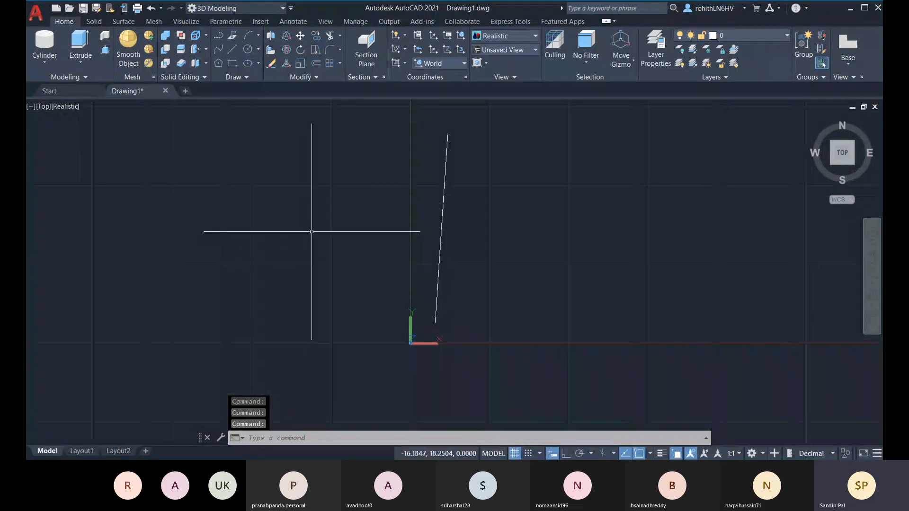
{"action": "left_click", "coordinate": [435, 323]}
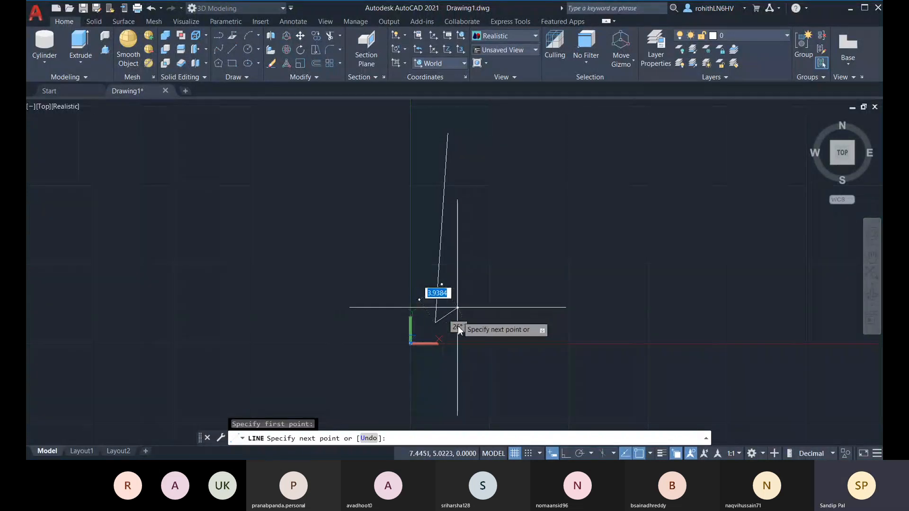
{"action": "left_click", "coordinate": [448, 133]}
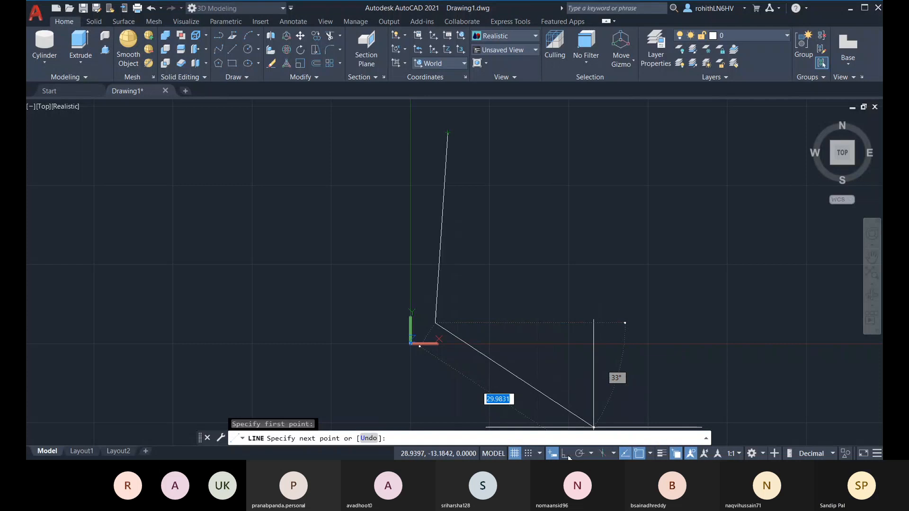
{"action": "key", "text": "F8"}
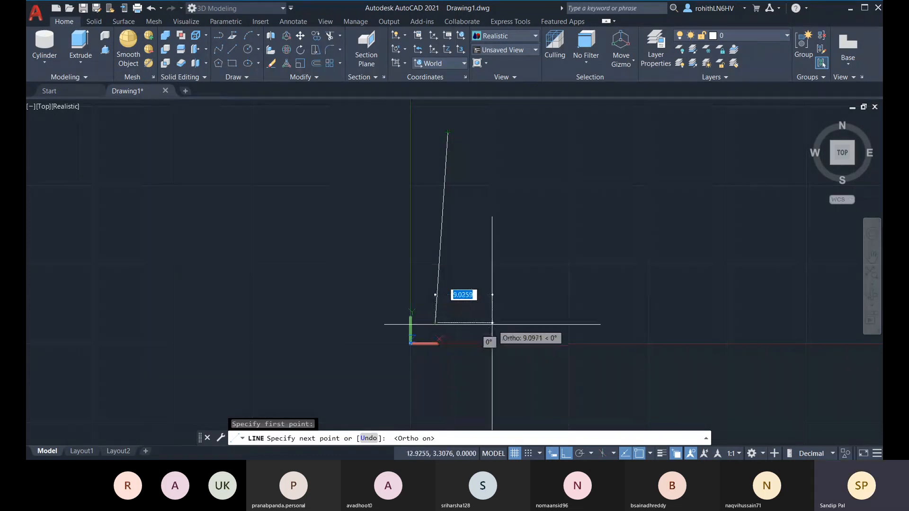
{"action": "left_click", "coordinate": [521, 322]}
{"action": "key", "text": "Escape"}
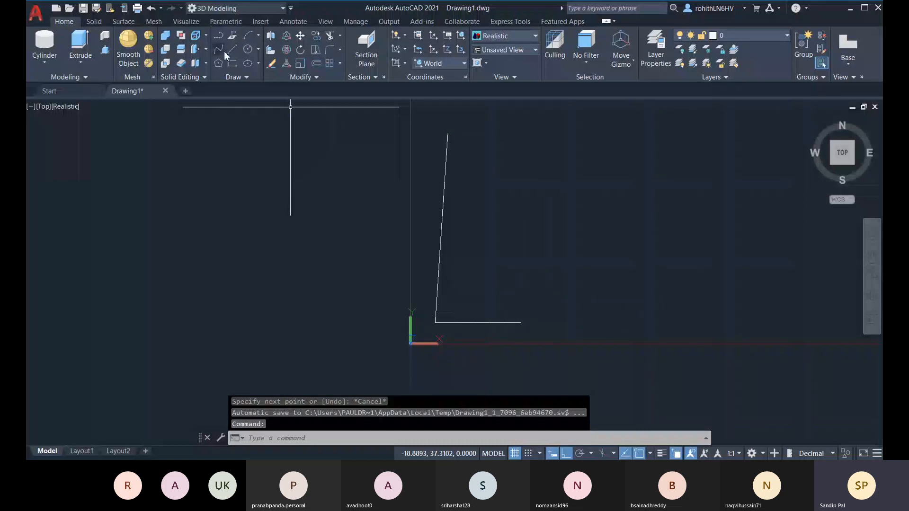
Start another line from the tracked point near the short line, then cancel it
{"action": "left_click", "coordinate": [231, 49]}
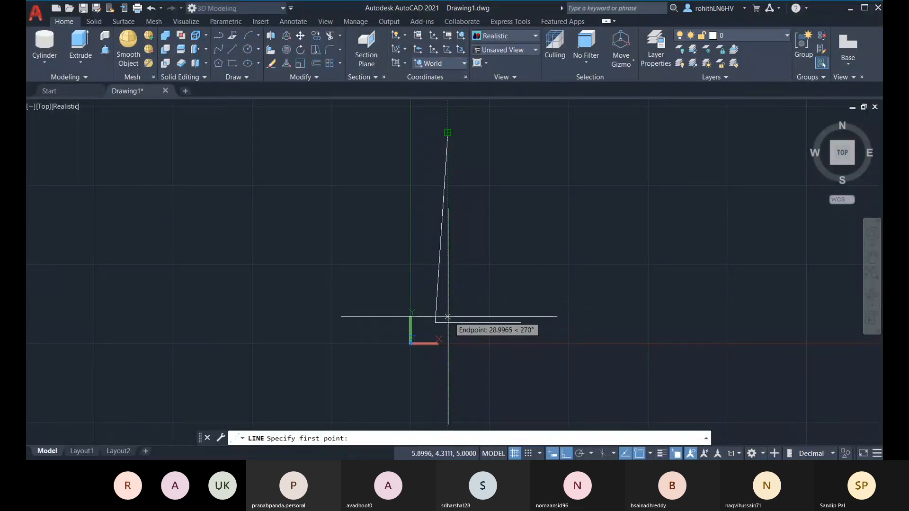
{"action": "left_click", "coordinate": [447, 317]}
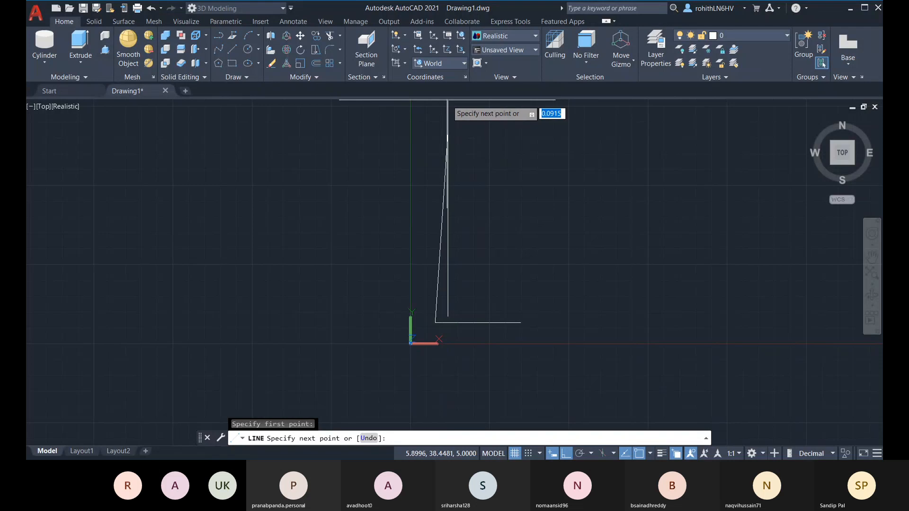
{"action": "key", "text": "Escape"}
Trim the vertical line's stub below the corner with TR
{"action": "left_click", "coordinate": [449, 309]}
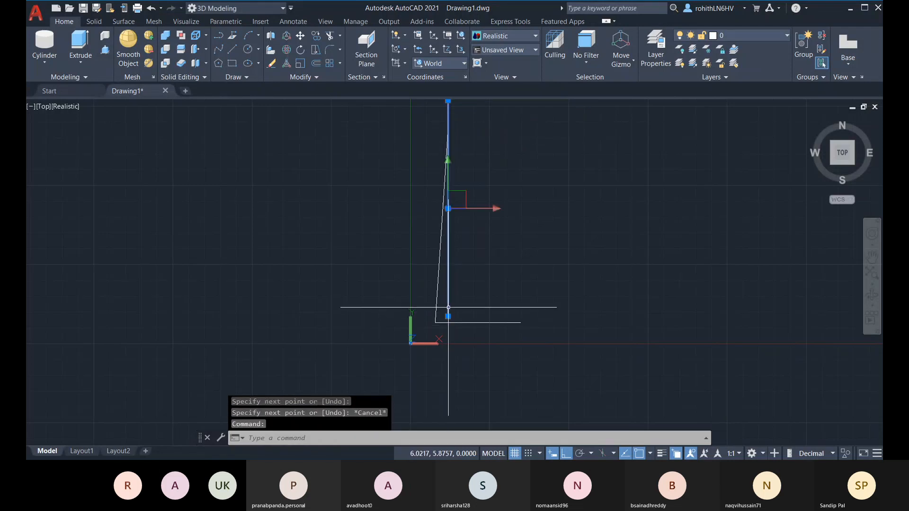
{"action": "left_click", "coordinate": [448, 343]}
{"action": "key", "text": "Escape"}
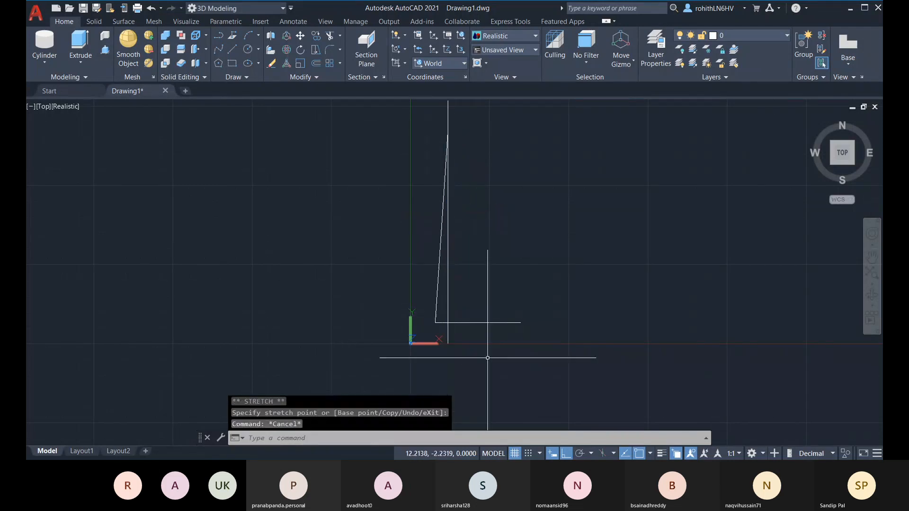
{"action": "type", "text": "t"}
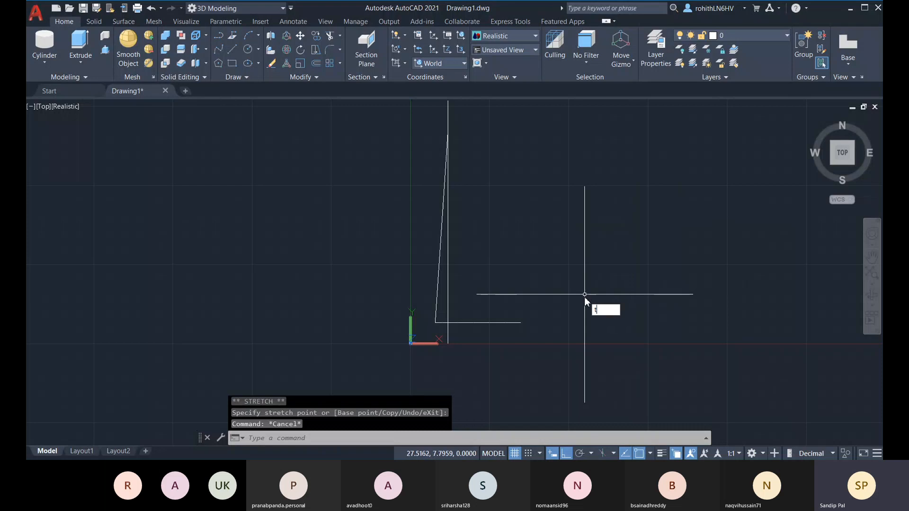
{"action": "type", "text": "r"}
{"action": "key", "text": "Return"}
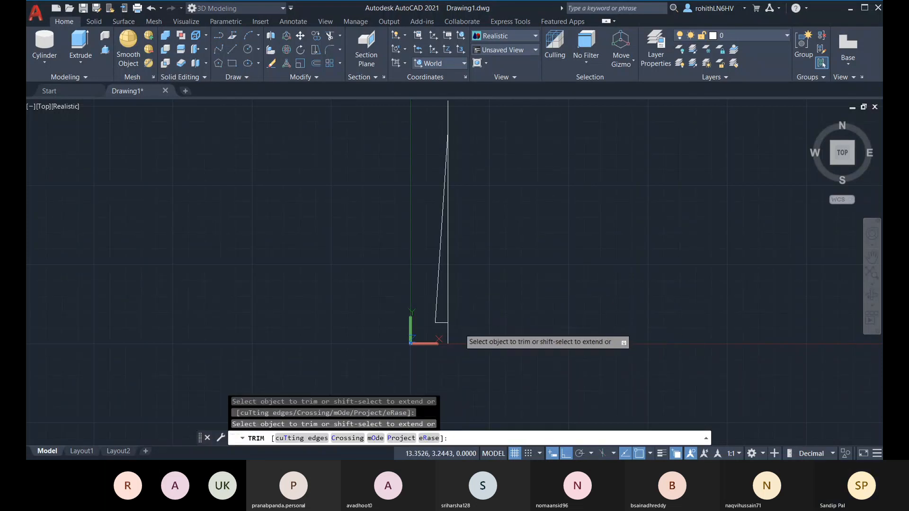
{"action": "left_click", "coordinate": [450, 331]}
{"action": "key", "text": "Escape"}
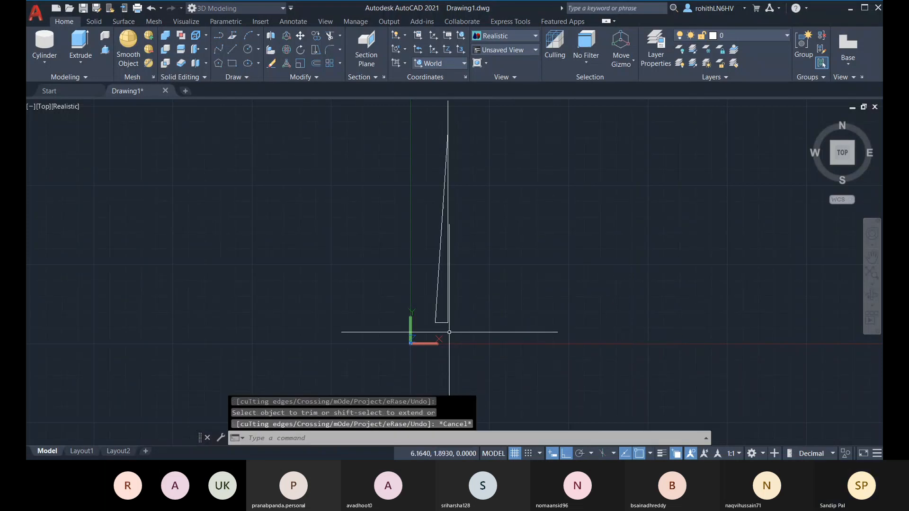
Measure the gap between the two parallel lines with DI, confirming 2.0000
{"action": "type", "text": "d"}
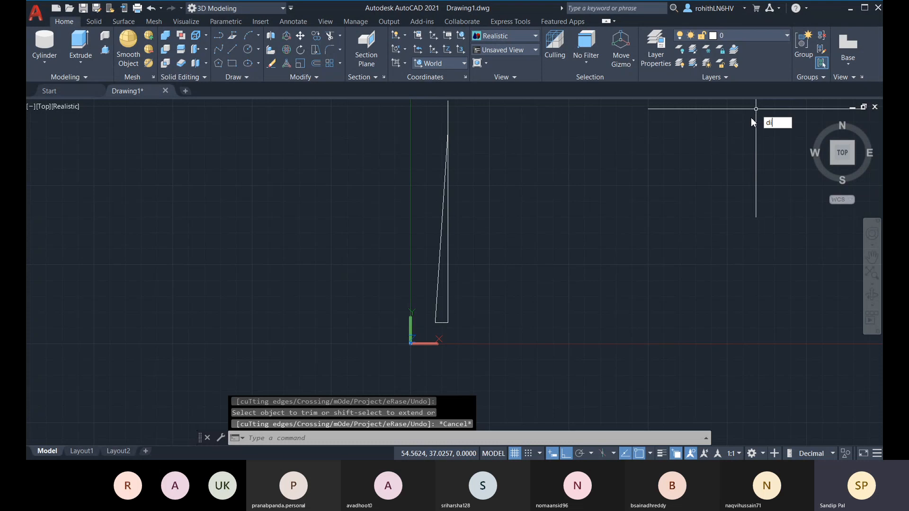
{"action": "type", "text": "i"}
{"action": "key", "text": "Return"}
{"action": "left_click", "coordinate": [437, 322]}
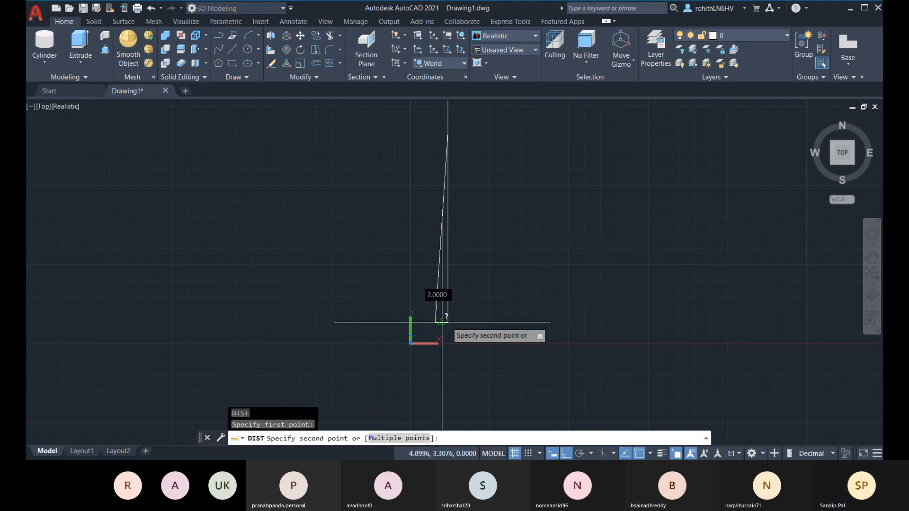
{"action": "scroll", "coordinate": [448, 322], "scroll_direction": "up", "scroll_amount": 5}
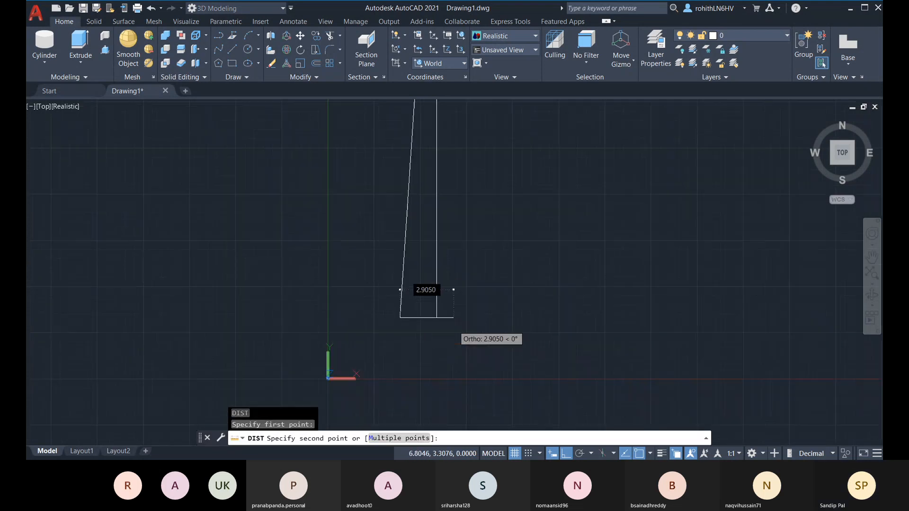
{"action": "left_click", "coordinate": [436, 318]}
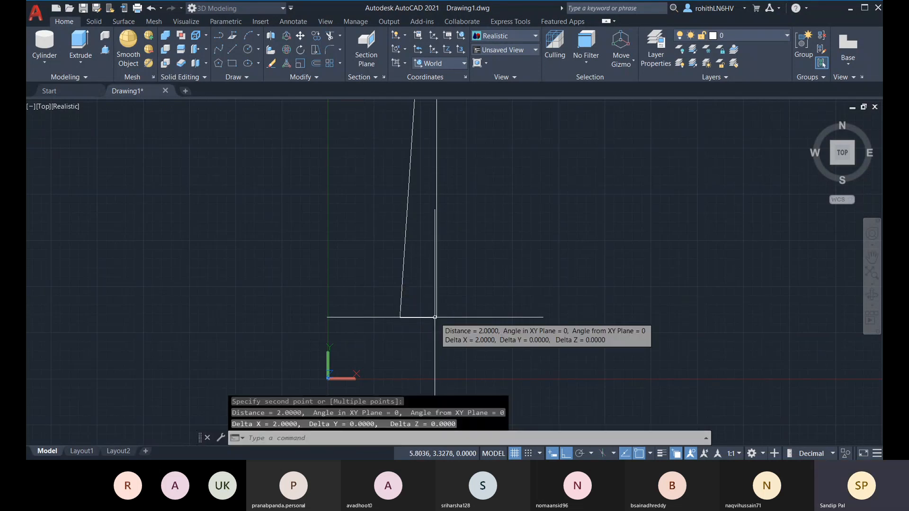
Orbit into 3D and delete one of the two parallel lines
{"action": "middle_click_drag", "start_coordinate": [472, 324], "coordinate": [423, 297], "text": "shift"}
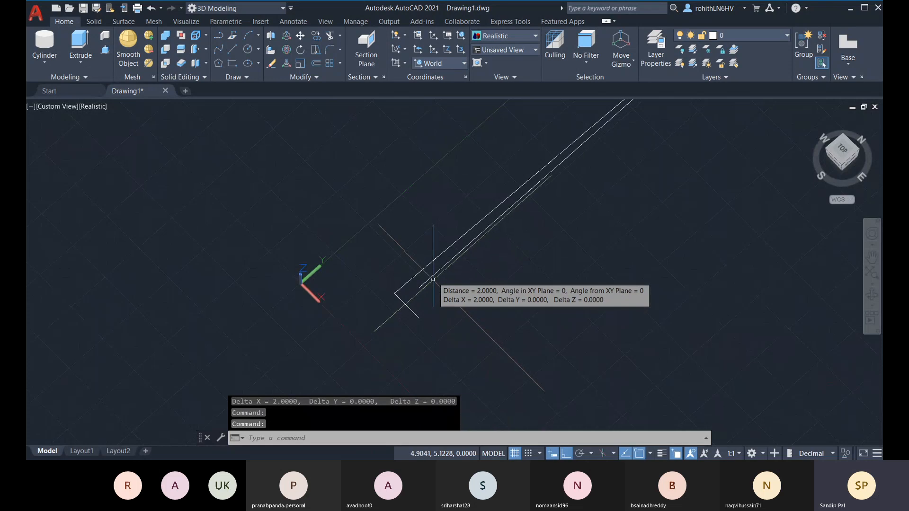
{"action": "left_click", "coordinate": [431, 280]}
{"action": "key", "text": "Delete"}
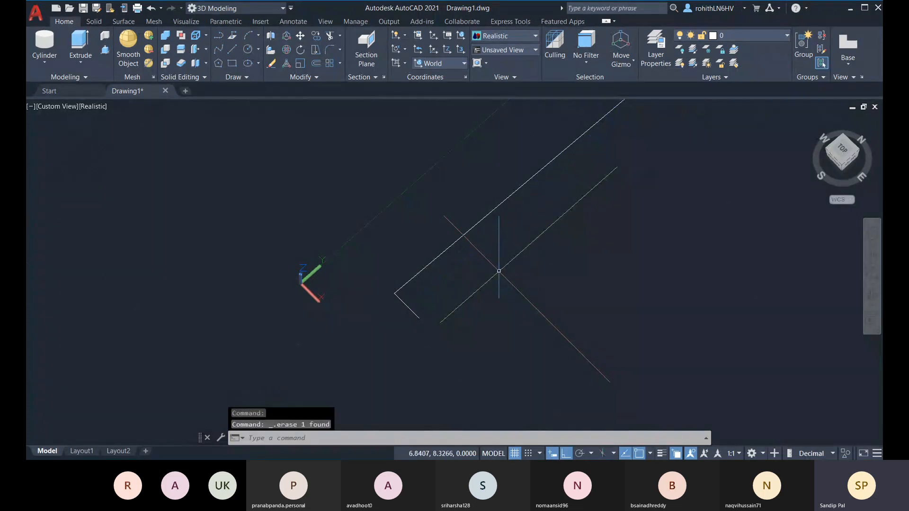
Orbit around the remaining long line to inspect it from several angles
{"action": "middle_click_drag", "start_coordinate": [507, 283], "coordinate": [470, 301], "text": "shift"}
{"action": "scroll", "coordinate": [491, 262], "scroll_direction": "down", "scroll_amount": 2}
{"action": "middle_click_drag", "start_coordinate": [507, 261], "coordinate": [489, 290], "text": "shift"}
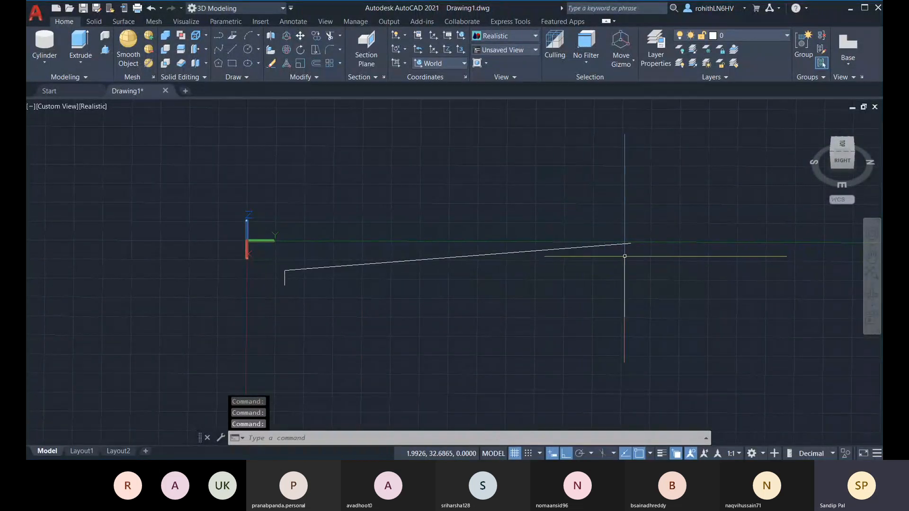
{"action": "middle_click_drag", "start_coordinate": [625, 257], "coordinate": [624, 251], "text": "shift"}
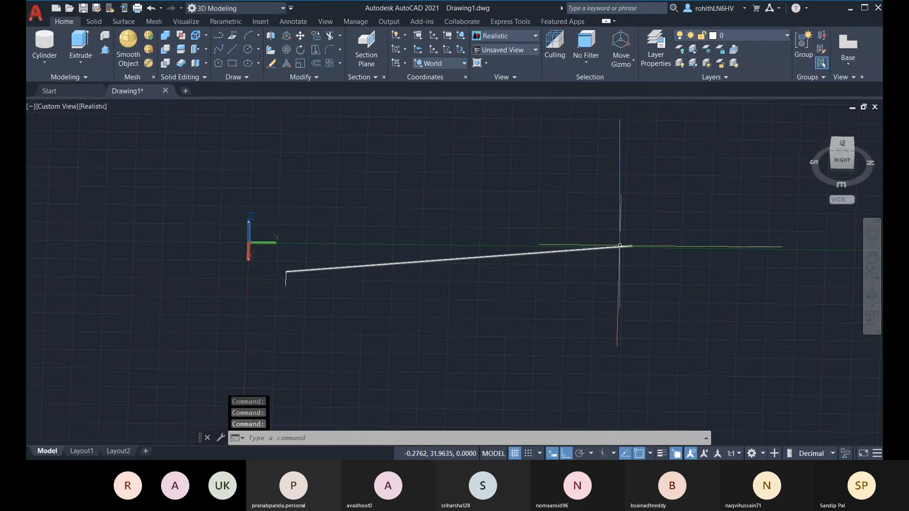
{"action": "middle_click_drag", "start_coordinate": [628, 245], "coordinate": [635, 279], "text": "shift"}
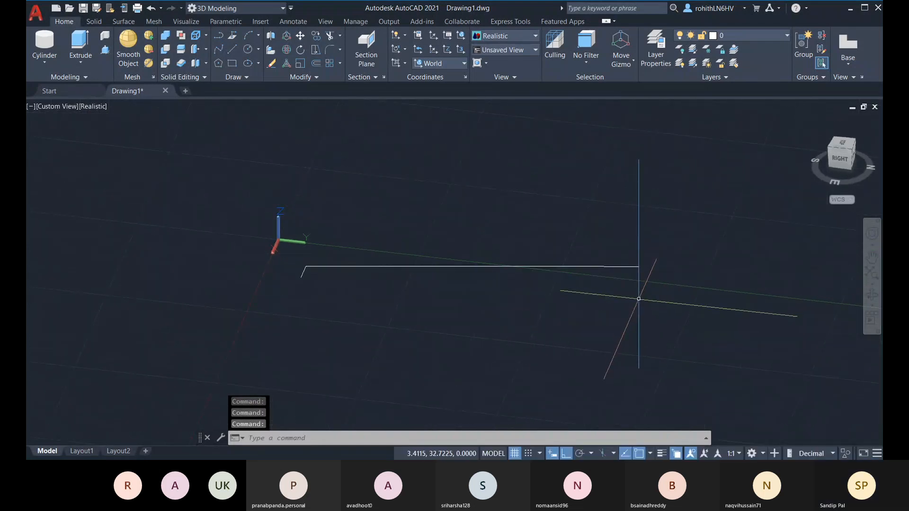
{"action": "middle_click_drag", "start_coordinate": [390, 318], "coordinate": [440, 321], "text": "shift"}
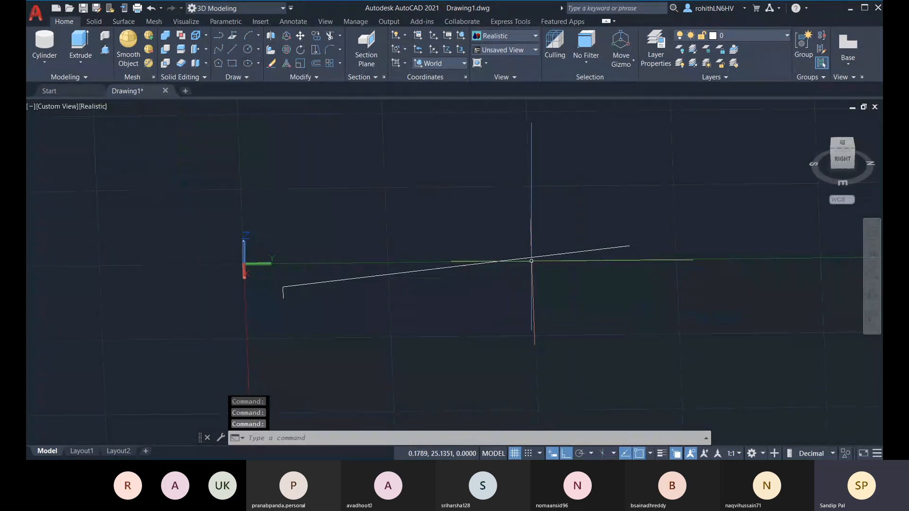
{"action": "left_click", "coordinate": [533, 256]}
{"action": "middle_click_drag", "start_coordinate": [562, 252], "coordinate": [561, 318], "text": "shift"}
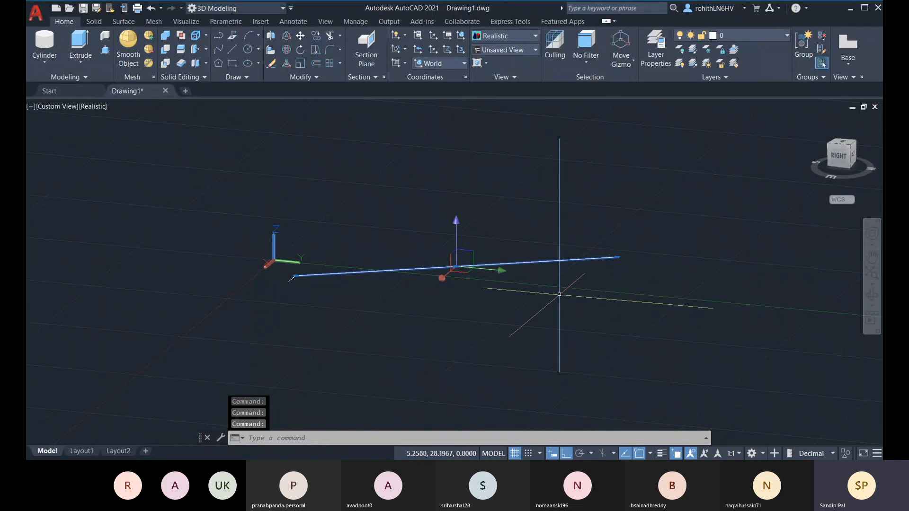
View the long line from the Right side, then orbit back and delete it
{"action": "left_click", "coordinate": [841, 158]}
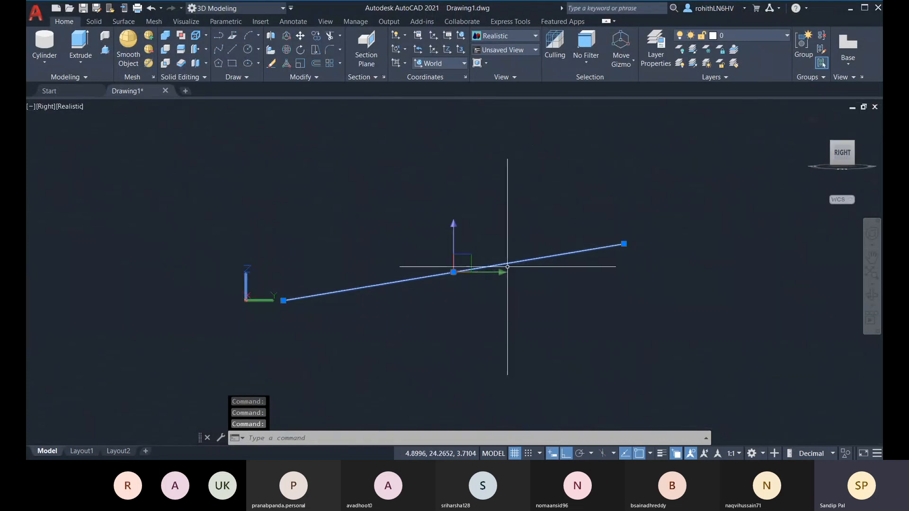
{"action": "key", "text": "Escape"}
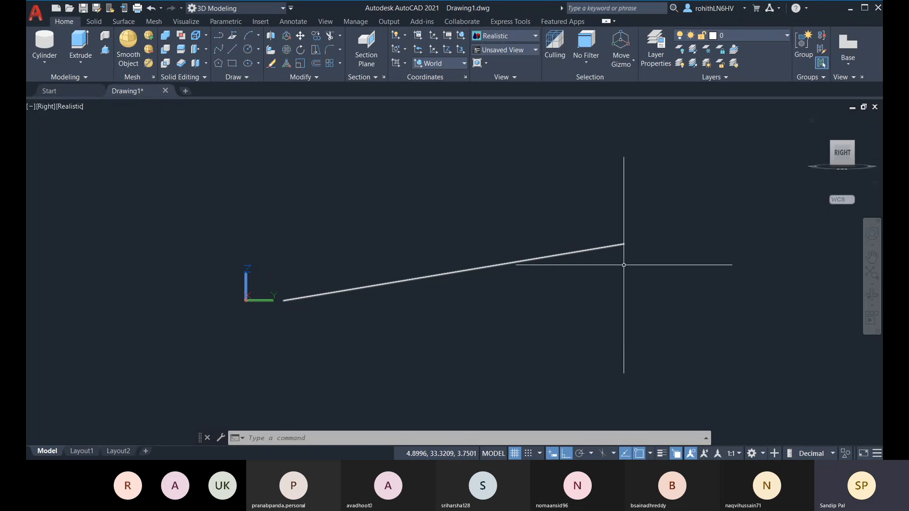
{"action": "middle_click_drag", "start_coordinate": [614, 290], "coordinate": [591, 350], "text": "shift"}
{"action": "left_click", "coordinate": [423, 219]}
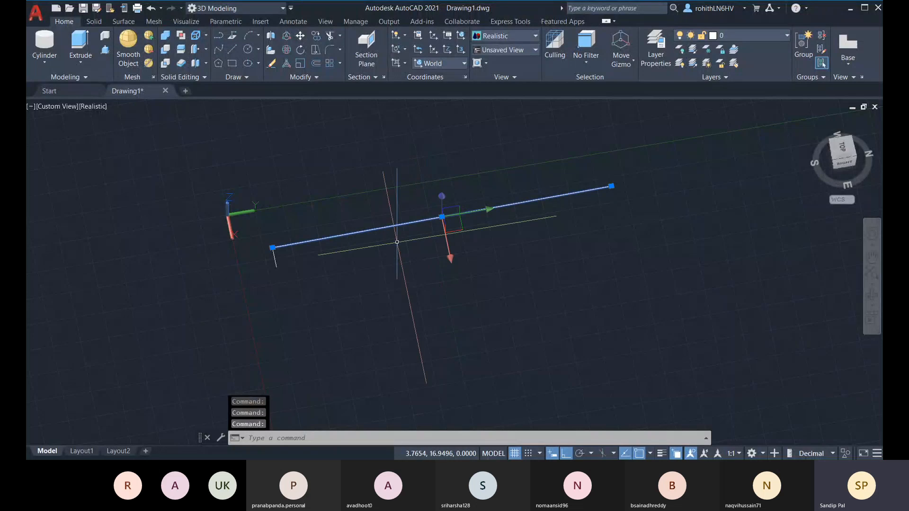
{"action": "key", "text": "Delete"}
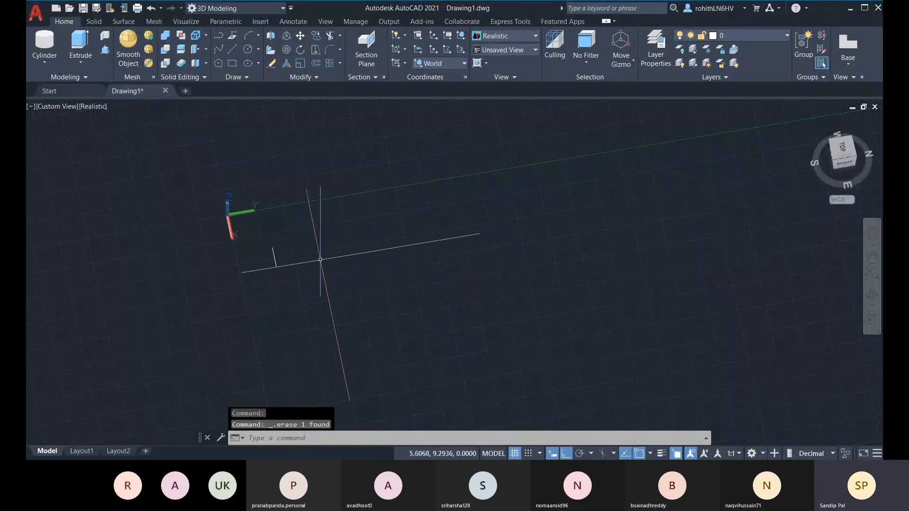
Erase the leftover short line with a selection window
{"action": "left_click", "coordinate": [233, 49]}
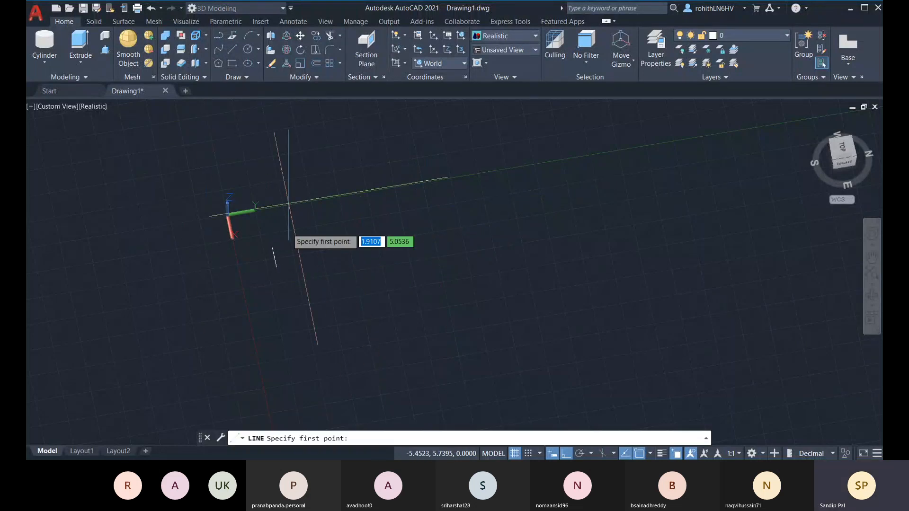
{"action": "left_click", "coordinate": [273, 248]}
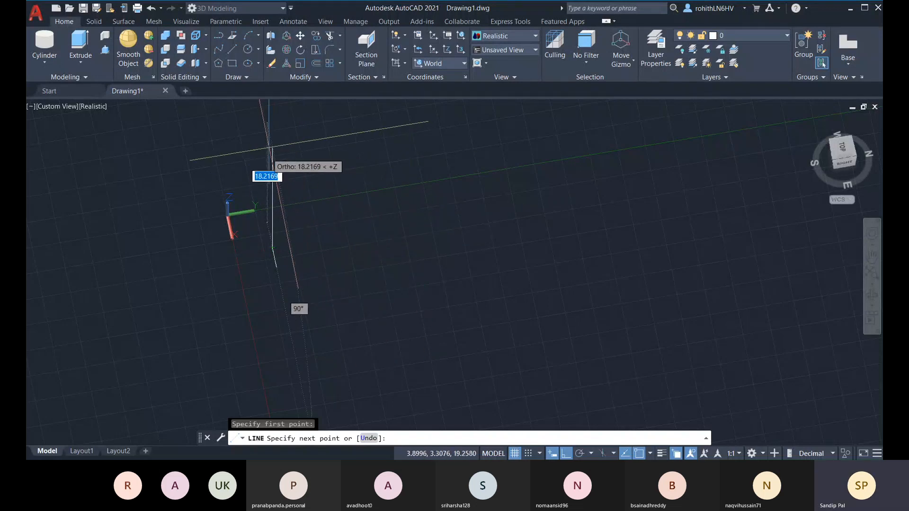
{"action": "key", "text": "Escape"}
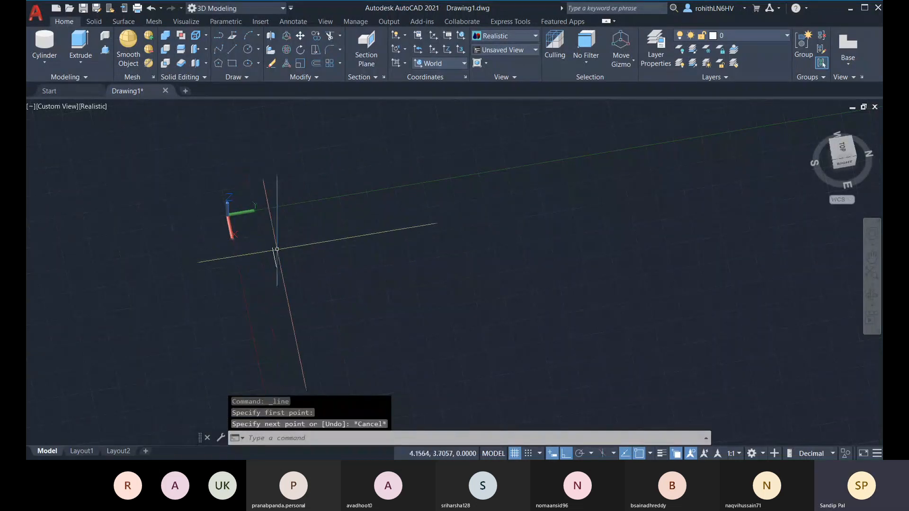
{"action": "left_click", "coordinate": [262, 241]}
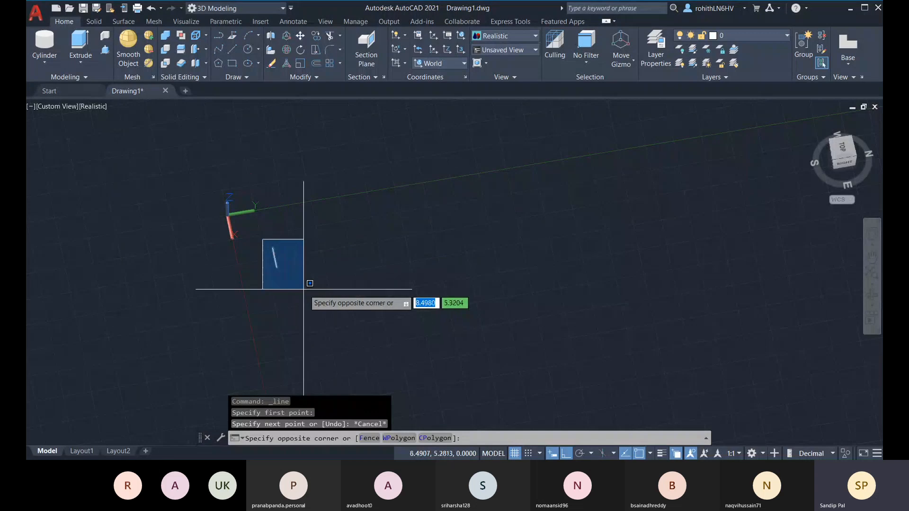
{"action": "left_click", "coordinate": [304, 292]}
{"action": "key", "text": "Delete"}
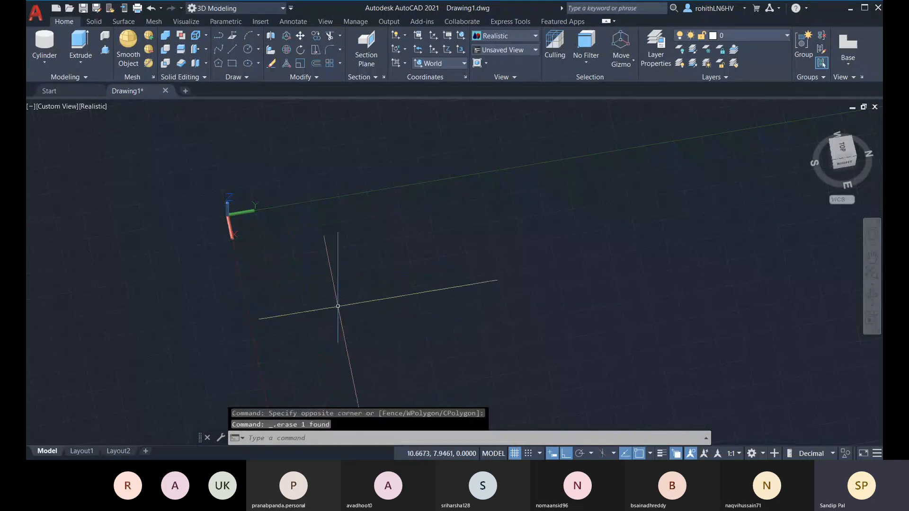
Orbit the empty workspace, drop an unused line, and begin a circle instead
{"action": "middle_click_drag", "start_coordinate": [335, 305], "coordinate": [360, 284], "text": "shift"}
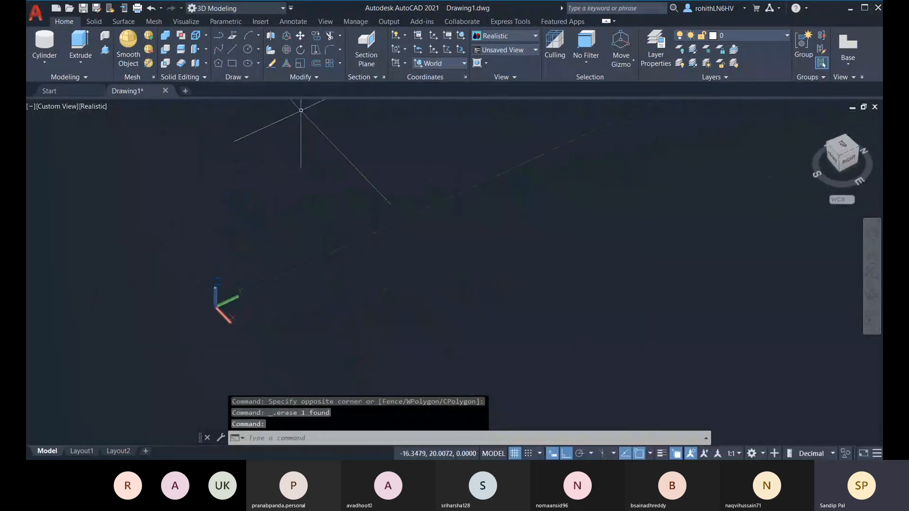
{"action": "left_click", "coordinate": [232, 50]}
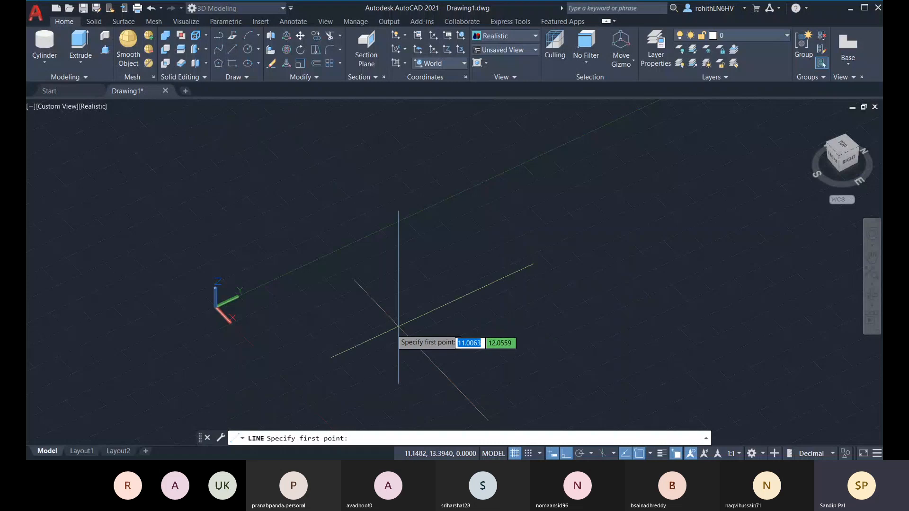
{"action": "middle_click_drag", "start_coordinate": [400, 284], "coordinate": [348, 277], "text": "shift"}
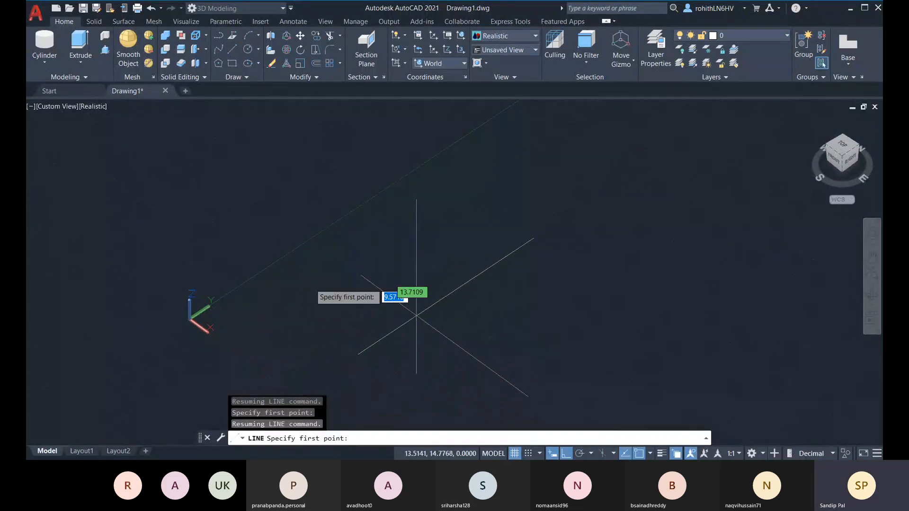
{"action": "key", "text": "Escape"}
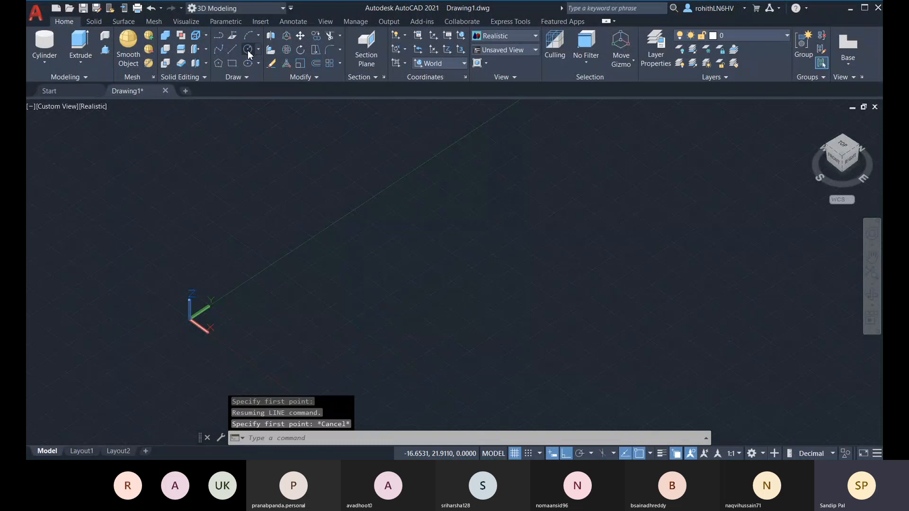
{"action": "left_click", "coordinate": [248, 53]}
Draw a small circle near the origin and view it edge-on from the Front
{"action": "left_click", "coordinate": [410, 317]}
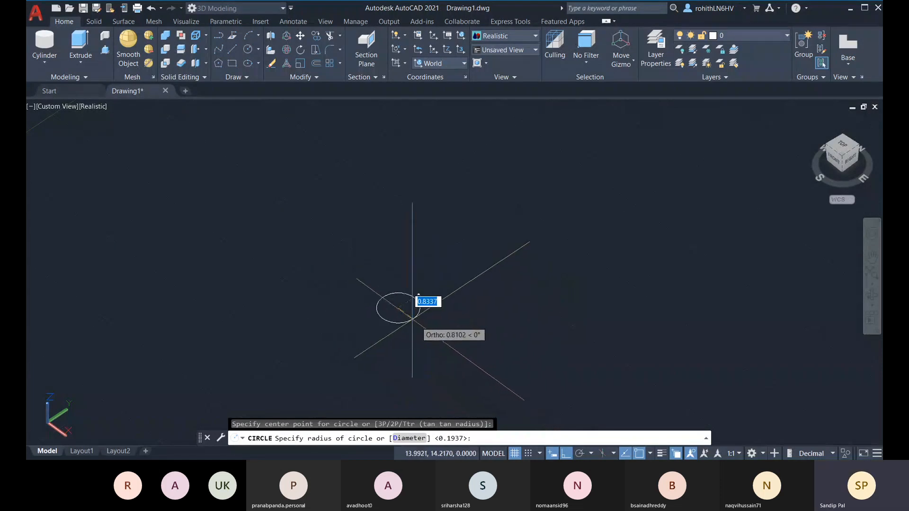
{"action": "left_click", "coordinate": [435, 331]}
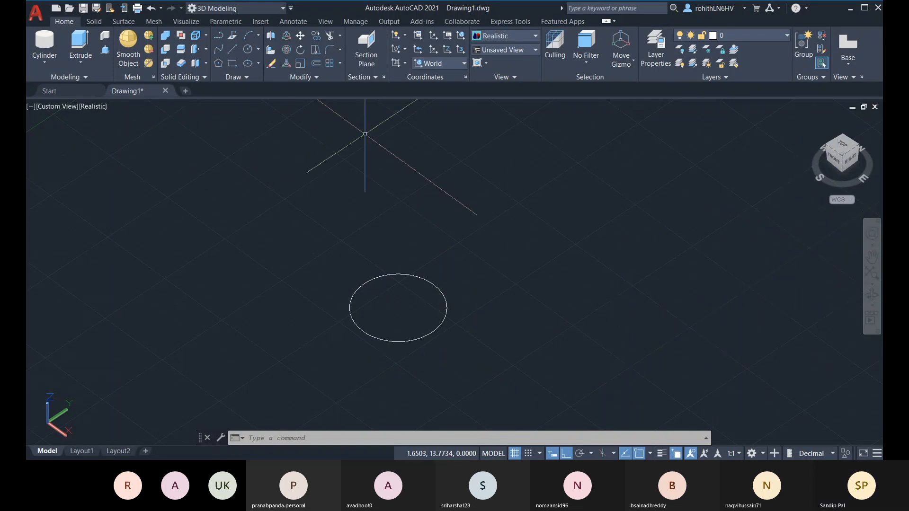
{"action": "left_click", "coordinate": [836, 164]}
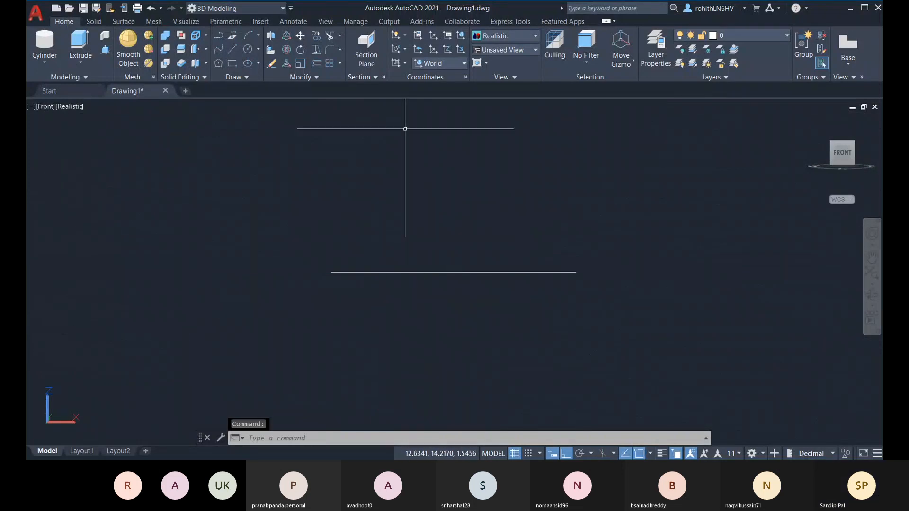
Set the UCS to Front and try a 2-Point circle
{"action": "left_click", "coordinate": [443, 63]}
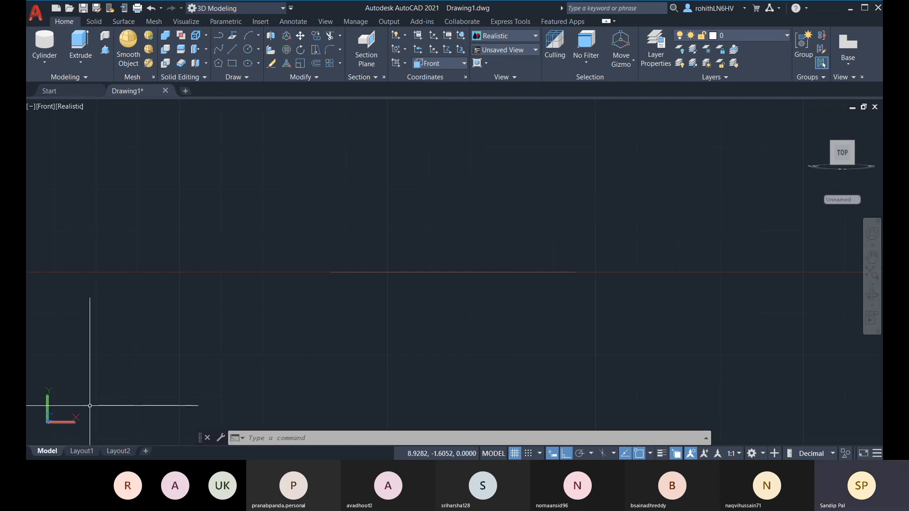
{"action": "middle_click_drag", "start_coordinate": [406, 274], "coordinate": [402, 307]}
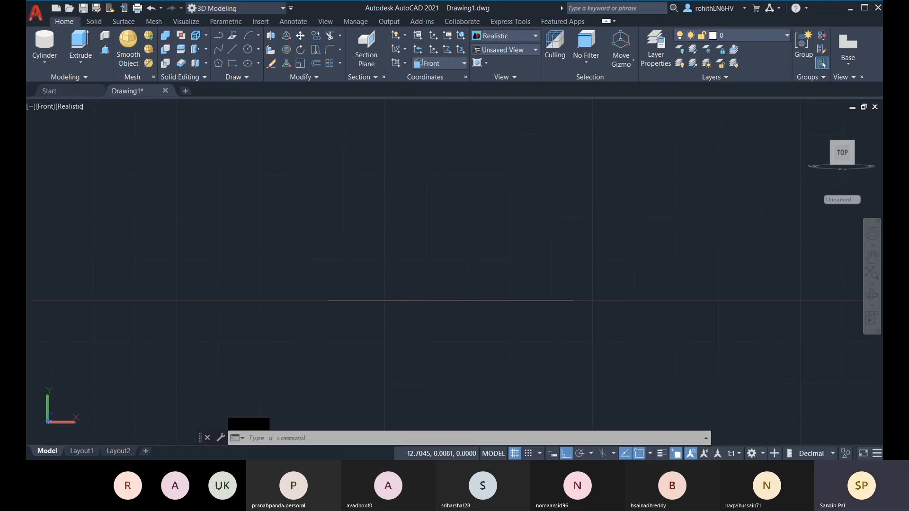
{"action": "left_click", "coordinate": [258, 49]}
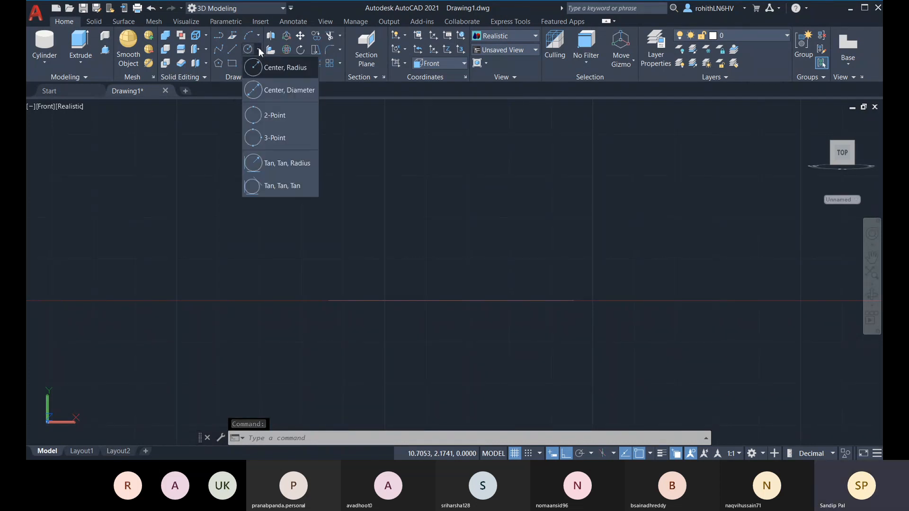
{"action": "left_click", "coordinate": [260, 115]}
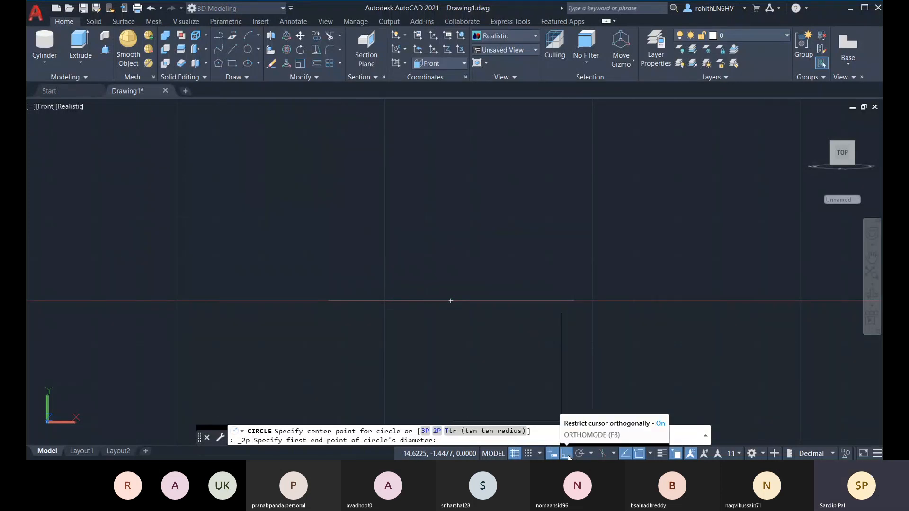
Check the Object Snap options, orbit, and restart the circle as Center, Radius
{"action": "left_click", "coordinate": [651, 455]}
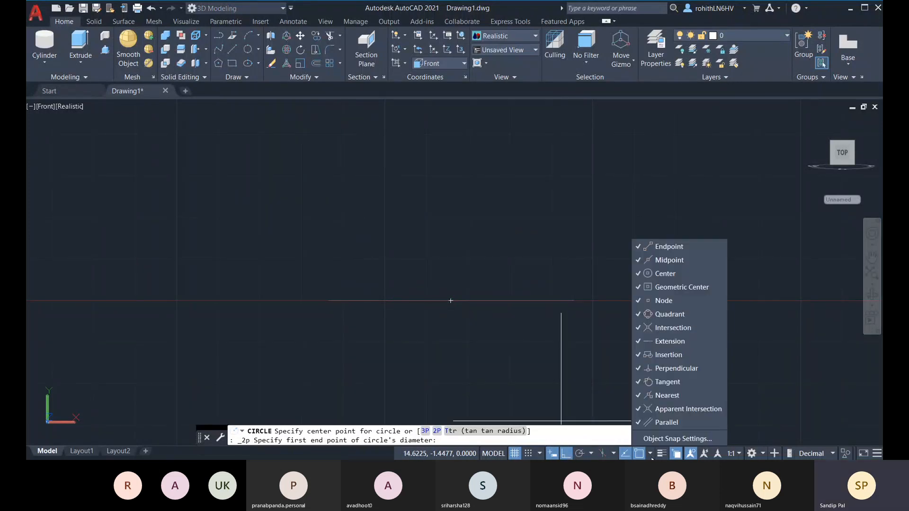
{"action": "left_click", "coordinate": [651, 456]}
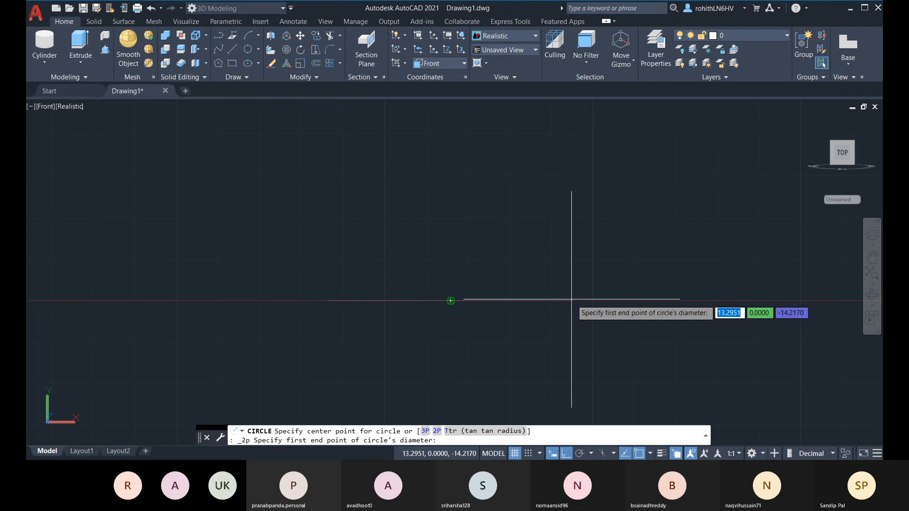
{"action": "middle_click_drag", "start_coordinate": [584, 311], "coordinate": [557, 264], "text": "shift"}
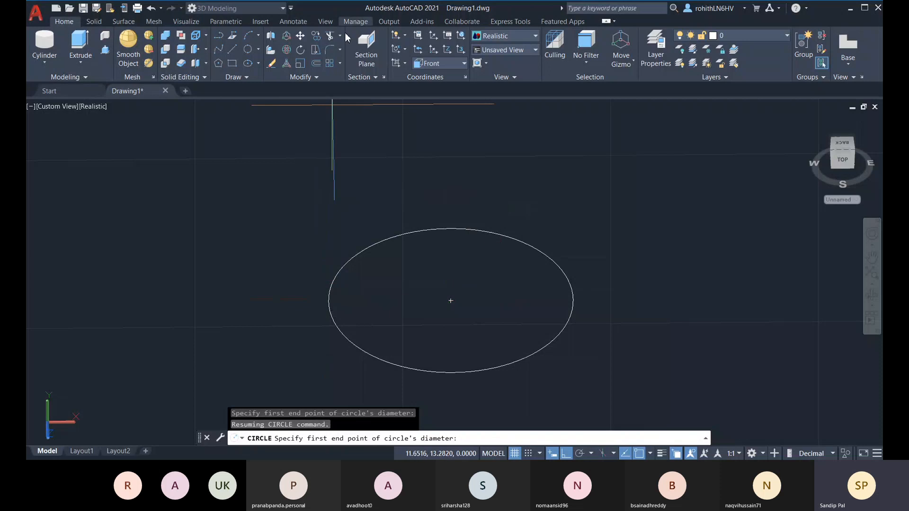
{"action": "left_click", "coordinate": [259, 50]}
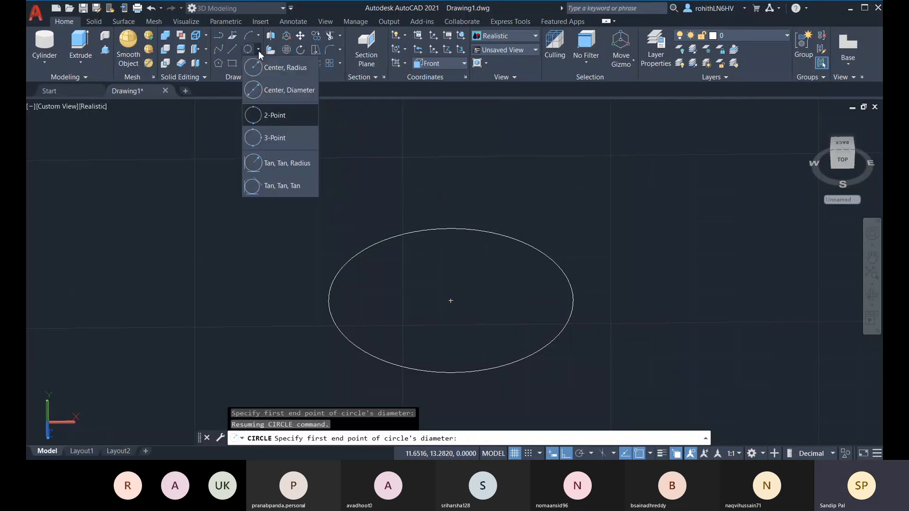
{"action": "left_click", "coordinate": [270, 71]}
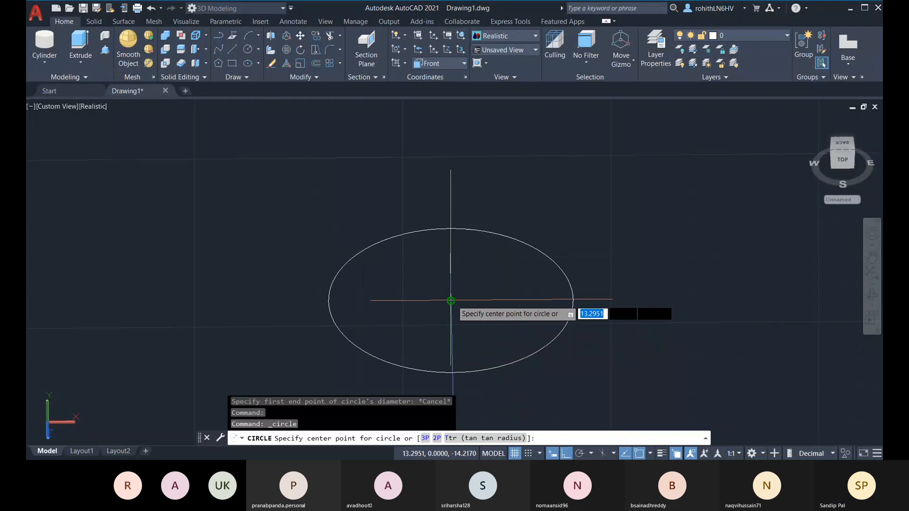
Centre an upright circle on the flat circle's centre and pick its radius while orbiting
{"action": "left_click", "coordinate": [451, 300]}
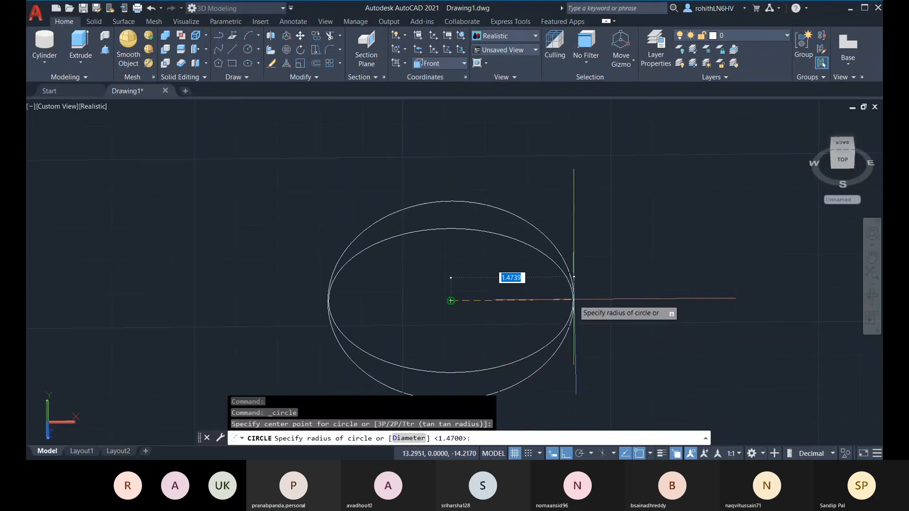
{"action": "middle_click_drag", "start_coordinate": [573, 300], "coordinate": [521, 270], "text": "shift"}
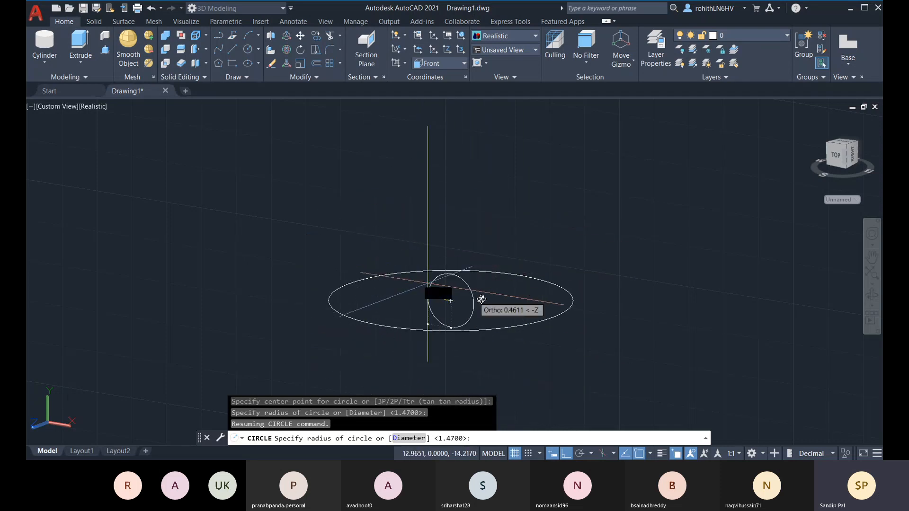
{"action": "middle_click_drag", "start_coordinate": [502, 306], "coordinate": [568, 303], "text": "shift"}
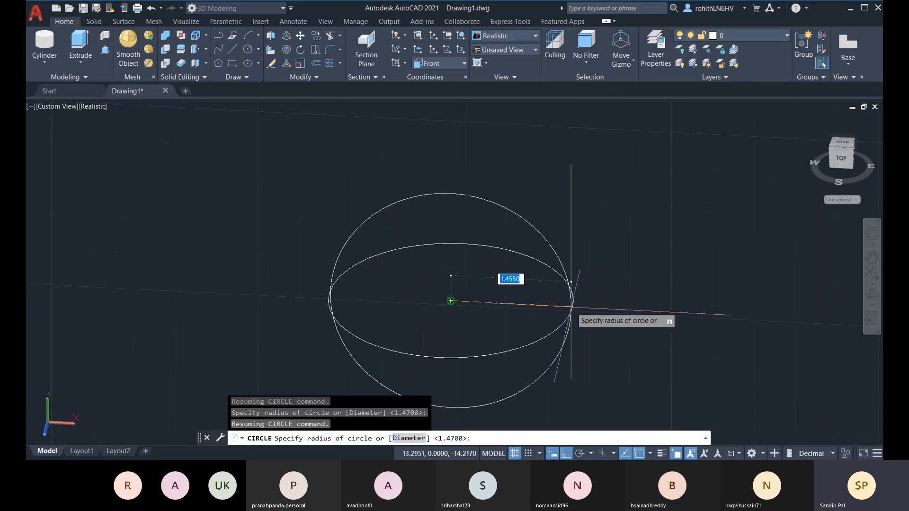
{"action": "left_click", "coordinate": [571, 281]}
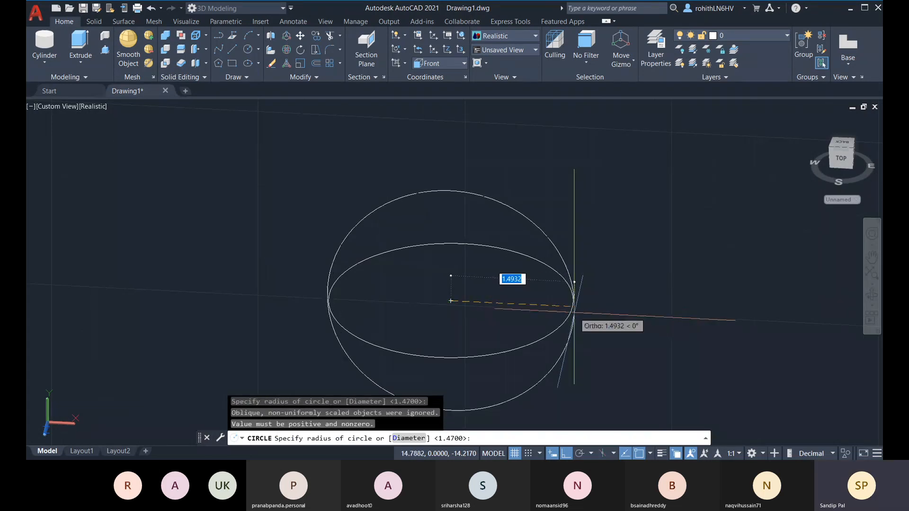
{"action": "middle_click_drag", "start_coordinate": [566, 294], "coordinate": [521, 369], "text": "shift"}
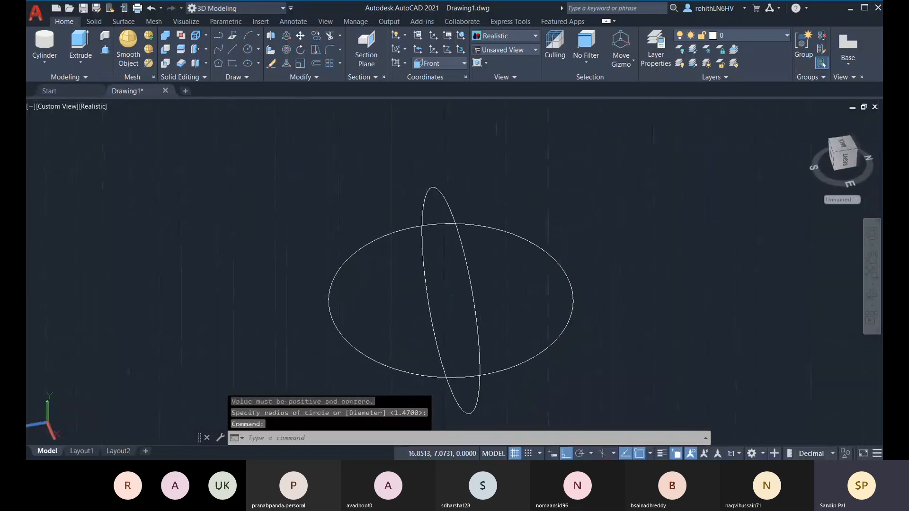
Read the flat circle's 1.47 radius in the Properties panel
{"action": "left_click", "coordinate": [570, 283]}
{"action": "double_click", "coordinate": [565, 287]}
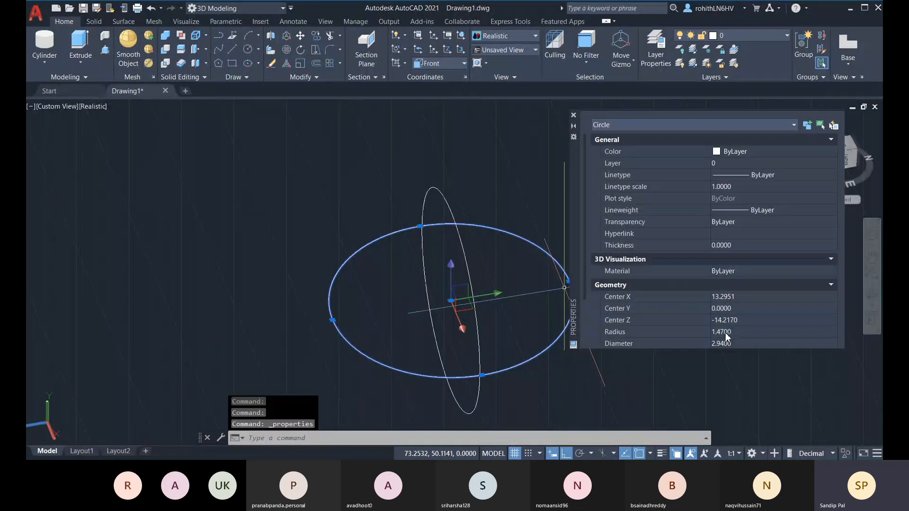
{"action": "left_click", "coordinate": [573, 115]}
{"action": "key", "text": "Escape"}
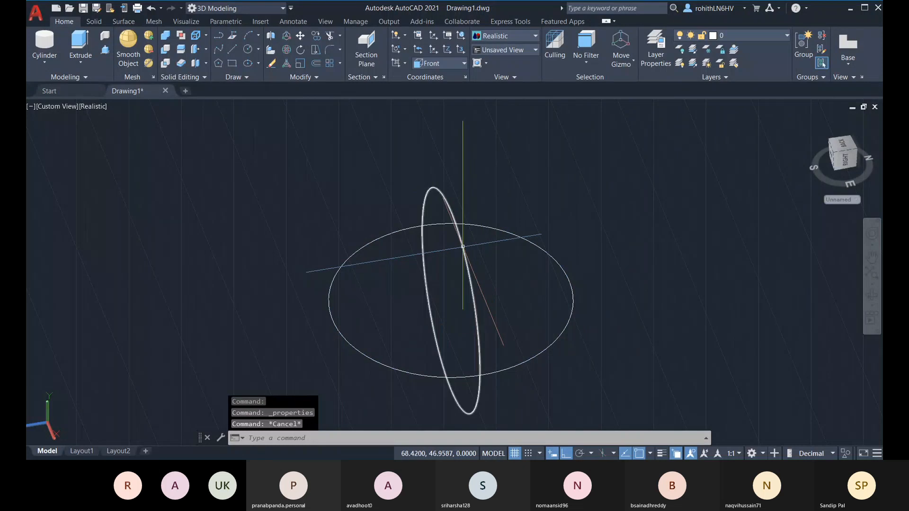
Change the upright circle's radius from 1.3787 to 1.47 in Properties
{"action": "left_click", "coordinate": [471, 252]}
{"action": "key", "text": "ctrl+1"}
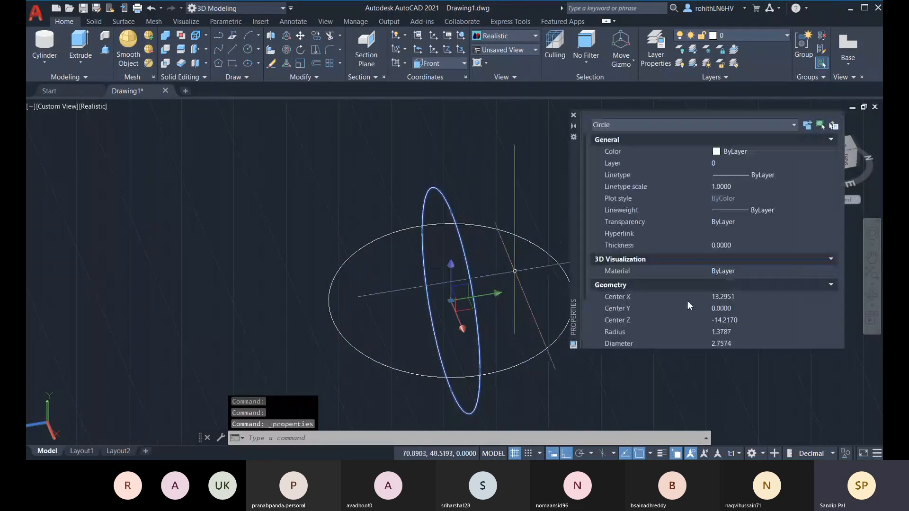
{"action": "left_click", "coordinate": [732, 332]}
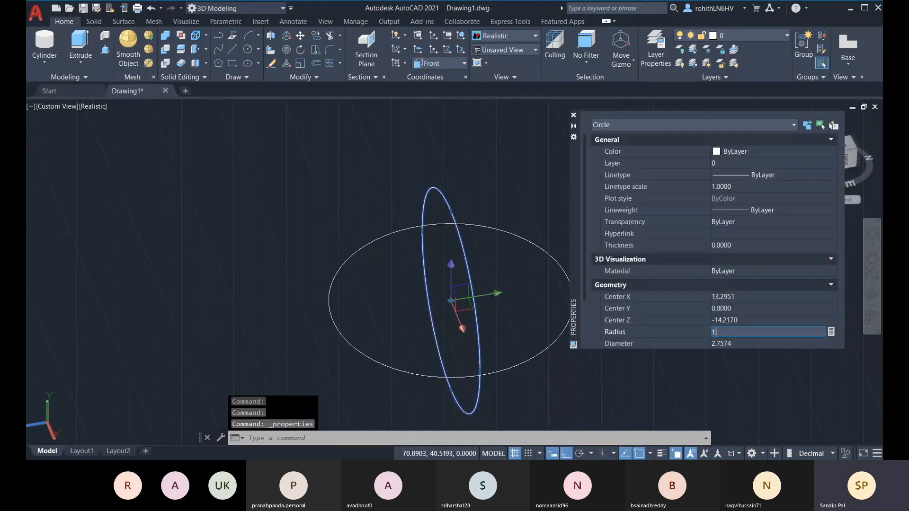
{"action": "type", "text": "1.47"}
{"action": "key", "text": "Tab"}
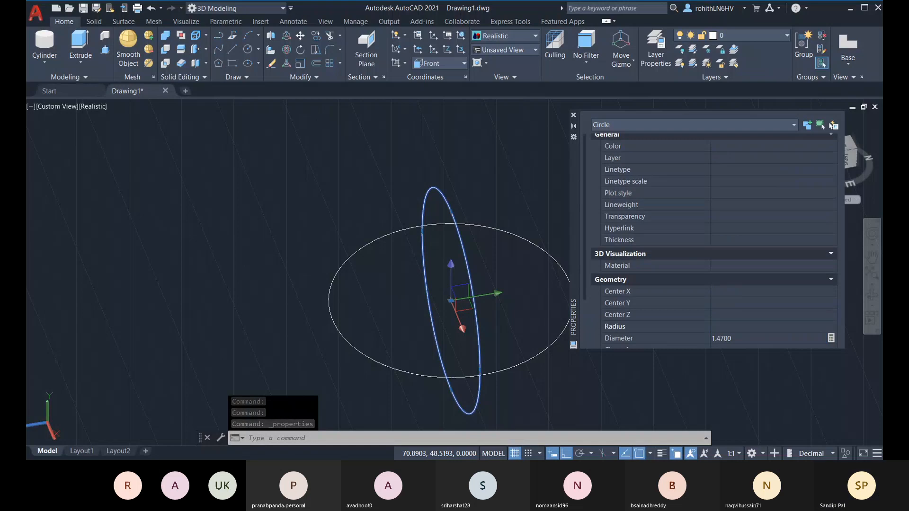
{"action": "left_click", "coordinate": [574, 115]}
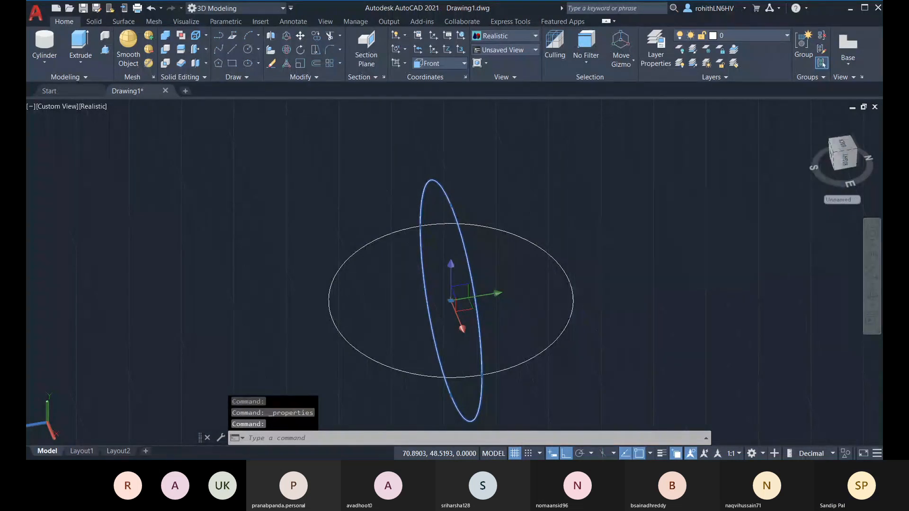
{"action": "key", "text": "Escape"}
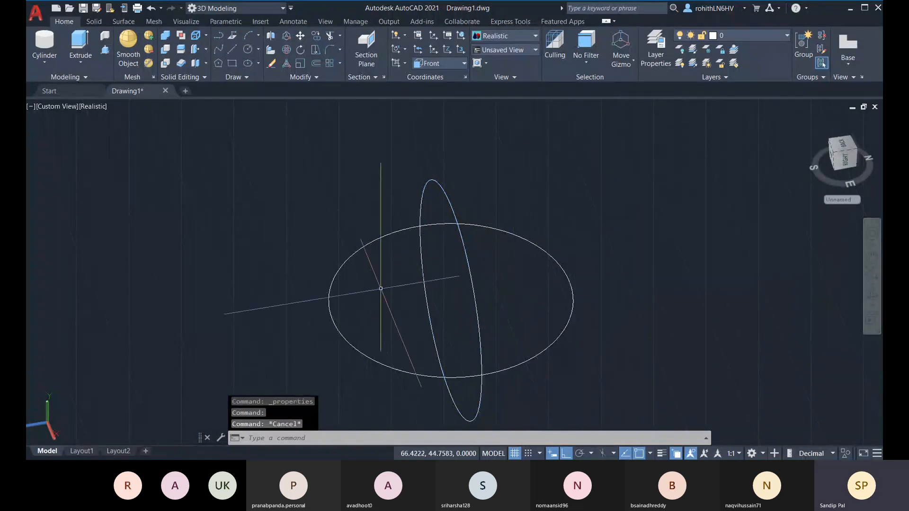
Switch the UCS to World, then to Right
{"action": "left_click", "coordinate": [440, 64]}
{"action": "left_click", "coordinate": [435, 77]}
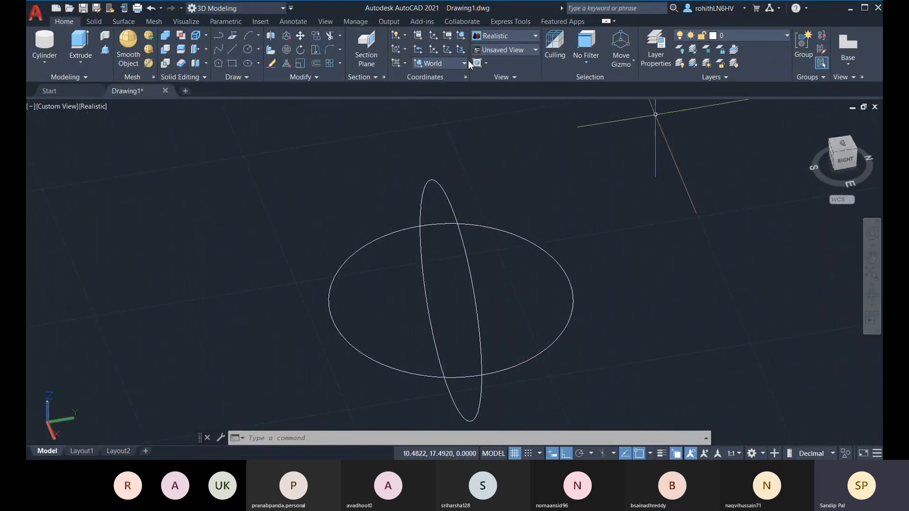
{"action": "left_click", "coordinate": [456, 64]}
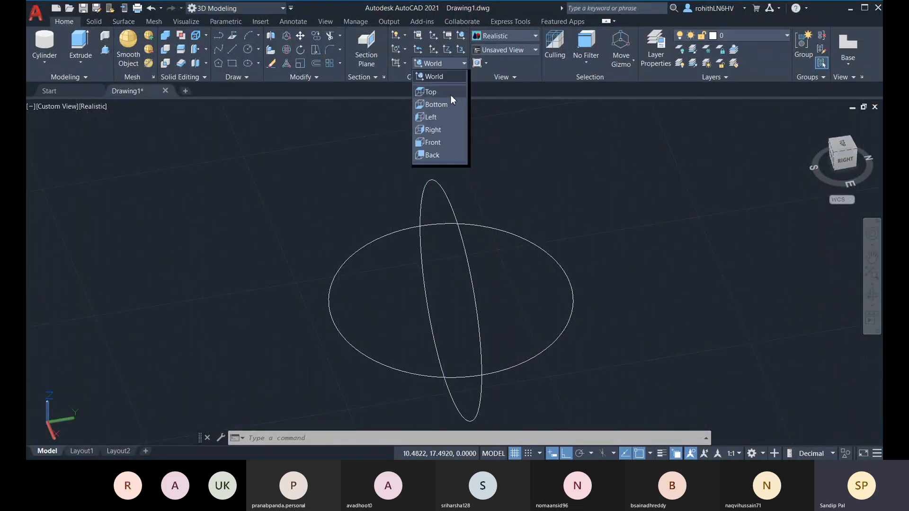
{"action": "left_click", "coordinate": [443, 131]}
{"action": "middle_click_drag", "start_coordinate": [720, 176], "coordinate": [734, 190], "text": "shift"}
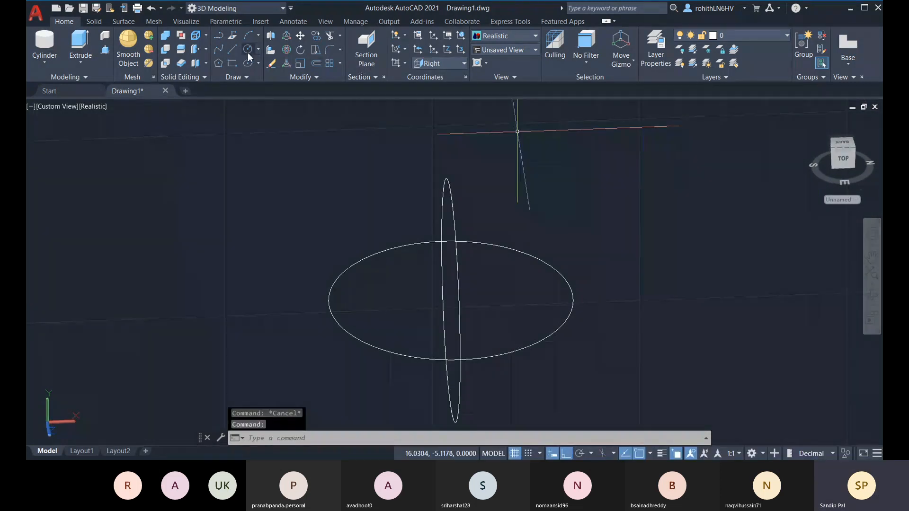
Draw a 1.47-radius circle at the shared centre and orbit to inspect the wireframe sphere
{"action": "type", "text": "c"}
{"action": "key", "text": "Return"}
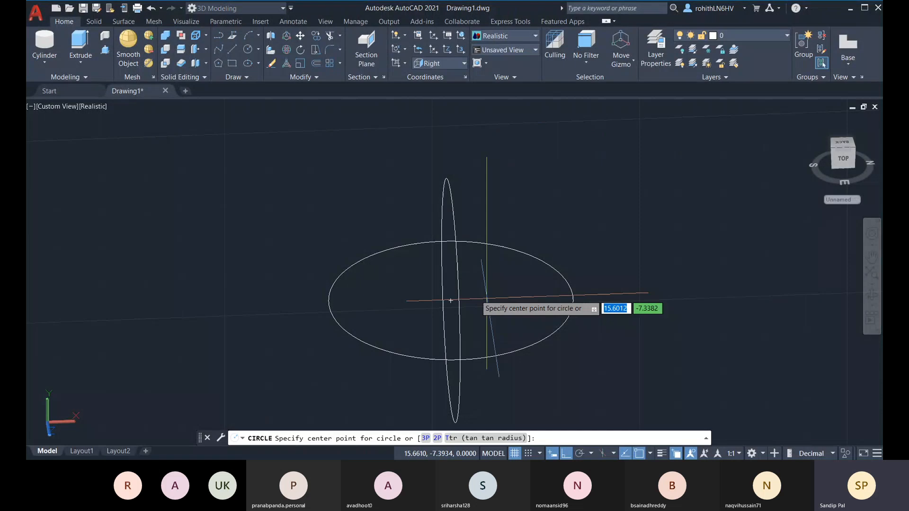
{"action": "left_click", "coordinate": [451, 301]}
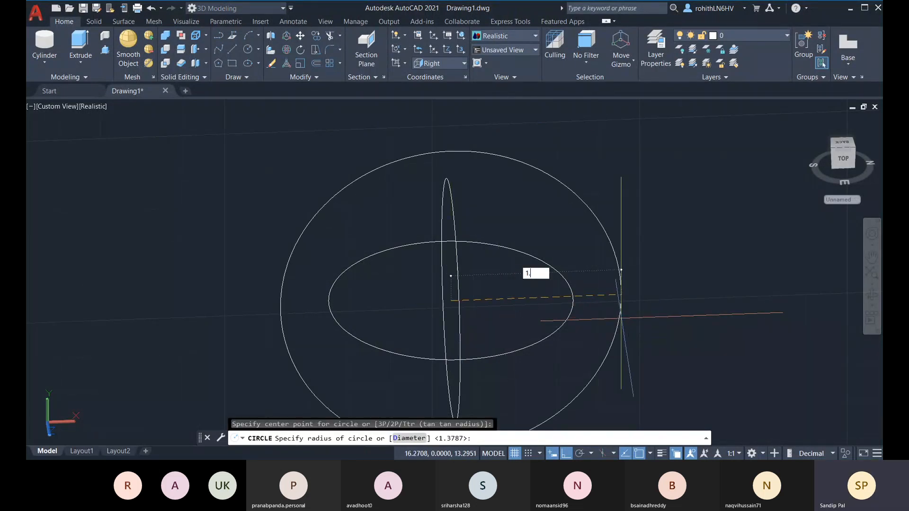
{"action": "key", "text": "Return"}
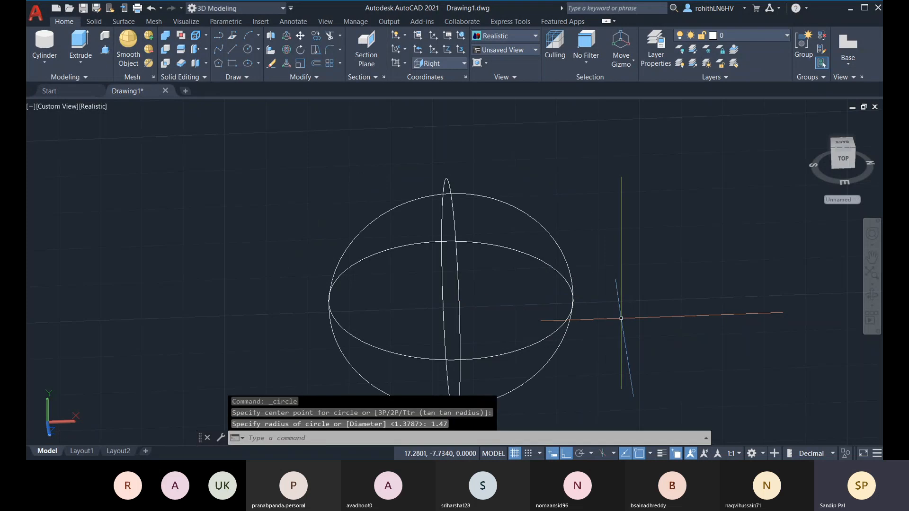
{"action": "key", "text": "Escape"}
{"action": "middle_click_drag", "start_coordinate": [635, 293], "coordinate": [568, 301], "text": "shift"}
{"action": "key", "text": "Escape"}
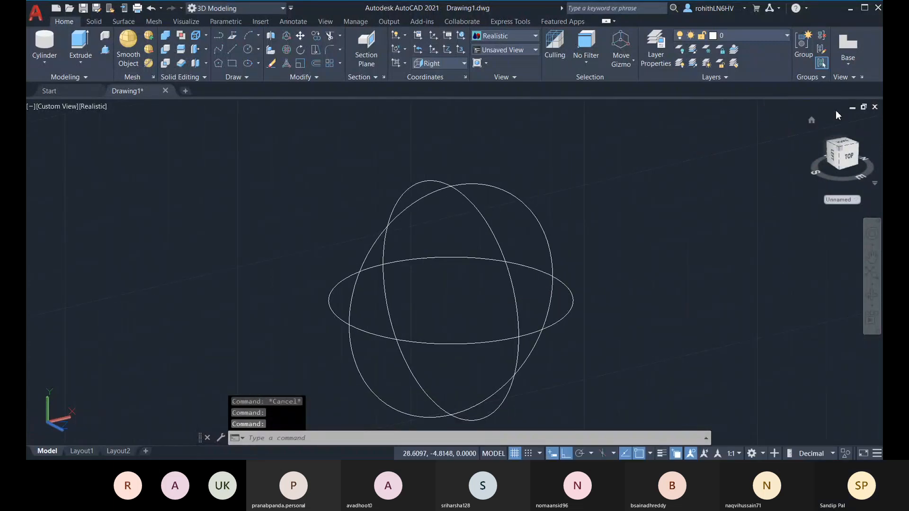
Reset the view to Home in parallel projection and set the UCS back to World
{"action": "left_click", "coordinate": [815, 121]}
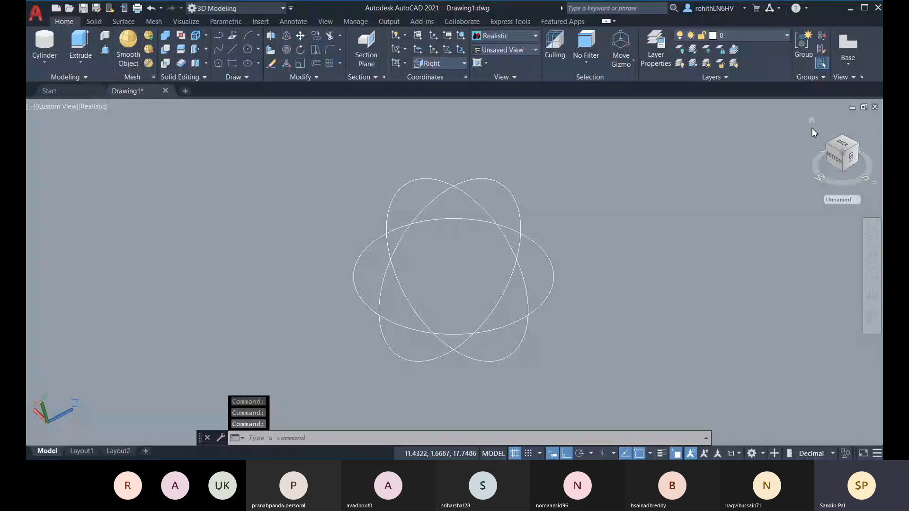
{"action": "left_click", "coordinate": [877, 186]}
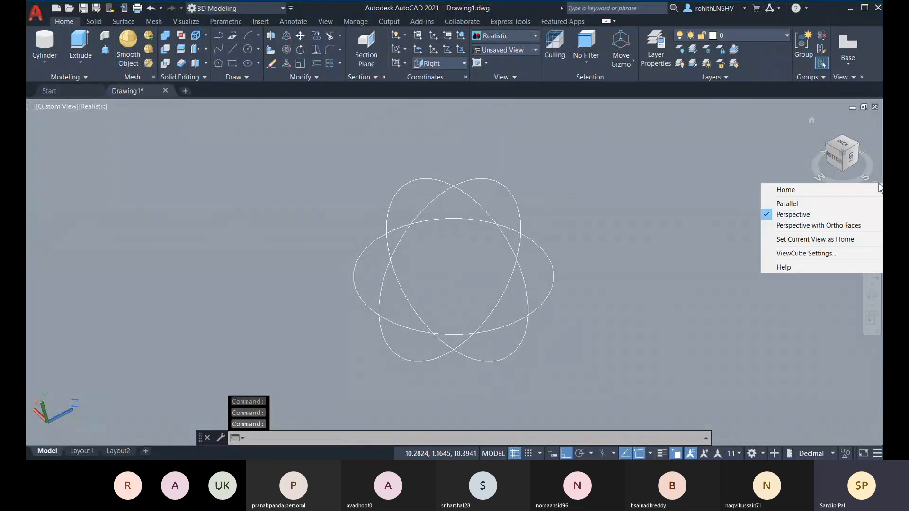
{"action": "left_click", "coordinate": [792, 204]}
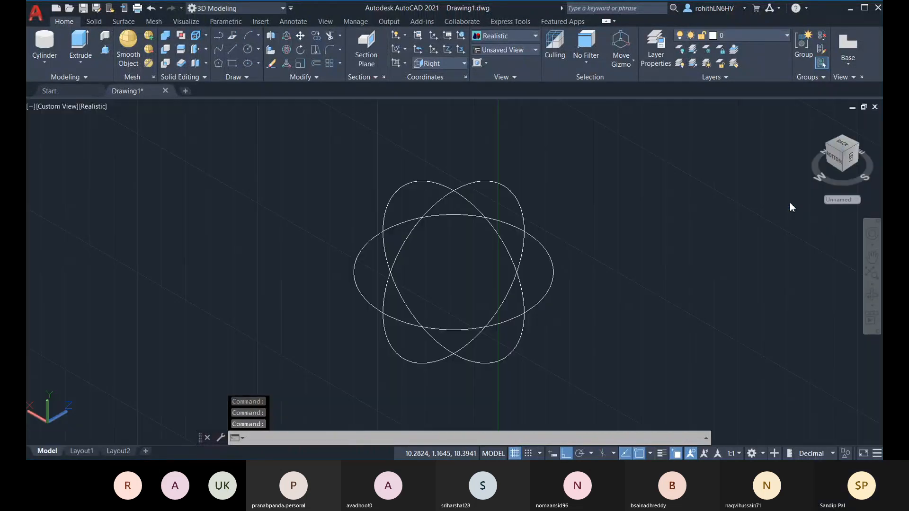
{"action": "left_click", "coordinate": [454, 65]}
{"action": "left_click", "coordinate": [447, 80]}
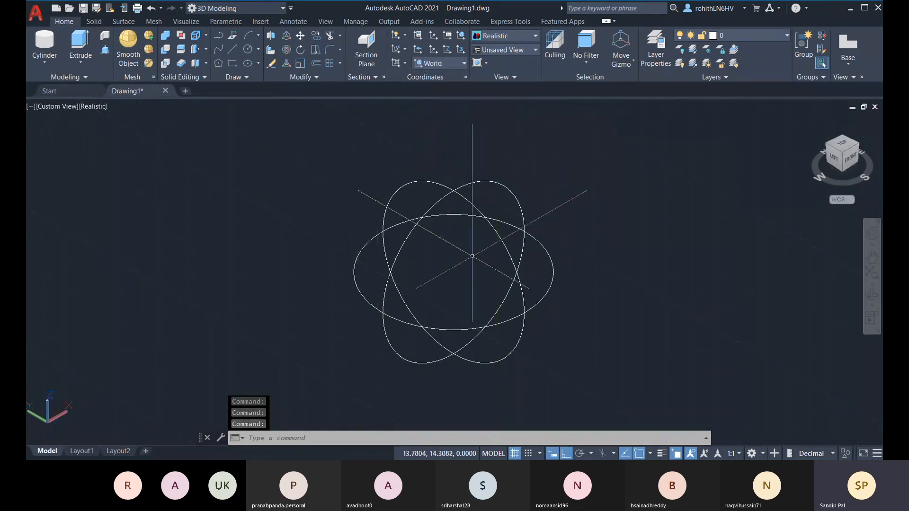
{"action": "scroll", "coordinate": [472, 255], "scroll_direction": "down", "scroll_amount": 2}
Erase the three circles and switch to the SW Isometric view
{"action": "left_click", "coordinate": [572, 372]}
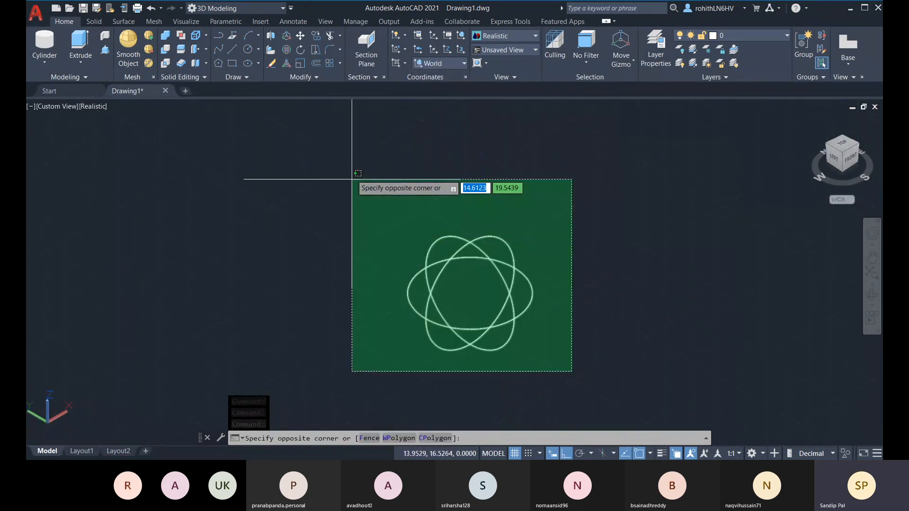
{"action": "left_click", "coordinate": [352, 179]}
{"action": "key", "text": "Delete"}
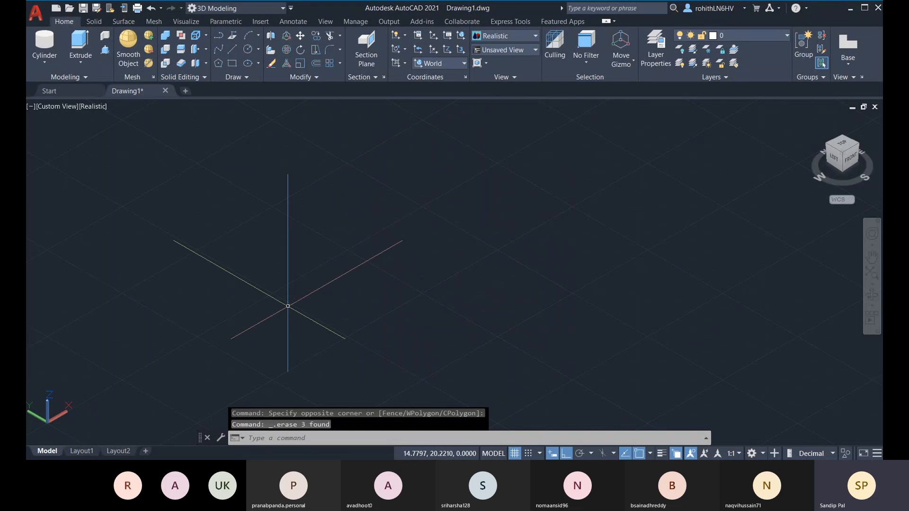
{"action": "left_click", "coordinate": [49, 107]}
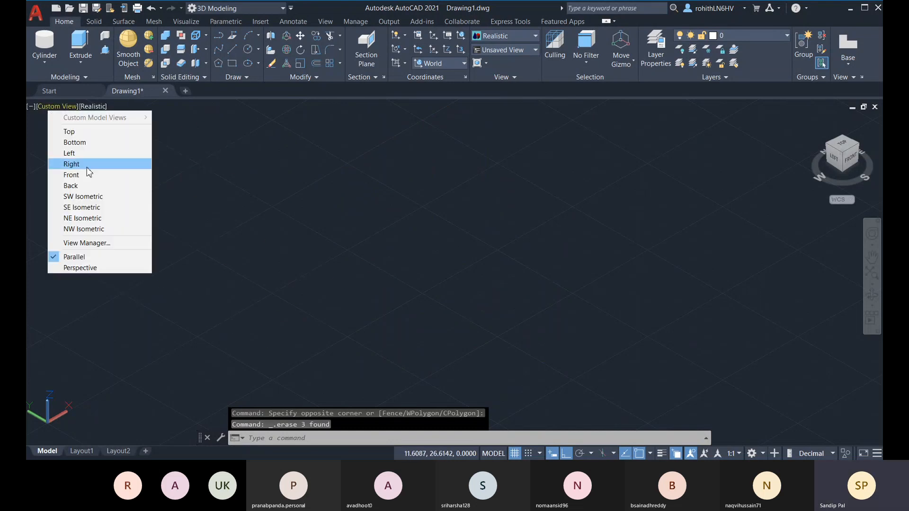
{"action": "left_click", "coordinate": [79, 197]}
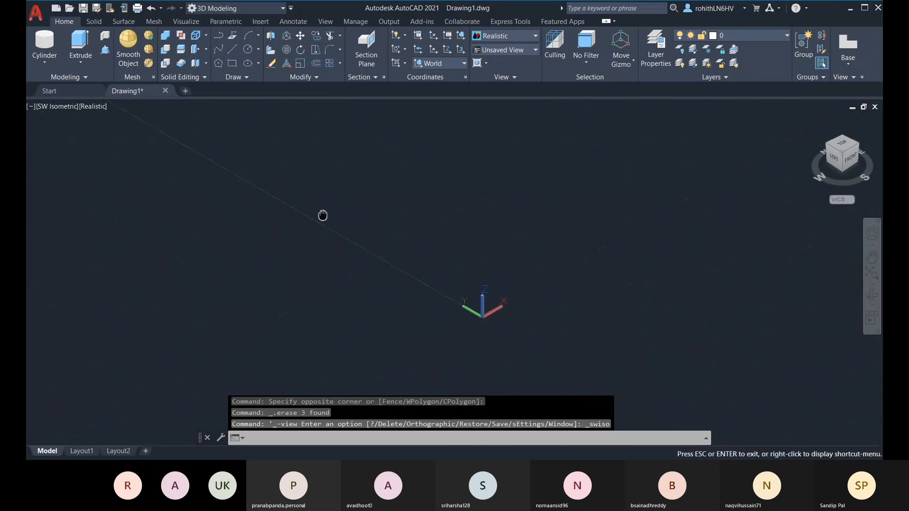
Start a new line with L and place its first point
{"action": "key", "text": "Escape"}
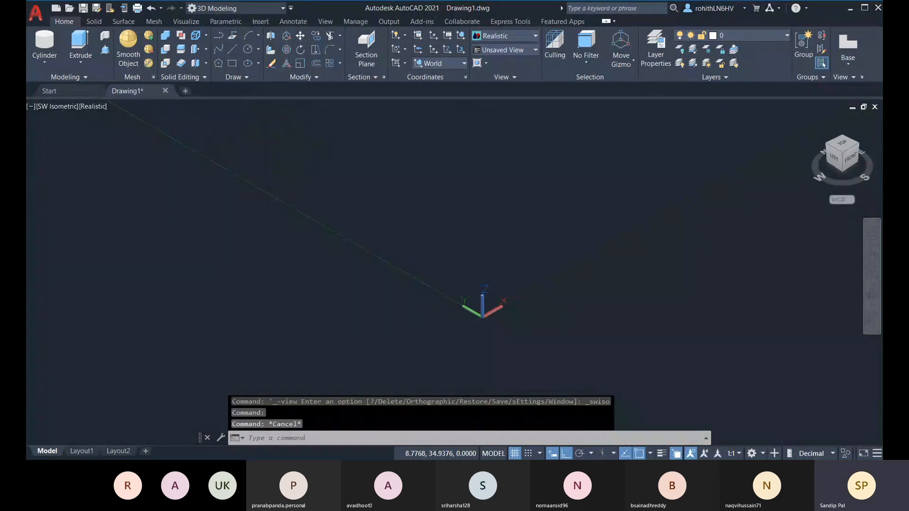
{"action": "type", "text": "l"}
{"action": "key", "text": "Return"}
{"action": "left_click", "coordinate": [477, 264]}
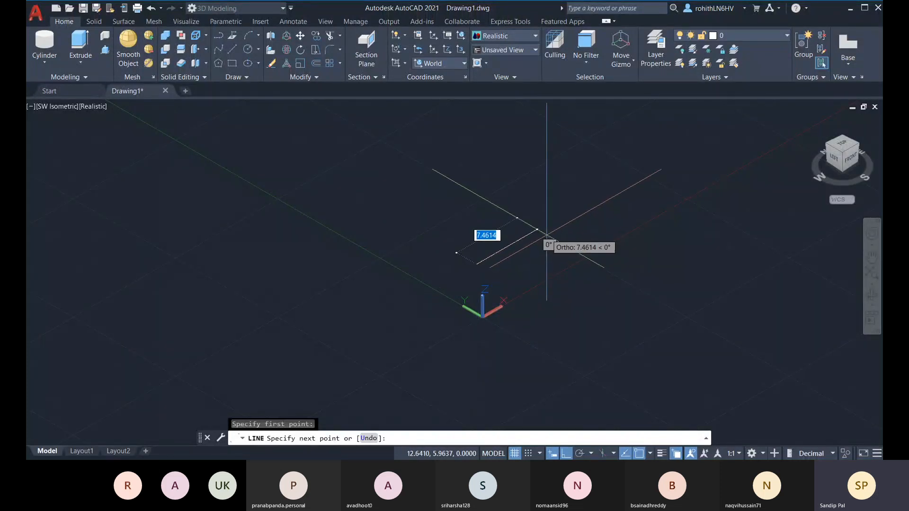
Draw a 2-unit line straight up along Z to the spherical point @2<0<90
{"action": "key", "text": "F8"}
{"action": "key", "text": "shift"}
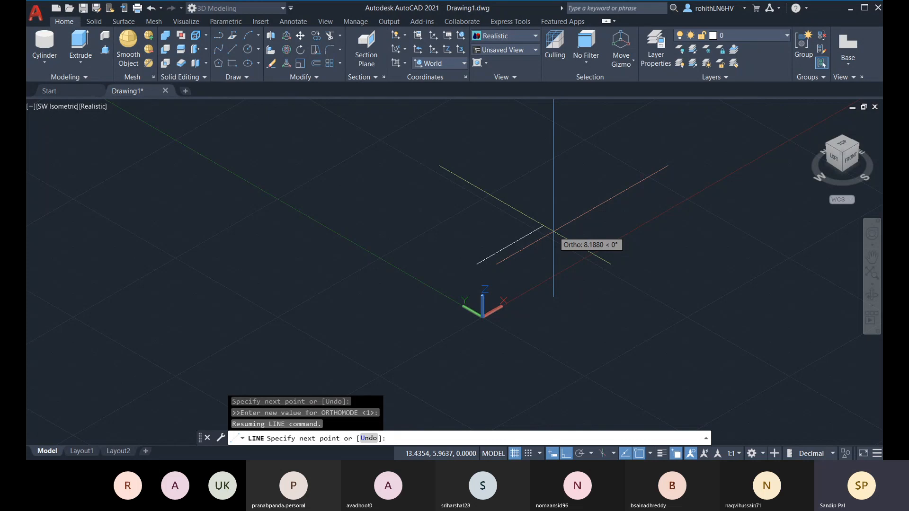
{"action": "type", "text": "2"}
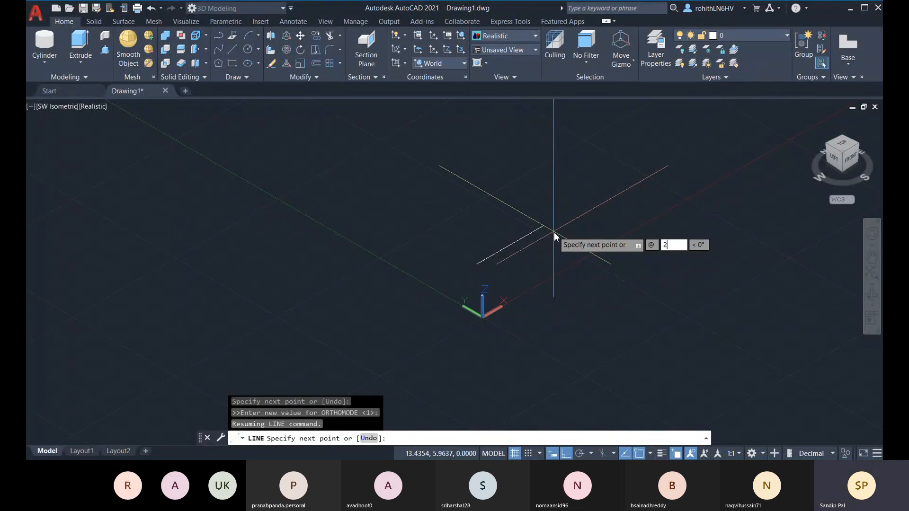
{"action": "key", "text": "Tab"}
{"action": "type", "text": "0"}
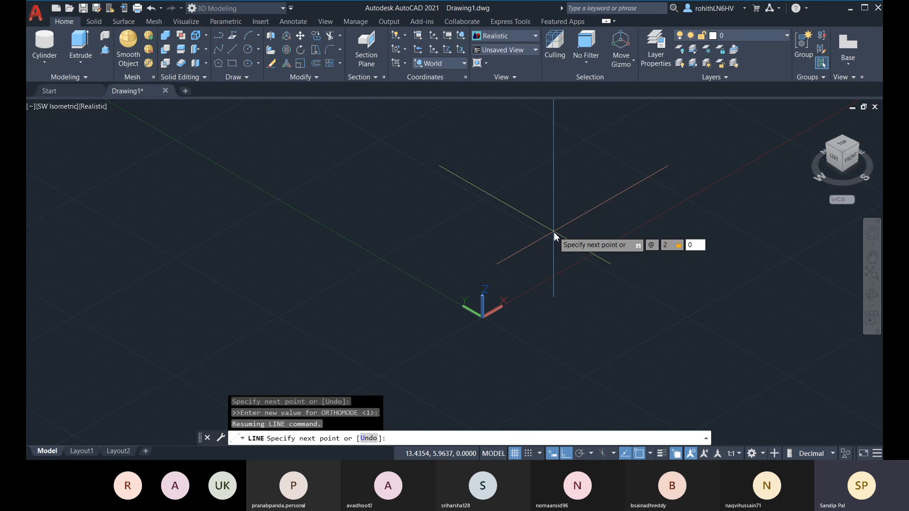
{"action": "key", "text": "Tab"}
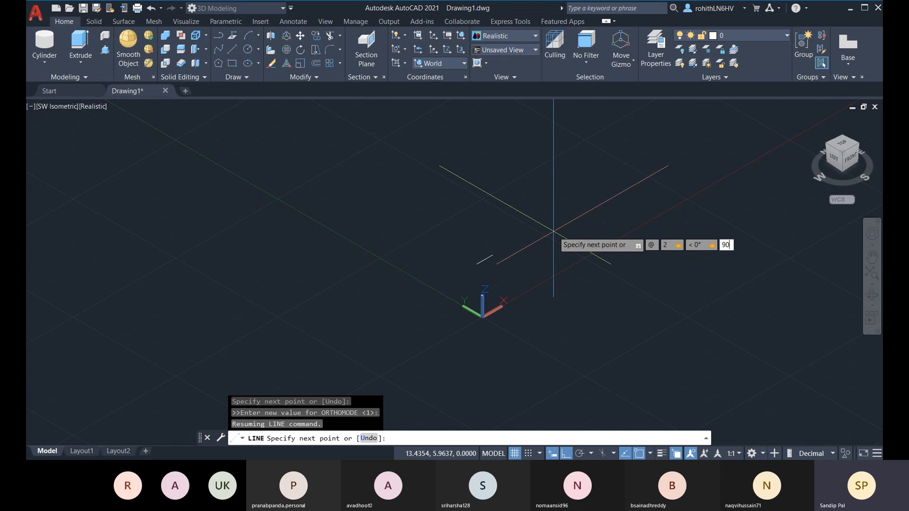
{"action": "key", "text": "Return"}
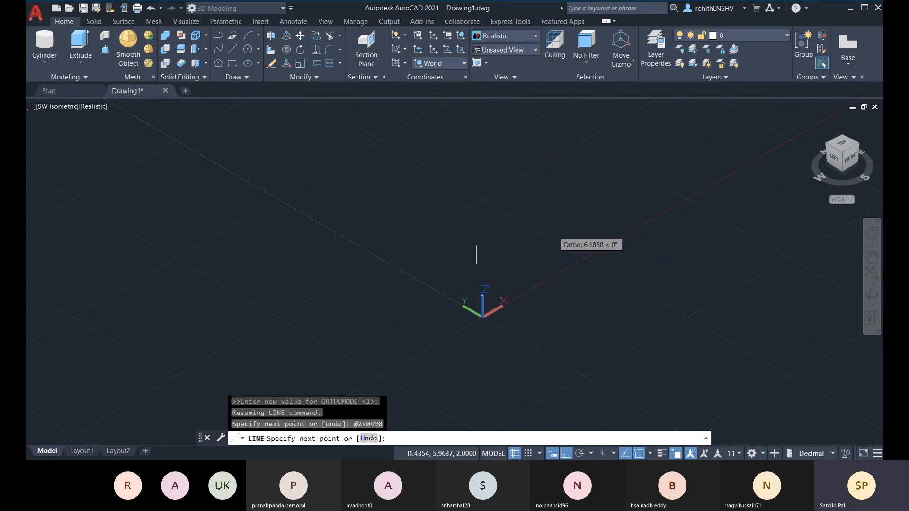
{"action": "key", "text": "Escape"}
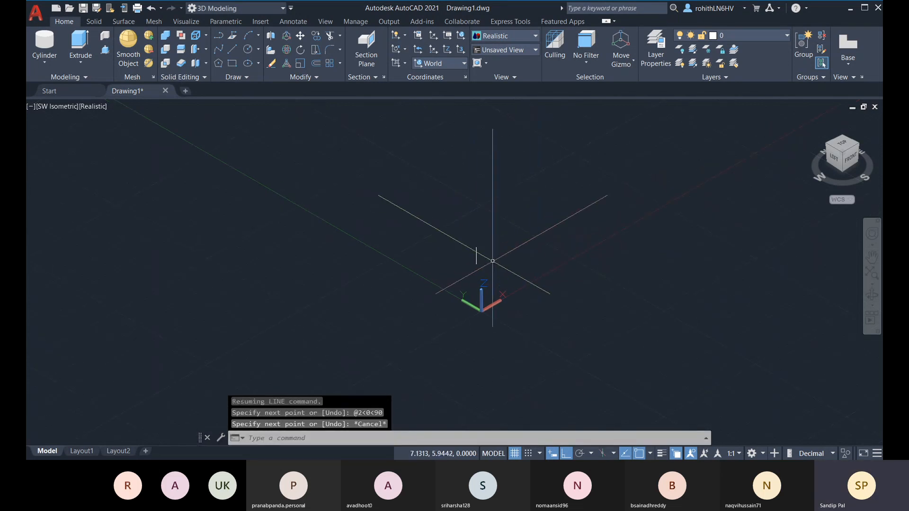
{"action": "scroll", "coordinate": [488, 256], "scroll_direction": "up", "scroll_amount": 3}
{"action": "scroll", "coordinate": [468, 265], "scroll_direction": "up", "scroll_amount": 3}
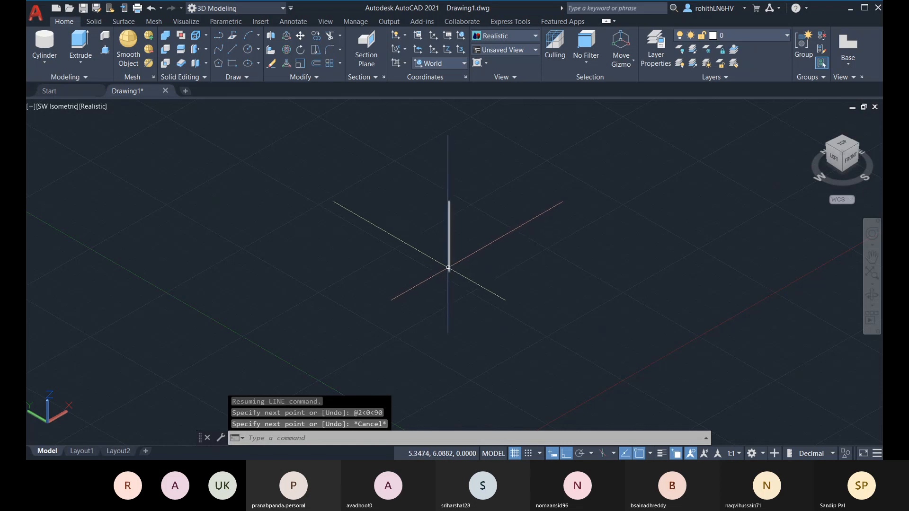
Draw a radius-2 circle centred at the vertical line's lower endpoint
{"action": "left_click", "coordinate": [250, 51]}
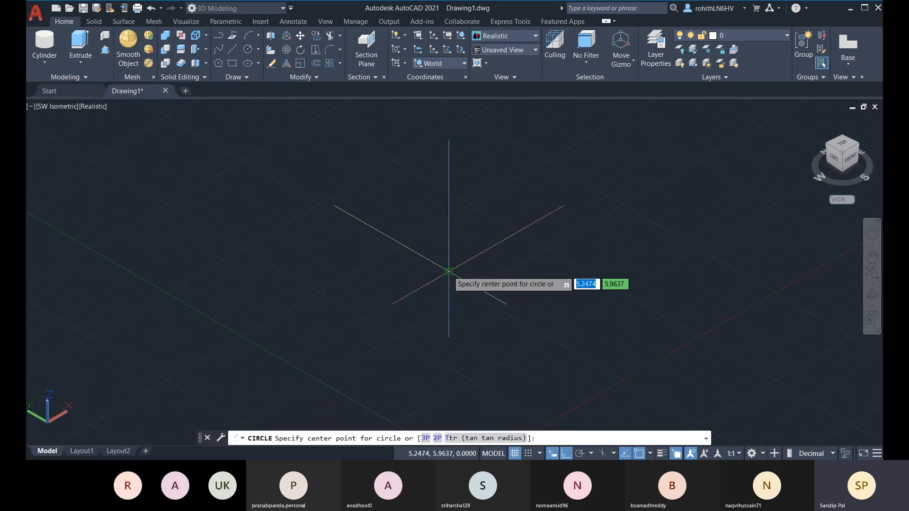
{"action": "left_click", "coordinate": [449, 271]}
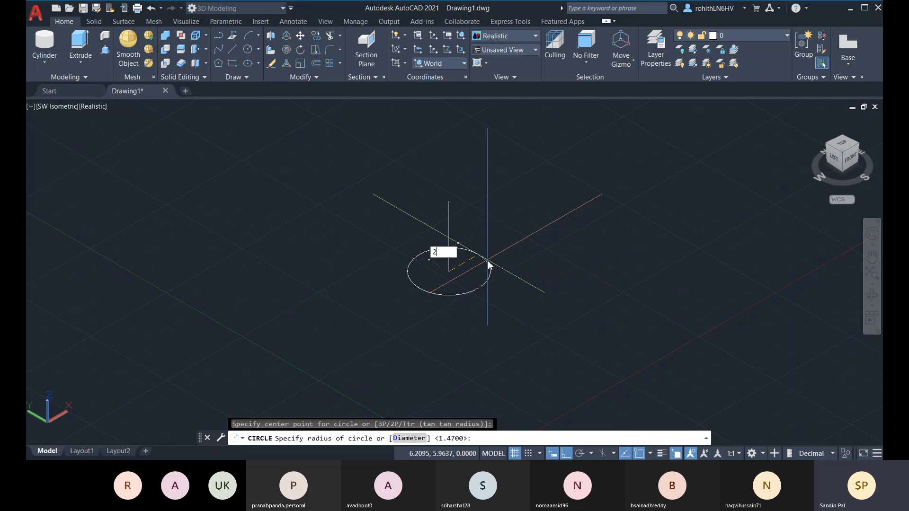
{"action": "type", "text": "2"}
{"action": "key", "text": "Return"}
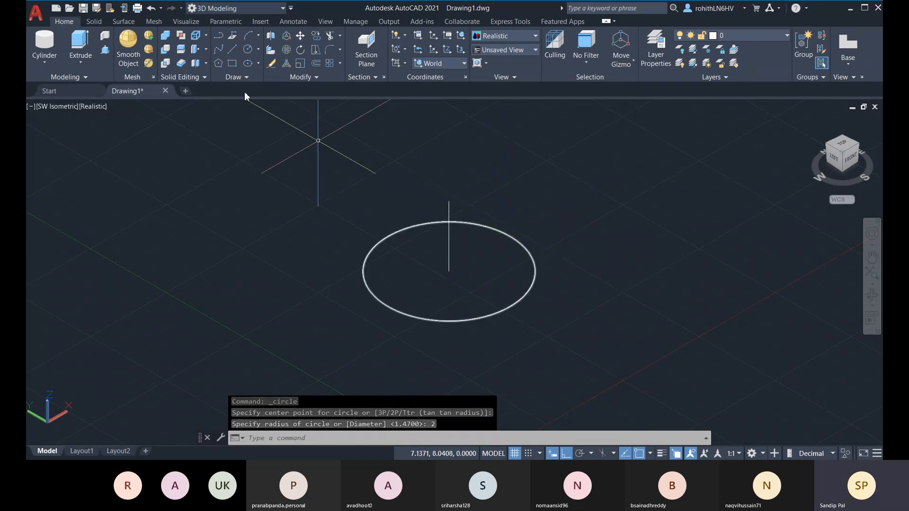
Start a line at a quadrant of the circle, then cancel it
{"action": "left_click", "coordinate": [232, 48]}
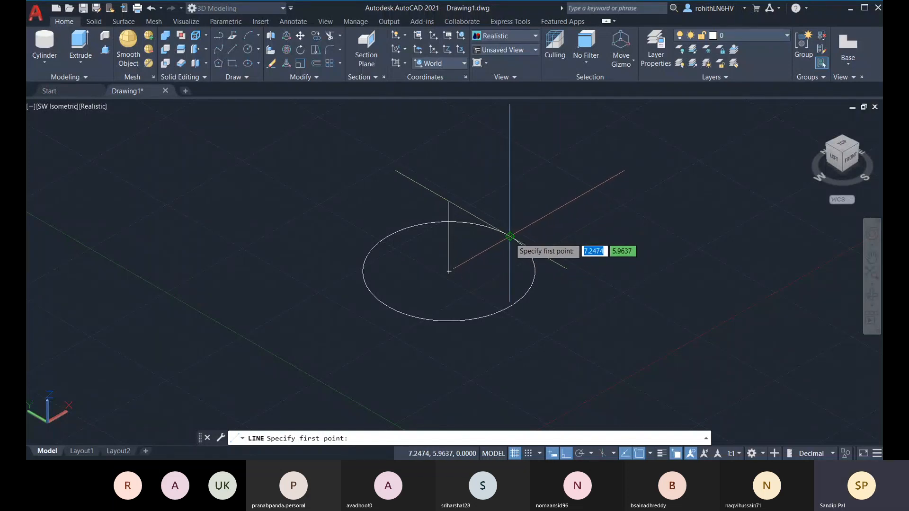
{"action": "left_click", "coordinate": [509, 236]}
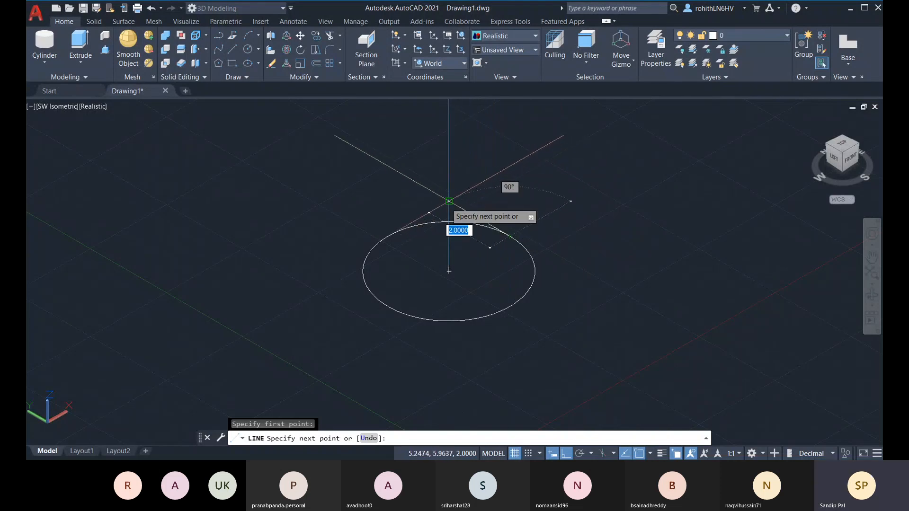
{"action": "key", "text": "Escape"}
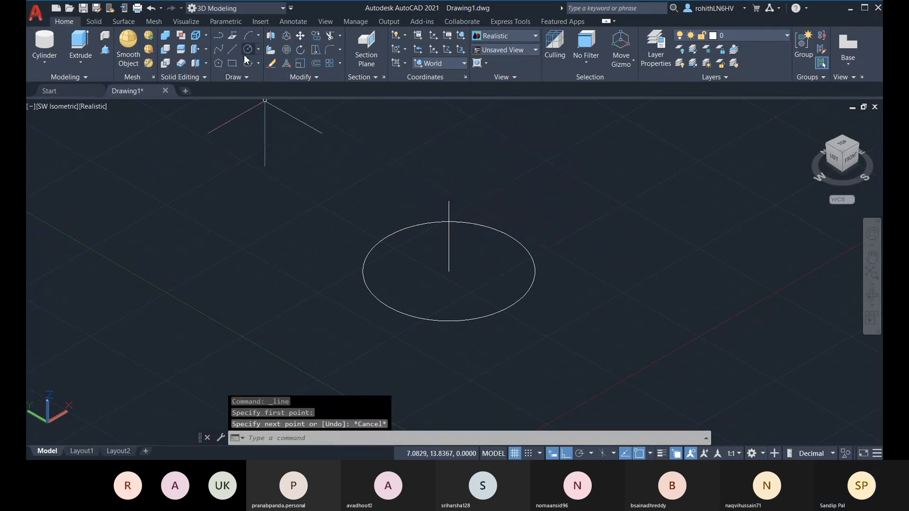
Orbit to a top-down view and start a line at the circle's centre
{"action": "middle_click_drag", "start_coordinate": [403, 151], "coordinate": [452, 204], "text": "shift"}
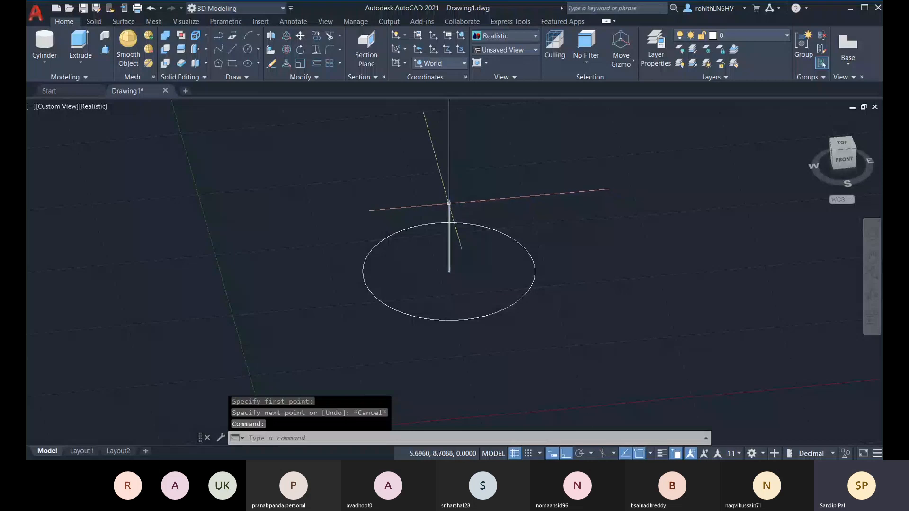
{"action": "left_click", "coordinate": [527, 300]}
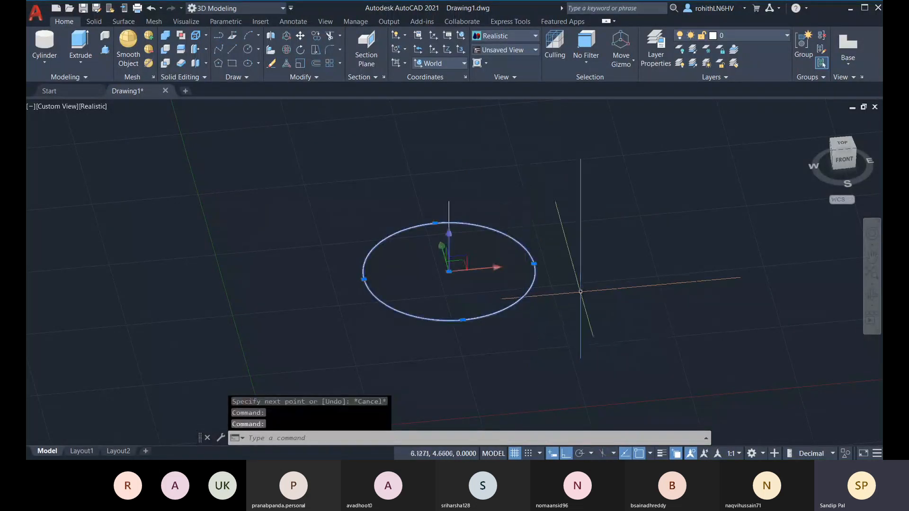
{"action": "key", "text": "Escape"}
{"action": "middle_click_drag", "start_coordinate": [496, 283], "coordinate": [543, 311], "text": "shift"}
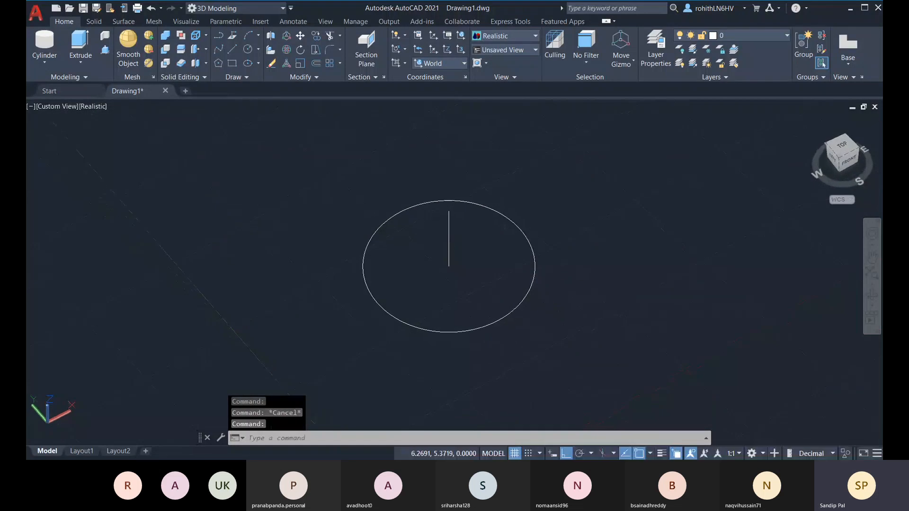
{"action": "left_click", "coordinate": [233, 52]}
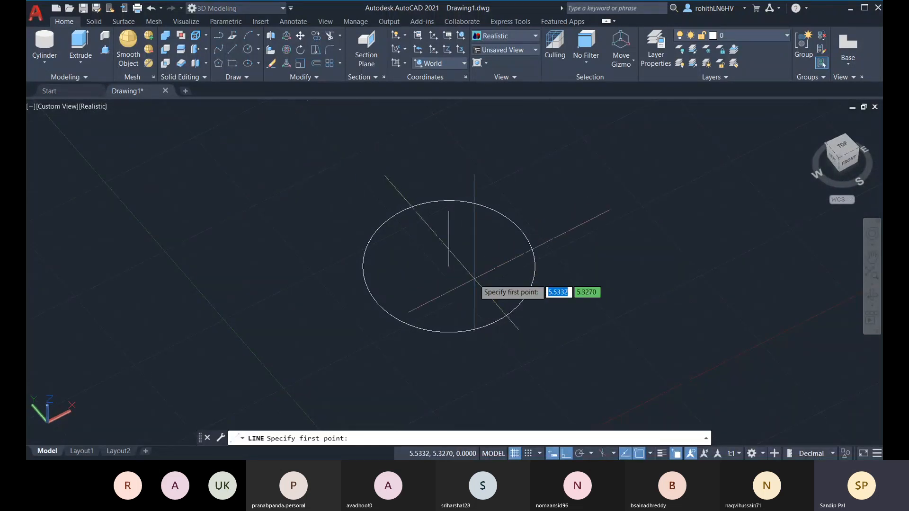
{"action": "left_click", "coordinate": [448, 266]}
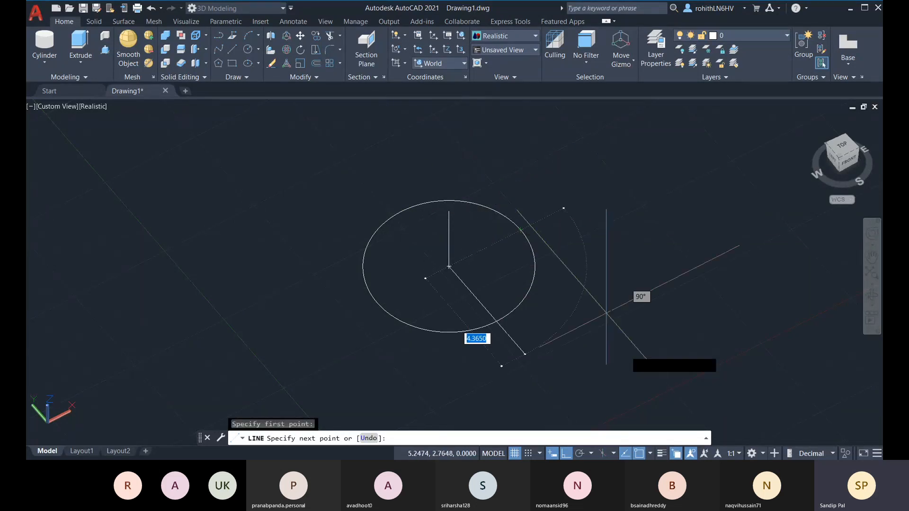
Turn Ortho off and end the line at the spherical point @2<30<45
{"action": "left_click", "coordinate": [565, 453]}
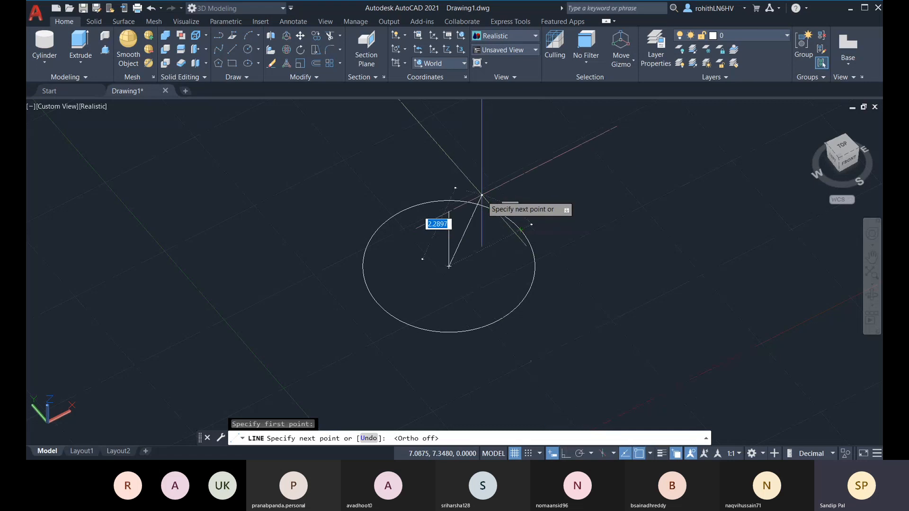
{"action": "right_click", "coordinate": [483, 201], "text": "shift"}
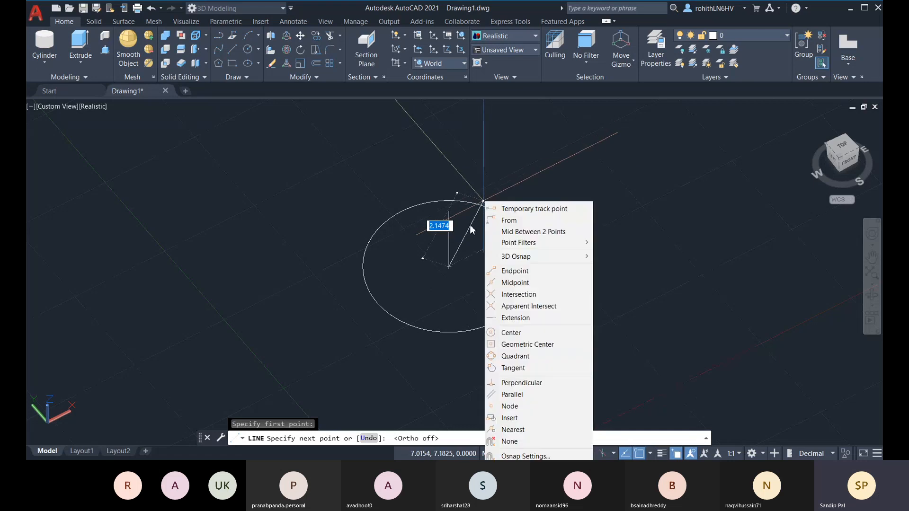
{"action": "left_click", "coordinate": [589, 177]}
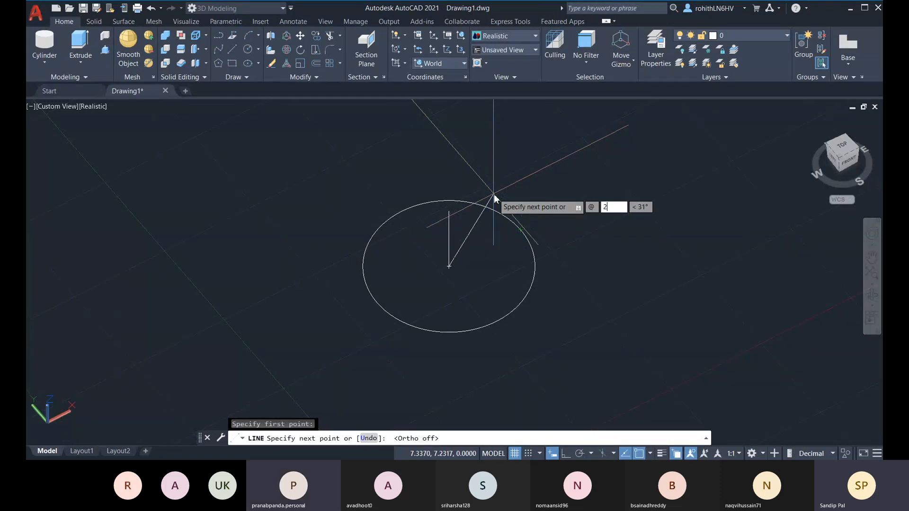
{"action": "key", "text": "Tab"}
{"action": "type", "text": "3"}
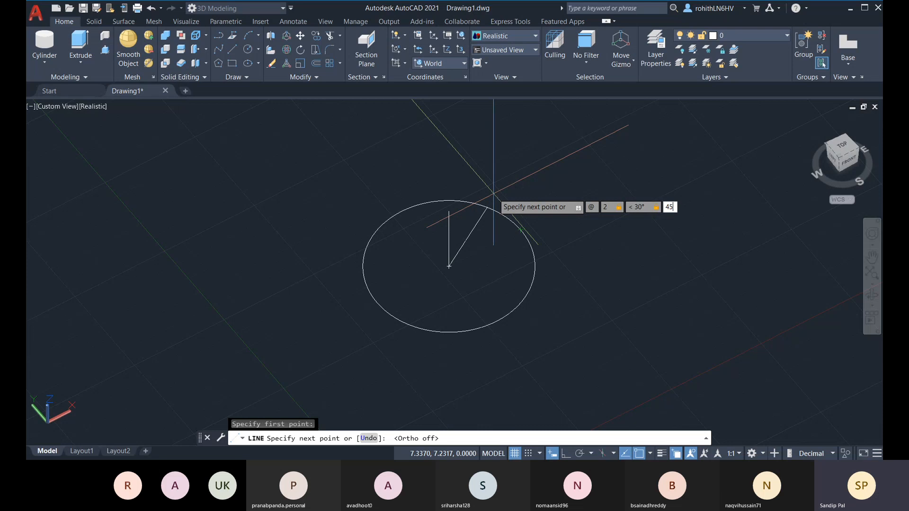
{"action": "type", "text": "0<45"}
{"action": "key", "text": "Return"}
{"action": "key", "text": "Escape"}
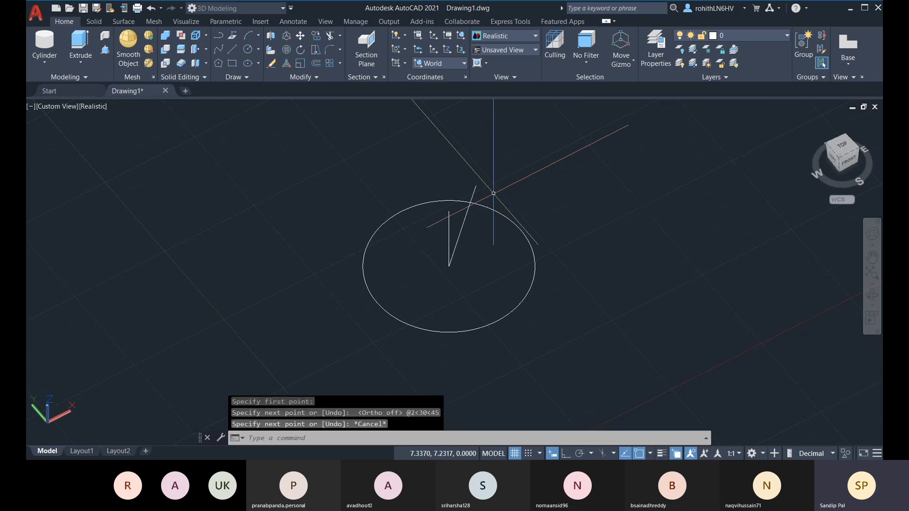
{"action": "middle_click_drag", "start_coordinate": [541, 243], "coordinate": [290, 262], "text": "shift"}
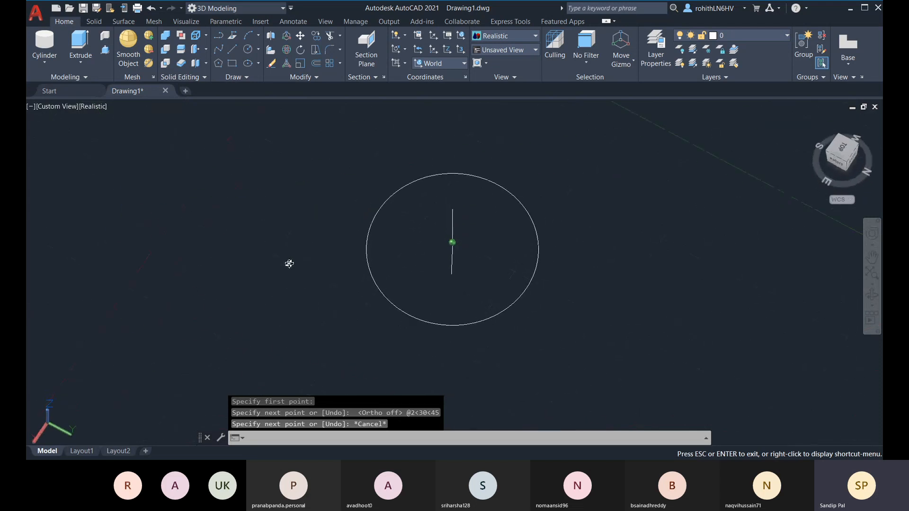
{"action": "middle_click_drag", "start_coordinate": [451, 239], "coordinate": [596, 264], "text": "shift"}
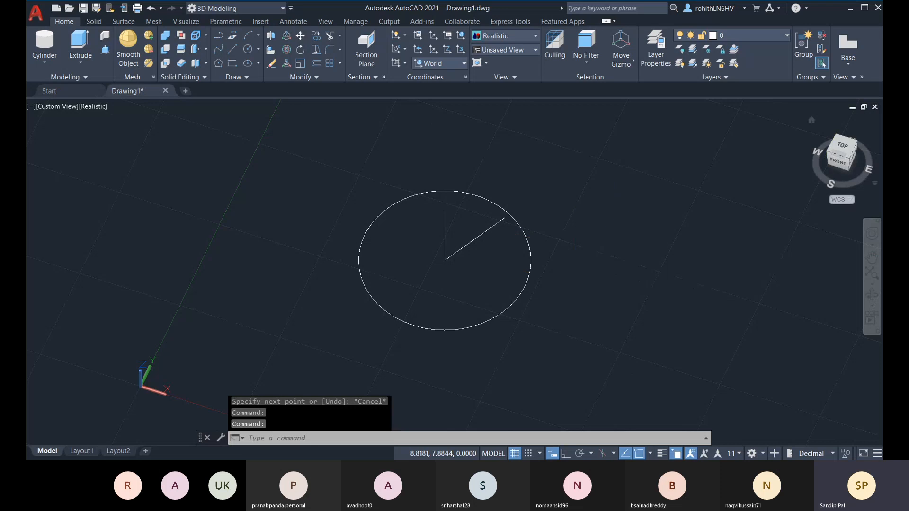
{"action": "left_click", "coordinate": [846, 150]}
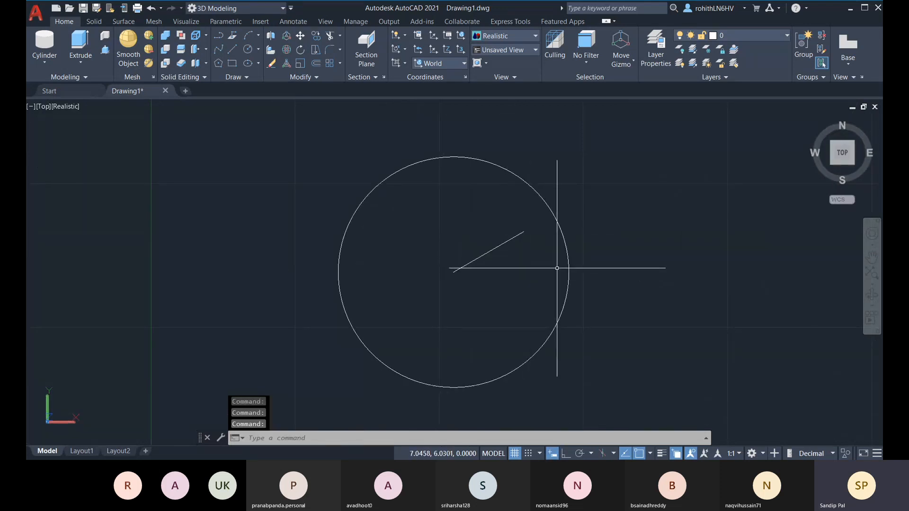
{"action": "right_click", "coordinate": [545, 251], "text": "shift"}
{"action": "key", "text": "Escape"}
{"action": "left_click", "coordinate": [723, 241]}
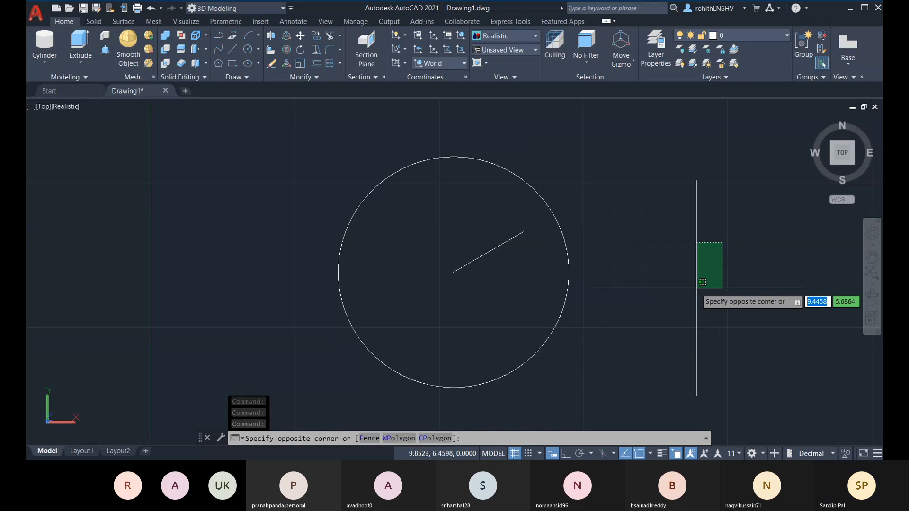
{"action": "left_click", "coordinate": [696, 288]}
{"action": "key", "text": "Escape"}
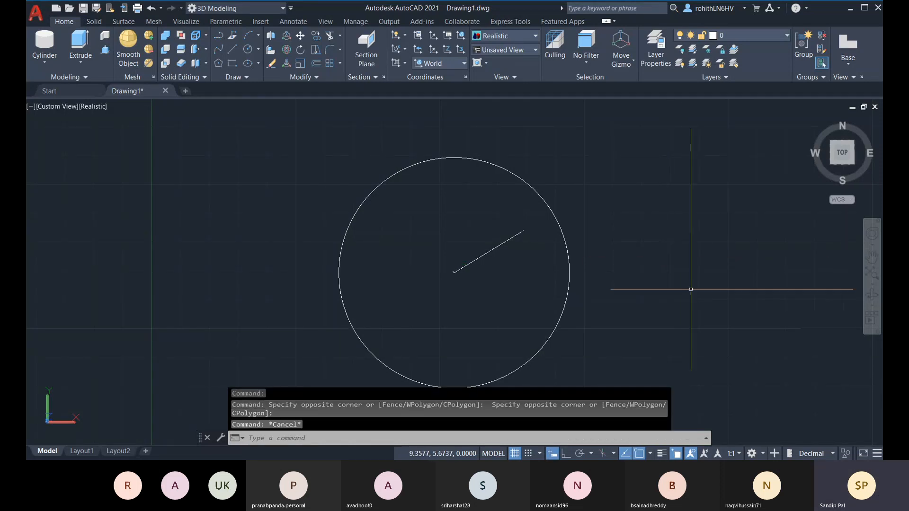
{"action": "middle_click_drag", "start_coordinate": [690, 289], "coordinate": [601, 213], "text": "shift"}
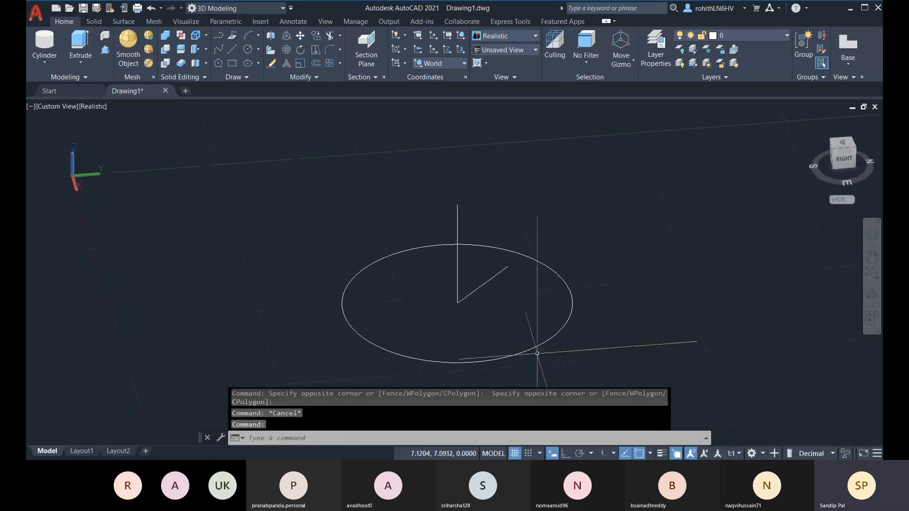
{"action": "middle_click_drag", "start_coordinate": [507, 266], "coordinate": [505, 260], "text": "shift"}
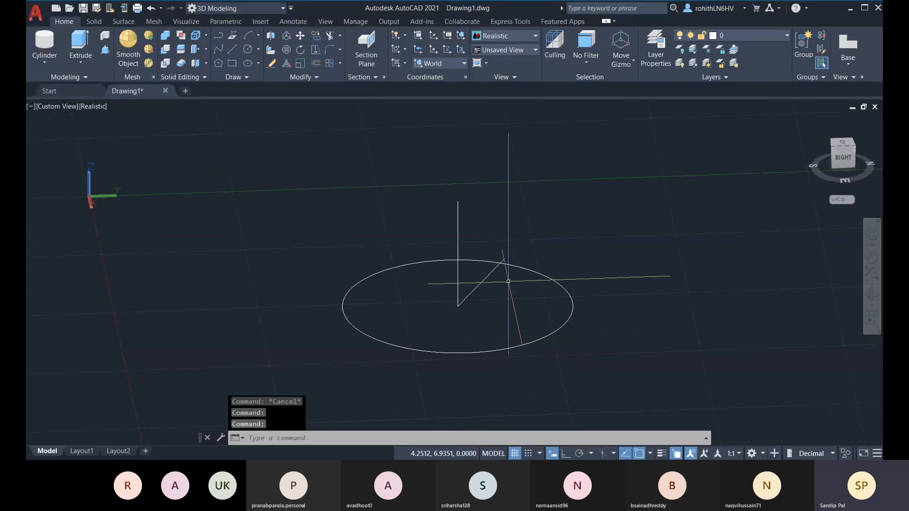
{"action": "middle_click_drag", "start_coordinate": [545, 314], "coordinate": [668, 357], "text": "shift"}
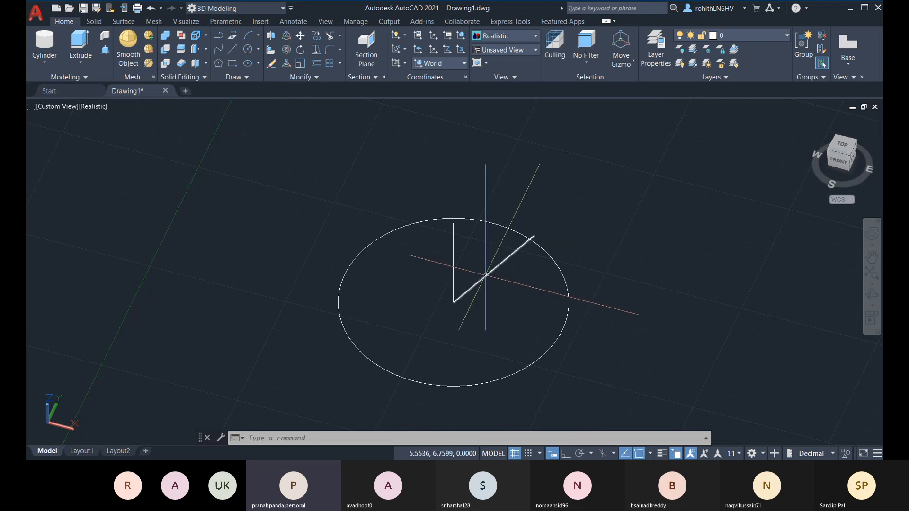
Erase the slanted line and orbit to inspect the remaining vertical line
{"action": "left_click", "coordinate": [502, 262]}
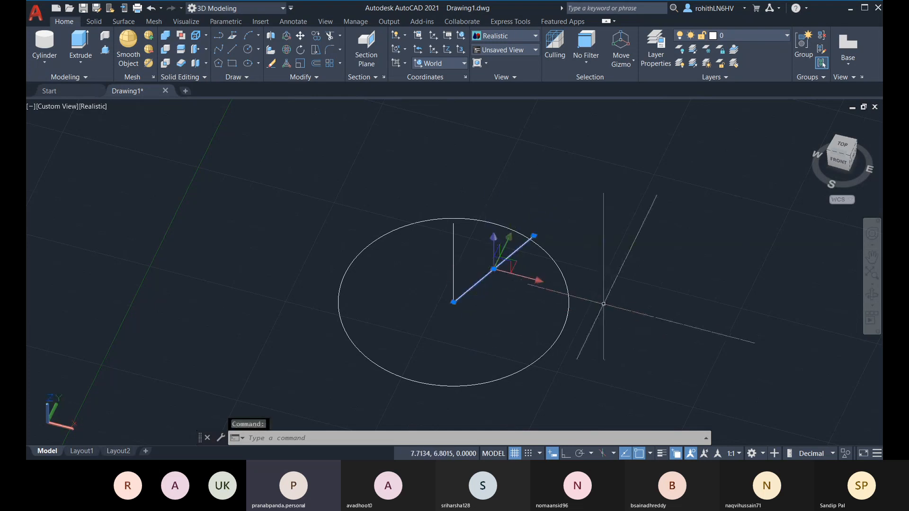
{"action": "key", "text": "Delete"}
{"action": "middle_click_drag", "start_coordinate": [547, 325], "coordinate": [559, 342], "text": "shift"}
{"action": "middle_click_drag", "start_coordinate": [469, 265], "coordinate": [521, 274], "text": "shift"}
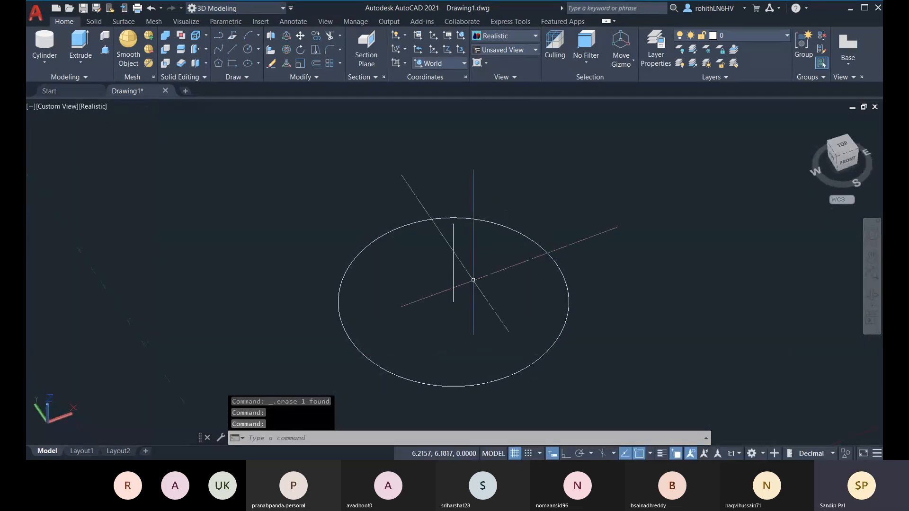
{"action": "left_click", "coordinate": [453, 239]}
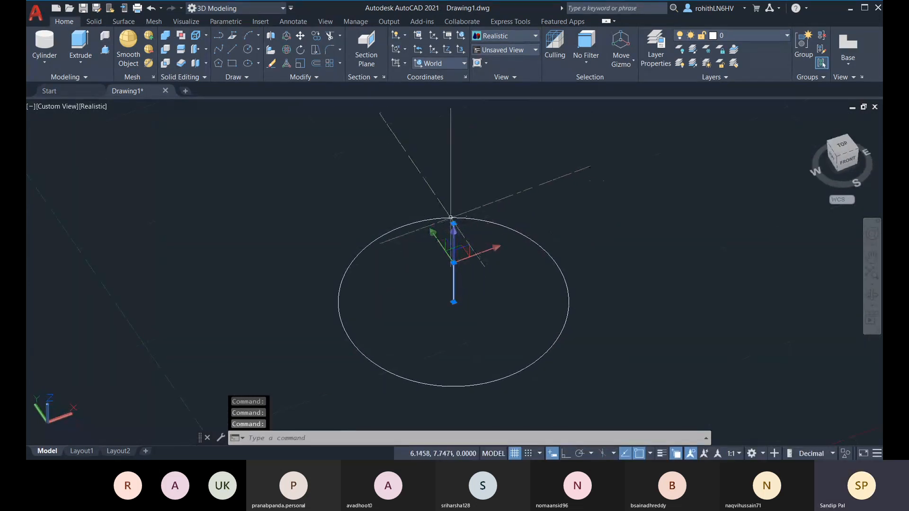
{"action": "mouse_move", "coordinate": [453, 224]}
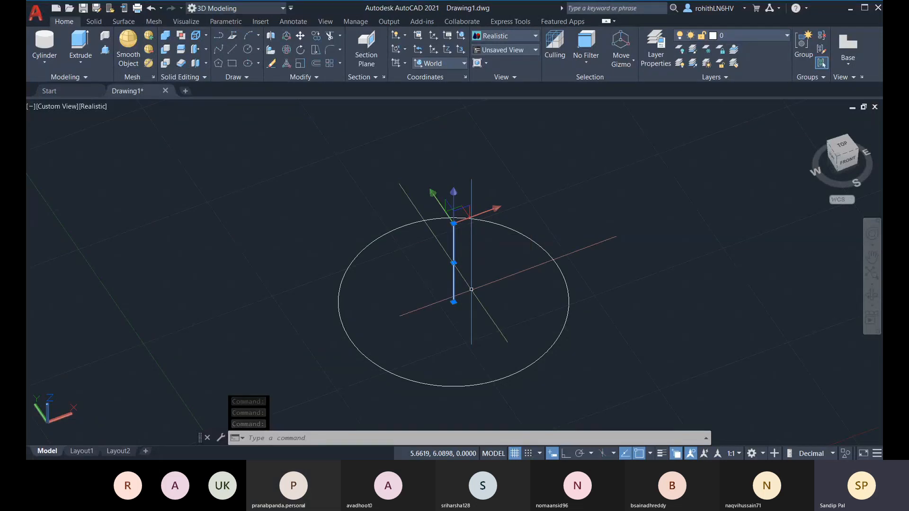
{"action": "mouse_move", "coordinate": [453, 301]}
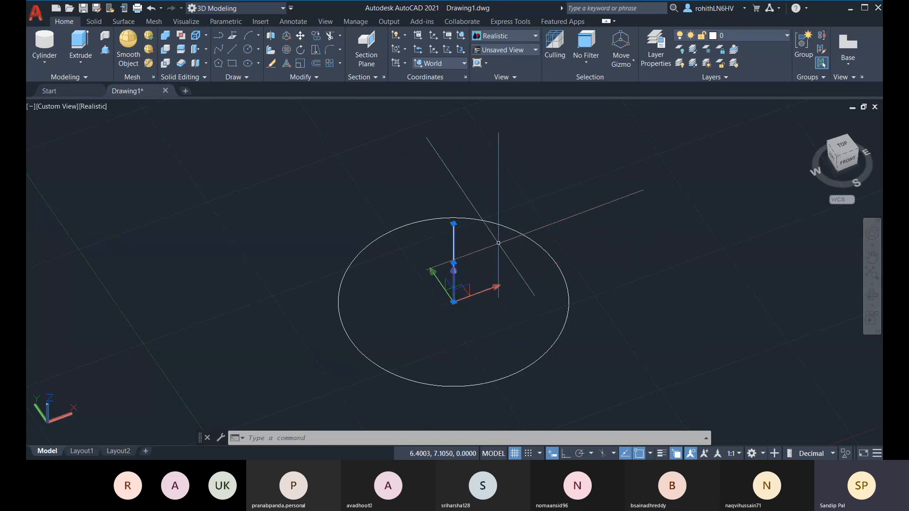
{"action": "middle_click_drag", "start_coordinate": [504, 264], "coordinate": [476, 282], "text": "shift"}
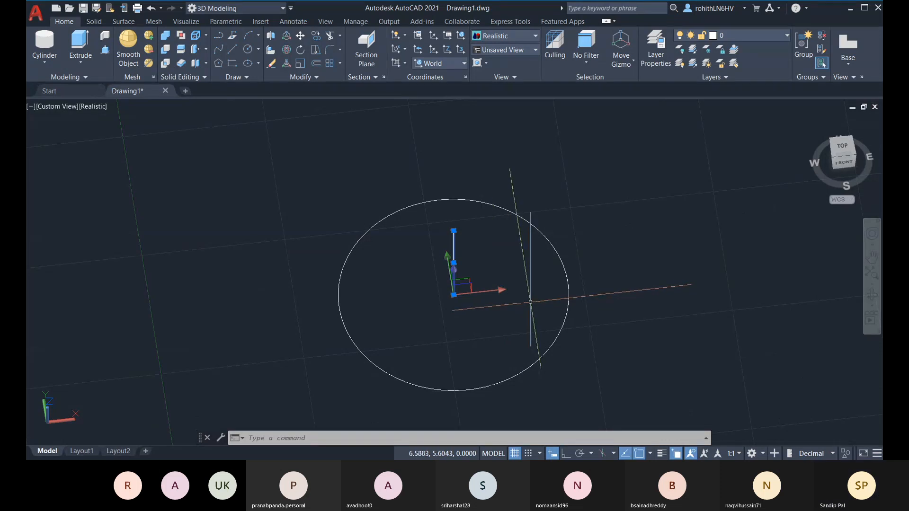
{"action": "key", "text": "Escape"}
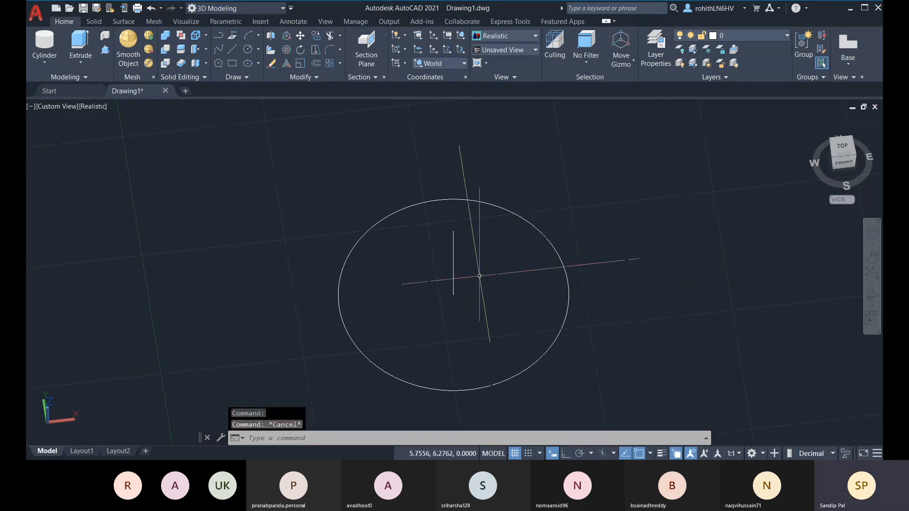
{"action": "left_click", "coordinate": [453, 258]}
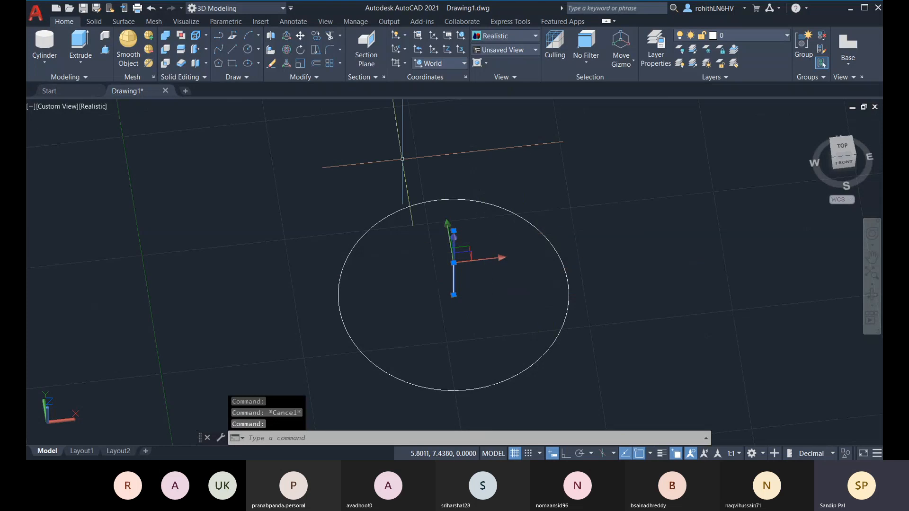
{"action": "key", "text": "Escape"}
Draw a flat 2-unit line from the circle's centre to @2<0
{"action": "type", "text": "l"}
{"action": "key", "text": "Return"}
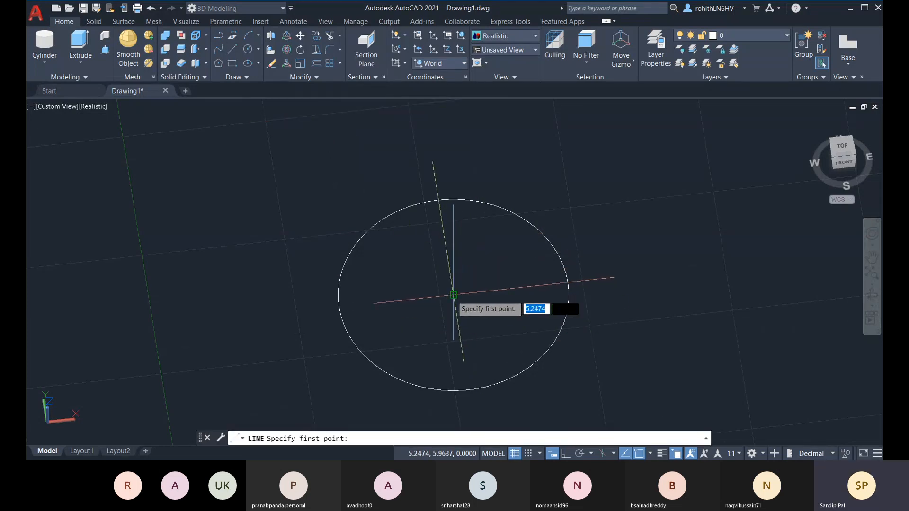
{"action": "left_click", "coordinate": [453, 294]}
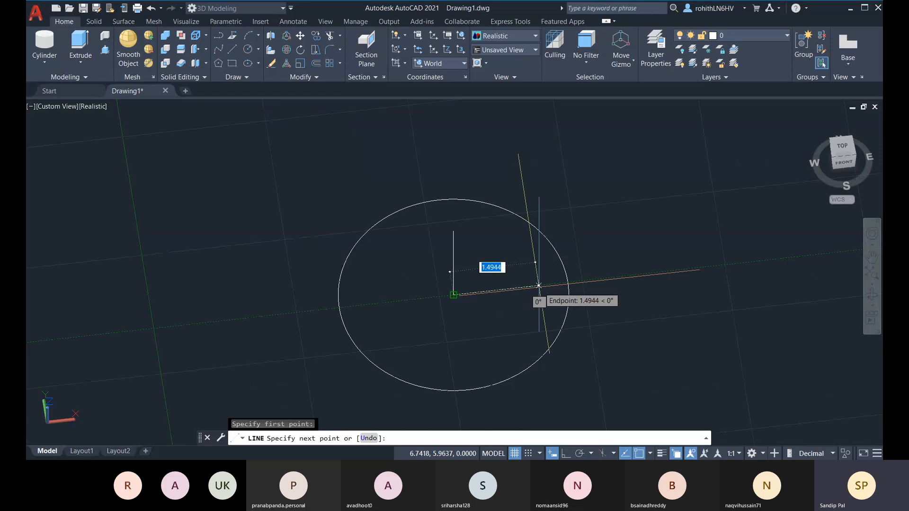
{"action": "type", "text": "2"}
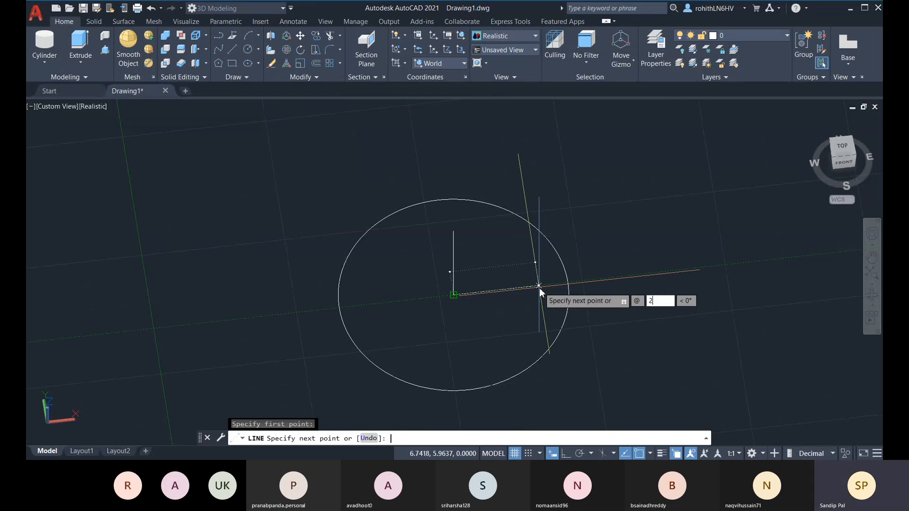
{"action": "key", "text": "Return"}
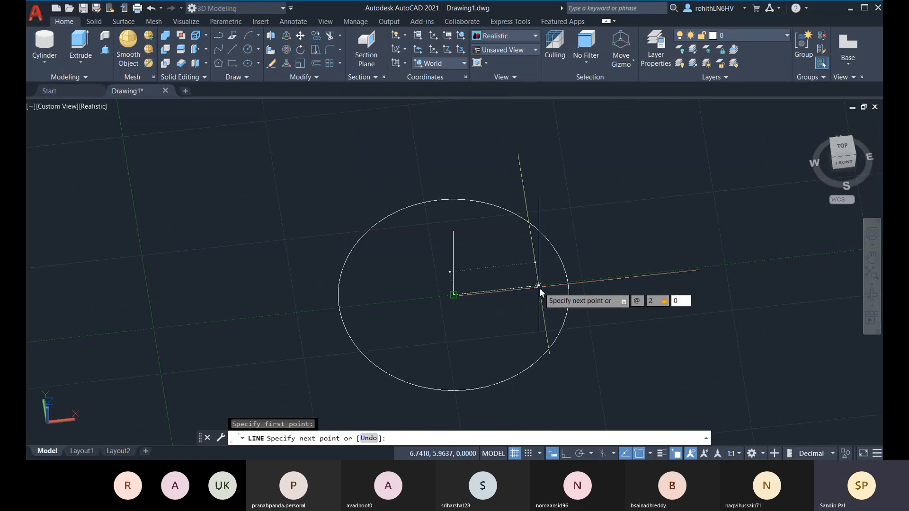
{"action": "key", "text": "Escape"}
{"action": "key", "text": "Escape"}
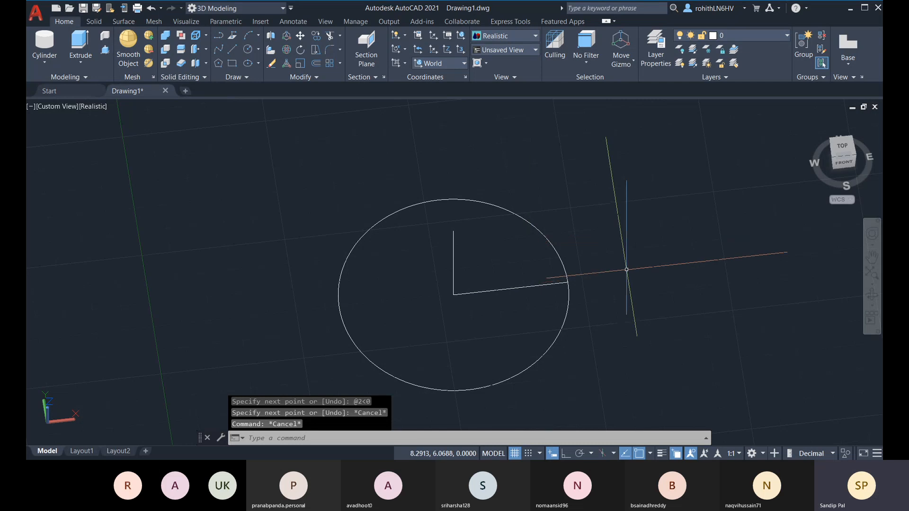
{"action": "middle_click_drag", "start_coordinate": [592, 233], "coordinate": [545, 322], "text": "shift"}
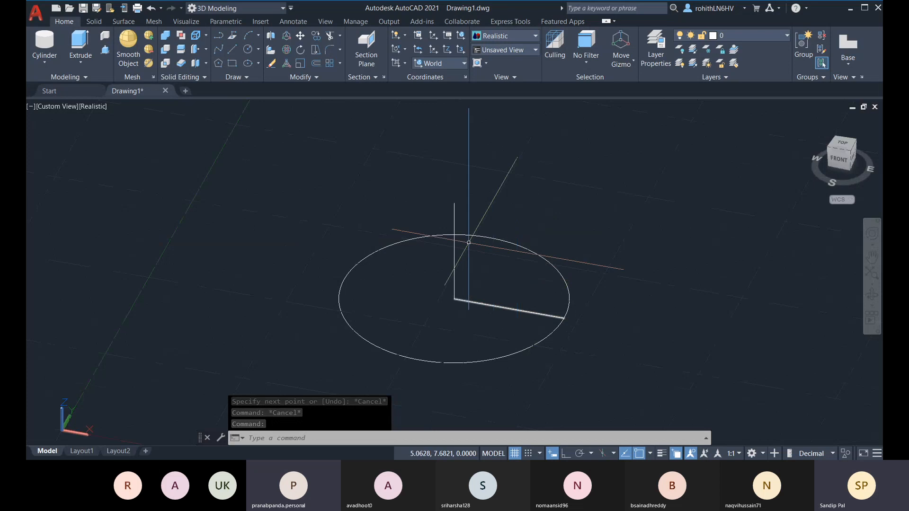
Select the vertical line above the circle's centre and erase it
{"action": "left_click", "coordinate": [455, 237]}
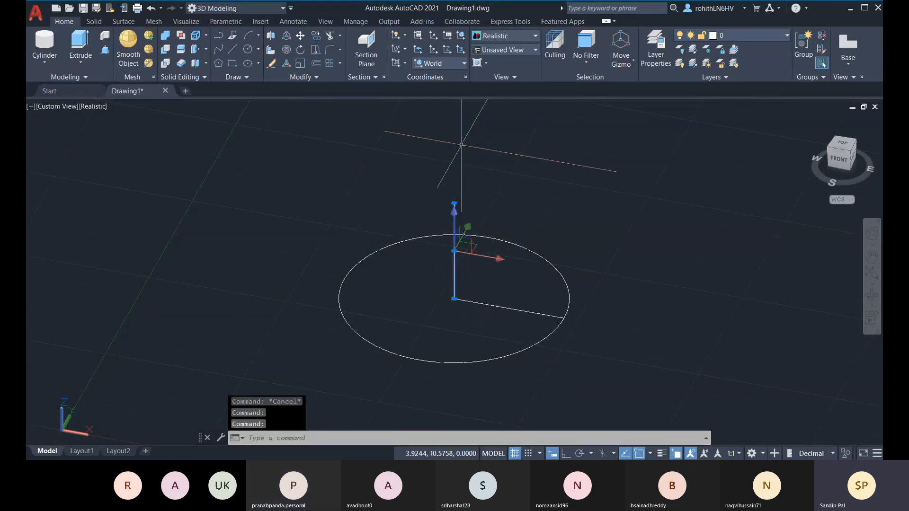
{"action": "key", "text": "Escape"}
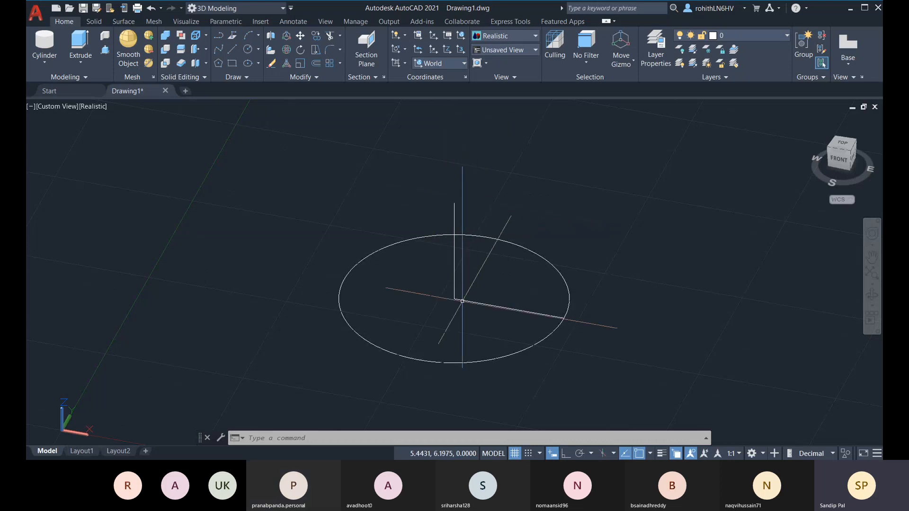
{"action": "left_click", "coordinate": [454, 297]}
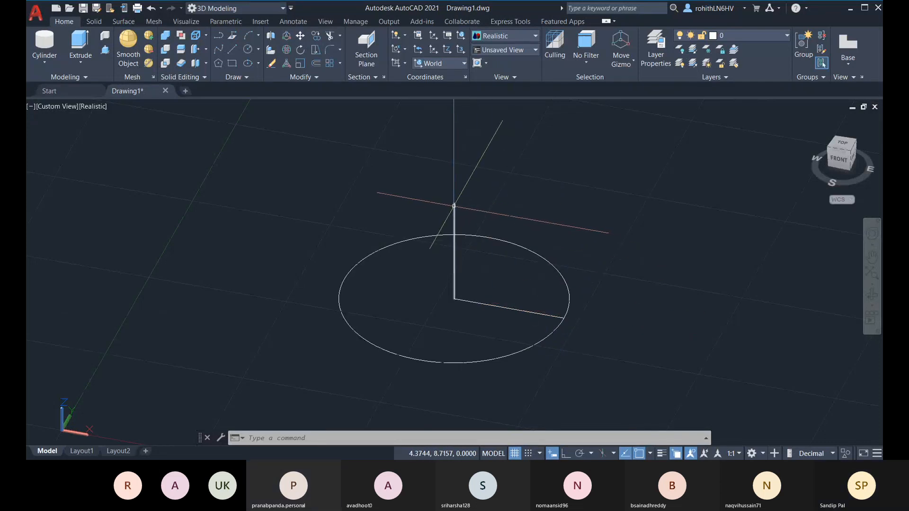
{"action": "left_click", "coordinate": [454, 206]}
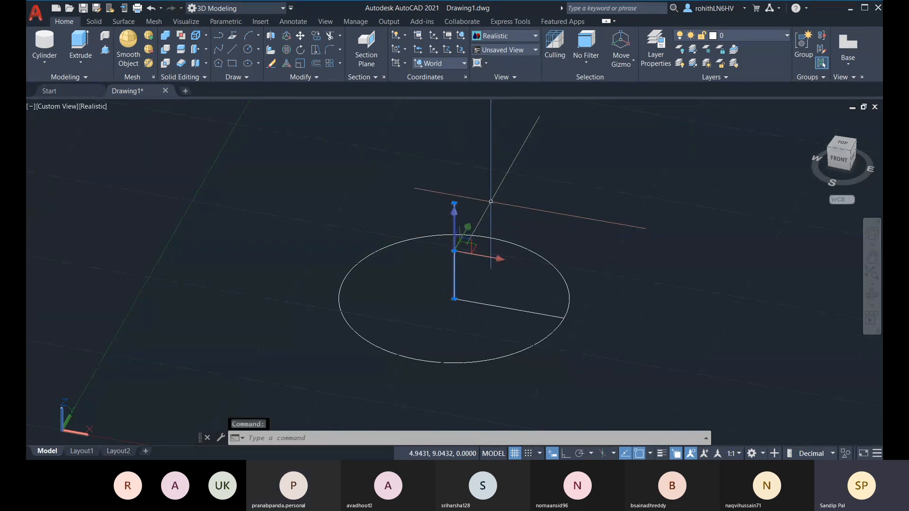
{"action": "key", "text": "Delete"}
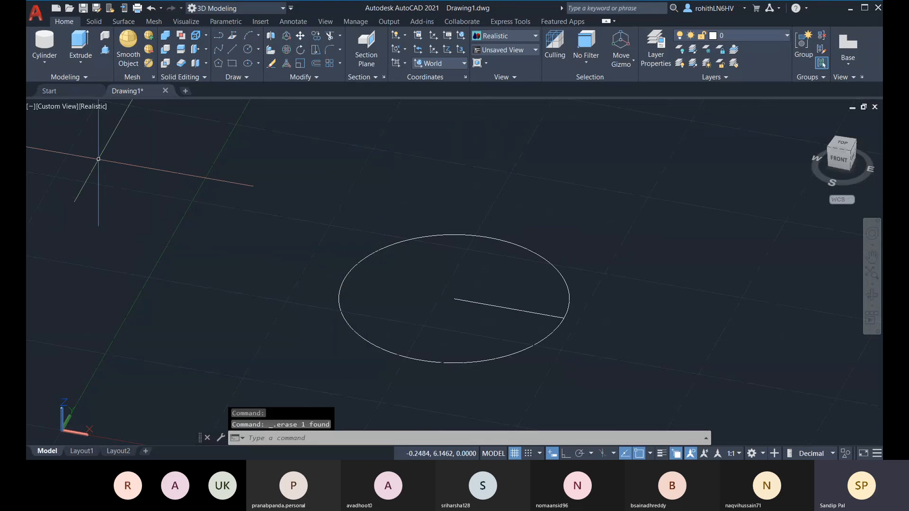
Orbit the view to a new angle around the circle
{"action": "middle_click_drag", "start_coordinate": [360, 265], "coordinate": [474, 350], "text": "shift"}
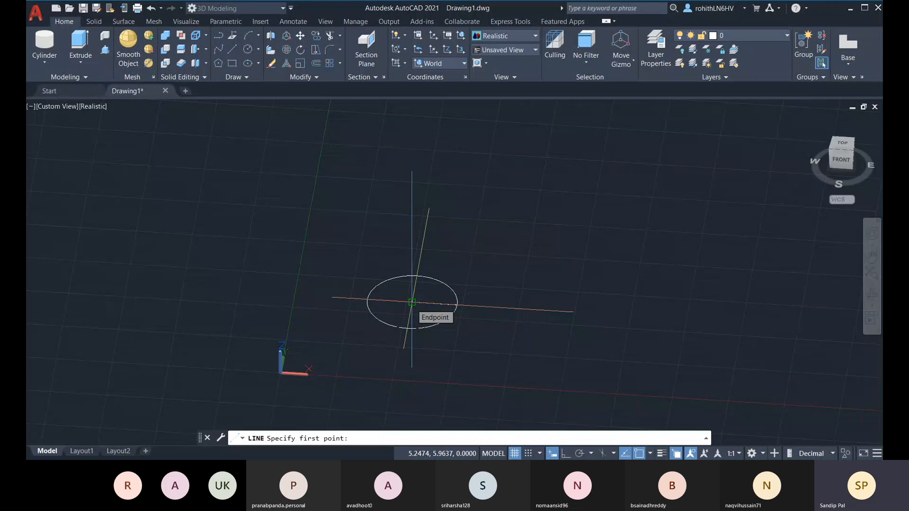
Enter 5.2474, 5.9637, 2 as the new line's start point
{"action": "type", "text": "5"}
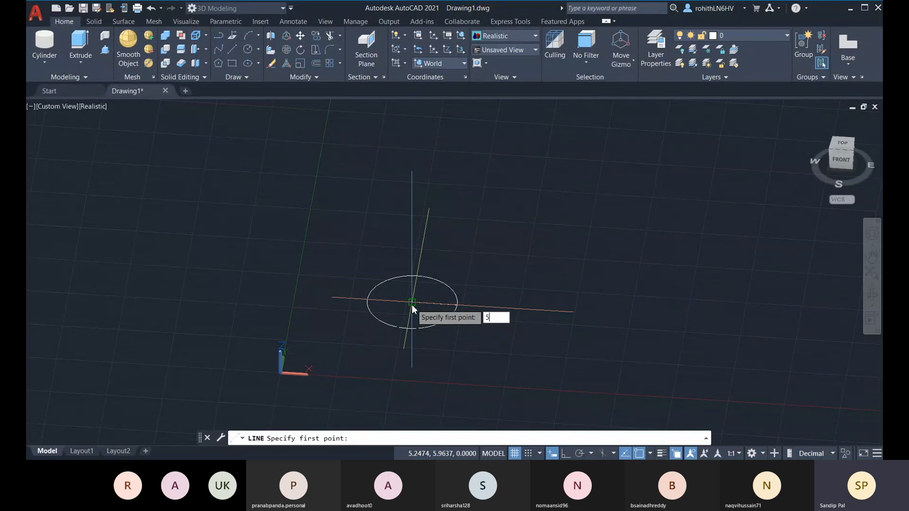
{"action": "key", "text": "Tab"}
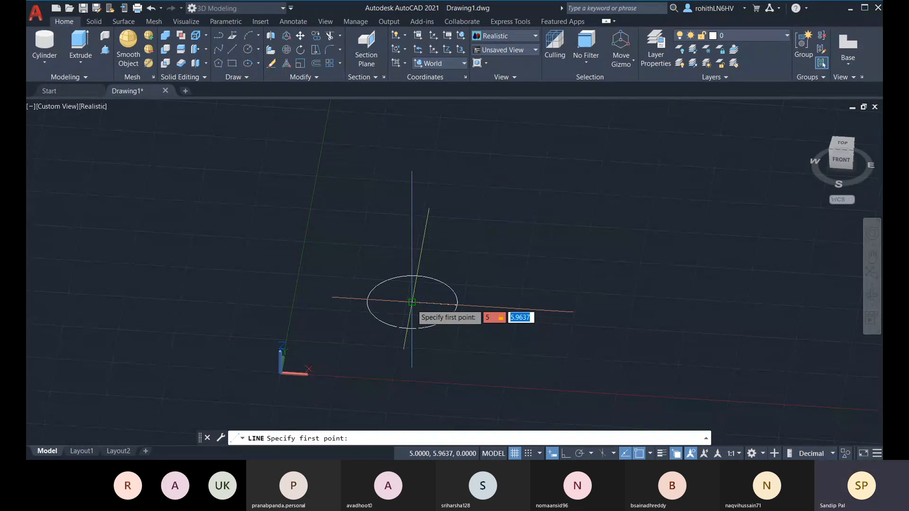
{"action": "key", "text": "Left"}
{"action": "key", "text": "Tab"}
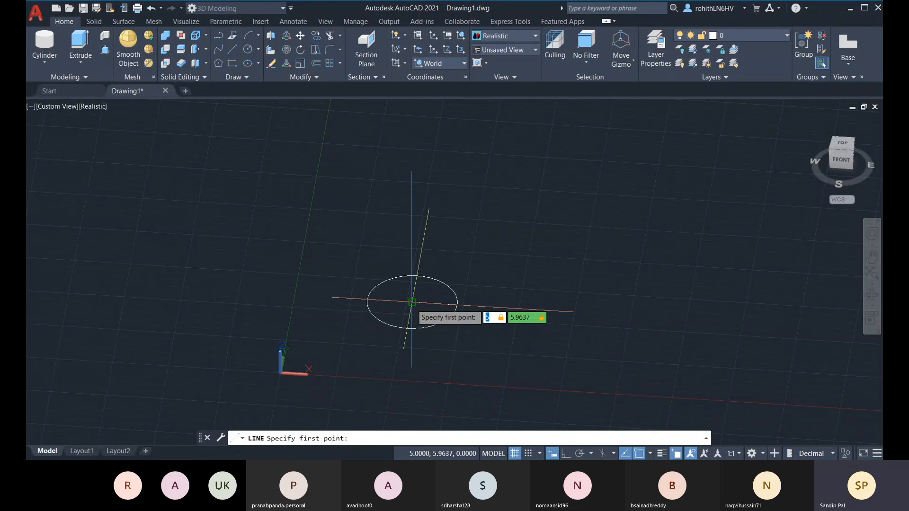
{"action": "type", "text": "5."}
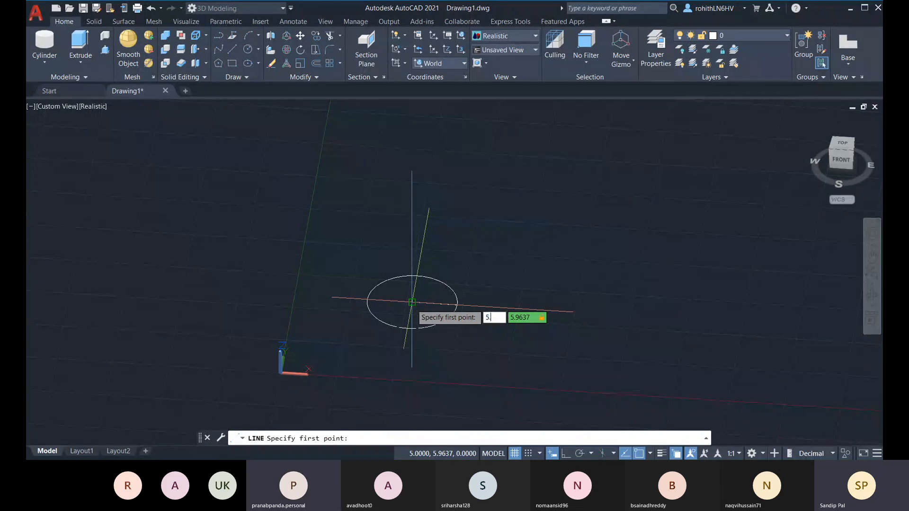
{"action": "type", "text": "2474"}
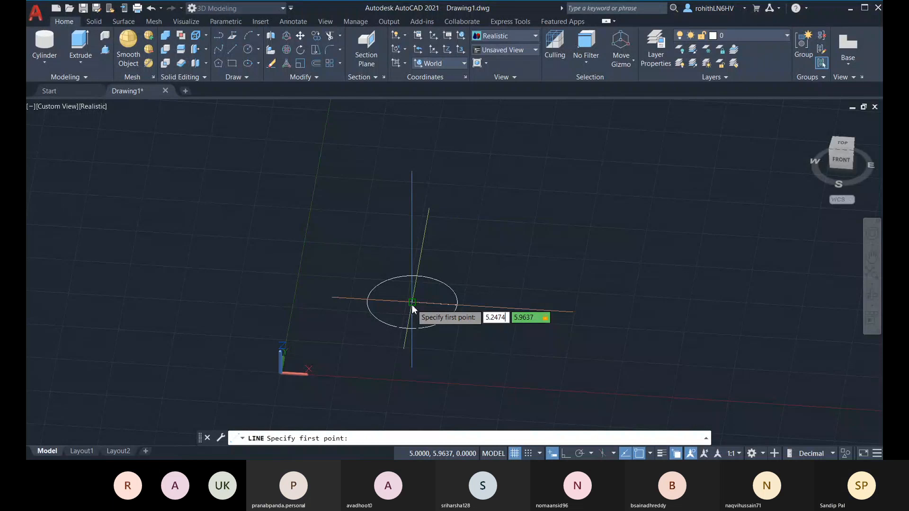
{"action": "key", "text": "Tab"}
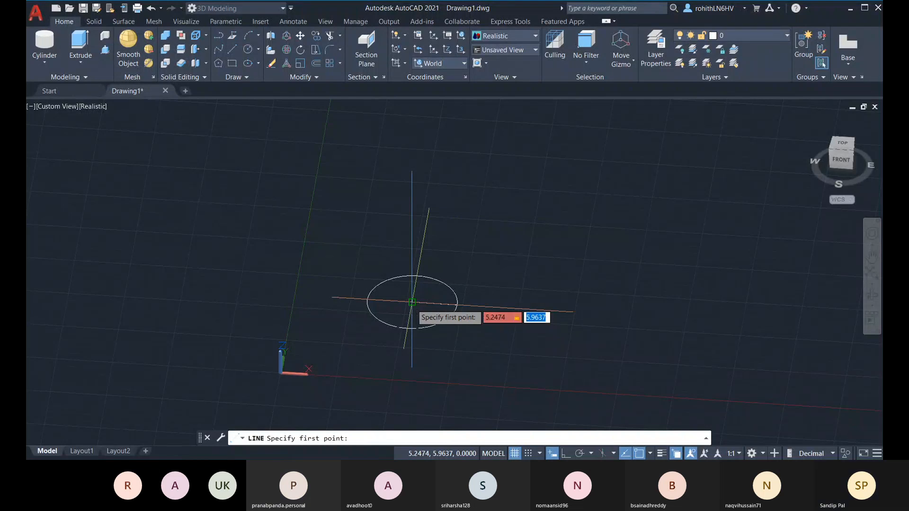
{"action": "type", "text": "5."}
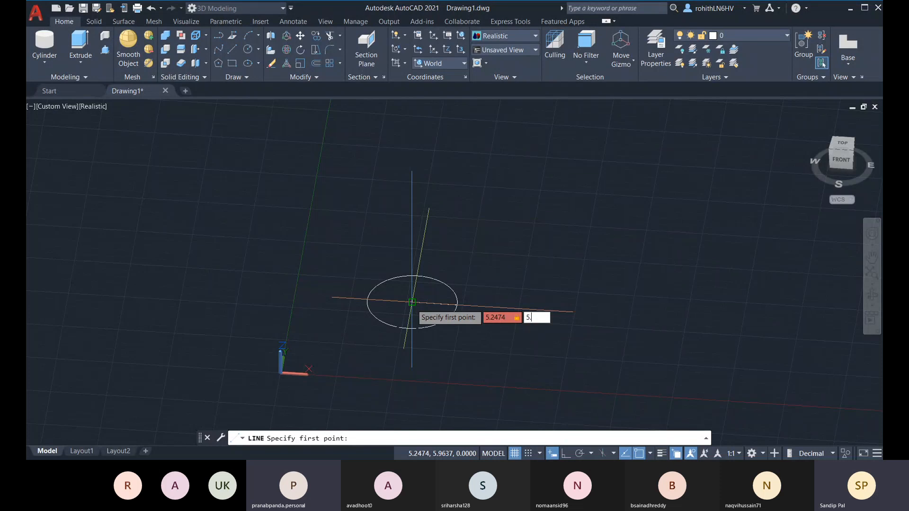
{"action": "type", "text": "9637"}
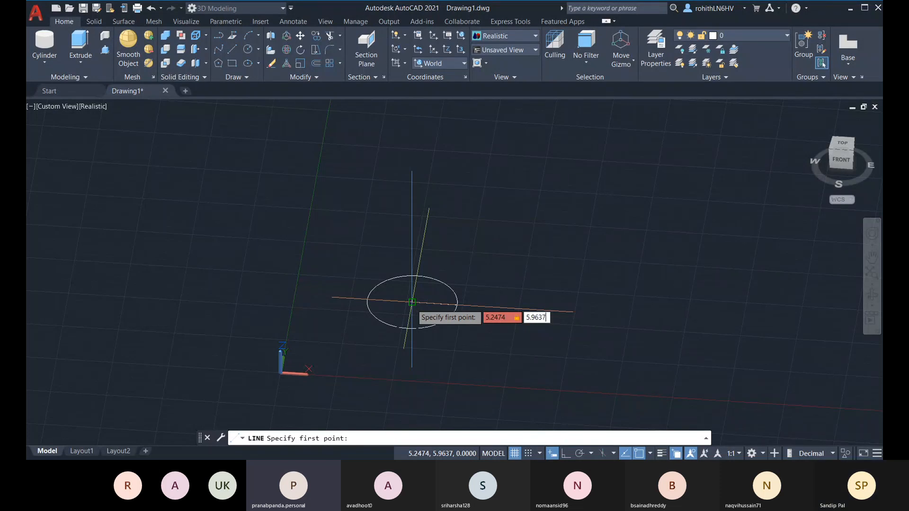
{"action": "key", "text": "Tab"}
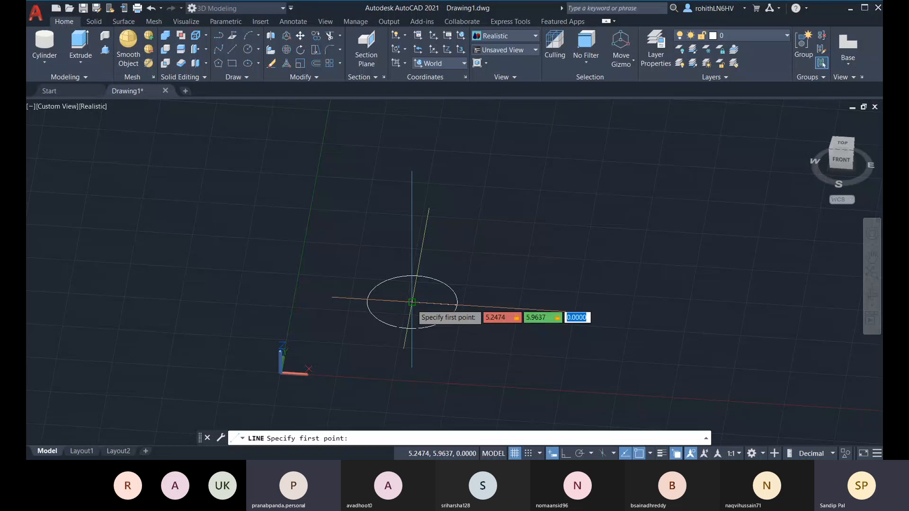
{"action": "type", "text": "2"}
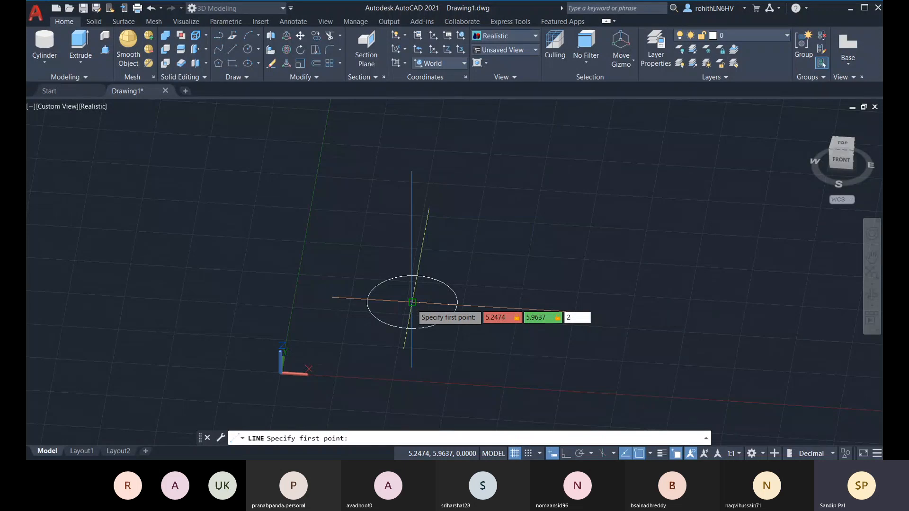
{"action": "key", "text": "Return"}
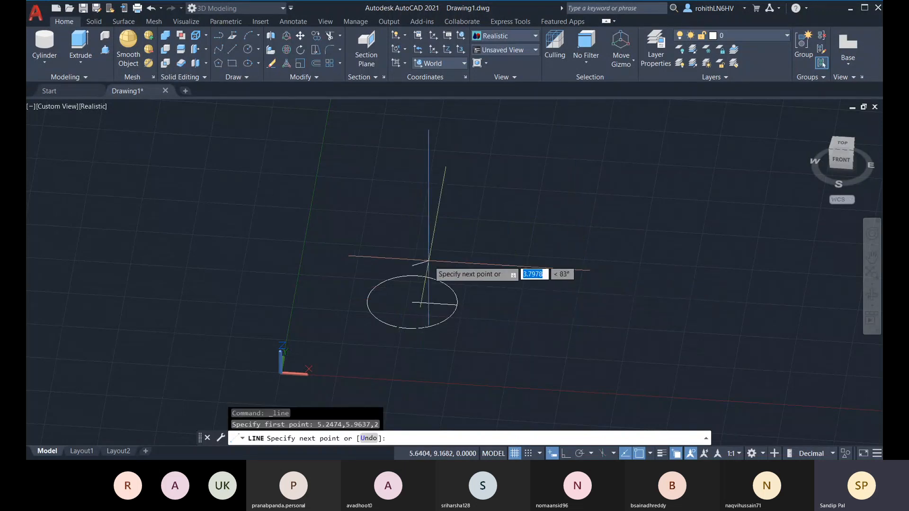
Orbit around the circle to inspect the line's start point from several sides
{"action": "middle_click_drag", "start_coordinate": [428, 260], "coordinate": [400, 261], "text": "shift"}
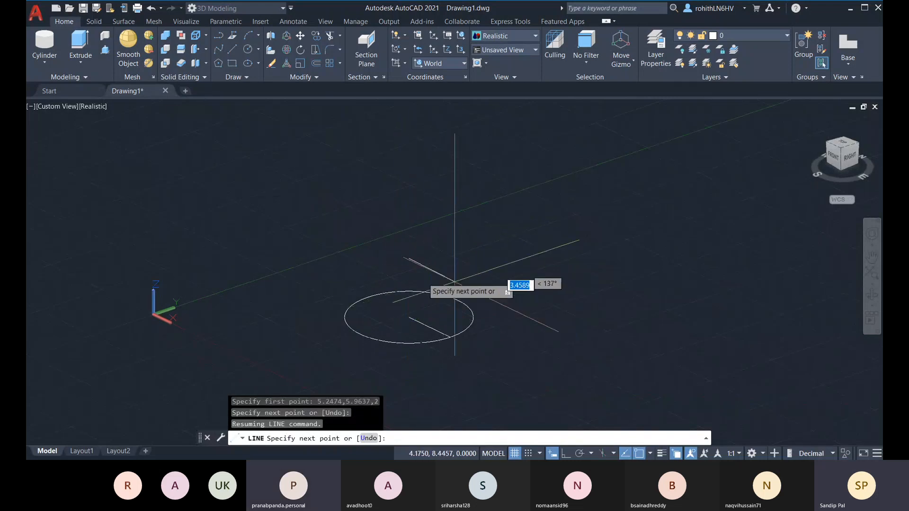
{"action": "middle_click_drag", "start_coordinate": [507, 284], "coordinate": [507, 309], "text": "shift"}
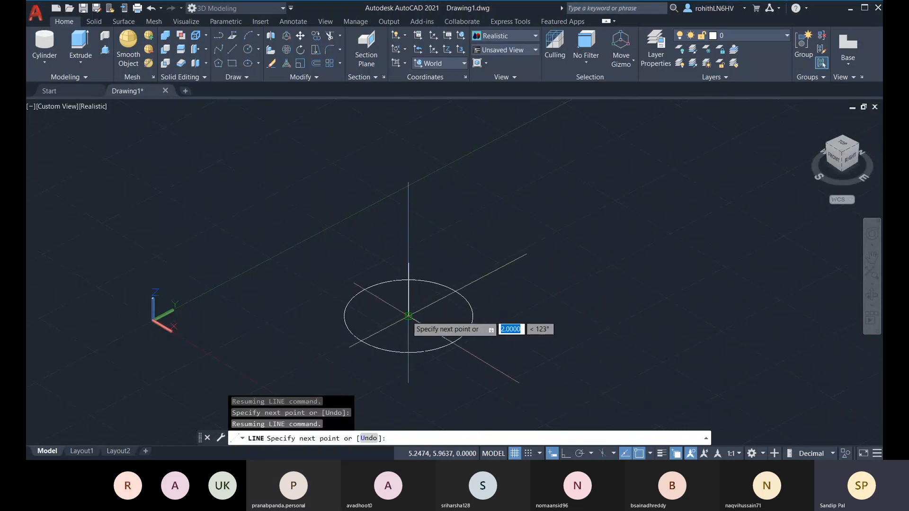
{"action": "mouse_move", "coordinate": [408, 316]}
{"action": "middle_mouse_down", "text": "shift"}
{"action": "mouse_move", "coordinate": [416, 317]}
{"action": "mouse_move", "coordinate": [410, 322]}
{"action": "middle_mouse_up", "text": "shift"}
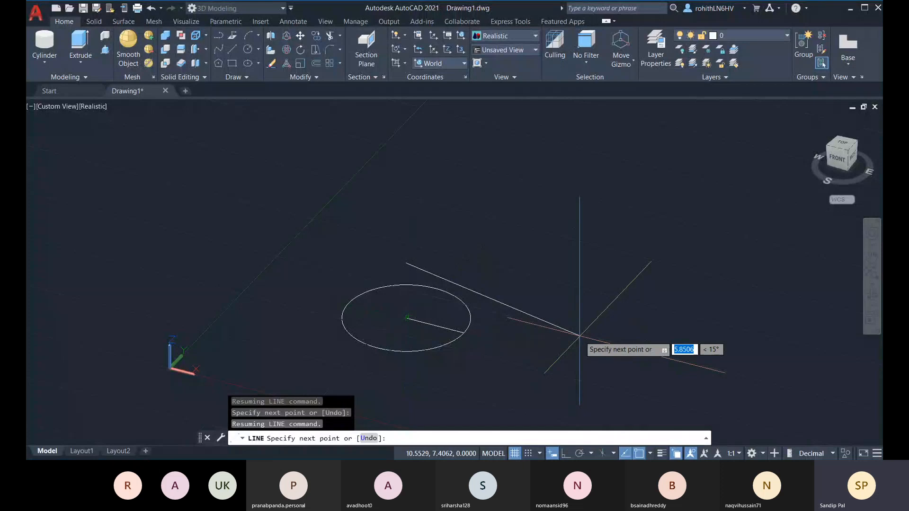
Draw a trial segment to @5.2474,5.9637, then undo it
{"action": "type", "text": "5.2474"}
{"action": "key", "text": "Tab"}
{"action": "type", "text": "5"}
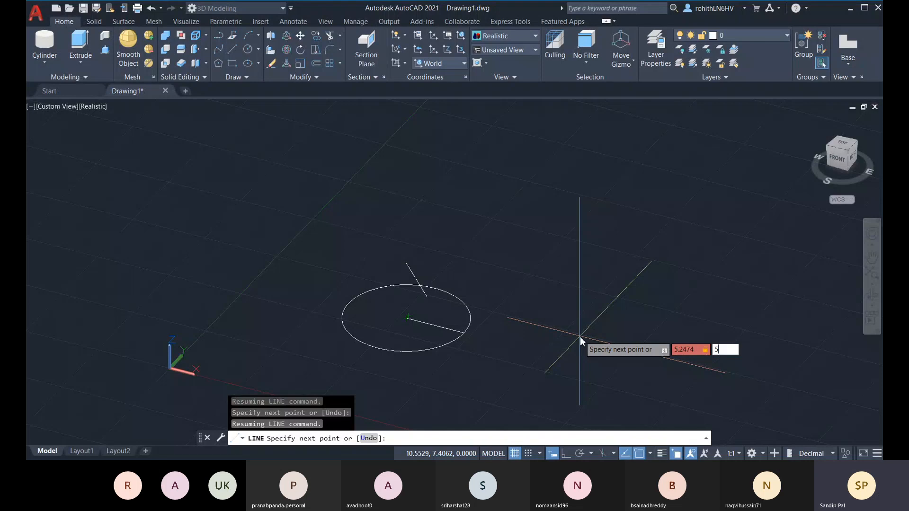
{"action": "type", "text": ".9637"}
{"action": "key", "text": "Return"}
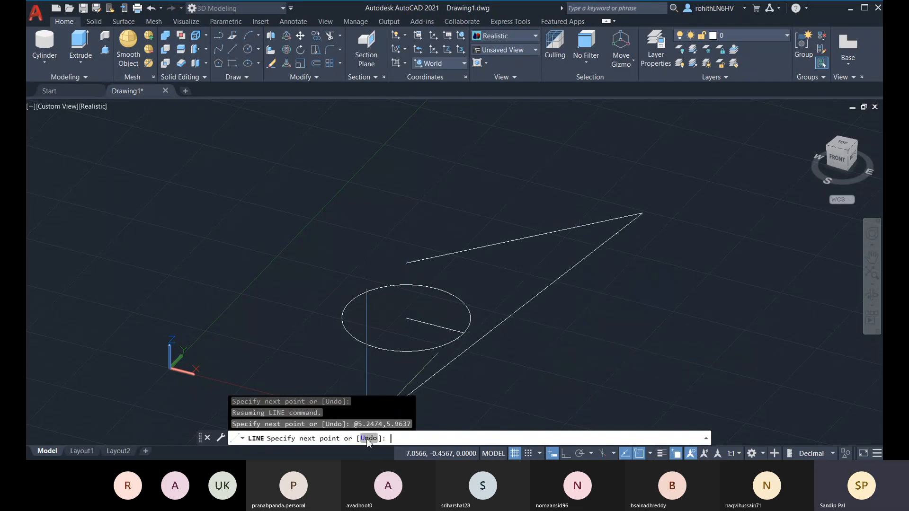
{"action": "left_click", "coordinate": [367, 439]}
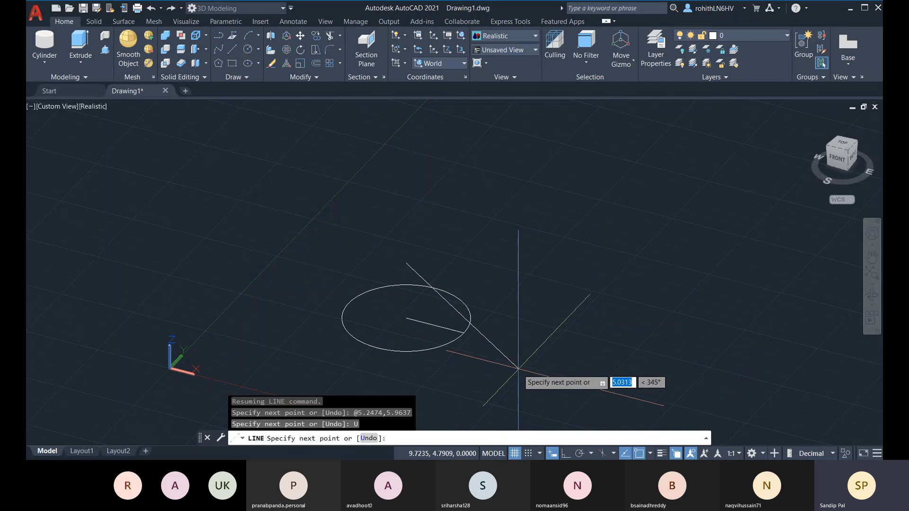
Draw the vertical line down to point 5.2474,5.9637 at the circle's centre, then end LINE
{"action": "left_click", "coordinate": [553, 455]}
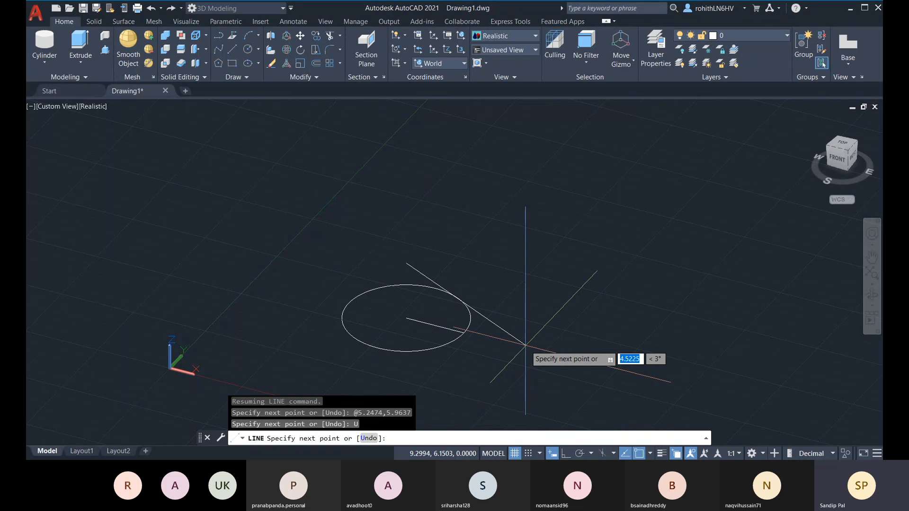
{"action": "key", "text": "F8"}
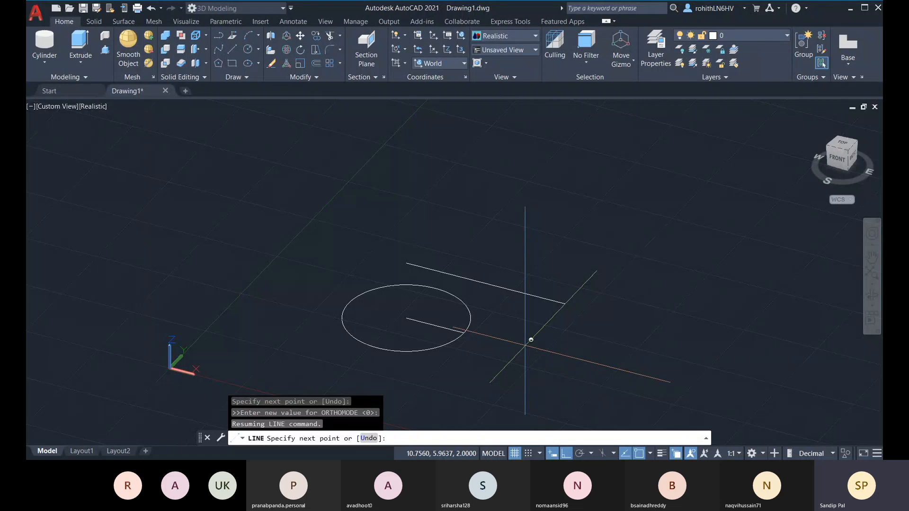
{"action": "key", "text": "F8"}
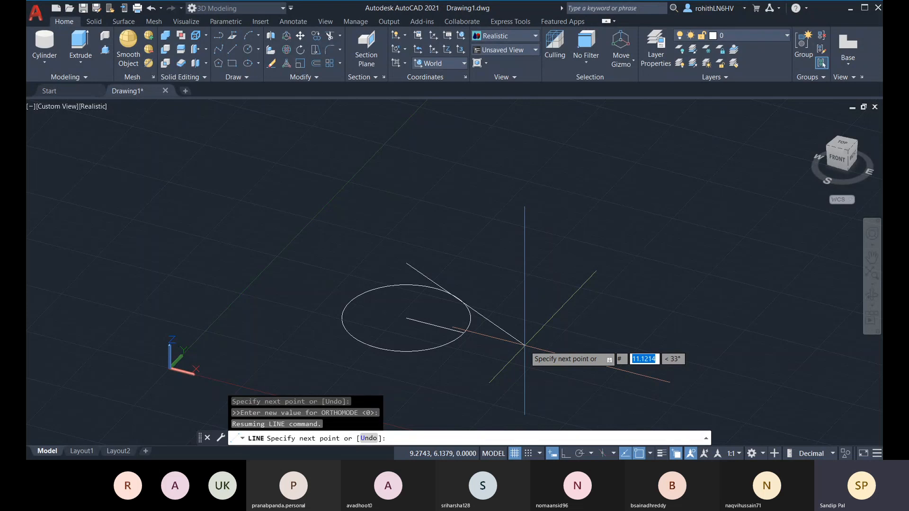
{"action": "type", "text": "5.2474"}
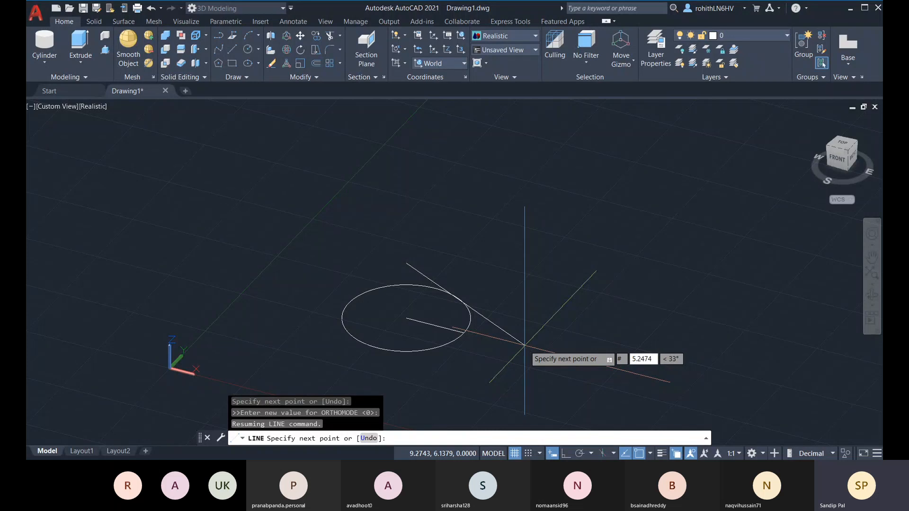
{"action": "key", "text": "Tab"}
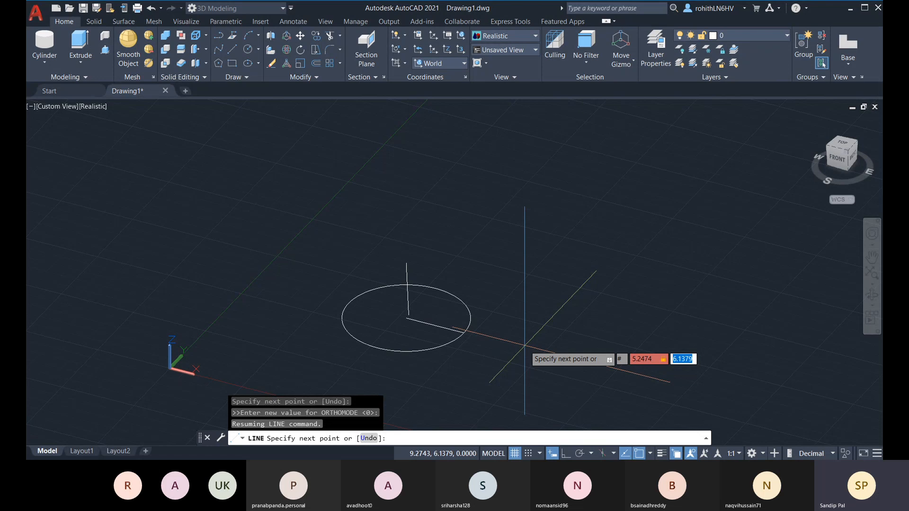
{"action": "type", "text": "5.9637"}
{"action": "key", "text": "Return"}
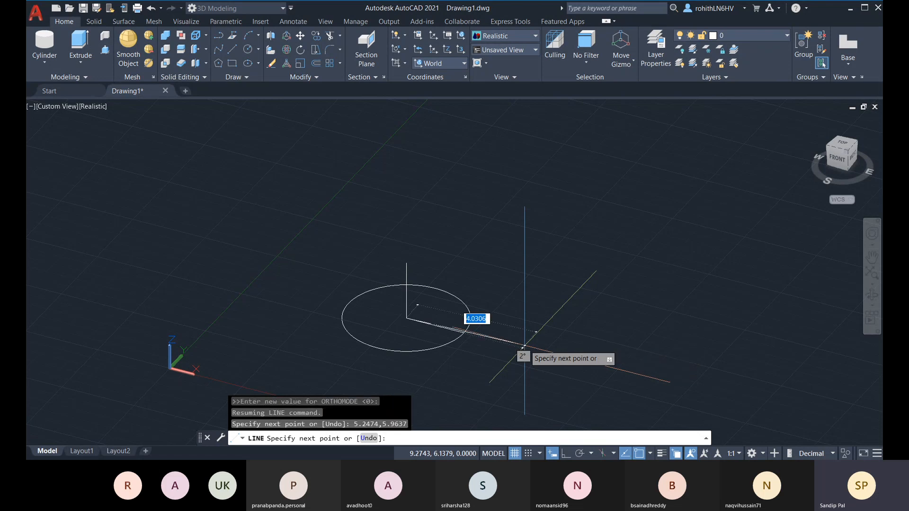
{"action": "key", "text": "Escape"}
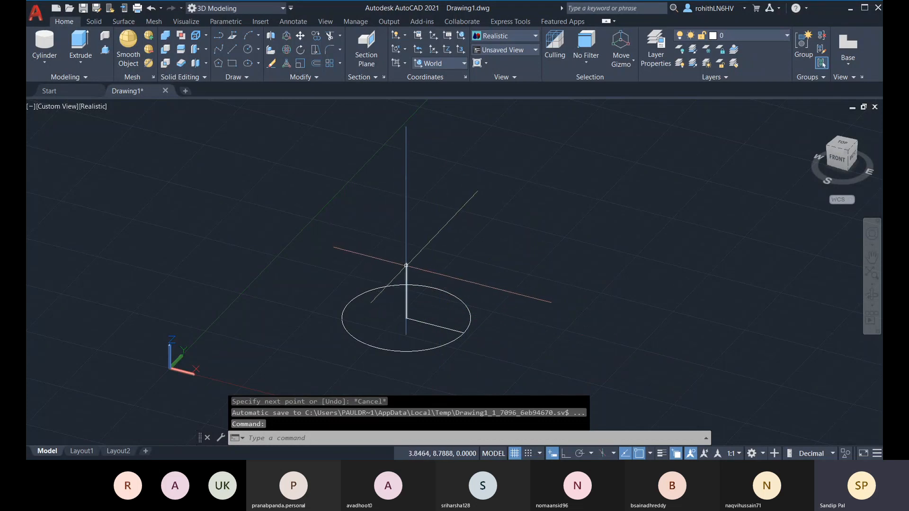
Zoom in, orbit slightly and pan to view the circle and its vertical line nearly from the front
{"action": "scroll", "coordinate": [406, 265], "scroll_direction": "up", "scroll_amount": 3}
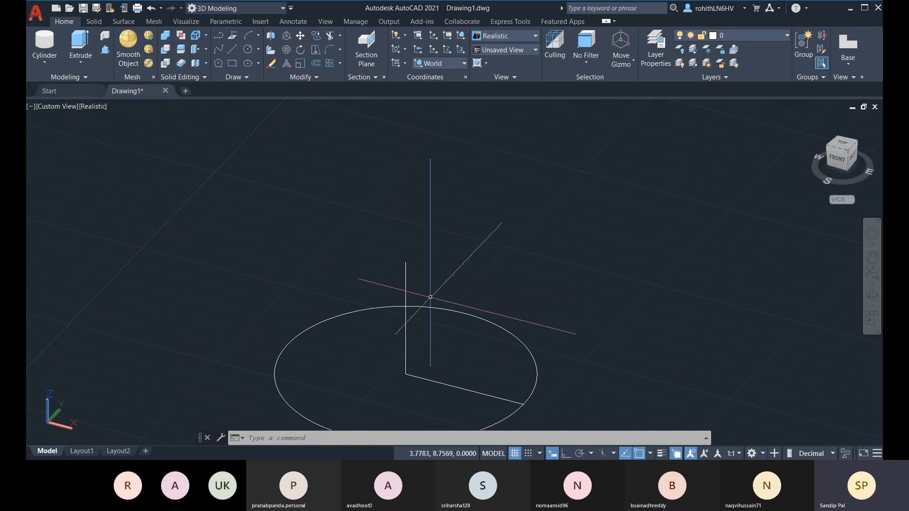
{"action": "middle_click_drag", "start_coordinate": [435, 353], "coordinate": [476, 365], "text": "shift"}
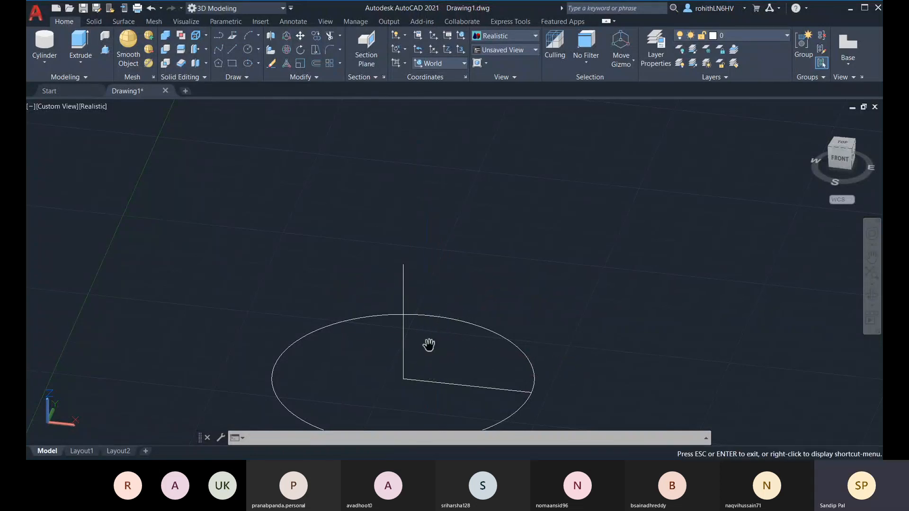
{"action": "middle_click_drag", "start_coordinate": [428, 345], "coordinate": [453, 355]}
{"action": "middle_click_drag", "start_coordinate": [447, 321], "coordinate": [455, 294]}
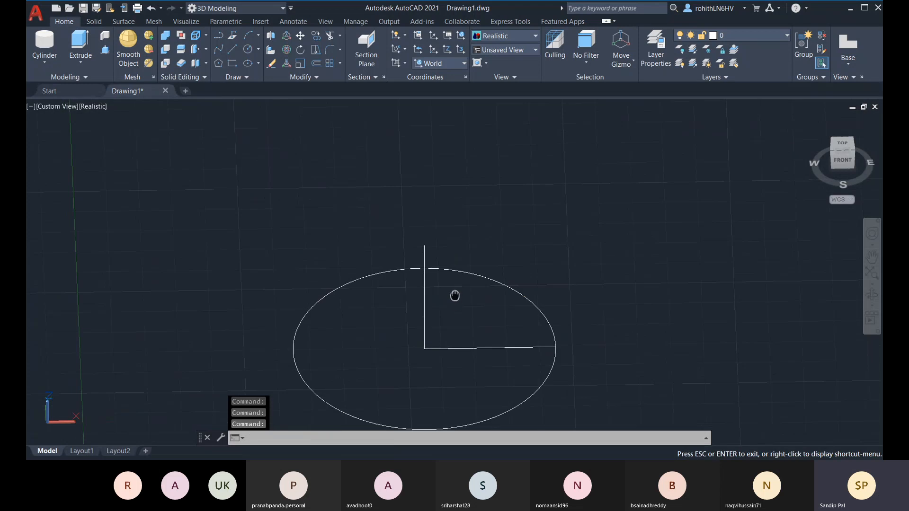
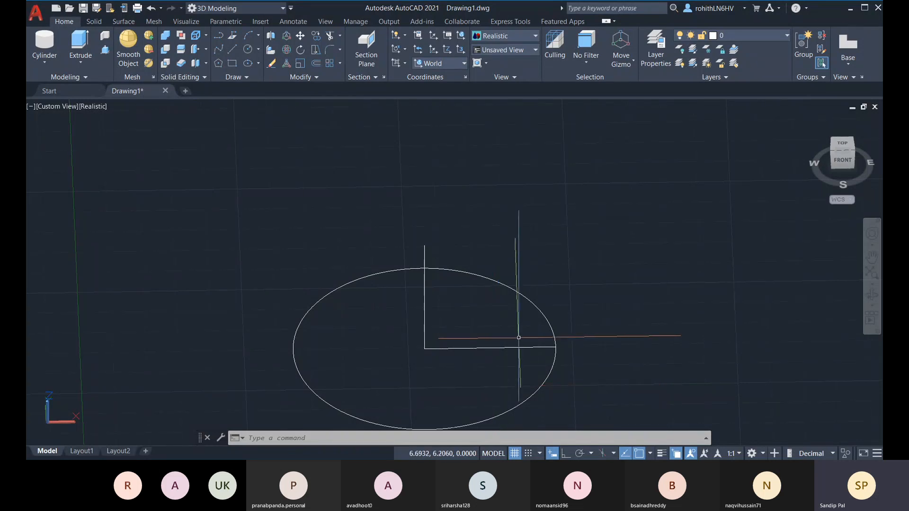
Erase the vertical line standing inside the circle with a crossing selection
{"action": "middle_click_drag", "start_coordinate": [533, 337], "coordinate": [438, 326], "text": "shift"}
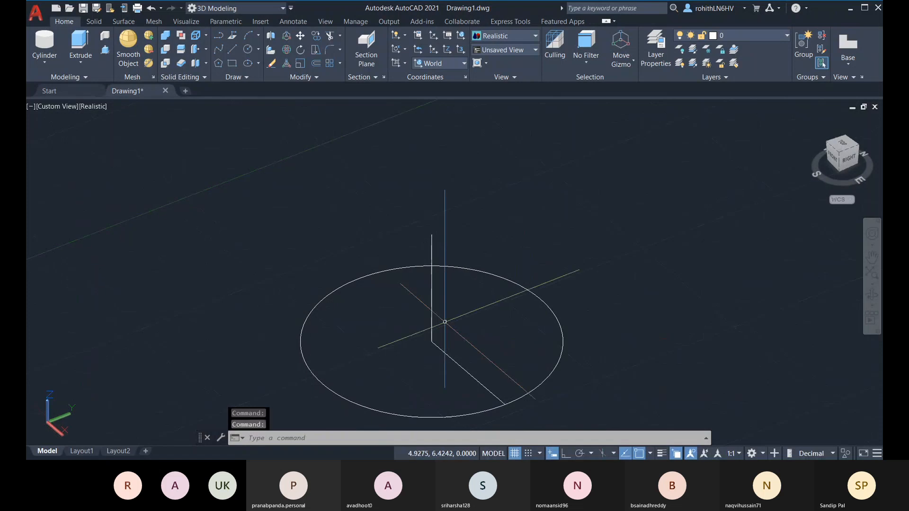
{"action": "left_click", "coordinate": [446, 320]}
{"action": "left_click", "coordinate": [382, 299]}
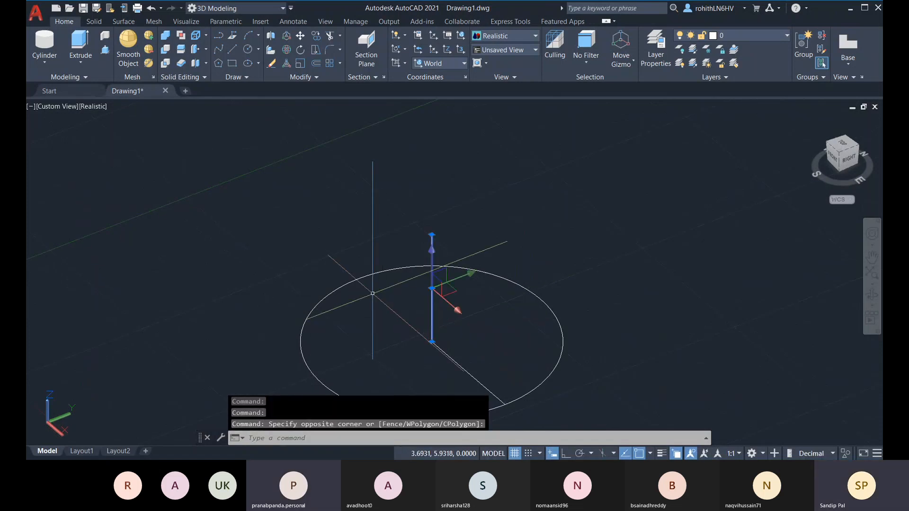
{"action": "key", "text": "Delete"}
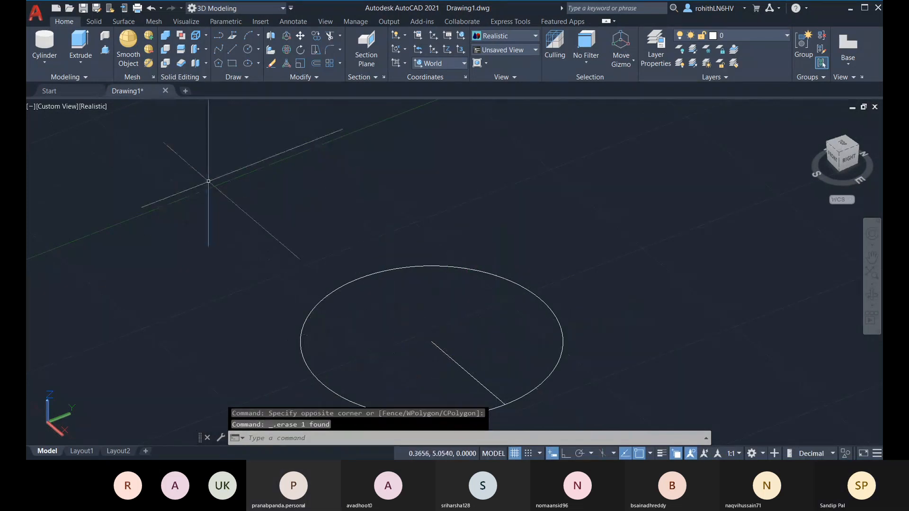
{"action": "left_click", "coordinate": [233, 49]}
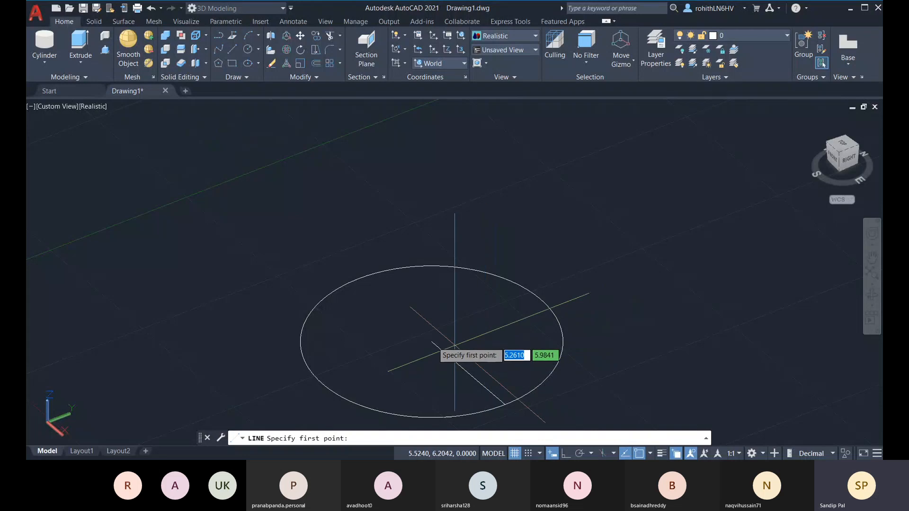
Draw a line from the circle's centre to relative point @2,45,5 with Ortho toggled
{"action": "left_click", "coordinate": [431, 342]}
{"action": "middle_click_drag", "start_coordinate": [483, 325], "coordinate": [437, 340], "text": "shift"}
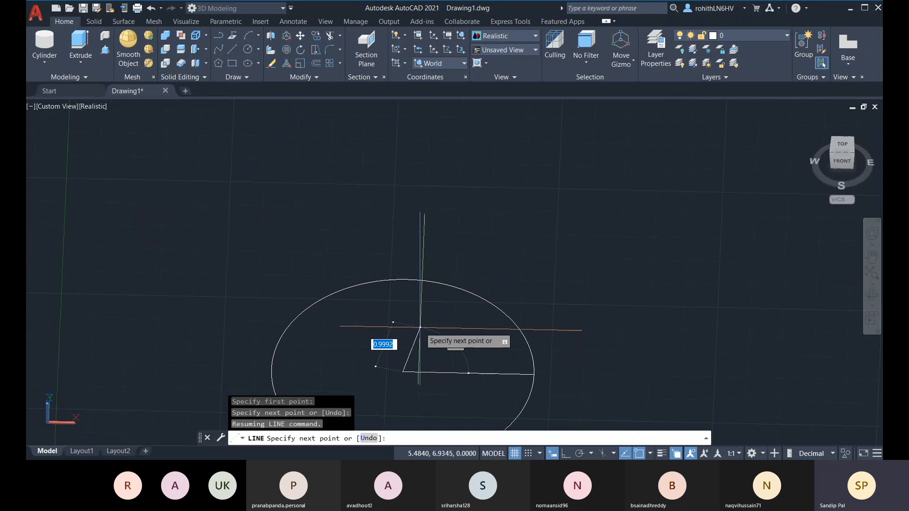
{"action": "key", "text": "F8"}
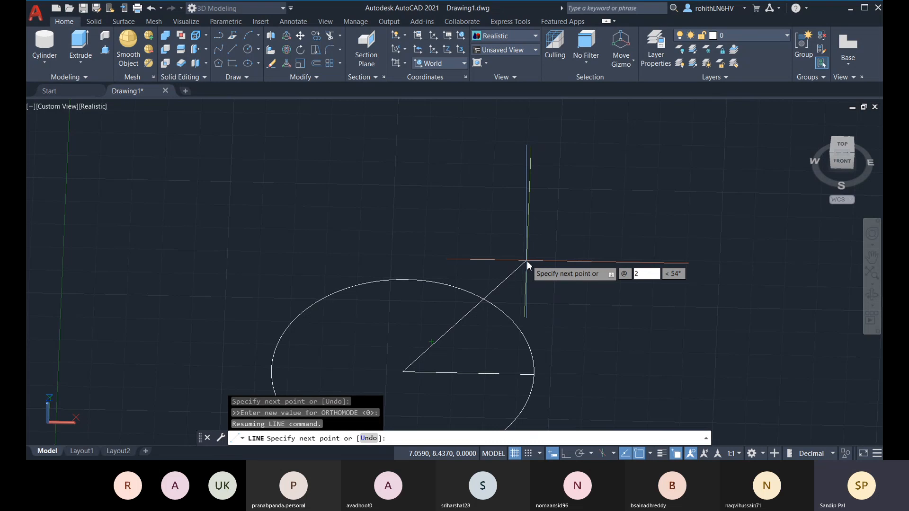
{"action": "key", "text": "Tab"}
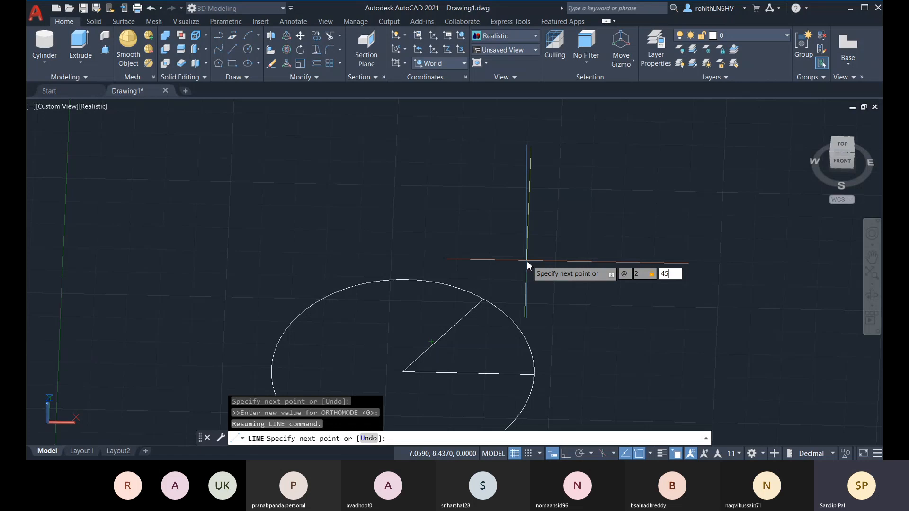
{"action": "key", "text": "Tab"}
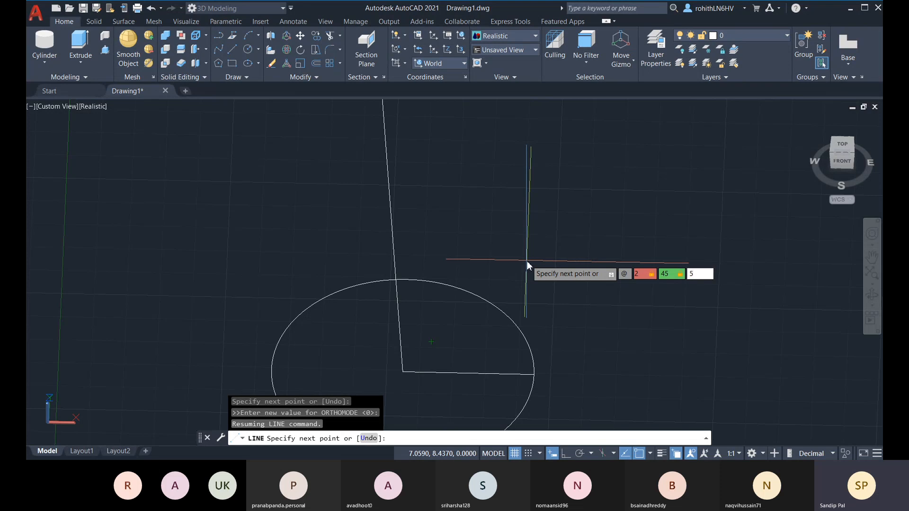
{"action": "key", "text": "Return"}
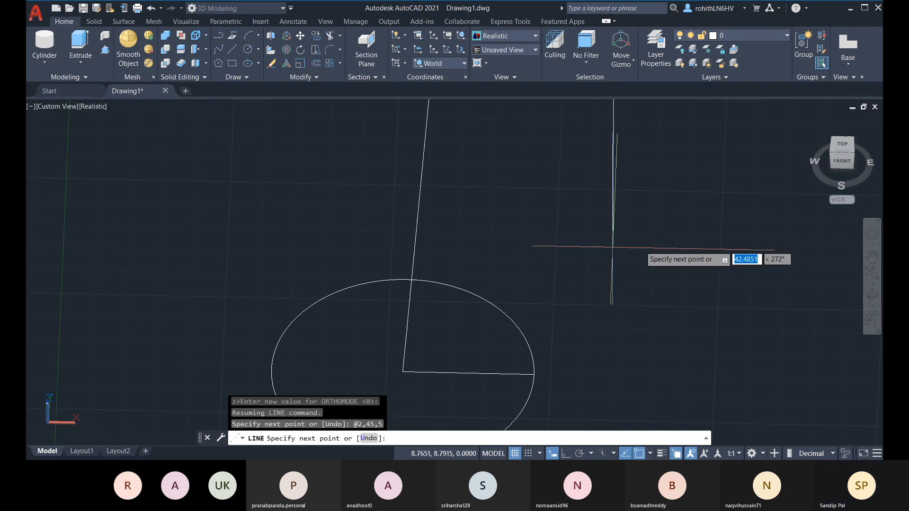
{"action": "key", "text": "Escape"}
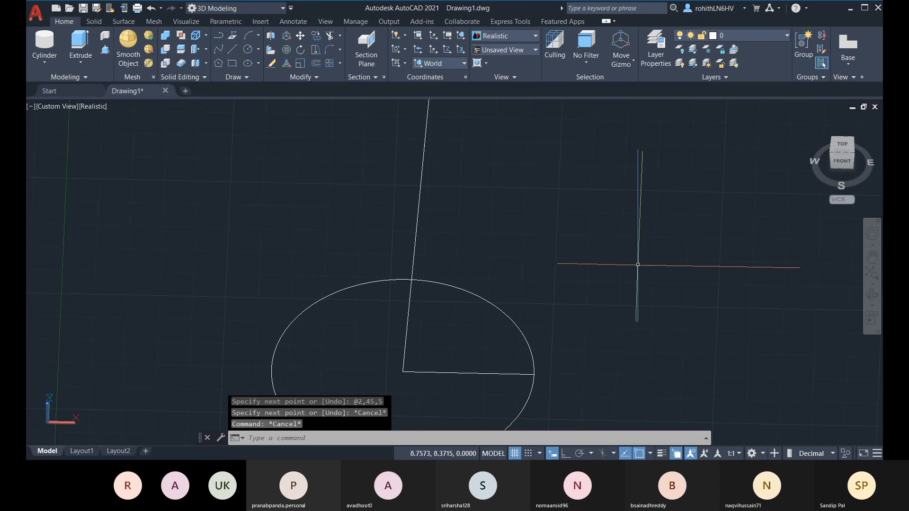
{"action": "middle_click_drag", "start_coordinate": [640, 259], "coordinate": [548, 254], "text": "shift"}
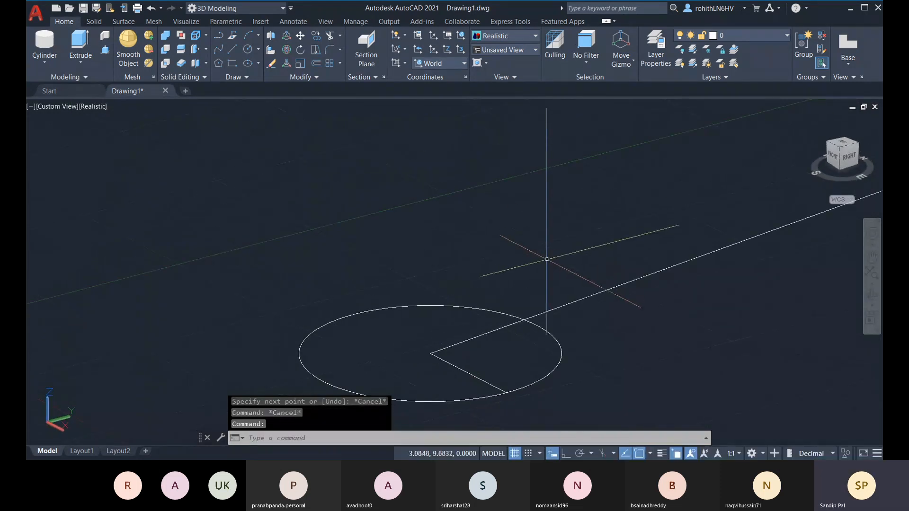
Orbit and pan around the circle and sloped line, then switch to the Top view
{"action": "scroll", "coordinate": [501, 324], "scroll_direction": "down", "scroll_amount": 2}
{"action": "middle_click_drag", "start_coordinate": [510, 331], "coordinate": [473, 310], "text": "shift"}
{"action": "middle_click_drag", "start_coordinate": [664, 316], "coordinate": [404, 286]}
{"action": "scroll", "coordinate": [379, 270], "scroll_direction": "down", "scroll_amount": 3}
{"action": "mouse_move", "coordinate": [576, 263]}
{"action": "middle_mouse_down", "text": "shift"}
{"action": "mouse_move", "coordinate": [579, 276]}
{"action": "mouse_move", "coordinate": [579, 264]}
{"action": "middle_mouse_up", "text": "shift"}
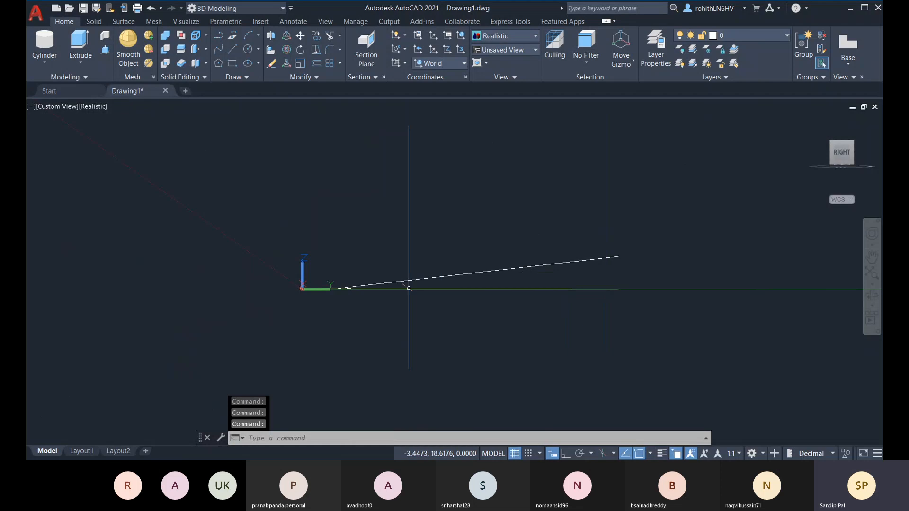
{"action": "middle_click_drag", "start_coordinate": [360, 251], "coordinate": [474, 362], "text": "shift"}
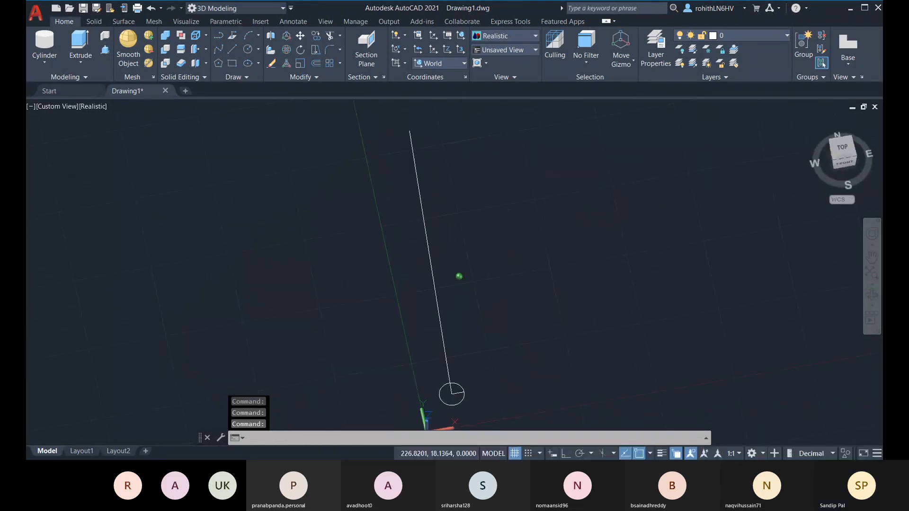
{"action": "left_click", "coordinate": [847, 154]}
{"action": "middle_click_drag", "start_coordinate": [483, 337], "coordinate": [490, 276]}
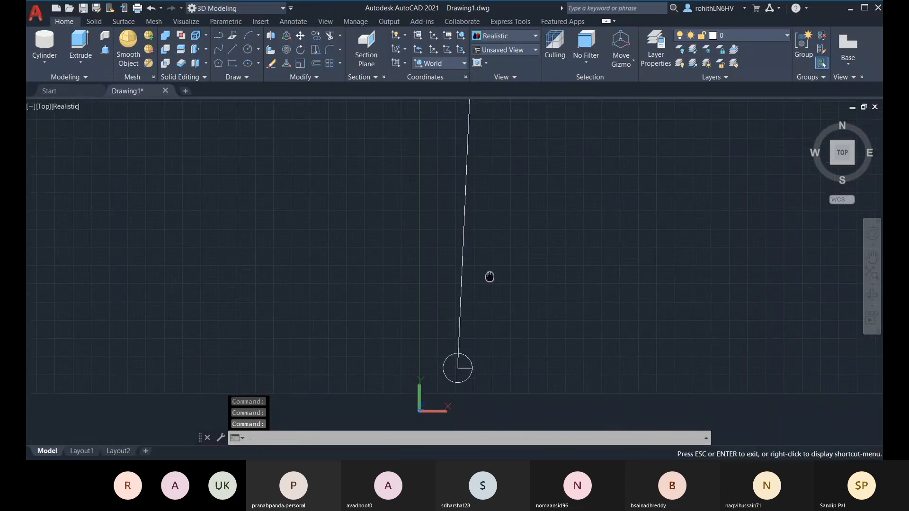
Switch the view to Right and bring up the preset UCS list
{"action": "left_click", "coordinate": [460, 330]}
{"action": "key", "text": "Escape"}
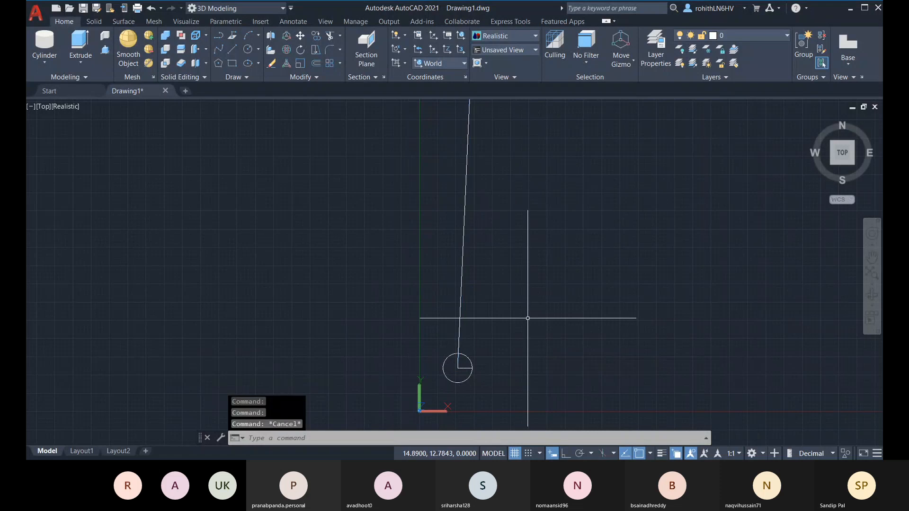
{"action": "middle_click_drag", "start_coordinate": [496, 349], "coordinate": [473, 372]}
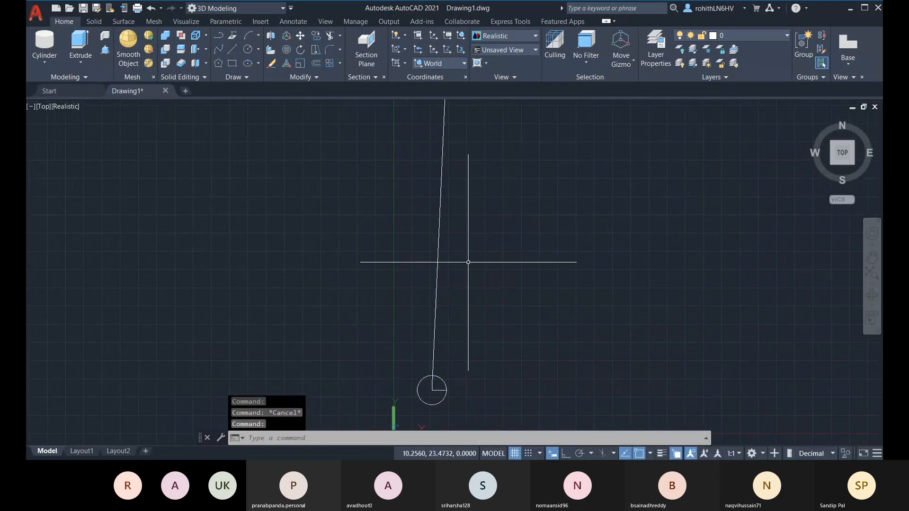
{"action": "middle_click_drag", "start_coordinate": [497, 266], "coordinate": [502, 219], "text": "shift"}
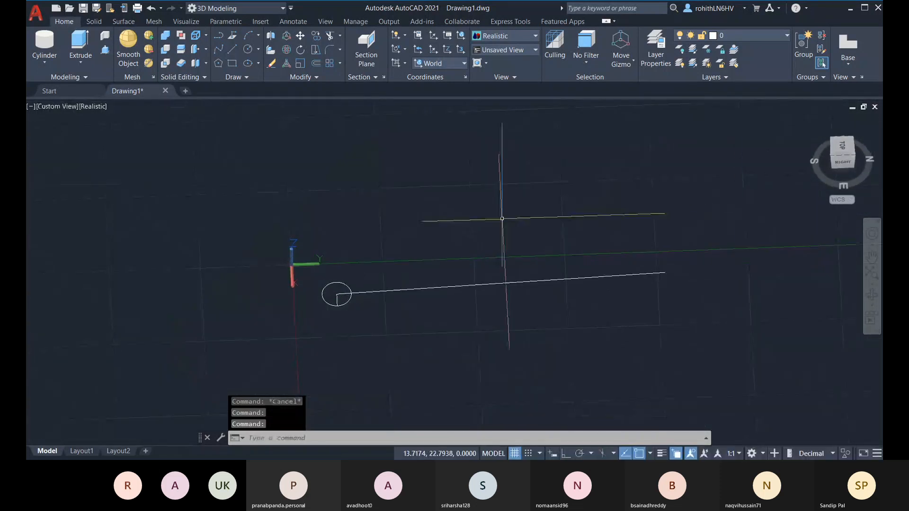
{"action": "left_click", "coordinate": [845, 162]}
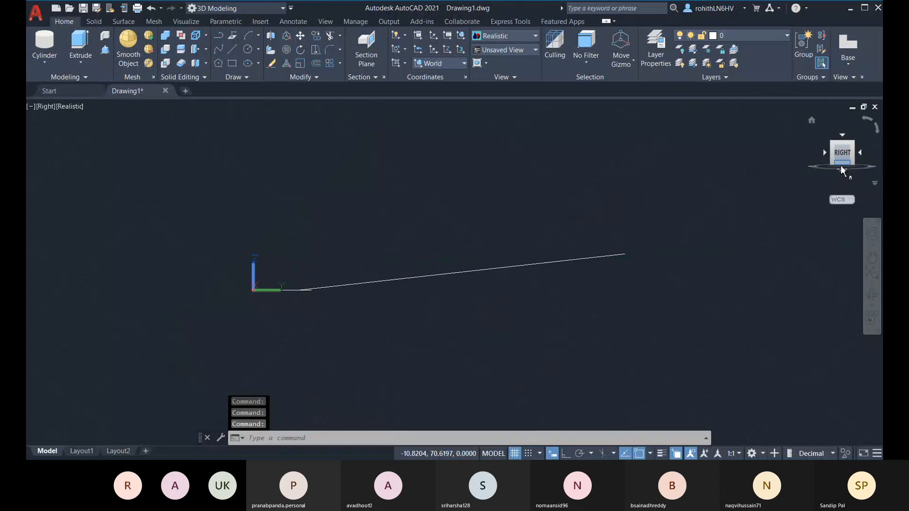
{"action": "left_click", "coordinate": [459, 64]}
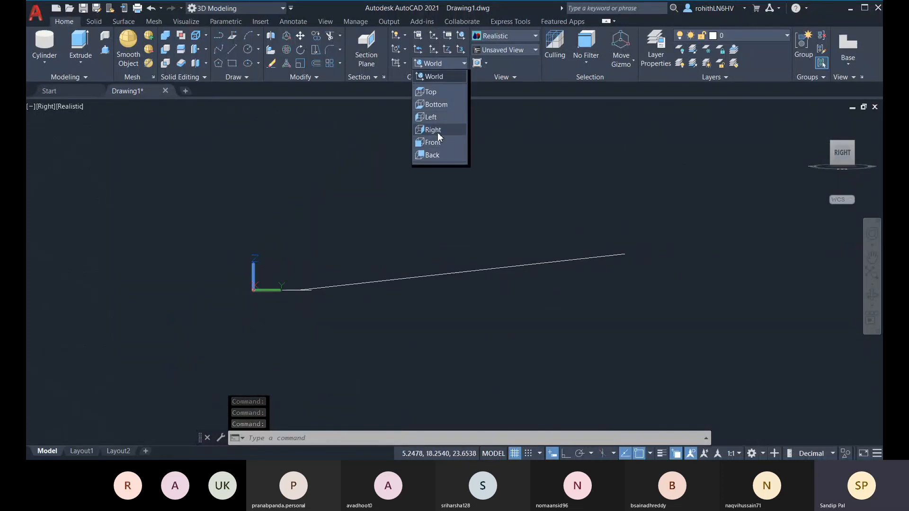
Set the UCS to Right and draw a horizontal base line beneath the slanted line with Ortho on
{"action": "left_click", "coordinate": [438, 131]}
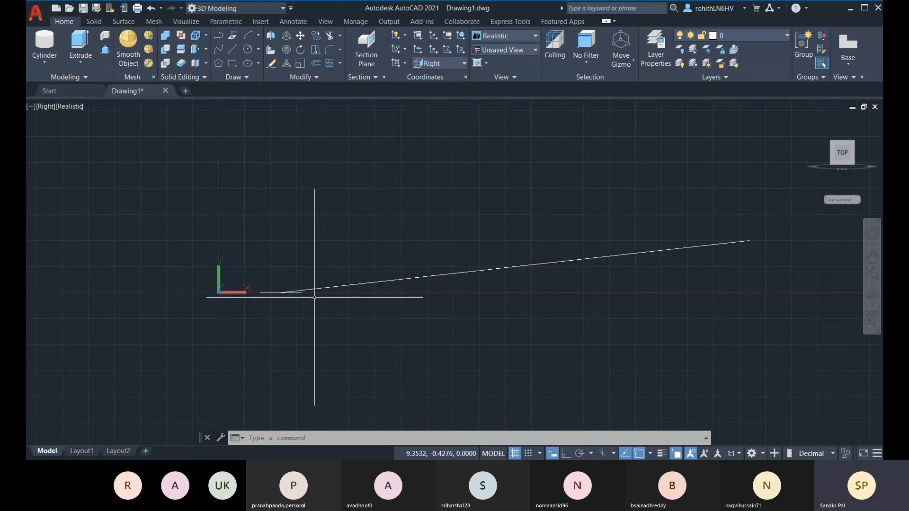
{"action": "left_click", "coordinate": [230, 50]}
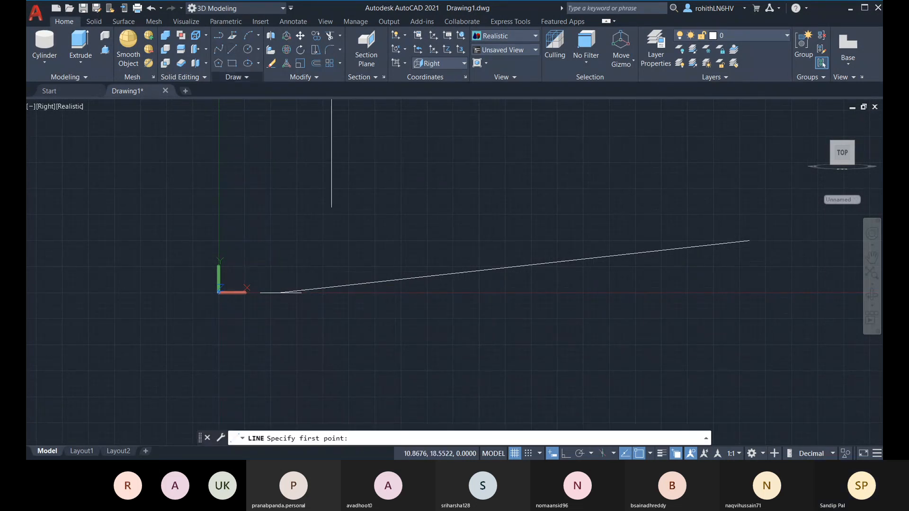
{"action": "left_click", "coordinate": [268, 292]}
{"action": "left_click", "coordinate": [536, 294]}
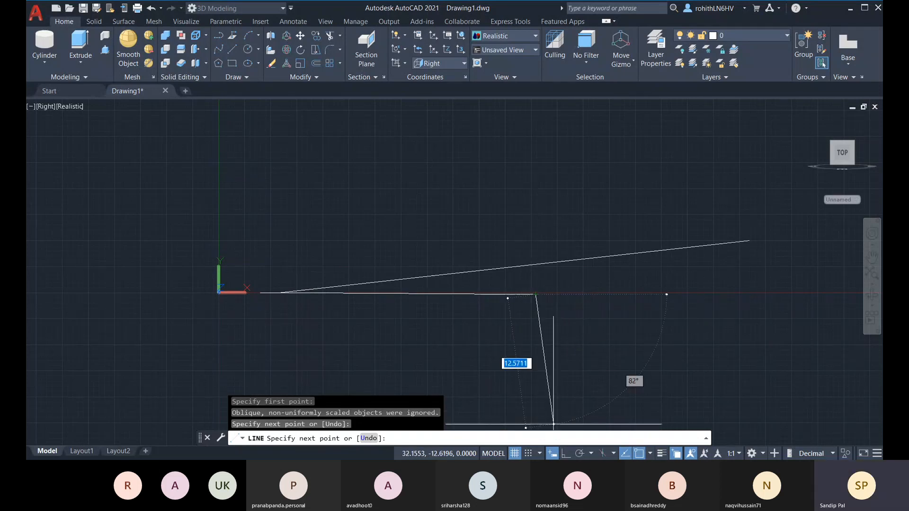
{"action": "type", "text": "U"}
{"action": "key", "text": "Return"}
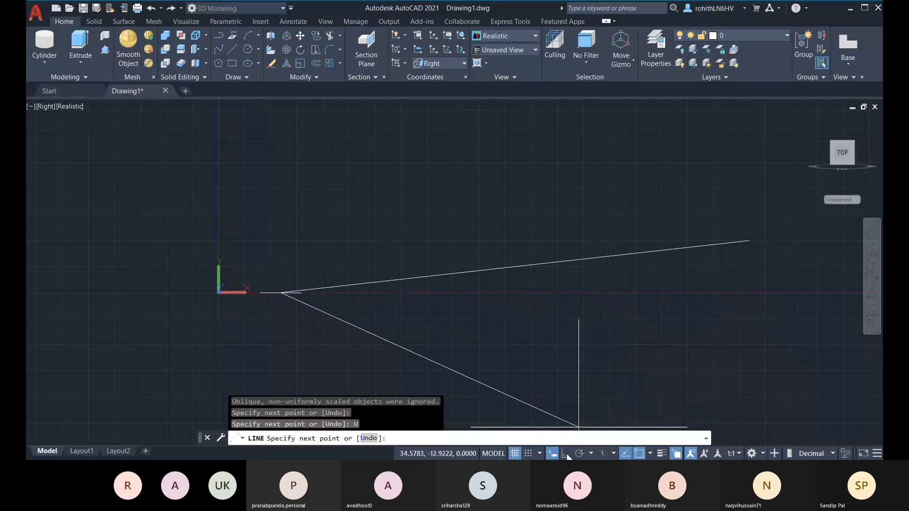
{"action": "left_click", "coordinate": [566, 454]}
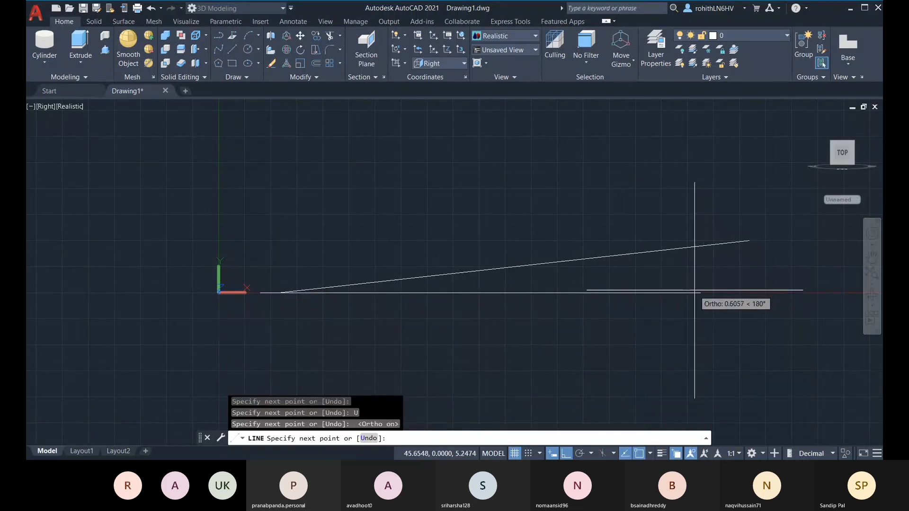
{"action": "key", "text": "Escape"}
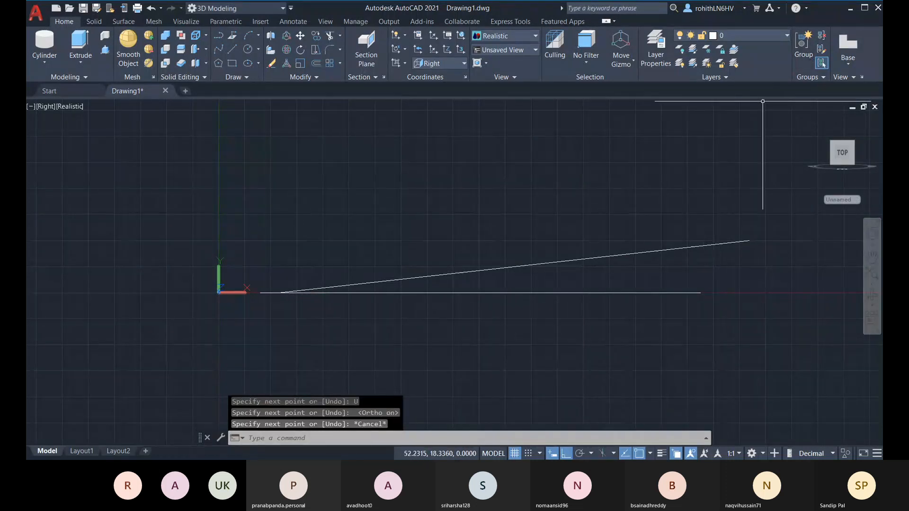
Start a DIST measurement, then cancel it
{"action": "type", "text": "di"}
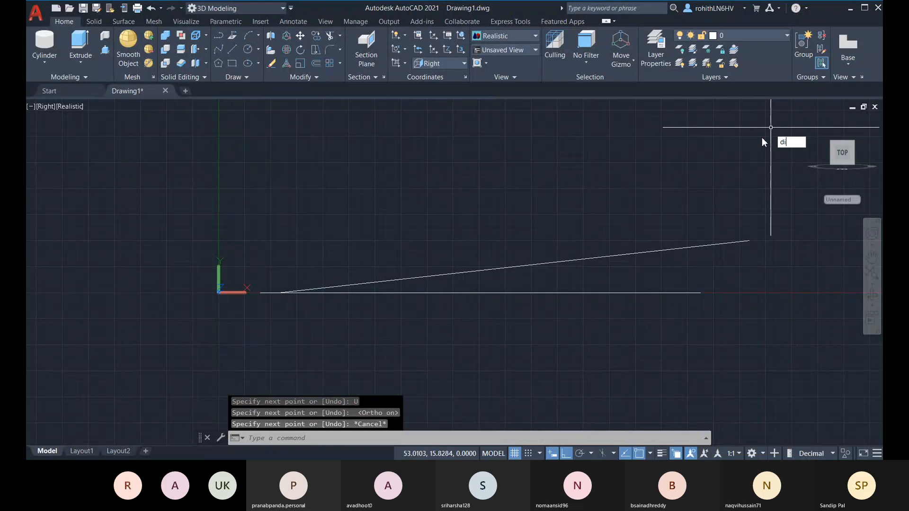
{"action": "type", "text": "st"}
{"action": "key", "text": "Return"}
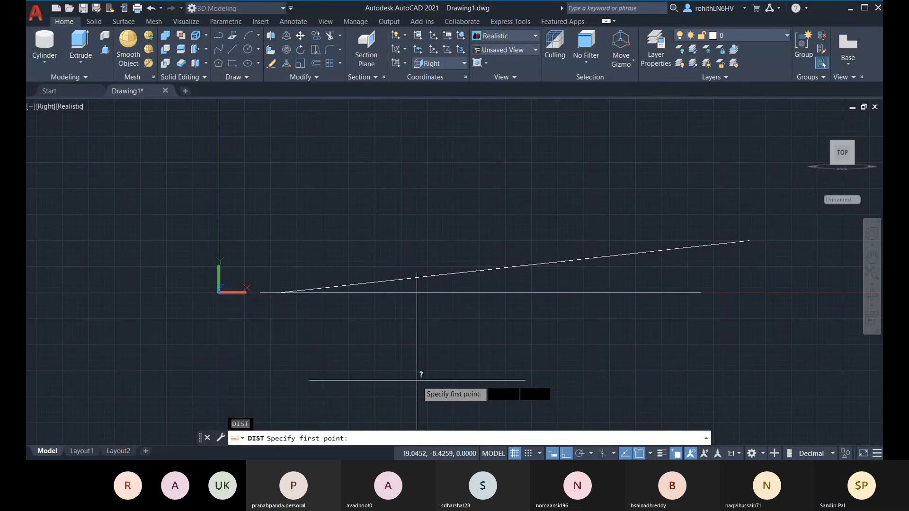
{"action": "key", "text": "Escape"}
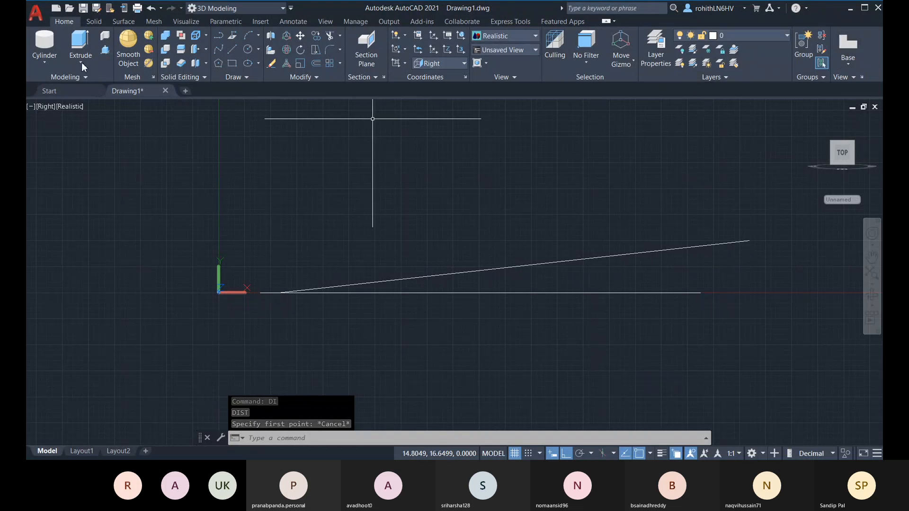
Add a 6° angular dimension between the horizontal and slanted lines, then return to the Home view
{"action": "left_click", "coordinate": [301, 23]}
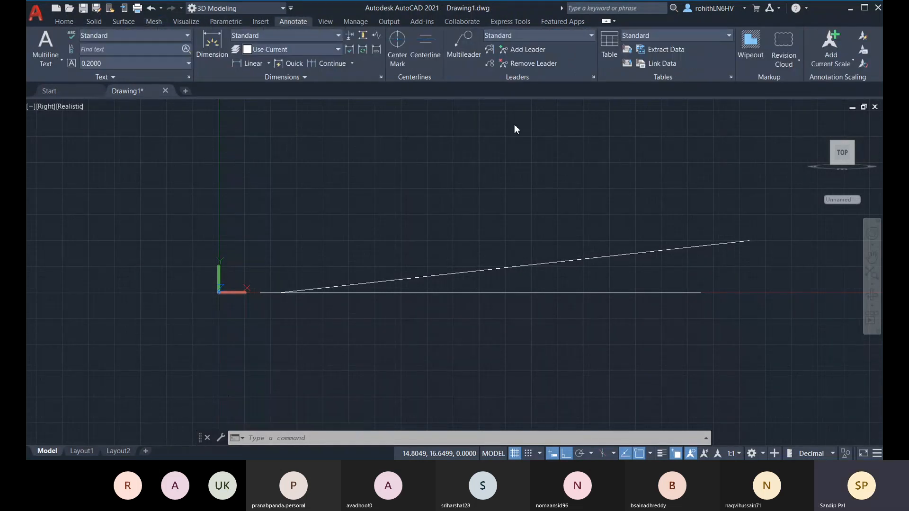
{"action": "left_click", "coordinate": [268, 63]}
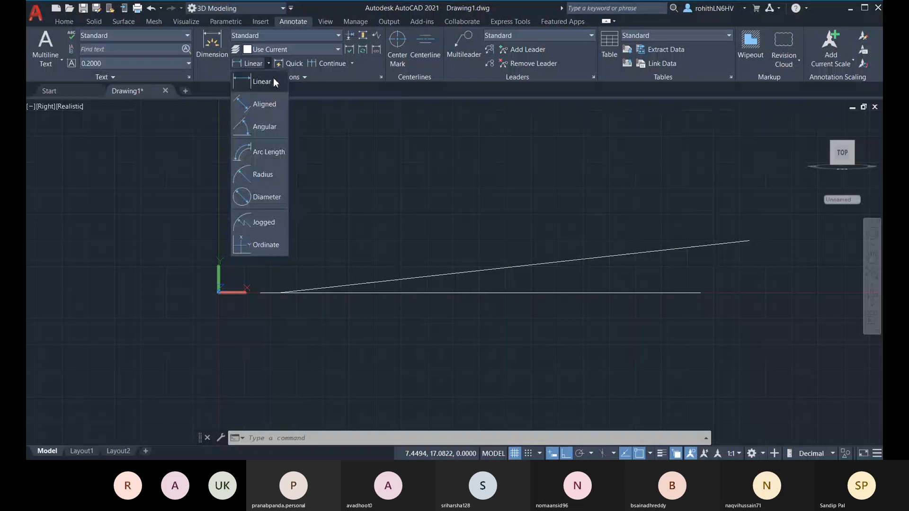
{"action": "left_click", "coordinate": [261, 124]}
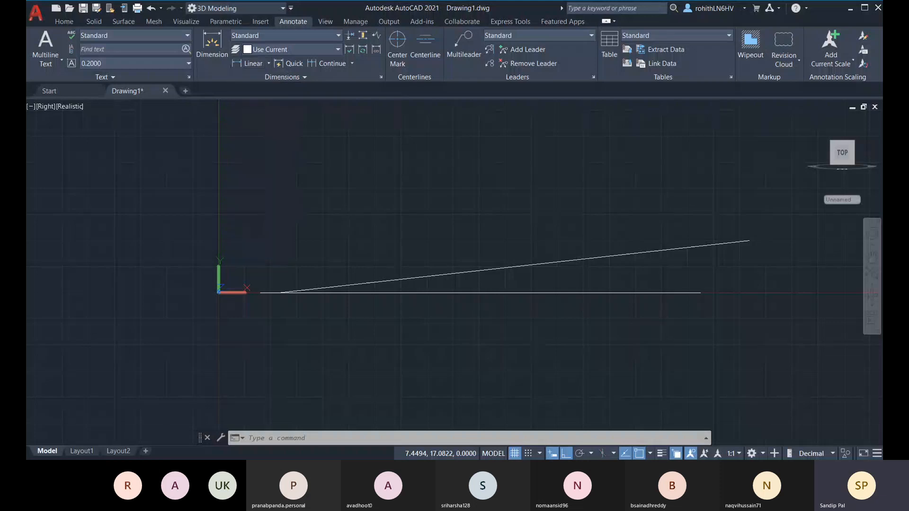
{"action": "left_click", "coordinate": [509, 293]}
{"action": "left_click", "coordinate": [507, 268]}
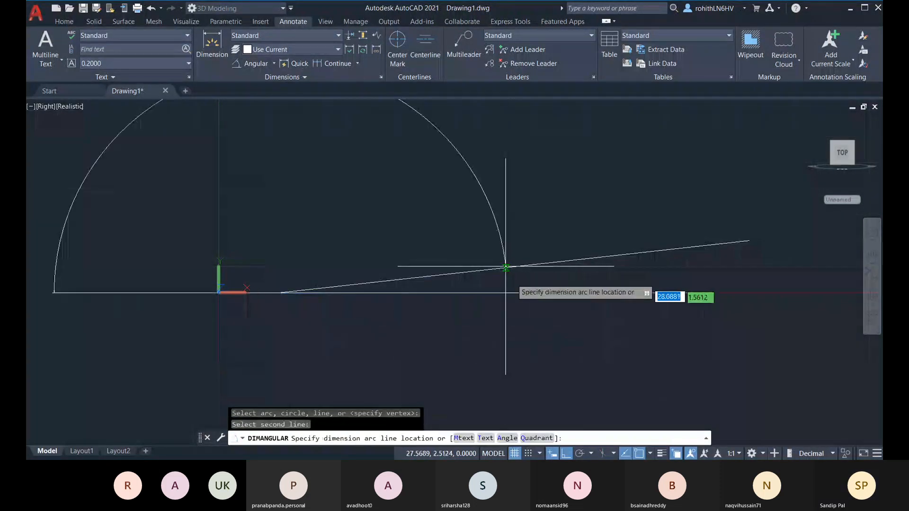
{"action": "scroll", "coordinate": [505, 267], "scroll_direction": "up", "scroll_amount": 6}
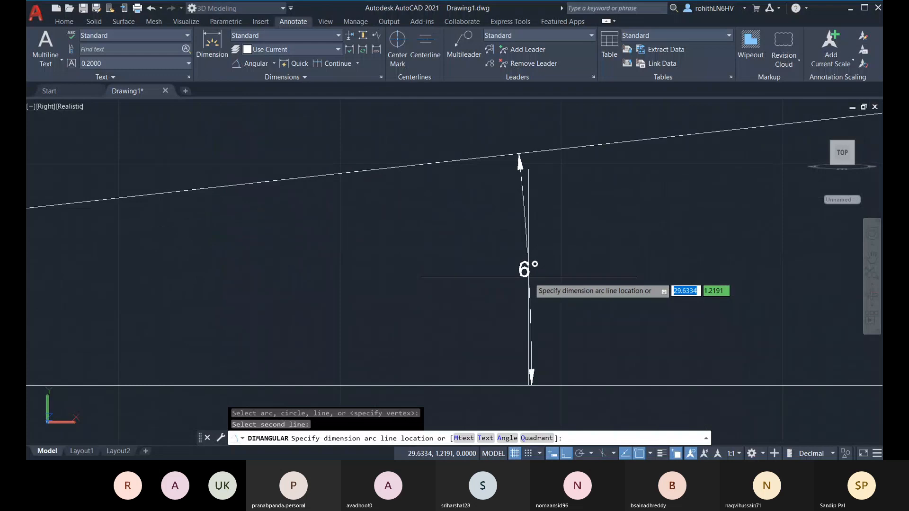
{"action": "scroll", "coordinate": [529, 281], "scroll_direction": "up", "scroll_amount": 2}
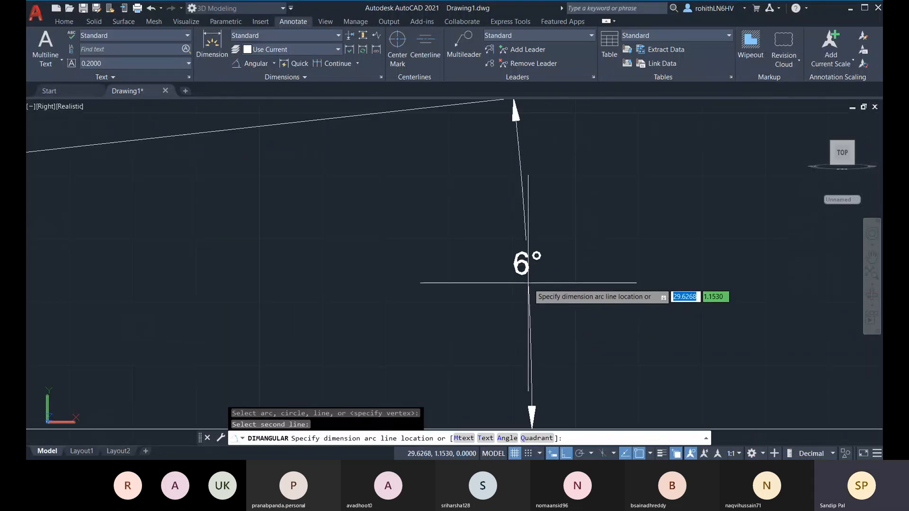
{"action": "scroll", "coordinate": [528, 283], "scroll_direction": "down", "scroll_amount": 4}
{"action": "left_click", "coordinate": [525, 281]}
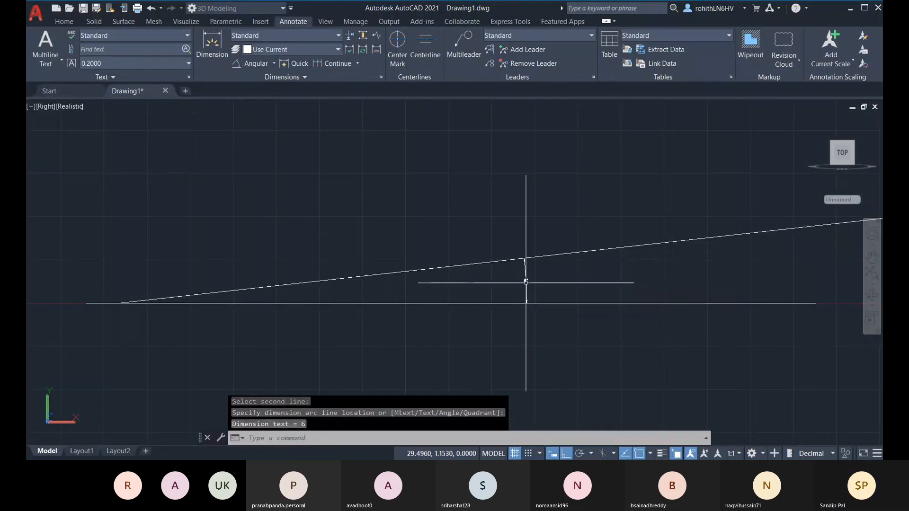
{"action": "middle_click_drag", "start_coordinate": [592, 291], "coordinate": [562, 284]}
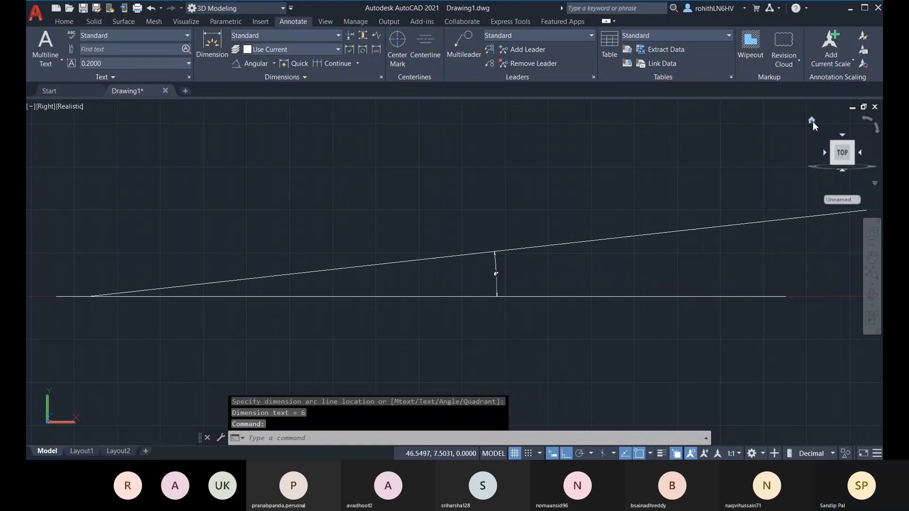
{"action": "left_click", "coordinate": [813, 121]}
Orbit the model and erase the 6° angular dimension
{"action": "scroll", "coordinate": [425, 284], "scroll_direction": "up", "scroll_amount": 5}
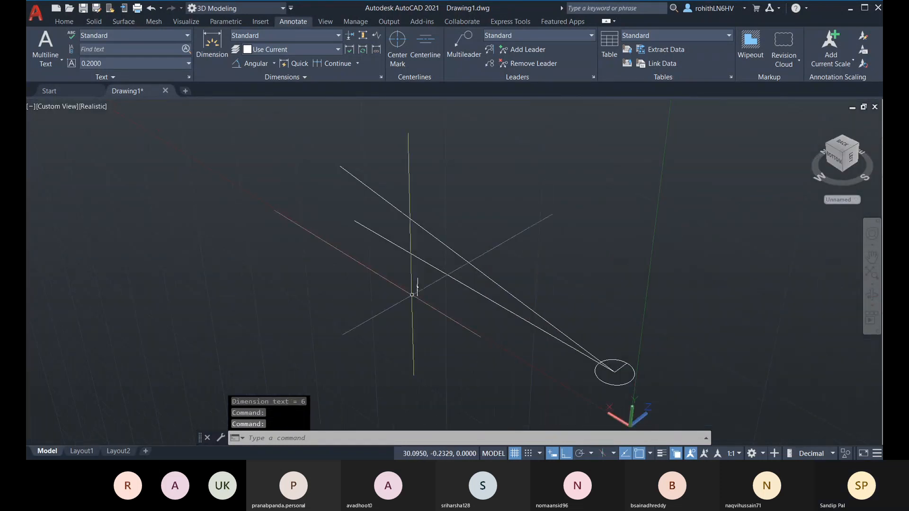
{"action": "scroll", "coordinate": [397, 293], "scroll_direction": "up", "scroll_amount": 4}
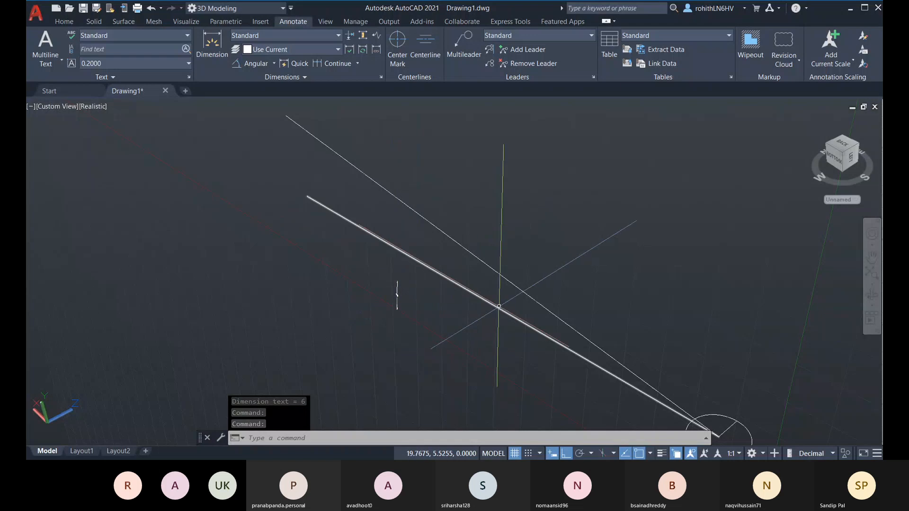
{"action": "middle_click_drag", "start_coordinate": [391, 256], "coordinate": [564, 242], "text": "shift"}
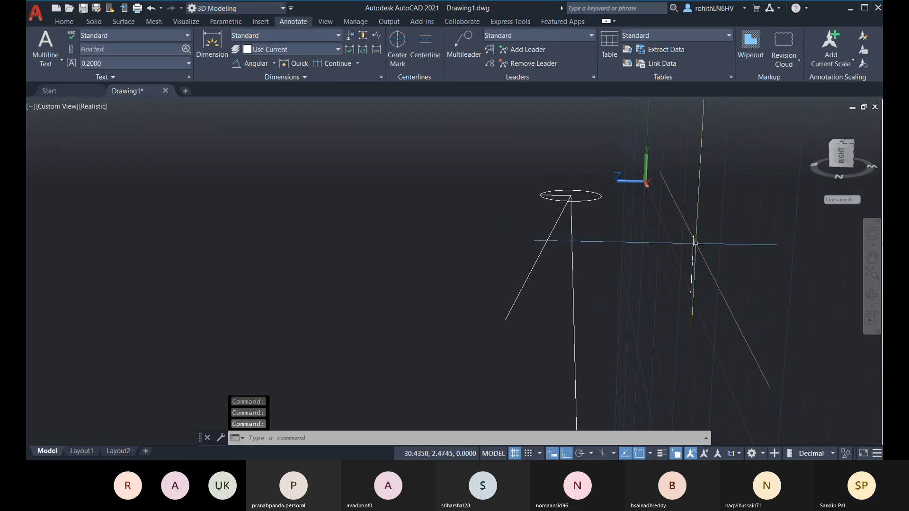
{"action": "left_click", "coordinate": [693, 244]}
{"action": "key", "text": "Delete"}
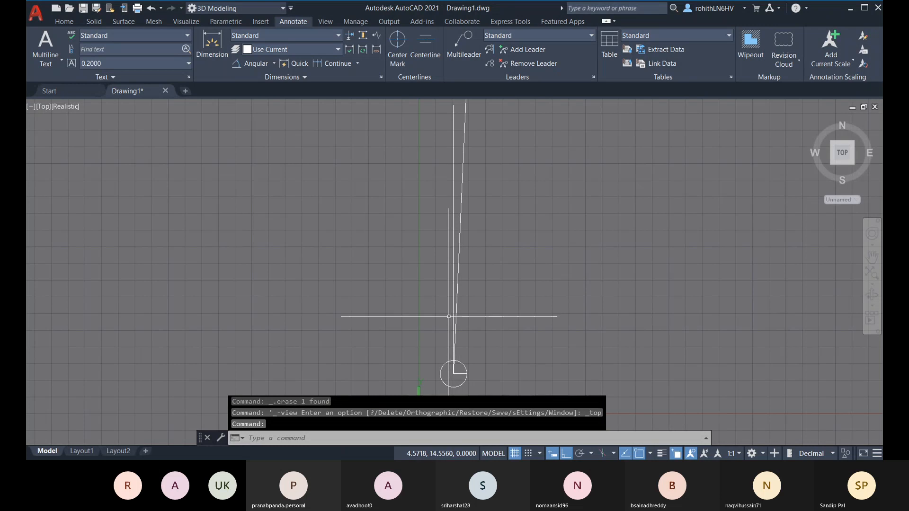
Switch the visual style to 2D Wireframe and orbit to a top-right view of the lines
{"action": "left_click", "coordinate": [66, 107]}
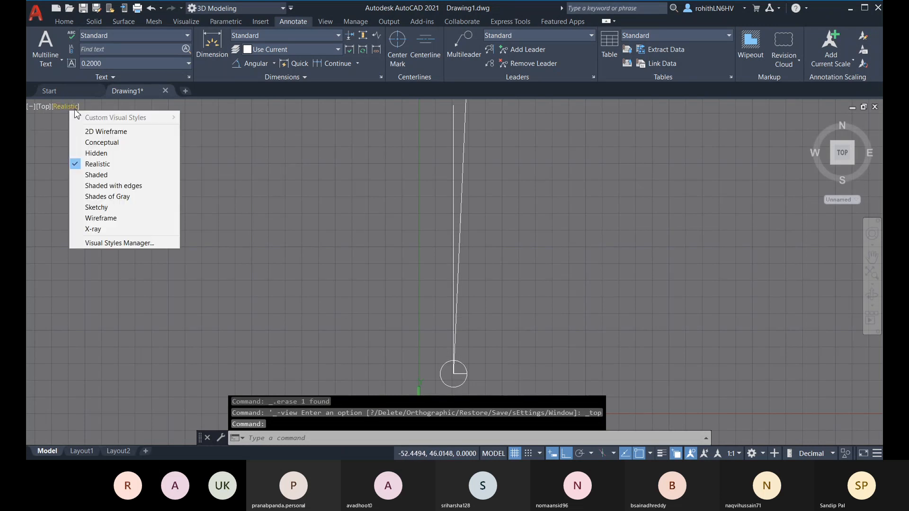
{"action": "left_click", "coordinate": [93, 130]}
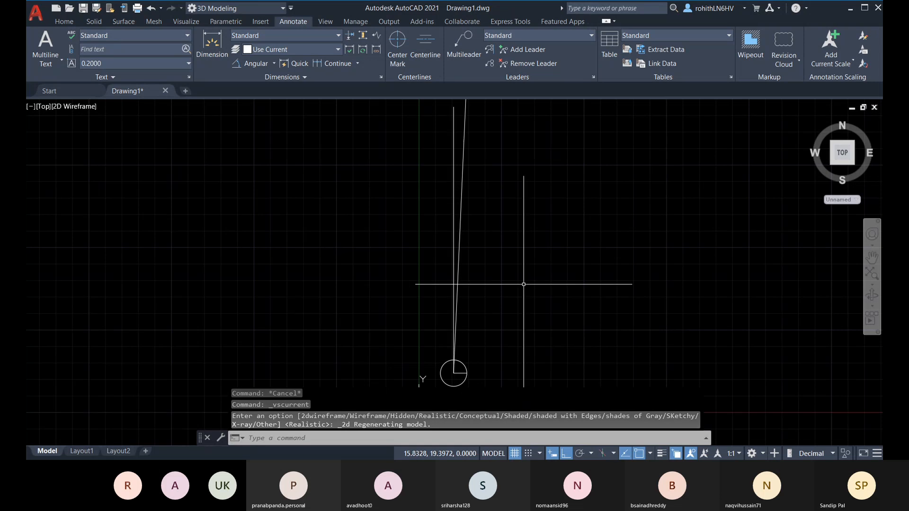
{"action": "right_click", "coordinate": [520, 269], "text": "shift"}
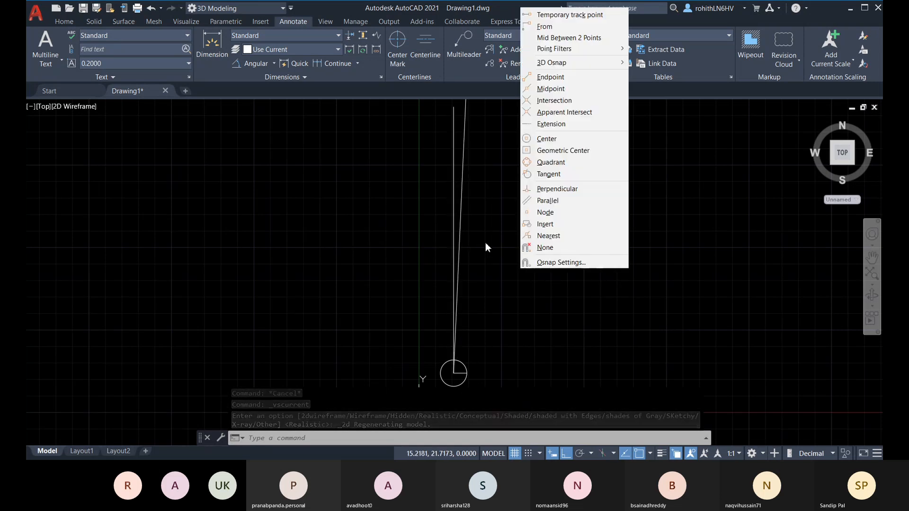
{"action": "left_click", "coordinate": [542, 322]}
{"action": "middle_click_drag", "start_coordinate": [542, 323], "coordinate": [497, 203], "text": "shift"}
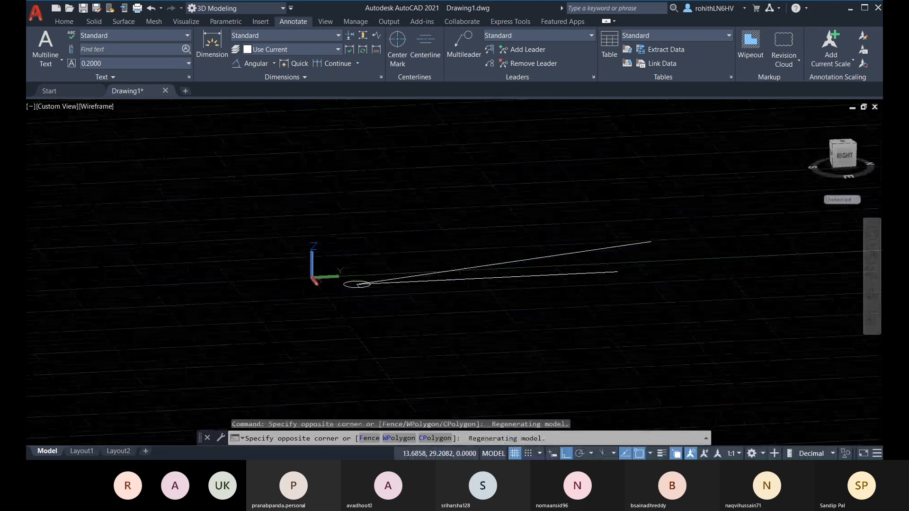
{"action": "left_click", "coordinate": [545, 287]}
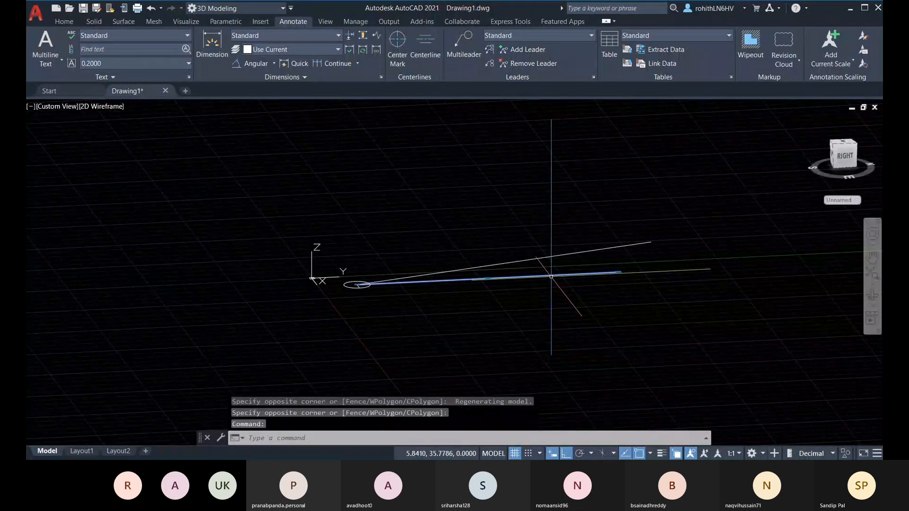
{"action": "middle_click_drag", "start_coordinate": [531, 331], "coordinate": [609, 407], "text": "shift"}
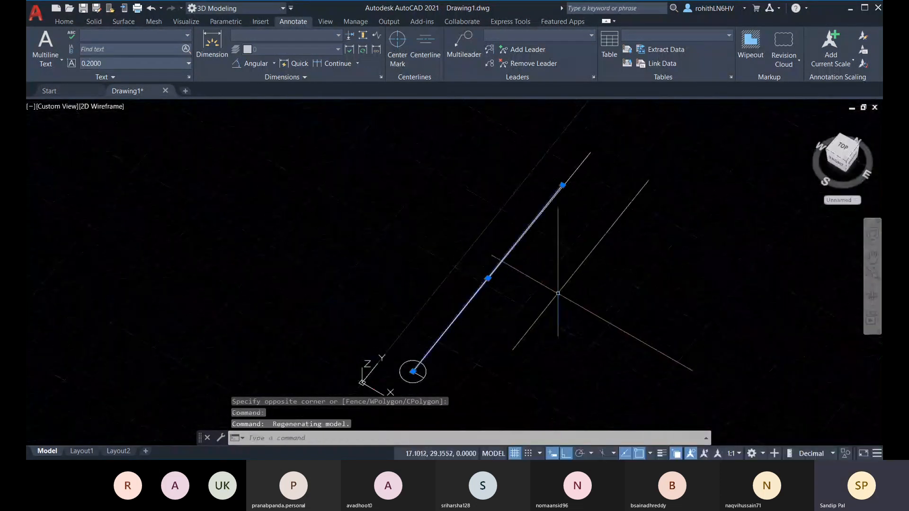
{"action": "middle_click_drag", "start_coordinate": [580, 303], "coordinate": [595, 326], "text": "shift"}
{"action": "scroll", "coordinate": [534, 205], "scroll_direction": "up", "scroll_amount": 2}
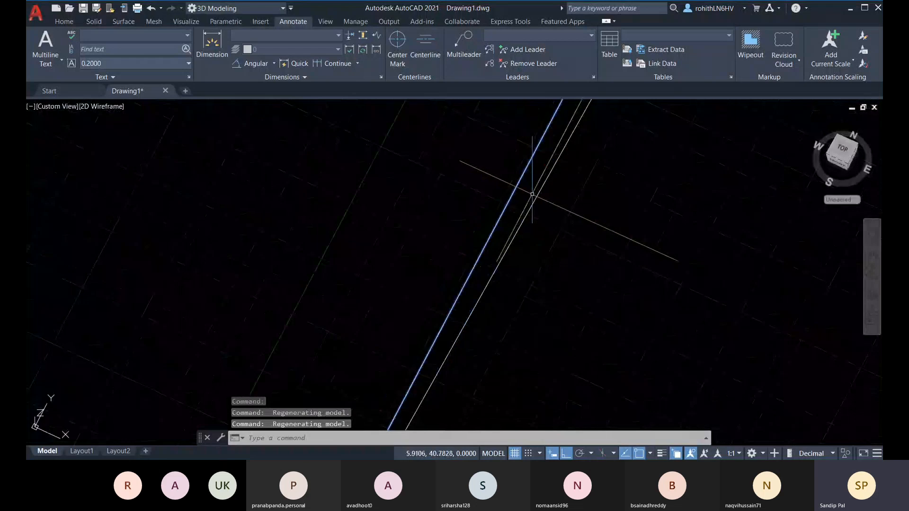
{"action": "mouse_move", "coordinate": [532, 195]}
{"action": "middle_mouse_down", "text": "shift"}
{"action": "mouse_move", "coordinate": [548, 223]}
{"action": "mouse_move", "coordinate": [526, 303]}
{"action": "mouse_move", "coordinate": [497, 217]}
{"action": "middle_mouse_up", "text": "shift"}
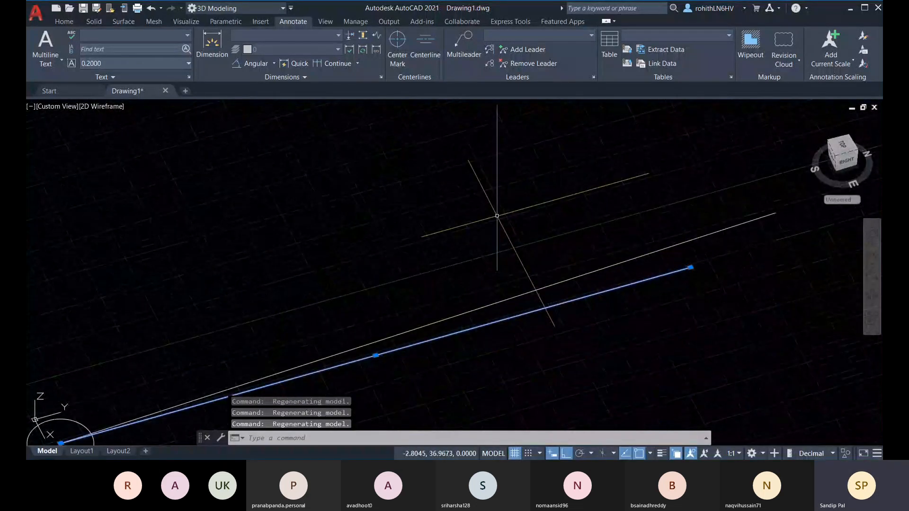
Delete the duplicate slanted line and orbit toward a front-top view
{"action": "key", "text": "Delete"}
{"action": "scroll", "coordinate": [532, 300], "scroll_direction": "down", "scroll_amount": 2}
{"action": "middle_click_drag", "start_coordinate": [542, 307], "coordinate": [507, 228], "text": "shift"}
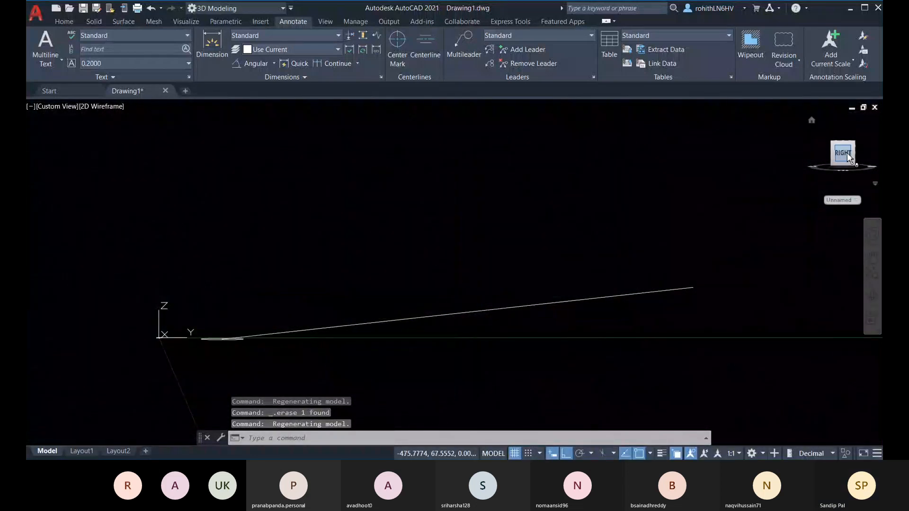
{"action": "middle_click_drag", "start_coordinate": [552, 338], "coordinate": [542, 316], "text": "shift"}
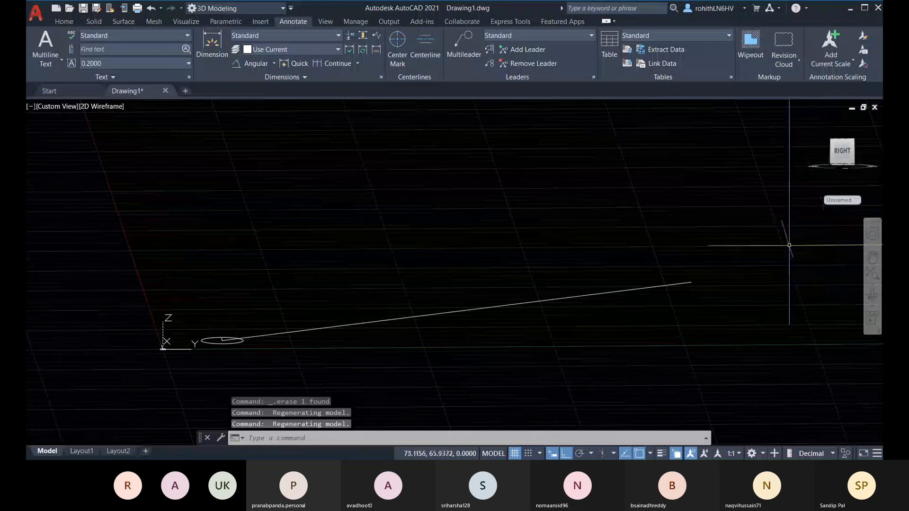
{"action": "middle_click_drag", "start_coordinate": [789, 245], "coordinate": [389, 332], "text": "shift"}
Draw a 5-unit vertical line up the Z axis from the circle's centre
{"action": "middle_click_drag", "start_coordinate": [462, 264], "coordinate": [545, 350], "text": "shift"}
{"action": "left_click", "coordinate": [64, 22]}
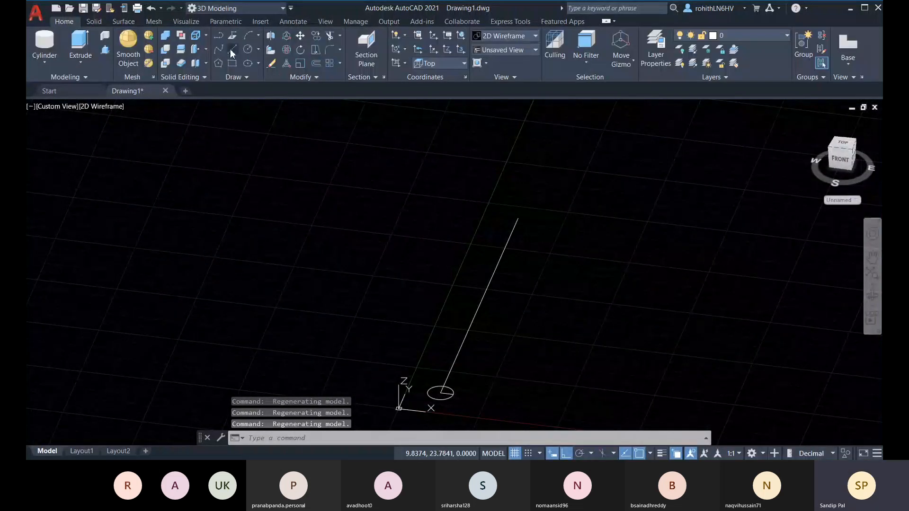
{"action": "type", "text": "l"}
{"action": "key", "text": "Return"}
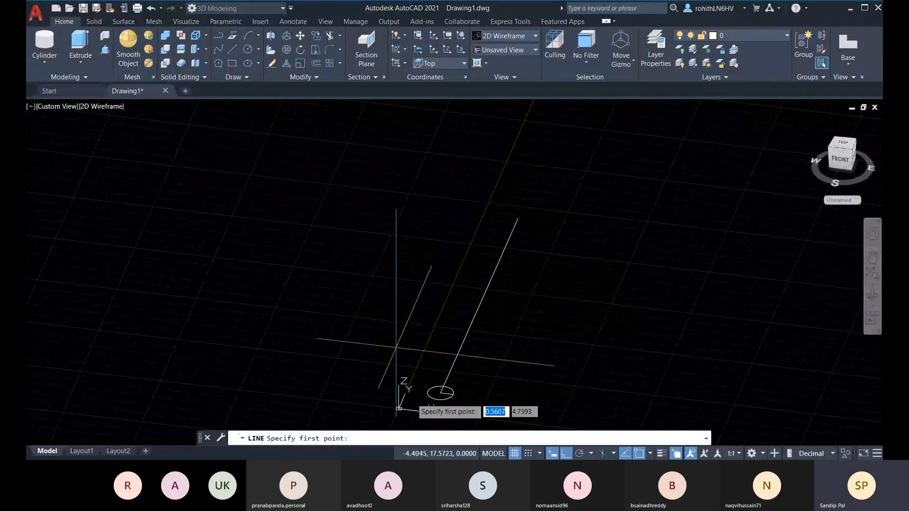
{"action": "left_click", "coordinate": [441, 393]}
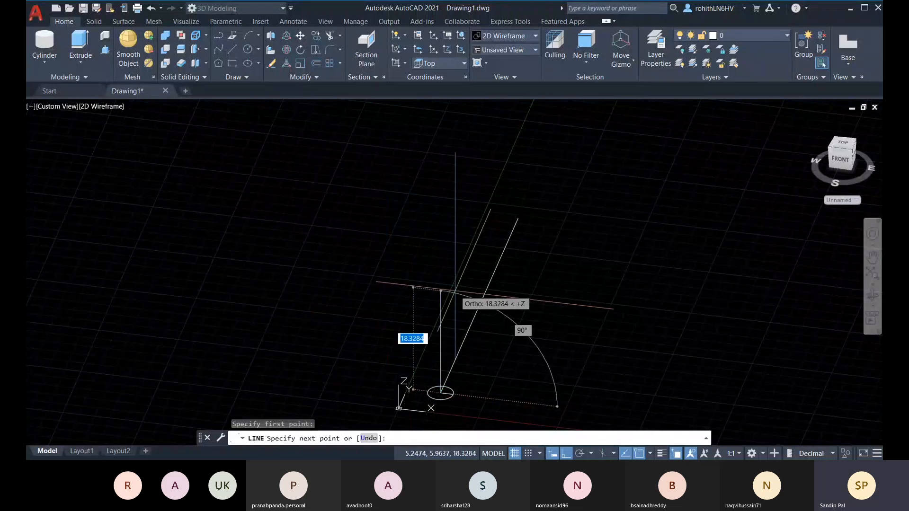
{"action": "type", "text": "5"}
{"action": "key", "text": "Return"}
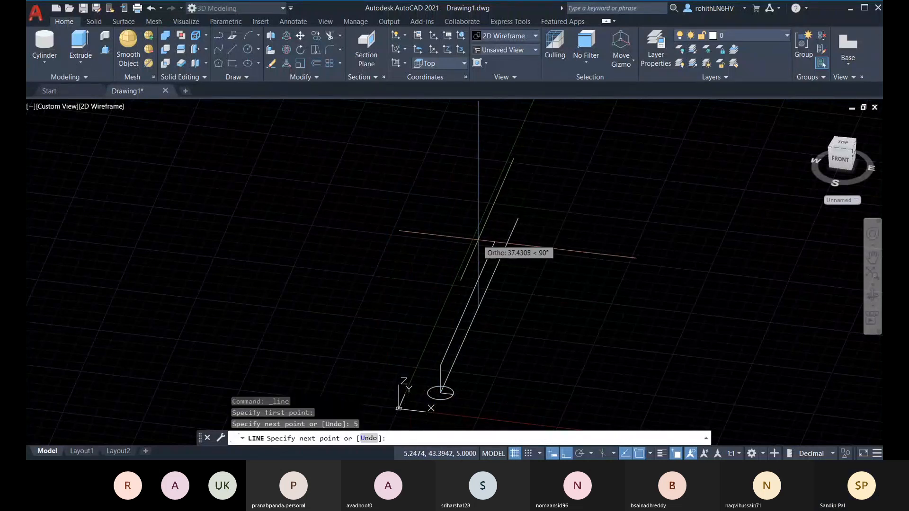
{"action": "middle_click_drag", "start_coordinate": [549, 204], "coordinate": [500, 208], "text": "shift"}
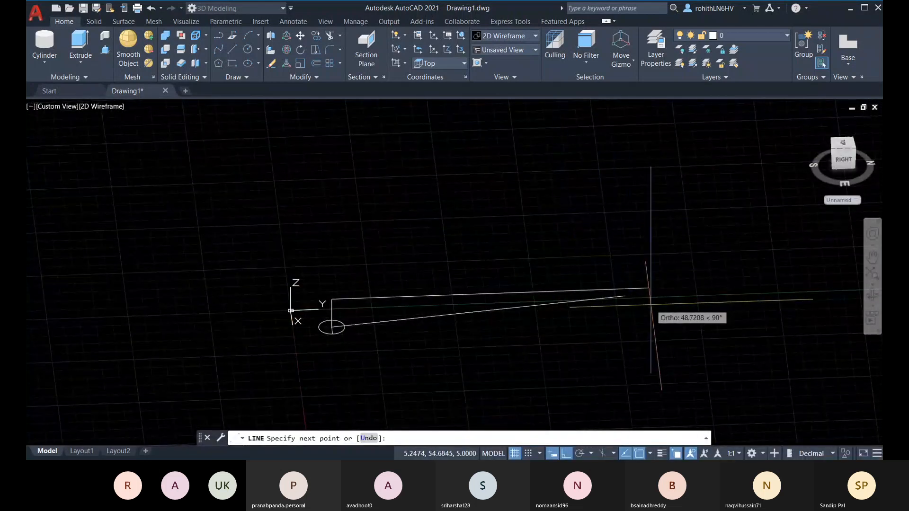
{"action": "key", "text": "Escape"}
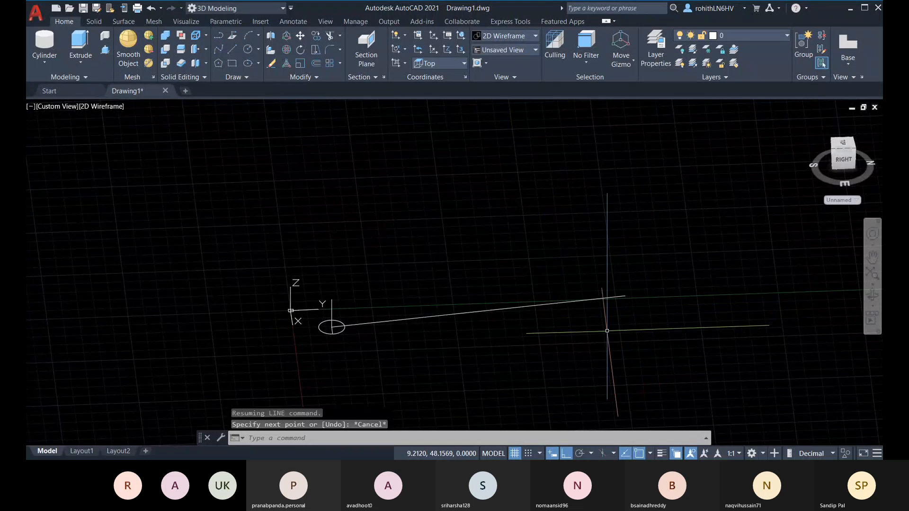
{"action": "middle_click_drag", "start_coordinate": [603, 305], "coordinate": [739, 265], "text": "shift"}
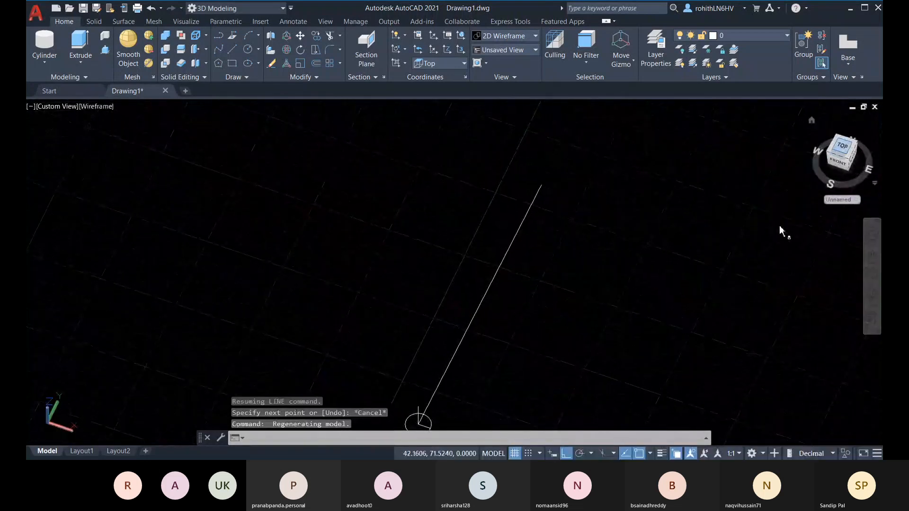
Switch to the Top view and delete the long slanted line
{"action": "left_click", "coordinate": [842, 147]}
{"action": "middle_click_drag", "start_coordinate": [445, 319], "coordinate": [454, 380]}
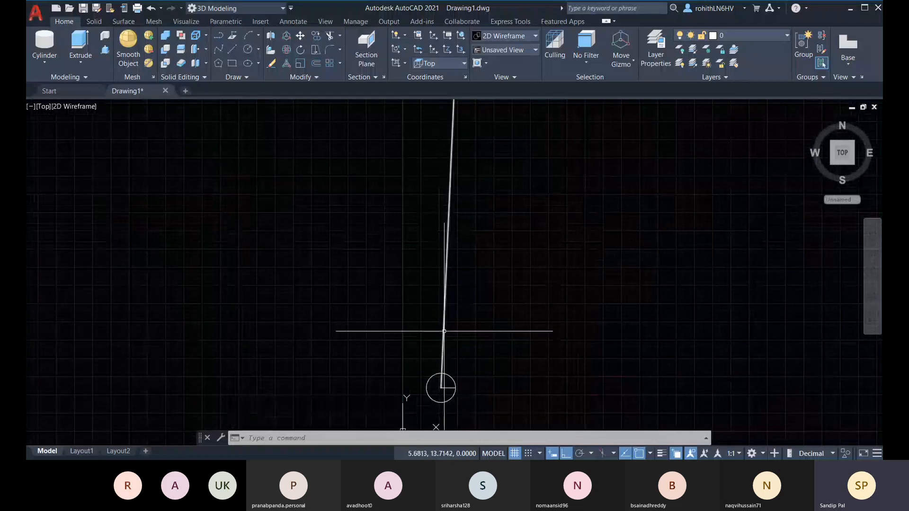
{"action": "middle_click_drag", "start_coordinate": [448, 320], "coordinate": [435, 364]}
{"action": "left_click", "coordinate": [435, 352]}
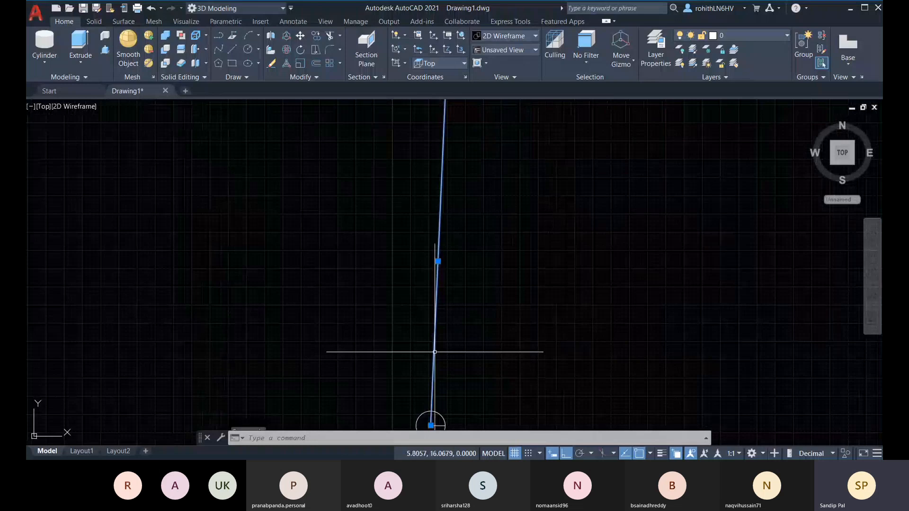
{"action": "key", "text": "Delete"}
{"action": "middle_click_drag", "start_coordinate": [518, 363], "coordinate": [520, 311]}
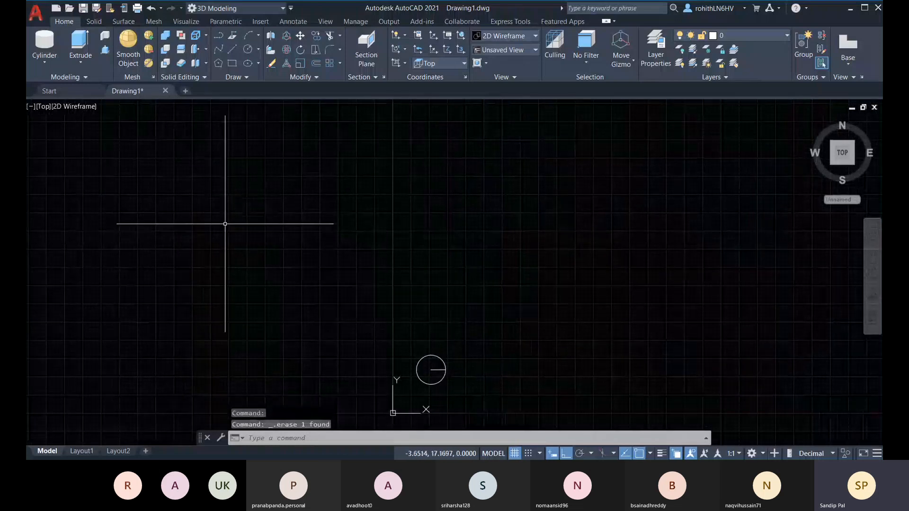
Start a line from the circle's centre with Ortho, length 7 and angle 0, then cancel it
{"action": "left_click", "coordinate": [230, 56]}
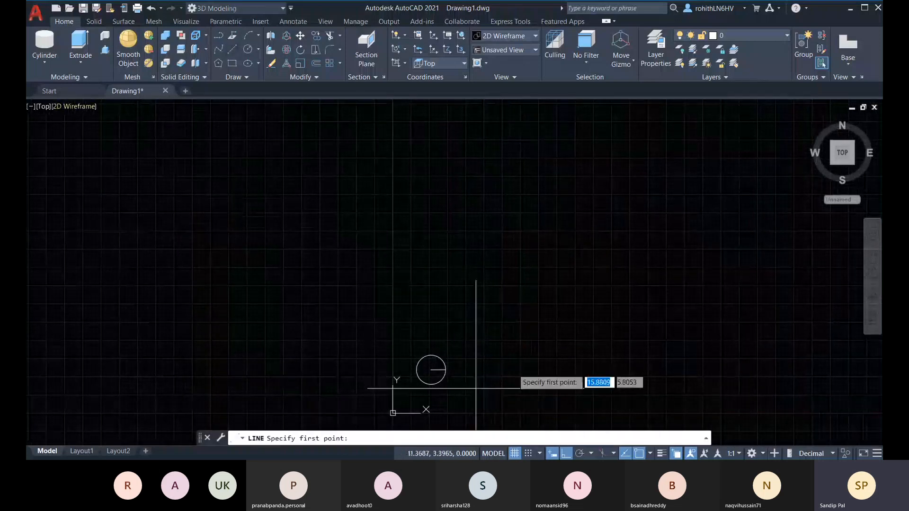
{"action": "middle_click_drag", "start_coordinate": [476, 379], "coordinate": [416, 311], "text": "shift"}
{"action": "scroll", "coordinate": [382, 294], "scroll_direction": "up", "scroll_amount": 3}
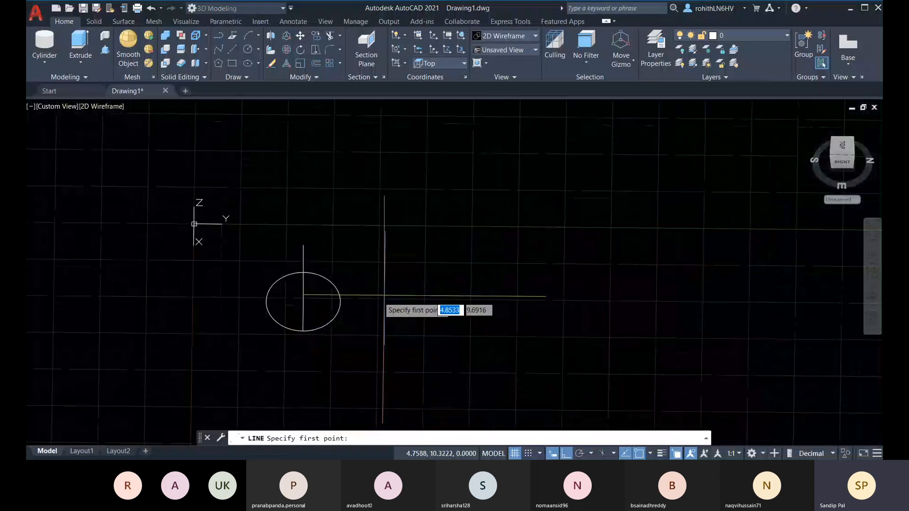
{"action": "left_click", "coordinate": [303, 296]}
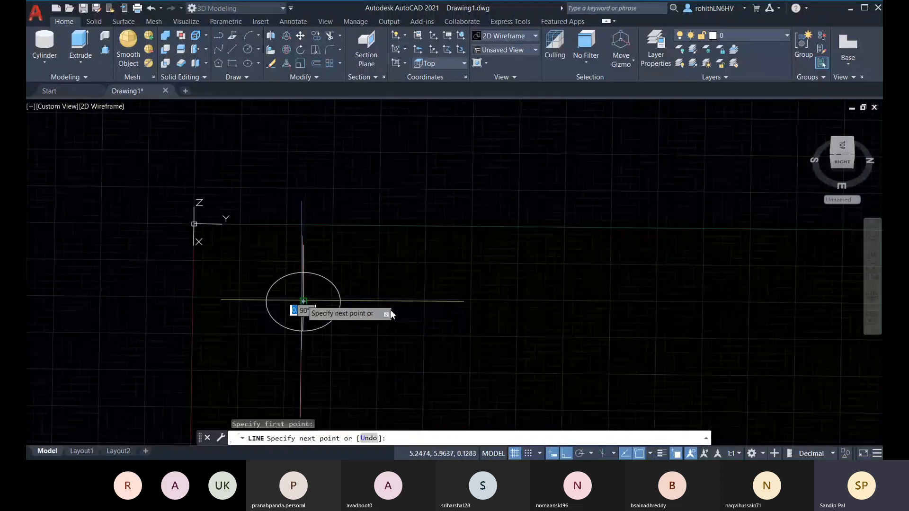
{"action": "middle_click_drag", "start_coordinate": [386, 303], "coordinate": [483, 258], "text": "shift"}
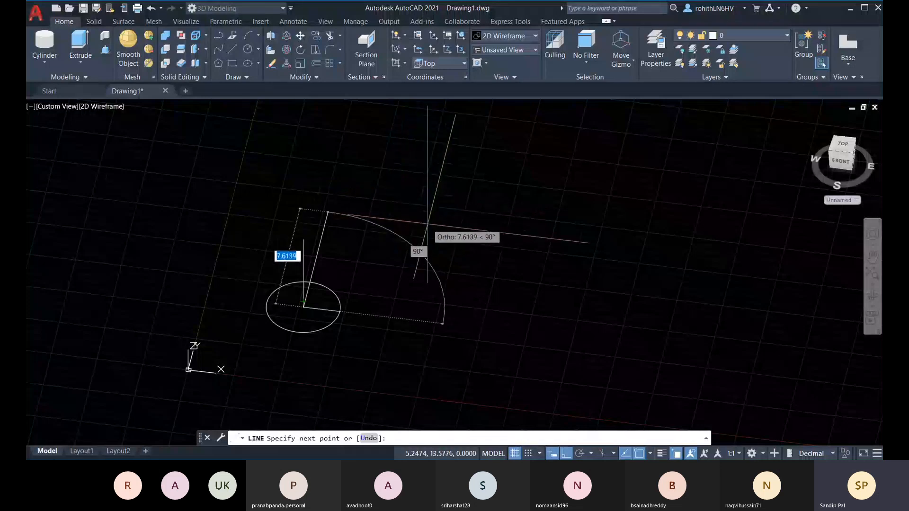
{"action": "key", "text": "F8"}
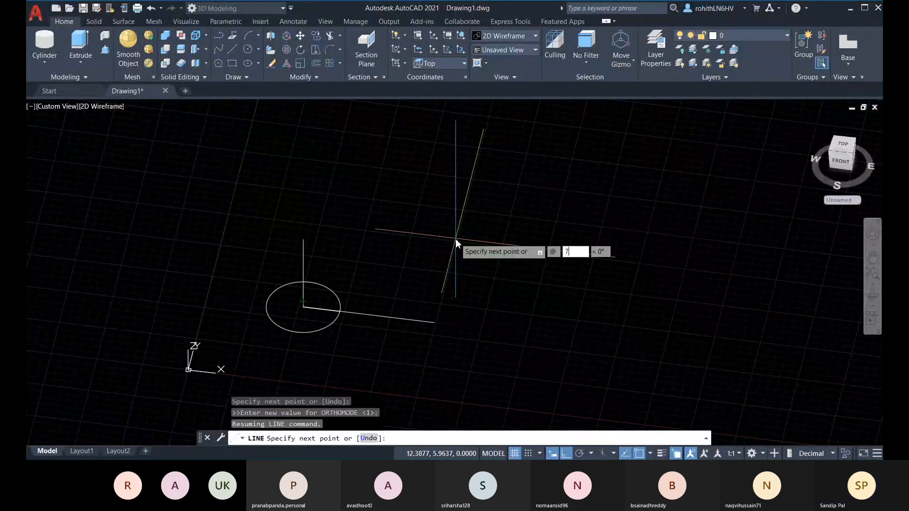
{"action": "key", "text": "Tab"}
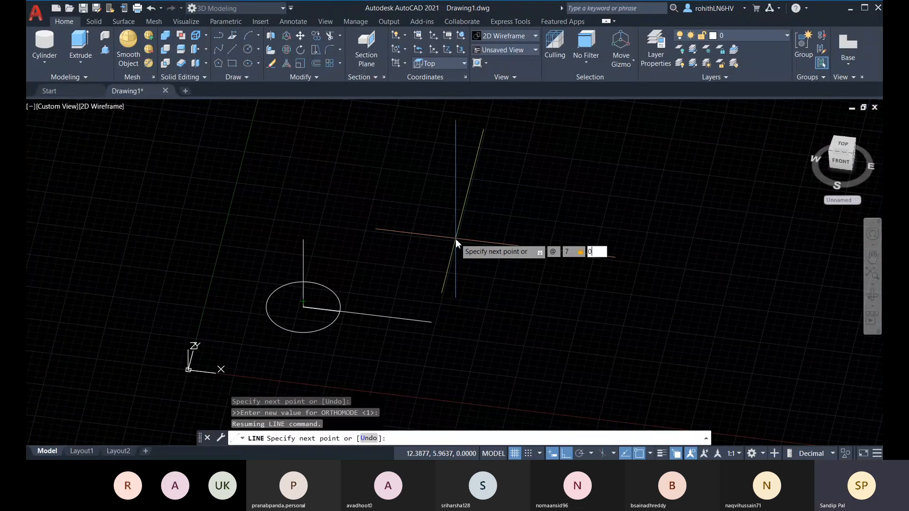
{"action": "key", "text": "Tab"}
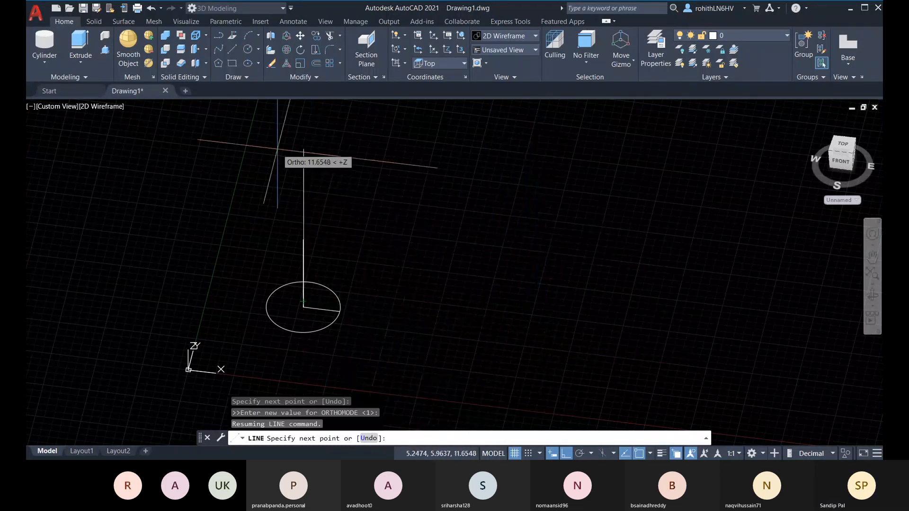
{"action": "key", "text": "Escape"}
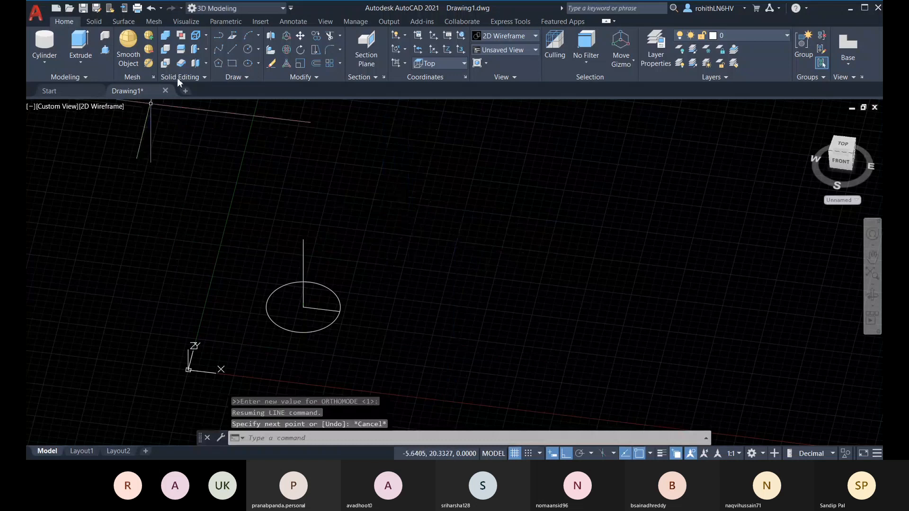
Draw a line from the circle's centre to relative point @7,0,2
{"action": "left_click", "coordinate": [232, 49]}
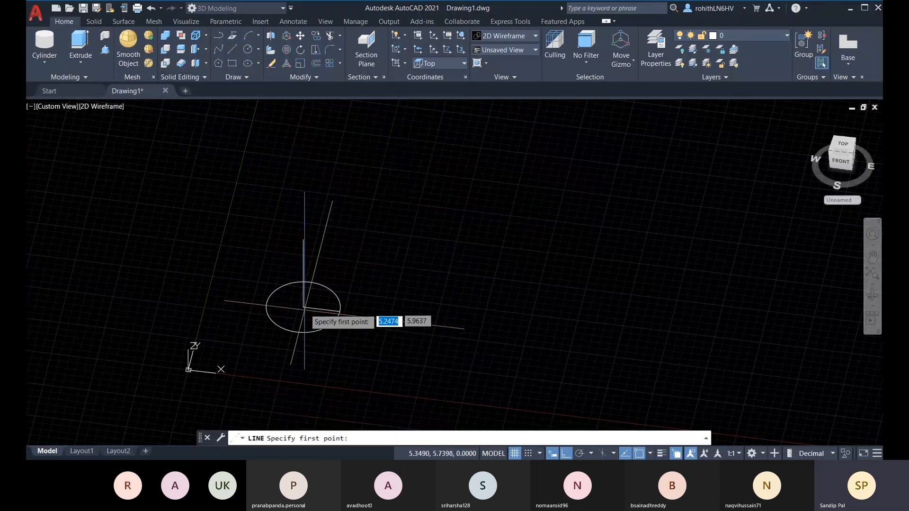
{"action": "left_click", "coordinate": [304, 307]}
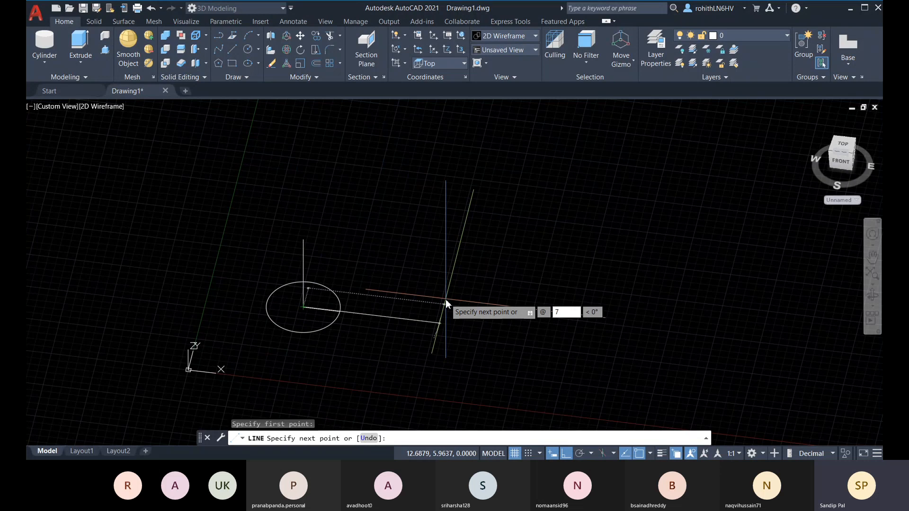
{"action": "type", "text": "7"}
{"action": "key", "text": "Tab"}
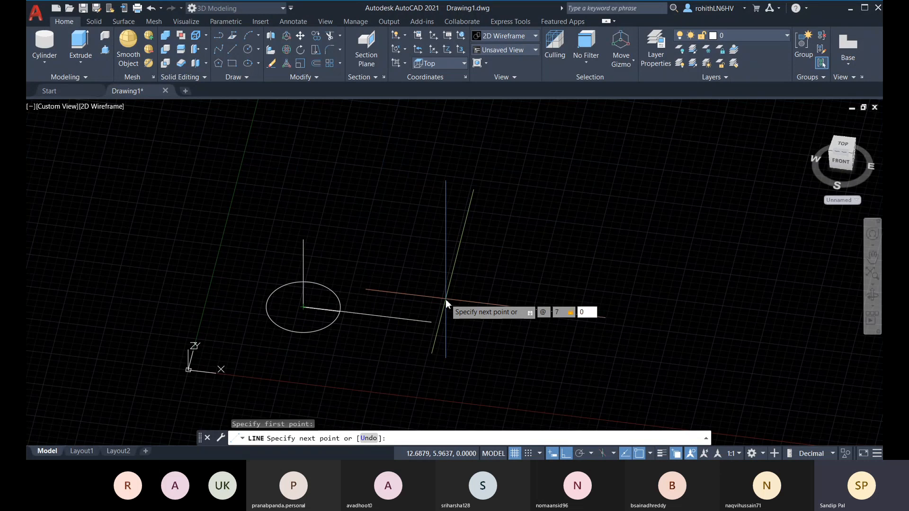
{"action": "key", "text": "Tab"}
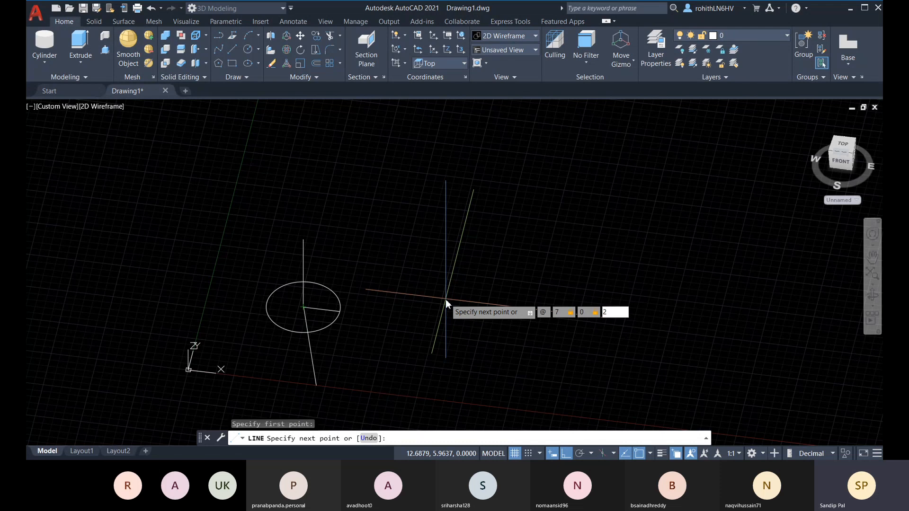
{"action": "type", "text": "2"}
{"action": "key", "text": "Return"}
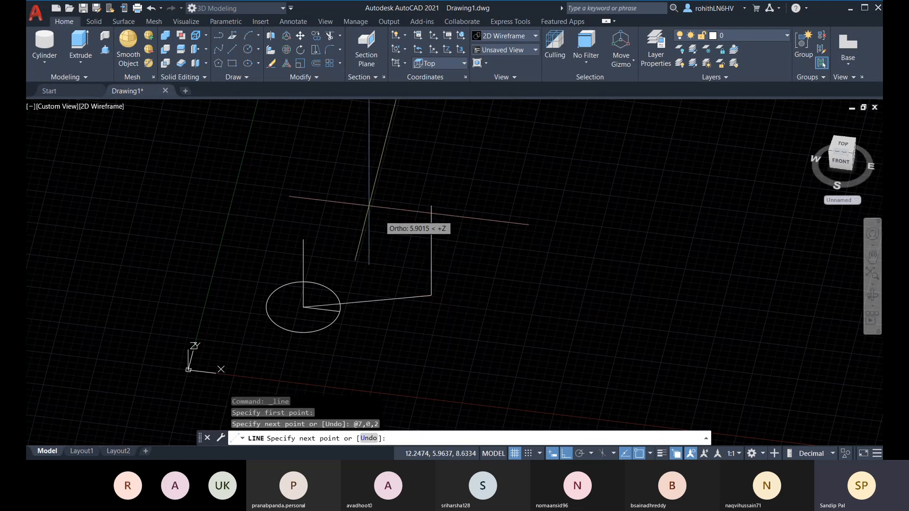
{"action": "middle_click_drag", "start_coordinate": [497, 303], "coordinate": [367, 332], "text": "shift"}
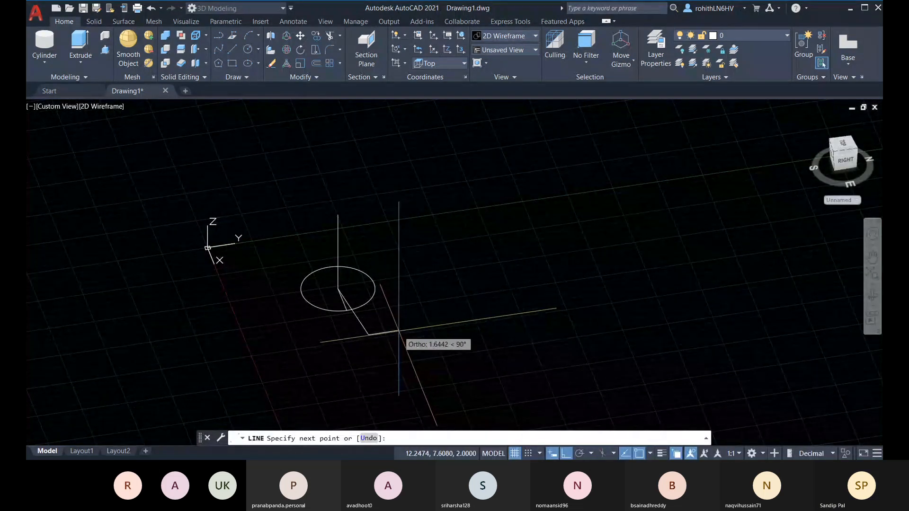
{"action": "key", "text": "Escape"}
{"action": "middle_click_drag", "start_coordinate": [399, 330], "coordinate": [372, 302], "text": "shift"}
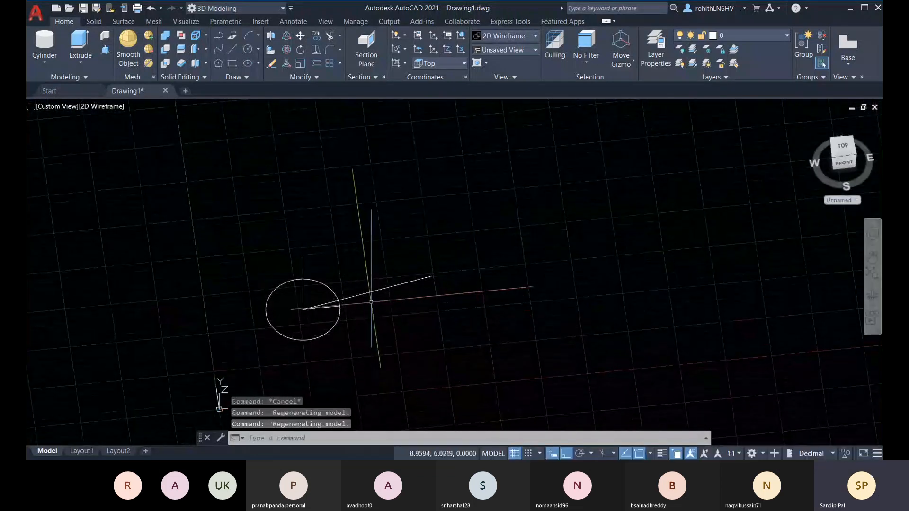
{"action": "scroll", "coordinate": [371, 302], "scroll_direction": "up", "scroll_amount": 4}
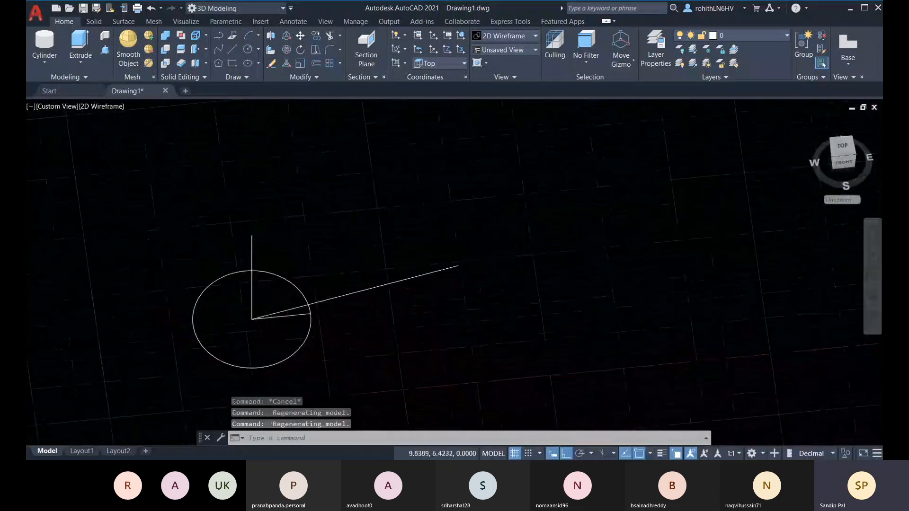
From the circle's centre, draw a 7-unit segment along X, then a 2-unit vertical segment with Ortho
{"action": "left_click", "coordinate": [847, 150]}
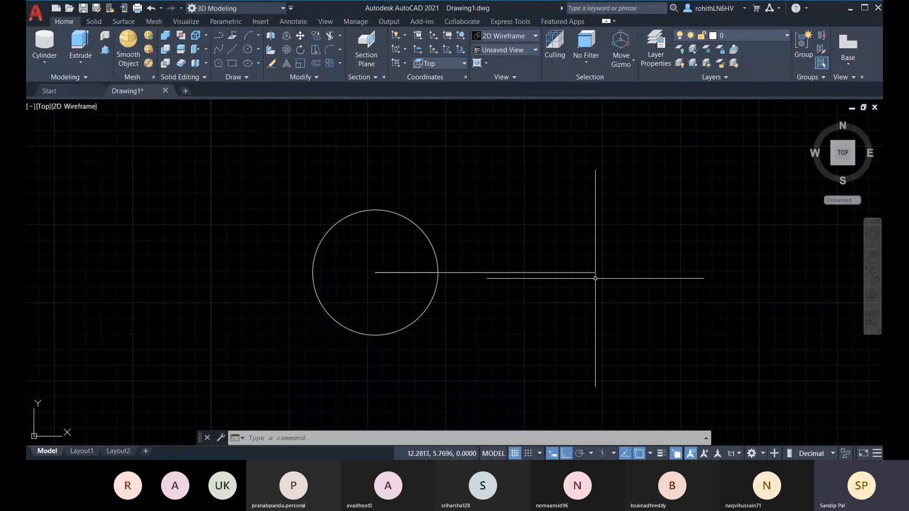
{"action": "middle_click_drag", "start_coordinate": [594, 241], "coordinate": [601, 171], "text": "shift"}
{"action": "middle_click_drag", "start_coordinate": [532, 260], "coordinate": [534, 325], "text": "shift"}
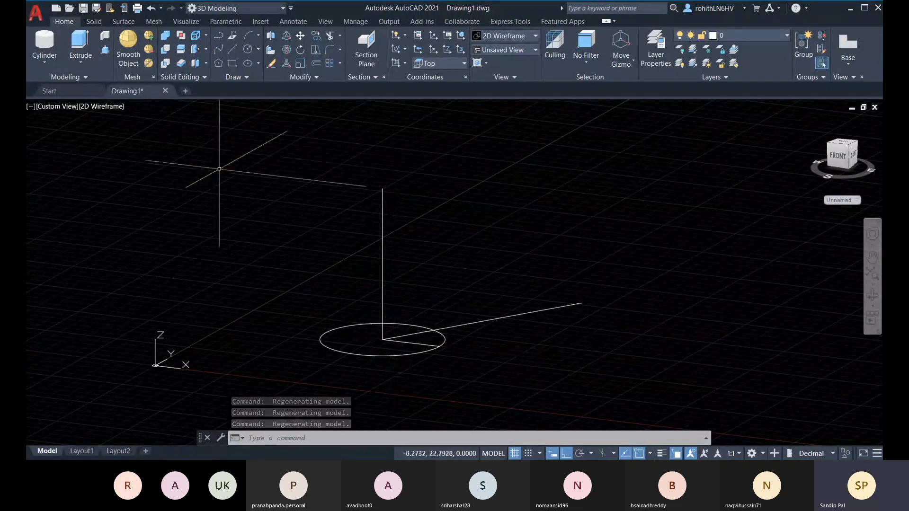
{"action": "left_click", "coordinate": [231, 49]}
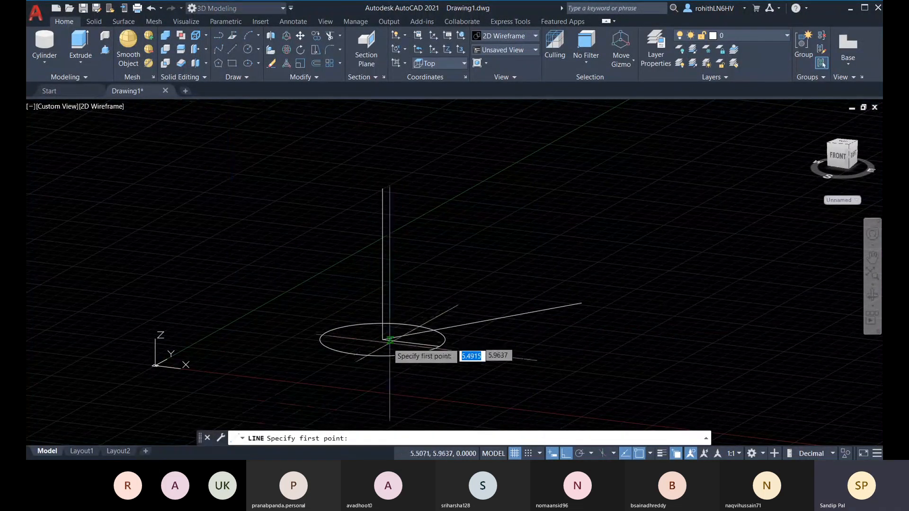
{"action": "left_click", "coordinate": [383, 339]}
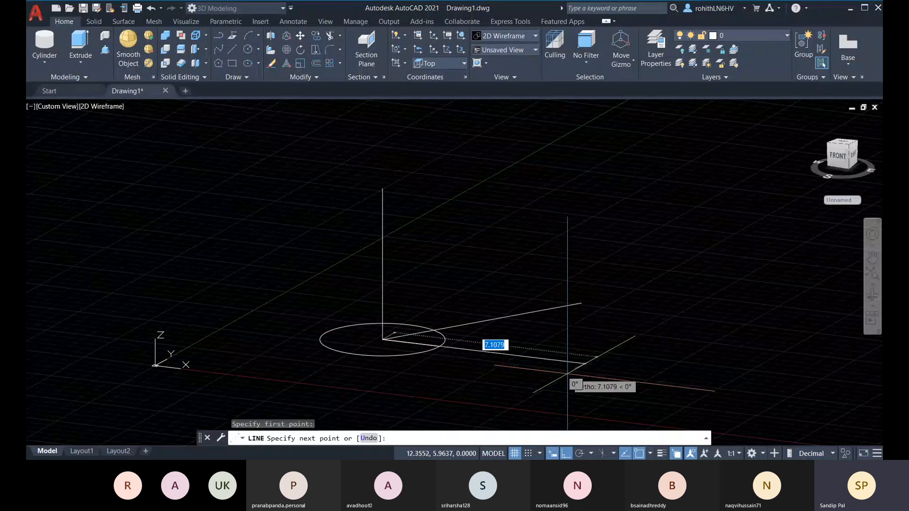
{"action": "type", "text": "7"}
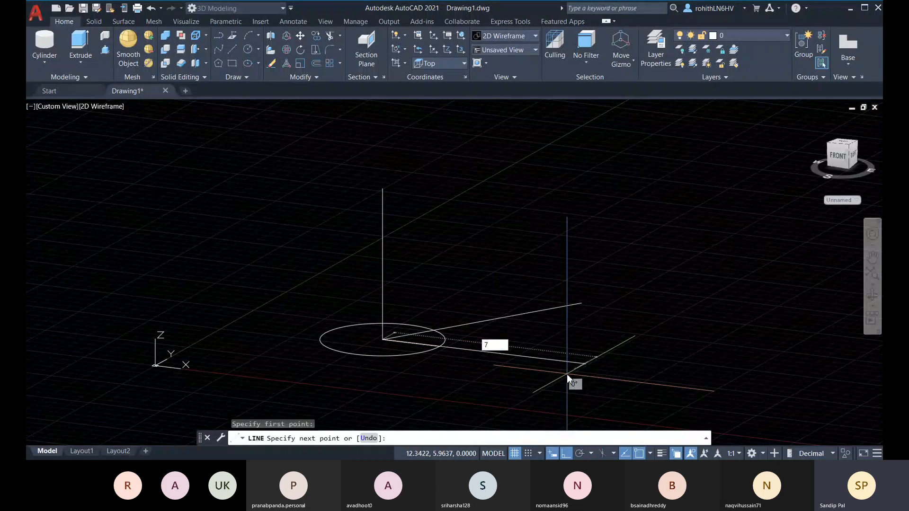
{"action": "key", "text": "Return"}
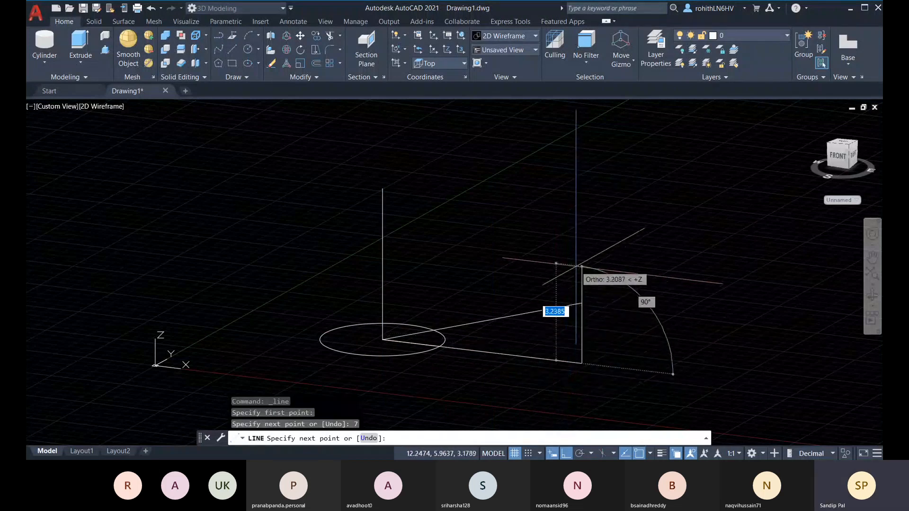
{"action": "key", "text": "Return"}
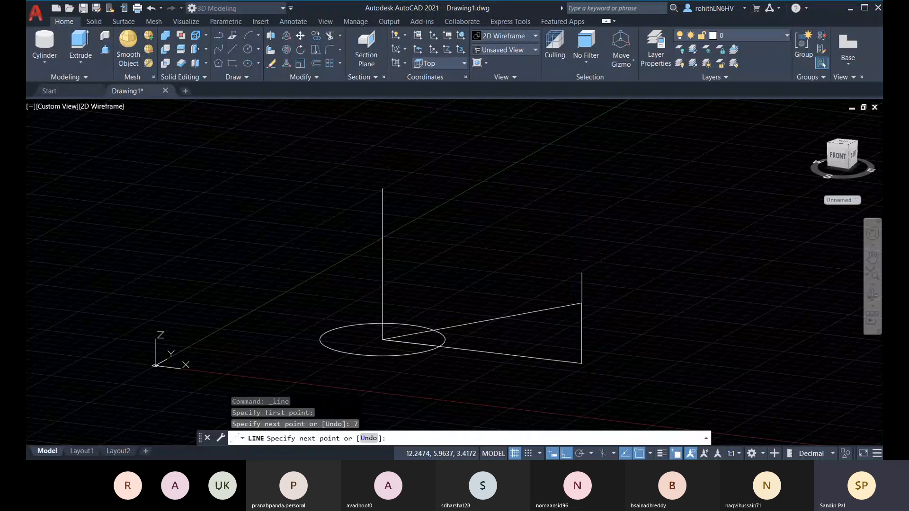
{"action": "key", "text": "Escape"}
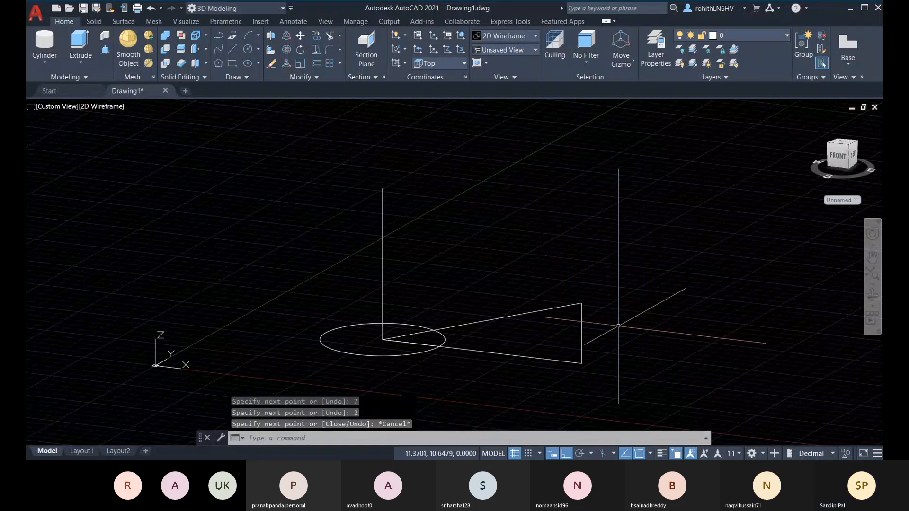
{"action": "middle_click_drag", "start_coordinate": [630, 325], "coordinate": [696, 380], "text": "shift"}
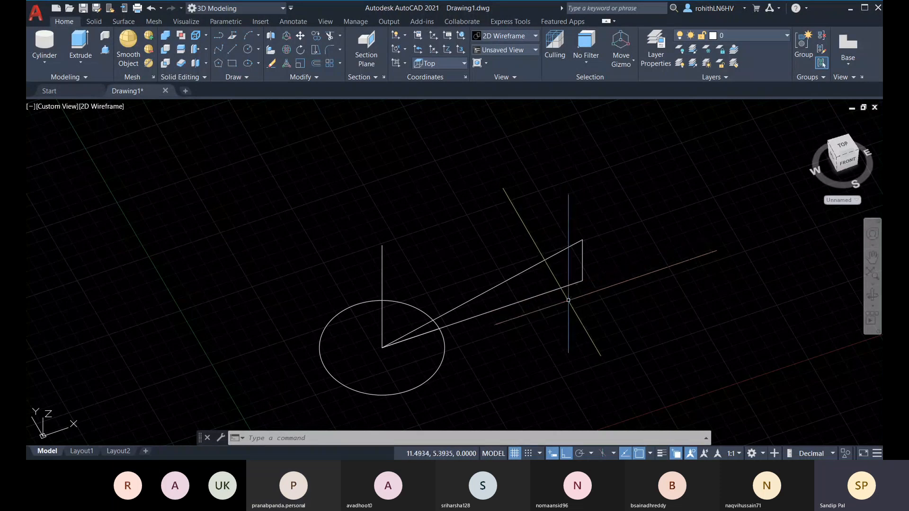
Crossing-select the three triangle lines beside the circle and erase them
{"action": "left_click", "coordinate": [616, 311]}
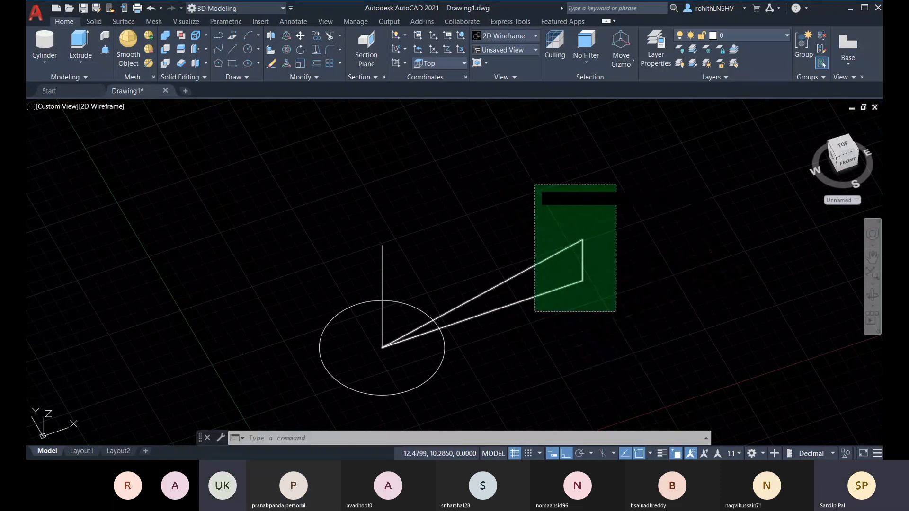
{"action": "left_click", "coordinate": [536, 186]}
{"action": "key", "text": "Delete"}
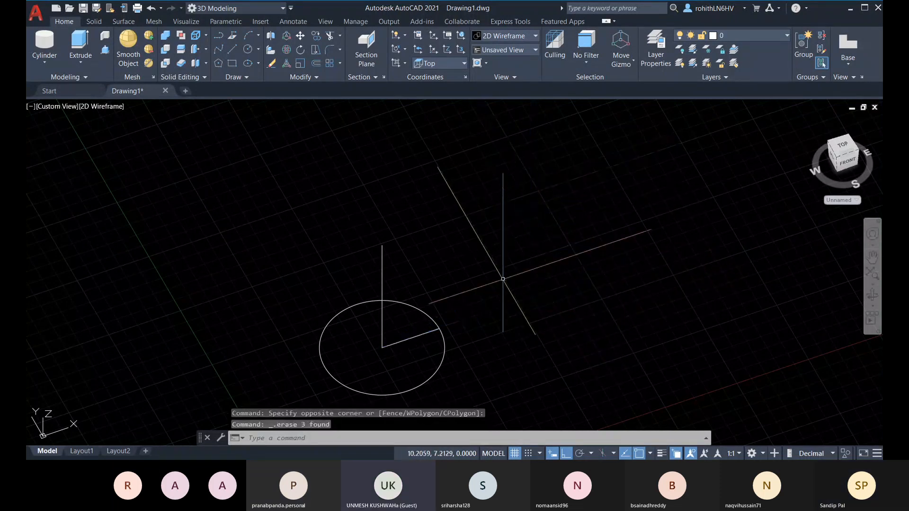
{"action": "left_click", "coordinate": [497, 360]}
{"action": "left_click", "coordinate": [625, 287]}
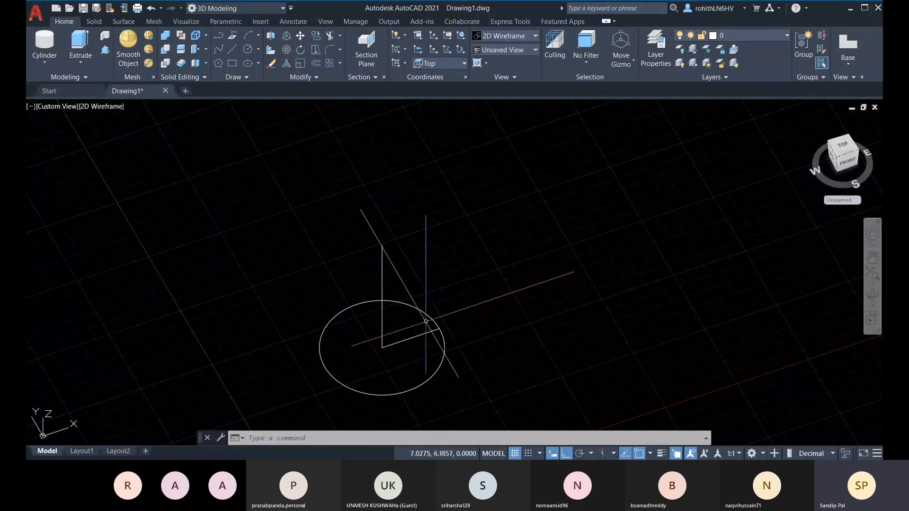
Select the circle and pick its centre grip, leaving the circle unchanged
{"action": "left_click", "coordinate": [425, 313]}
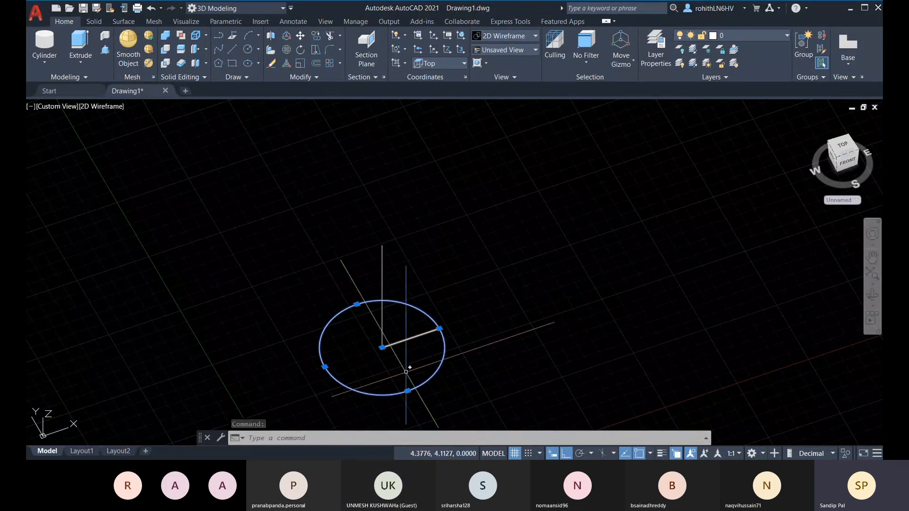
{"action": "left_click", "coordinate": [382, 348]}
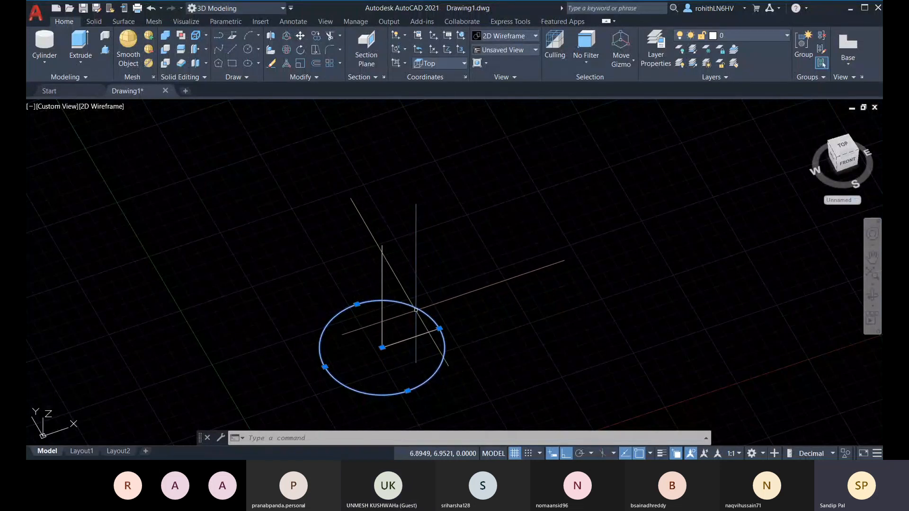
{"action": "left_click", "coordinate": [440, 326]}
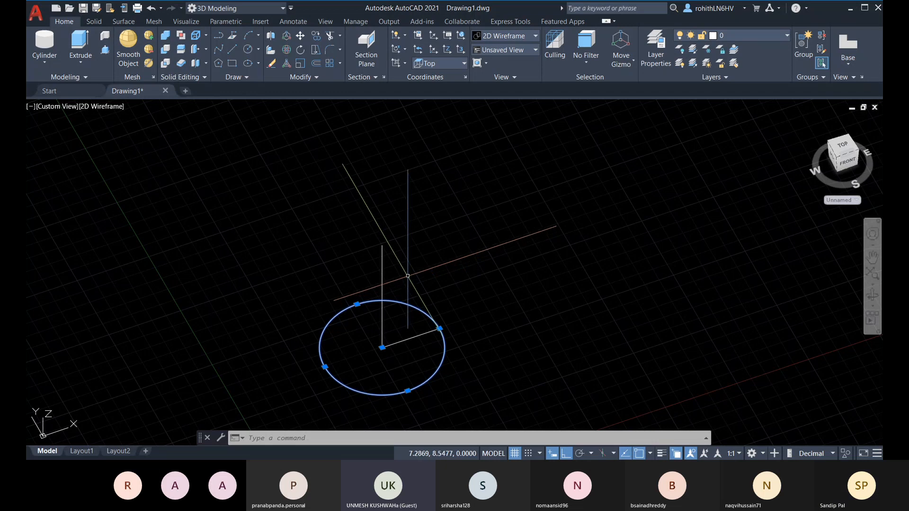
Crossing-select the leftover vertical and angled lines and erase them
{"action": "key", "text": "Escape"}
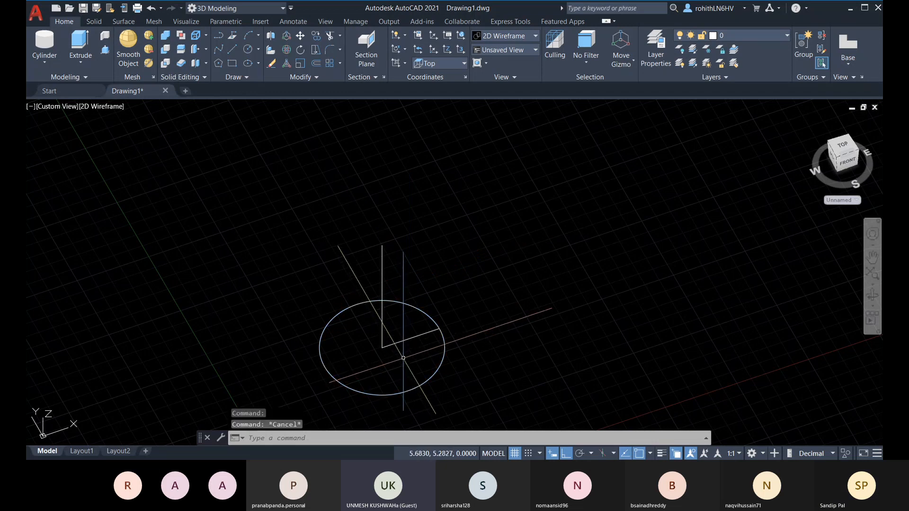
{"action": "left_click", "coordinate": [403, 358]}
{"action": "left_click", "coordinate": [363, 327]}
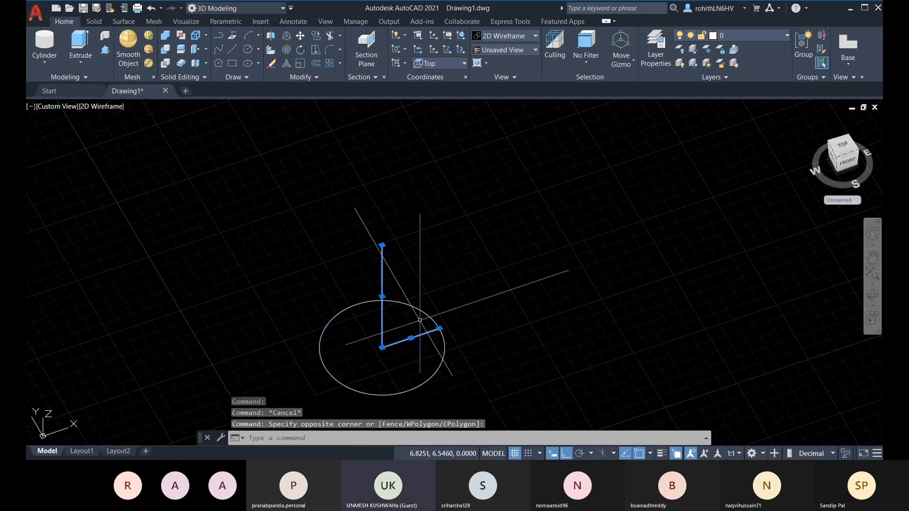
{"action": "key", "text": "Delete"}
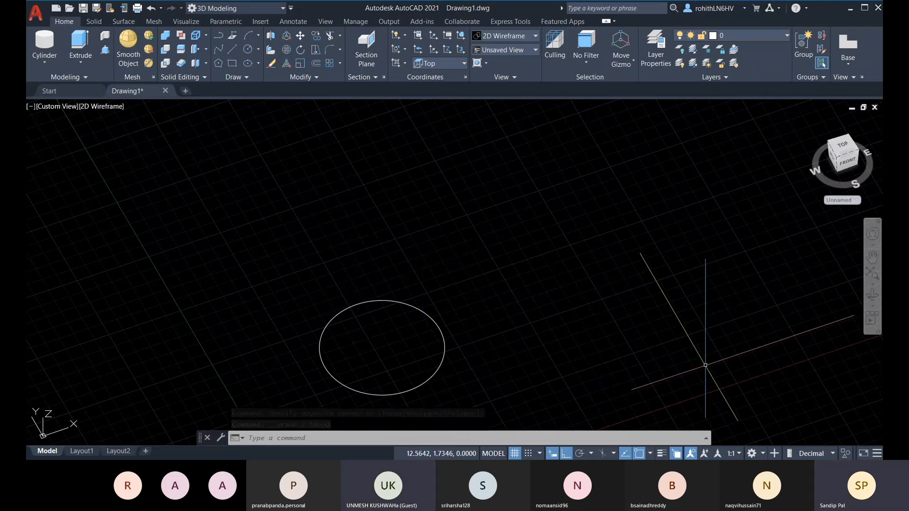
{"action": "middle_click_drag", "start_coordinate": [428, 382], "coordinate": [434, 366]}
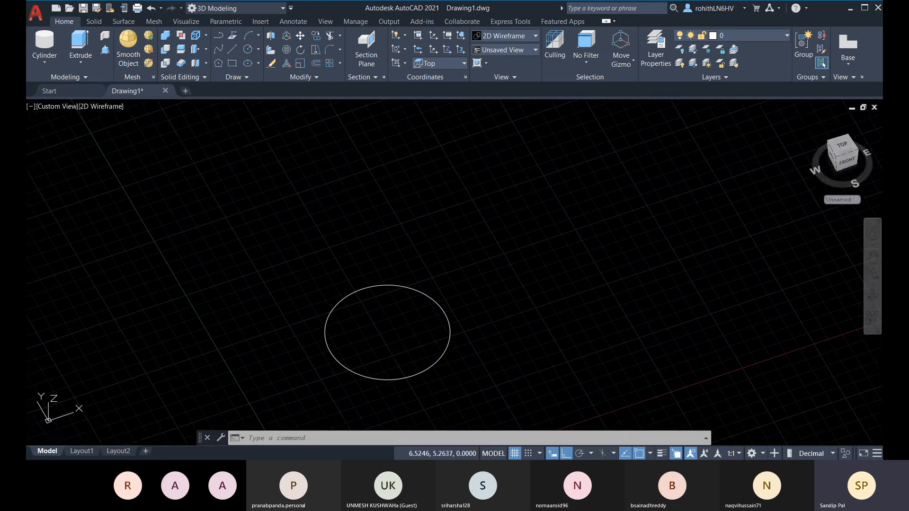
Delete the selected objects and orbit so the lone circle appears at a flatter, lower angle
{"action": "key", "text": "Delete"}
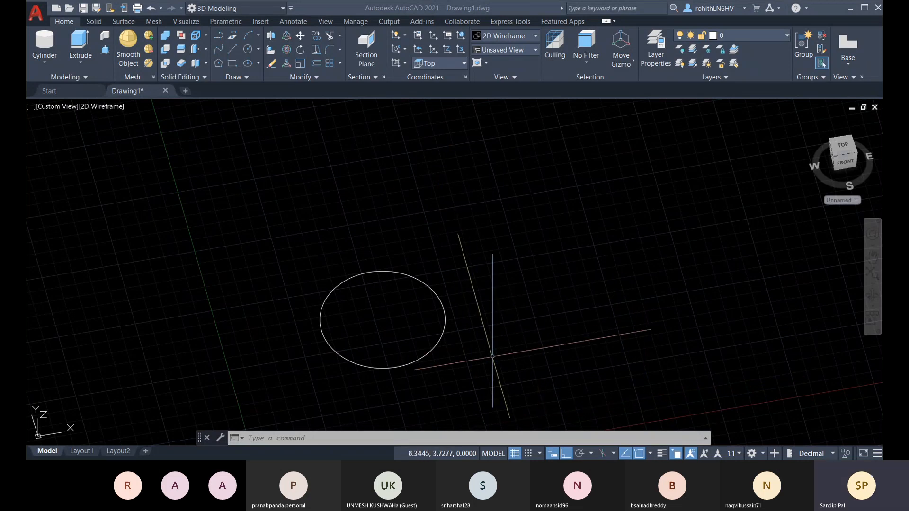
{"action": "middle_click_drag", "start_coordinate": [491, 348], "coordinate": [488, 297], "text": "shift"}
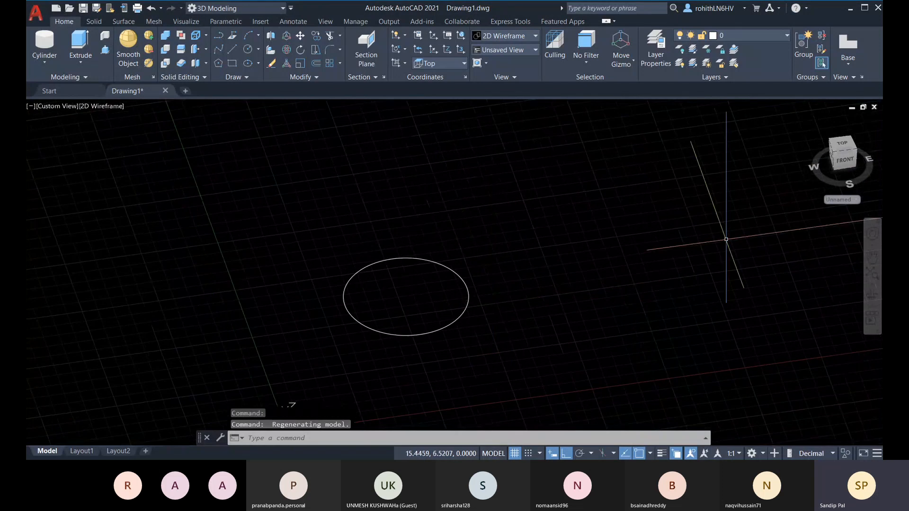
Cancel a started circle and orbit back to look down on the circle from above
{"action": "left_click", "coordinate": [248, 49]}
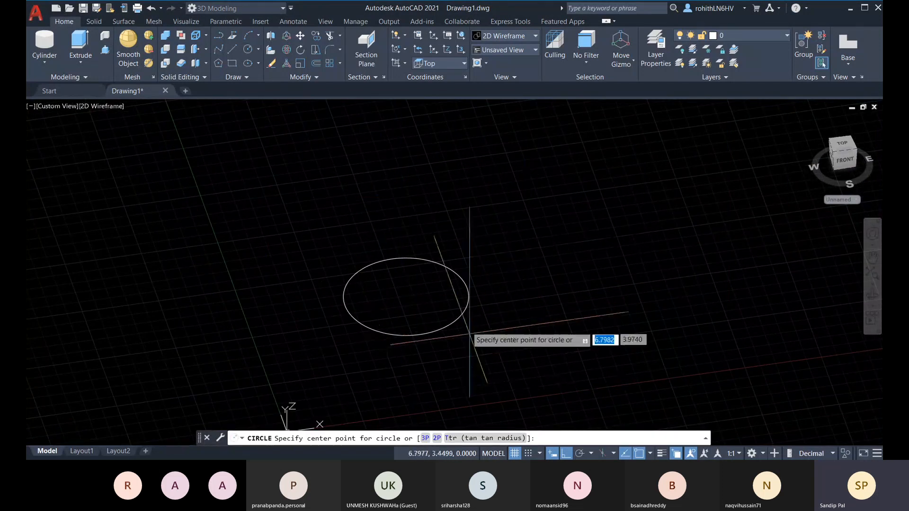
{"action": "key", "text": "Escape"}
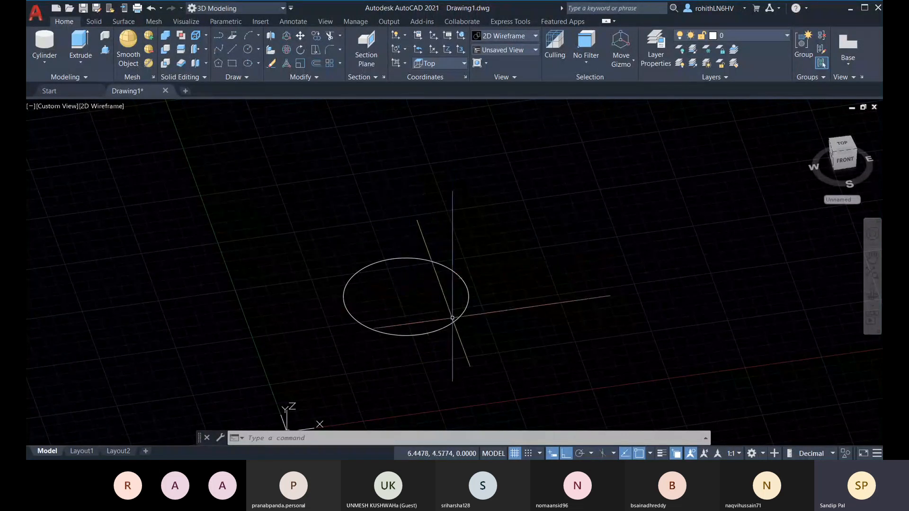
{"action": "middle_click_drag", "start_coordinate": [499, 289], "coordinate": [503, 311], "text": "shift"}
{"action": "key", "text": "Escape"}
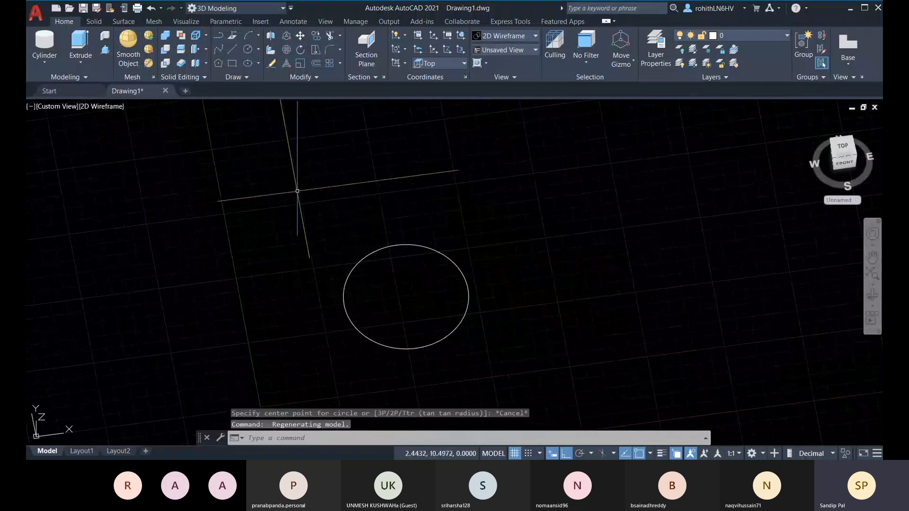
Draw a line of length 2 at 45° from the circle's centre to its edge
{"action": "left_click", "coordinate": [232, 49]}
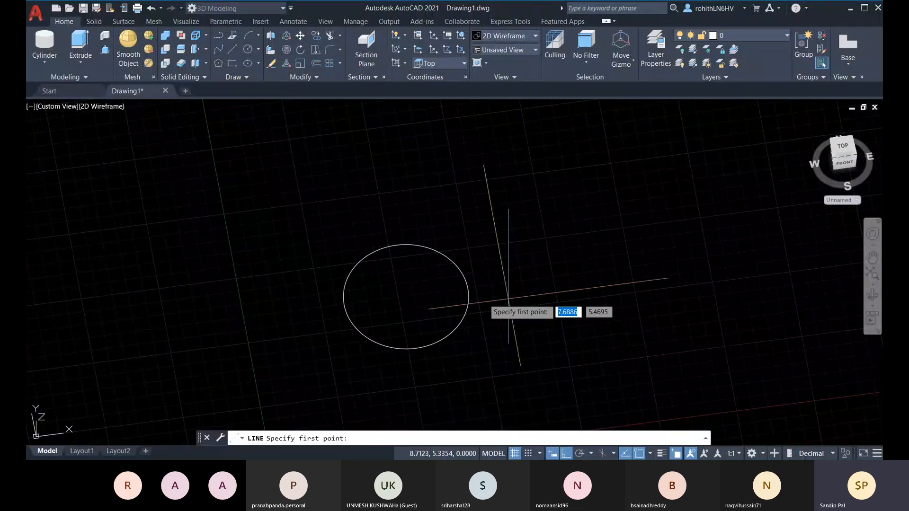
{"action": "left_click", "coordinate": [405, 297]}
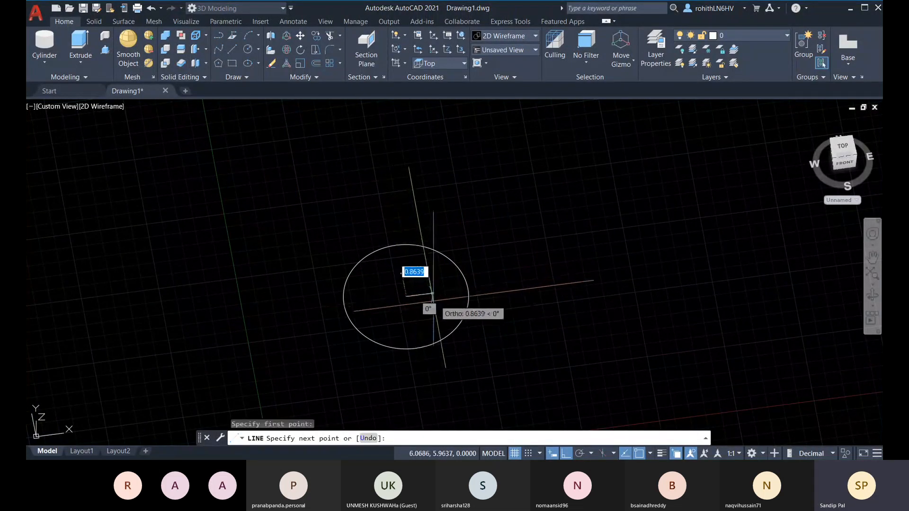
{"action": "middle_click_drag", "start_coordinate": [426, 306], "coordinate": [432, 246], "text": "shift"}
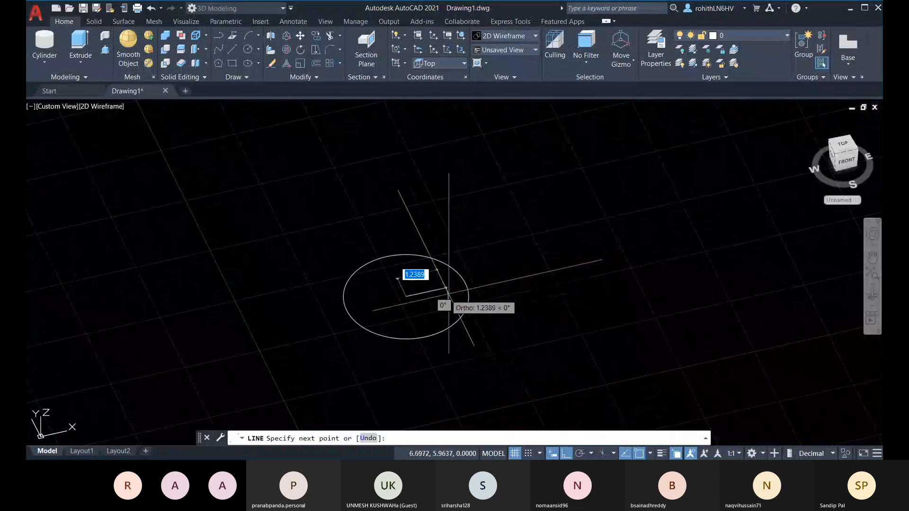
{"action": "scroll", "coordinate": [430, 300], "scroll_direction": "up", "scroll_amount": 2}
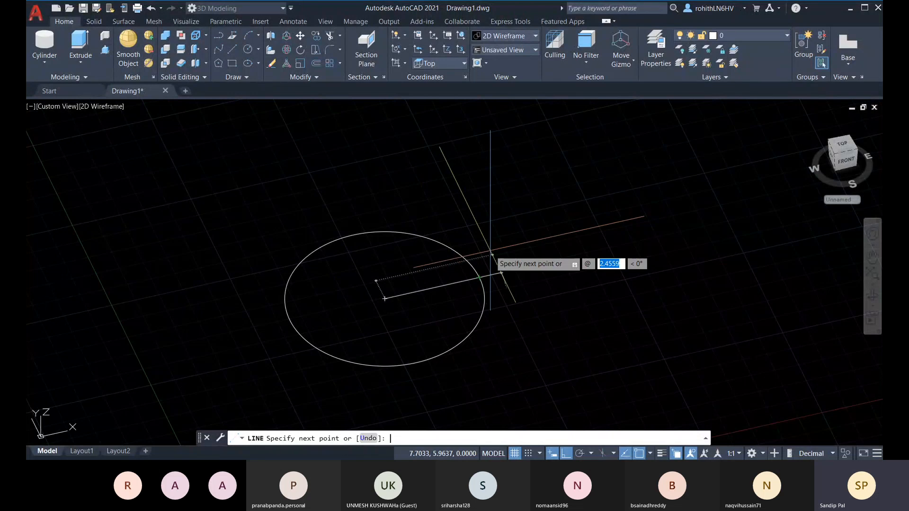
{"action": "type", "text": "2"}
{"action": "key", "text": "Tab"}
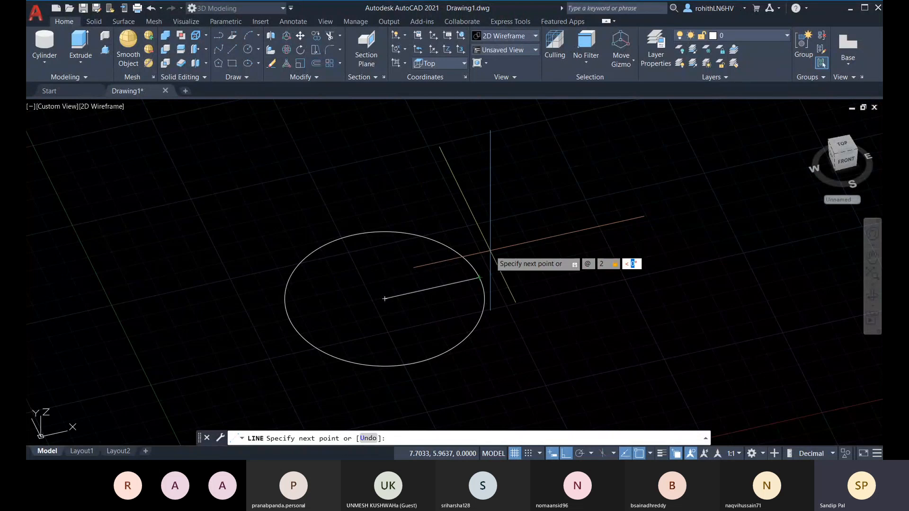
{"action": "type", "text": "45"}
{"action": "key", "text": "Return"}
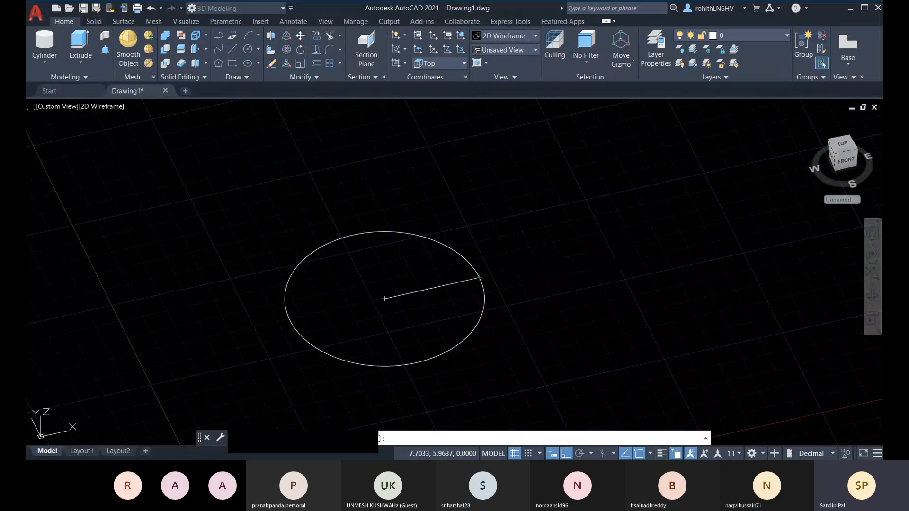
{"action": "key", "text": "Escape"}
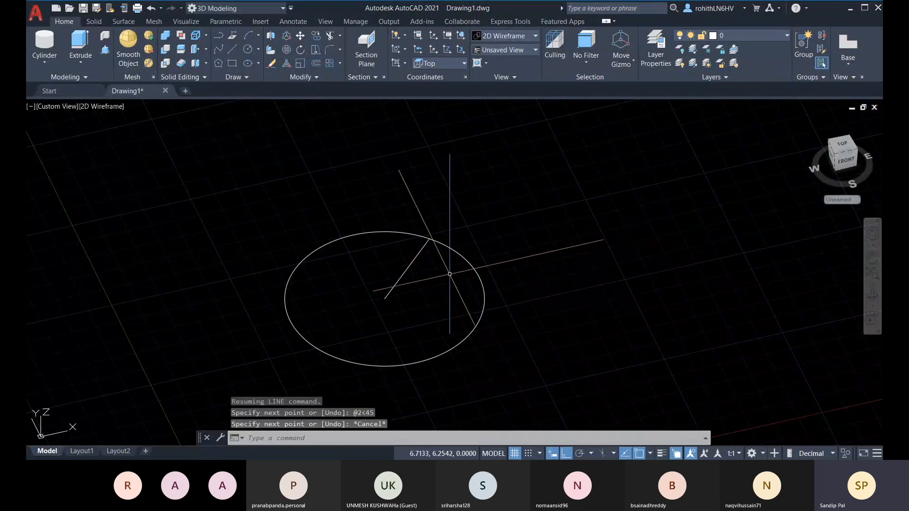
{"action": "middle_click_drag", "start_coordinate": [441, 260], "coordinate": [420, 279], "text": "shift"}
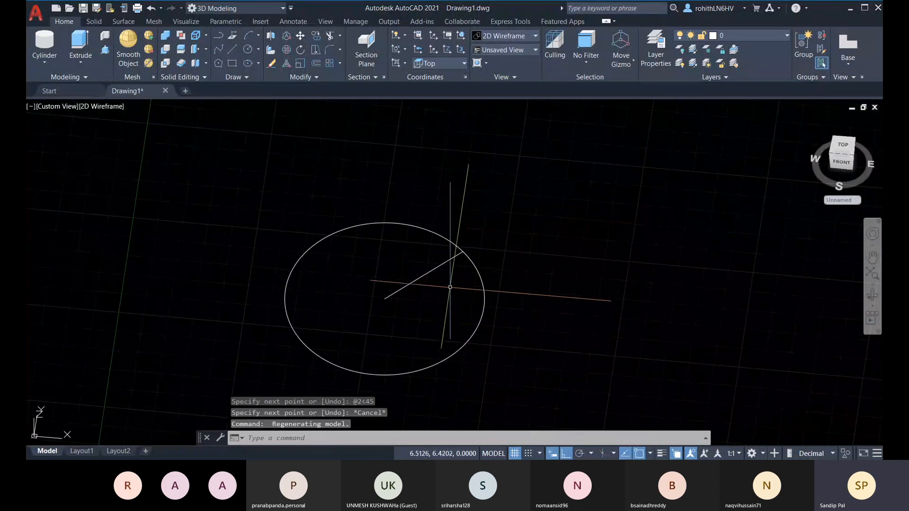
{"action": "middle_click_drag", "start_coordinate": [447, 266], "coordinate": [434, 199], "text": "shift"}
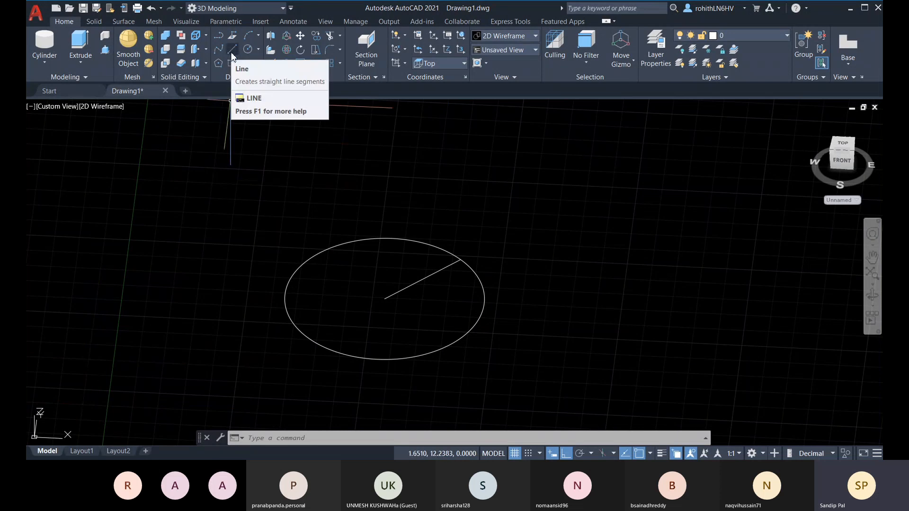
Draw another line from the circle's centre with @2<45<90, producing a vertical segment
{"action": "left_click", "coordinate": [428, 277]}
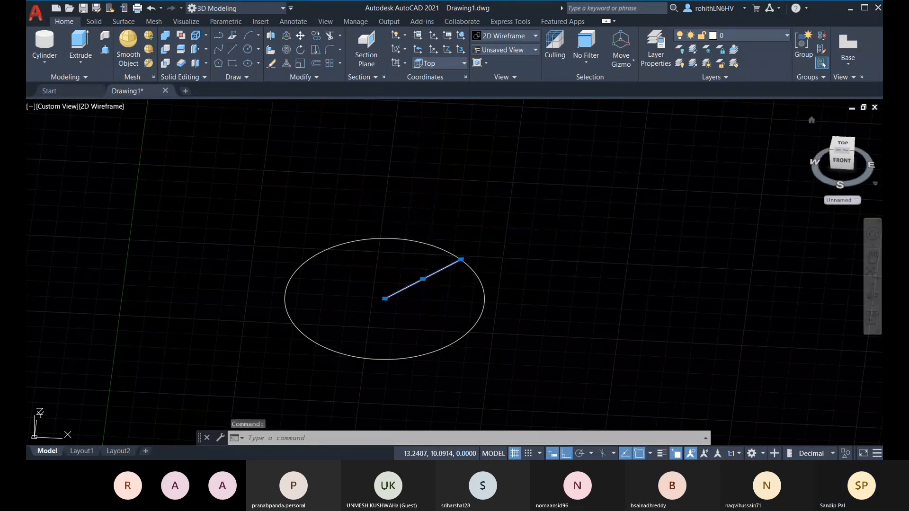
{"action": "mouse_move", "coordinate": [462, 260]}
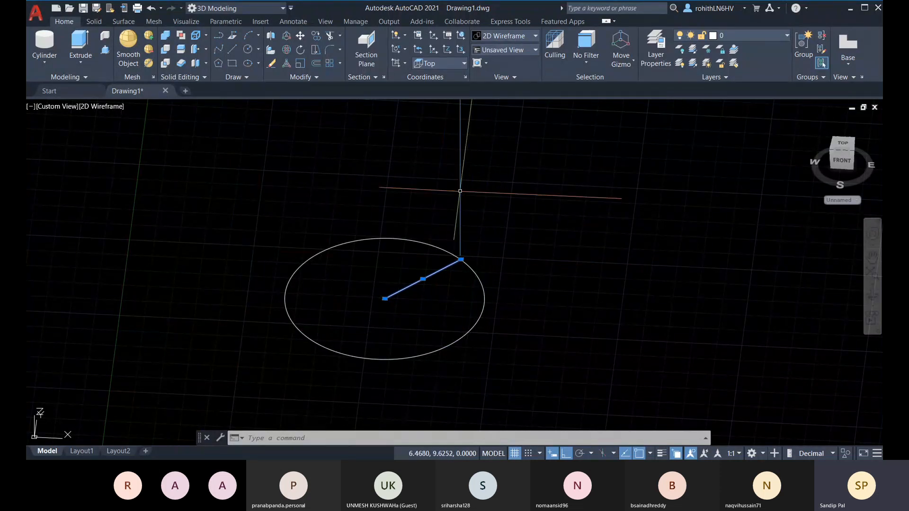
{"action": "left_click", "coordinate": [229, 50]}
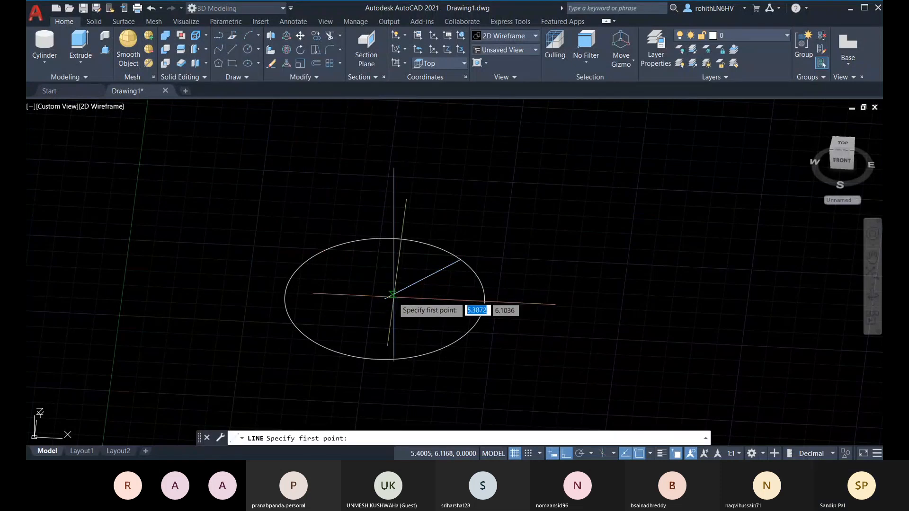
{"action": "left_click", "coordinate": [386, 298]}
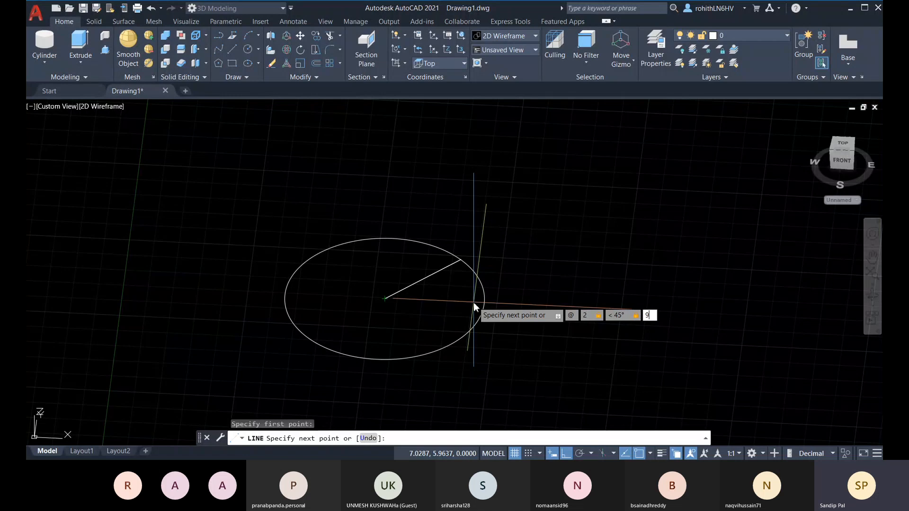
{"action": "key", "text": "BackSpace"}
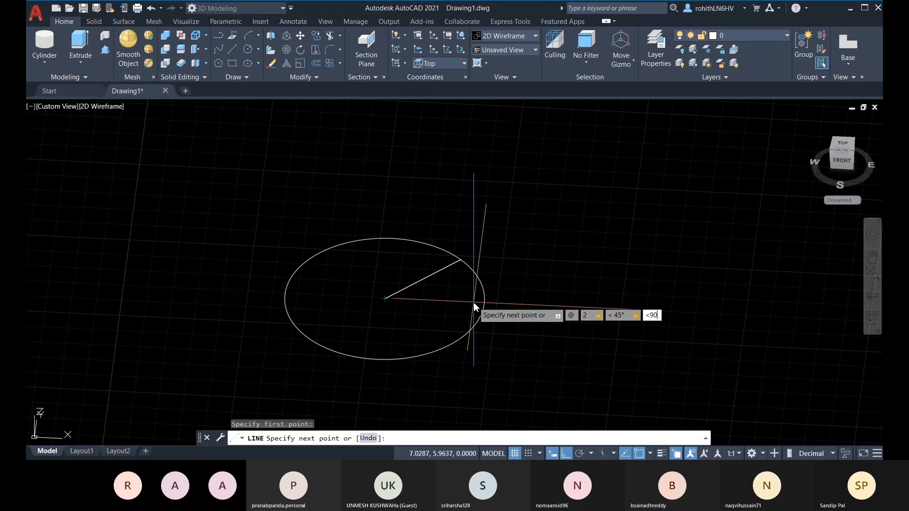
{"action": "key", "text": "Return"}
{"action": "key", "text": "Escape"}
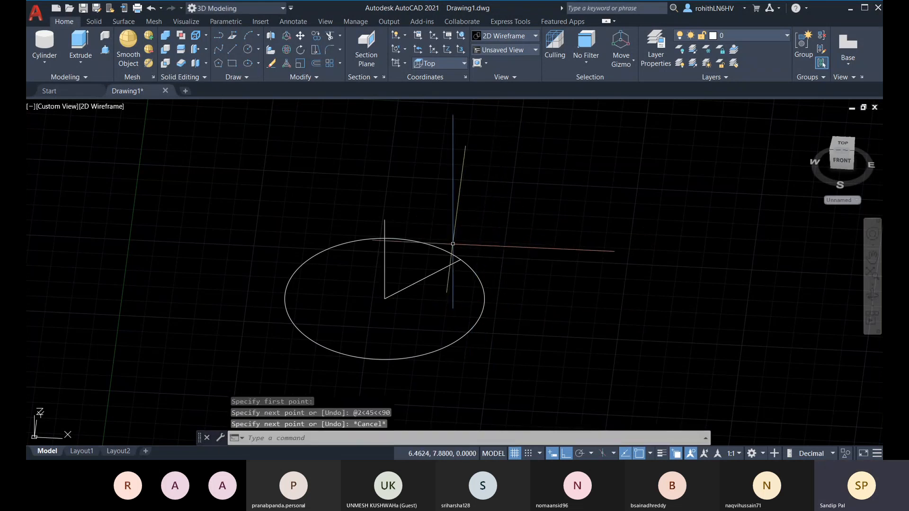
Orbit to nearly straight down and erase the stray vertical line
{"action": "middle_click_drag", "start_coordinate": [494, 290], "coordinate": [520, 343], "text": "shift"}
{"action": "middle_click_drag", "start_coordinate": [418, 280], "coordinate": [386, 223], "text": "shift"}
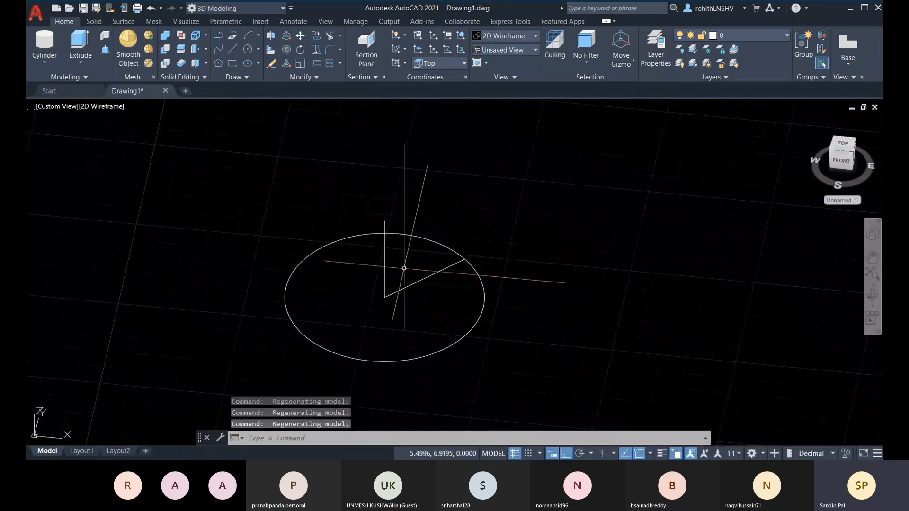
{"action": "key", "text": "Delete"}
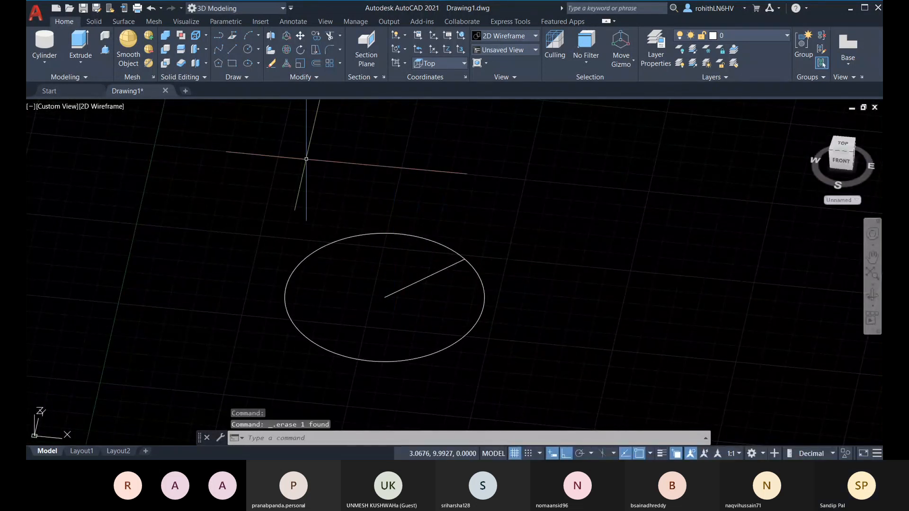
Draw a 2-unit line from the circle's centre using @2<45<30, then orbit to see it in 3D
{"action": "left_click", "coordinate": [232, 49]}
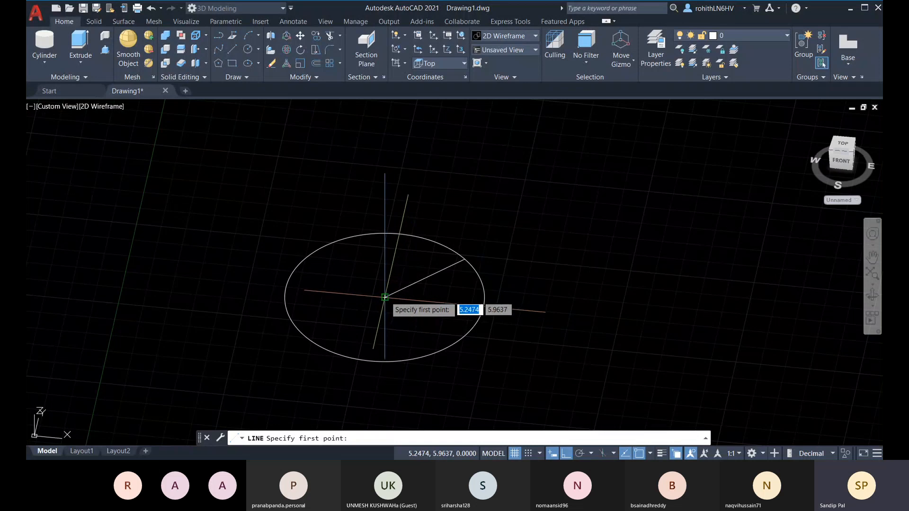
{"action": "left_click", "coordinate": [385, 298]}
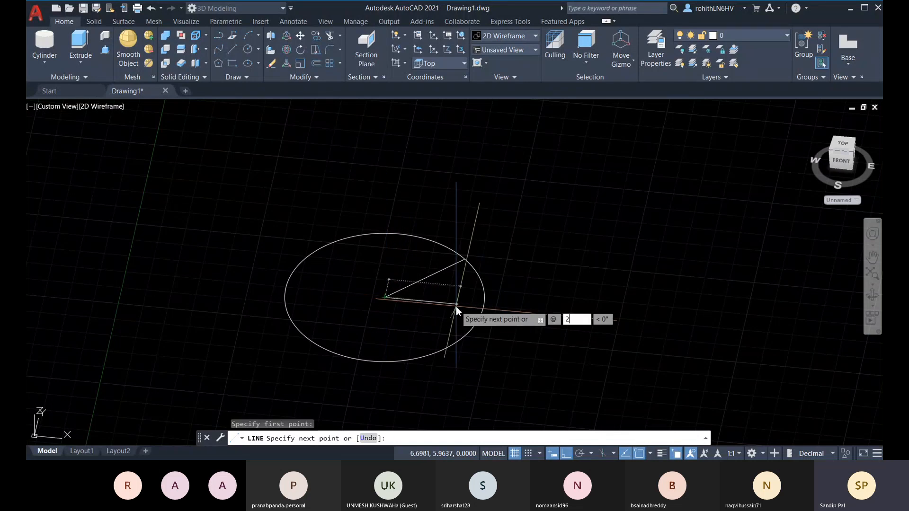
{"action": "type", "text": "2"}
{"action": "key", "text": "Tab"}
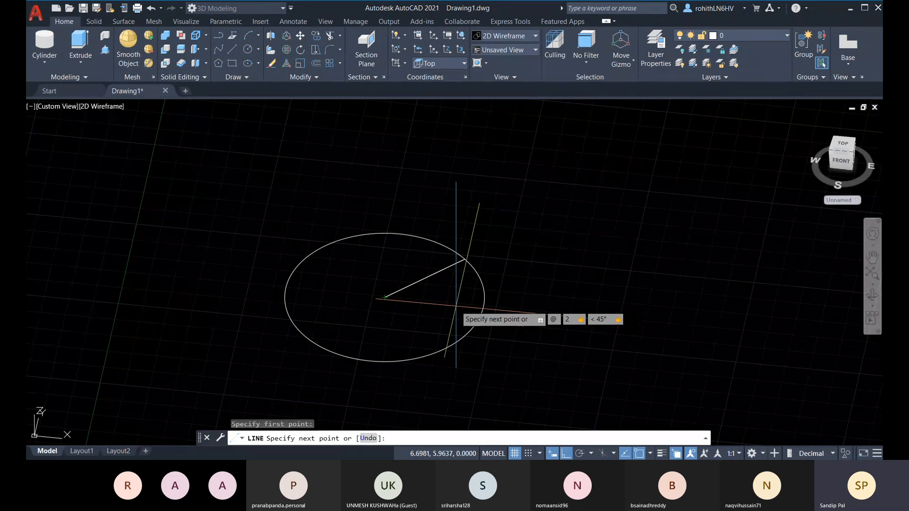
{"action": "key", "text": "Return"}
{"action": "key", "text": "Escape"}
{"action": "middle_click_drag", "start_coordinate": [491, 304], "coordinate": [520, 301]}
{"action": "left_click", "coordinate": [842, 144]}
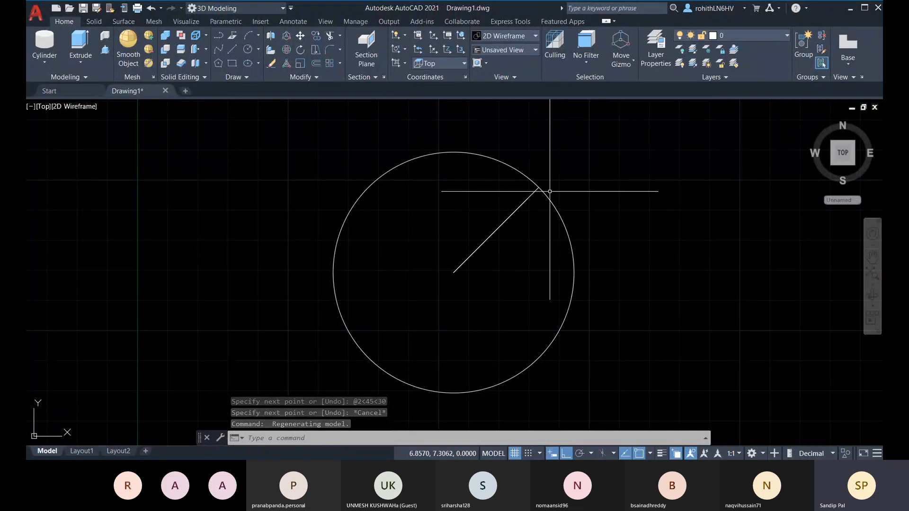
{"action": "middle_click_drag", "start_coordinate": [542, 182], "coordinate": [459, 172], "text": "shift"}
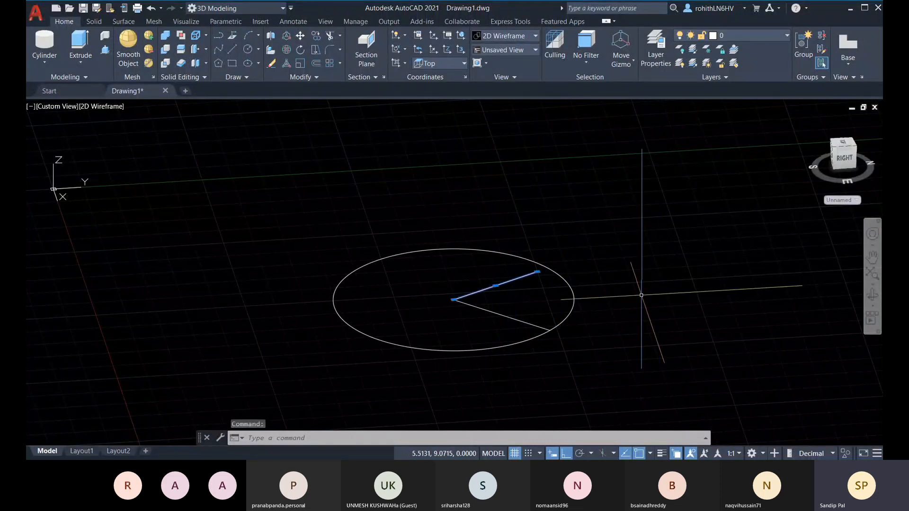
Erase the @2<45<30 line, then crossing-select and erase the circle and its radius line
{"action": "key", "text": "Delete"}
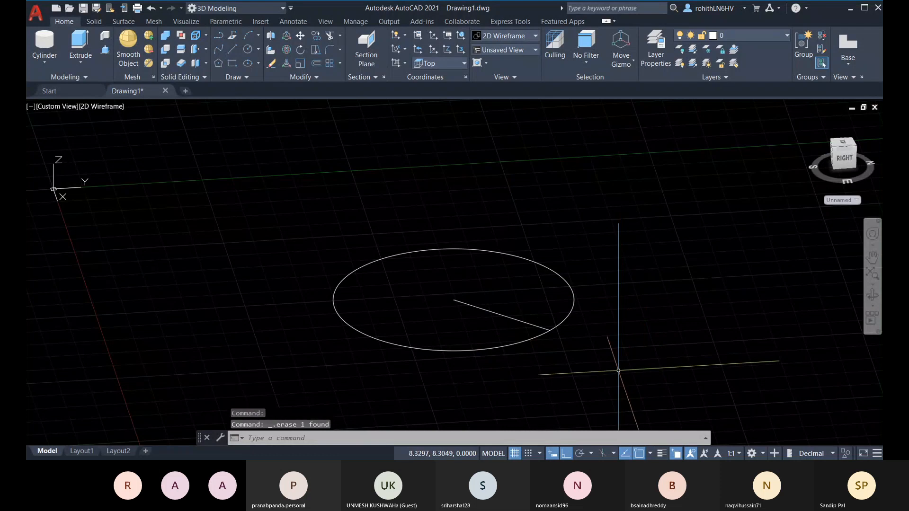
{"action": "left_click", "coordinate": [601, 379]}
{"action": "left_click", "coordinate": [415, 260]}
{"action": "key", "text": "Delete"}
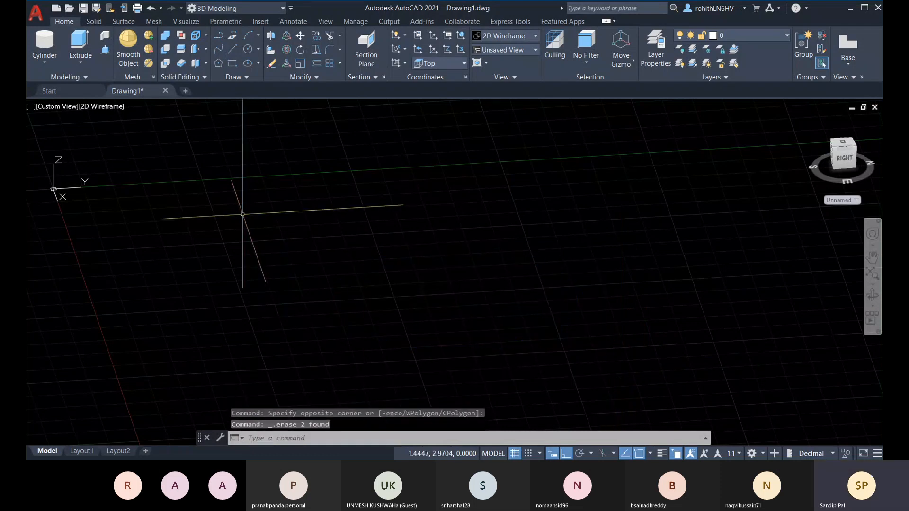
{"action": "scroll", "coordinate": [391, 287], "scroll_direction": "down", "scroll_amount": 4}
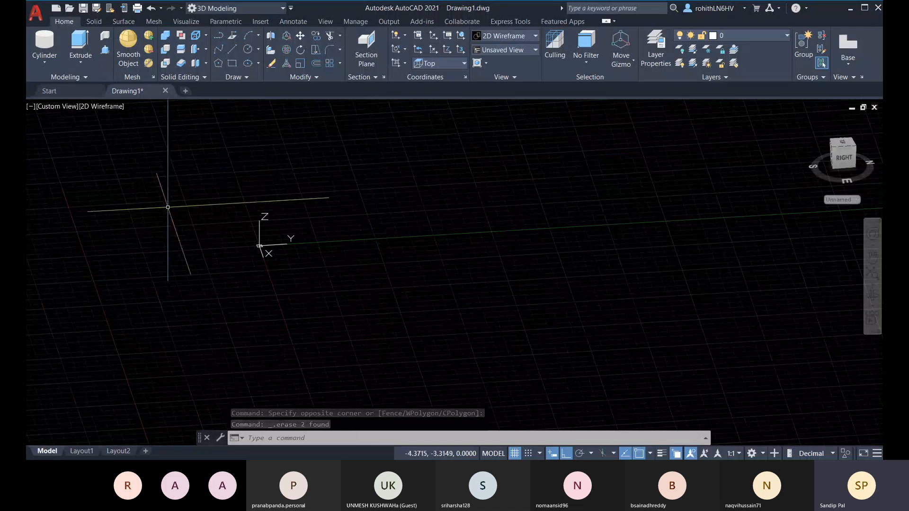
{"action": "mouse_move", "coordinate": [462, 294]}
{"action": "middle_mouse_down", "text": "shift"}
{"action": "mouse_move", "coordinate": [461, 278]}
{"action": "mouse_move", "coordinate": [518, 264]}
{"action": "middle_mouse_up", "text": "shift"}
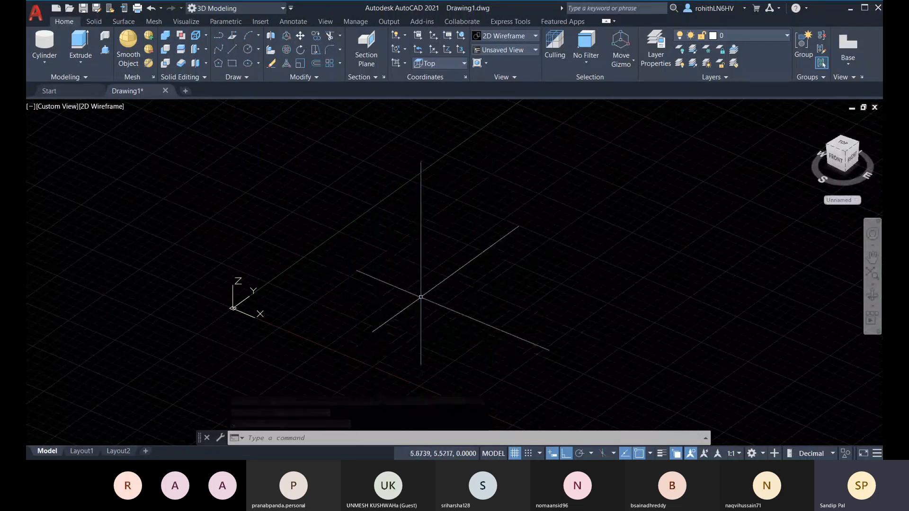
{"action": "scroll", "coordinate": [419, 297], "scroll_direction": "down", "scroll_amount": 3}
{"action": "middle_click_drag", "start_coordinate": [430, 308], "coordinate": [335, 321]}
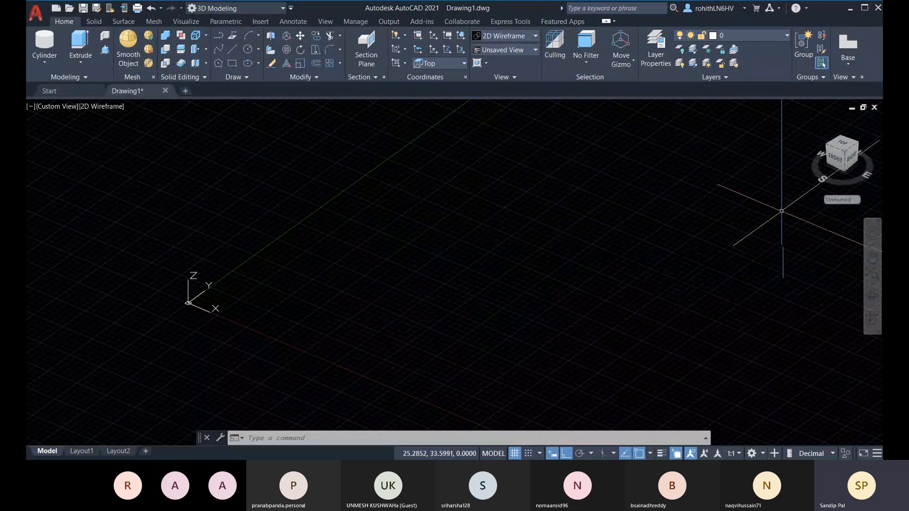
Switch to the front view, pan left, and open the UCS preset coordinate systems list
{"action": "left_click", "coordinate": [836, 161]}
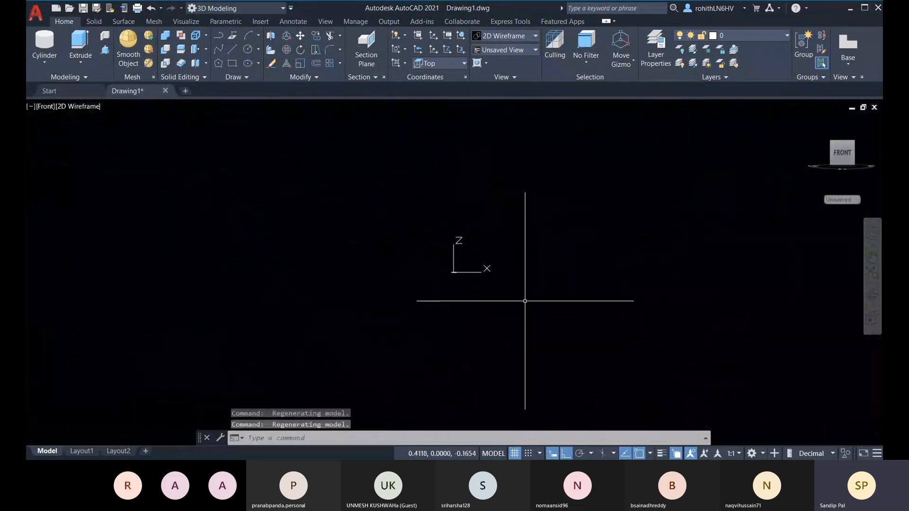
{"action": "middle_click_drag", "start_coordinate": [513, 284], "coordinate": [410, 288]}
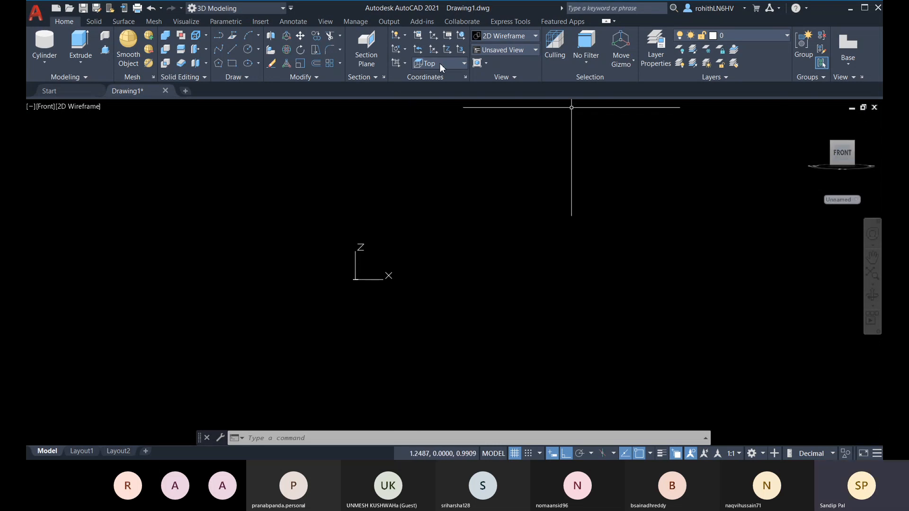
{"action": "left_click", "coordinate": [459, 65]}
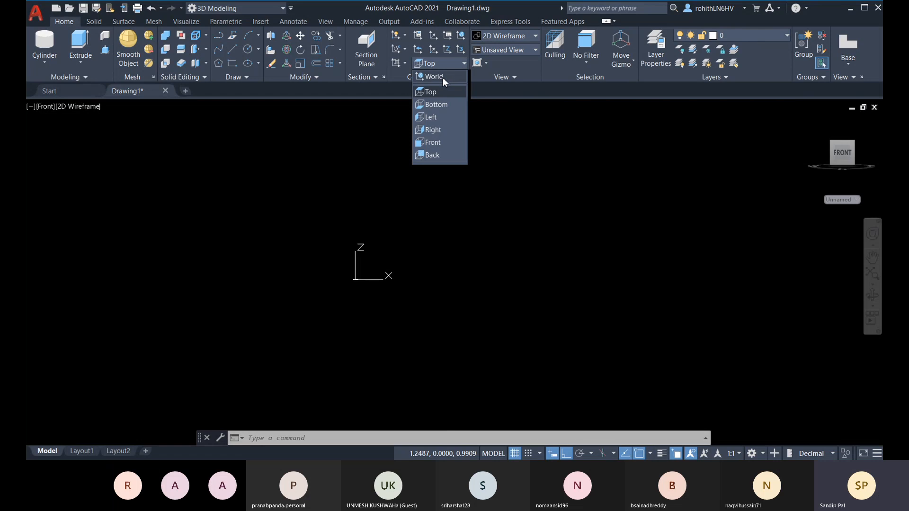
Switch the UCS to Front, then Left, then World, then Left and World again
{"action": "left_click", "coordinate": [436, 143]}
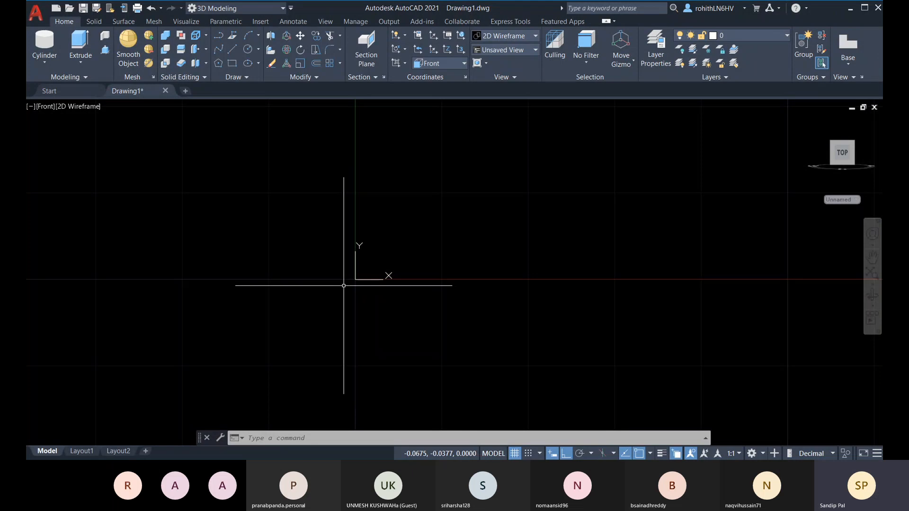
{"action": "left_click", "coordinate": [455, 63]}
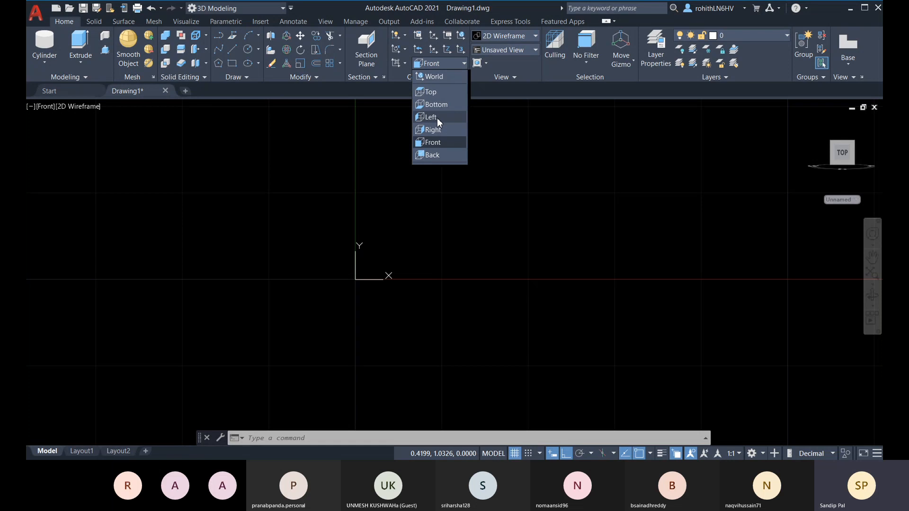
{"action": "left_click", "coordinate": [437, 118]}
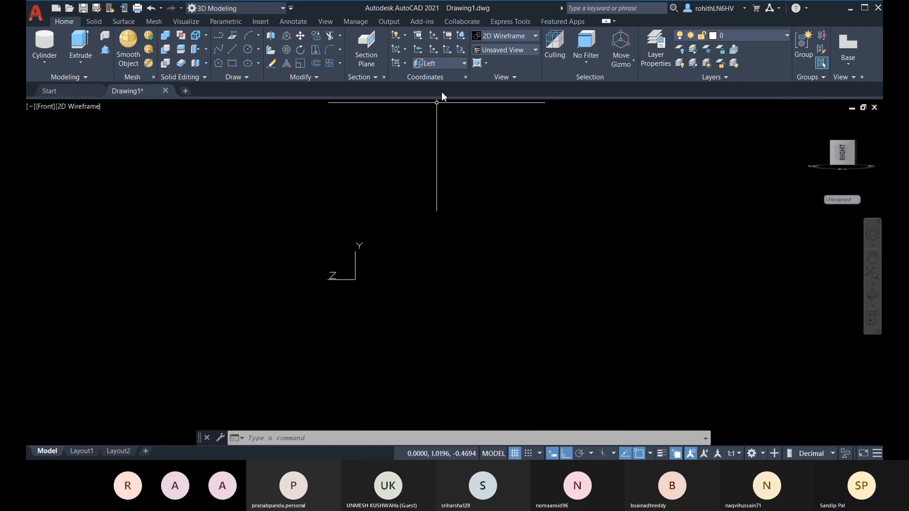
{"action": "left_click", "coordinate": [455, 63]}
{"action": "left_click", "coordinate": [445, 77]}
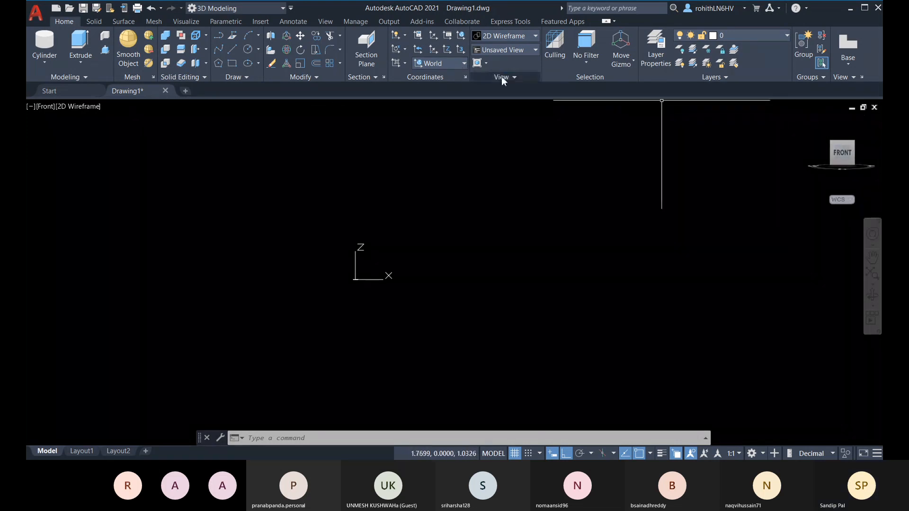
{"action": "left_click", "coordinate": [464, 63]}
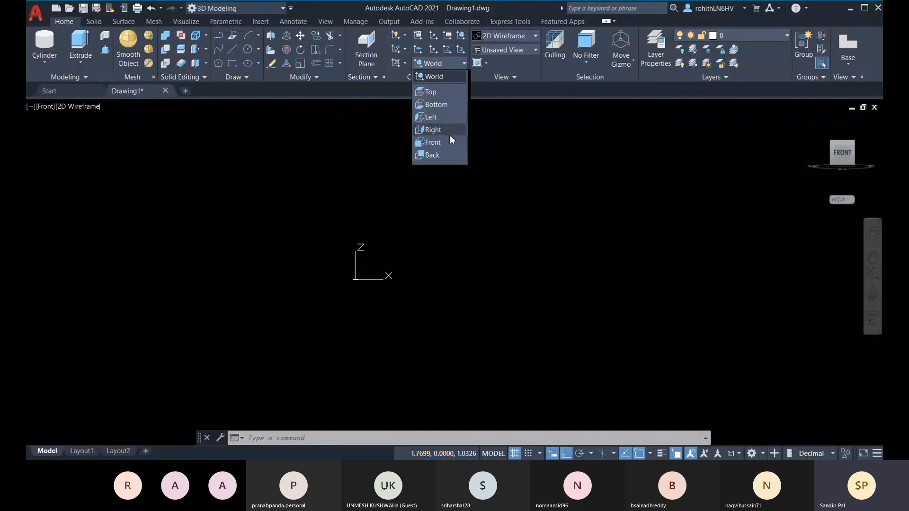
{"action": "left_click", "coordinate": [450, 120]}
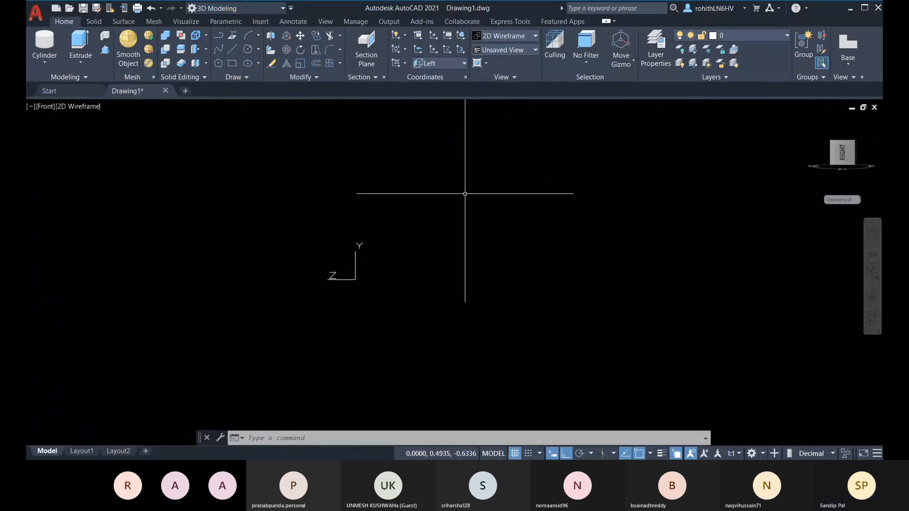
{"action": "left_click", "coordinate": [458, 64]}
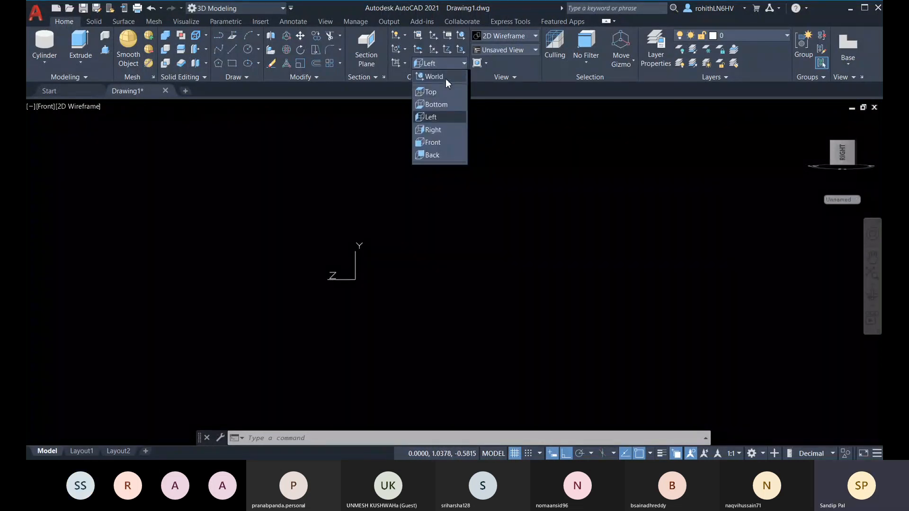
{"action": "left_click", "coordinate": [445, 78]}
Show the model from the Left view, pan it, and keep the Left UCS
{"action": "left_click", "coordinate": [46, 110]}
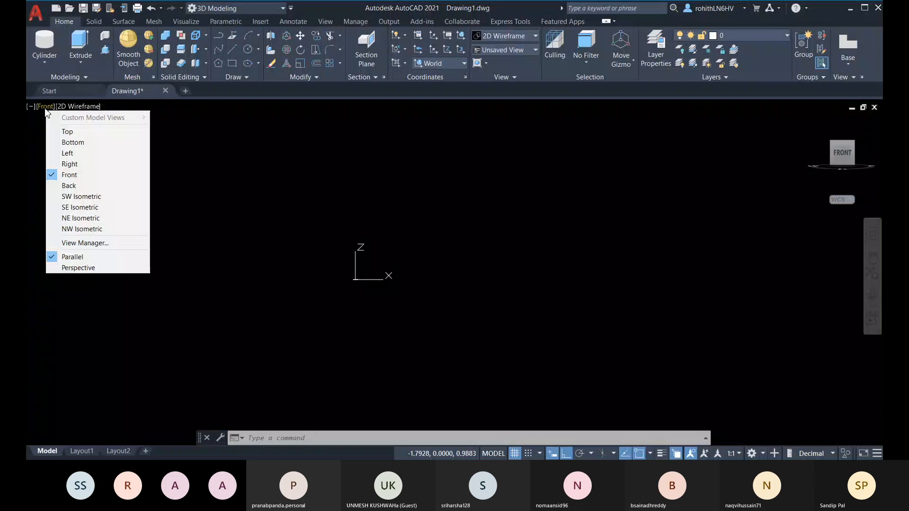
{"action": "left_click", "coordinate": [84, 163]}
{"action": "middle_click_drag", "start_coordinate": [488, 219], "coordinate": [253, 237]}
{"action": "left_click", "coordinate": [459, 63]}
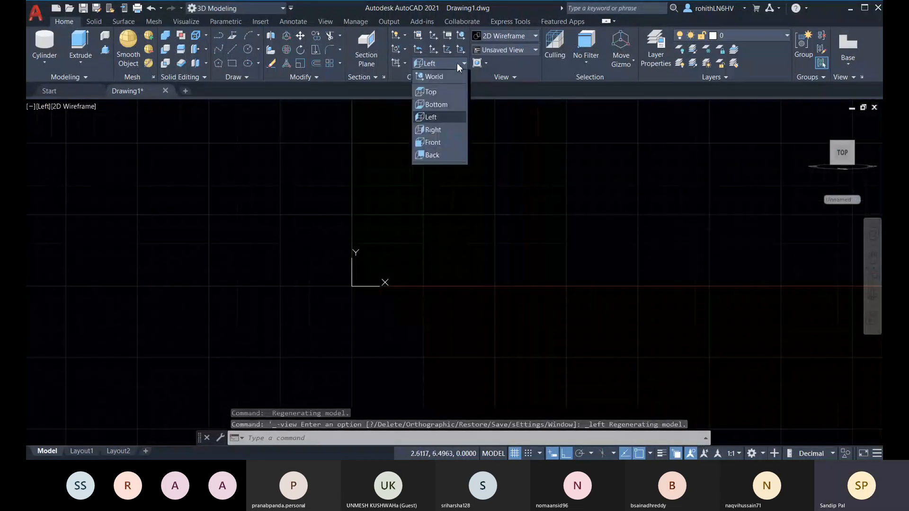
{"action": "left_click", "coordinate": [436, 118]}
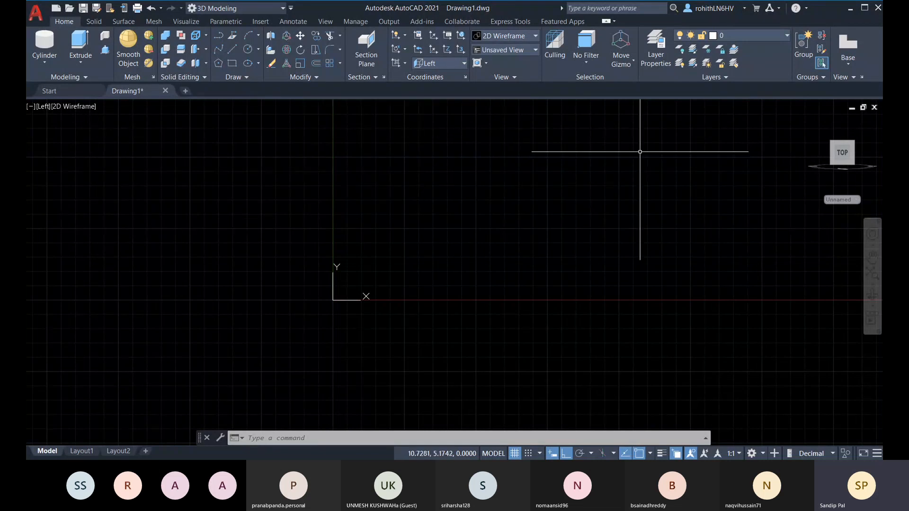
Reset the UCS to World, return to the SW Isometric home view, and begin a 3 Point UCS
{"action": "left_click", "coordinate": [464, 64]}
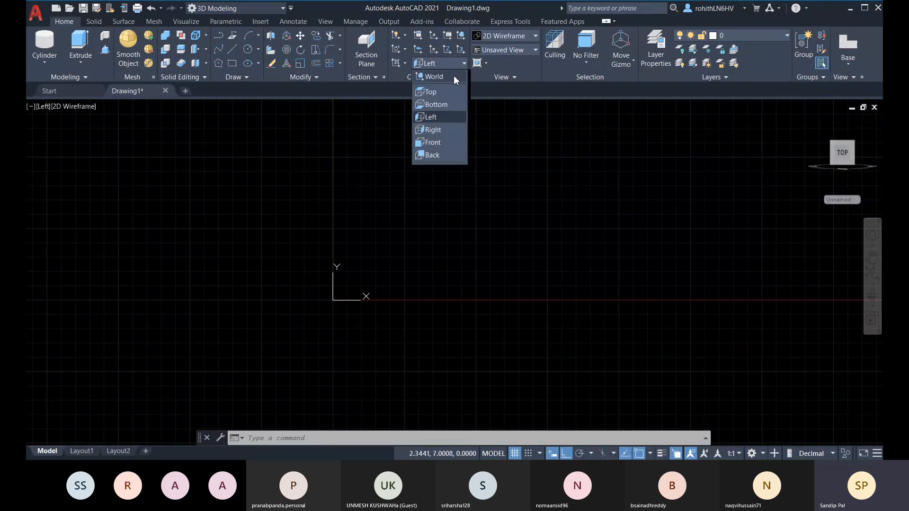
{"action": "left_click", "coordinate": [453, 76]}
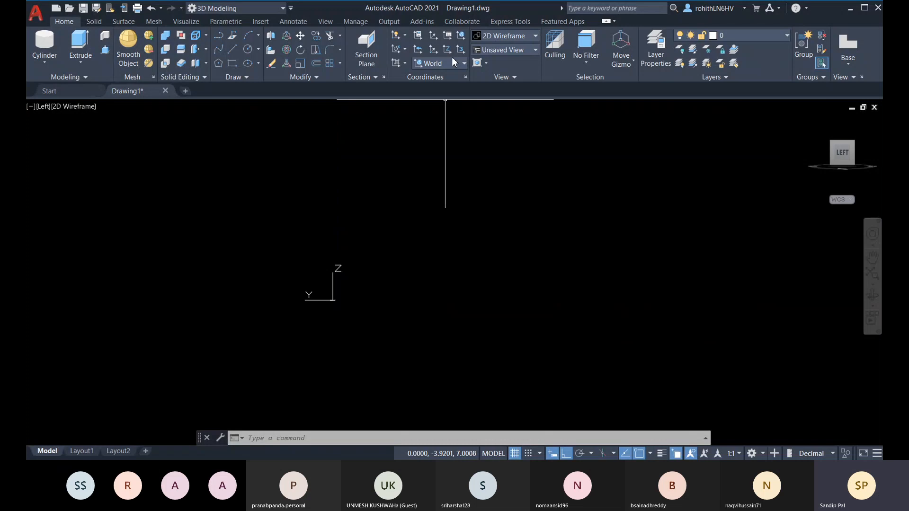
{"action": "left_click", "coordinate": [811, 123]}
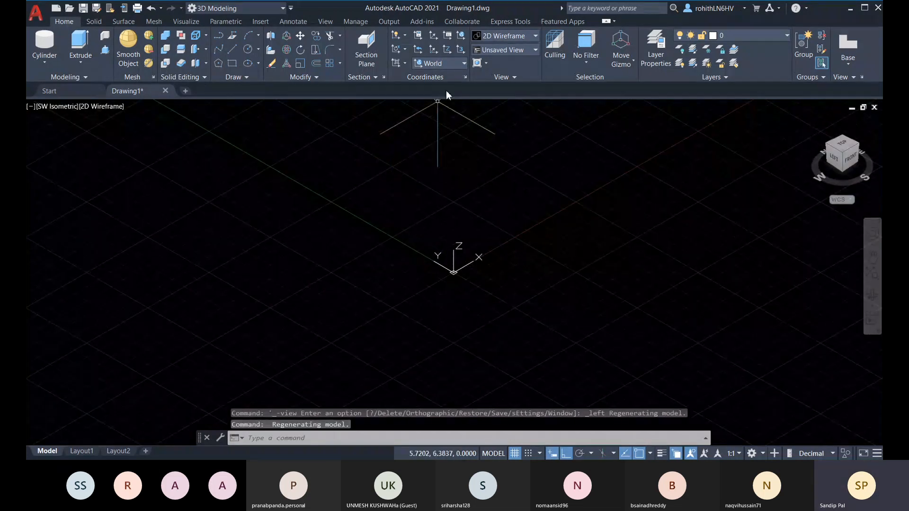
{"action": "left_click", "coordinate": [461, 50]}
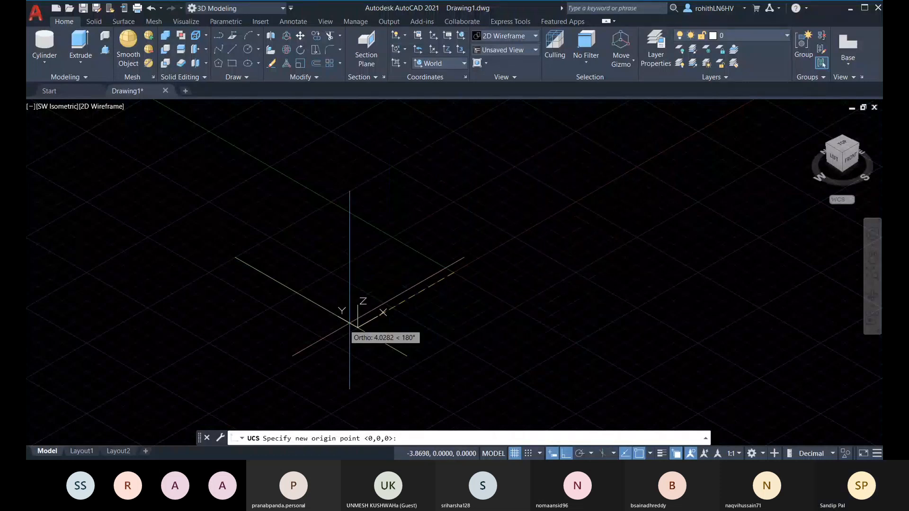
Pick origin, X-axis and Y-direction points for a three-point UCS twice, ending with a colinear-points message
{"action": "left_click", "coordinate": [336, 330]}
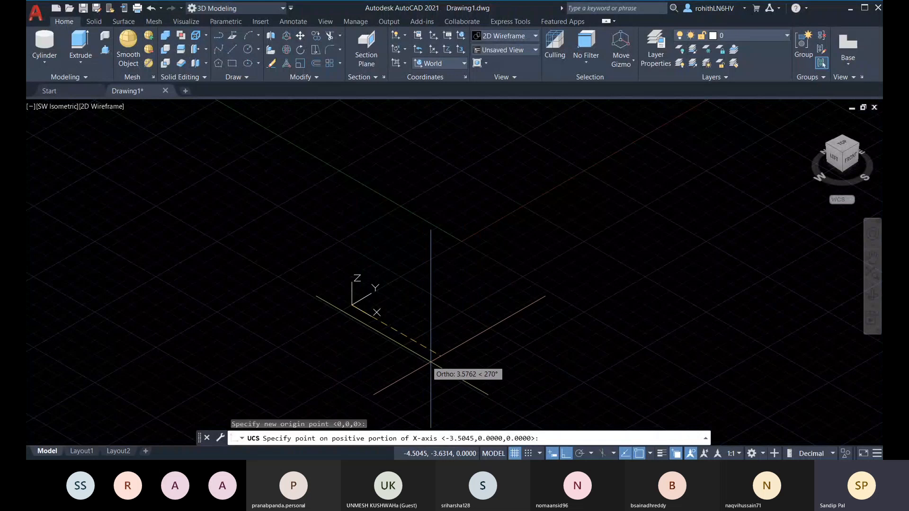
{"action": "left_click", "coordinate": [452, 372]}
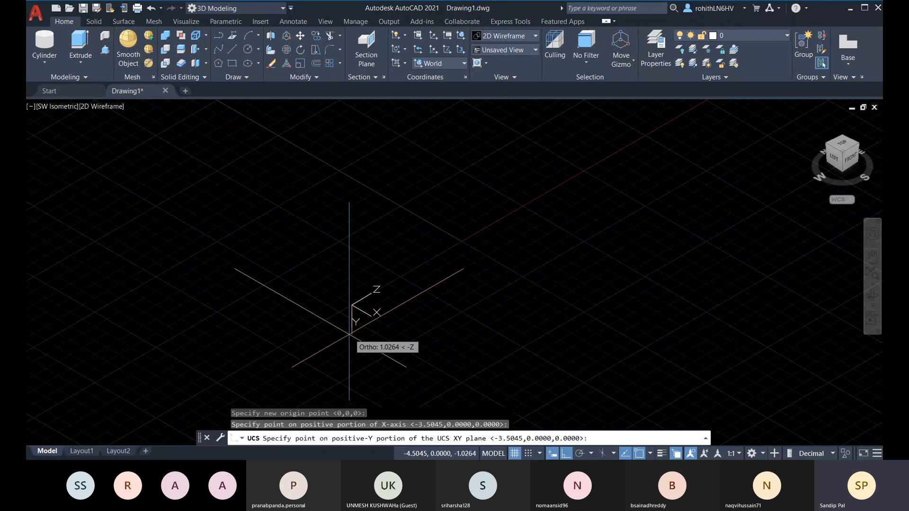
{"action": "left_click", "coordinate": [430, 262]}
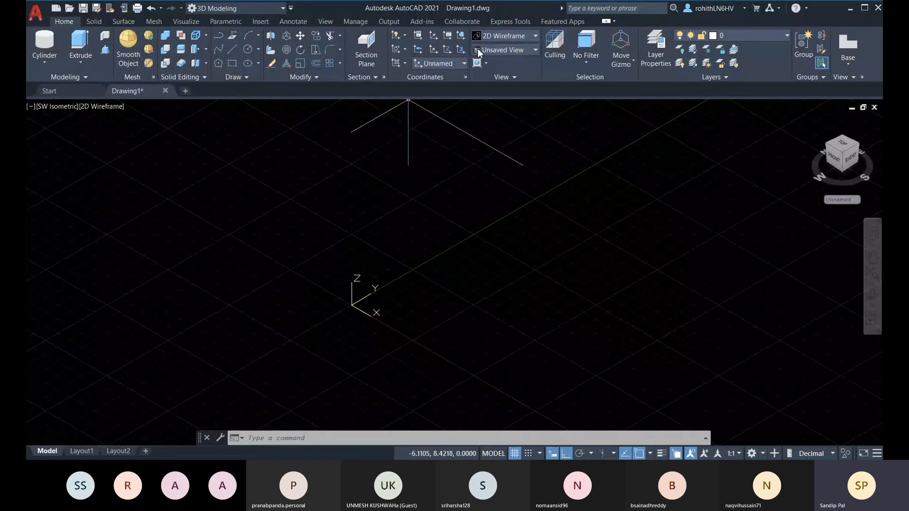
{"action": "left_click", "coordinate": [460, 49]}
{"action": "left_click", "coordinate": [431, 350]}
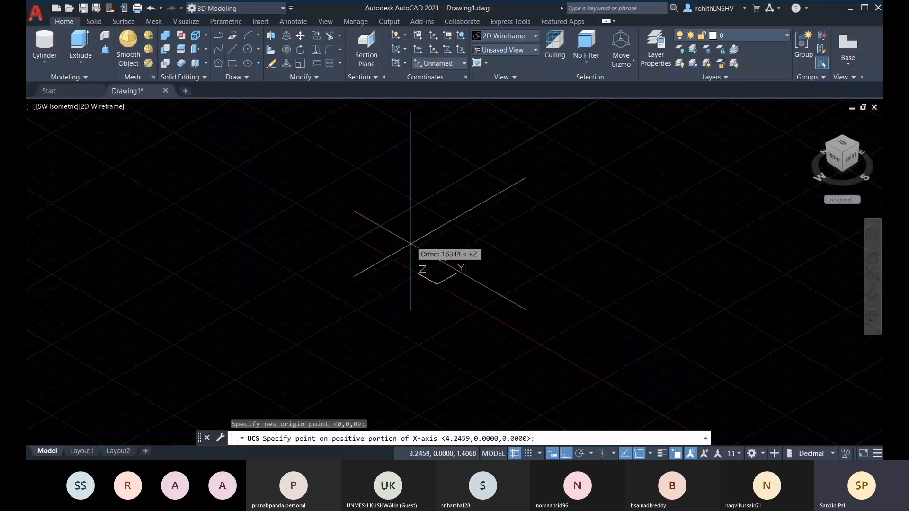
{"action": "left_click", "coordinate": [420, 224]}
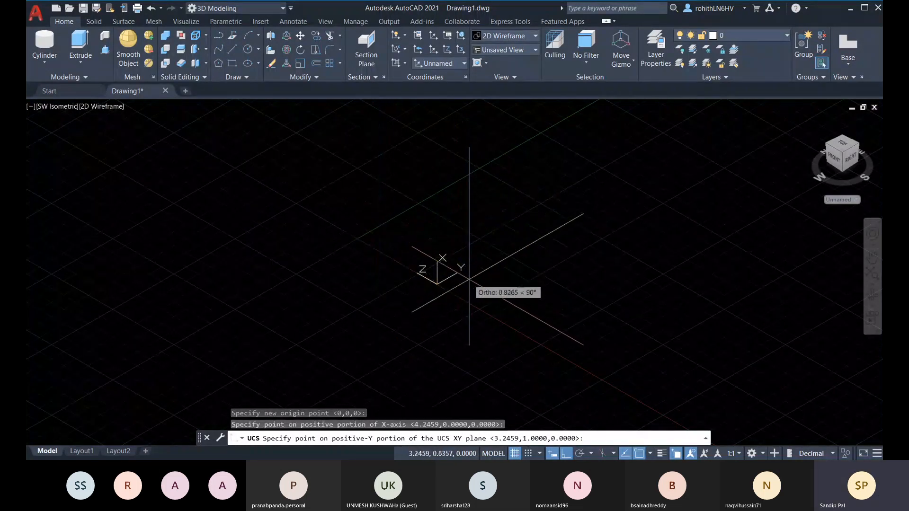
{"action": "left_click", "coordinate": [464, 223]}
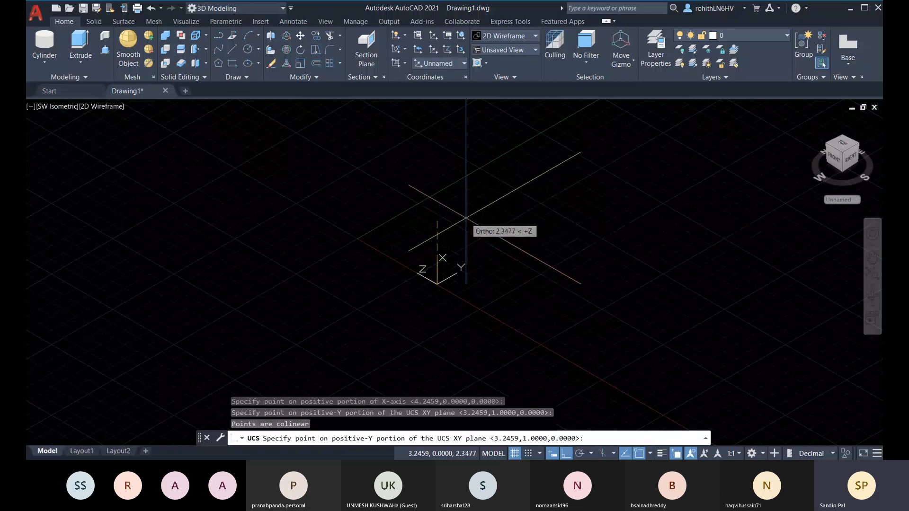
{"action": "left_click", "coordinate": [502, 244]}
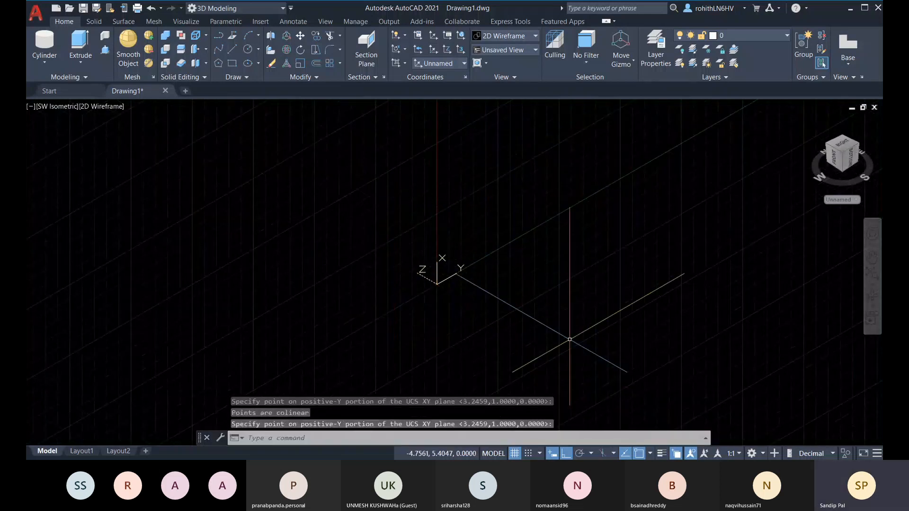
Pan the view and reset the UCS to World from the Named UCS list
{"action": "middle_click_drag", "start_coordinate": [671, 272], "coordinate": [633, 305]}
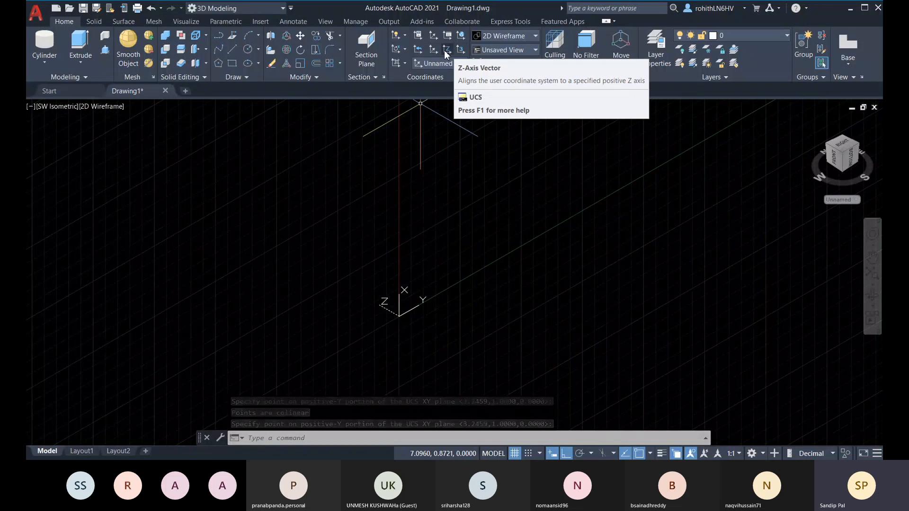
{"action": "left_click", "coordinate": [450, 64]}
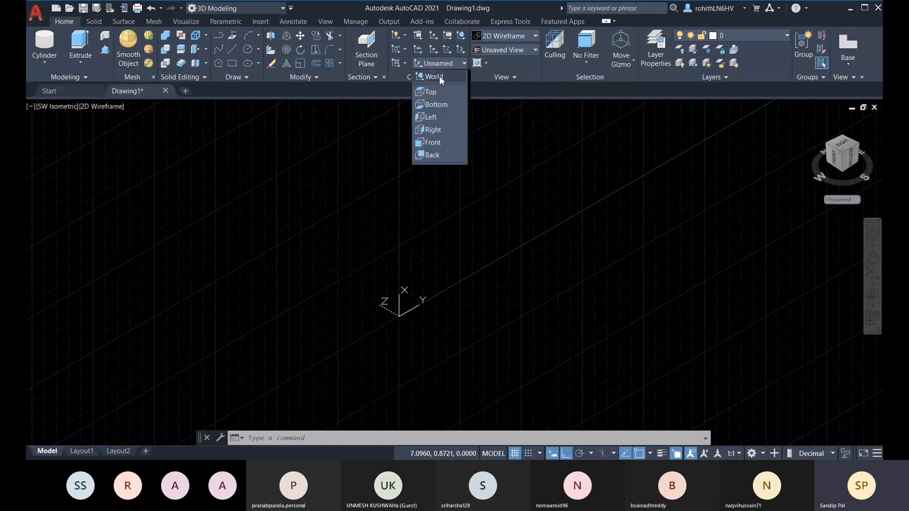
{"action": "left_click", "coordinate": [438, 76]}
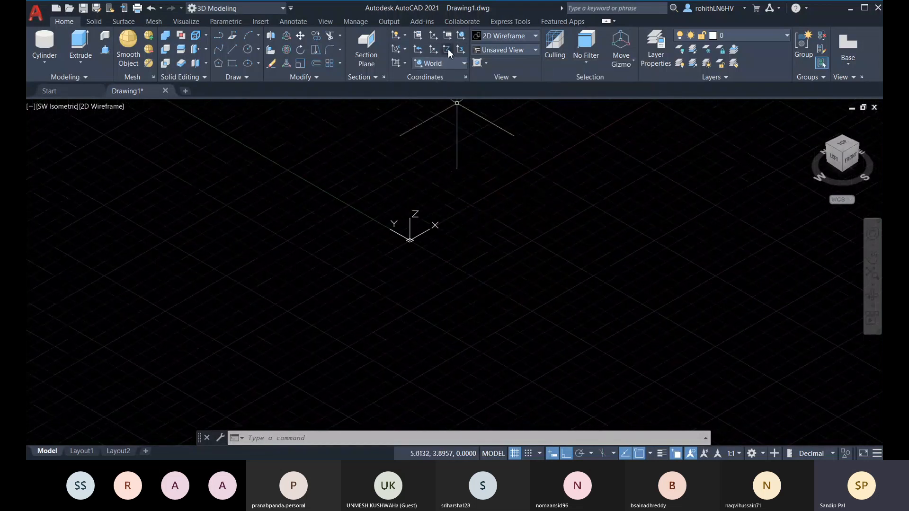
Reorient the UCS by Z-axis vector from origin 0,0,0, then restore the prior UCS with UCS Previous
{"action": "left_click", "coordinate": [448, 51]}
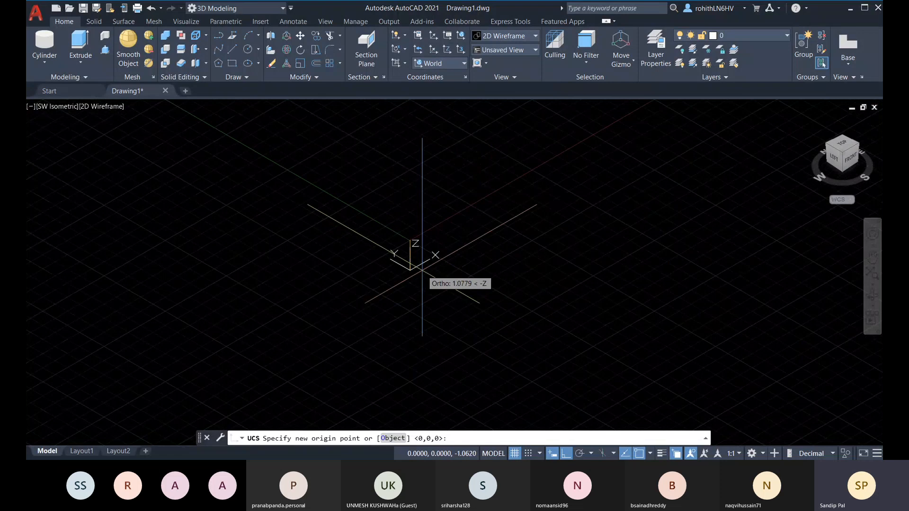
{"action": "left_click", "coordinate": [415, 301]}
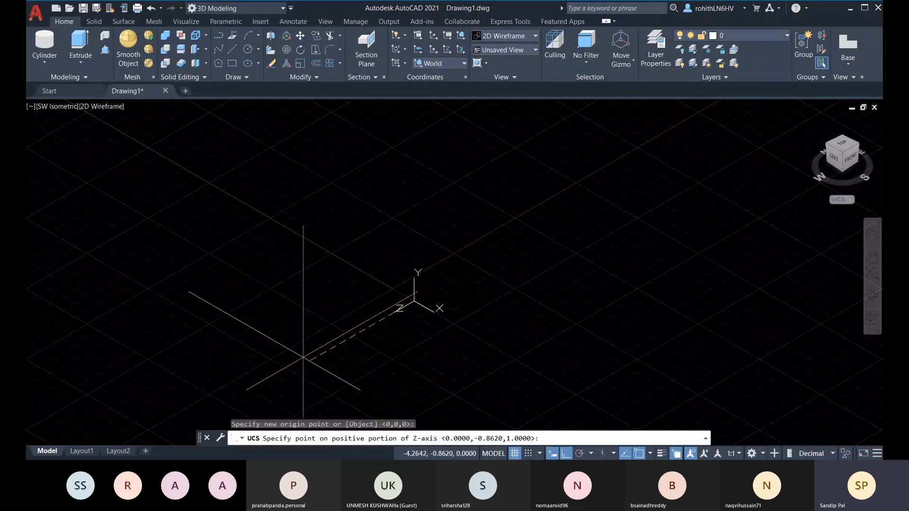
{"action": "left_click", "coordinate": [305, 304]}
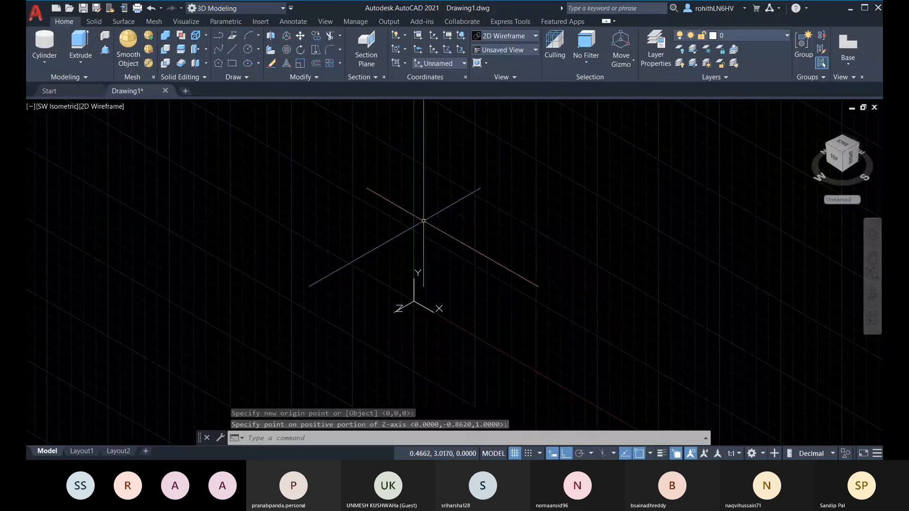
{"action": "left_click", "coordinate": [434, 55]}
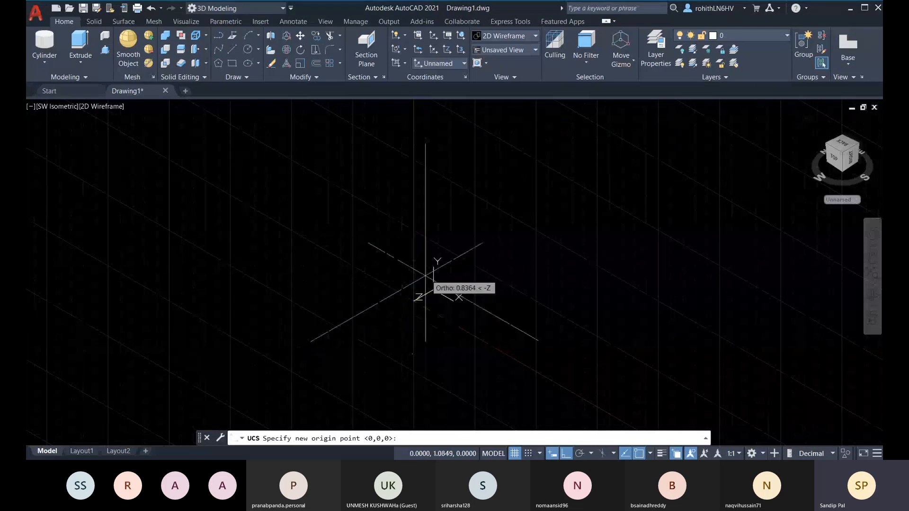
{"action": "left_click", "coordinate": [418, 49]}
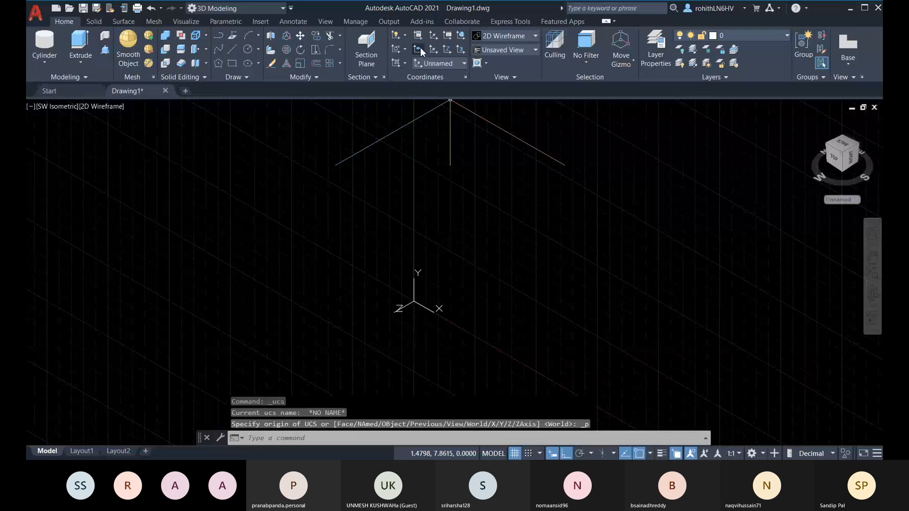
Rotate the UCS 45° about its X axis with Ortho off, and orbit to check it
{"action": "left_click", "coordinate": [405, 50]}
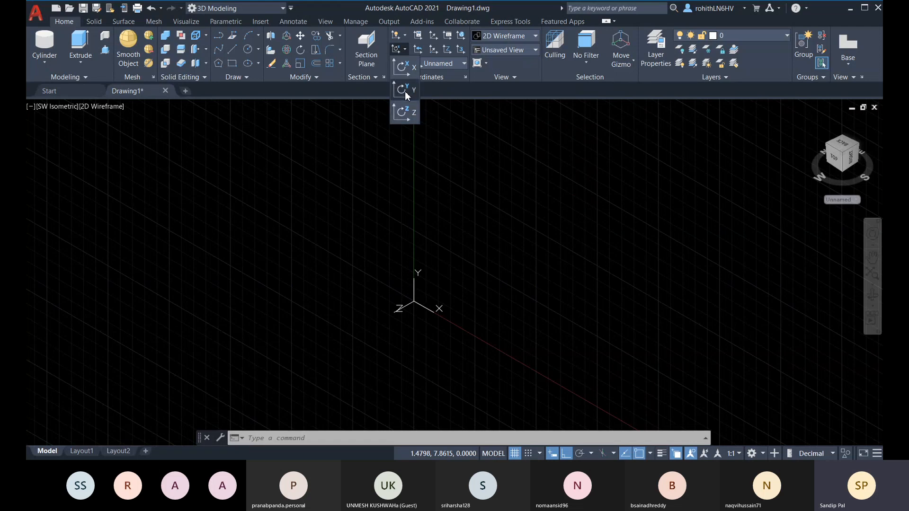
{"action": "left_click", "coordinate": [407, 71]}
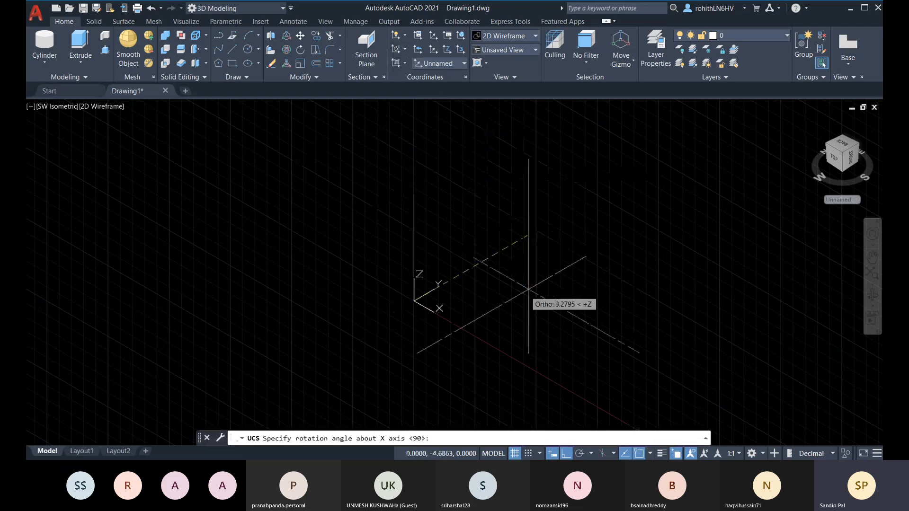
{"action": "left_click", "coordinate": [566, 454]}
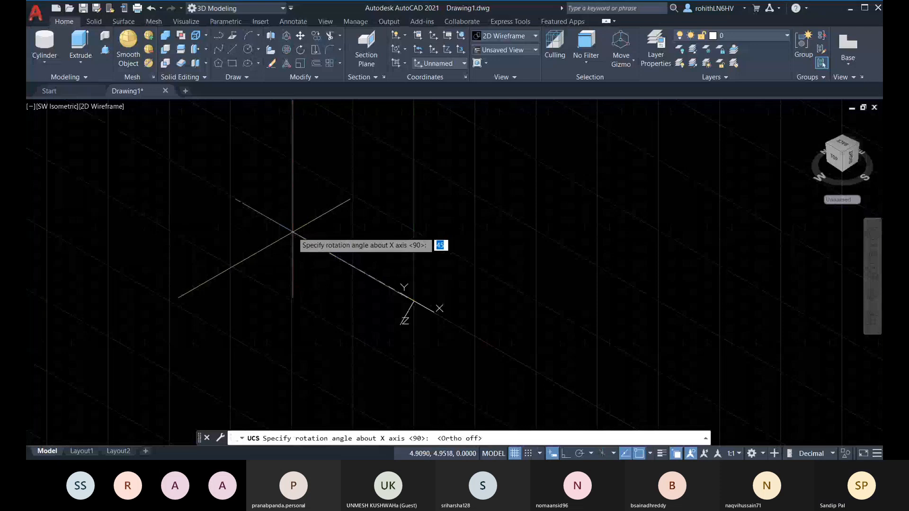
{"action": "left_click", "coordinate": [292, 232]}
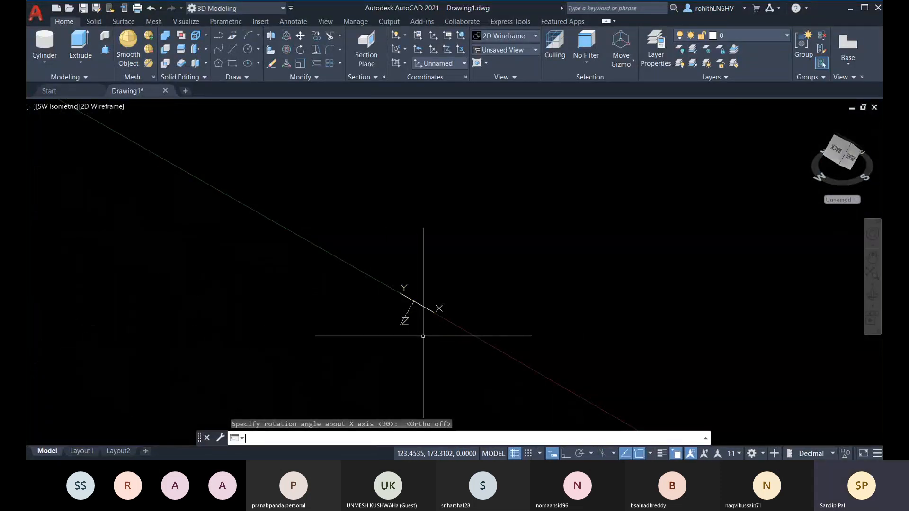
{"action": "mouse_move", "coordinate": [424, 335]}
{"action": "middle_mouse_down", "text": "shift"}
{"action": "mouse_move", "coordinate": [442, 306]}
{"action": "mouse_move", "coordinate": [426, 303]}
{"action": "middle_mouse_up", "text": "shift"}
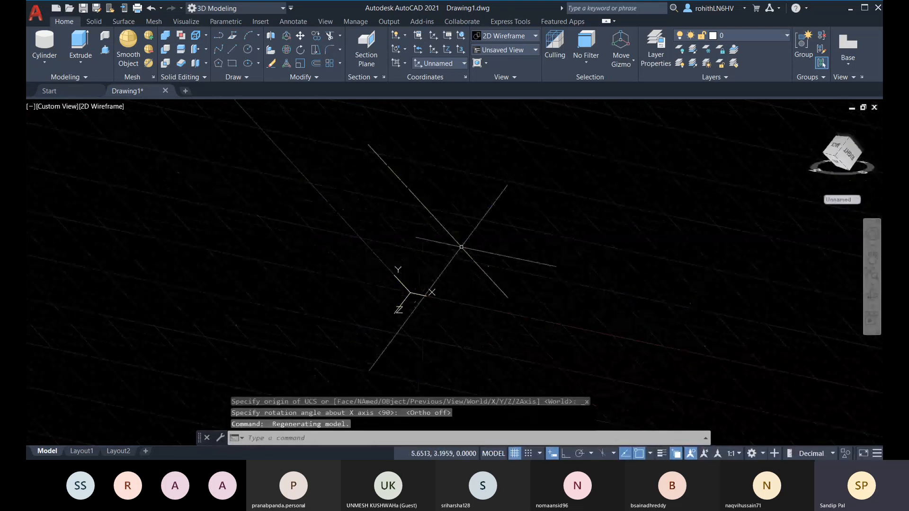
Rotate the UCS about its Y axis and orbit to view it from above
{"action": "left_click", "coordinate": [404, 49]}
{"action": "left_click", "coordinate": [411, 98]}
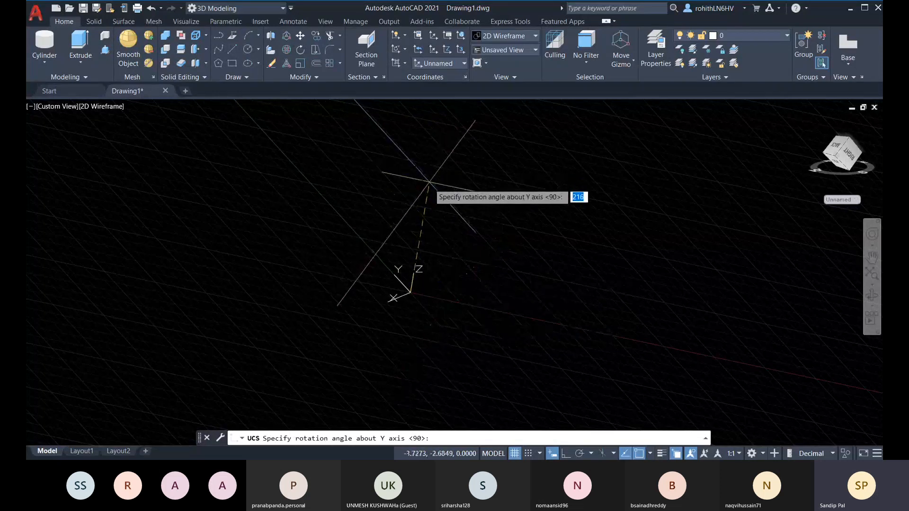
{"action": "middle_click_drag", "start_coordinate": [495, 169], "coordinate": [445, 254], "text": "shift"}
{"action": "key", "text": "Escape"}
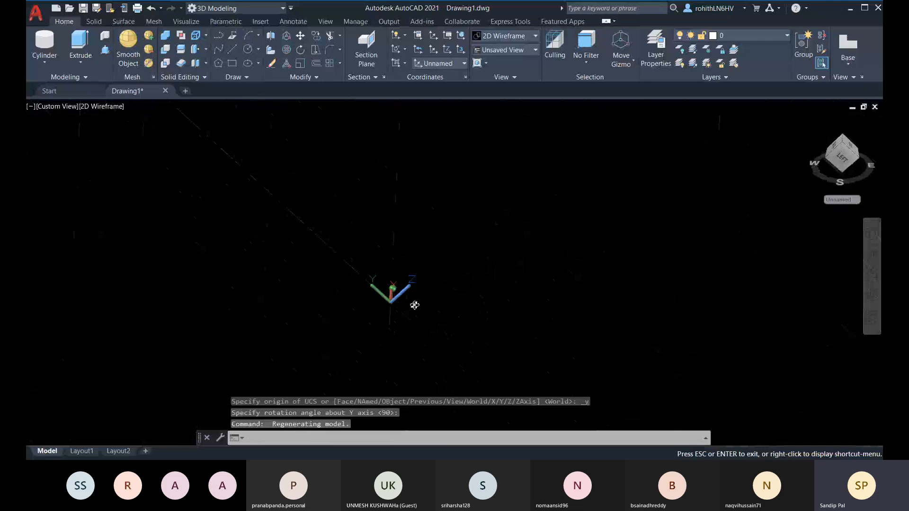
{"action": "middle_click_drag", "start_coordinate": [515, 261], "coordinate": [431, 199], "text": "shift"}
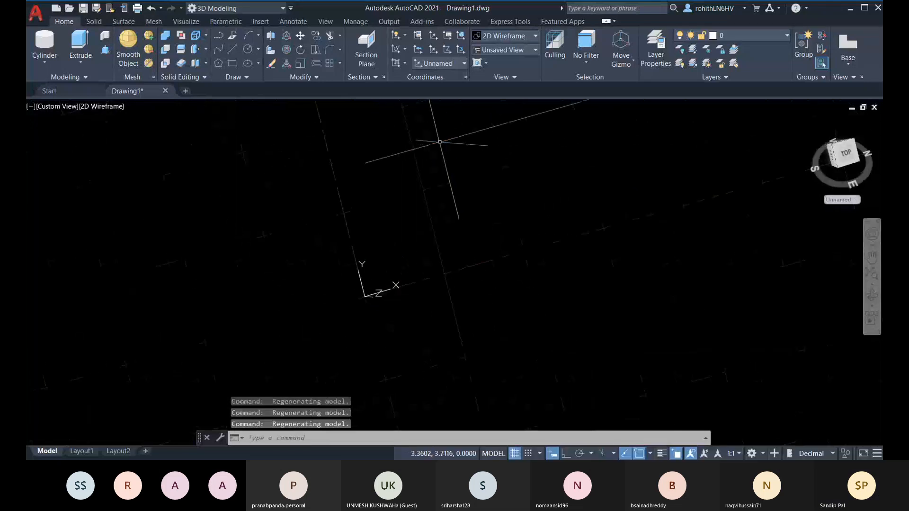
{"action": "middle_click_drag", "start_coordinate": [436, 142], "coordinate": [406, 165], "text": "shift"}
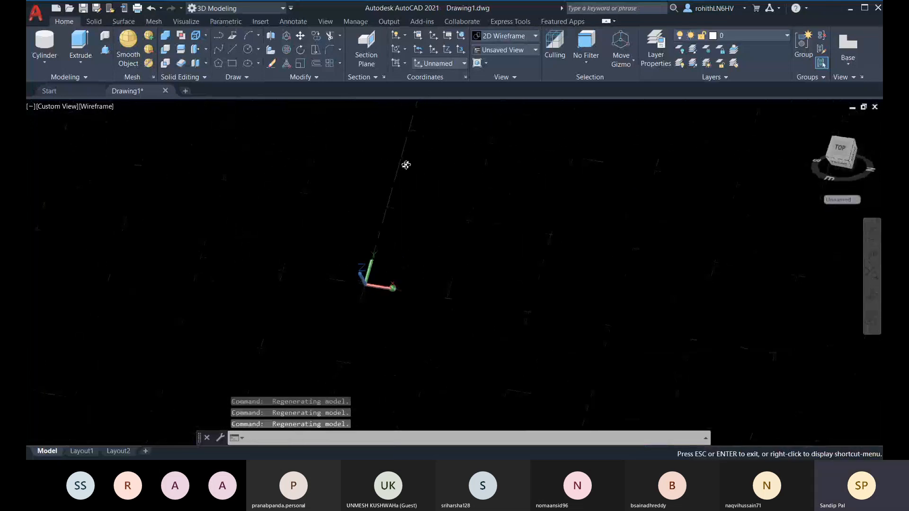
Draw a tilted cylinder on the rotated UCS by picking centre, radius and height
{"action": "left_click", "coordinate": [35, 58]}
{"action": "left_click", "coordinate": [524, 258]}
{"action": "left_click", "coordinate": [545, 290]}
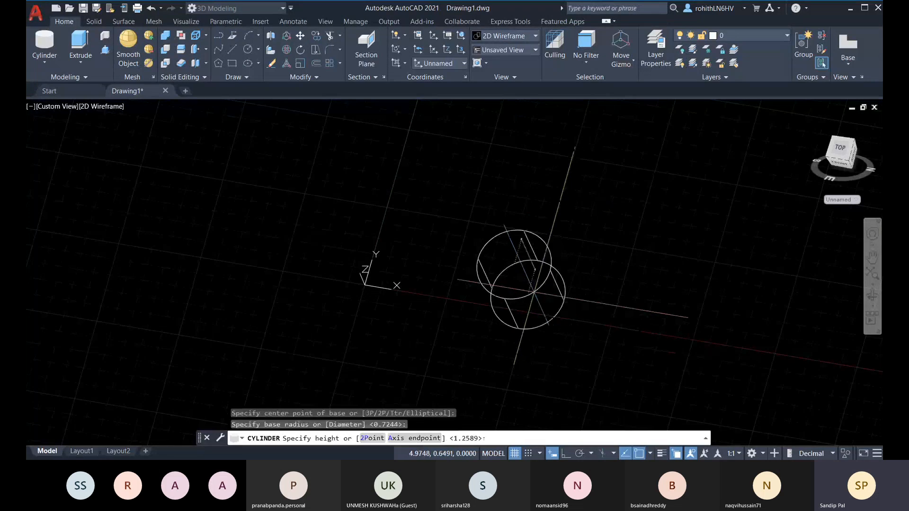
{"action": "left_click", "coordinate": [492, 194]}
{"action": "middle_click_drag", "start_coordinate": [646, 288], "coordinate": [536, 335], "text": "shift"}
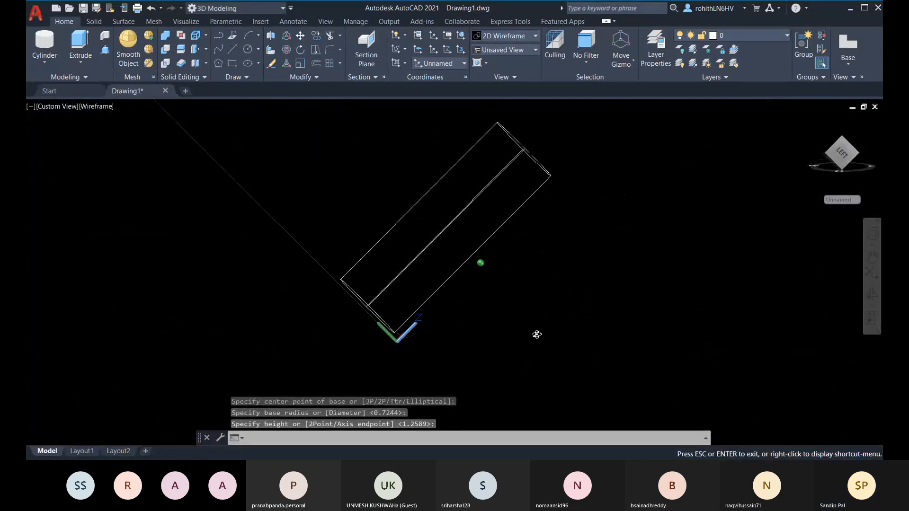
Set the UCS back to World and shade the model in the Realistic visual style
{"action": "left_click", "coordinate": [465, 65]}
{"action": "left_click", "coordinate": [443, 80]}
{"action": "middle_click_drag", "start_coordinate": [523, 336], "coordinate": [270, 204]}
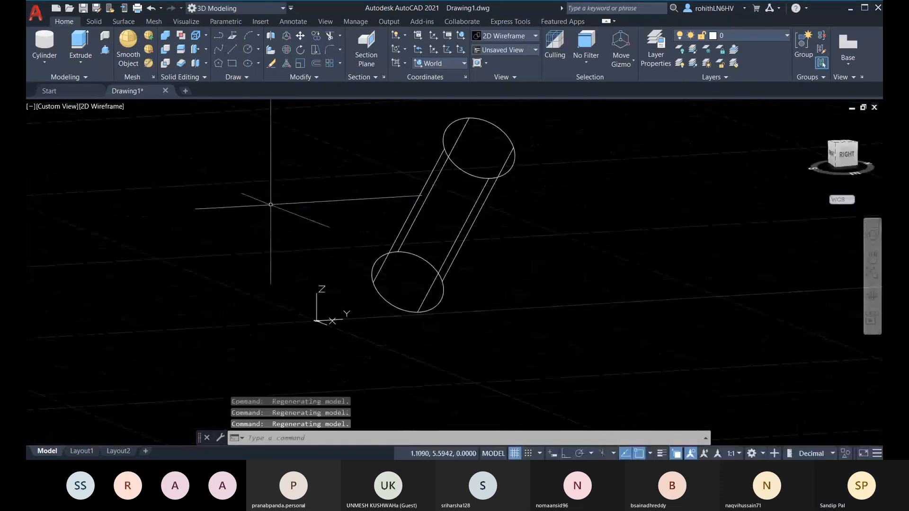
{"action": "left_click", "coordinate": [115, 108]}
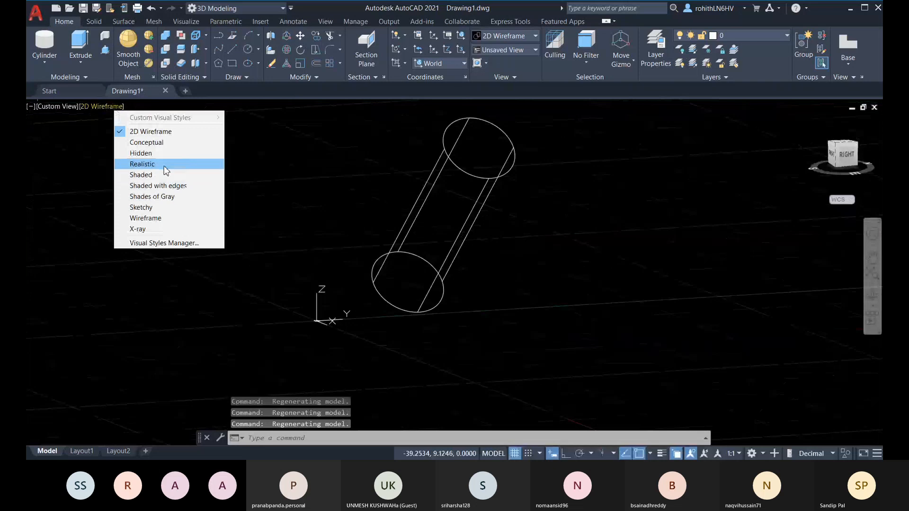
{"action": "left_click", "coordinate": [138, 164]}
{"action": "middle_click_drag", "start_coordinate": [413, 331], "coordinate": [564, 341], "text": "shift"}
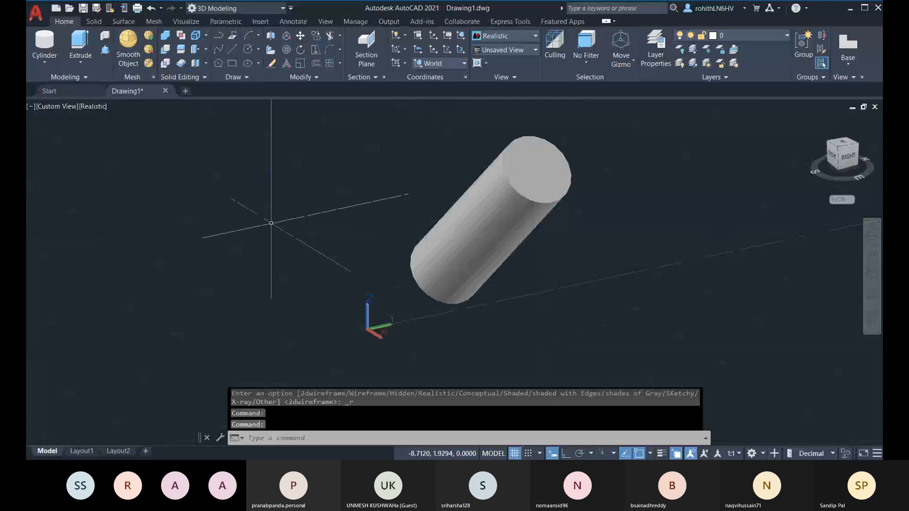
Delete the cylinder and switch to the SW Isometric view
{"action": "left_click", "coordinate": [509, 267]}
{"action": "key", "text": "Delete"}
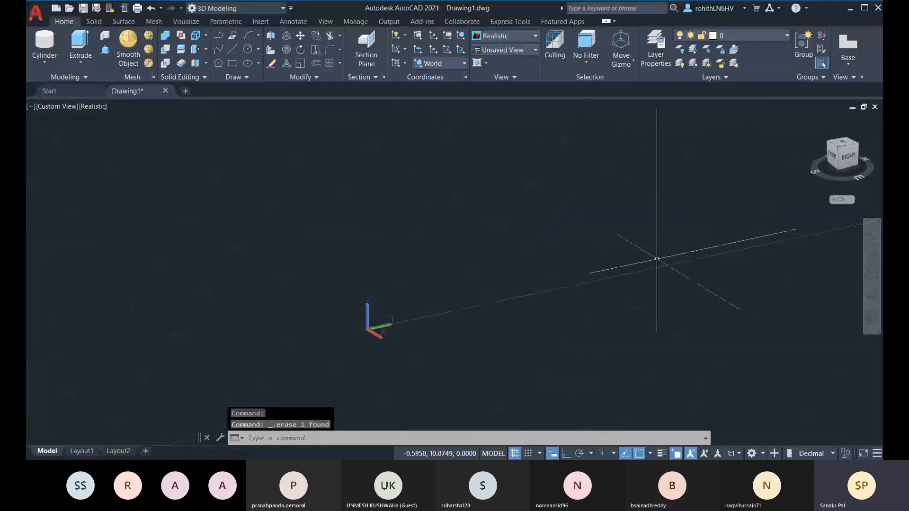
{"action": "middle_click_drag", "start_coordinate": [481, 313], "coordinate": [504, 308], "text": "shift"}
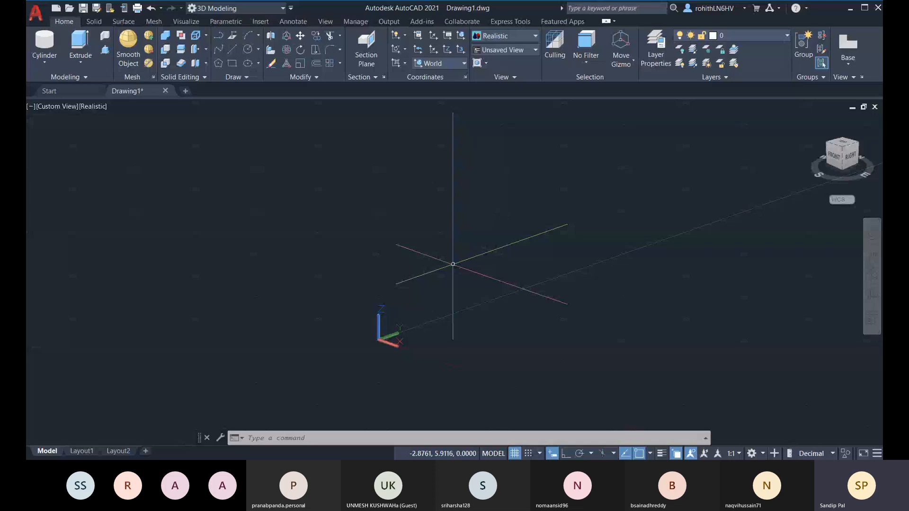
{"action": "middle_click_drag", "start_coordinate": [532, 365], "coordinate": [560, 378], "text": "shift"}
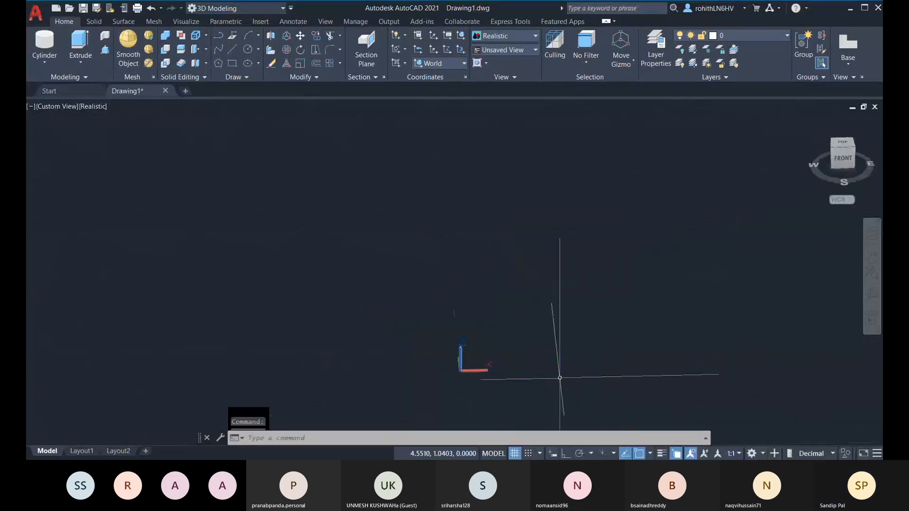
{"action": "middle_click_drag", "start_coordinate": [421, 329], "coordinate": [447, 343], "text": "shift"}
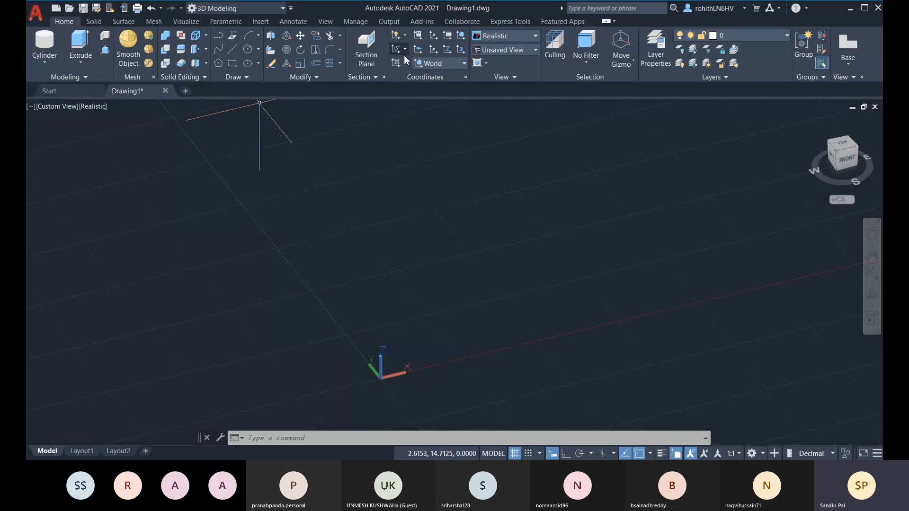
{"action": "left_click", "coordinate": [45, 107]}
{"action": "left_click", "coordinate": [82, 196]}
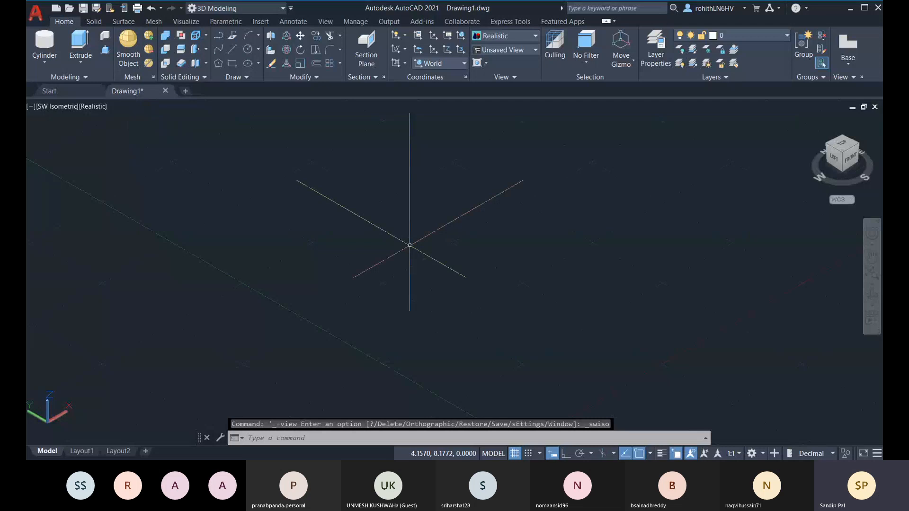
Draw a large solid box from two base corners, accepting the default height
{"action": "left_click", "coordinate": [46, 62]}
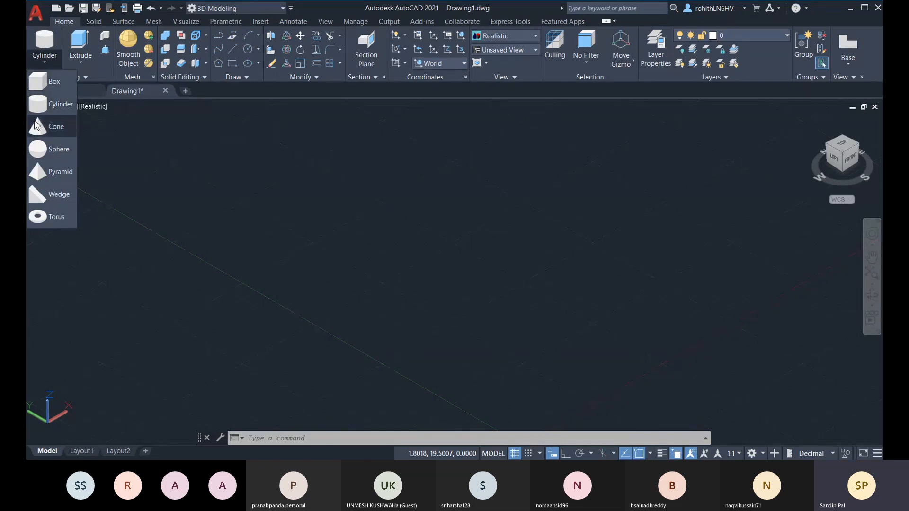
{"action": "left_click", "coordinate": [35, 83]}
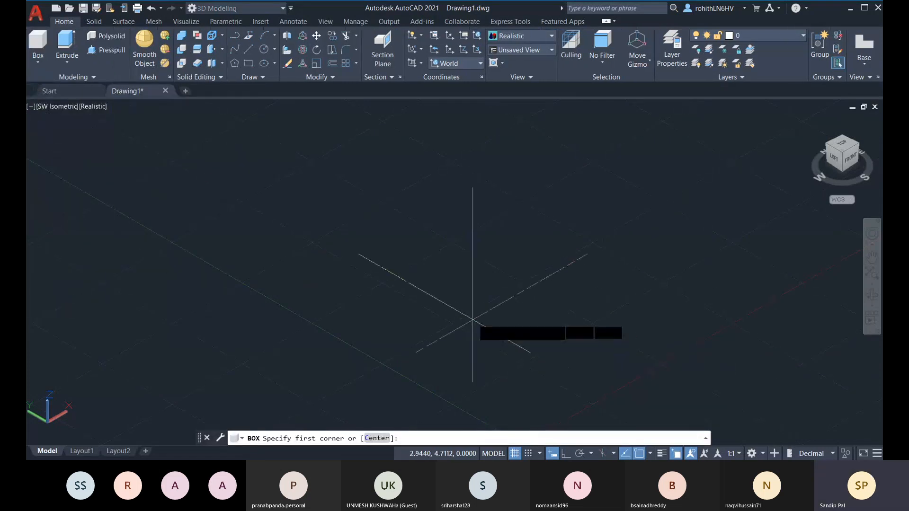
{"action": "middle_click_drag", "start_coordinate": [472, 320], "coordinate": [473, 310]}
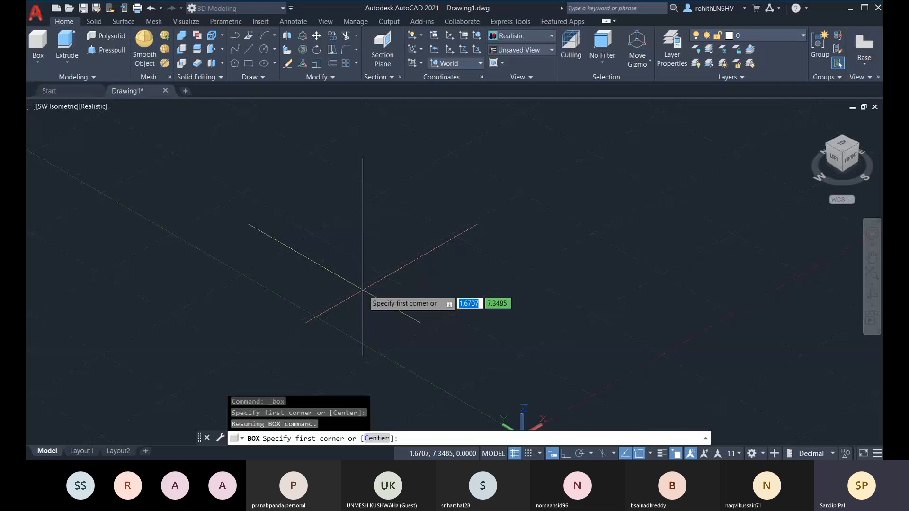
{"action": "left_click", "coordinate": [412, 327]}
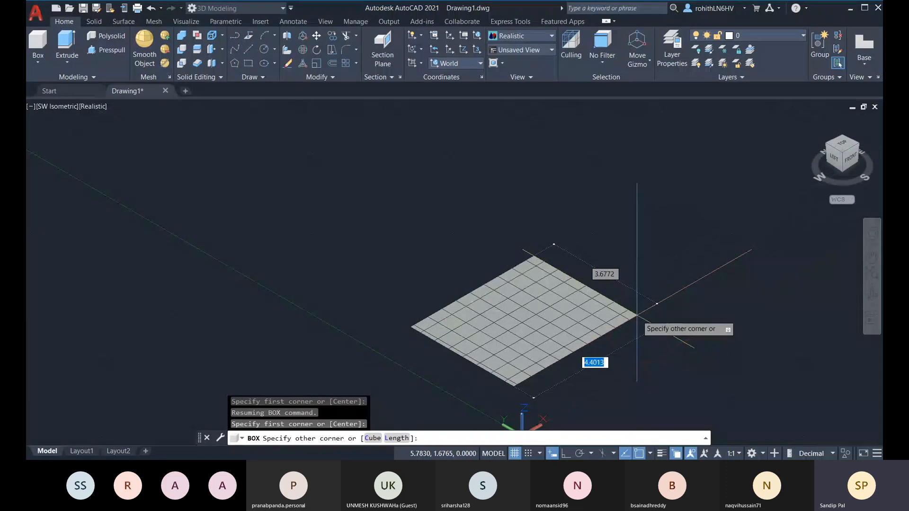
{"action": "left_click", "coordinate": [636, 315]}
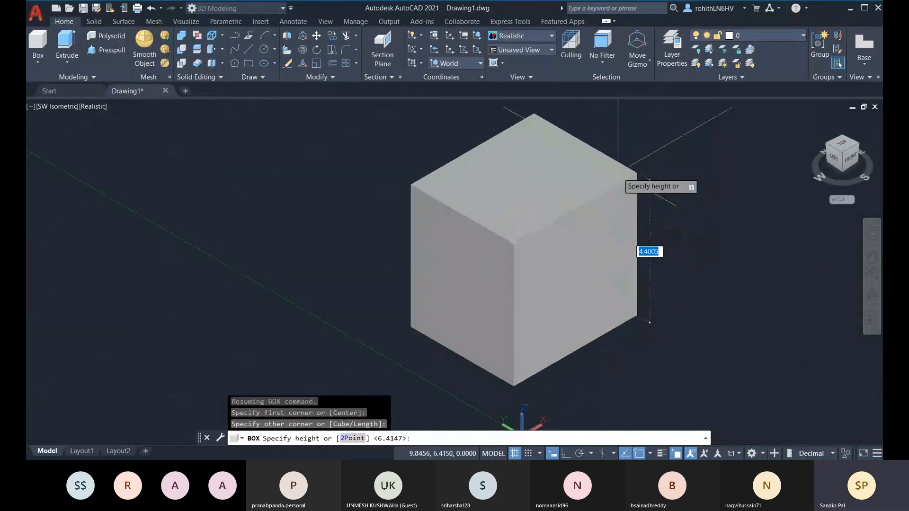
{"action": "key", "text": "Return"}
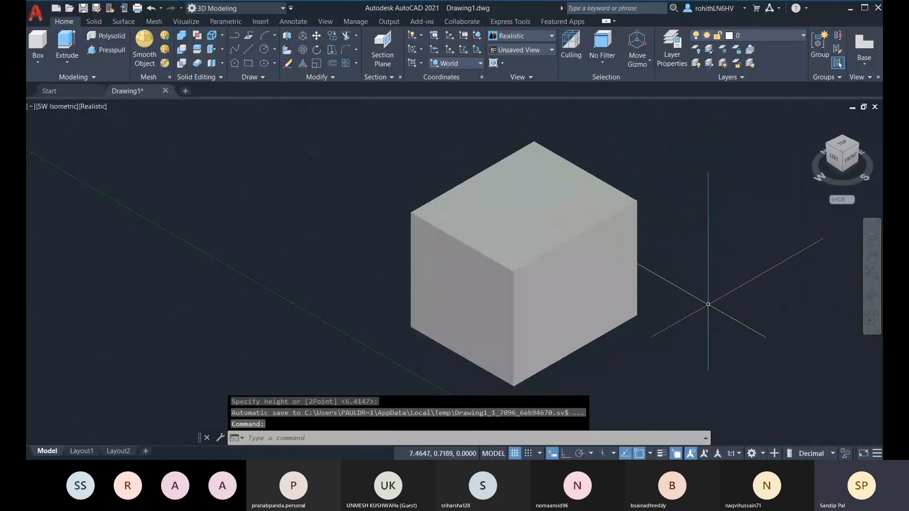
{"action": "key", "text": "Return"}
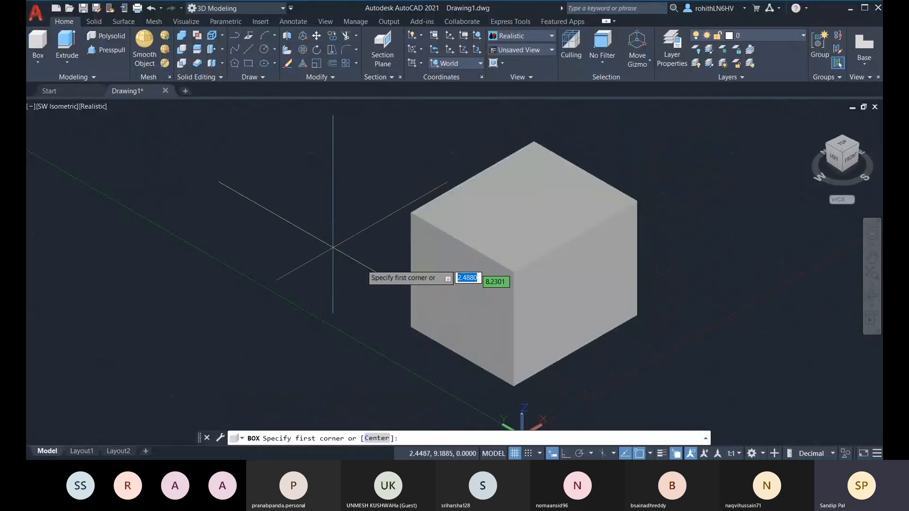
Draw a smaller cube to the left using the Cube option with Ortho (F8) on
{"action": "left_click", "coordinate": [176, 353]}
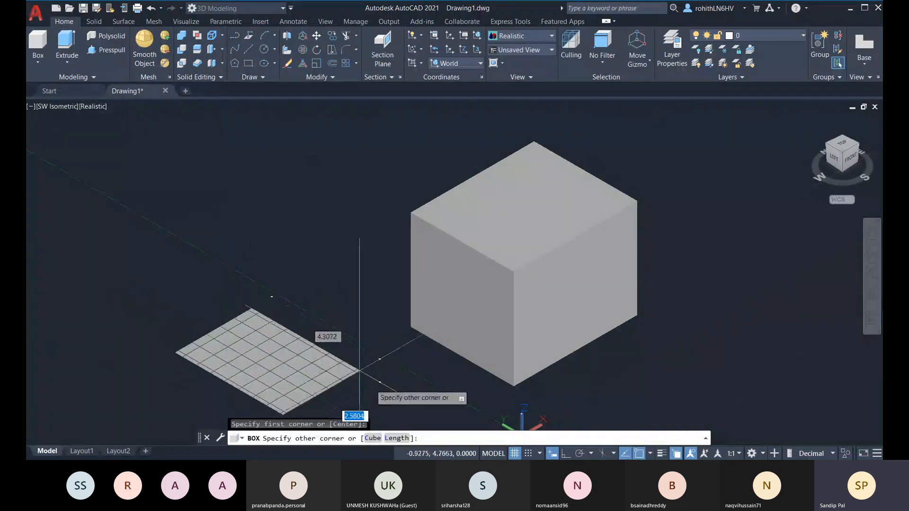
{"action": "left_click", "coordinate": [373, 438]}
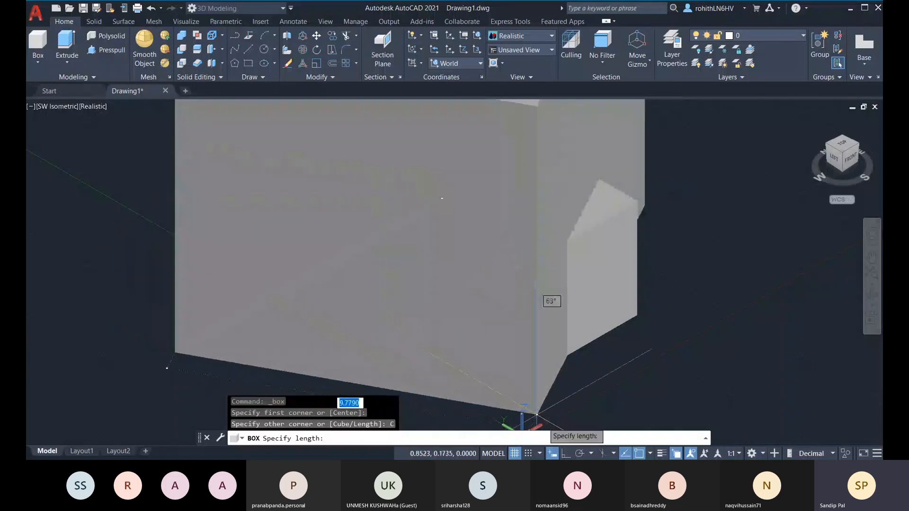
{"action": "key", "text": "F8"}
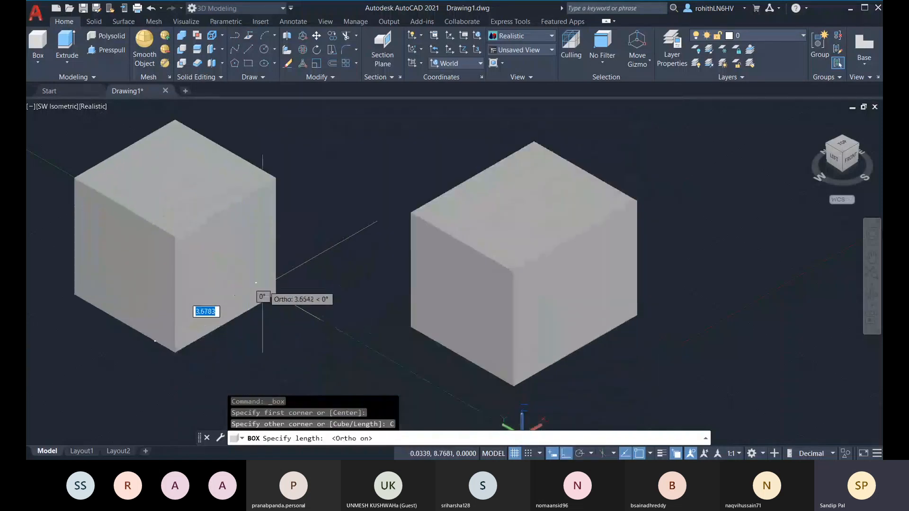
{"action": "left_click", "coordinate": [242, 307]}
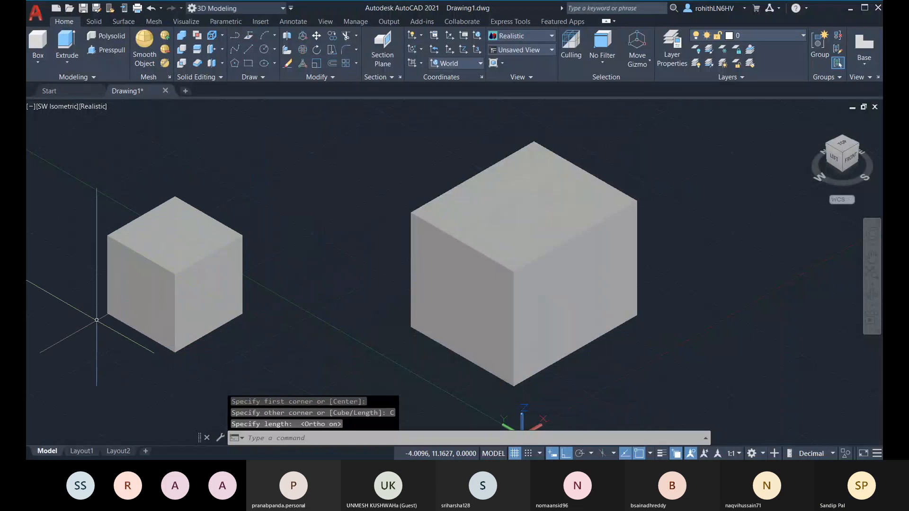
{"action": "middle_click_drag", "start_coordinate": [194, 302], "coordinate": [237, 308]}
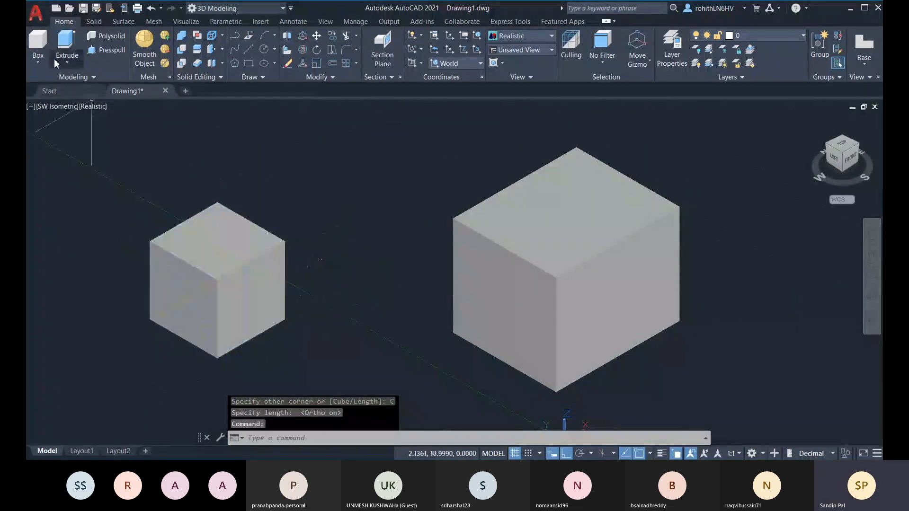
{"action": "left_click", "coordinate": [38, 41]}
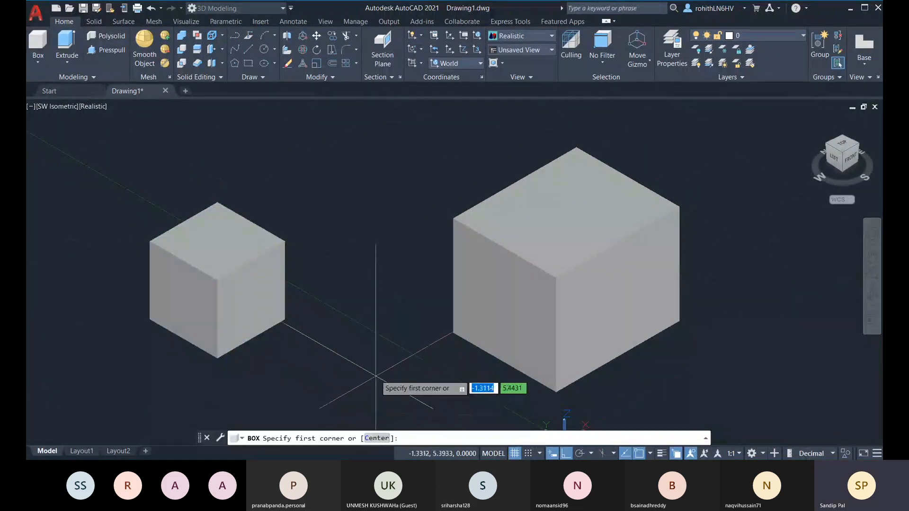
{"action": "middle_click_drag", "start_coordinate": [378, 388], "coordinate": [385, 369]}
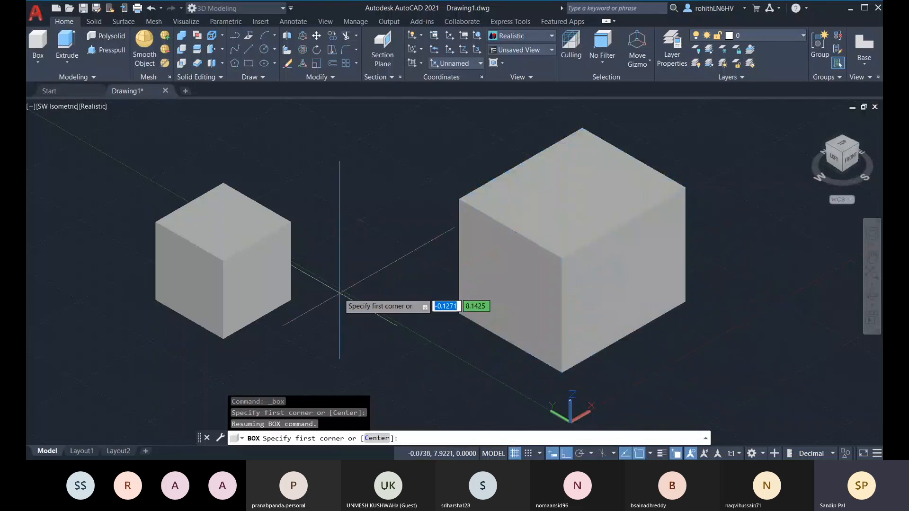
Draw a taller box using the Center option, centred on the small cube's corner
{"action": "middle_click_drag", "start_coordinate": [355, 346], "coordinate": [430, 329]}
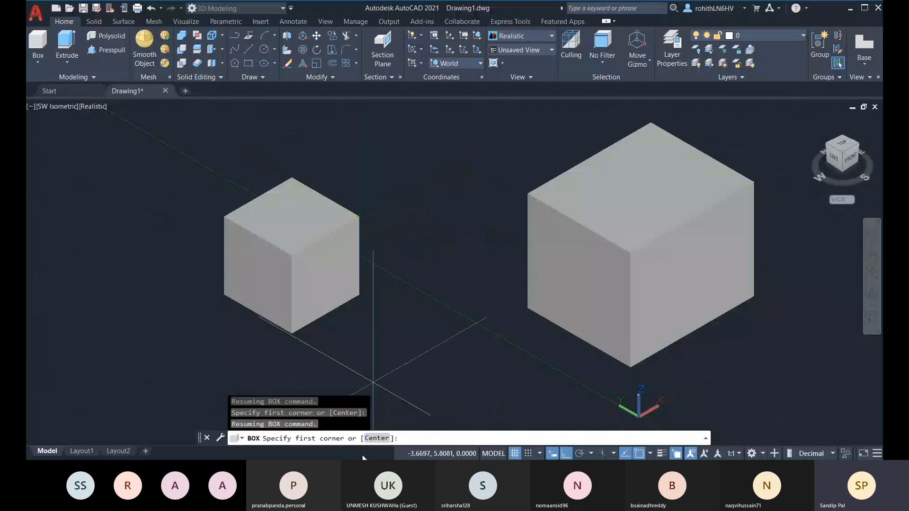
{"action": "left_click", "coordinate": [377, 438]}
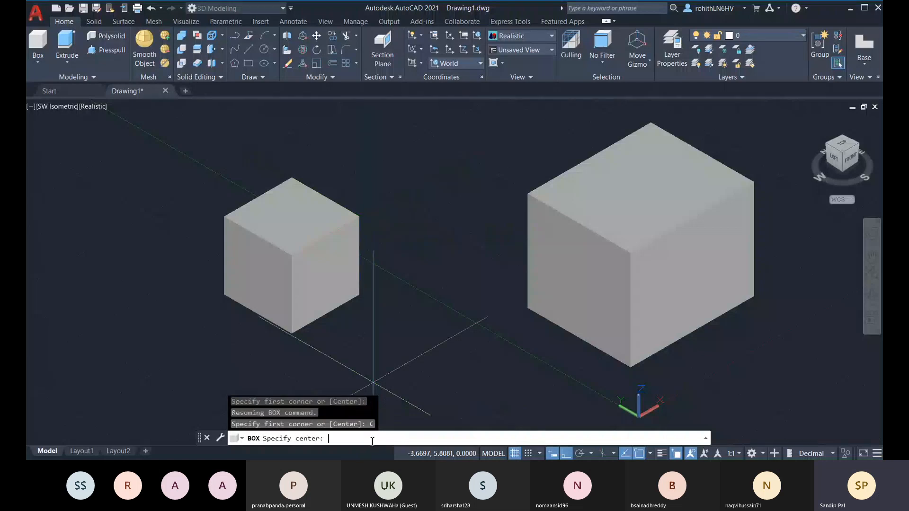
{"action": "left_click", "coordinate": [360, 217]}
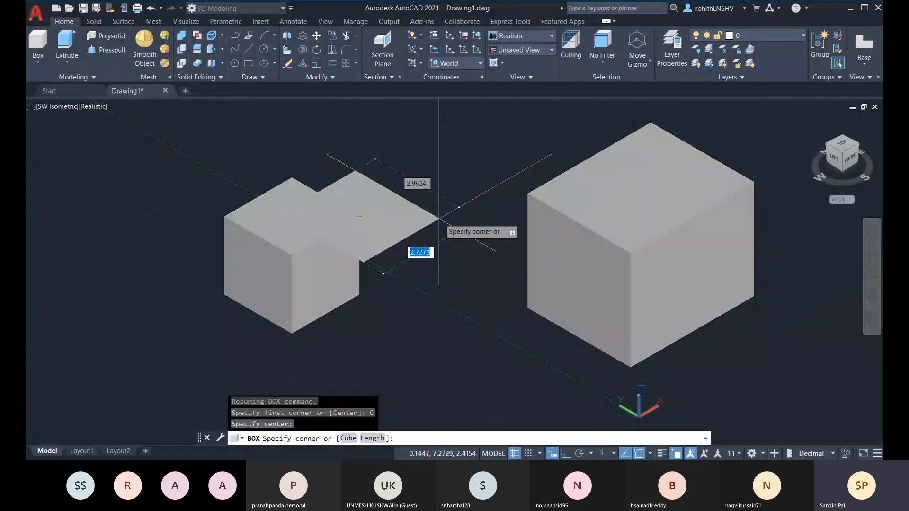
{"action": "left_click", "coordinate": [440, 216]}
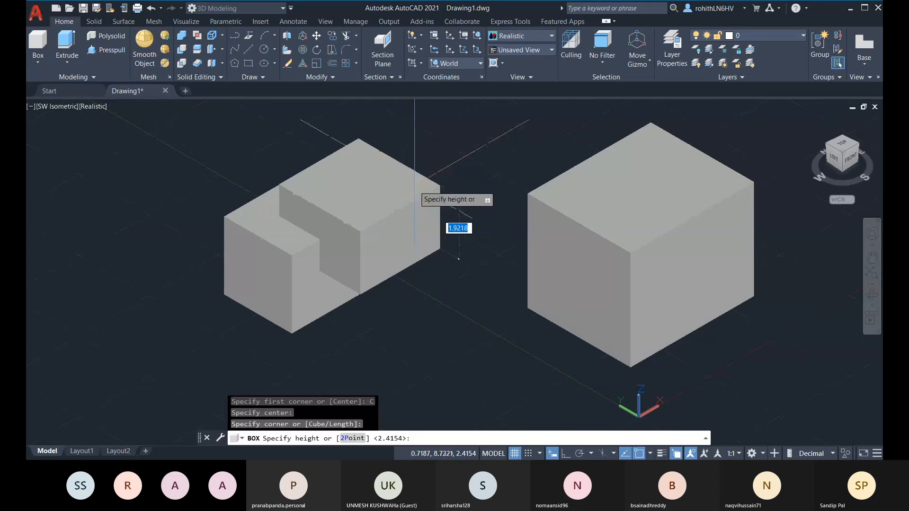
{"action": "left_click", "coordinate": [420, 176]}
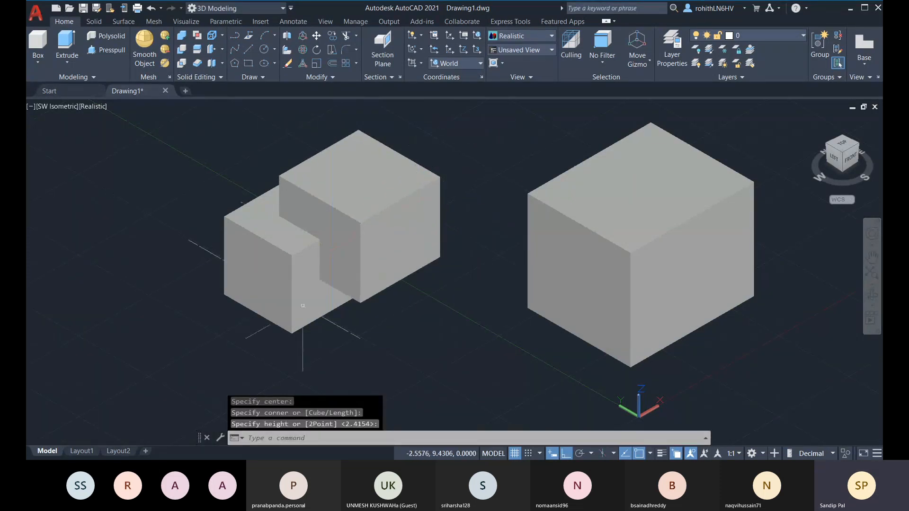
{"action": "middle_click_drag", "start_coordinate": [430, 239], "coordinate": [359, 289], "text": "shift"}
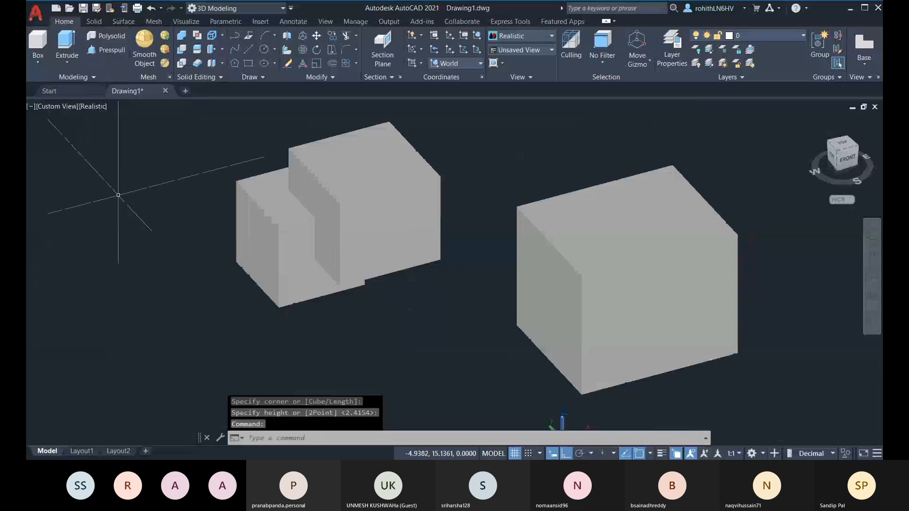
Draw a flat Ttr cylinder of radius 2 tangent to the stepped block and large box
{"action": "left_click", "coordinate": [42, 64]}
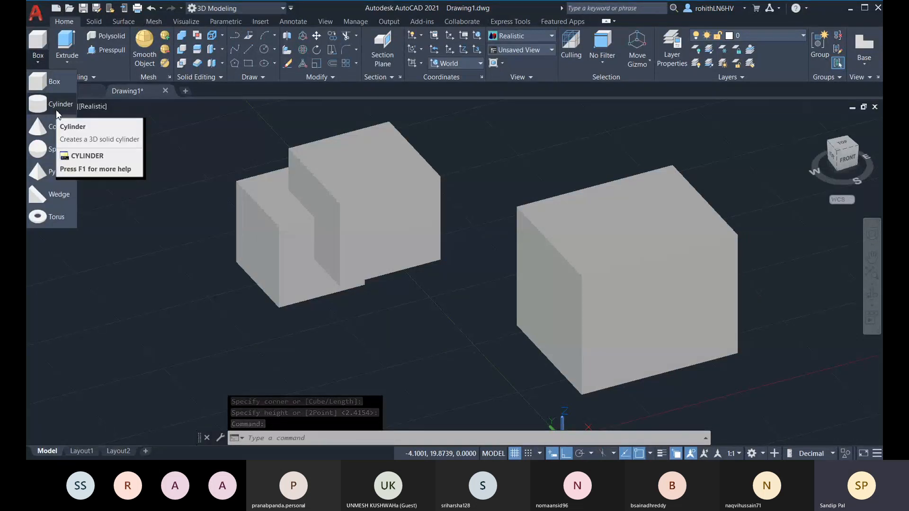
{"action": "left_click", "coordinate": [57, 112]}
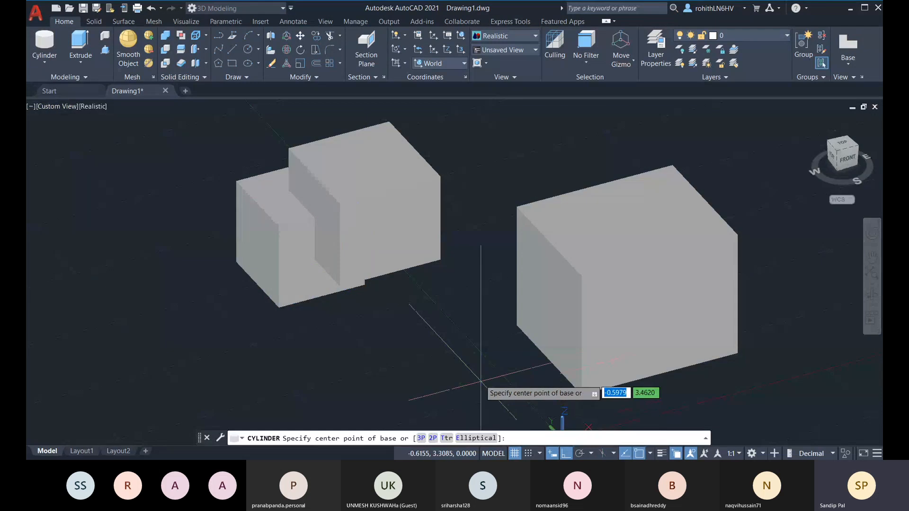
{"action": "mouse_move", "coordinate": [478, 385]}
{"action": "middle_mouse_down", "text": "shift"}
{"action": "mouse_move", "coordinate": [512, 374]}
{"action": "mouse_move", "coordinate": [473, 386]}
{"action": "middle_mouse_up", "text": "shift"}
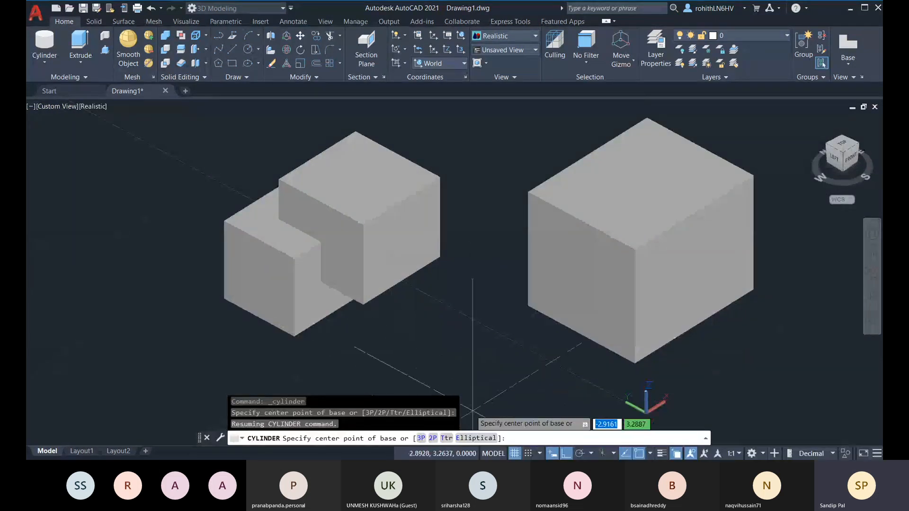
{"action": "left_click", "coordinate": [259, 50]}
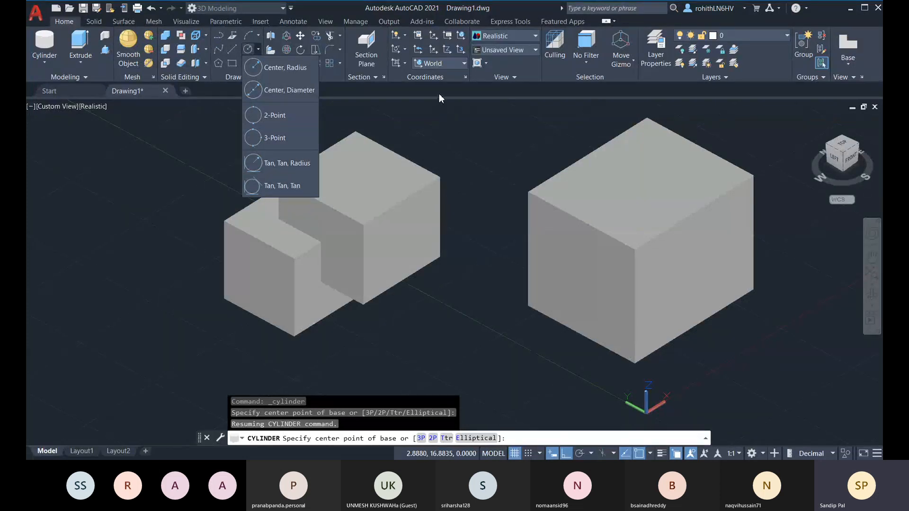
{"action": "left_click", "coordinate": [552, 440]}
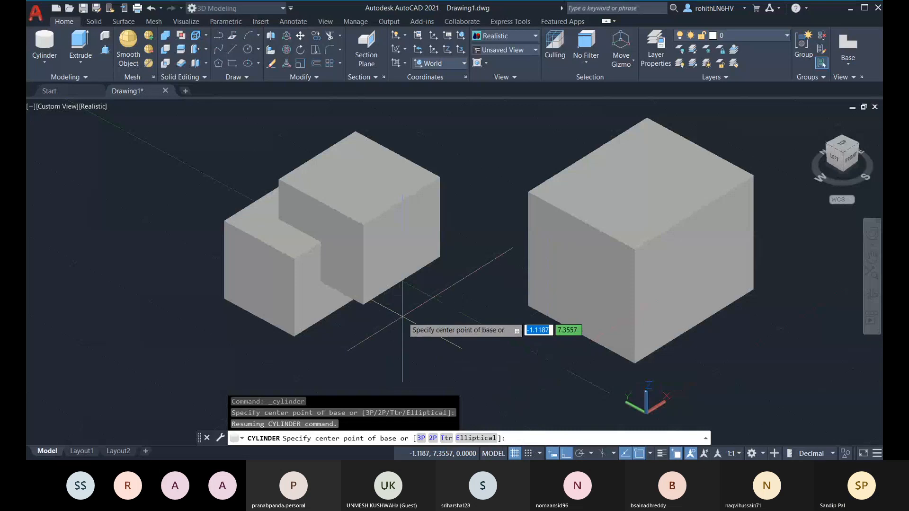
{"action": "middle_click_drag", "start_coordinate": [385, 326], "coordinate": [497, 372], "text": "shift"}
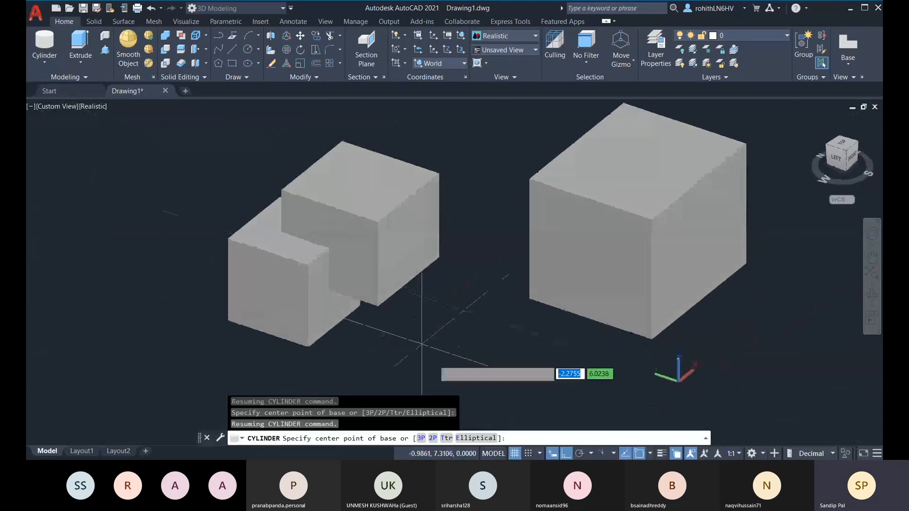
{"action": "left_click", "coordinate": [447, 438]}
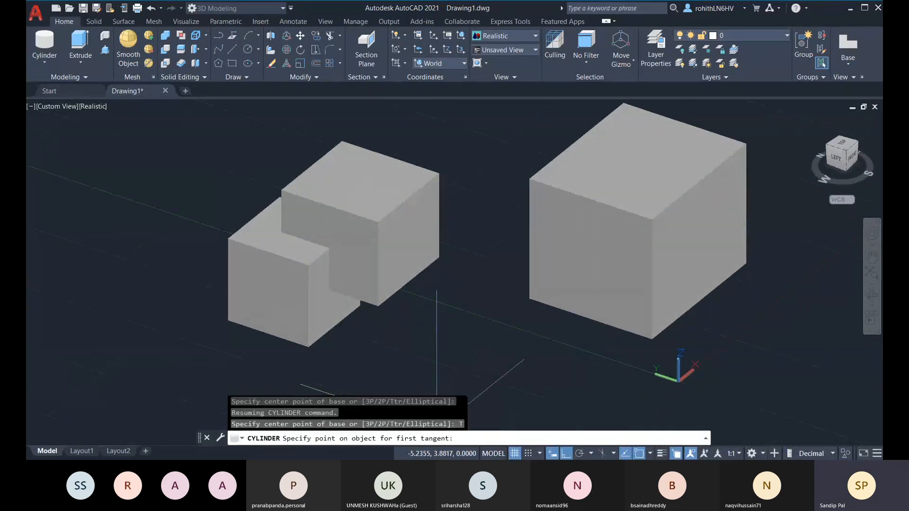
{"action": "left_click", "coordinate": [345, 318]}
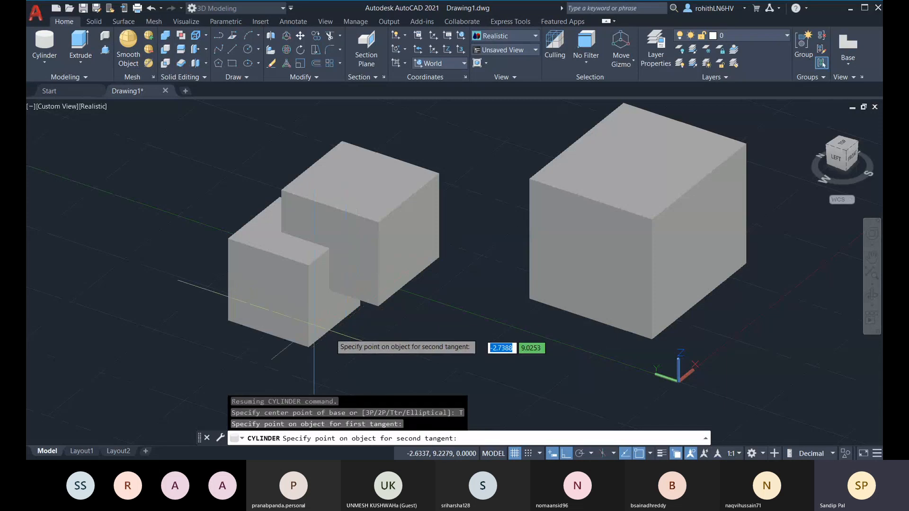
{"action": "left_click", "coordinate": [559, 309]}
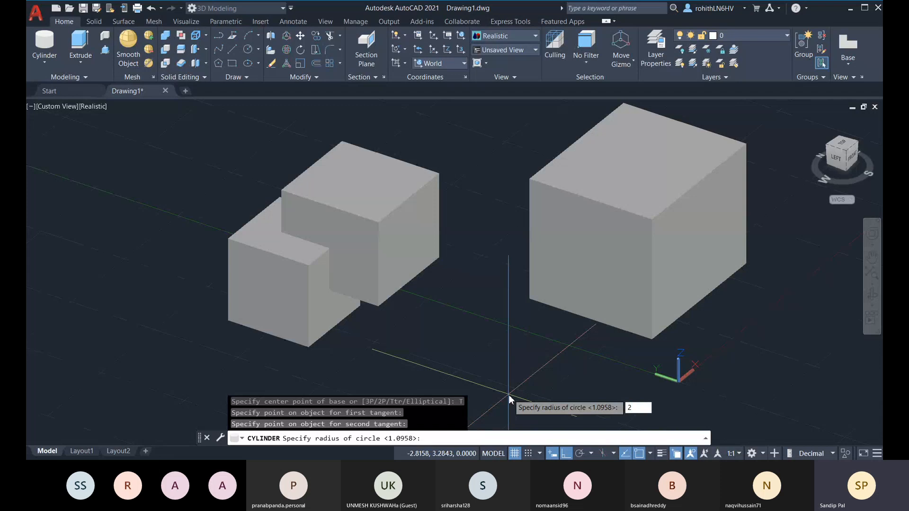
{"action": "key", "text": "Return"}
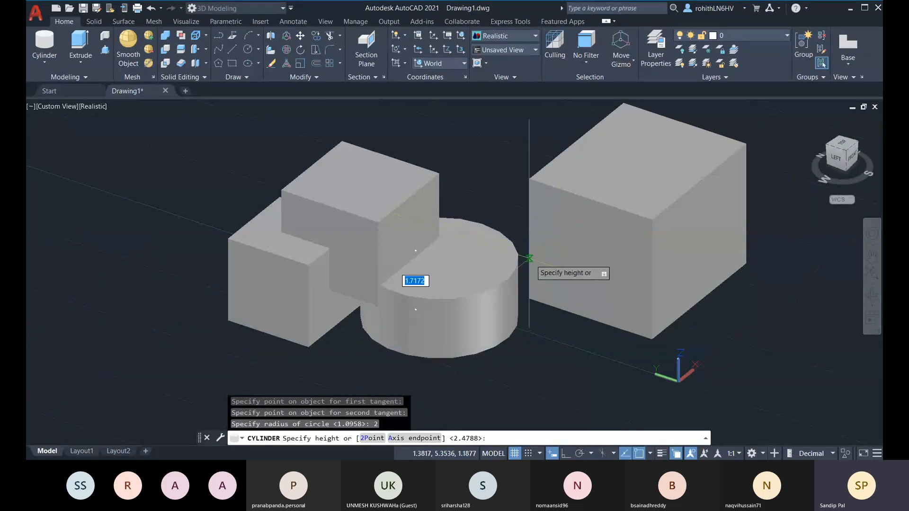
Orbit the model to show its front faces
{"action": "middle_click_drag", "start_coordinate": [497, 330], "coordinate": [400, 310], "text": "shift"}
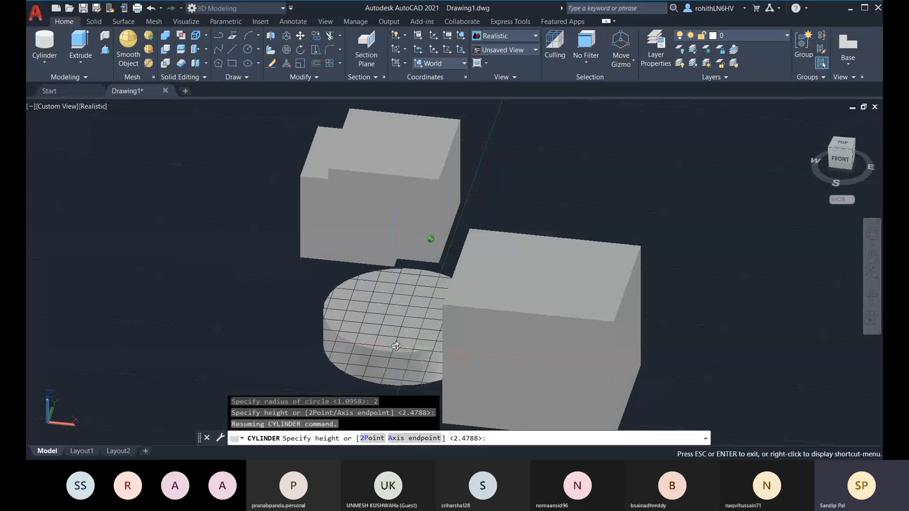
{"action": "middle_click_drag", "start_coordinate": [396, 346], "coordinate": [412, 265], "text": "shift"}
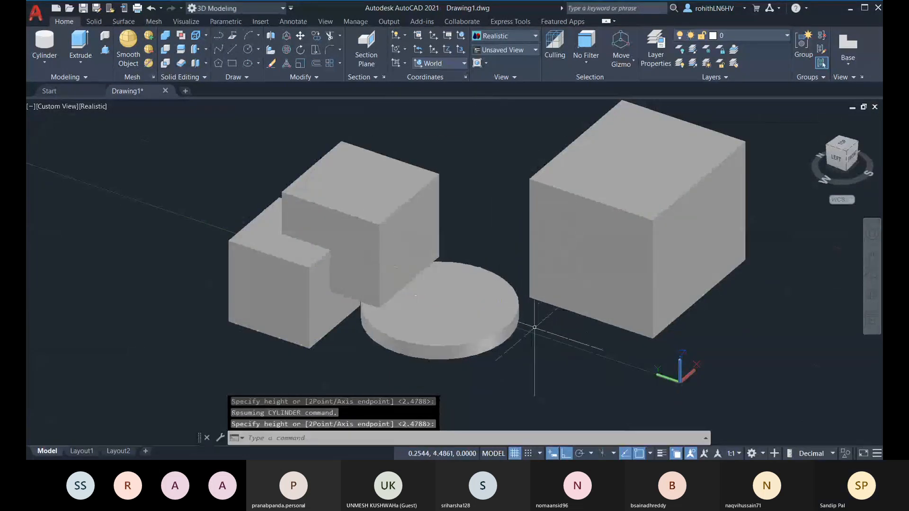
{"action": "middle_click_drag", "start_coordinate": [536, 326], "coordinate": [491, 327], "text": "shift"}
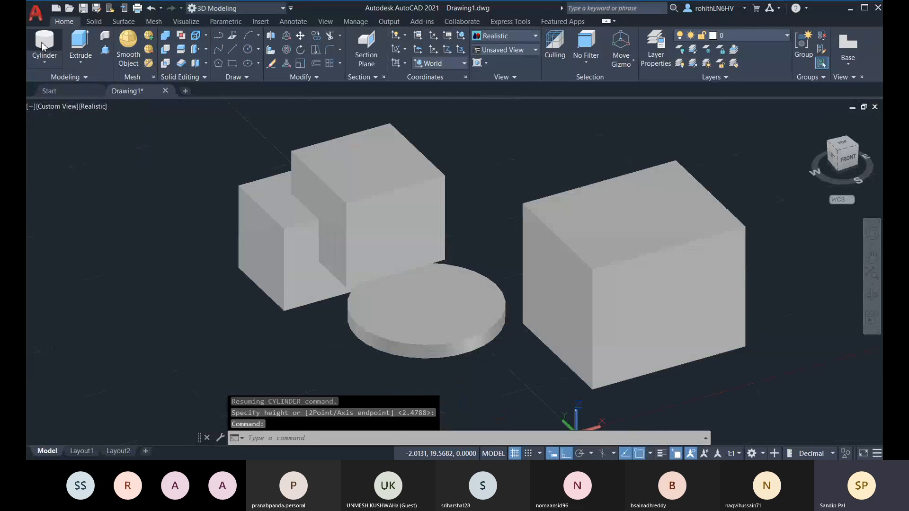
Draw a tall elliptical cylinder from its centre in front of the disc, picking both axes and height
{"action": "left_click", "coordinate": [54, 63]}
{"action": "middle_click_drag", "start_coordinate": [325, 319], "coordinate": [357, 227]}
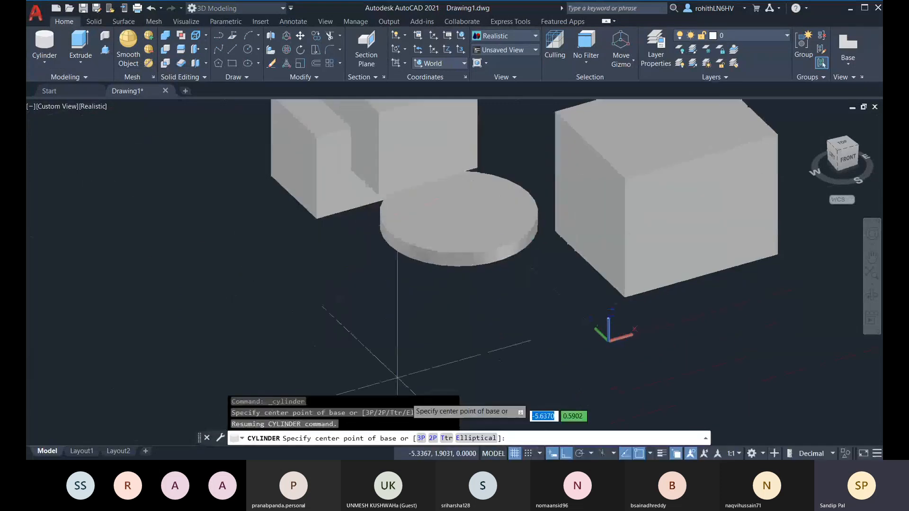
{"action": "left_click", "coordinate": [477, 440]}
{"action": "middle_click_drag", "start_coordinate": [516, 353], "coordinate": [517, 334]}
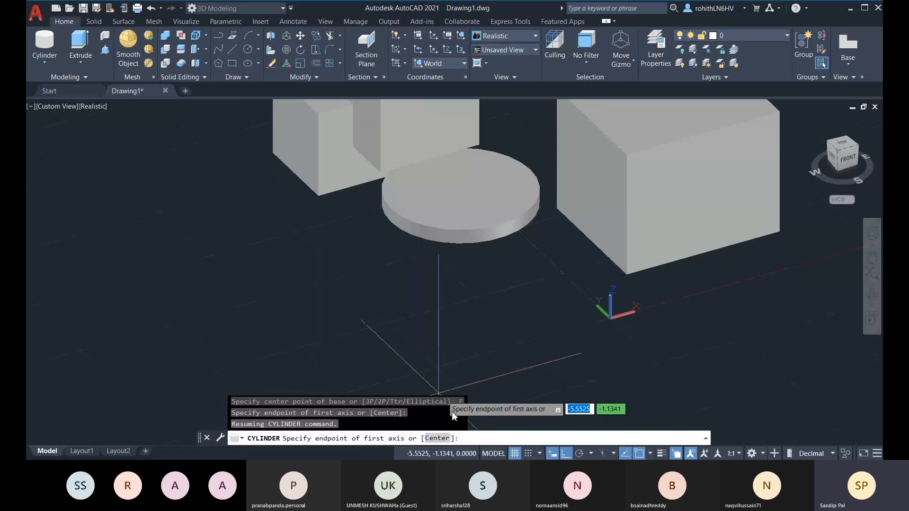
{"action": "middle_click_drag", "start_coordinate": [489, 345], "coordinate": [478, 349]}
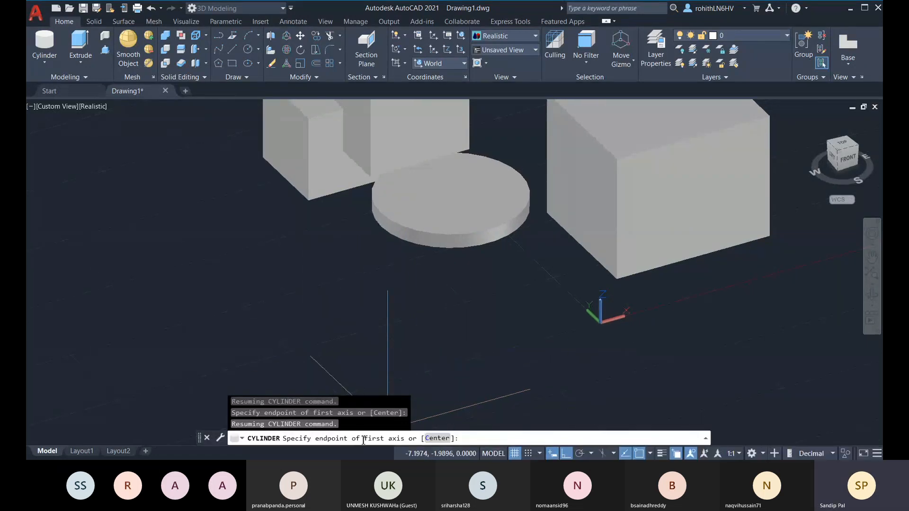
{"action": "left_click", "coordinate": [443, 439]}
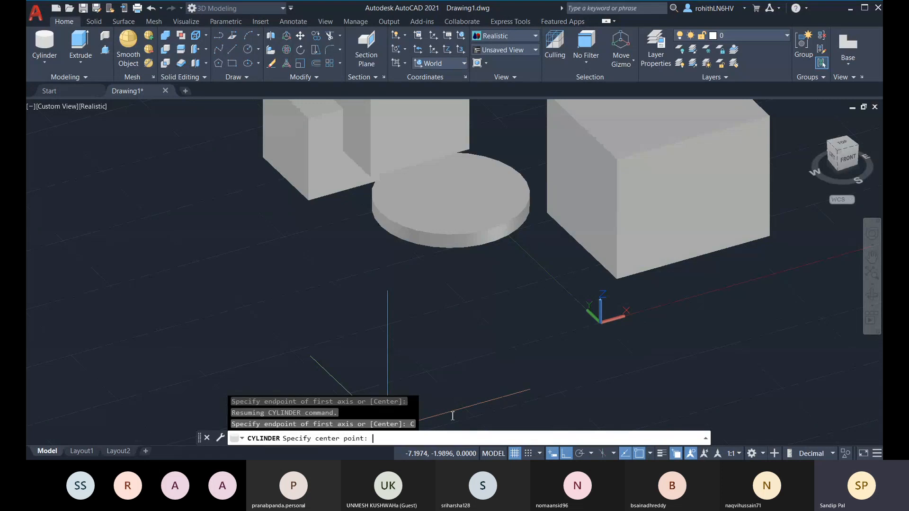
{"action": "left_click", "coordinate": [464, 324]}
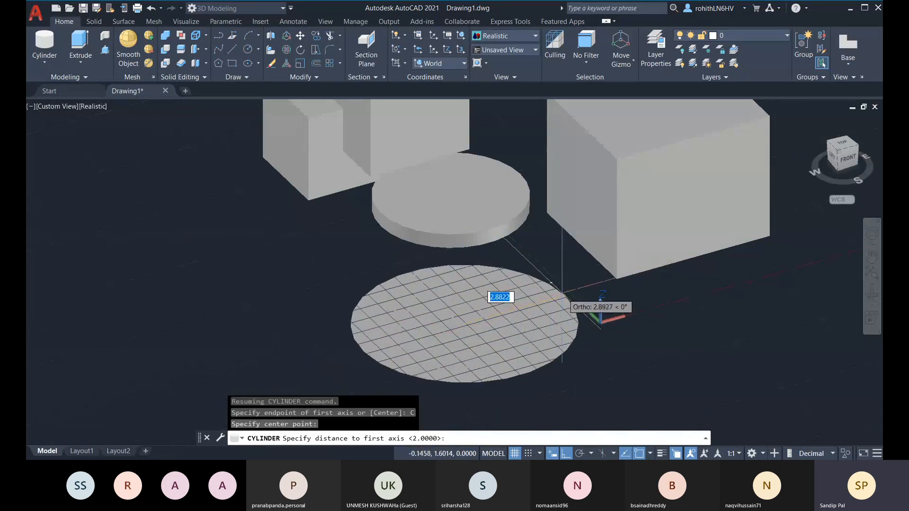
{"action": "left_click", "coordinate": [566, 297]}
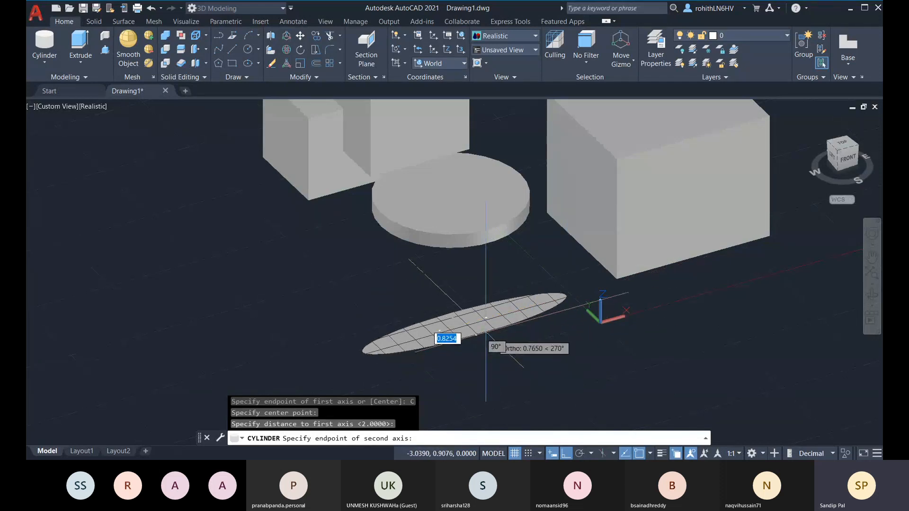
{"action": "left_click", "coordinate": [459, 348]}
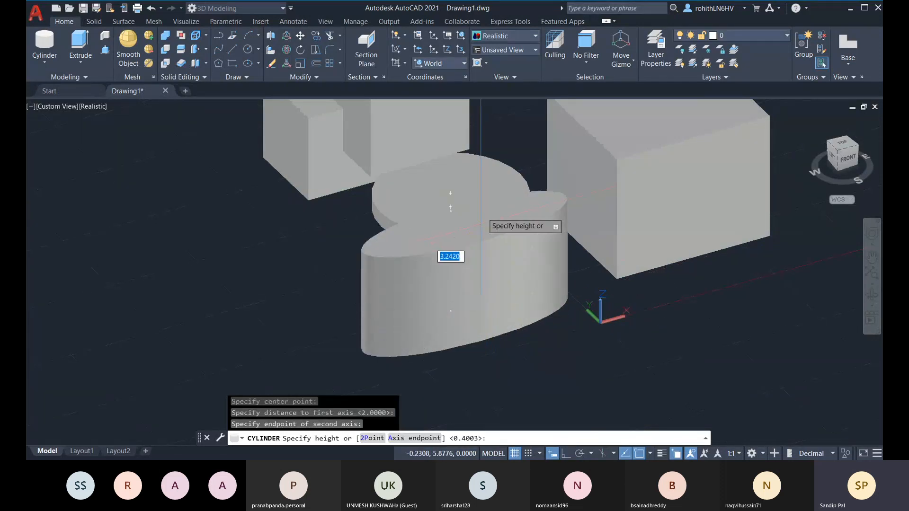
{"action": "left_click", "coordinate": [490, 178]}
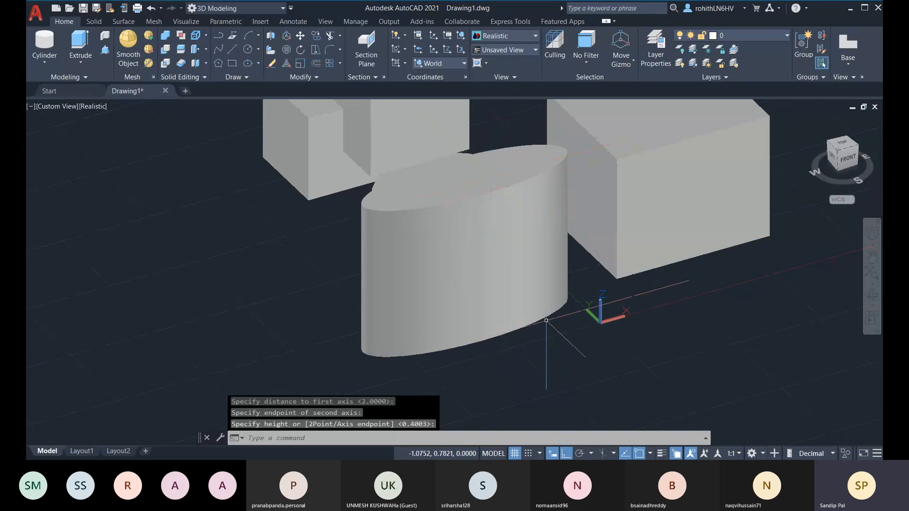
{"action": "middle_click_drag", "start_coordinate": [546, 321], "coordinate": [594, 317], "text": "shift"}
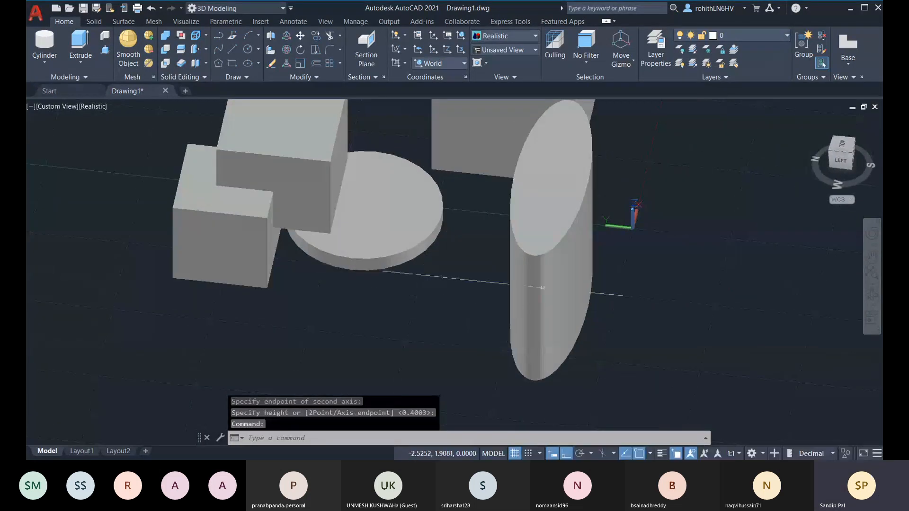
{"action": "middle_click_drag", "start_coordinate": [543, 287], "coordinate": [525, 367], "text": "shift"}
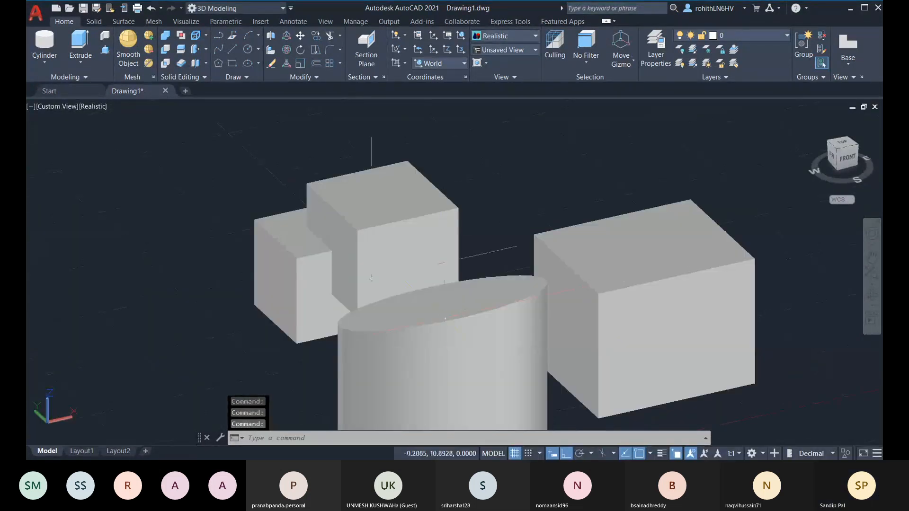
Draw a small cylinder centred on the elliptical top face, picking its radius and height on screen
{"action": "left_click", "coordinate": [45, 40]}
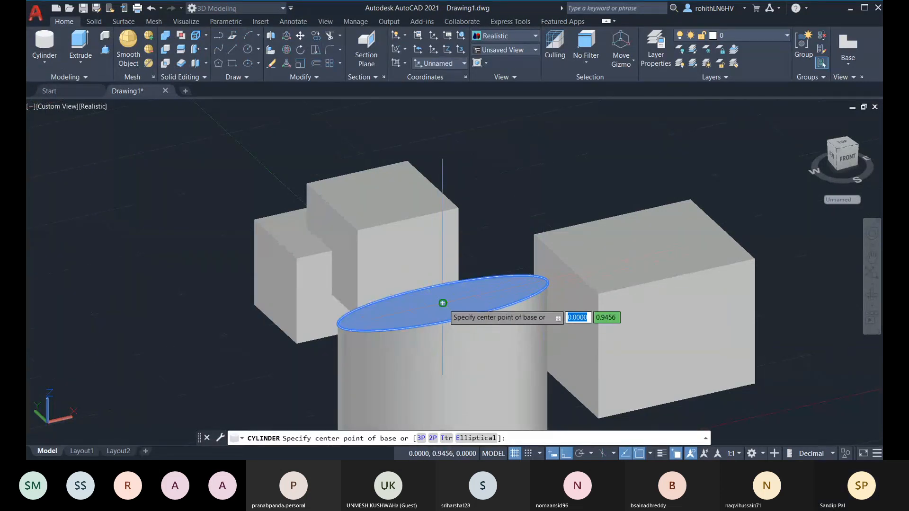
{"action": "left_click", "coordinate": [443, 303]}
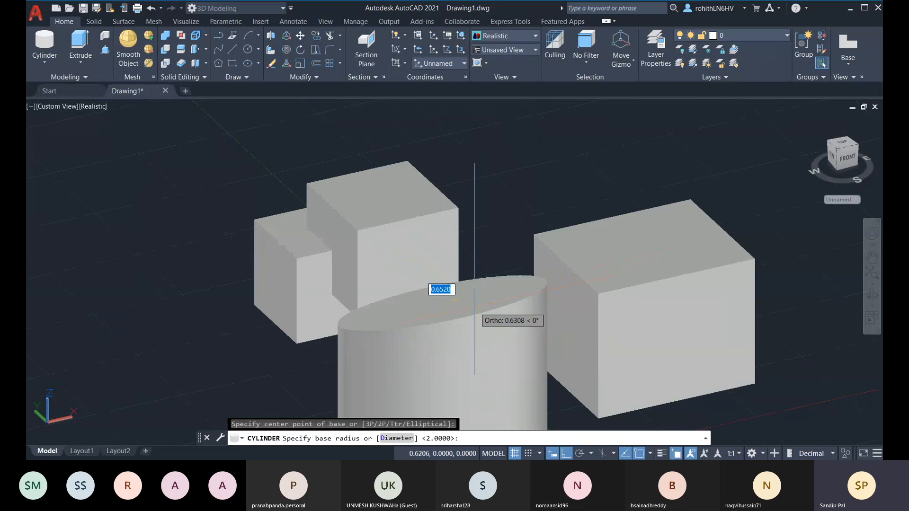
{"action": "middle_click_drag", "start_coordinate": [474, 303], "coordinate": [487, 320], "text": "shift"}
{"action": "scroll", "coordinate": [497, 322], "scroll_direction": "up", "scroll_amount": 3}
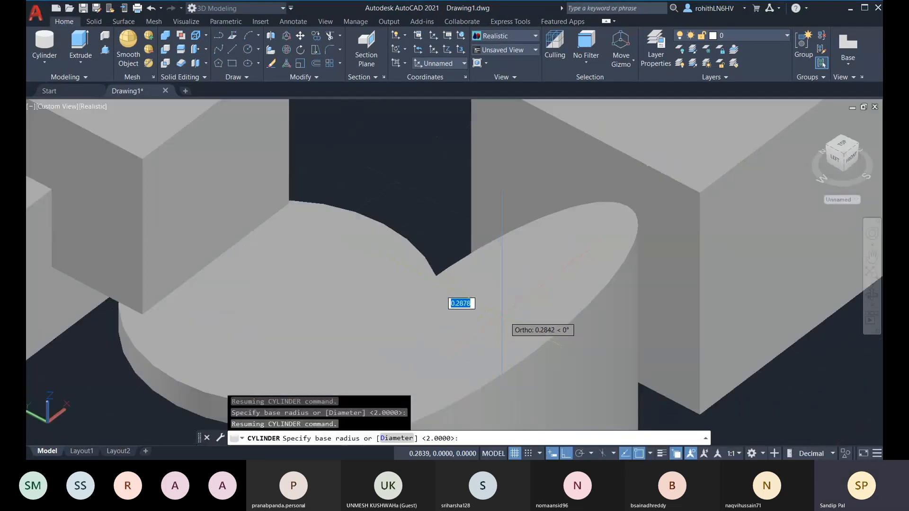
{"action": "scroll", "coordinate": [359, 281], "scroll_direction": "down", "scroll_amount": 3}
{"action": "scroll", "coordinate": [260, 230], "scroll_direction": "up", "scroll_amount": 5}
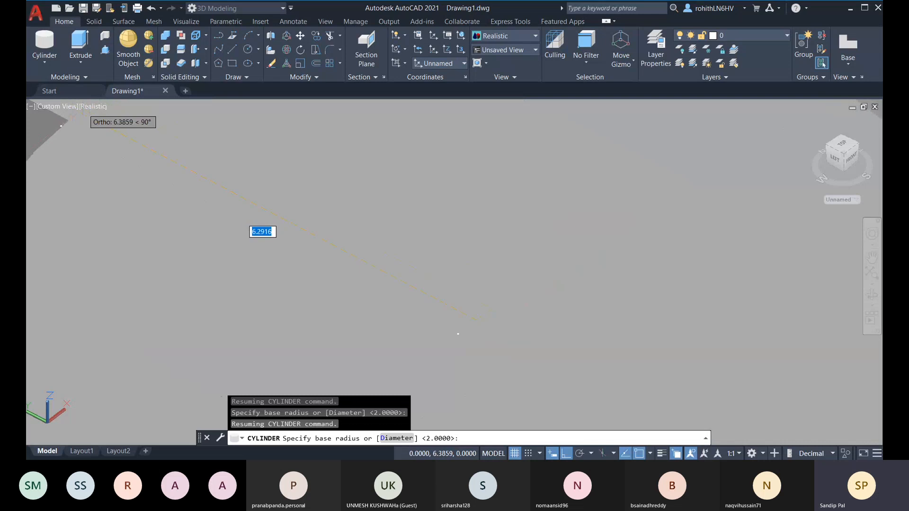
{"action": "scroll", "coordinate": [562, 332], "scroll_direction": "down", "scroll_amount": 2}
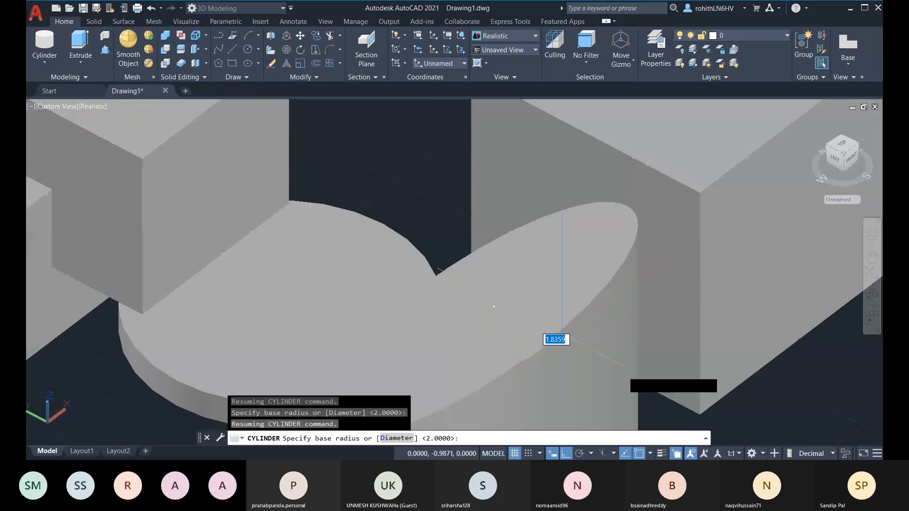
{"action": "left_click", "coordinate": [476, 321]}
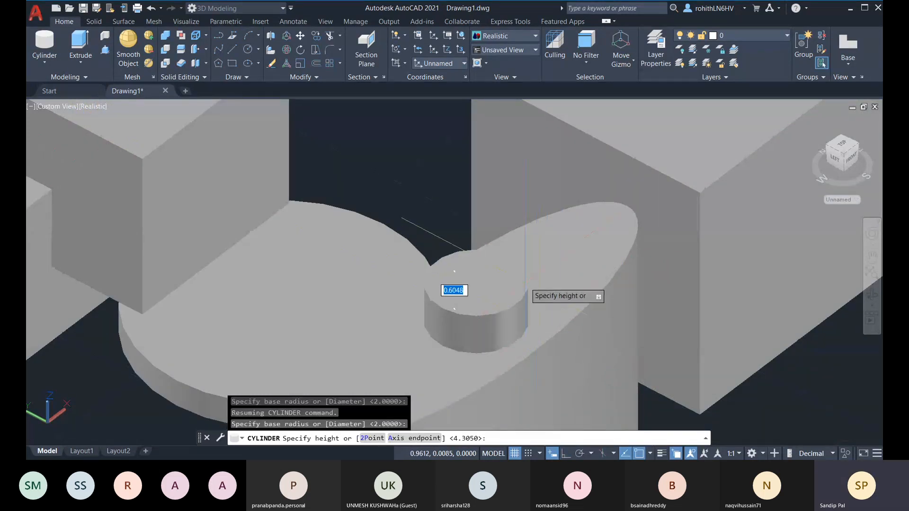
{"action": "left_click", "coordinate": [530, 257]}
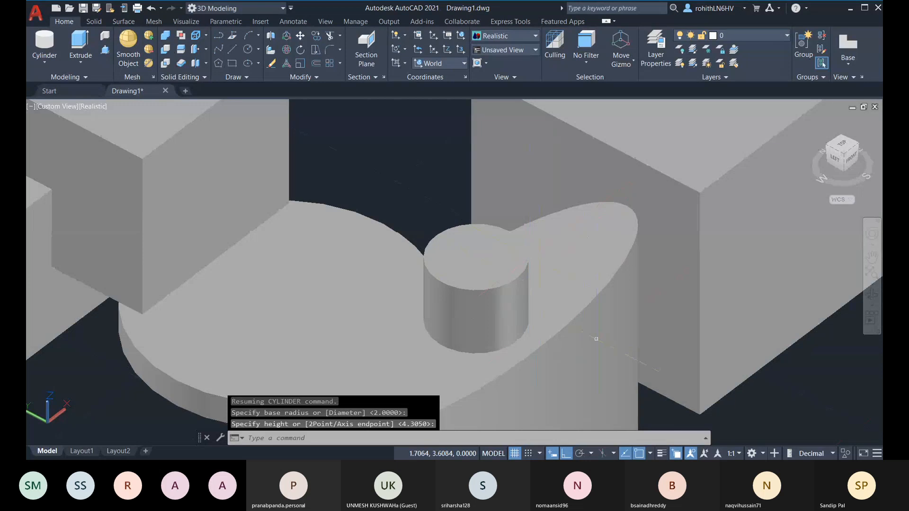
{"action": "scroll", "coordinate": [596, 339], "scroll_direction": "down", "scroll_amount": 5}
{"action": "middle_click_drag", "start_coordinate": [654, 369], "coordinate": [504, 310], "text": "shift"}
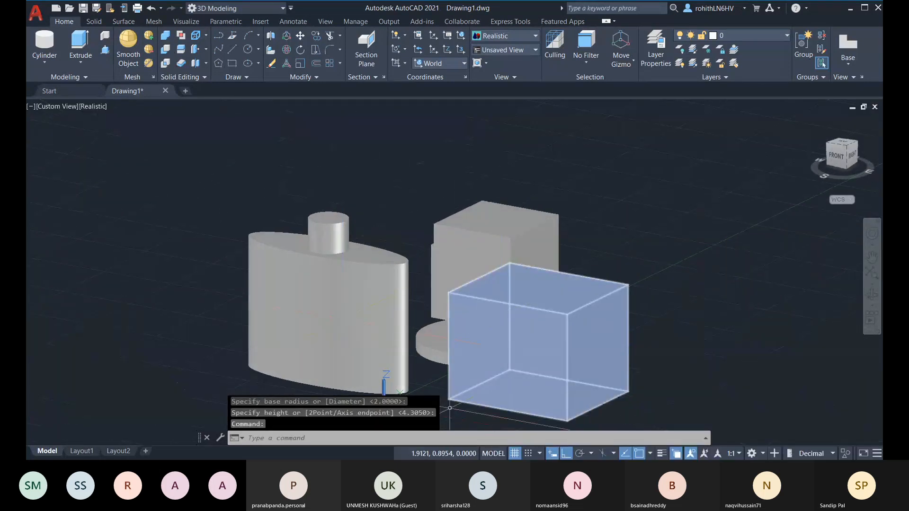
{"action": "scroll", "coordinate": [459, 370], "scroll_direction": "down", "scroll_amount": 3}
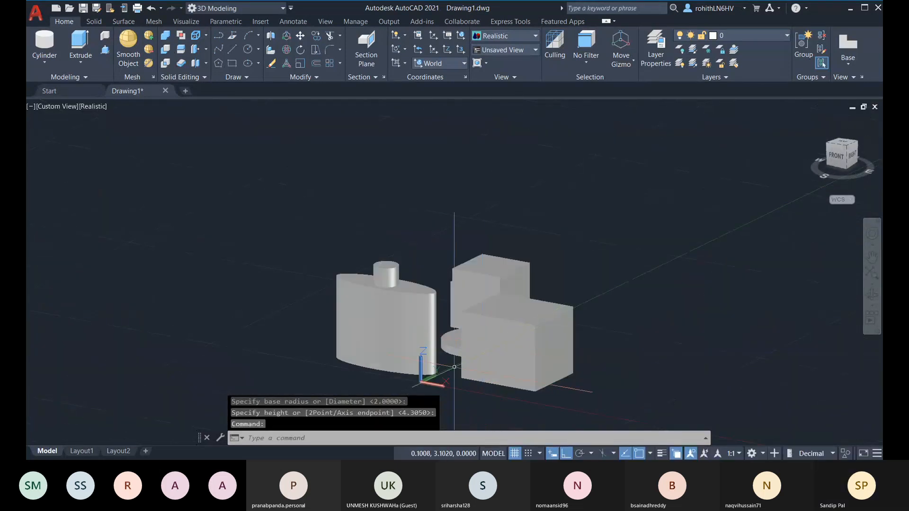
{"action": "left_click", "coordinate": [45, 63]}
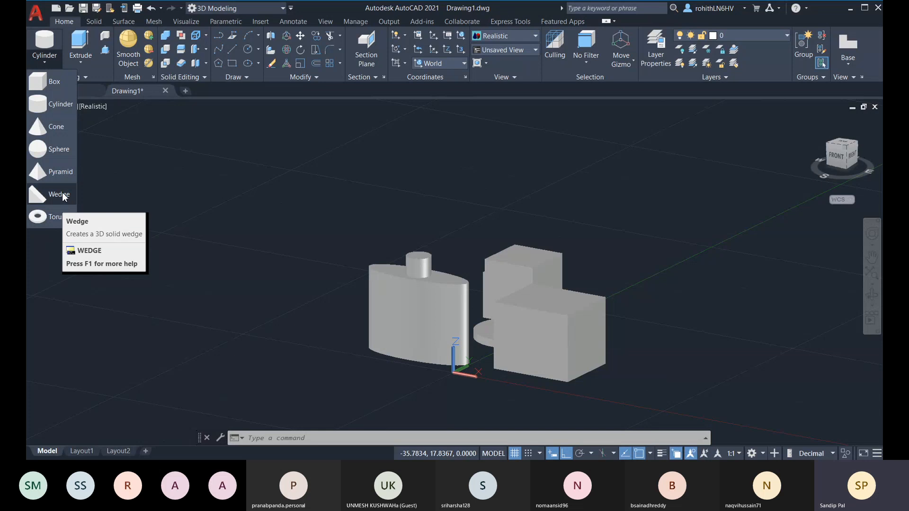
{"action": "left_click", "coordinate": [135, 215]}
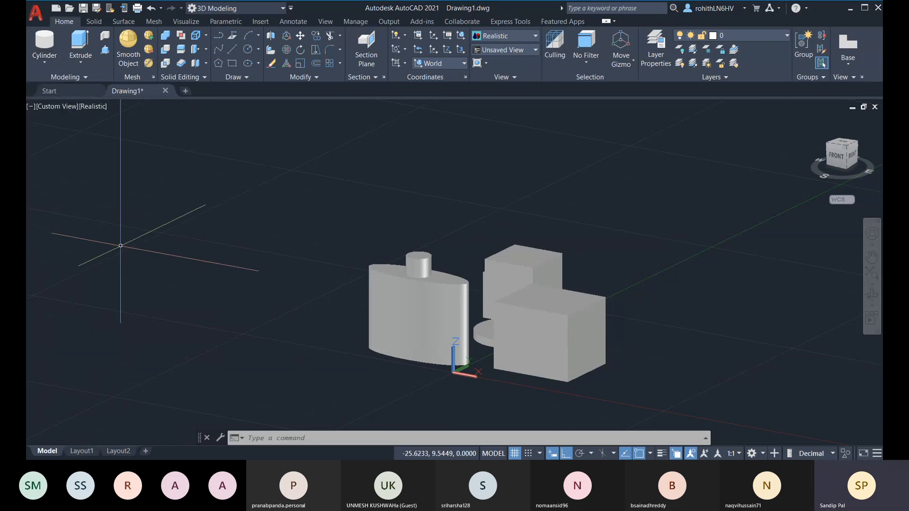
{"action": "left_click", "coordinate": [80, 63]}
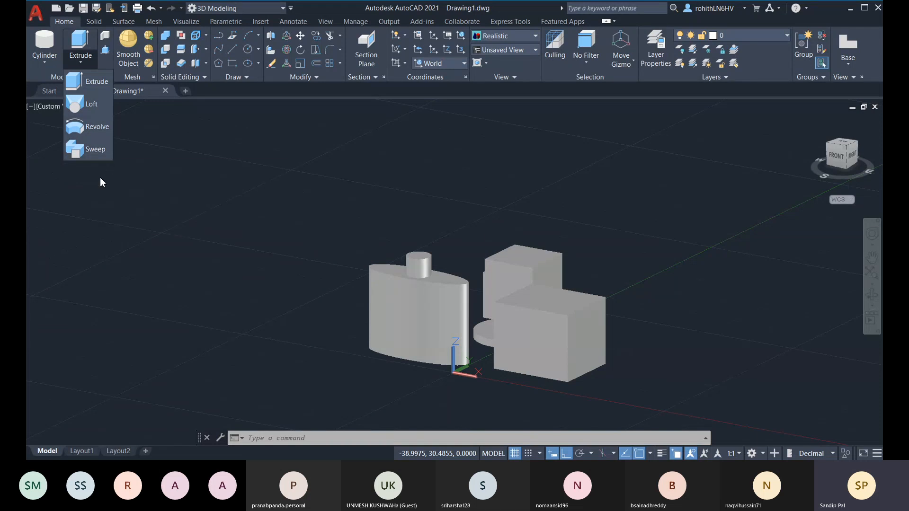
{"action": "left_click", "coordinate": [206, 268]}
{"action": "middle_click_drag", "start_coordinate": [263, 335], "coordinate": [394, 320], "text": "shift"}
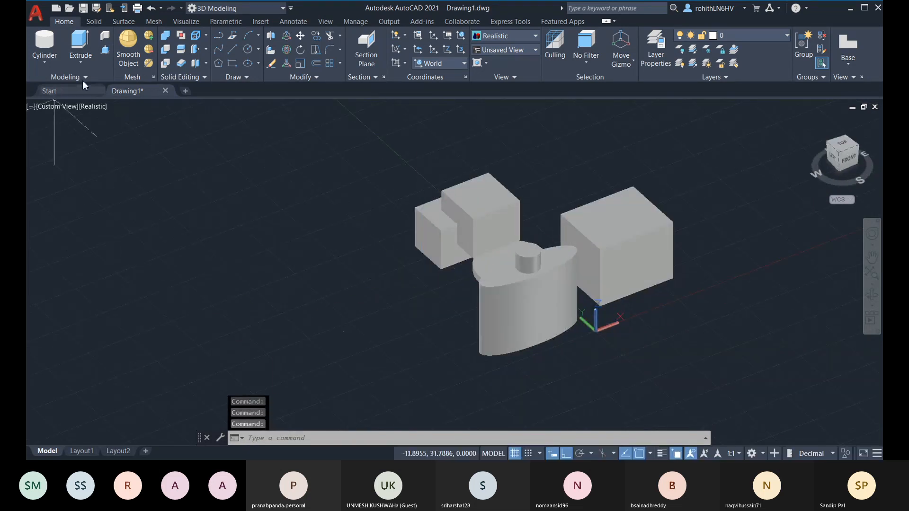
{"action": "left_click", "coordinate": [81, 60]}
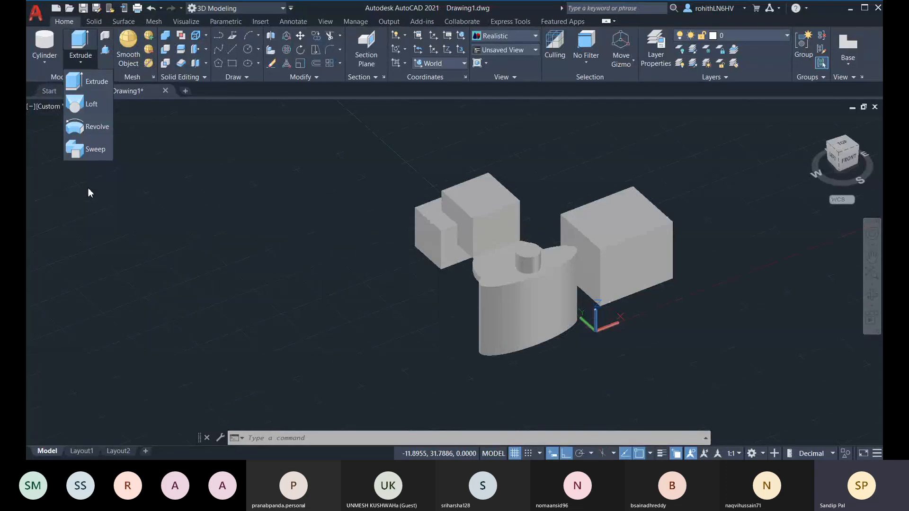
{"action": "left_click", "coordinate": [245, 287]}
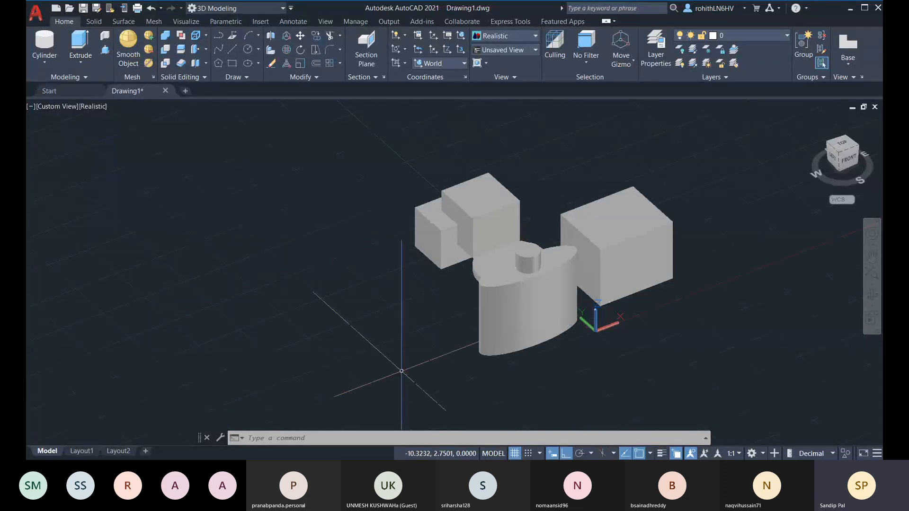
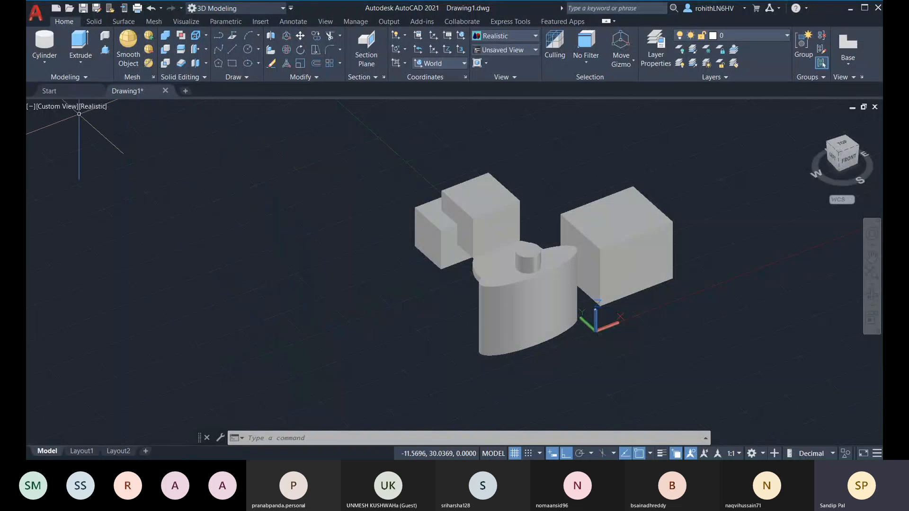
Zoom out and pan right to clear space beside the solids, briefly checking the Extrude flyout
{"action": "scroll", "coordinate": [267, 246], "scroll_direction": "down", "scroll_amount": 3}
{"action": "middle_click_drag", "start_coordinate": [266, 246], "coordinate": [367, 260]}
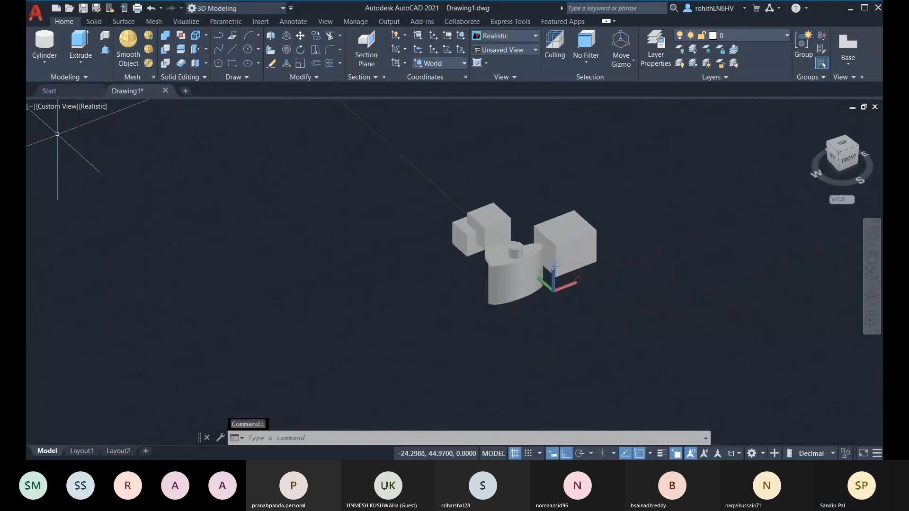
{"action": "left_click", "coordinate": [78, 65]}
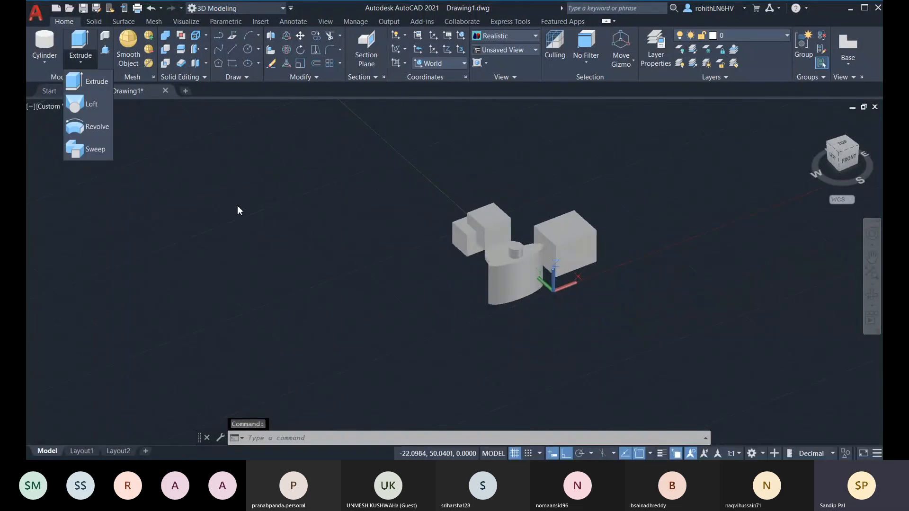
{"action": "left_click", "coordinate": [213, 205]}
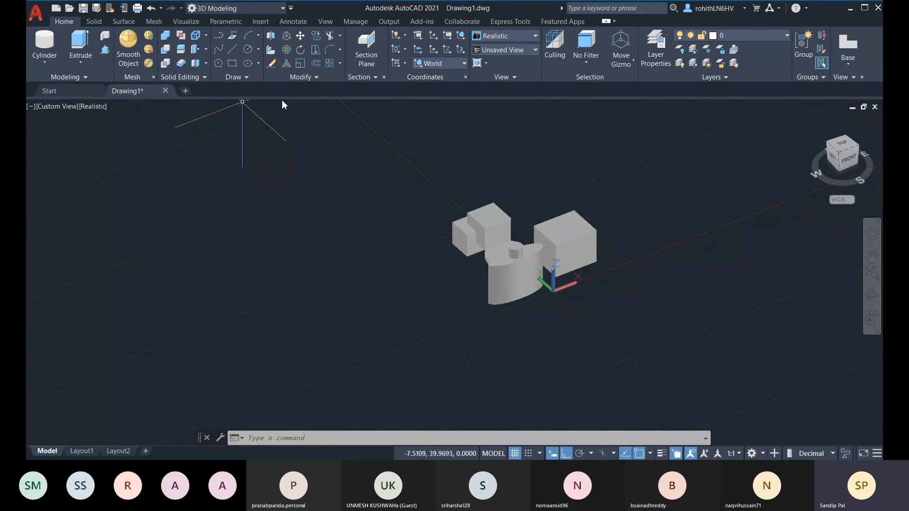
Draw a circle to the left of the existing solids
{"action": "left_click", "coordinate": [250, 52]}
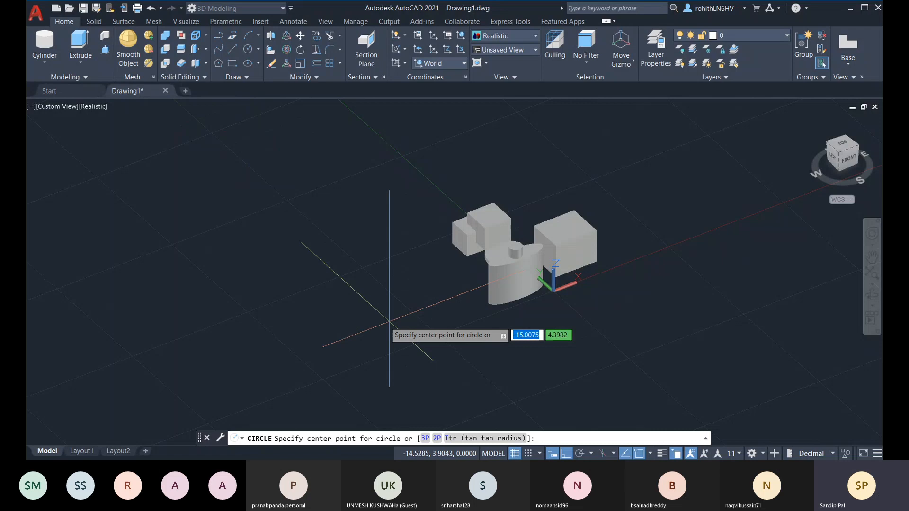
{"action": "left_click", "coordinate": [350, 280]}
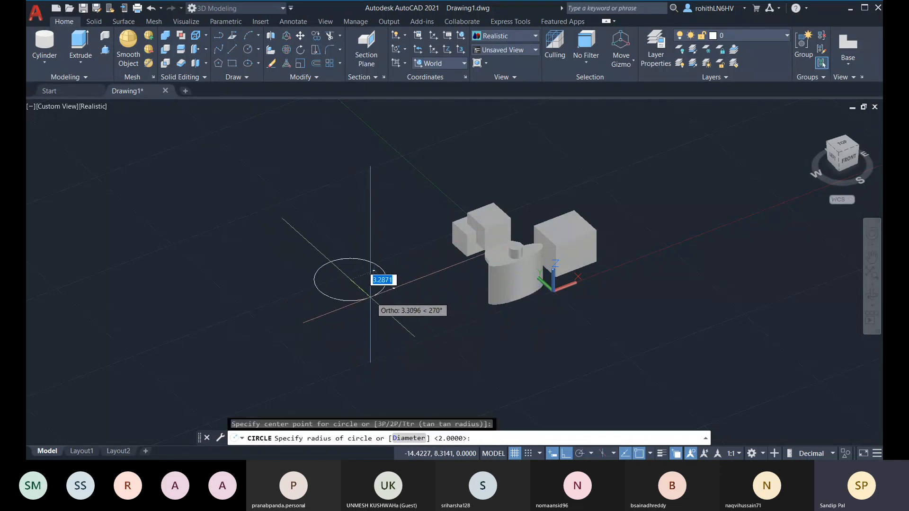
{"action": "left_click", "coordinate": [380, 279]}
Switch to the Top view in 2D Wireframe style and zoom in on the circle
{"action": "middle_click_drag", "start_coordinate": [401, 291], "coordinate": [342, 234], "text": "shift"}
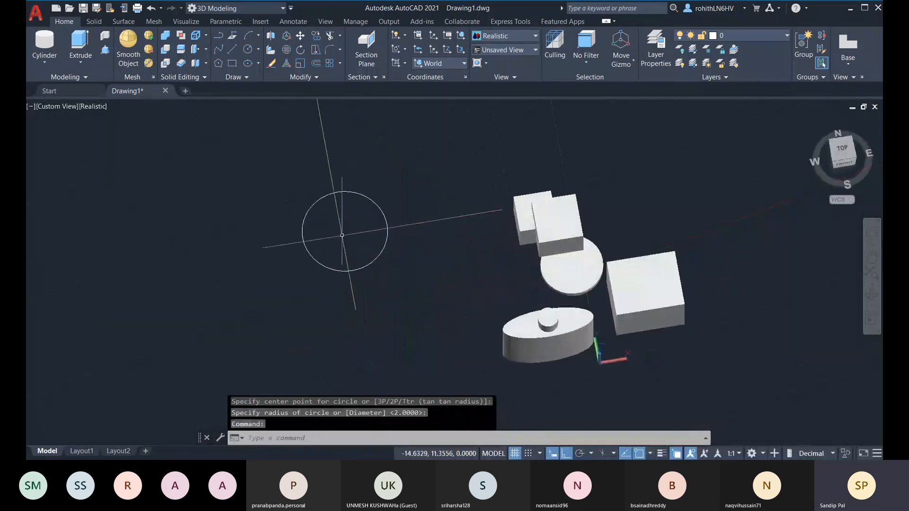
{"action": "left_click", "coordinate": [847, 159]}
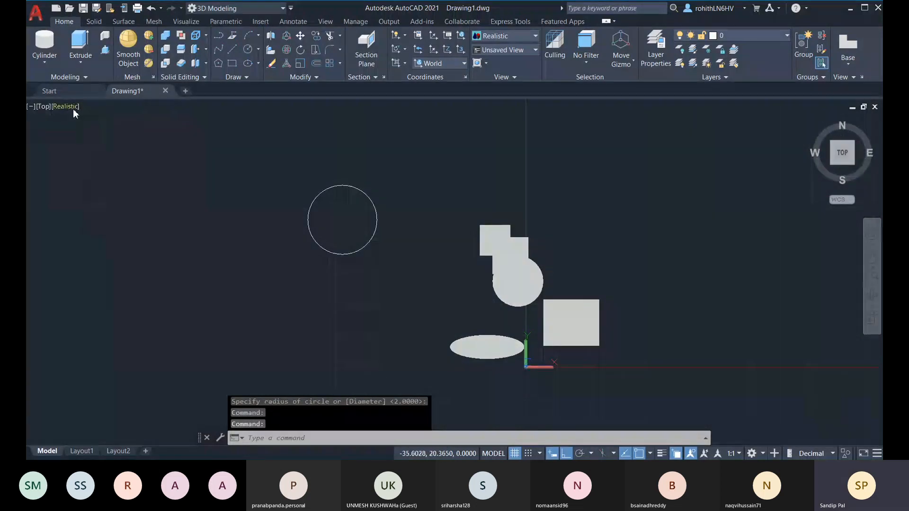
{"action": "left_click", "coordinate": [73, 108]}
{"action": "left_click", "coordinate": [108, 132]}
{"action": "scroll", "coordinate": [424, 172], "scroll_direction": "up", "scroll_amount": 5}
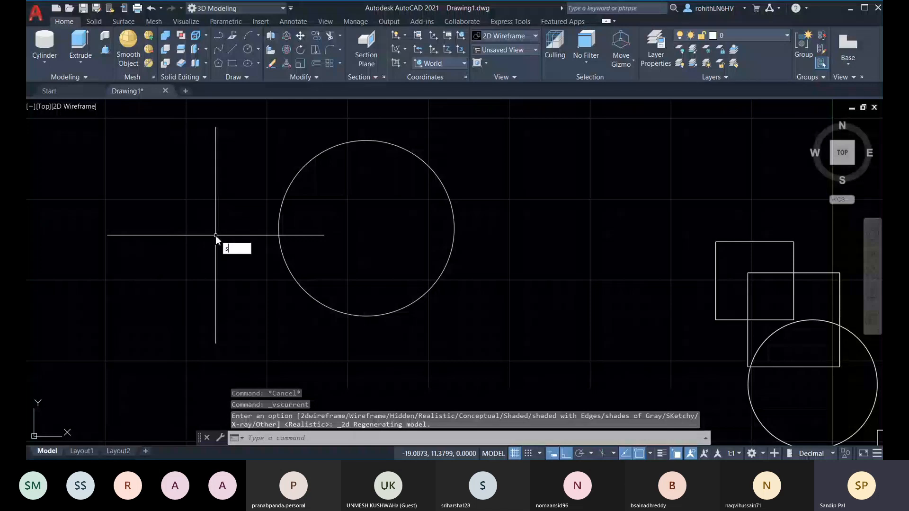
Start a spline at the circle's top quadrant with Ortho turned off
{"action": "key", "text": "Return"}
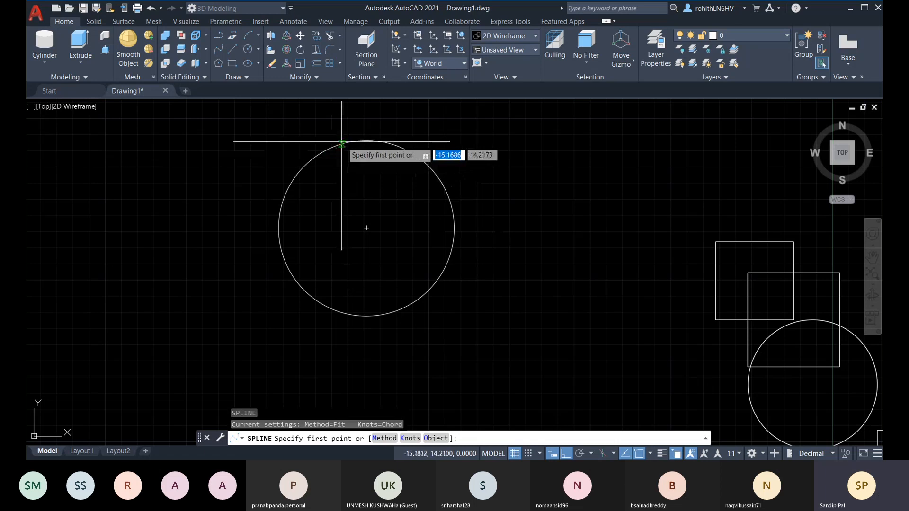
{"action": "left_click", "coordinate": [366, 140]}
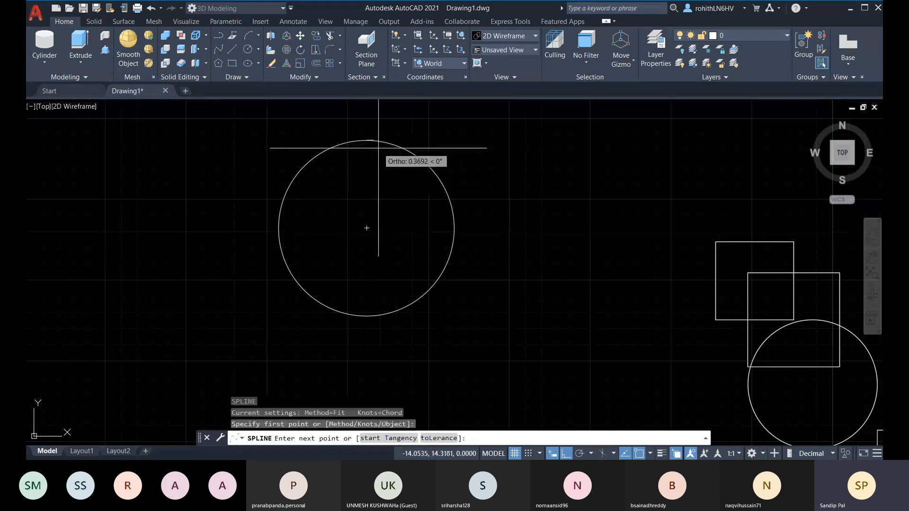
{"action": "key", "text": "F8"}
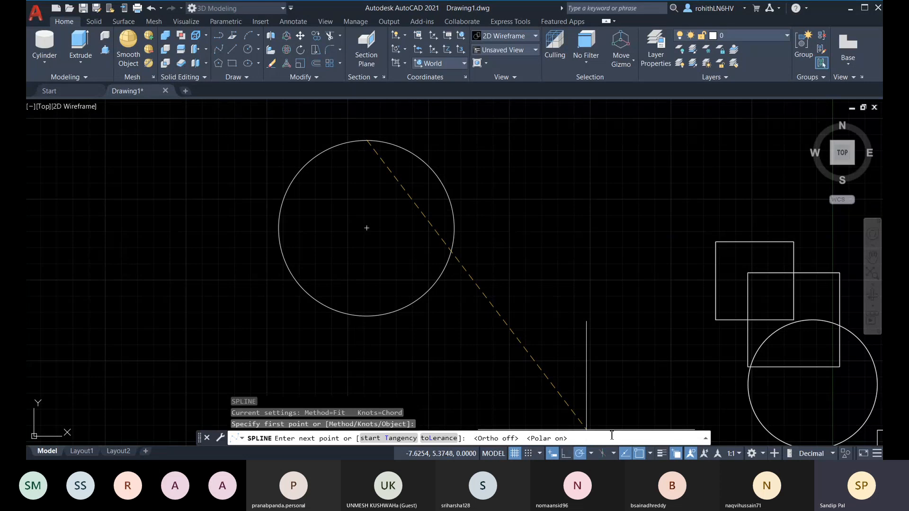
{"action": "left_click", "coordinate": [591, 454]}
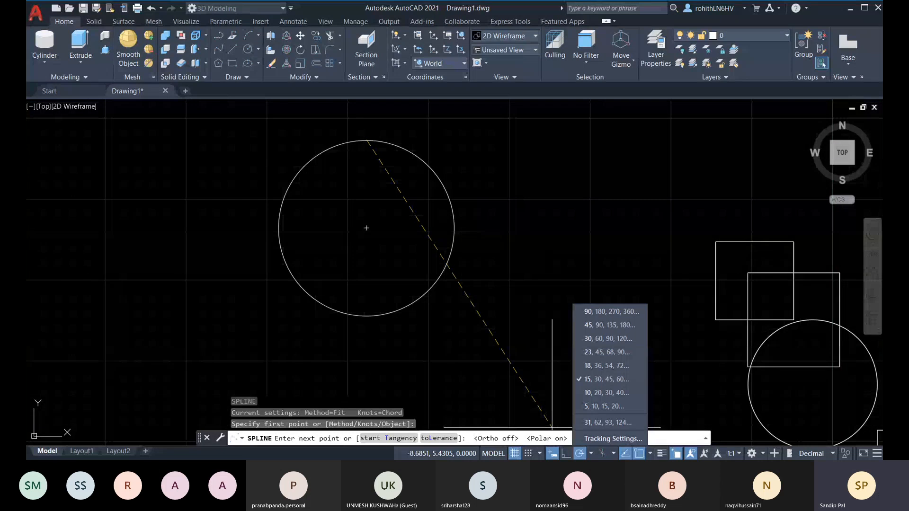
{"action": "left_click", "coordinate": [582, 454]}
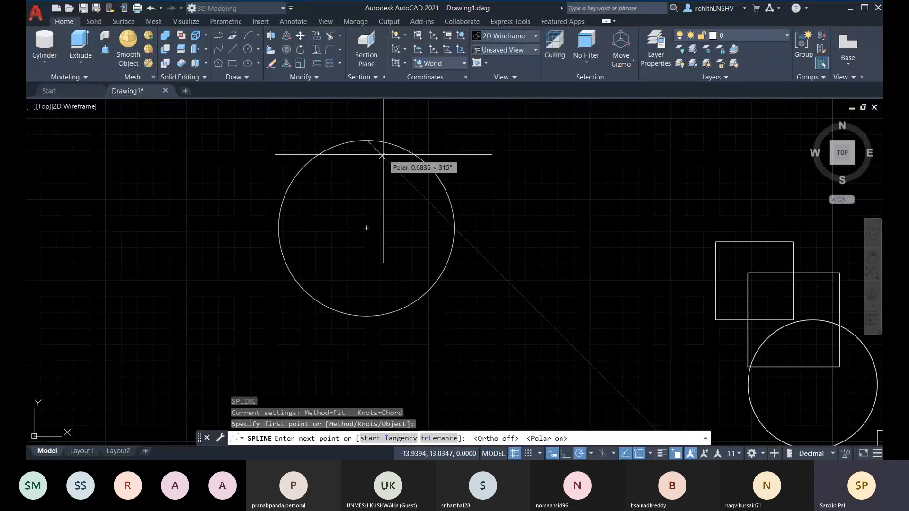
Add two spline fit points, each 0.5 units away
{"action": "type", "text": "0"}
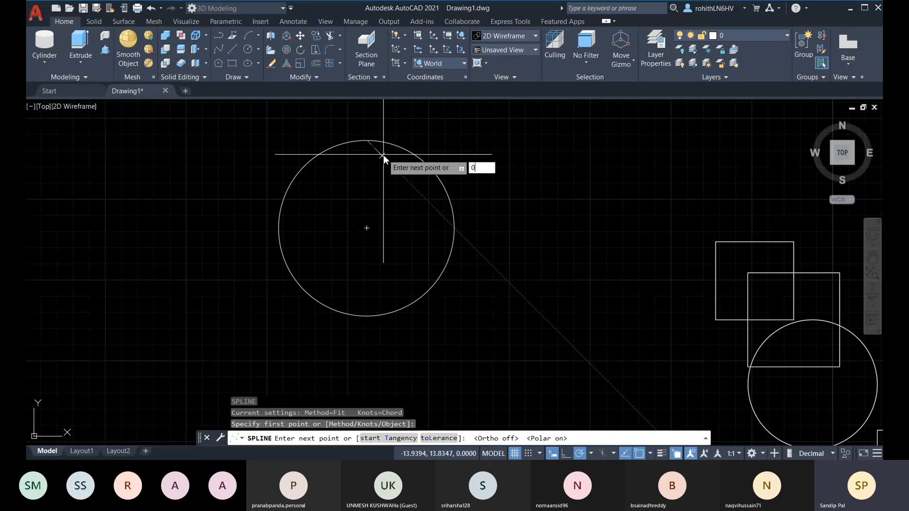
{"action": "type", "text": ".5"}
{"action": "key", "text": "Return"}
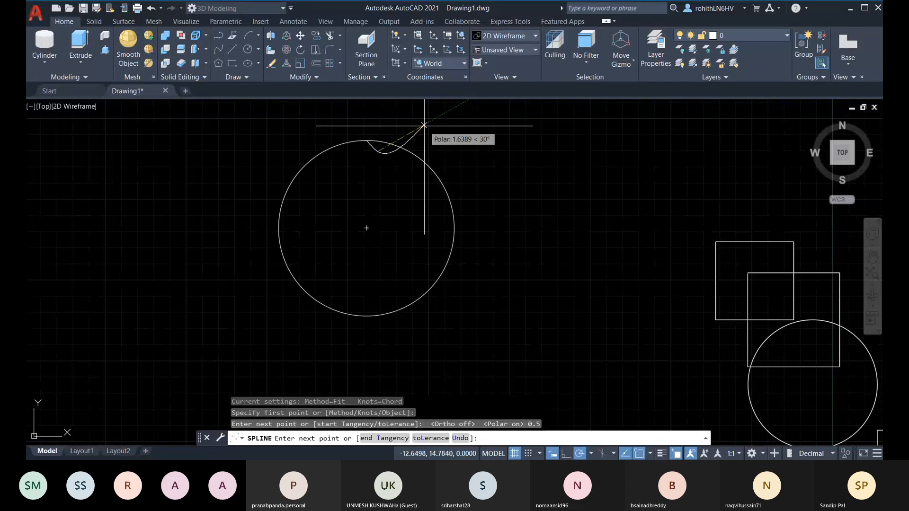
{"action": "type", "text": "0"}
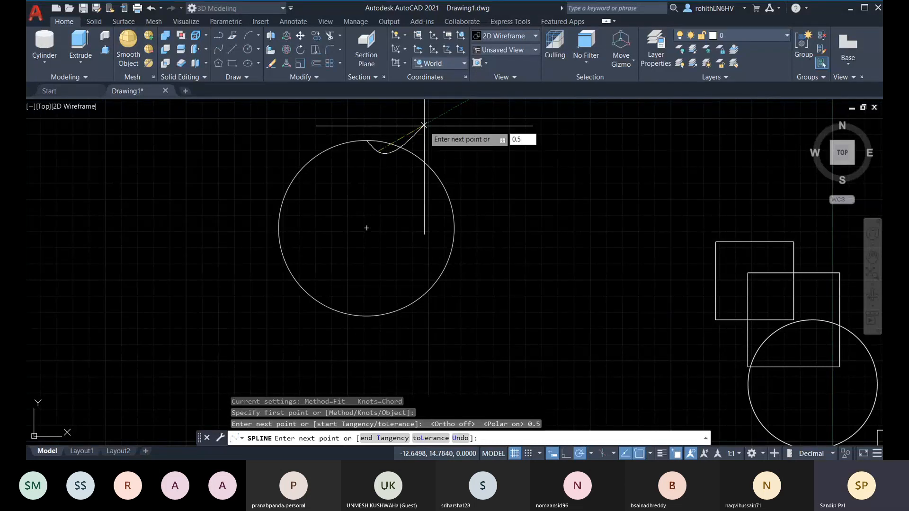
{"action": "type", "text": ".5"}
{"action": "key", "text": "Return"}
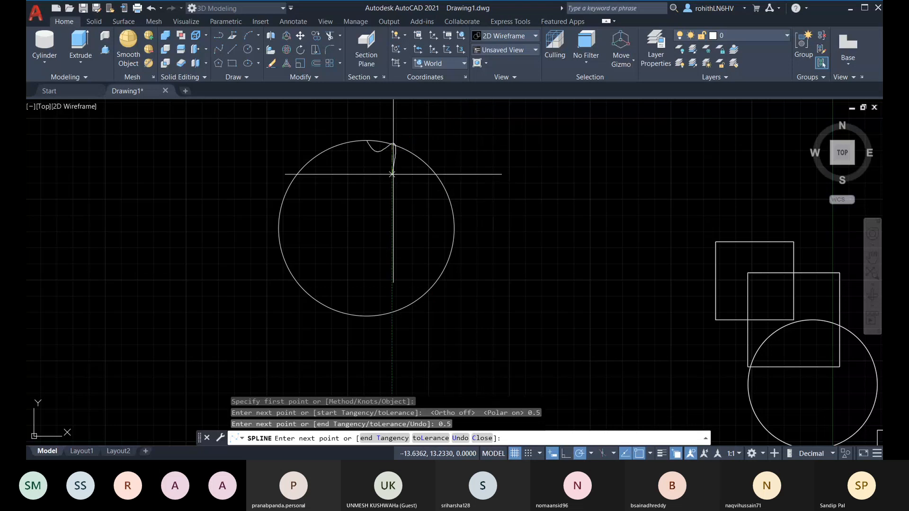
Add two more 0.5 spline points, then undo the last one
{"action": "scroll", "coordinate": [398, 169], "scroll_direction": "up", "scroll_amount": 2}
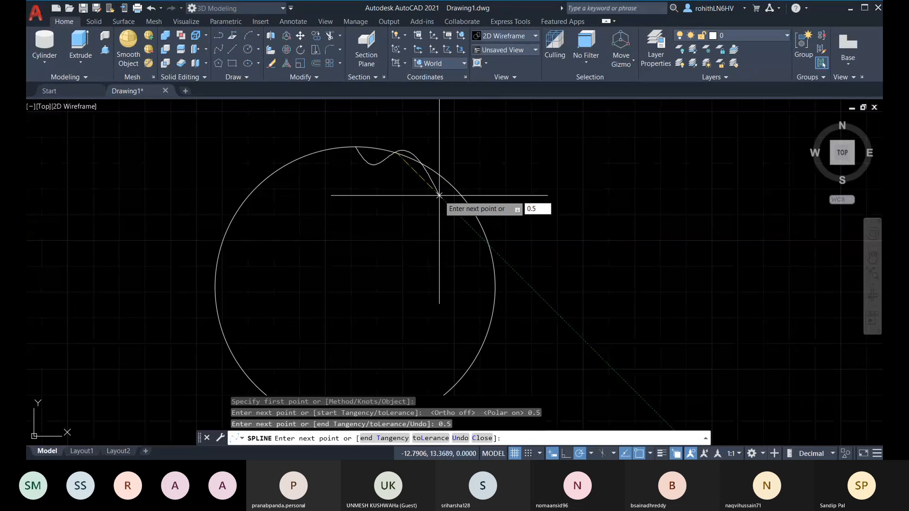
{"action": "key", "text": "Return"}
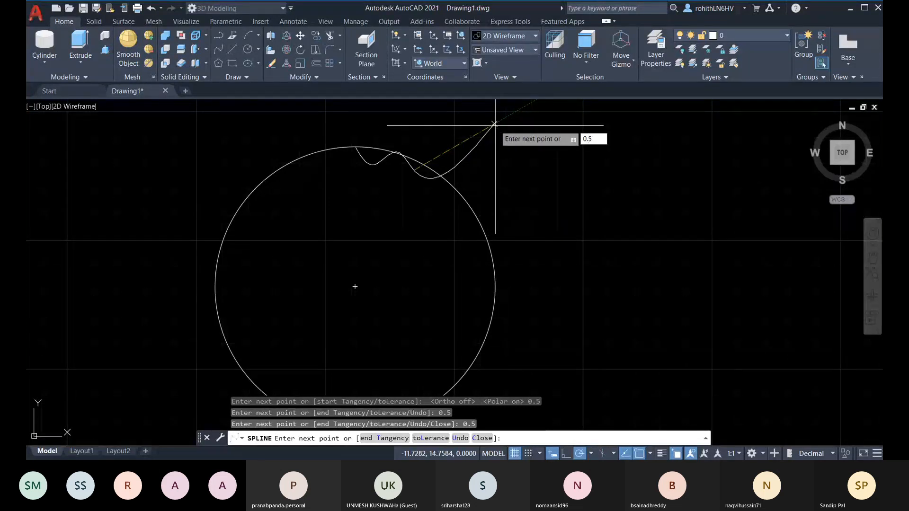
{"action": "key", "text": "Return"}
{"action": "middle_click_drag", "start_coordinate": [448, 236], "coordinate": [476, 221]}
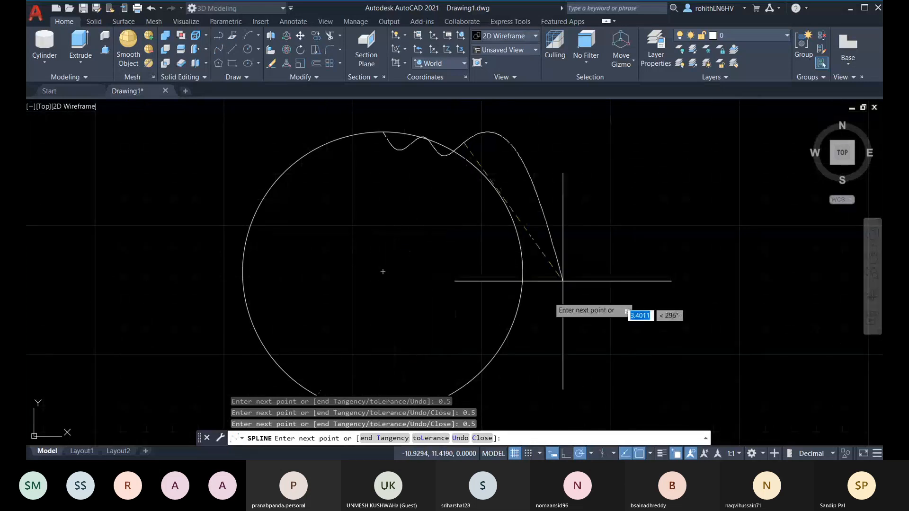
{"action": "type", "text": "U"}
{"action": "key", "text": "Return"}
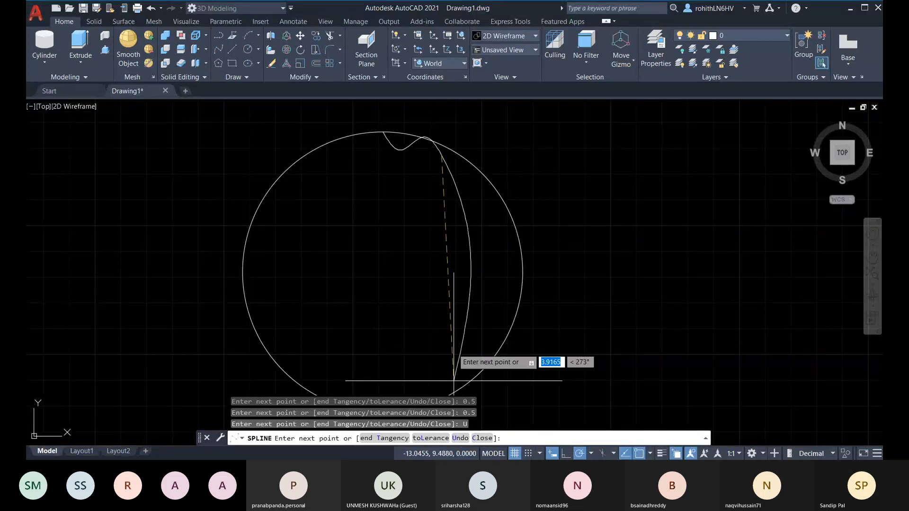
Pick wave fit points over the circle's upper right and down its right side
{"action": "left_click", "coordinate": [467, 159]}
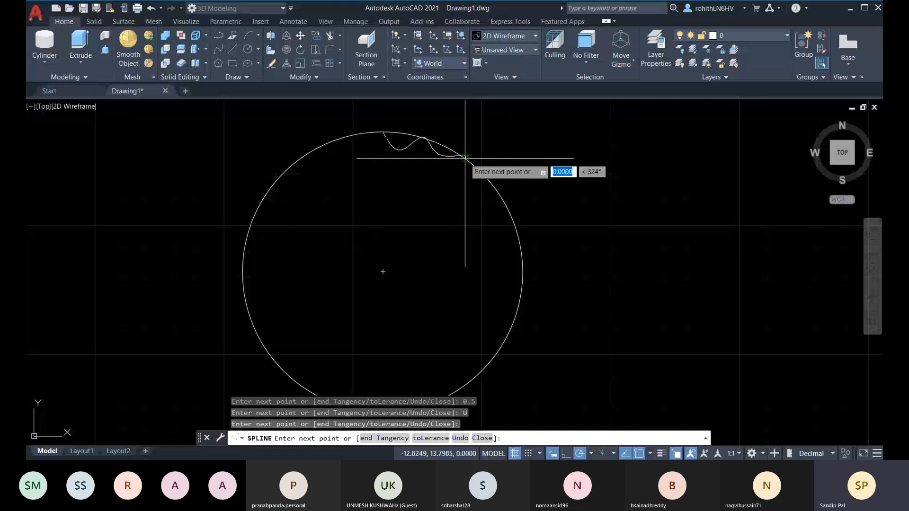
{"action": "left_click", "coordinate": [479, 190]}
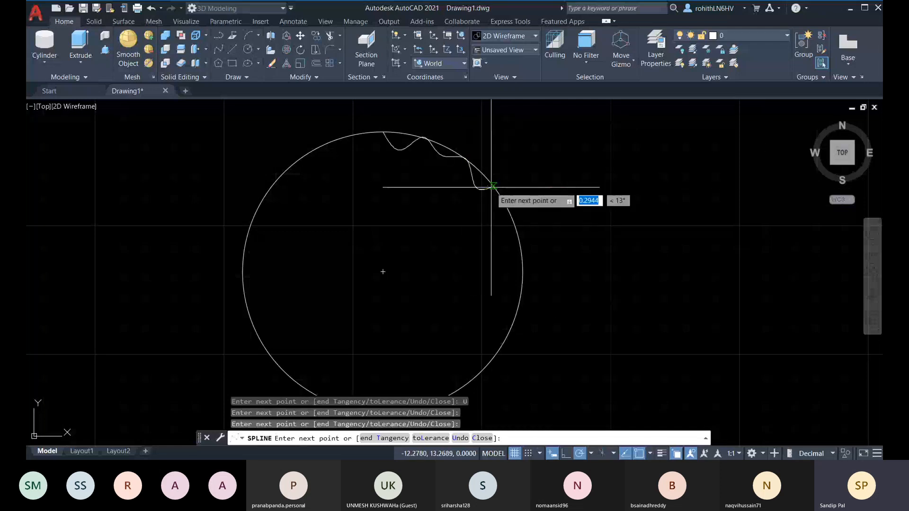
{"action": "left_click", "coordinate": [493, 188]}
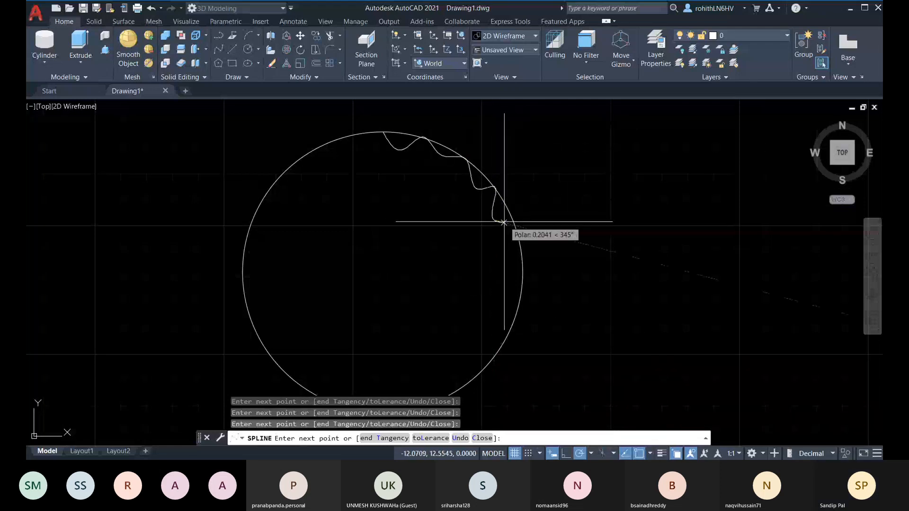
{"action": "left_click", "coordinate": [512, 221]}
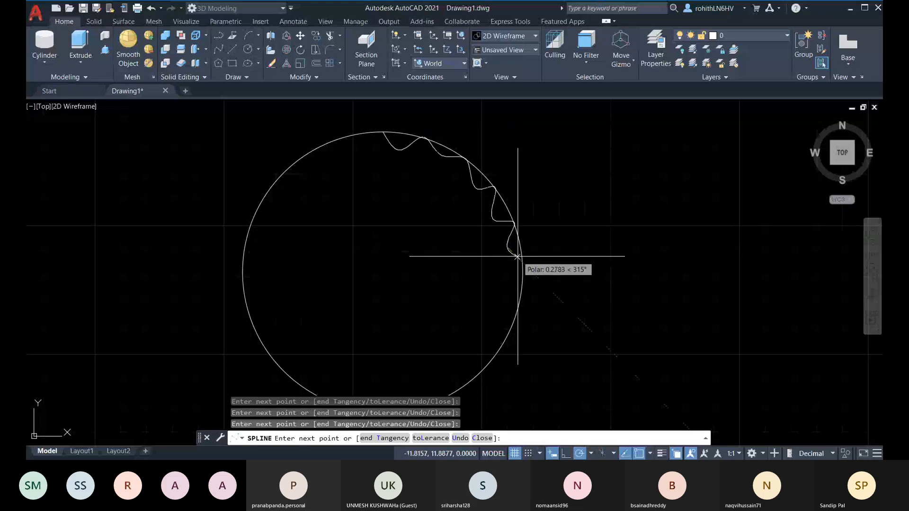
{"action": "left_click", "coordinate": [521, 257]}
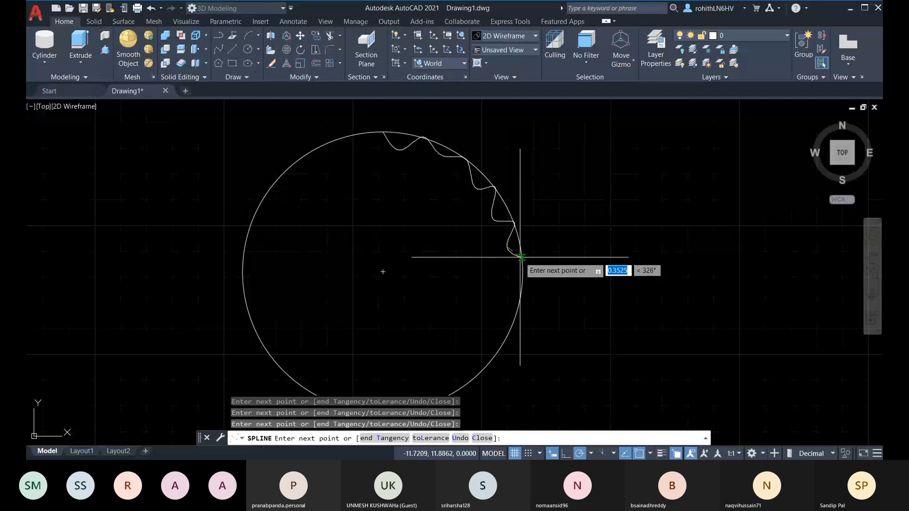
{"action": "left_click", "coordinate": [519, 298]}
Continue the tooth wave across the circle's bottom and up its left side
{"action": "middle_click_drag", "start_coordinate": [488, 330], "coordinate": [493, 294]}
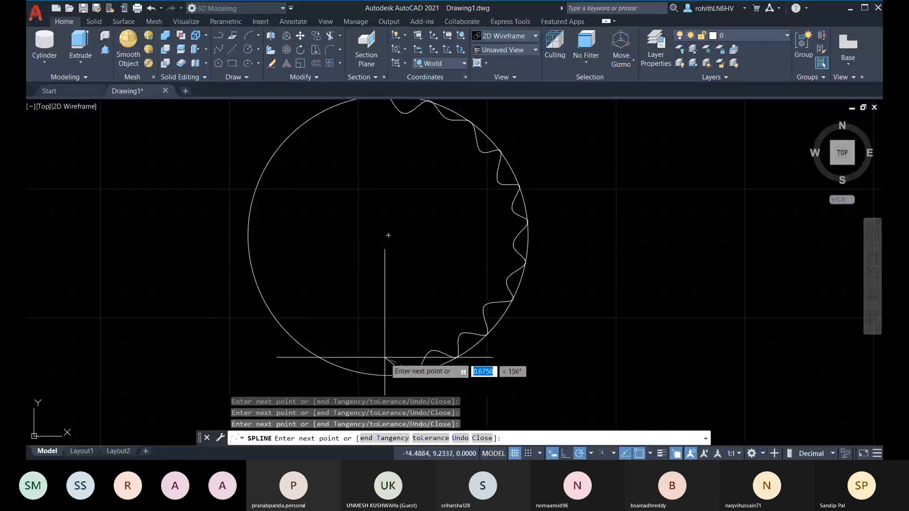
{"action": "left_click", "coordinate": [371, 374]}
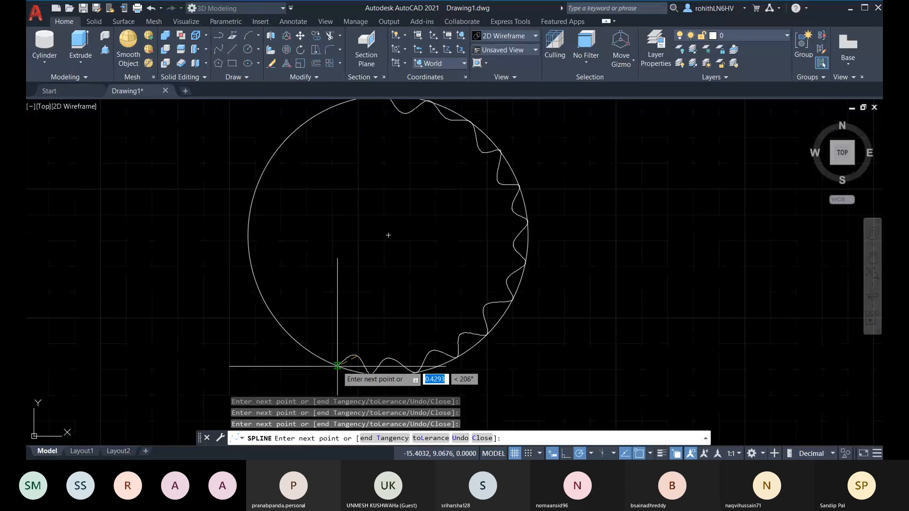
{"action": "left_click", "coordinate": [326, 338]}
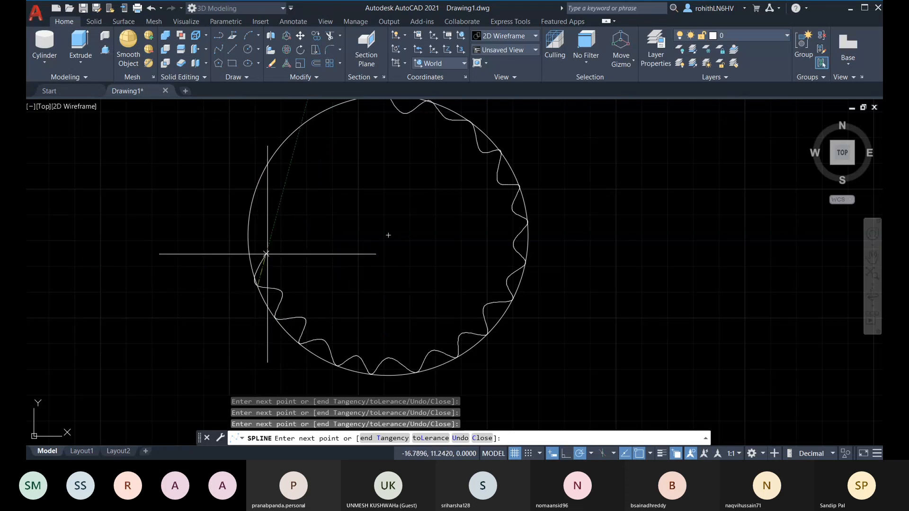
{"action": "left_click", "coordinate": [248, 240]}
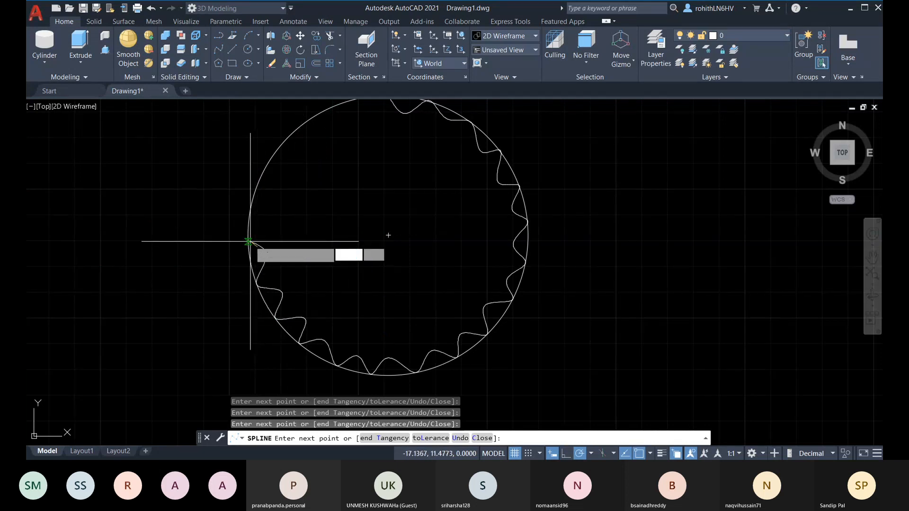
{"action": "left_click", "coordinate": [270, 218]}
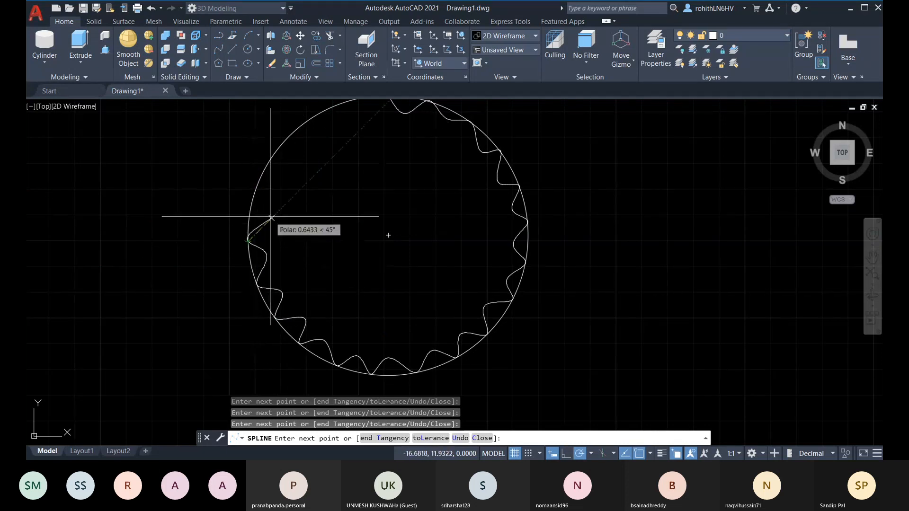
{"action": "left_click", "coordinate": [254, 192]}
Add the final tooth points over the top and close the spline into a loop
{"action": "left_click", "coordinate": [276, 151]}
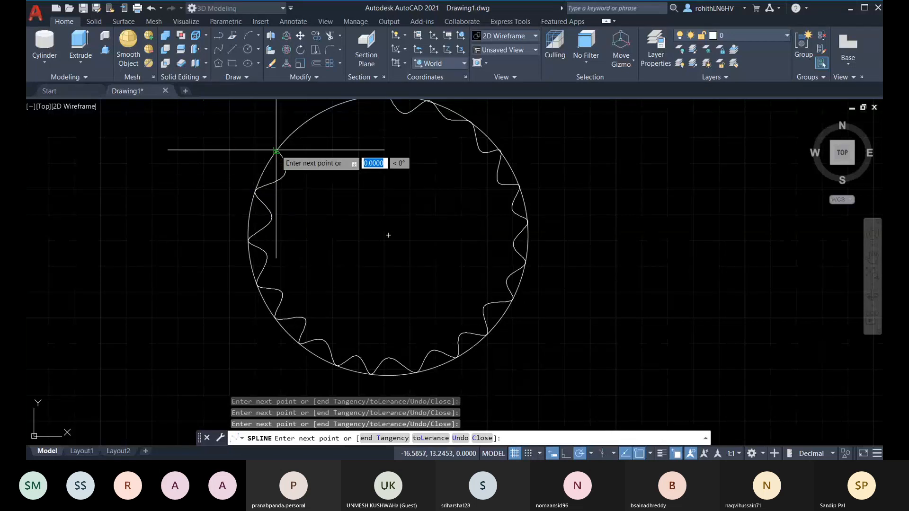
{"action": "left_click", "coordinate": [314, 141]}
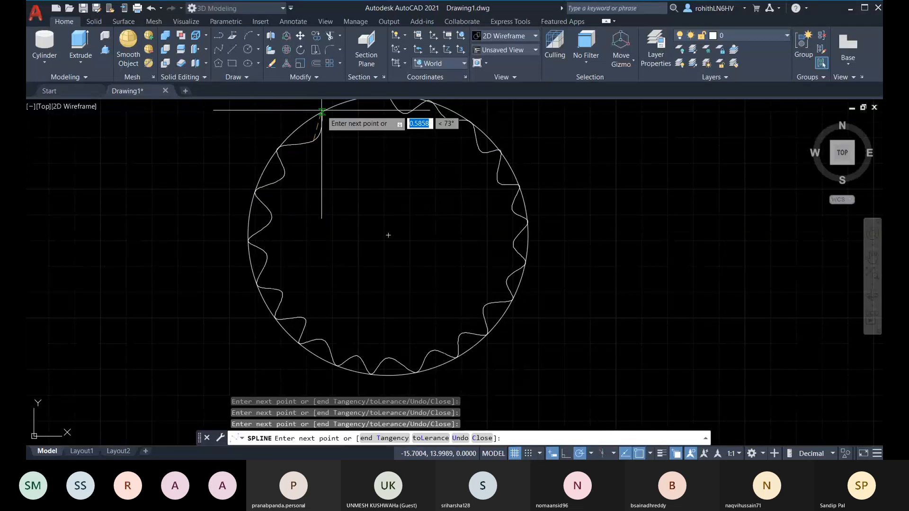
{"action": "left_click", "coordinate": [322, 112]}
{"action": "middle_click_drag", "start_coordinate": [361, 112], "coordinate": [365, 156]}
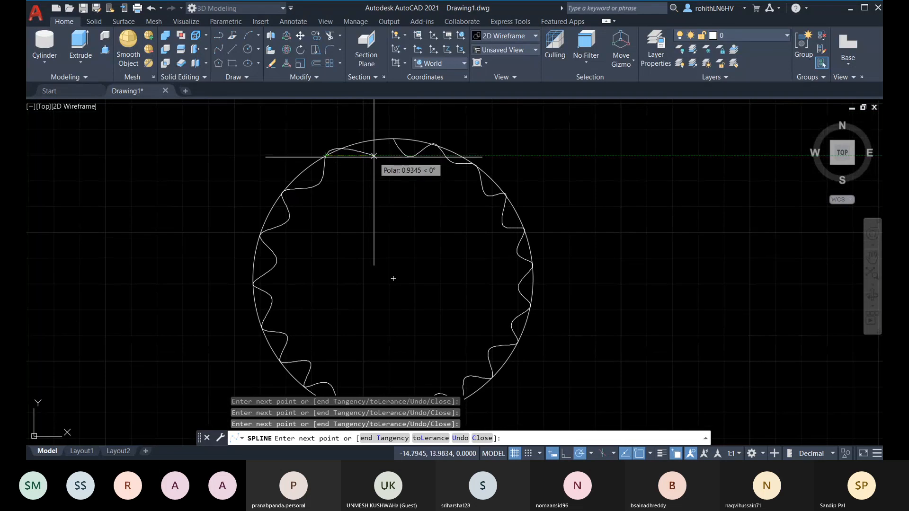
{"action": "left_click", "coordinate": [374, 155]}
{"action": "left_click", "coordinate": [393, 138]}
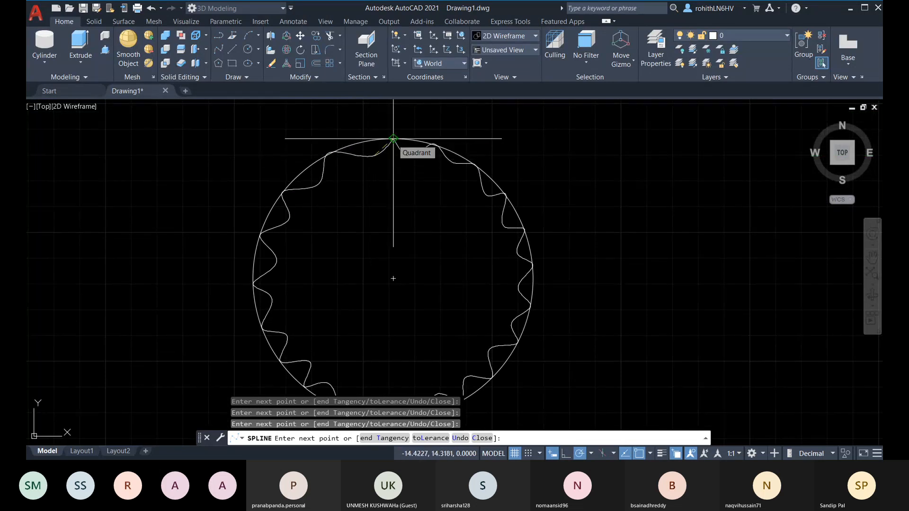
{"action": "left_click", "coordinate": [484, 440]}
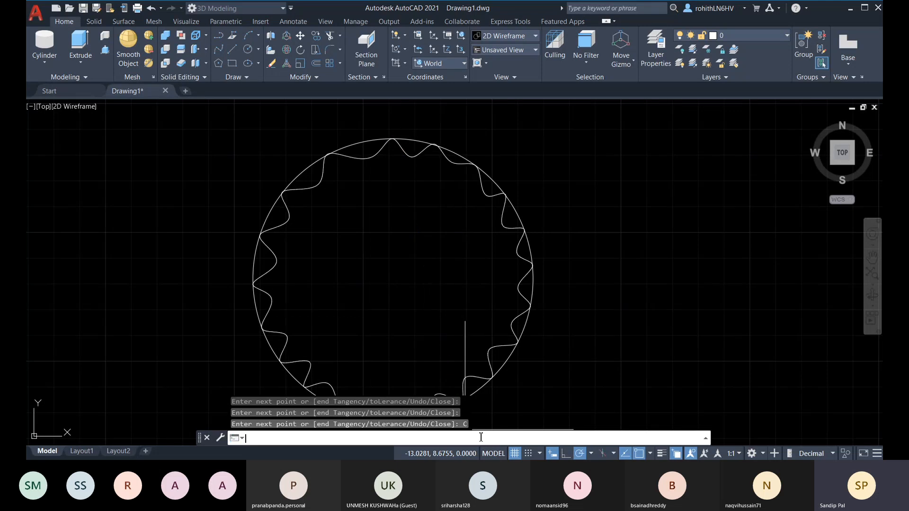
Delete the guide circle and return to the isometric Home view
{"action": "scroll", "coordinate": [473, 208], "scroll_direction": "down", "scroll_amount": 2}
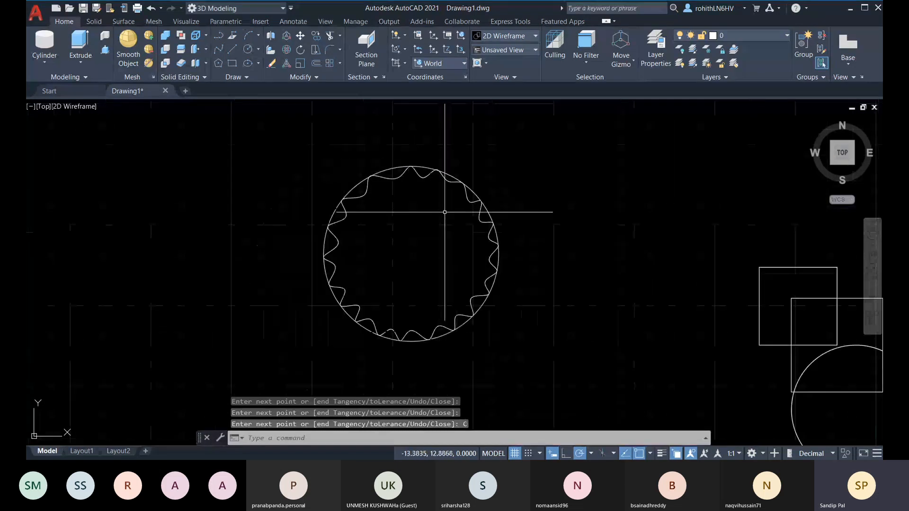
{"action": "left_click", "coordinate": [406, 167]}
{"action": "key", "text": "Delete"}
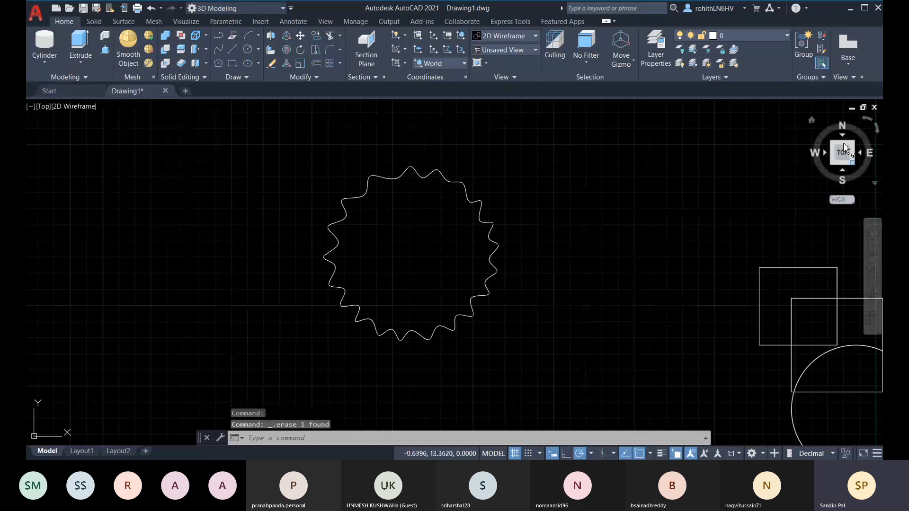
{"action": "left_click", "coordinate": [811, 120]}
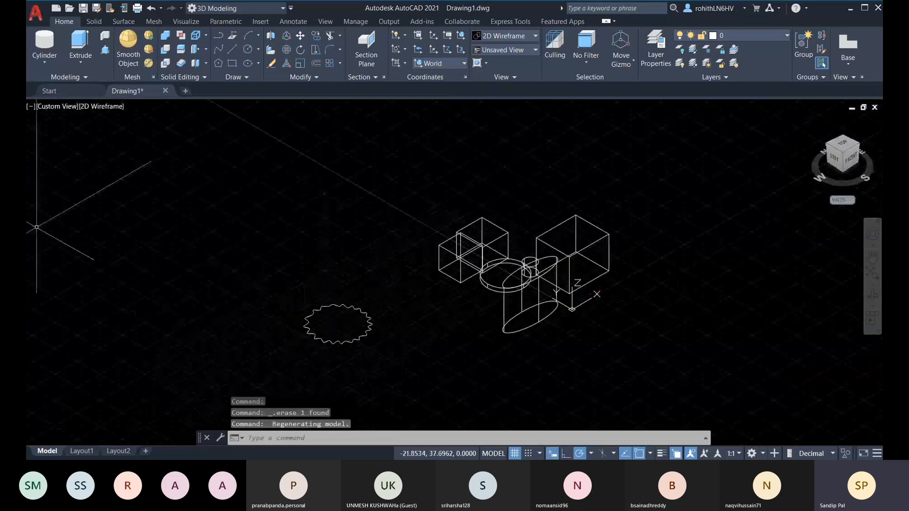
Extrude the gear profile to a height of 2.5
{"action": "left_click", "coordinate": [80, 40]}
{"action": "left_click", "coordinate": [325, 307]}
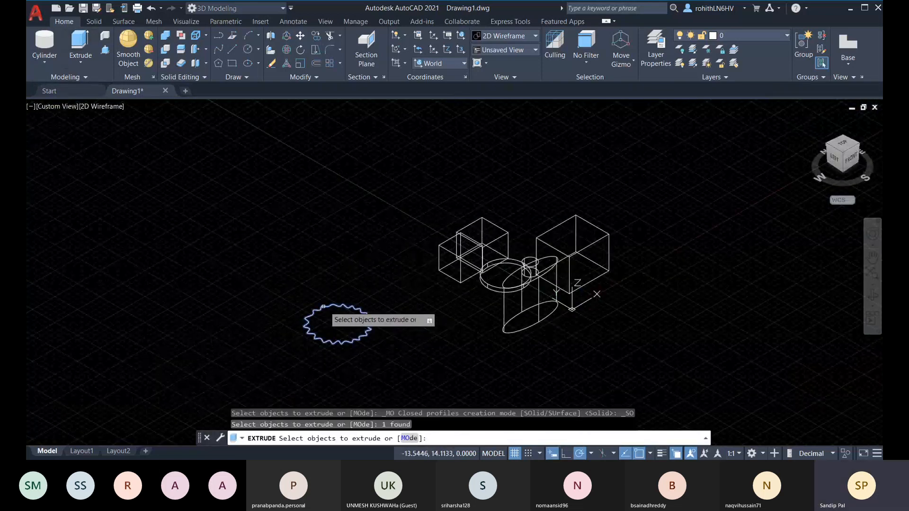
{"action": "key", "text": "Return"}
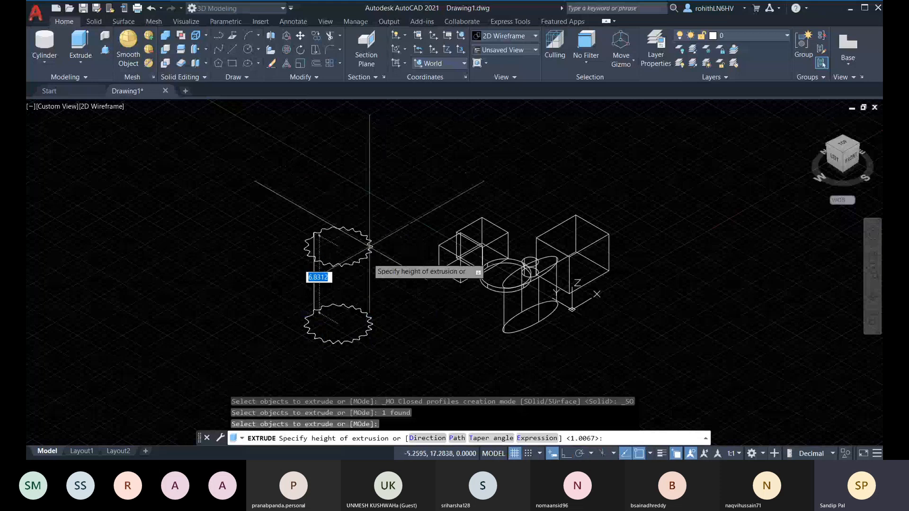
{"action": "scroll", "coordinate": [366, 273], "scroll_direction": "up", "scroll_amount": 2}
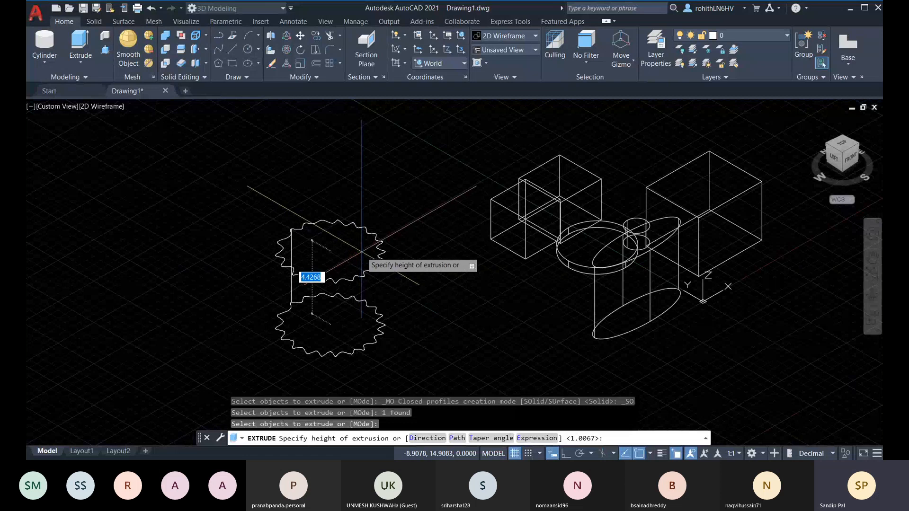
{"action": "type", "text": "2"}
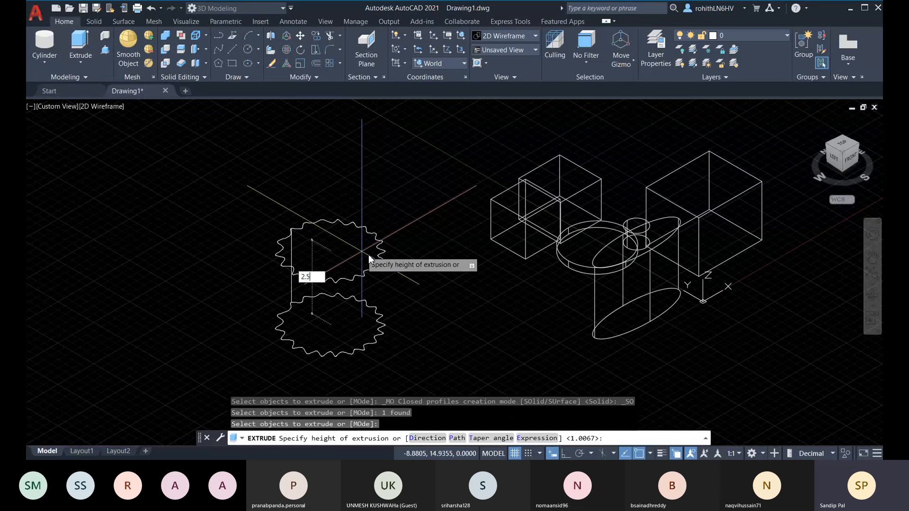
{"action": "type", "text": ".5"}
{"action": "key", "text": "Return"}
Set the Realistic visual style and orbit to view the gear from above
{"action": "left_click", "coordinate": [105, 107]}
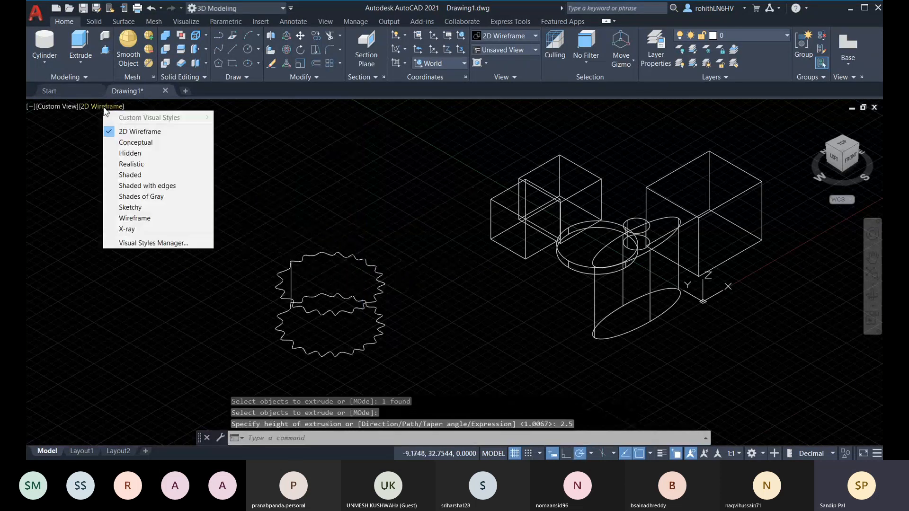
{"action": "left_click", "coordinate": [131, 163]}
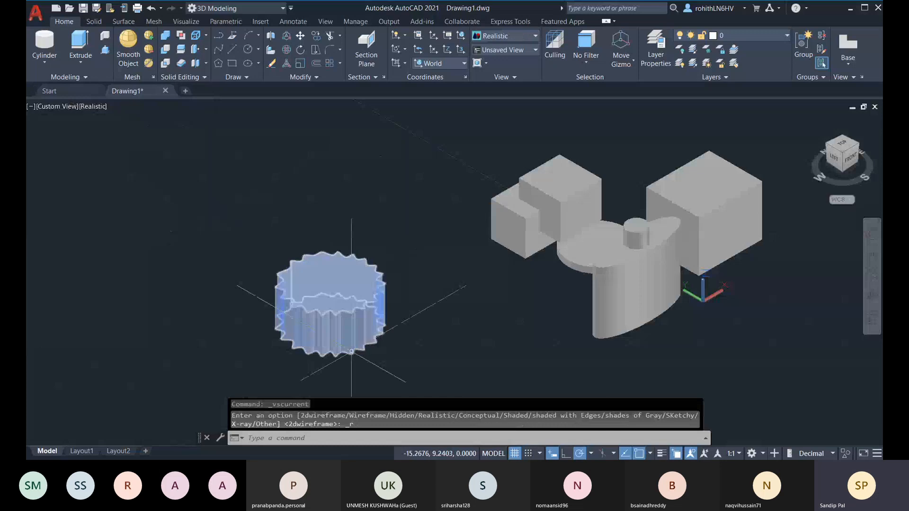
{"action": "scroll", "coordinate": [352, 351], "scroll_direction": "up", "scroll_amount": 3}
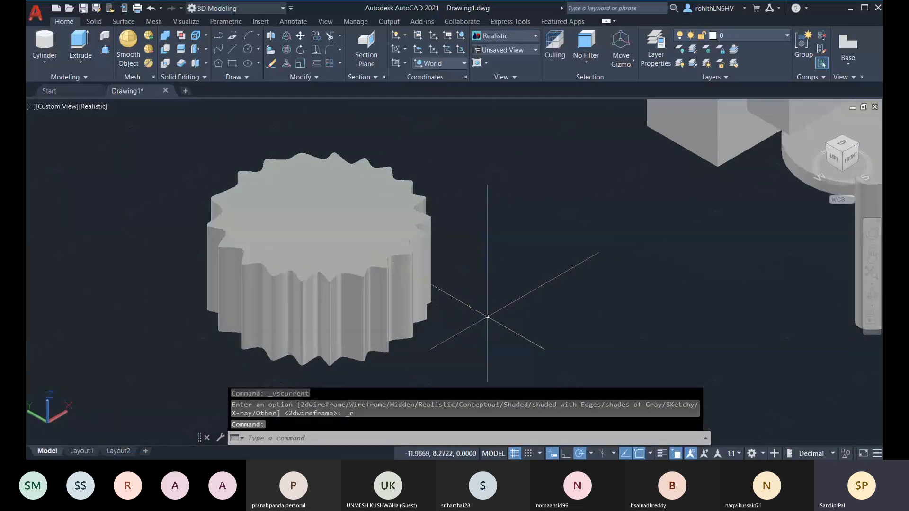
{"action": "middle_click_drag", "start_coordinate": [487, 317], "coordinate": [463, 339], "text": "shift"}
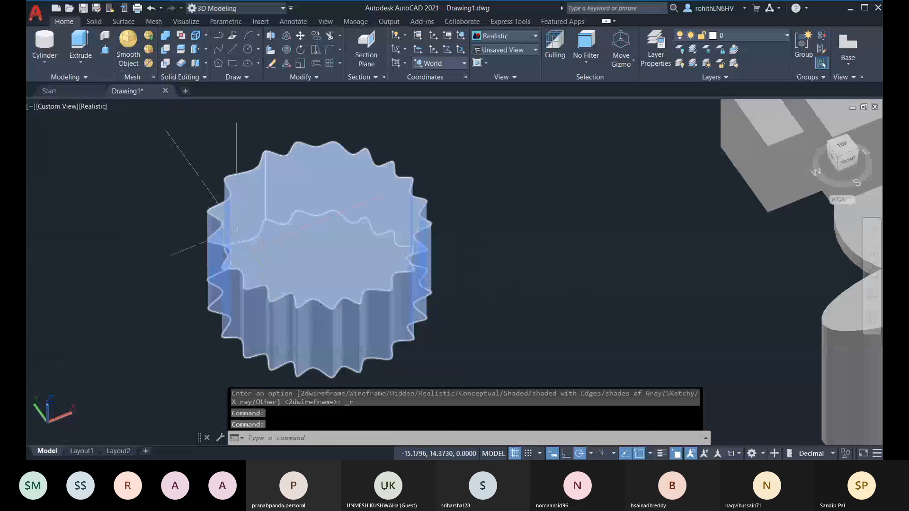
Browse the solid-creation flyout and pan the view across the solids
{"action": "left_click", "coordinate": [80, 62]}
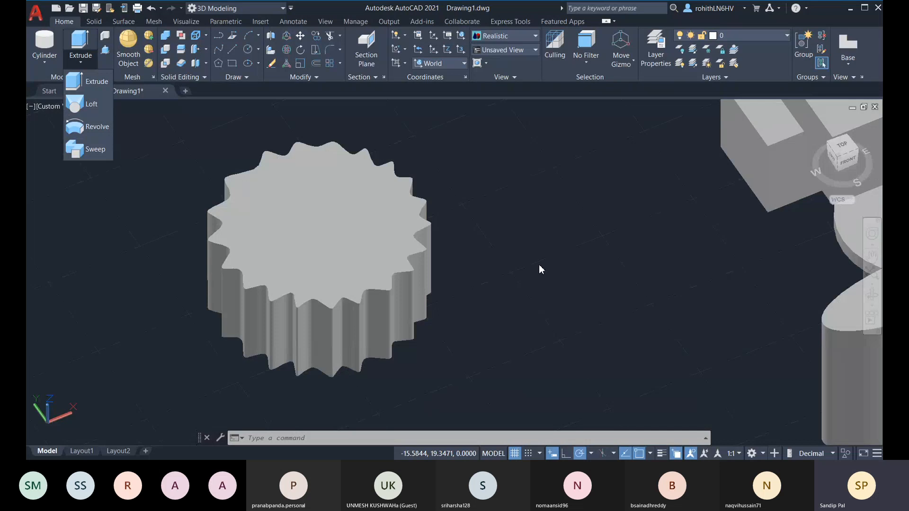
{"action": "middle_click_drag", "start_coordinate": [486, 276], "coordinate": [407, 326]}
{"action": "scroll", "coordinate": [530, 259], "scroll_direction": "down", "scroll_amount": 5}
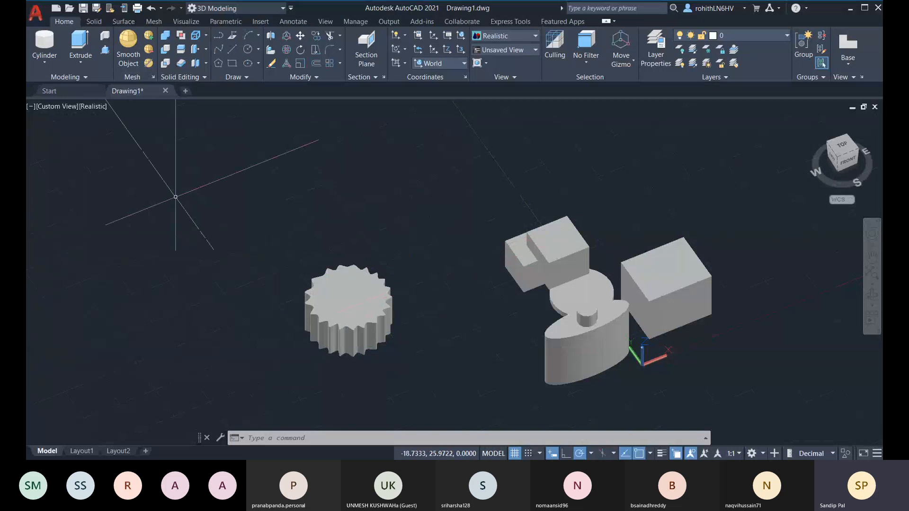
{"action": "left_click", "coordinate": [82, 62]}
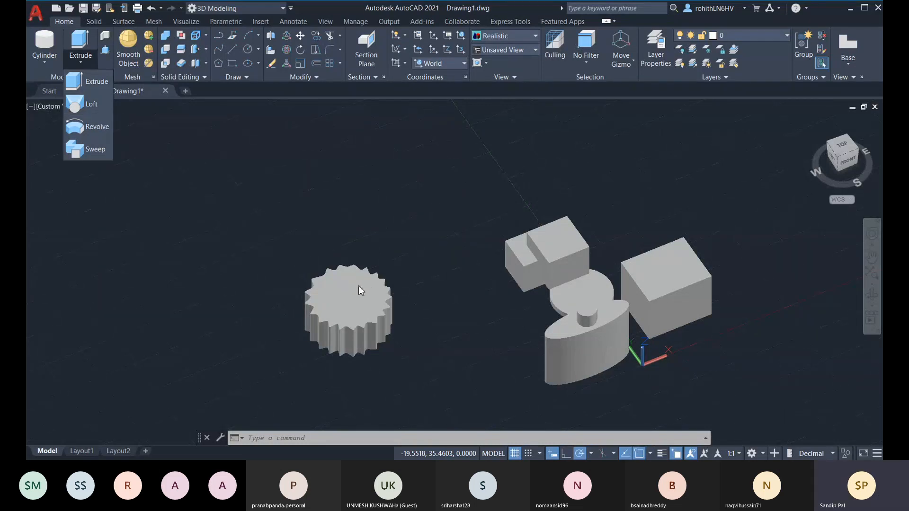
{"action": "left_click", "coordinate": [499, 358]}
{"action": "middle_click_drag", "start_coordinate": [414, 260], "coordinate": [416, 242]}
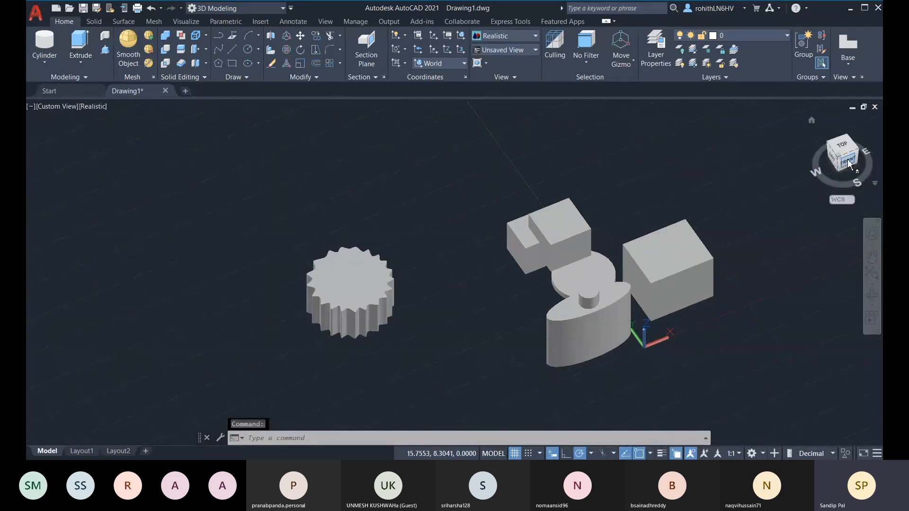
Set the UCS to Front and view the model straight-on, rotated 90 degrees
{"action": "left_click", "coordinate": [440, 63]}
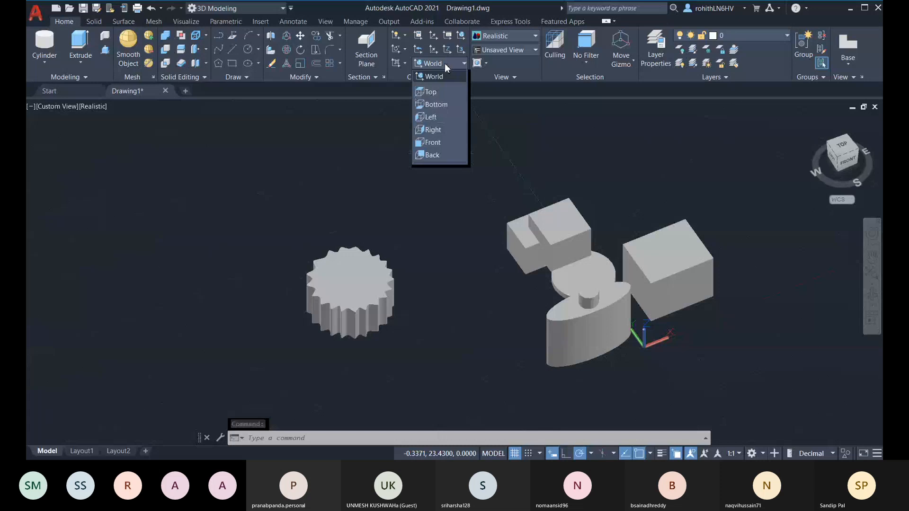
{"action": "left_click", "coordinate": [432, 142]}
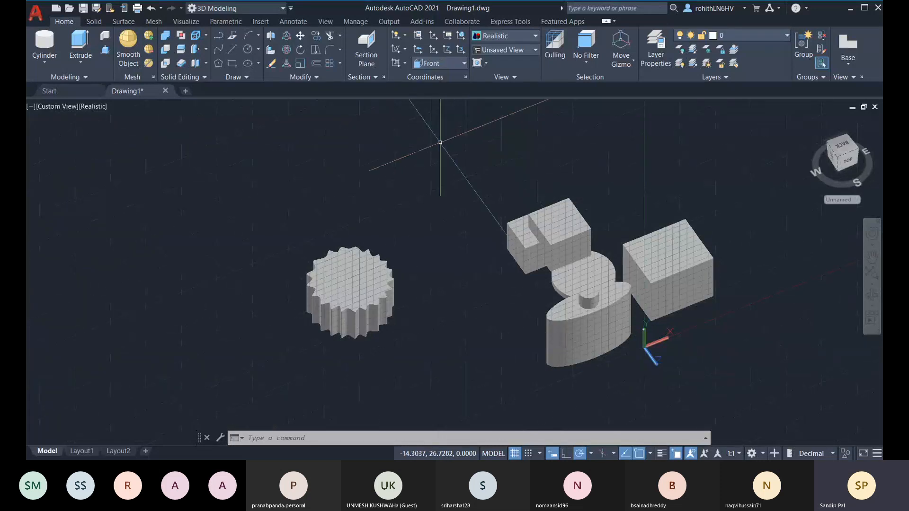
{"action": "left_click", "coordinate": [848, 162]}
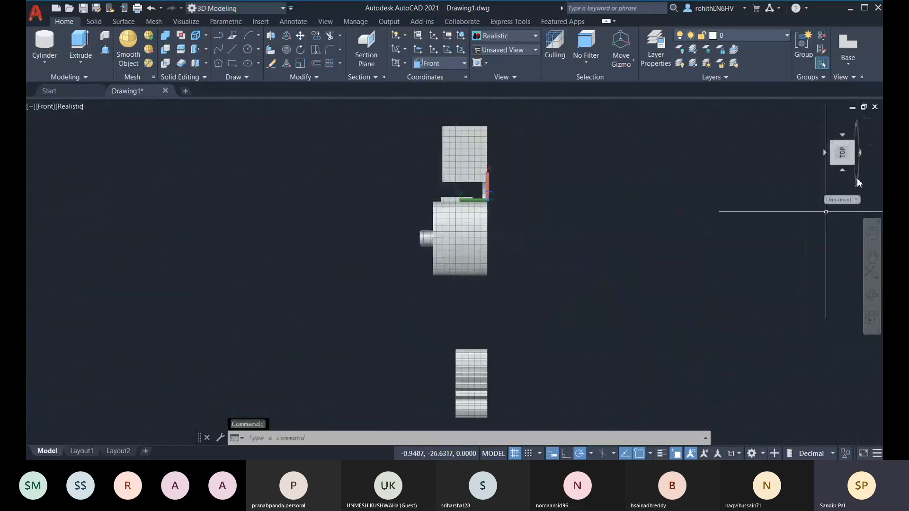
{"action": "left_click", "coordinate": [879, 132]}
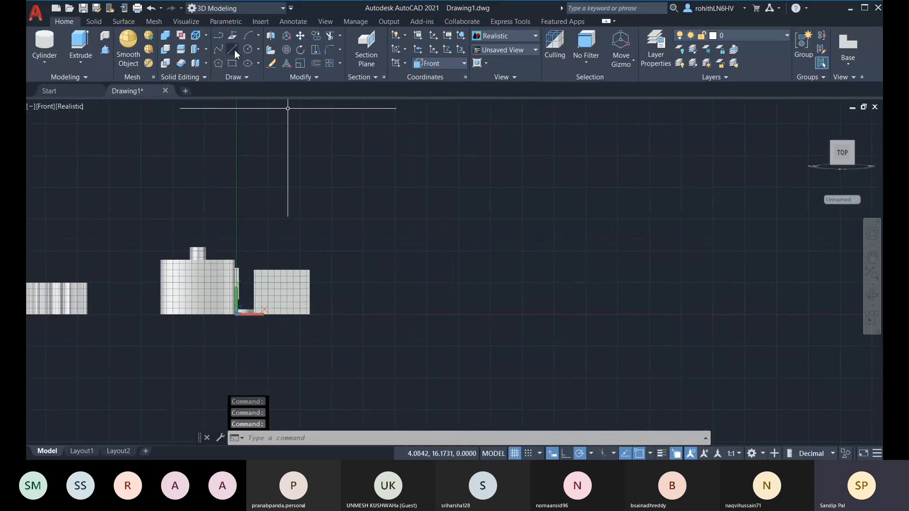
Start a polyline in empty space and draw its first horizontal segment with Ortho on
{"action": "left_click", "coordinate": [219, 49]}
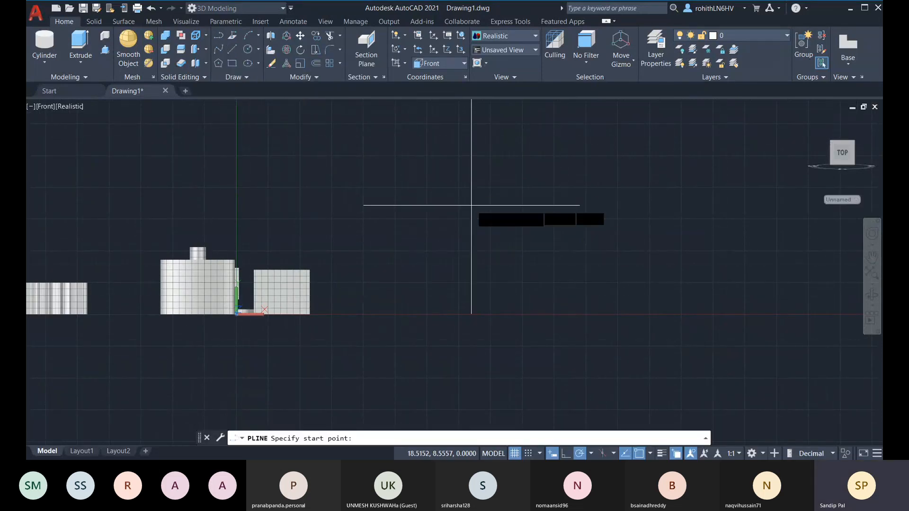
{"action": "middle_click_drag", "start_coordinate": [472, 205], "coordinate": [439, 238]}
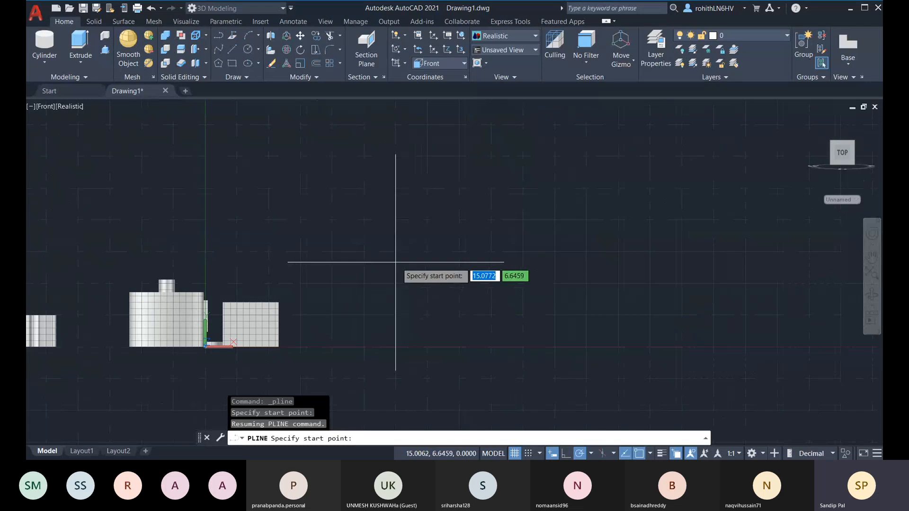
{"action": "scroll", "coordinate": [374, 260], "scroll_direction": "up", "scroll_amount": 6}
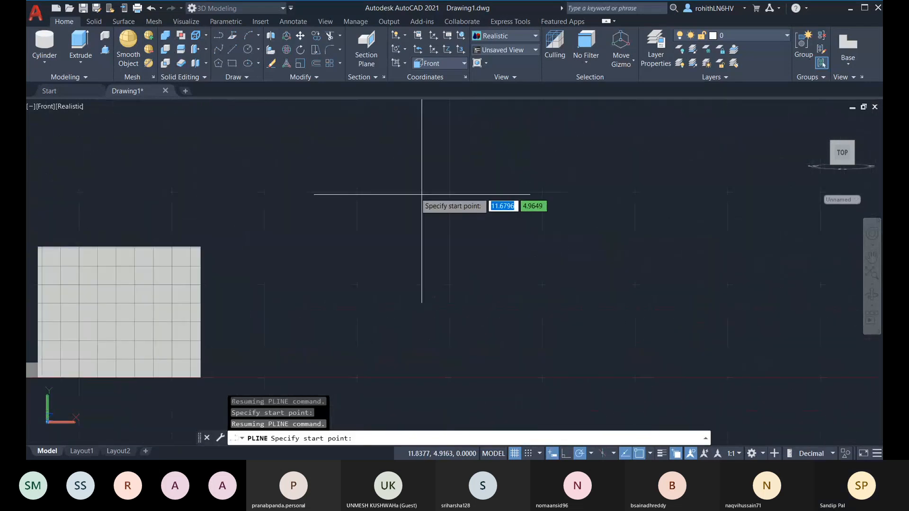
{"action": "left_click", "coordinate": [402, 173]}
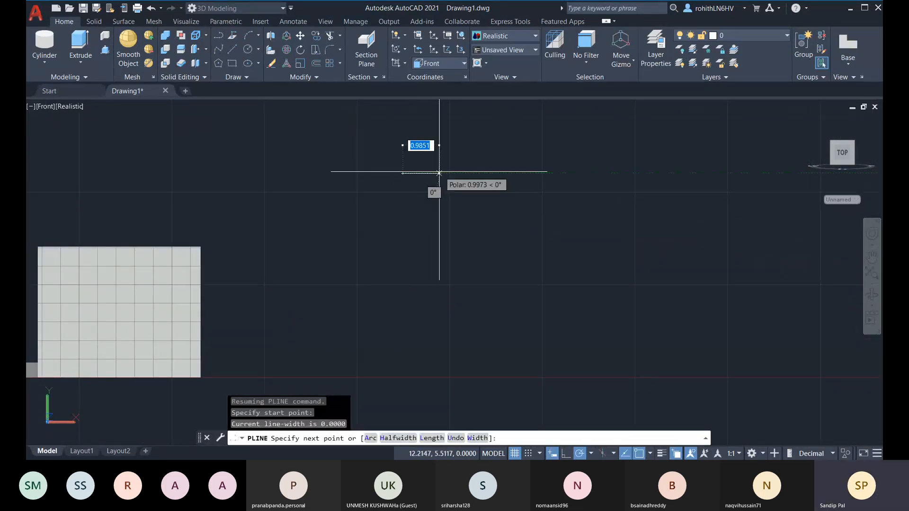
{"action": "left_click", "coordinate": [433, 172]}
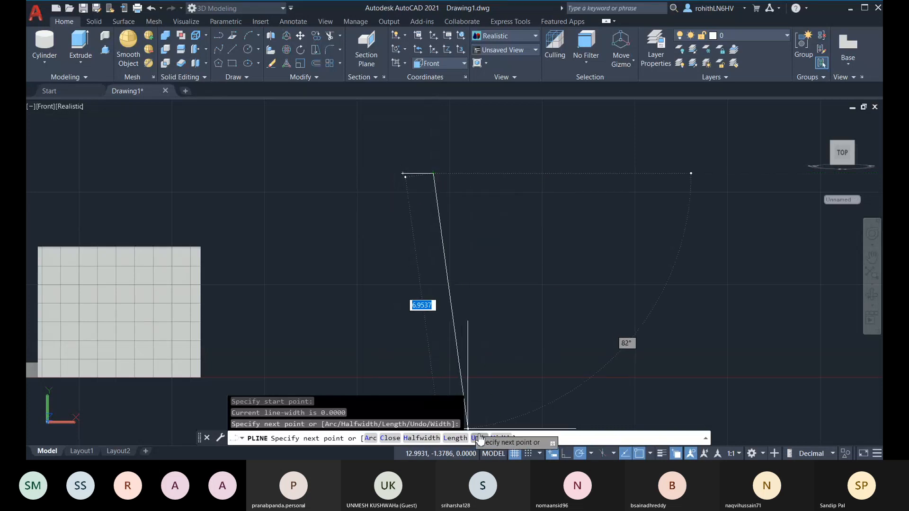
{"action": "type", "text": "u"}
{"action": "key", "text": "Return"}
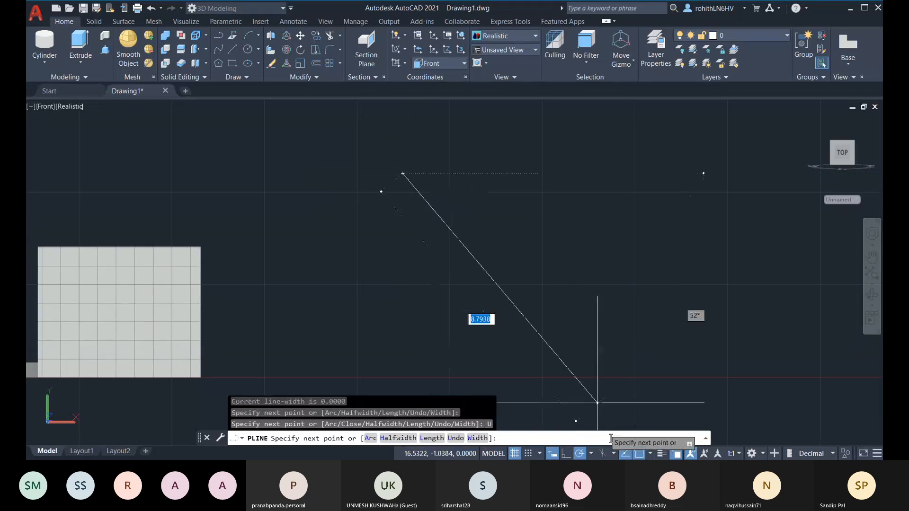
{"action": "key", "text": "F8"}
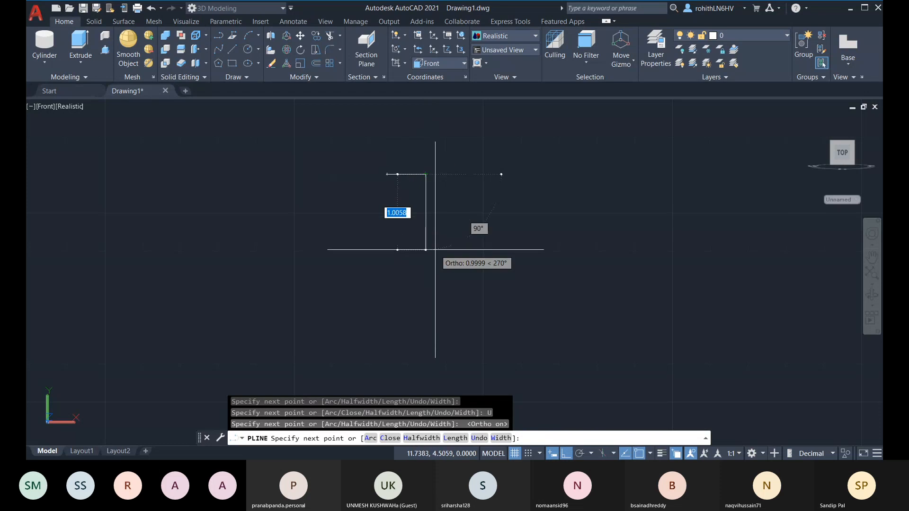
{"action": "left_click", "coordinate": [425, 174]}
{"action": "scroll", "coordinate": [441, 179], "scroll_direction": "down", "scroll_amount": 2}
{"action": "scroll", "coordinate": [442, 180], "scroll_direction": "up", "scroll_amount": 1}
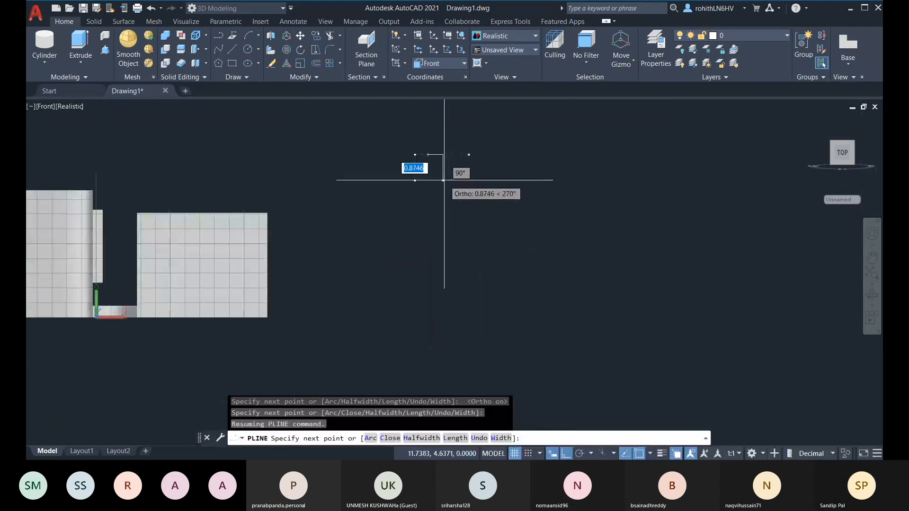
{"action": "scroll", "coordinate": [443, 180], "scroll_direction": "up", "scroll_amount": 6}
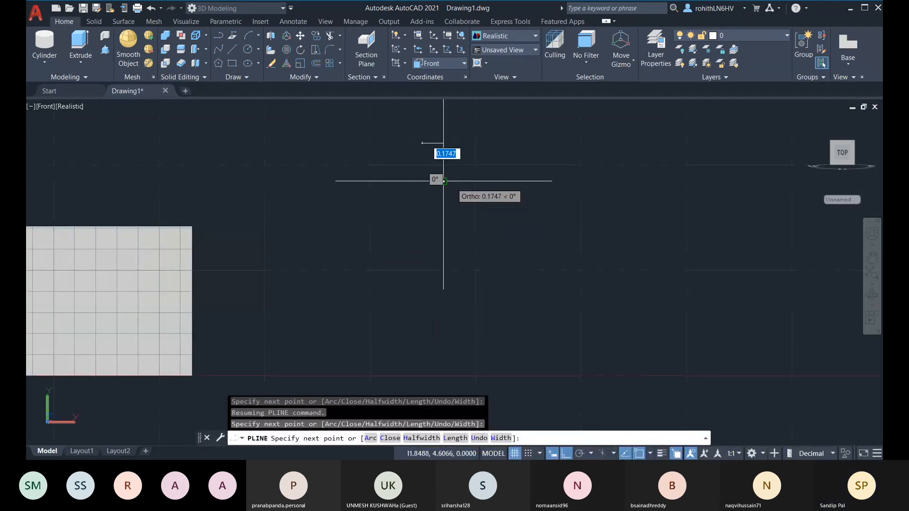
Draw the small V-shaped notch with Ortho off, then turn Ortho back on
{"action": "left_click", "coordinate": [567, 454]}
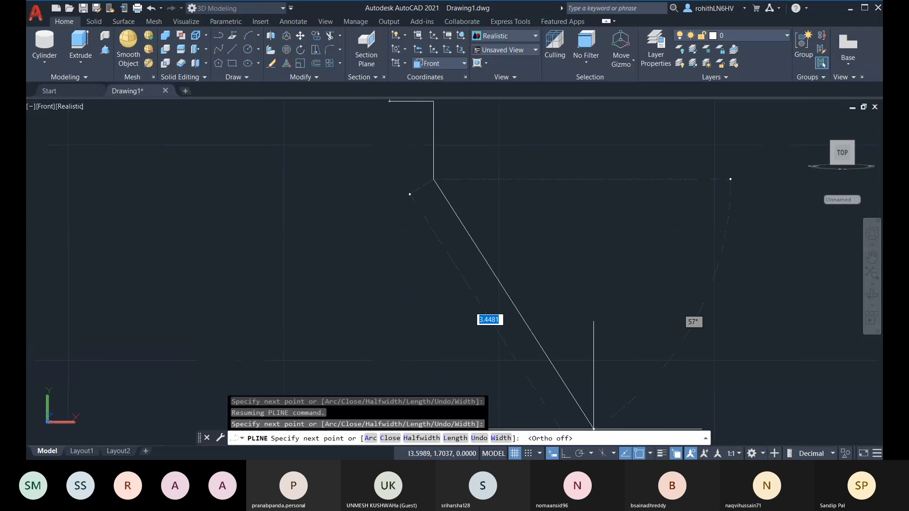
{"action": "left_click", "coordinate": [448, 181]}
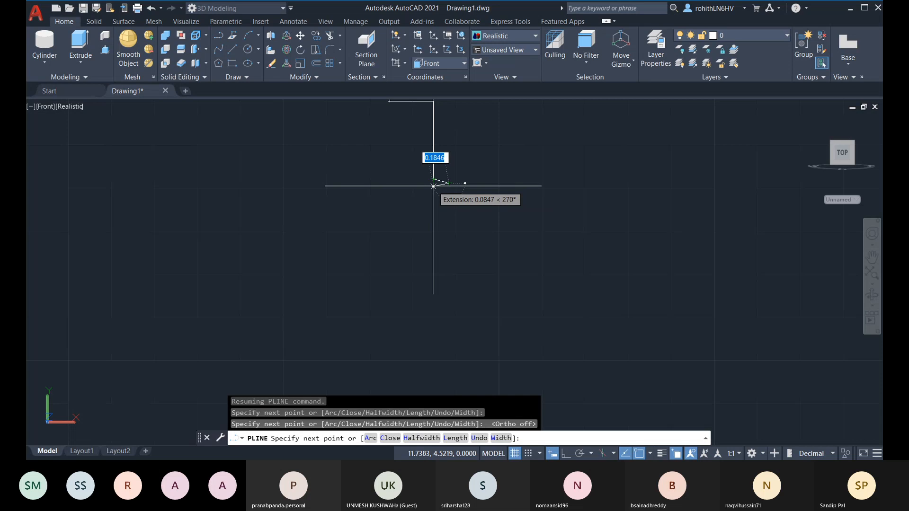
{"action": "left_click", "coordinate": [434, 186]}
{"action": "left_click", "coordinate": [567, 453]}
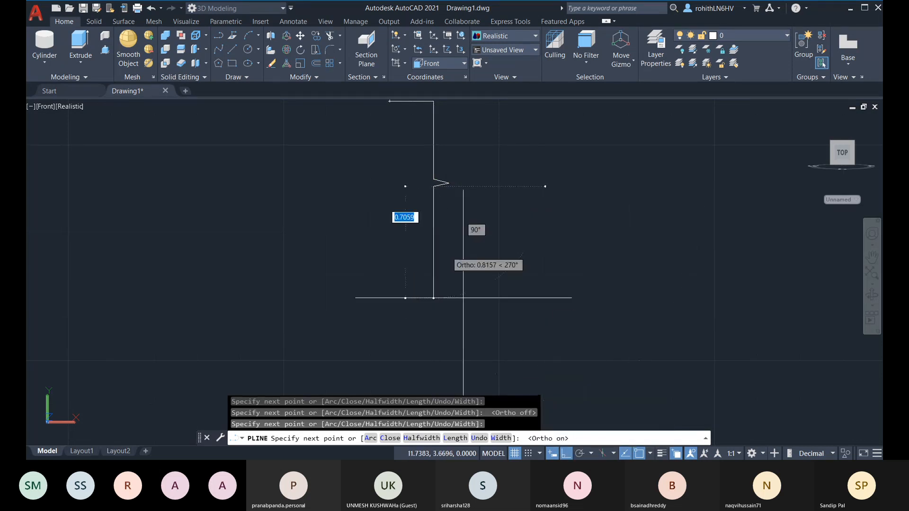
{"action": "middle_click_drag", "start_coordinate": [446, 214], "coordinate": [454, 190]}
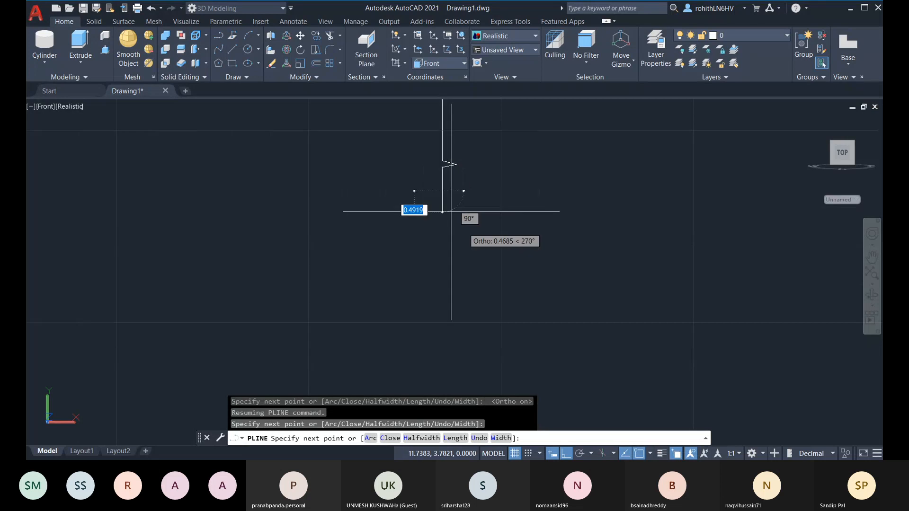
{"action": "scroll", "coordinate": [475, 201], "scroll_direction": "down", "scroll_amount": 3}
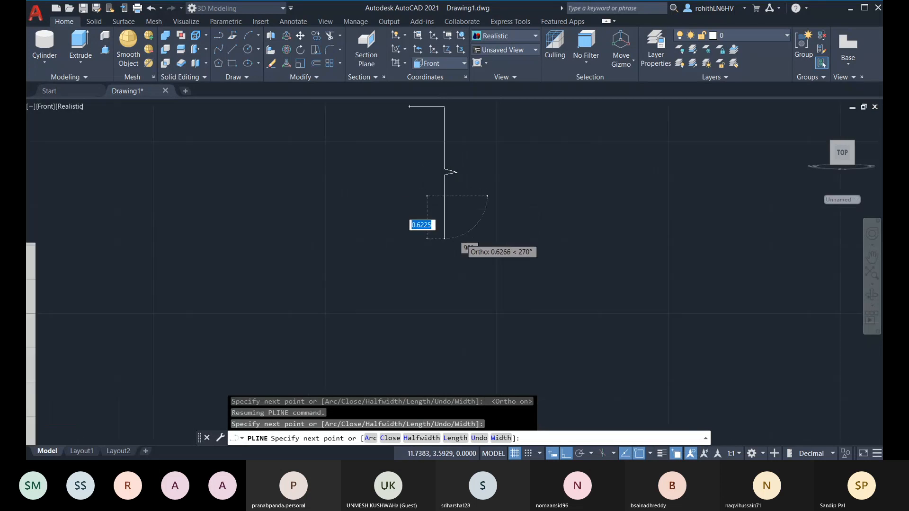
Draw the bottle's curved shoulder as a polyline arc
{"action": "left_click", "coordinate": [371, 439]}
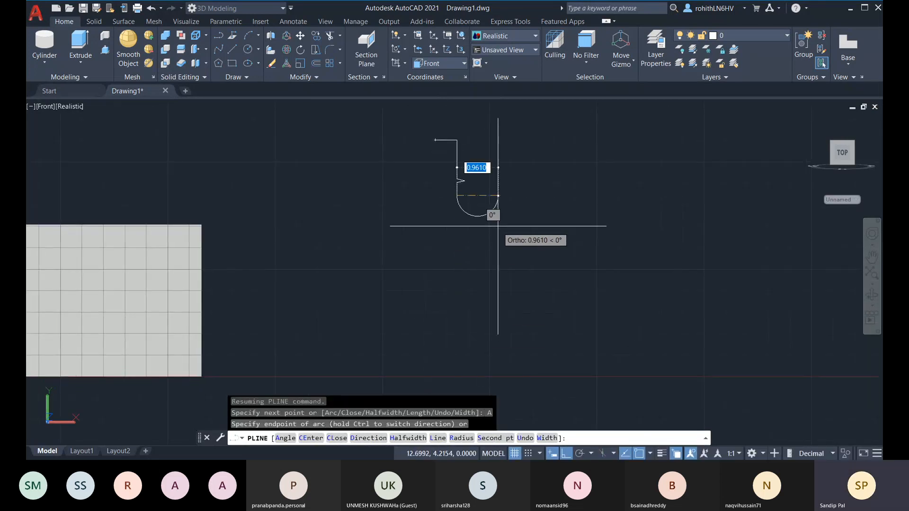
{"action": "left_click", "coordinate": [567, 456]}
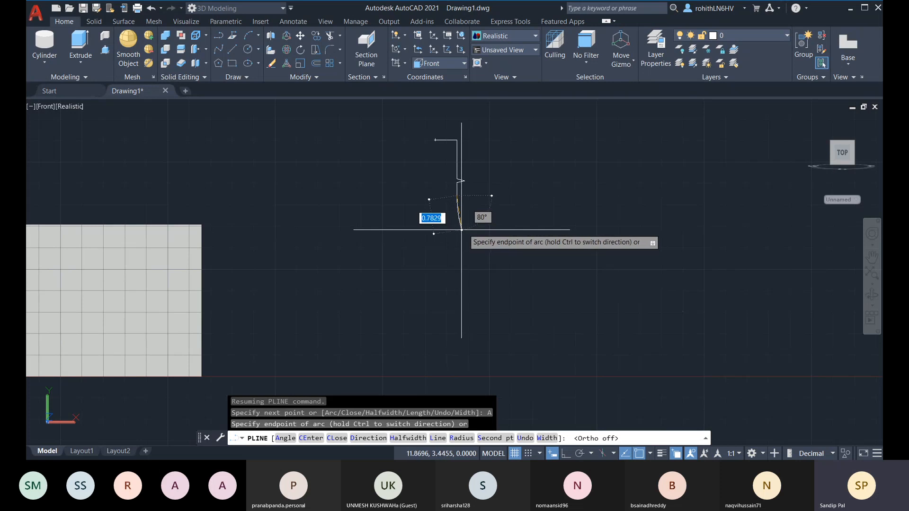
{"action": "scroll", "coordinate": [471, 226], "scroll_direction": "down", "scroll_amount": 3}
{"action": "key", "text": "Escape"}
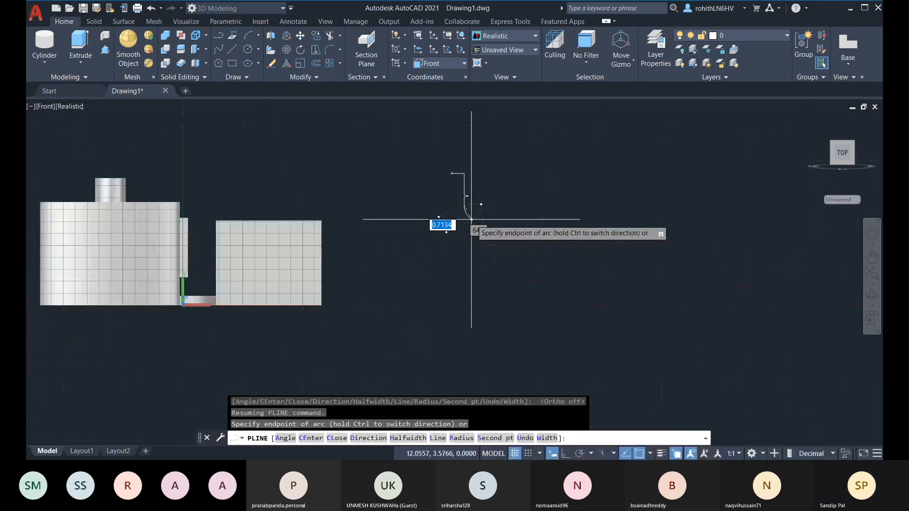
{"action": "scroll", "coordinate": [470, 222], "scroll_direction": "up", "scroll_amount": 2}
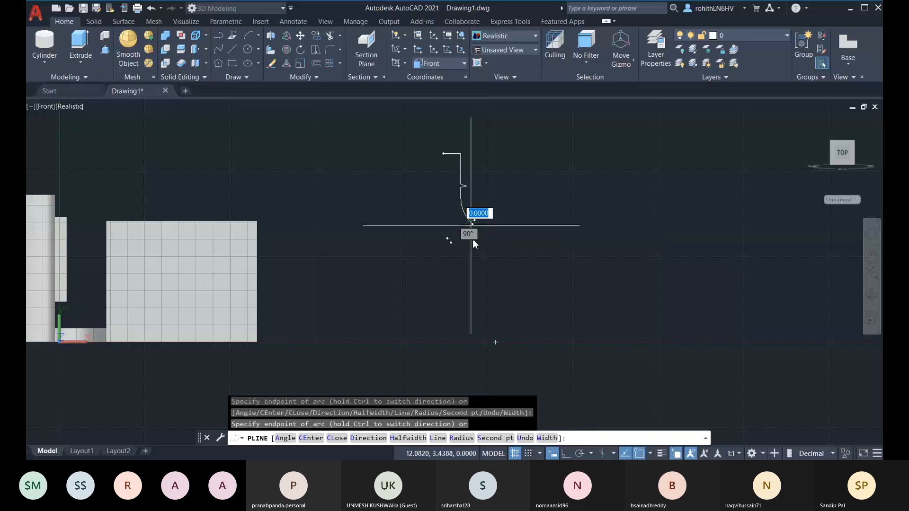
{"action": "scroll", "coordinate": [477, 240], "scroll_direction": "up", "scroll_amount": 2}
{"action": "scroll", "coordinate": [478, 240], "scroll_direction": "up", "scroll_amount": 2}
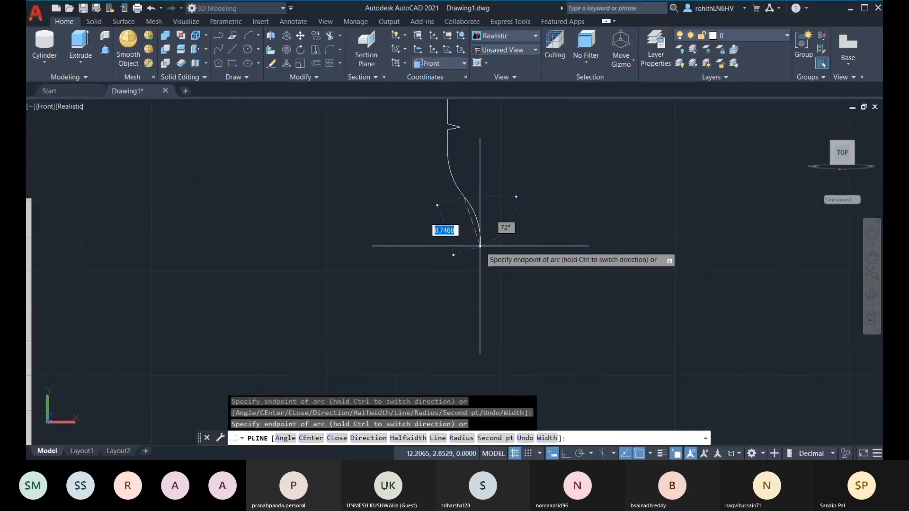
{"action": "left_click", "coordinate": [479, 246]}
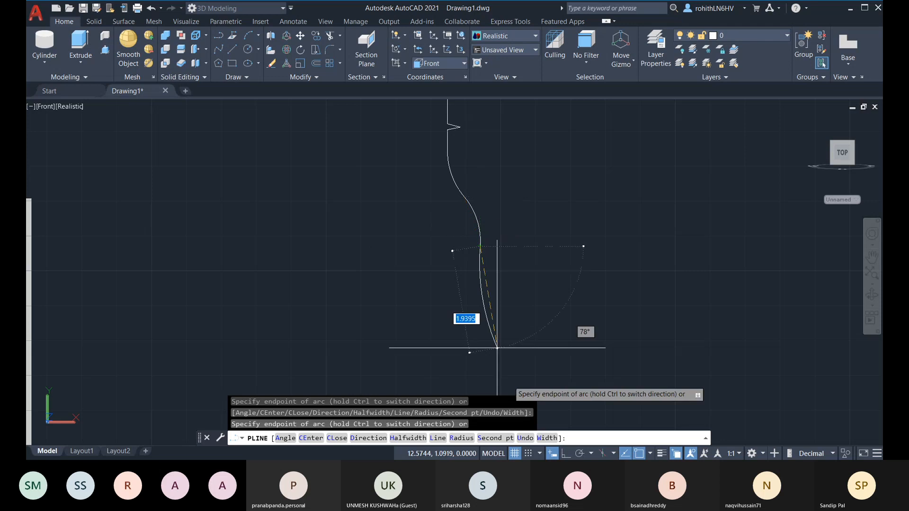
Draw the straight side and flat base with Ortho on, then close the profile
{"action": "left_click", "coordinate": [439, 440]}
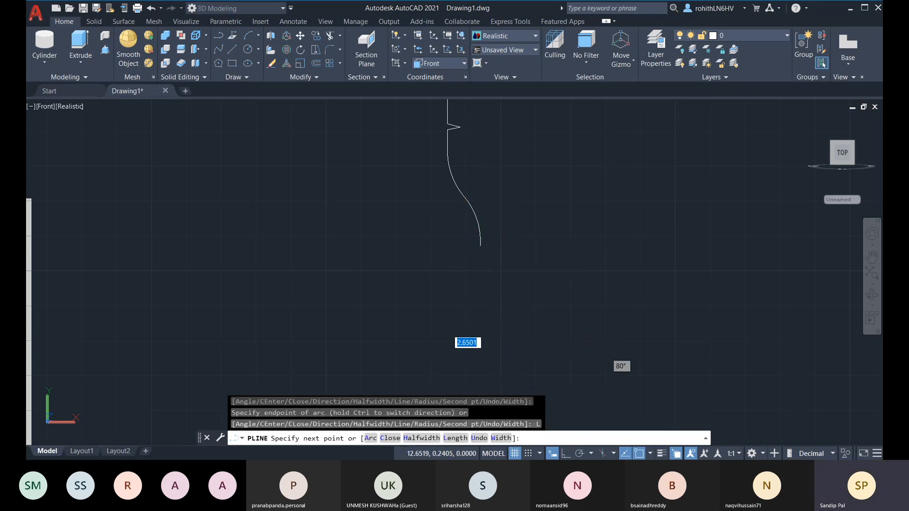
{"action": "middle_click_drag", "start_coordinate": [473, 358], "coordinate": [497, 257]}
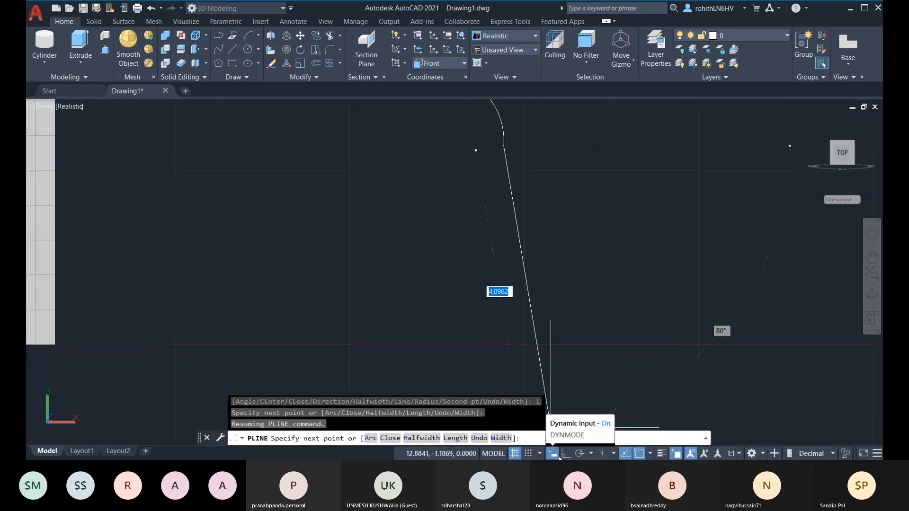
{"action": "left_click", "coordinate": [565, 454]}
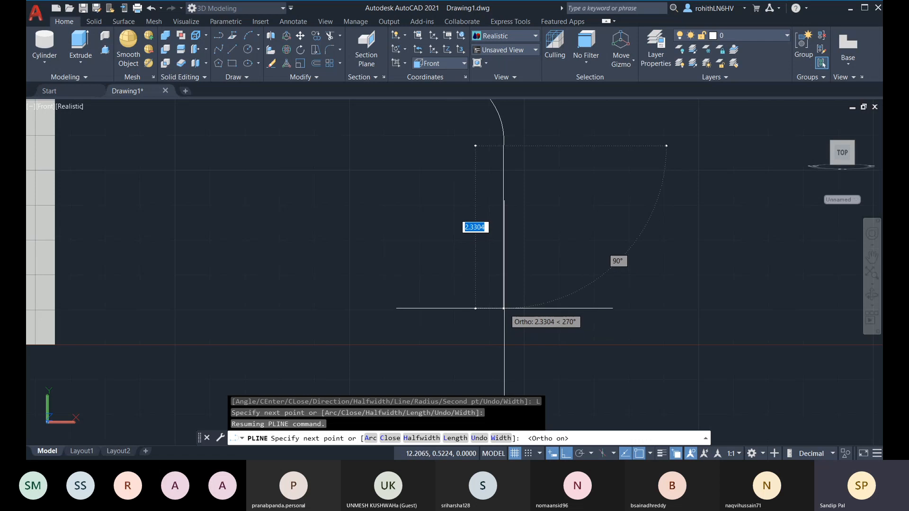
{"action": "scroll", "coordinate": [504, 309], "scroll_direction": "down", "scroll_amount": 2}
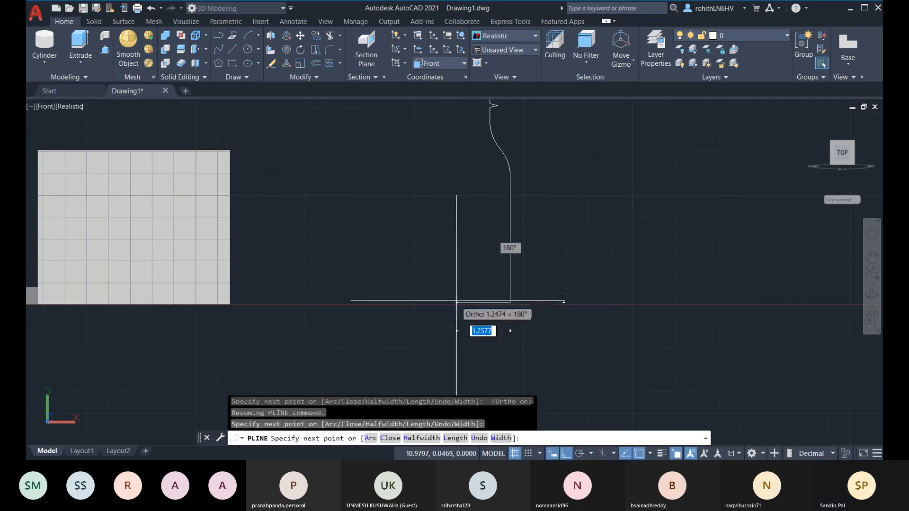
{"action": "scroll", "coordinate": [504, 312], "scroll_direction": "down", "scroll_amount": 2}
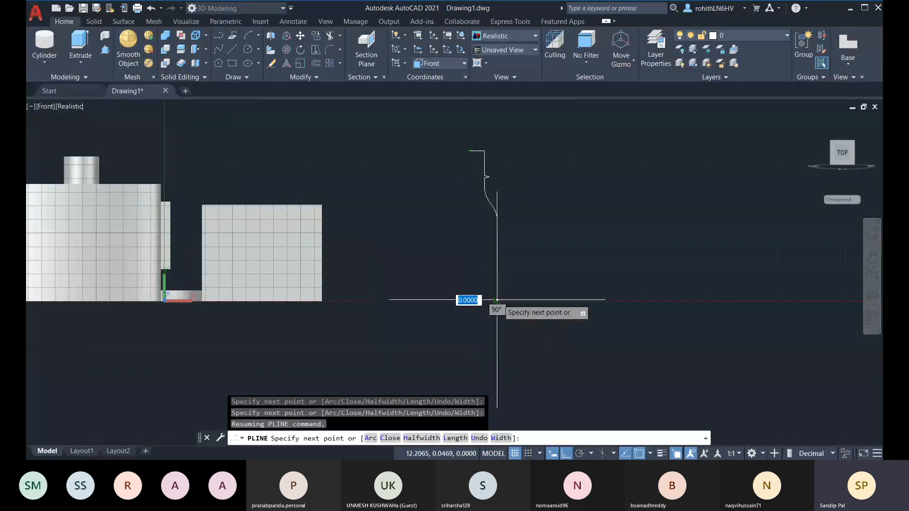
{"action": "left_click", "coordinate": [471, 299]}
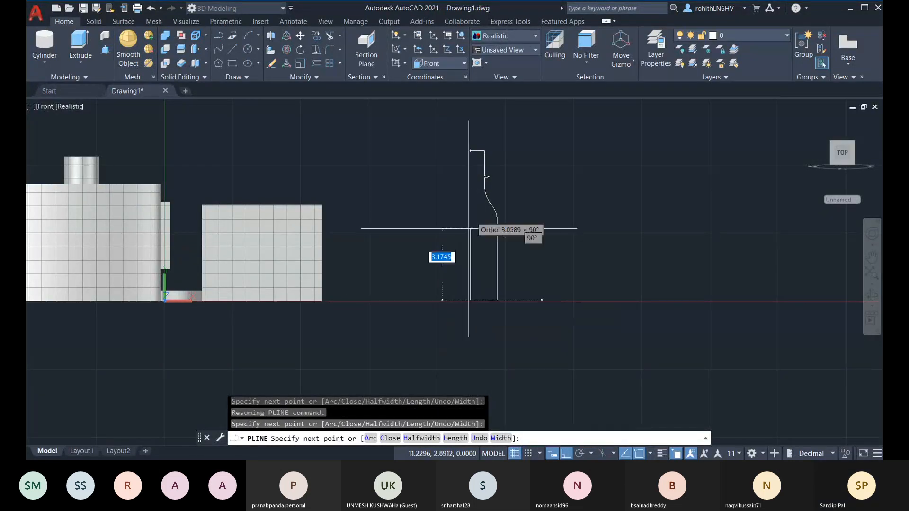
{"action": "left_click", "coordinate": [389, 438]}
{"action": "scroll", "coordinate": [481, 253], "scroll_direction": "up", "scroll_amount": 3}
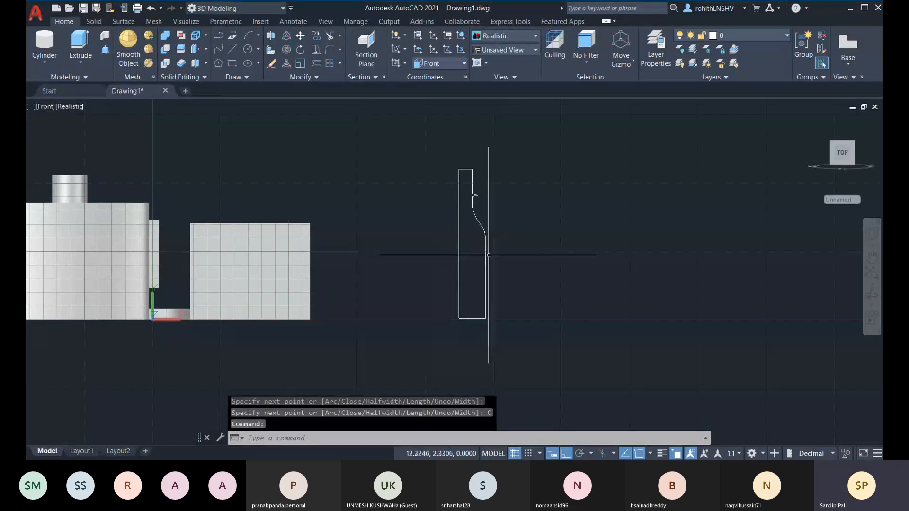
{"action": "middle_click_drag", "start_coordinate": [439, 253], "coordinate": [458, 239]}
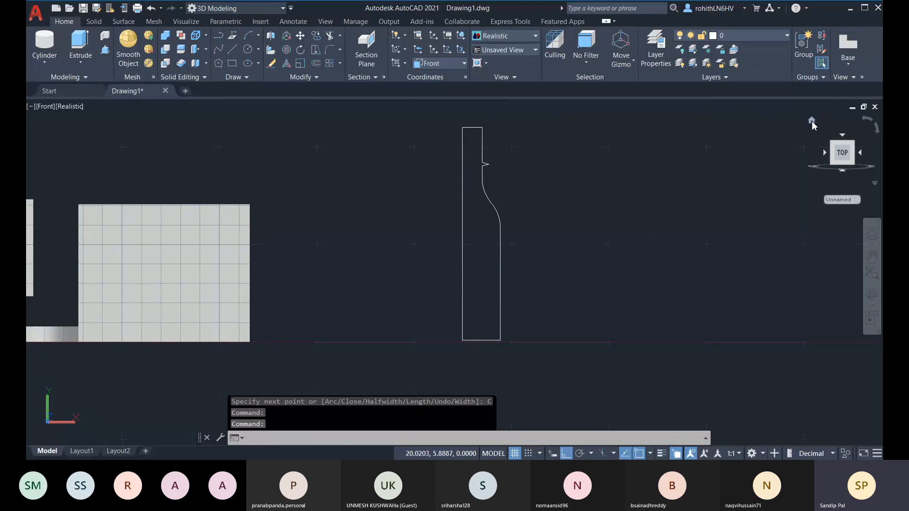
Return to the Home view and set the UCS to World
{"action": "left_click", "coordinate": [812, 121]}
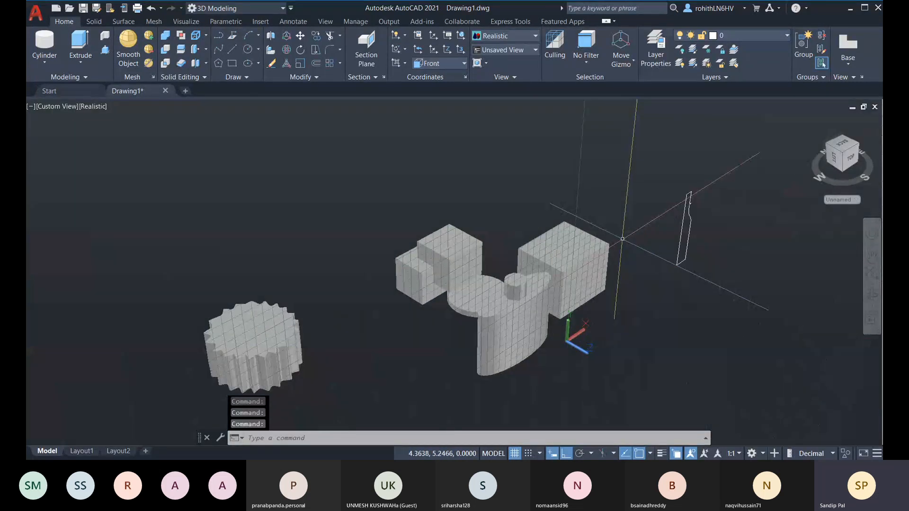
{"action": "scroll", "coordinate": [698, 234], "scroll_direction": "up", "scroll_amount": 2}
{"action": "middle_click_drag", "start_coordinate": [698, 234], "coordinate": [429, 225]}
{"action": "left_click", "coordinate": [247, 50]}
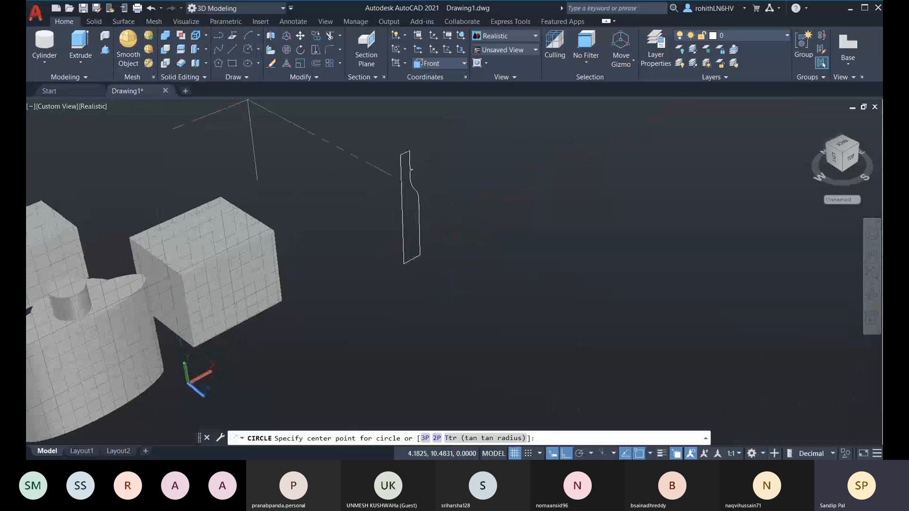
{"action": "left_click", "coordinate": [405, 262]}
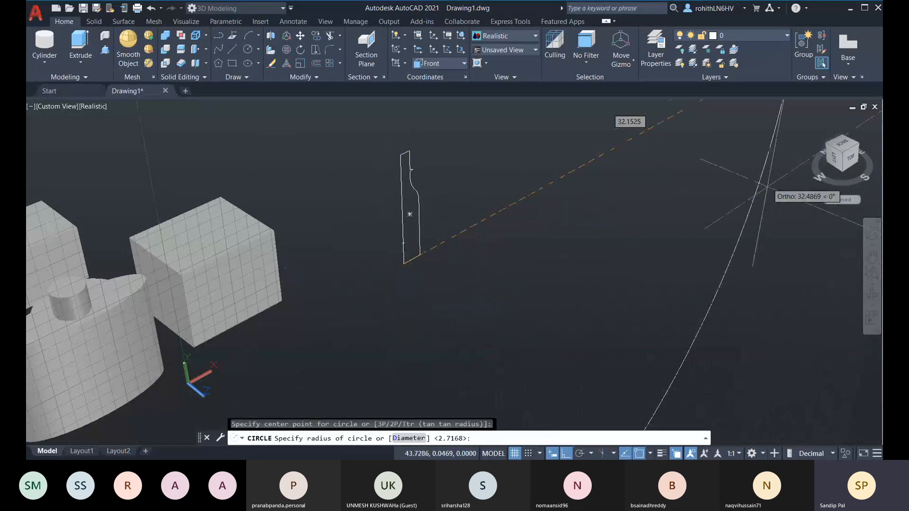
{"action": "key", "text": "Escape"}
{"action": "left_click", "coordinate": [447, 64]}
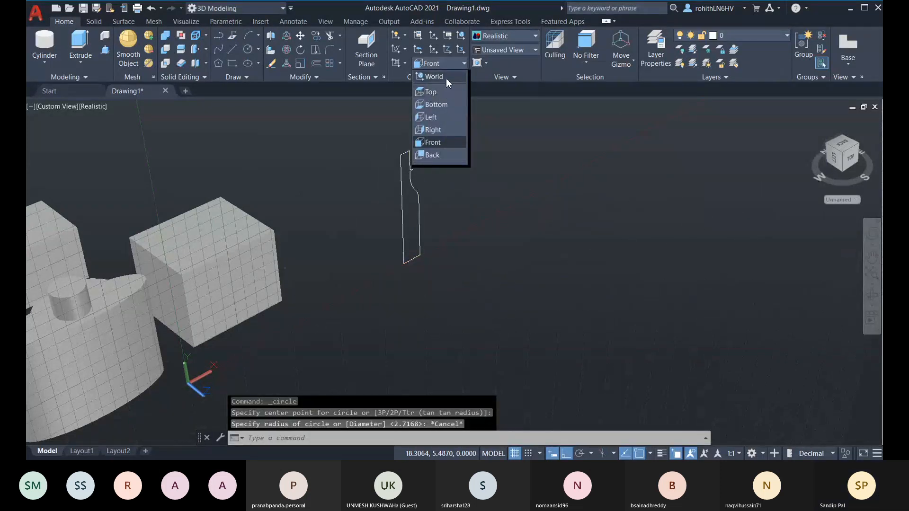
{"action": "left_click", "coordinate": [446, 77]}
Draw a circle at the profile's base and a second one higher on its axis
{"action": "left_click", "coordinate": [247, 50]}
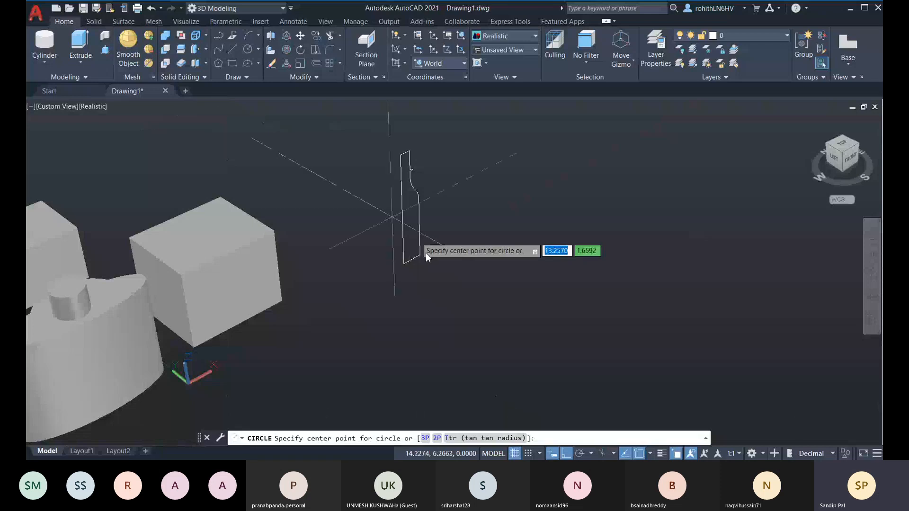
{"action": "left_click", "coordinate": [404, 265]}
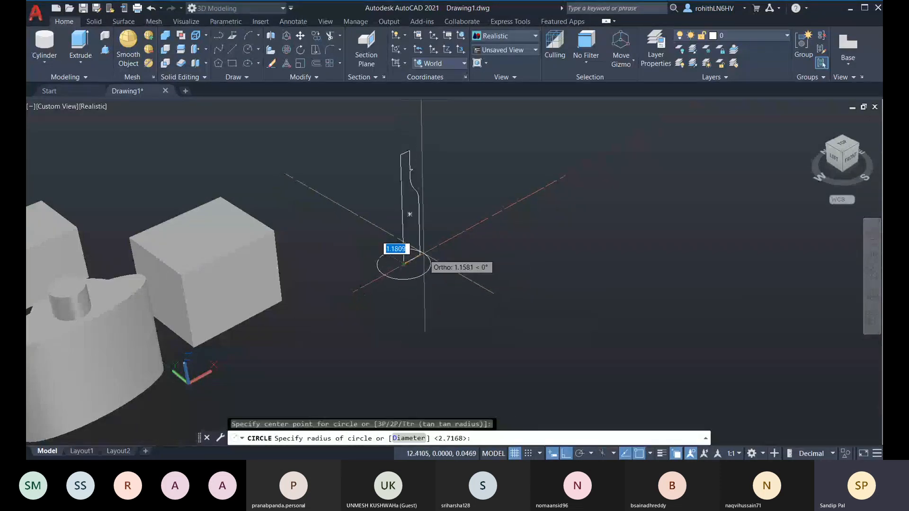
{"action": "left_click", "coordinate": [422, 254]}
{"action": "middle_click_drag", "start_coordinate": [422, 254], "coordinate": [359, 278]}
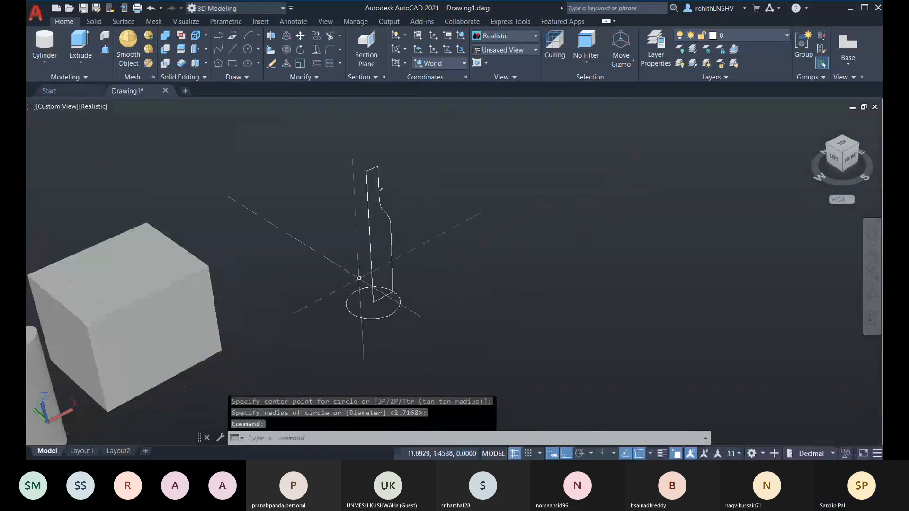
{"action": "left_click", "coordinate": [248, 52]}
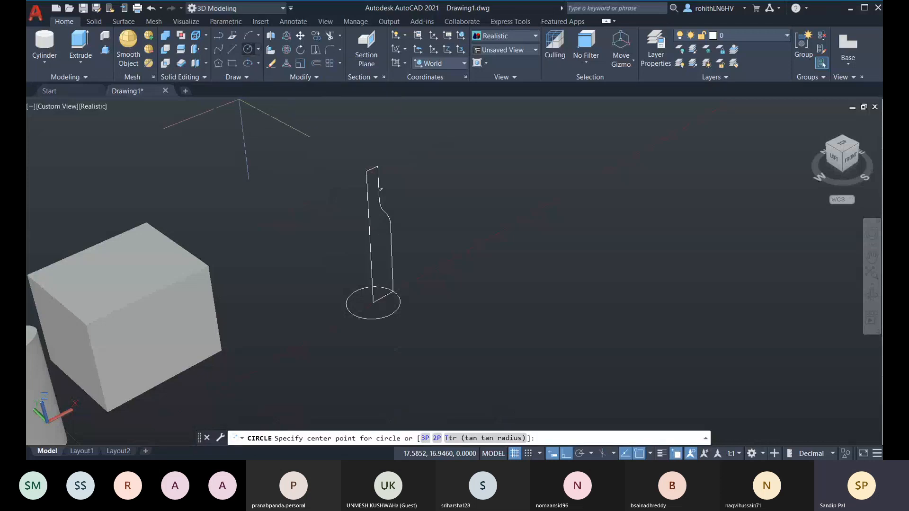
{"action": "left_click", "coordinate": [370, 229]}
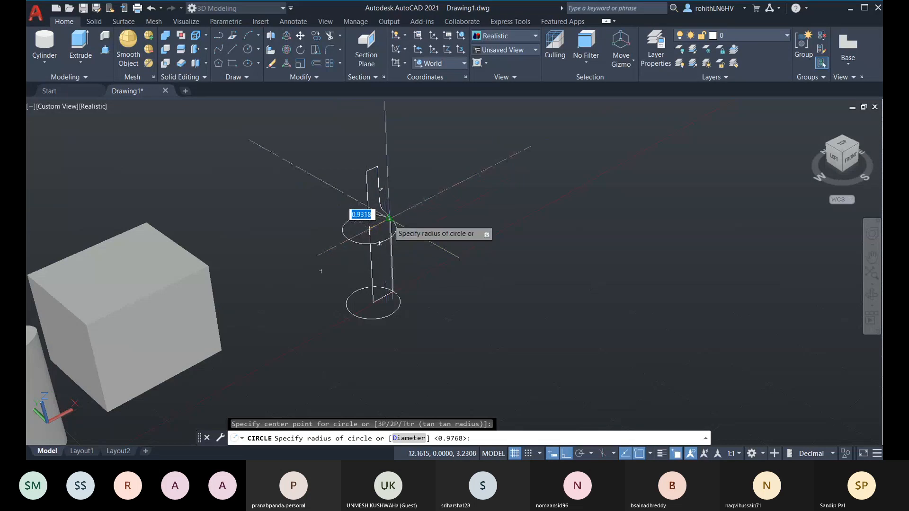
{"action": "left_click", "coordinate": [388, 219]}
{"action": "scroll", "coordinate": [345, 195], "scroll_direction": "up", "scroll_amount": 2}
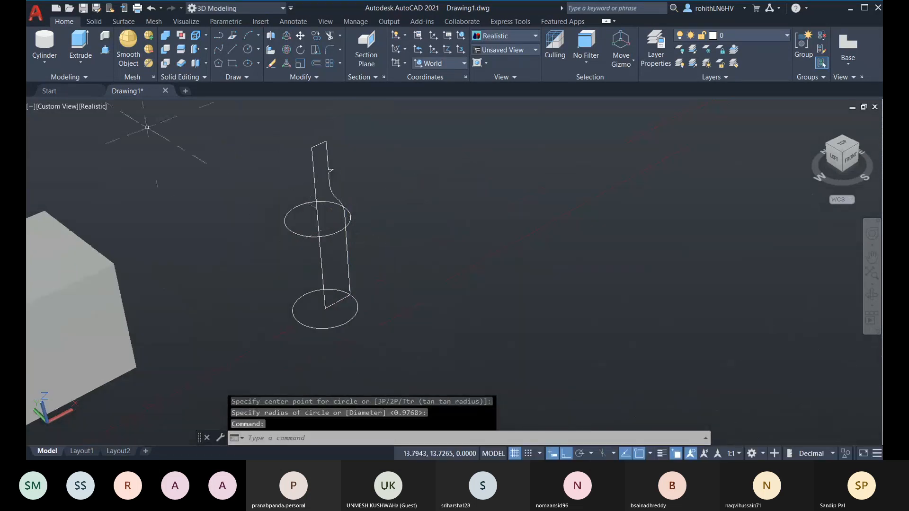
{"action": "left_click", "coordinate": [249, 51]}
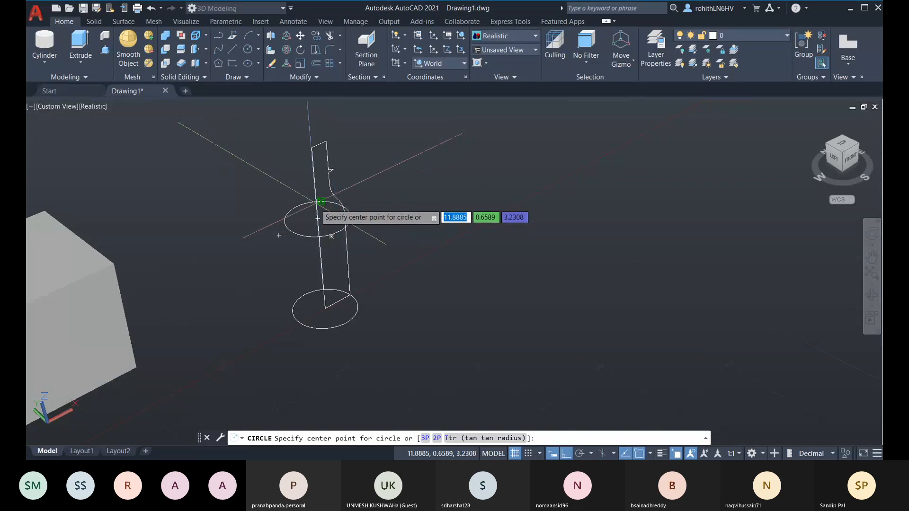
Show the Front view in parallel projection and zoom in on the bottle profile
{"action": "left_click", "coordinate": [851, 160]}
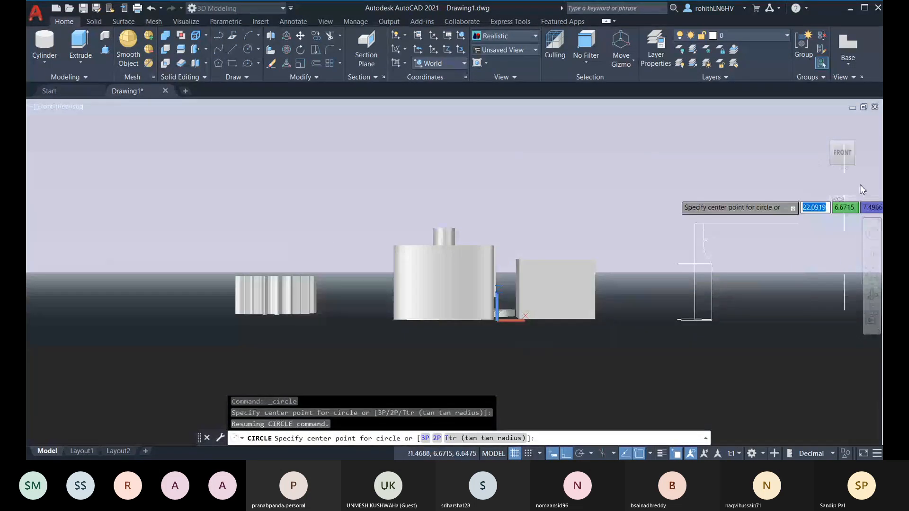
{"action": "left_click", "coordinate": [857, 154]}
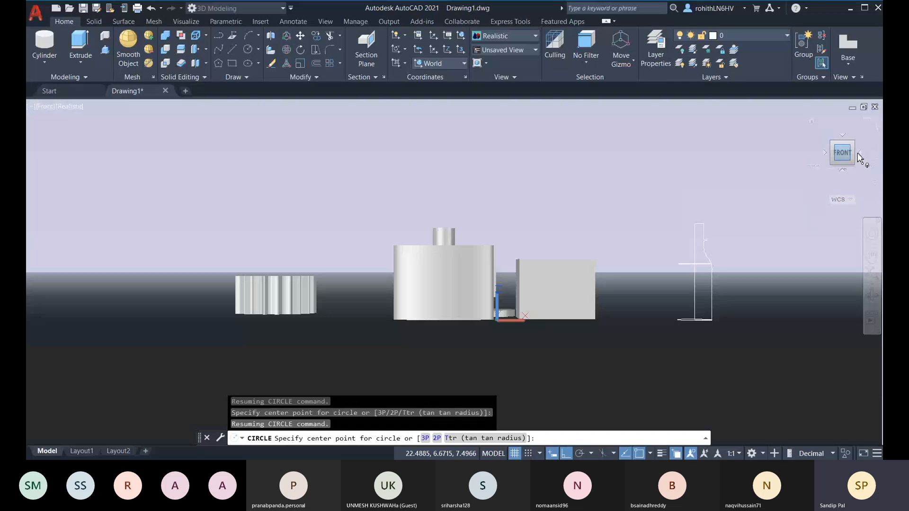
{"action": "left_click", "coordinate": [873, 184]}
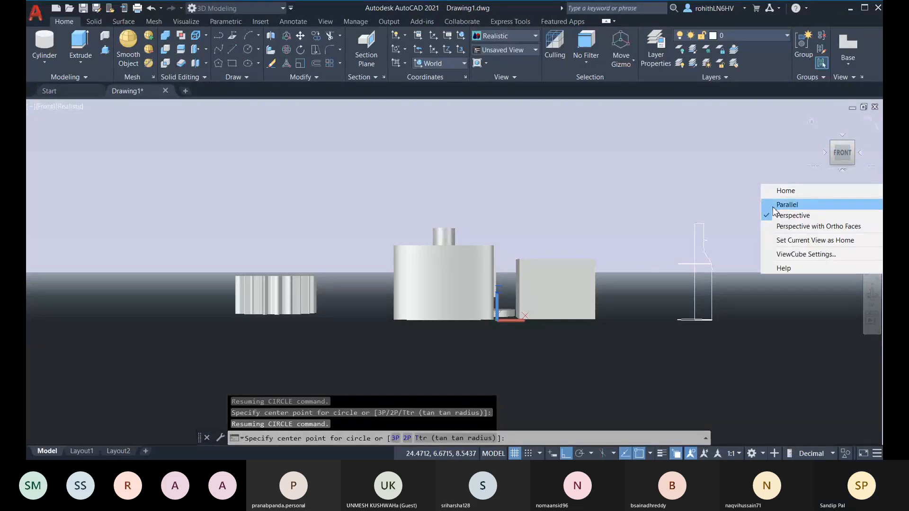
{"action": "left_click", "coordinate": [786, 205]}
{"action": "scroll", "coordinate": [679, 264], "scroll_direction": "up", "scroll_amount": 5}
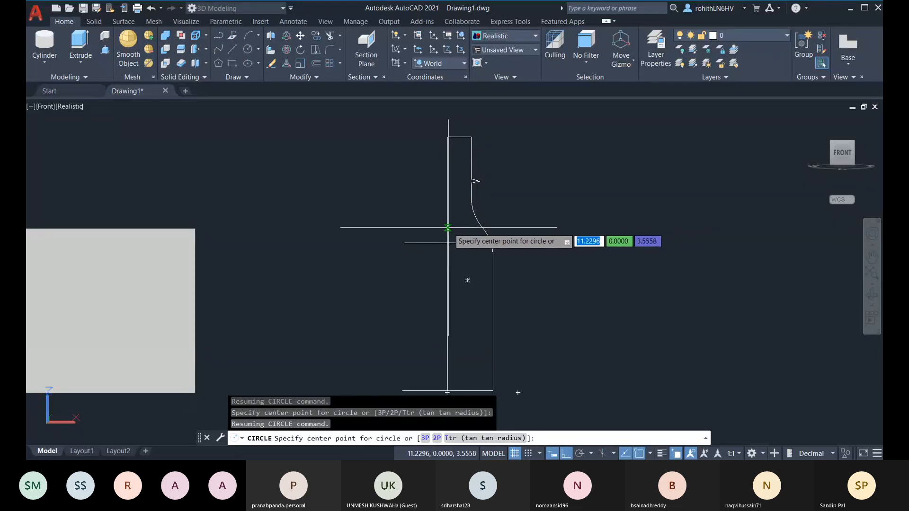
Finish a circle from the bottle axis to the profile edge, then add another one higher up
{"action": "left_click", "coordinate": [451, 228]}
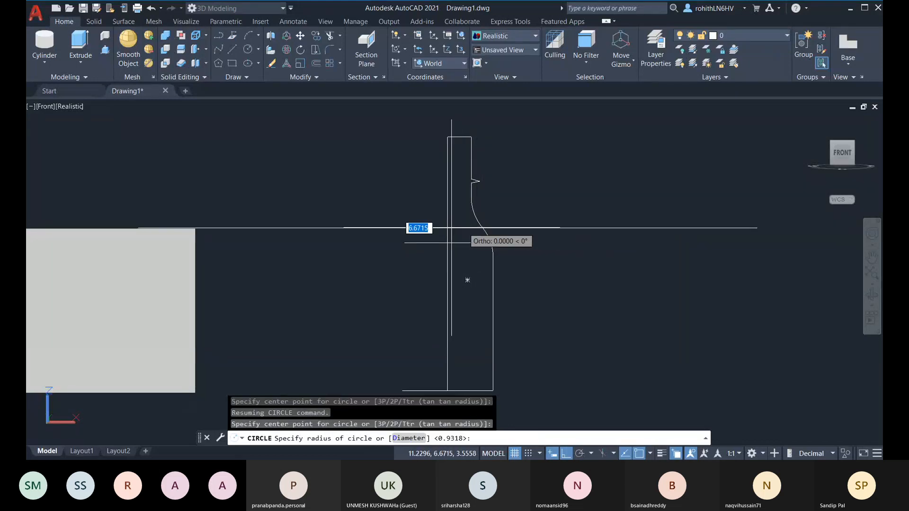
{"action": "left_click", "coordinate": [483, 227]}
{"action": "scroll", "coordinate": [460, 202], "scroll_direction": "up", "scroll_amount": 2}
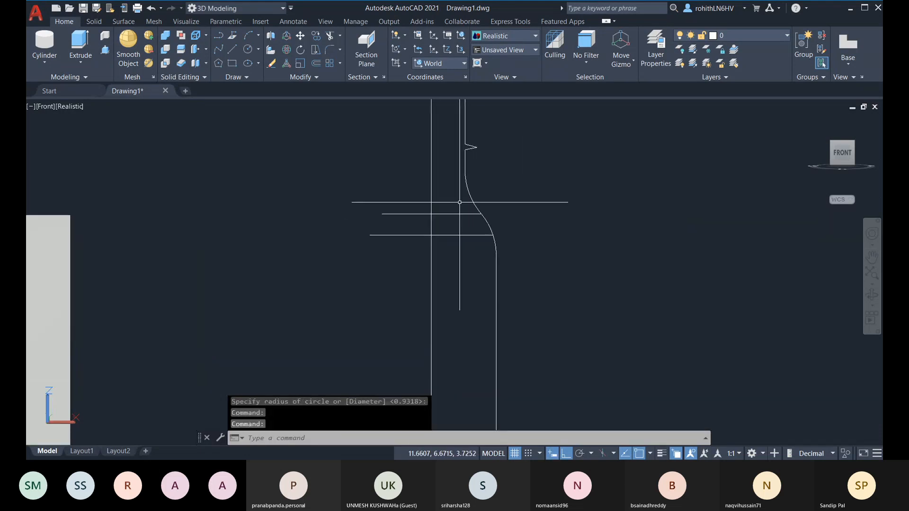
{"action": "left_click", "coordinate": [248, 49]}
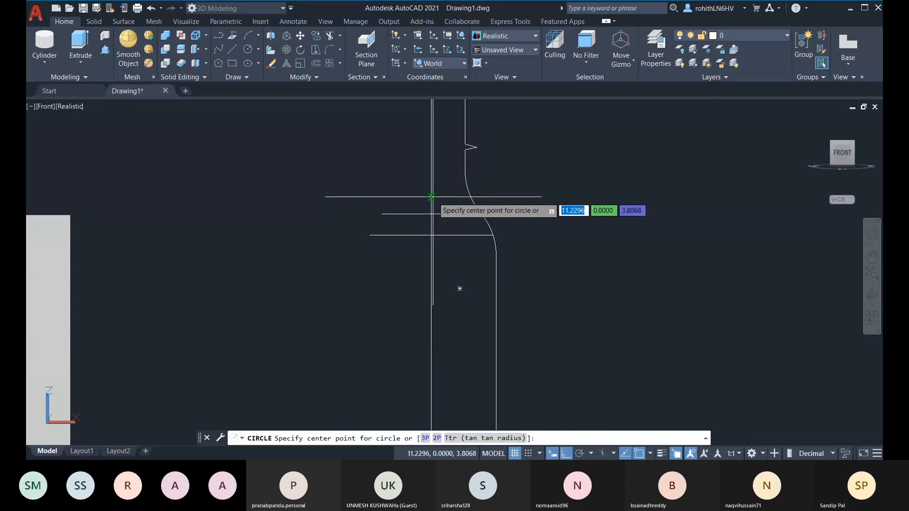
{"action": "left_click", "coordinate": [432, 197]}
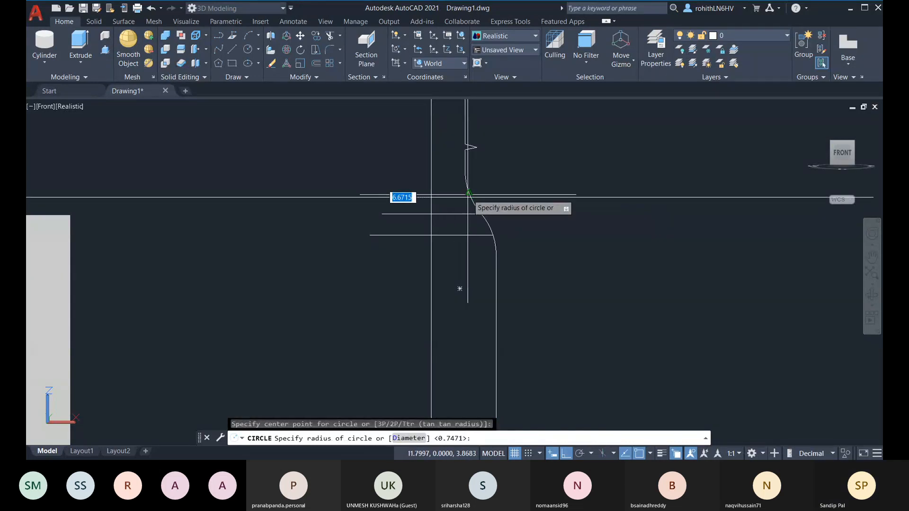
{"action": "left_click", "coordinate": [472, 198]}
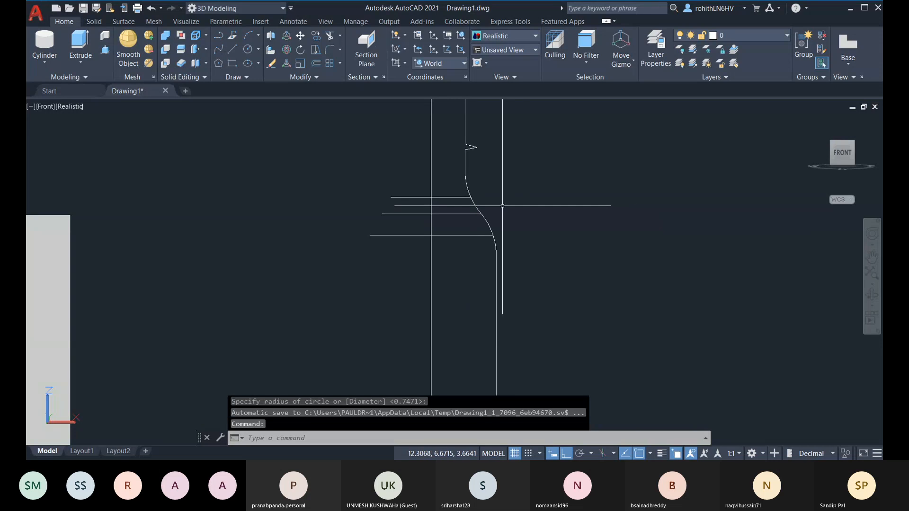
{"action": "middle_click_drag", "start_coordinate": [230, 129], "coordinate": [234, 122]}
Draw two more axis-centred circles reaching the profile curve further up the body
{"action": "left_click", "coordinate": [249, 49]}
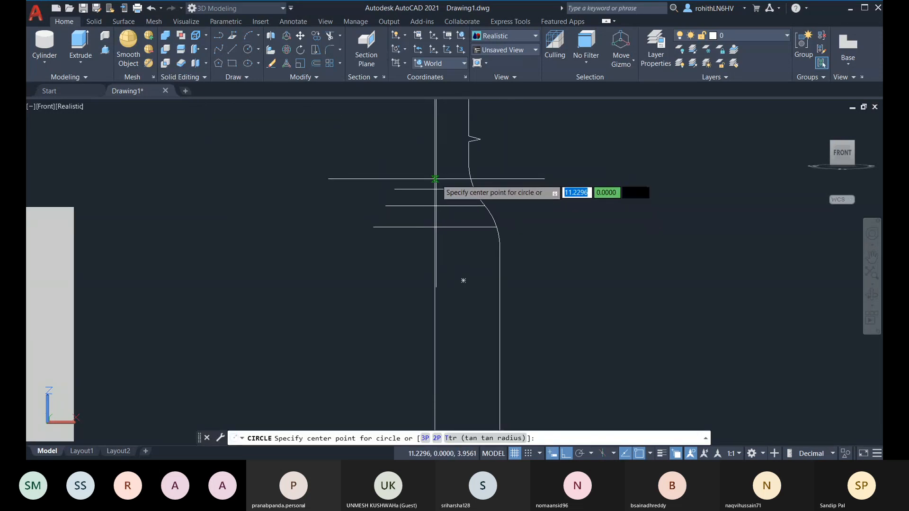
{"action": "left_click", "coordinate": [435, 179]}
{"action": "left_click", "coordinate": [471, 179]}
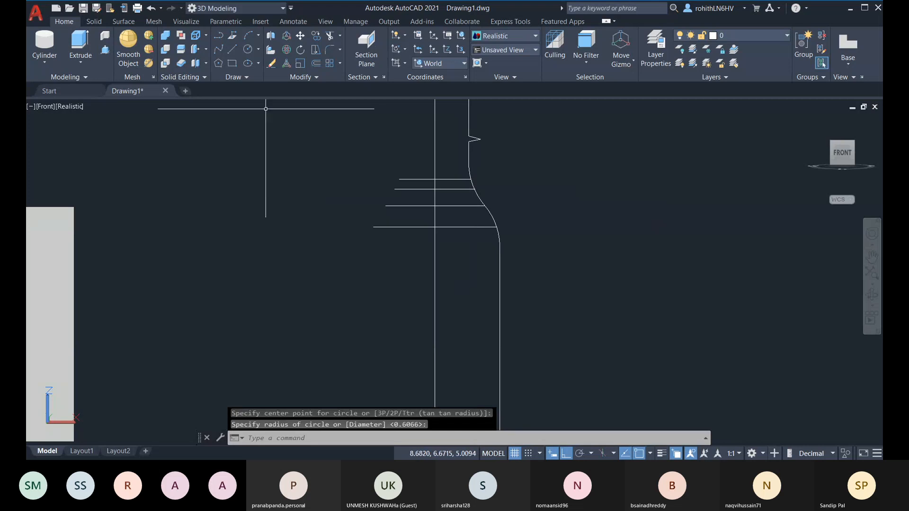
{"action": "left_click", "coordinate": [248, 49]}
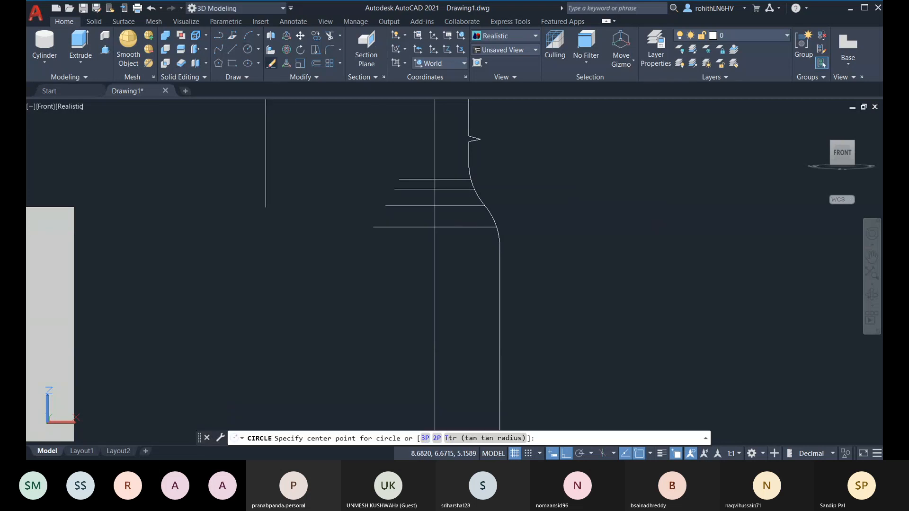
{"action": "left_click", "coordinate": [442, 163]}
{"action": "left_click", "coordinate": [468, 163]}
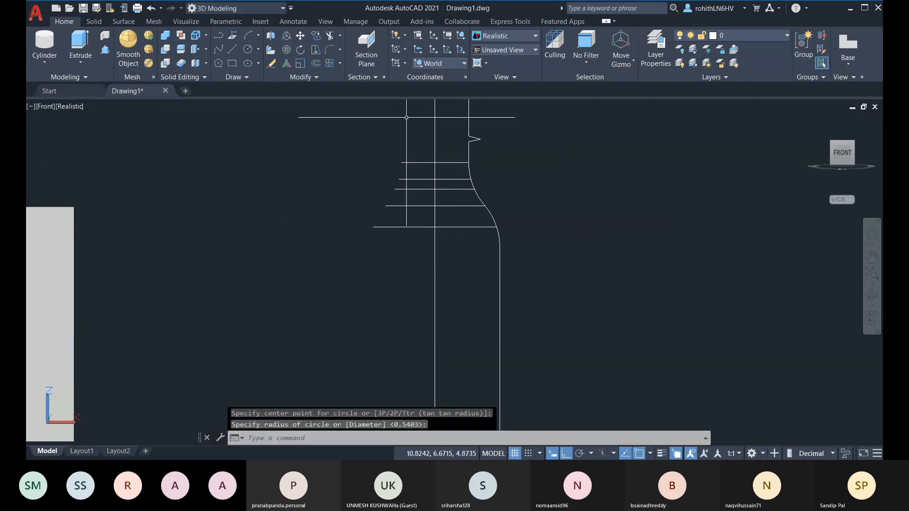
{"action": "middle_click_drag", "start_coordinate": [406, 118], "coordinate": [377, 153]}
Add a circle reaching the profile tip, then abandon an unfinished circle on the neck
{"action": "left_click", "coordinate": [247, 50]}
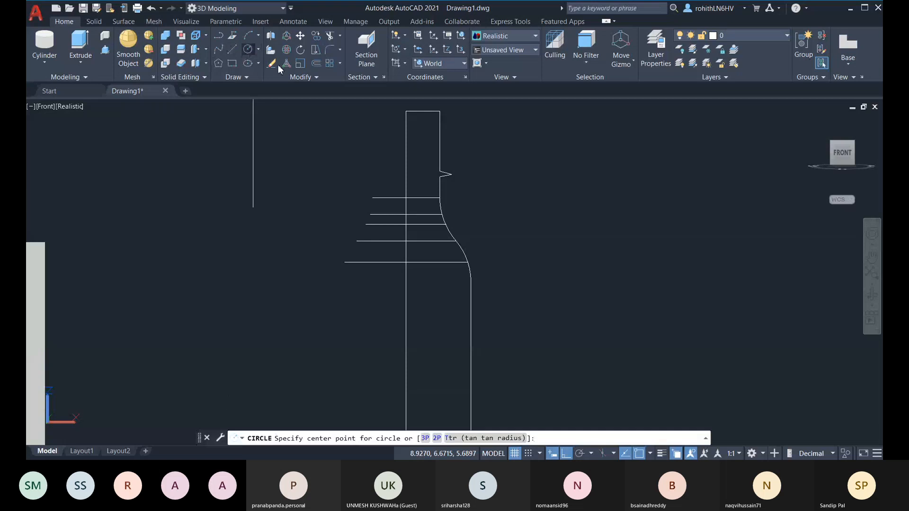
{"action": "left_click", "coordinate": [406, 175]}
{"action": "left_click", "coordinate": [452, 175]}
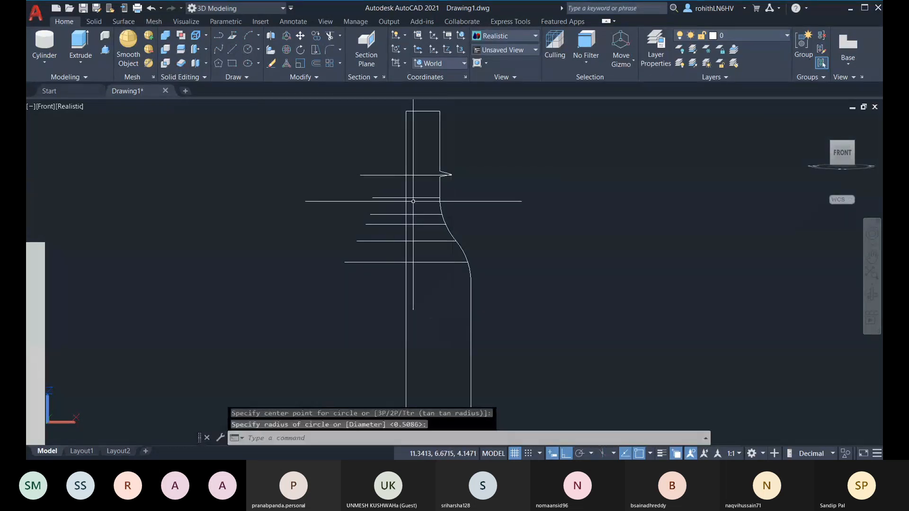
{"action": "scroll", "coordinate": [452, 171], "scroll_direction": "up", "scroll_amount": 3}
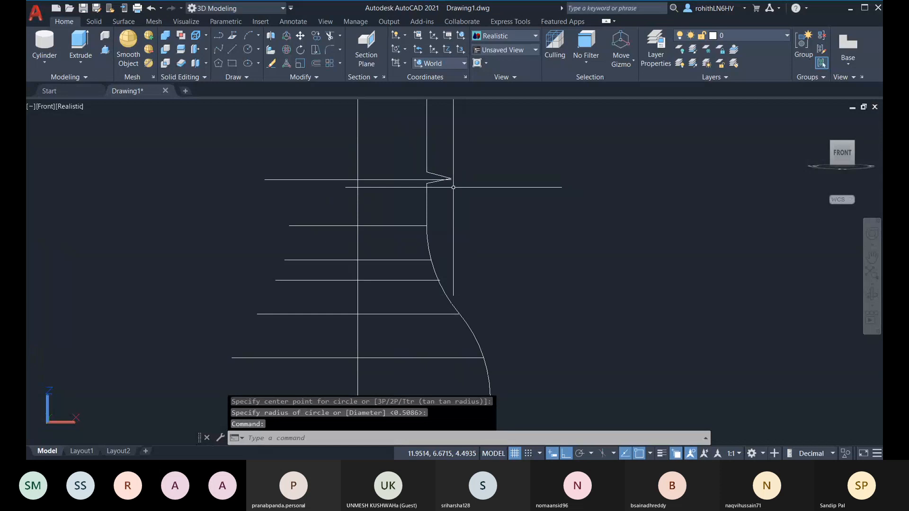
{"action": "middle_click_drag", "start_coordinate": [381, 200], "coordinate": [400, 207]}
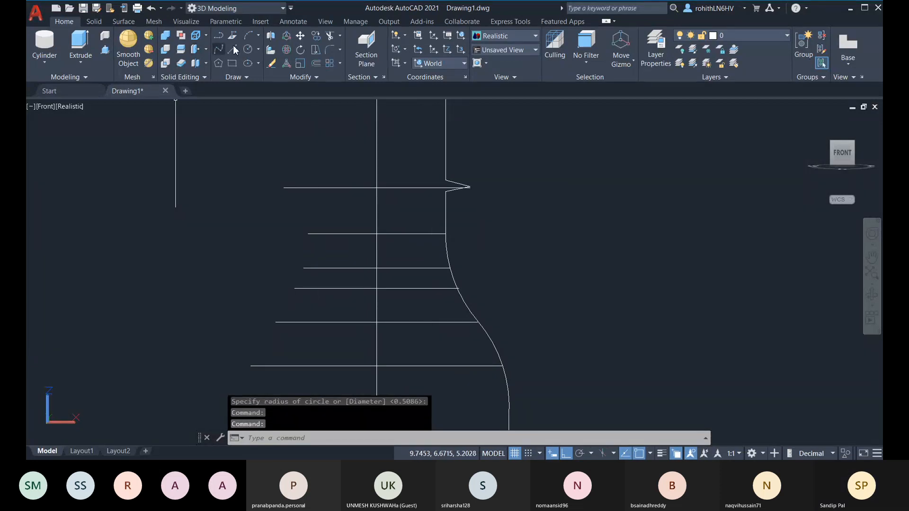
{"action": "left_click", "coordinate": [249, 52]}
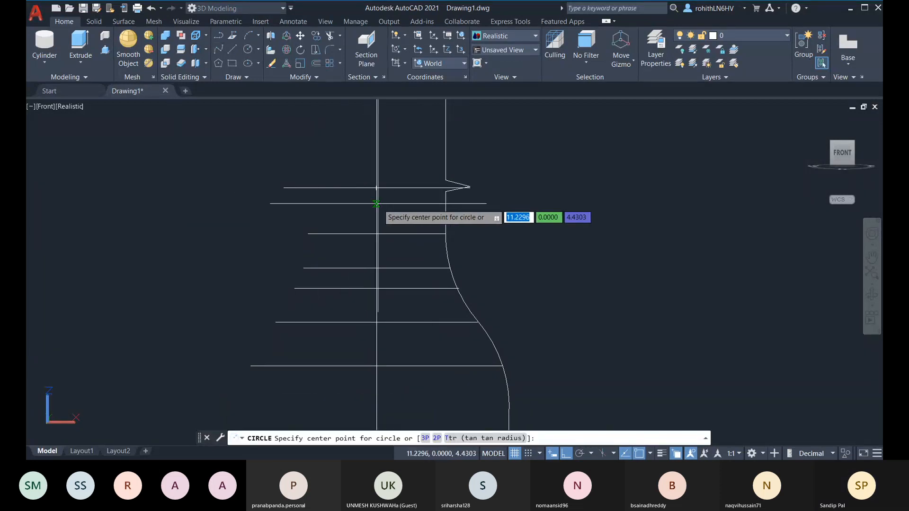
{"action": "left_click", "coordinate": [376, 204]}
{"action": "key", "text": "Escape"}
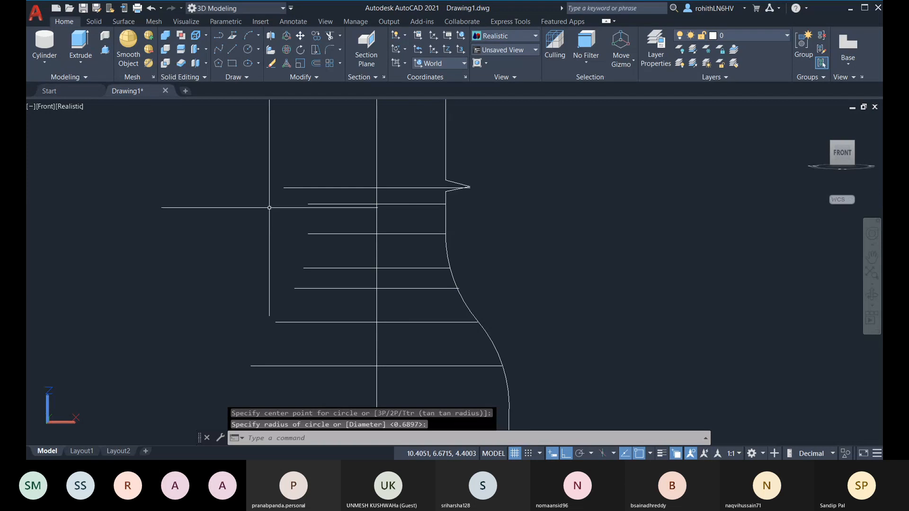
{"action": "middle_click_drag", "start_coordinate": [361, 179], "coordinate": [302, 255]}
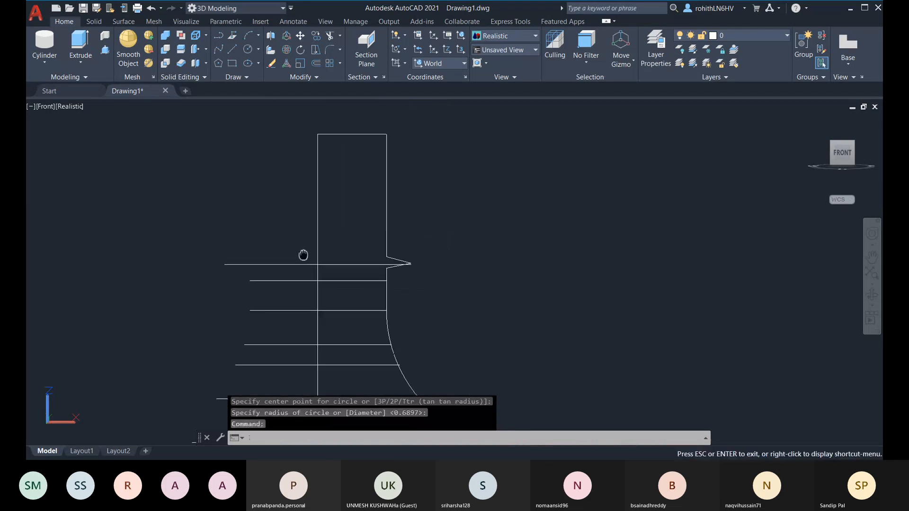
Draw a circle reaching the profile edge near the neck top, cancelling the stray attempts
{"action": "left_click", "coordinate": [247, 50]}
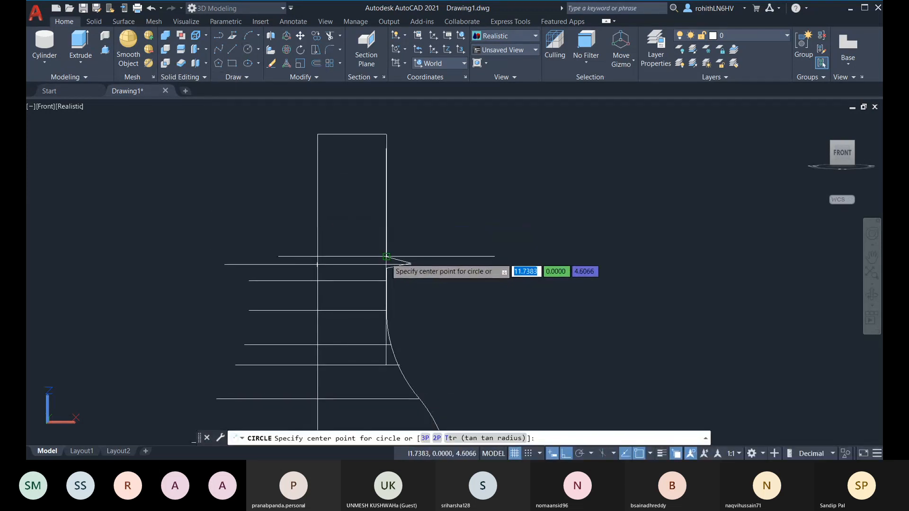
{"action": "left_click", "coordinate": [387, 256]}
{"action": "key", "text": "Escape"}
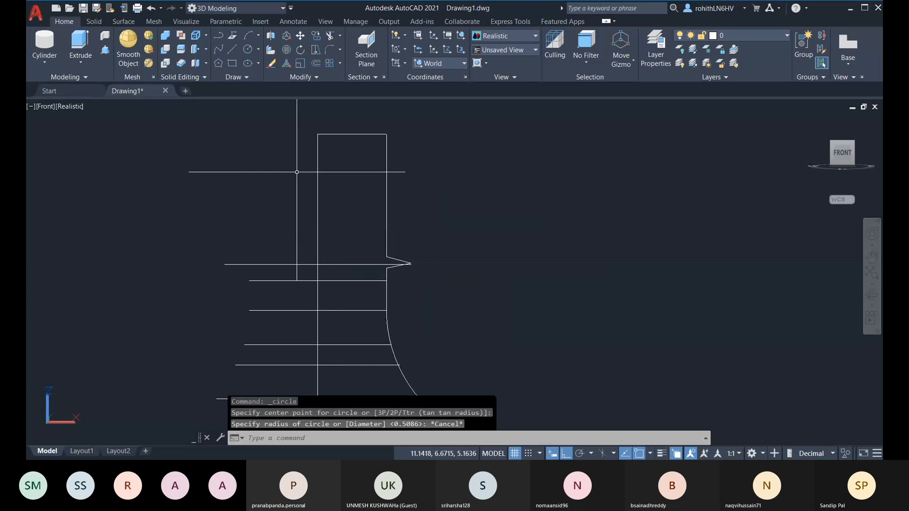
{"action": "left_click", "coordinate": [248, 52]}
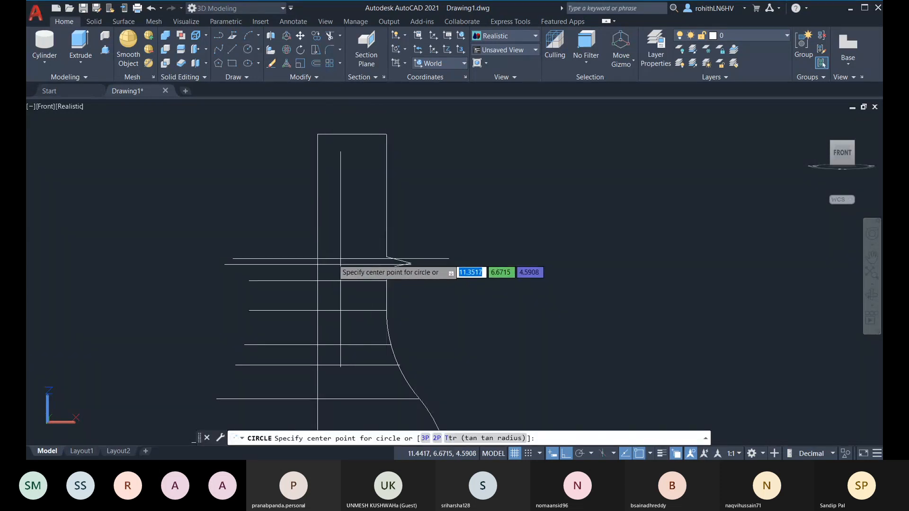
{"action": "left_click", "coordinate": [318, 257]}
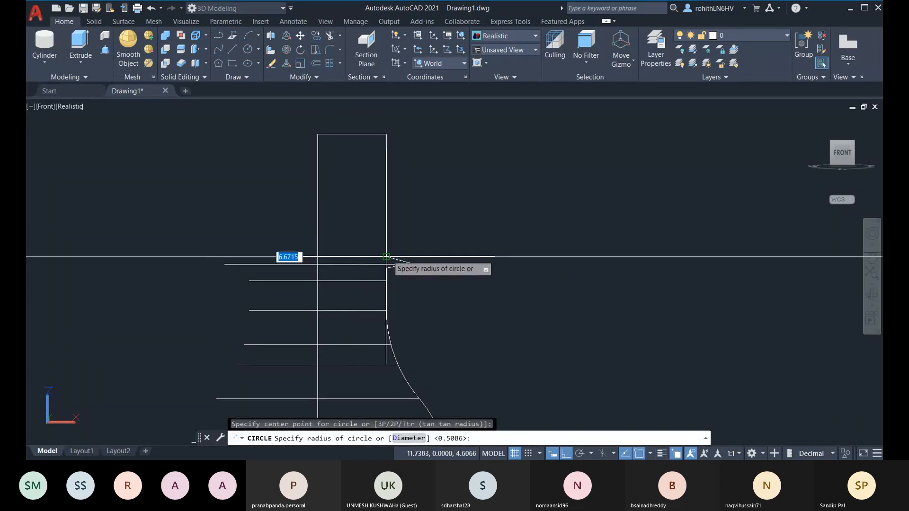
{"action": "left_click", "coordinate": [396, 264]}
{"action": "middle_click_drag", "start_coordinate": [238, 149], "coordinate": [245, 127]}
{"action": "left_click", "coordinate": [248, 50]}
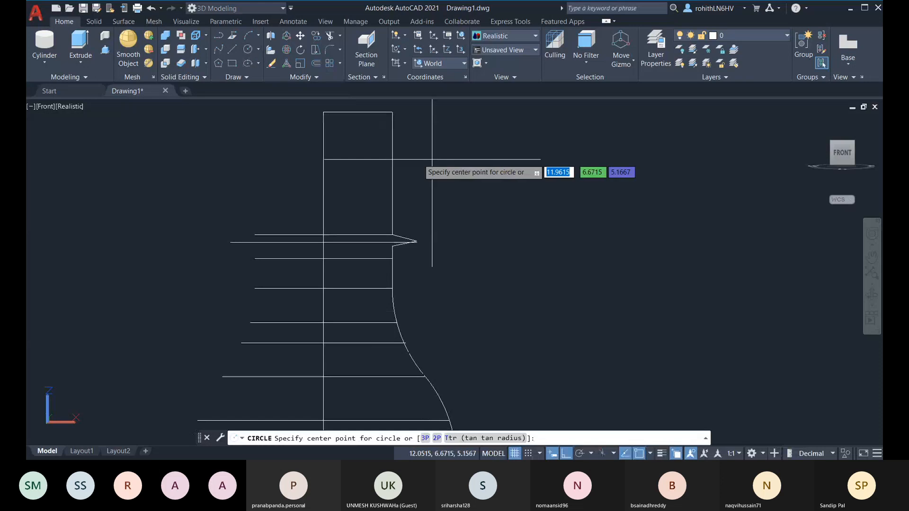
{"action": "left_click", "coordinate": [344, 112]}
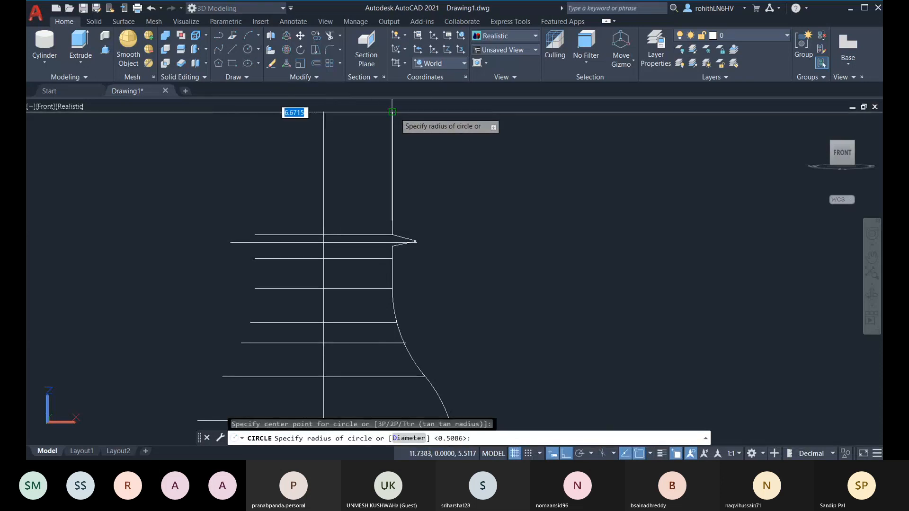
{"action": "scroll", "coordinate": [344, 112], "scroll_direction": "down", "scroll_amount": 5}
{"action": "middle_click_drag", "start_coordinate": [360, 142], "coordinate": [430, 205]}
{"action": "key", "text": "Escape"}
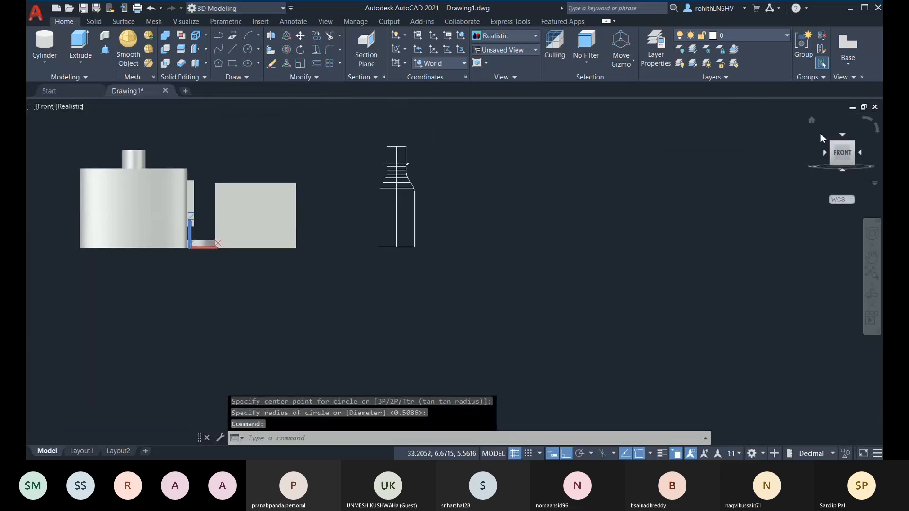
Copy the base circle from its centre as a 5-item array up the bottle's straight lower body
{"action": "left_click", "coordinate": [812, 121]}
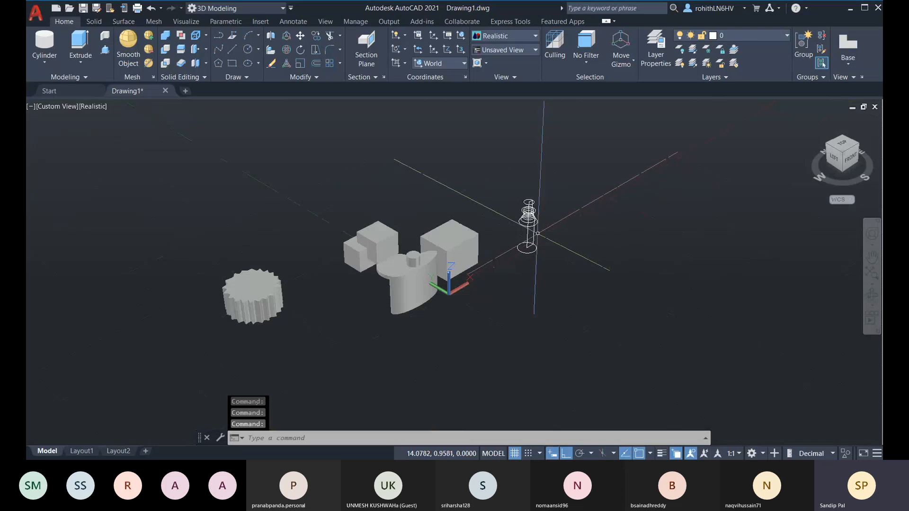
{"action": "middle_click_drag", "start_coordinate": [535, 236], "coordinate": [440, 262]}
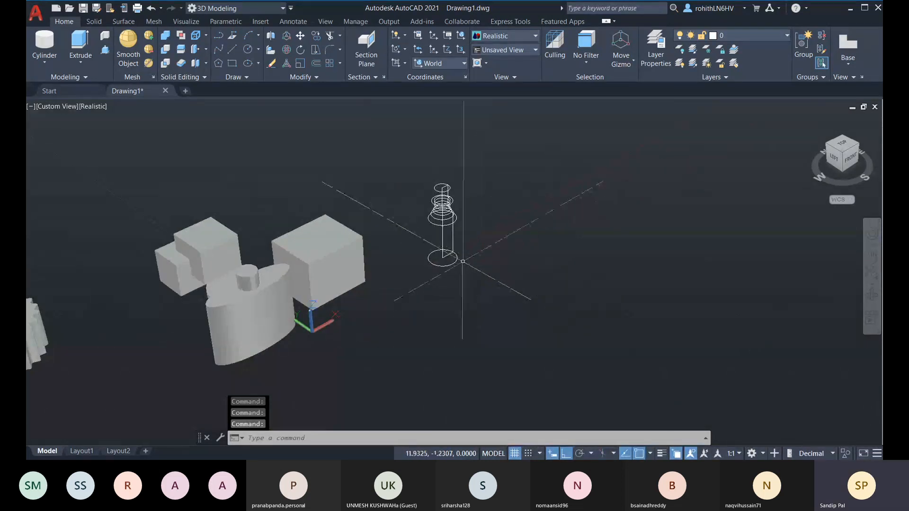
{"action": "middle_click_drag", "start_coordinate": [325, 230], "coordinate": [245, 249]}
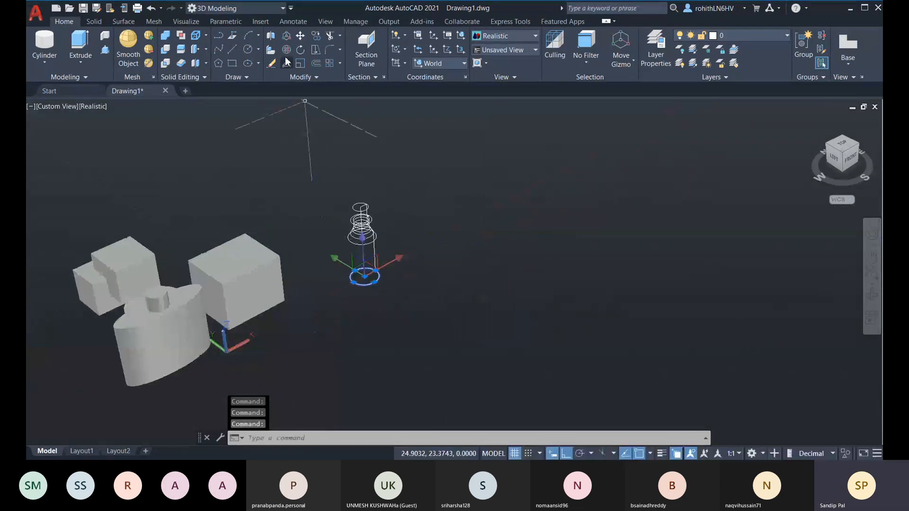
{"action": "left_click", "coordinate": [317, 37]}
{"action": "scroll", "coordinate": [365, 303], "scroll_direction": "up", "scroll_amount": 3}
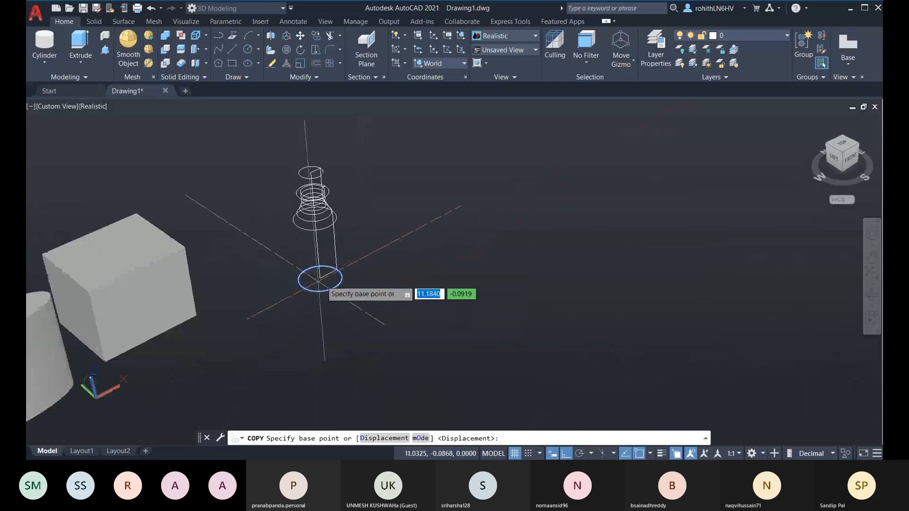
{"action": "left_click", "coordinate": [321, 277]}
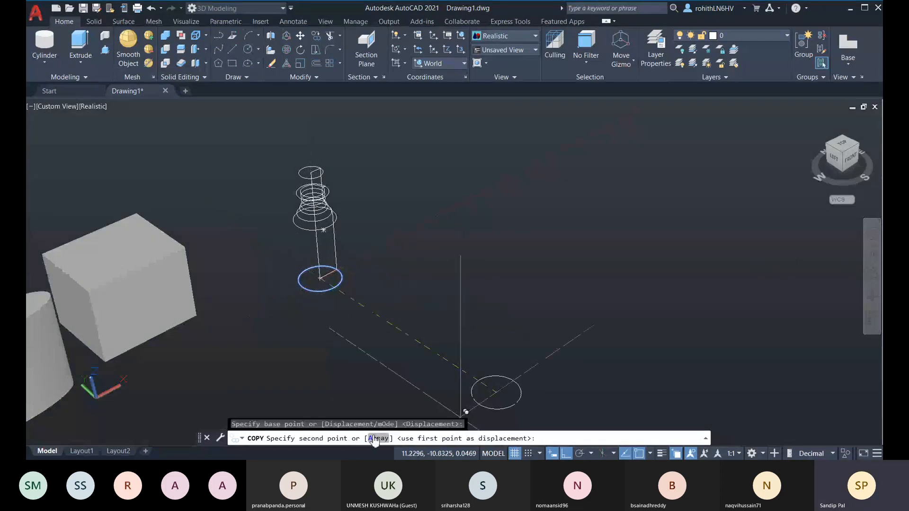
{"action": "left_click", "coordinate": [378, 438]}
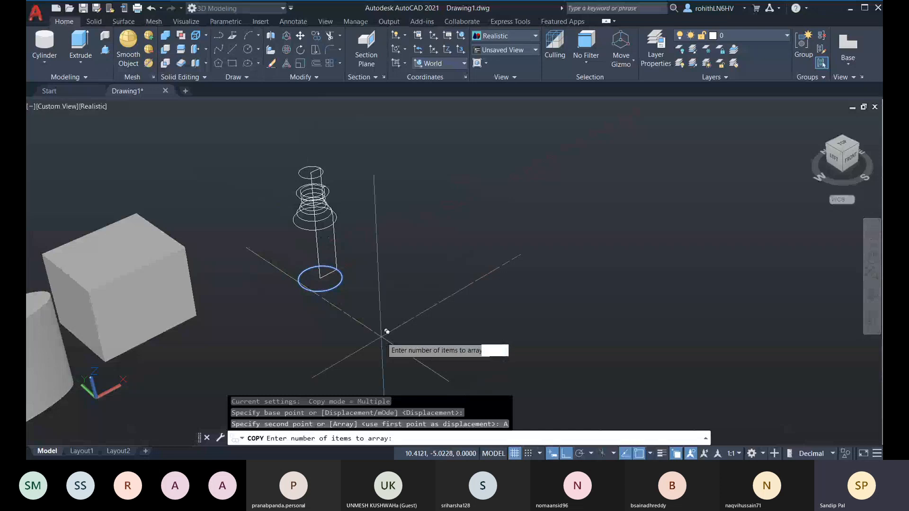
{"action": "type", "text": "5"}
{"action": "key", "text": "Return"}
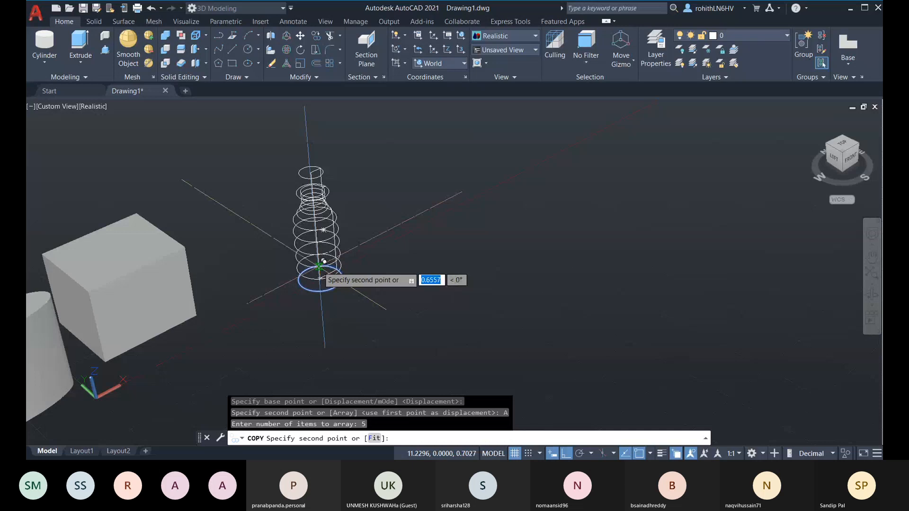
{"action": "left_click", "coordinate": [324, 261]}
{"action": "key", "text": "Escape"}
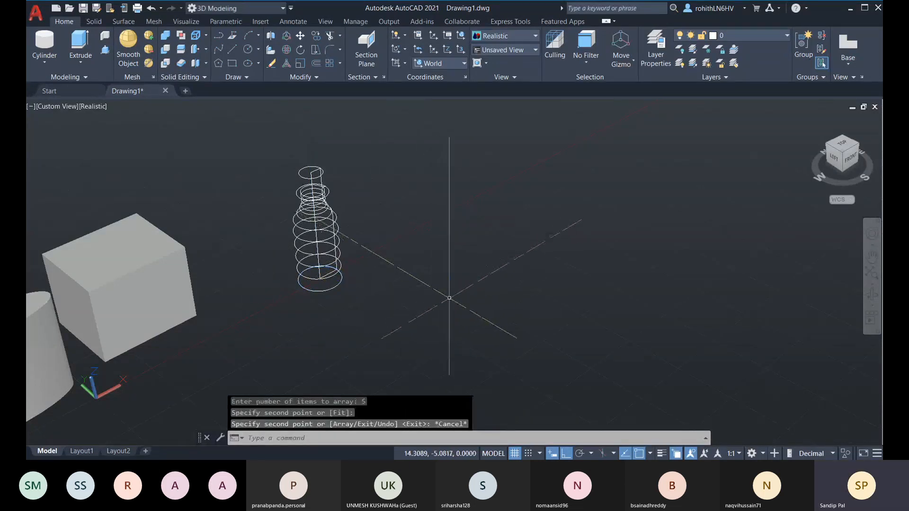
{"action": "middle_click_drag", "start_coordinate": [449, 298], "coordinate": [366, 219], "text": "shift"}
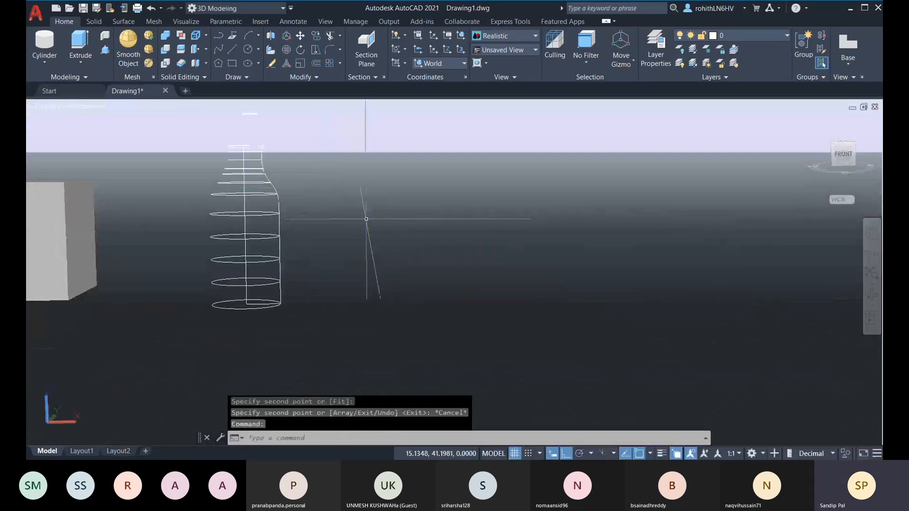
Start a 2-item array copy of the upper neck ring, based at its centre
{"action": "middle_click_drag", "start_coordinate": [416, 264], "coordinate": [339, 206], "text": "shift"}
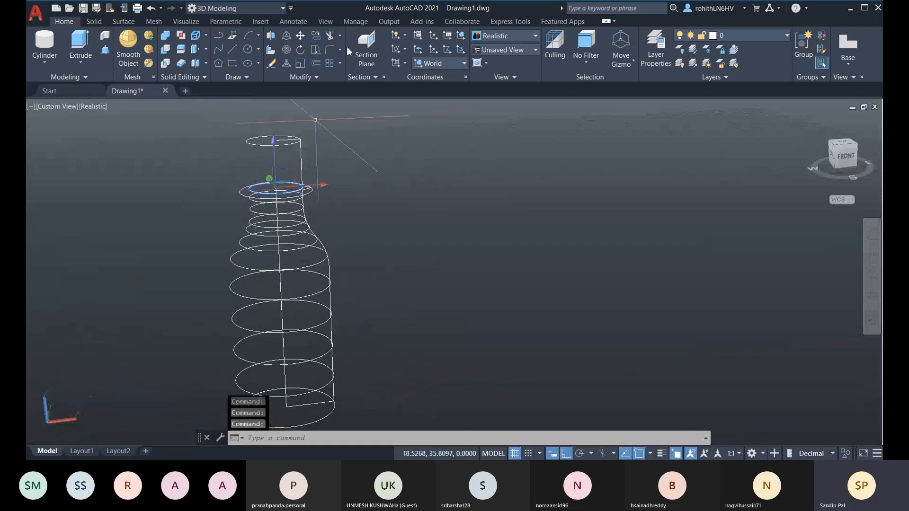
{"action": "left_click", "coordinate": [314, 38]}
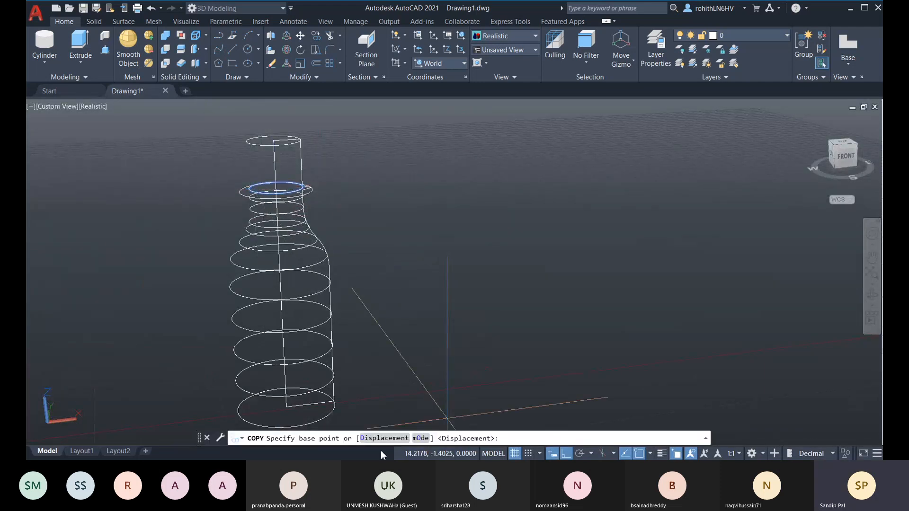
{"action": "left_click", "coordinate": [276, 188]}
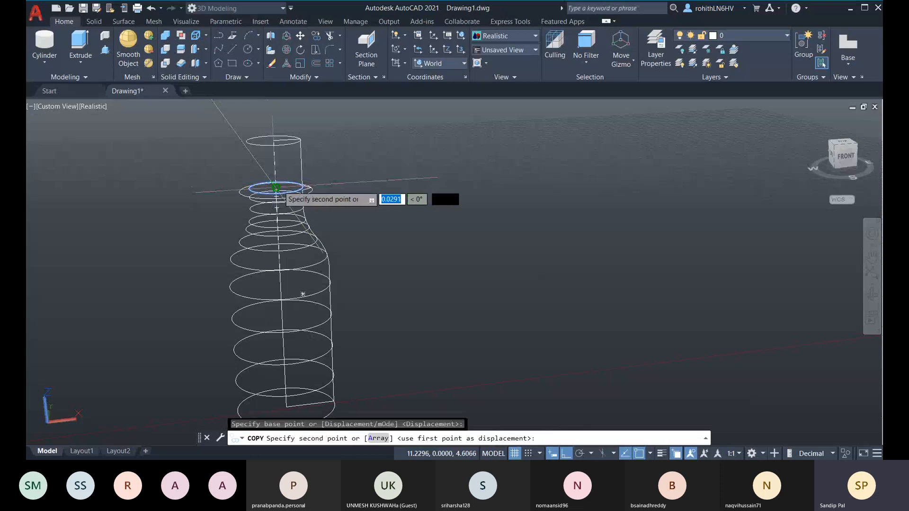
{"action": "left_click", "coordinate": [378, 439]}
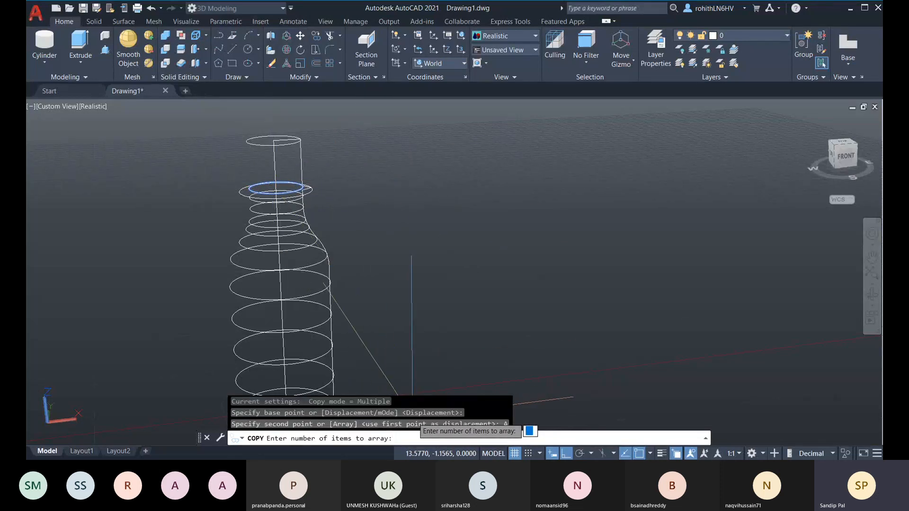
{"action": "key", "text": "Return"}
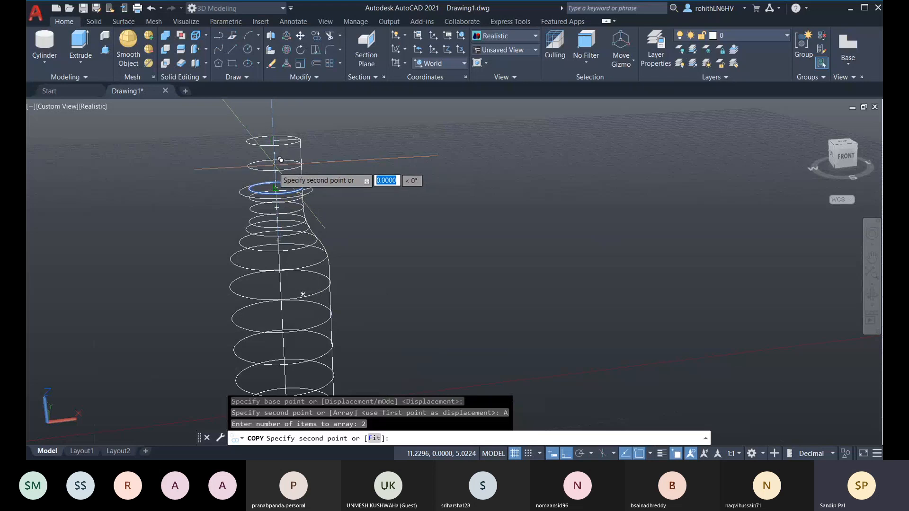
{"action": "scroll", "coordinate": [280, 162], "scroll_direction": "up", "scroll_amount": 1}
{"action": "middle_click_drag", "start_coordinate": [280, 162], "coordinate": [256, 261]}
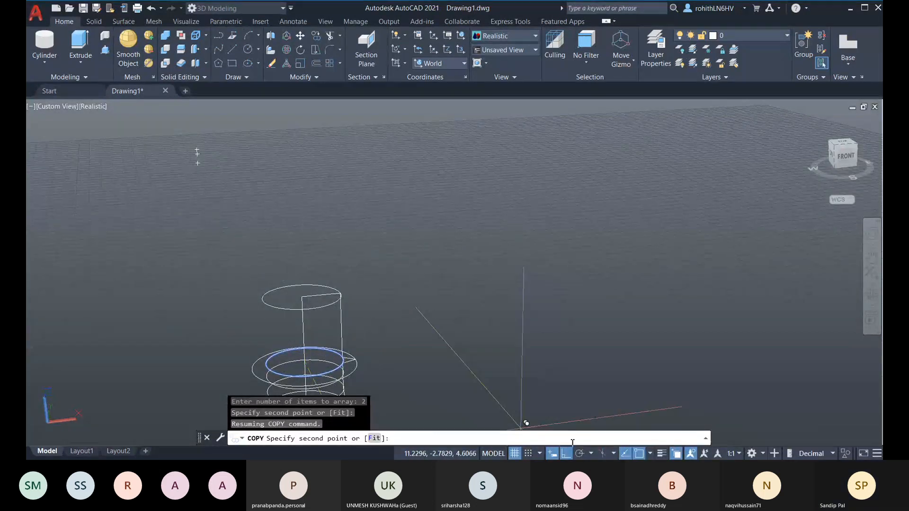
Place the ring copy 0.35 units straight up and select the bottle's profile curve
{"action": "left_click", "coordinate": [614, 453]}
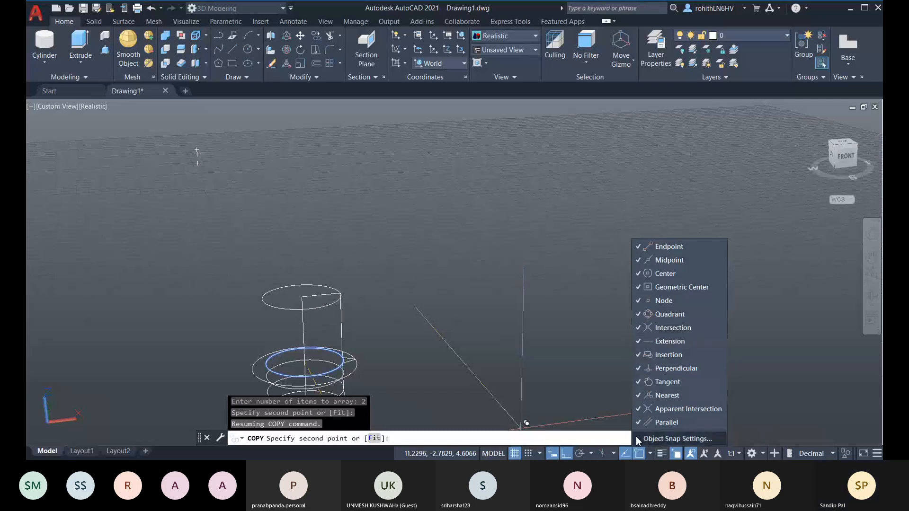
{"action": "left_click", "coordinate": [650, 454]}
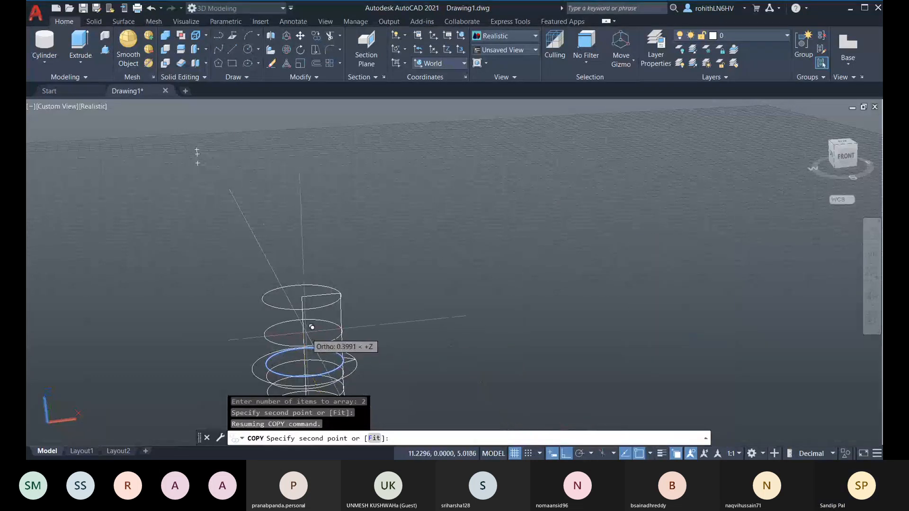
{"action": "type", "text": "0.35"}
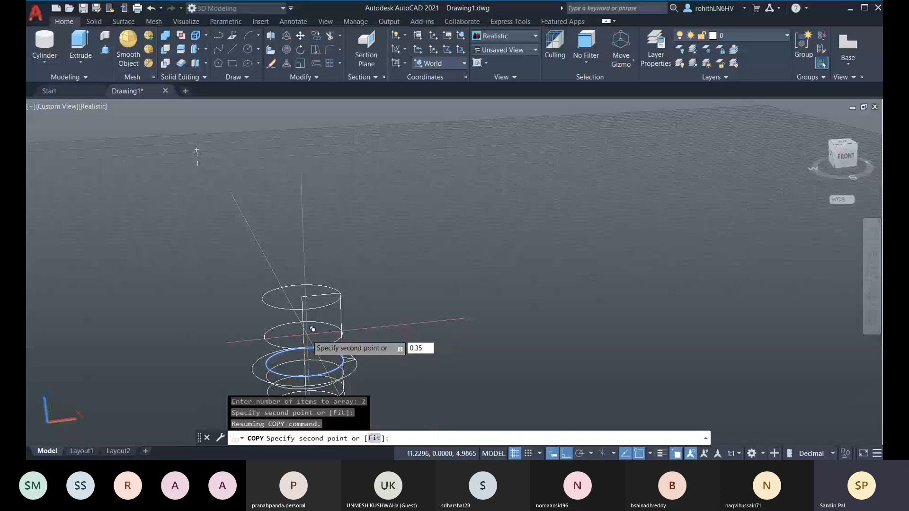
{"action": "key", "text": "Return"}
{"action": "key", "text": "Escape"}
{"action": "key", "text": "Escape"}
{"action": "middle_click_drag", "start_coordinate": [421, 335], "coordinate": [378, 155]}
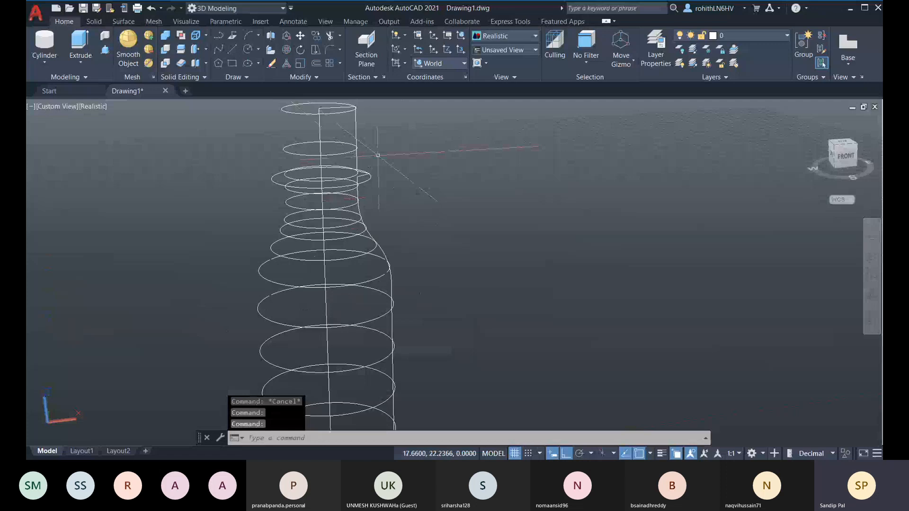
{"action": "left_click", "coordinate": [357, 127]}
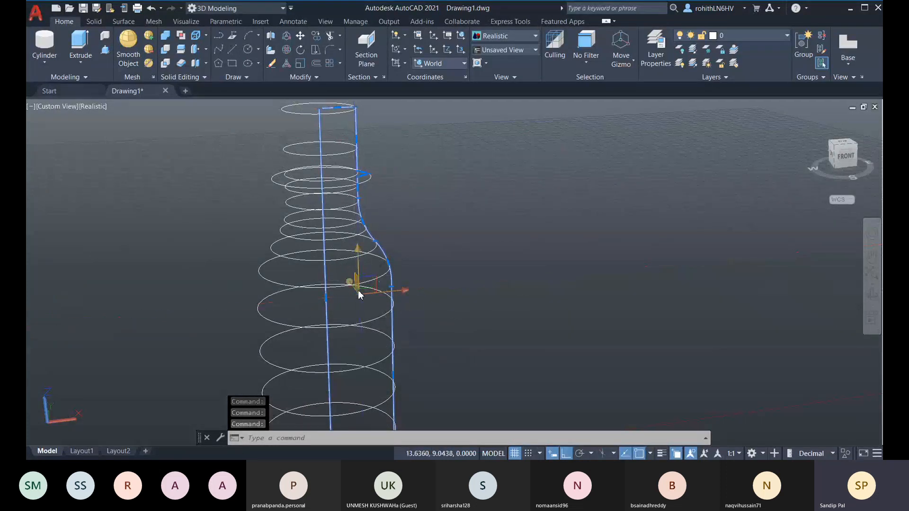
Slide the bottle profile curve to the right along the X axis, clear of the rings
{"action": "scroll", "coordinate": [419, 277], "scroll_direction": "down", "scroll_amount": 2}
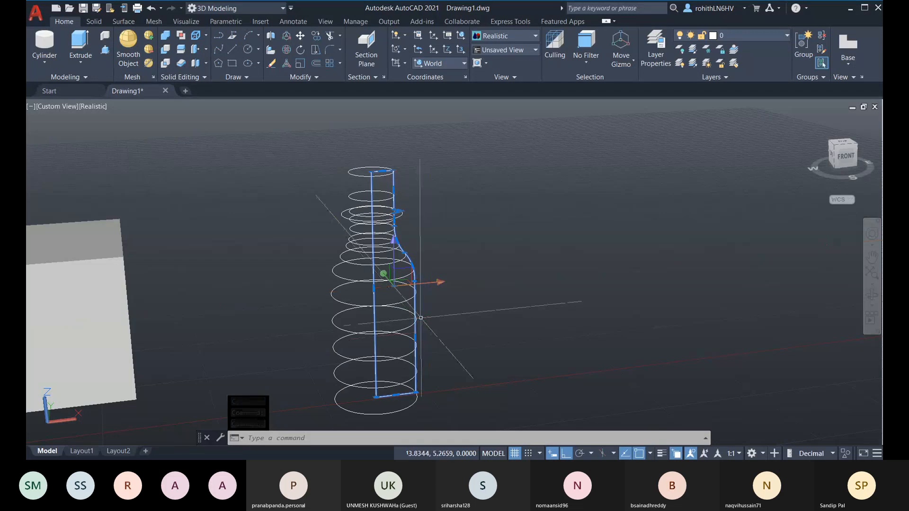
{"action": "middle_click_drag", "start_coordinate": [420, 318], "coordinate": [436, 328], "text": "shift"}
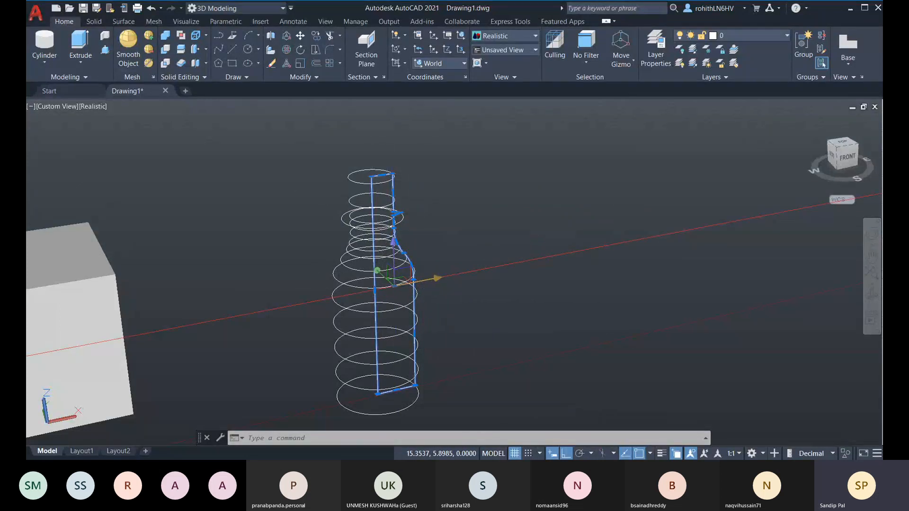
{"action": "left_click", "coordinate": [417, 281]}
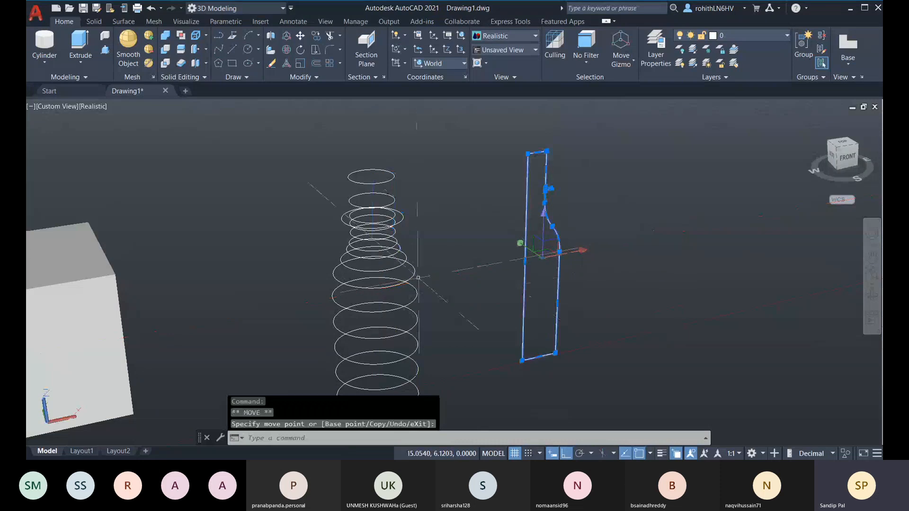
{"action": "key", "text": "Escape"}
{"action": "middle_click_drag", "start_coordinate": [417, 282], "coordinate": [428, 230]}
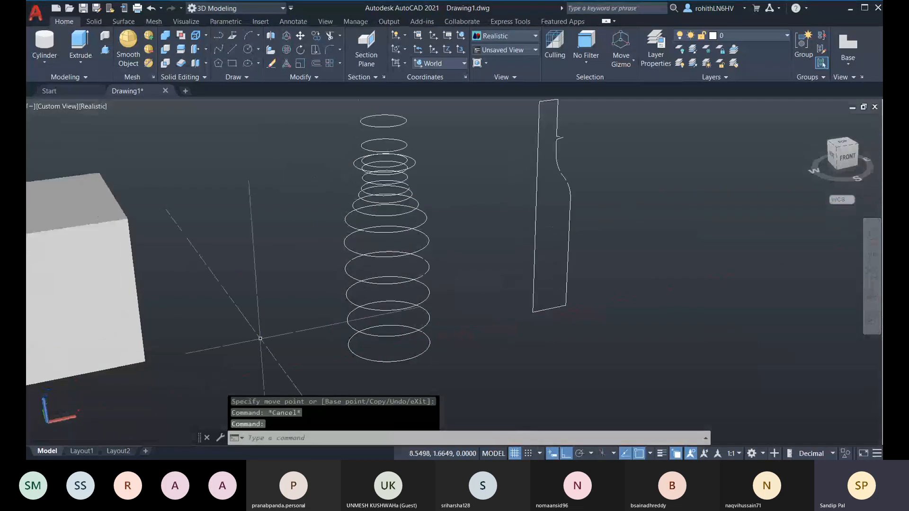
{"action": "left_click", "coordinate": [89, 63]}
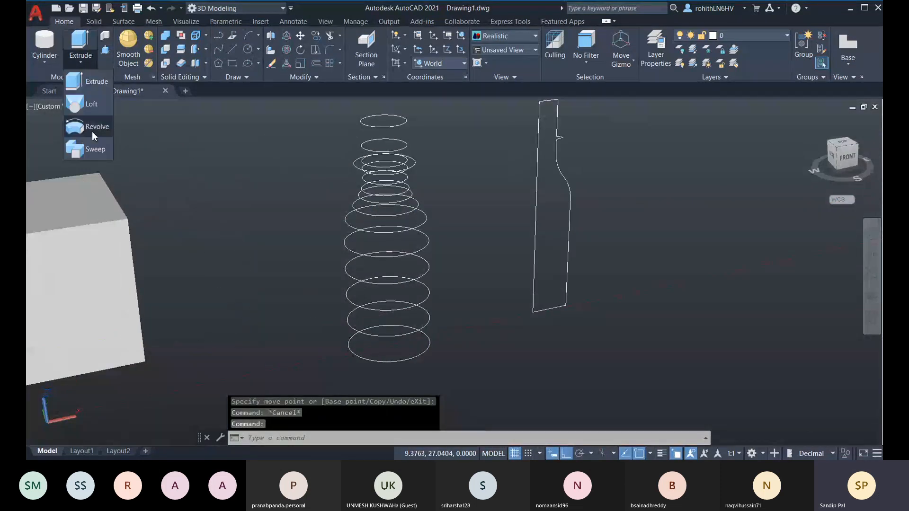
Start a loft and pick the rings from the bottom ring up toward the neck as cross sections
{"action": "left_click", "coordinate": [89, 104]}
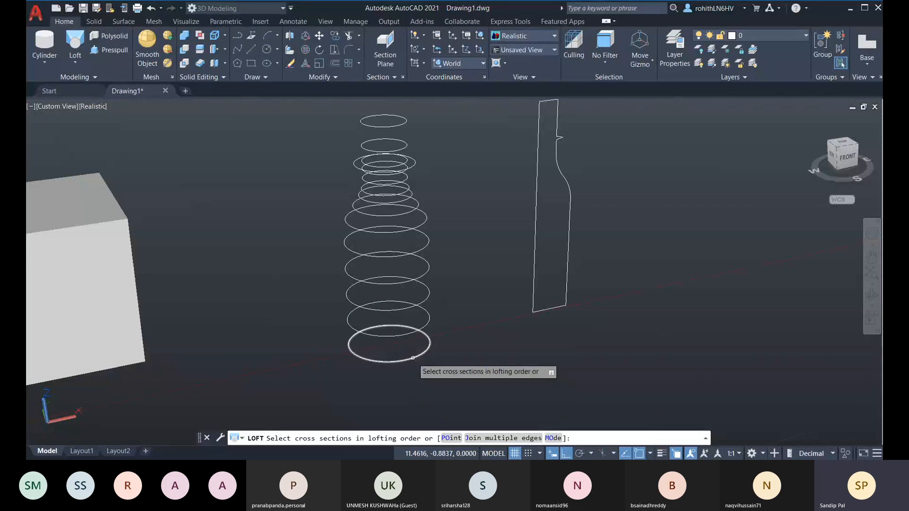
{"action": "left_click", "coordinate": [413, 358]}
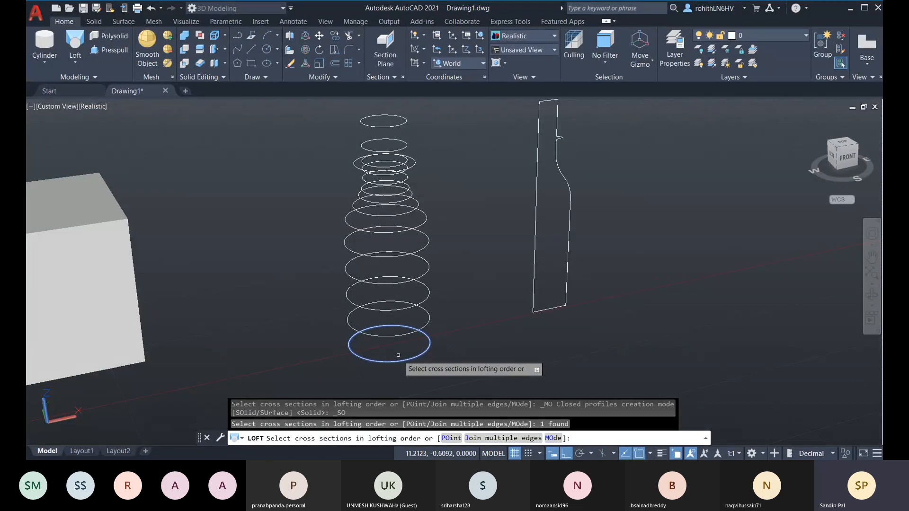
{"action": "left_click", "coordinate": [428, 324]}
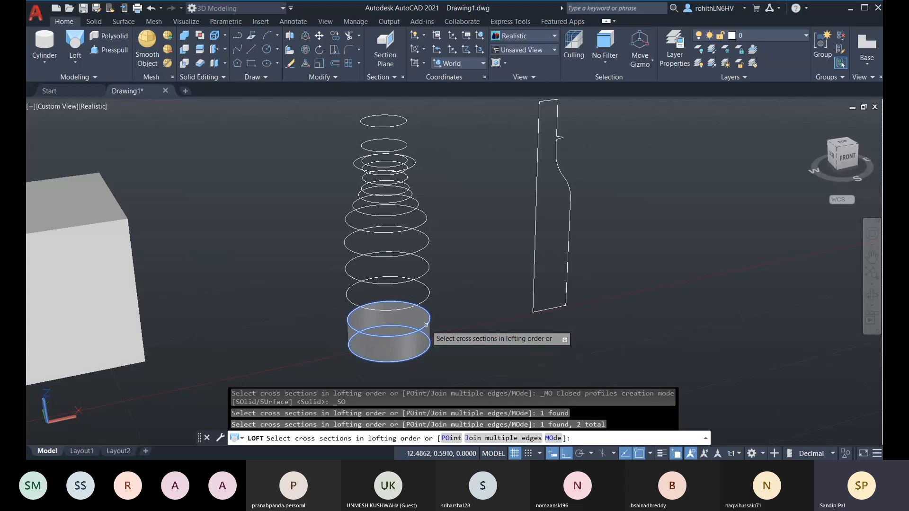
{"action": "left_click", "coordinate": [429, 299]}
{"action": "left_click", "coordinate": [428, 267]}
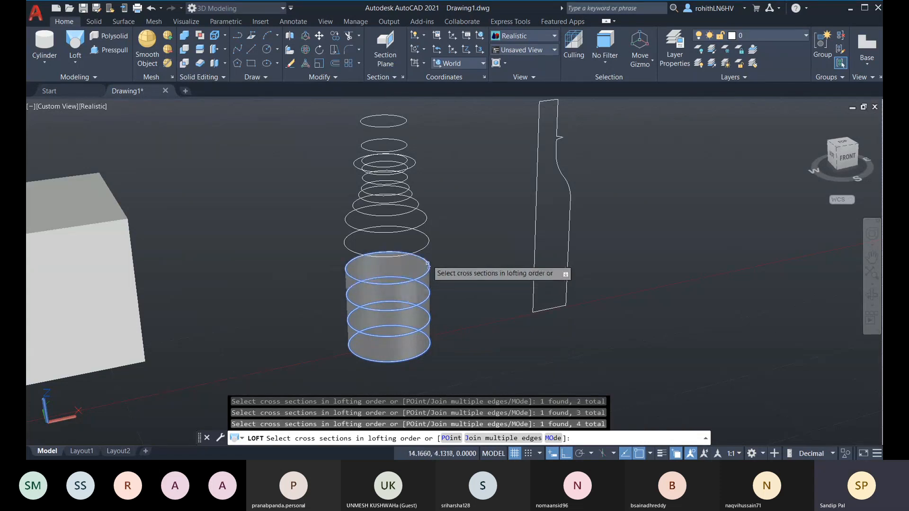
{"action": "left_click", "coordinate": [428, 244]}
{"action": "left_click", "coordinate": [416, 223]}
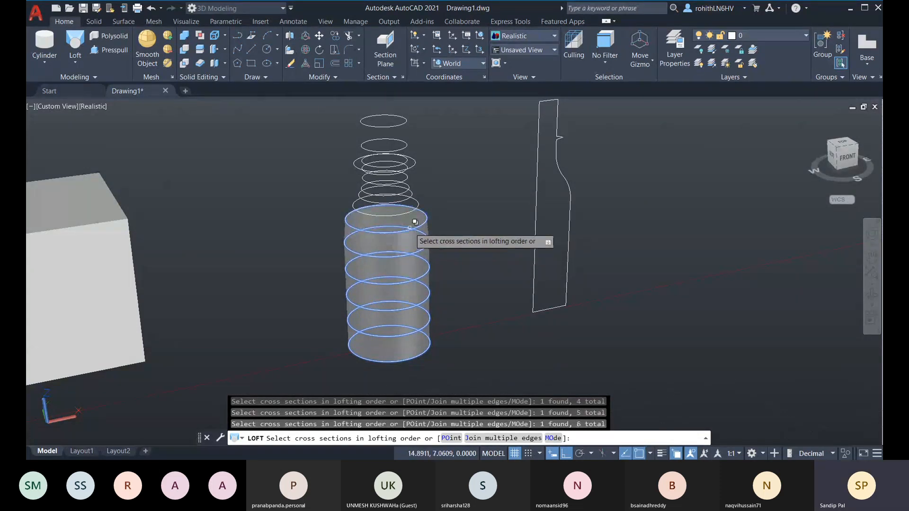
{"action": "left_click", "coordinate": [416, 199]}
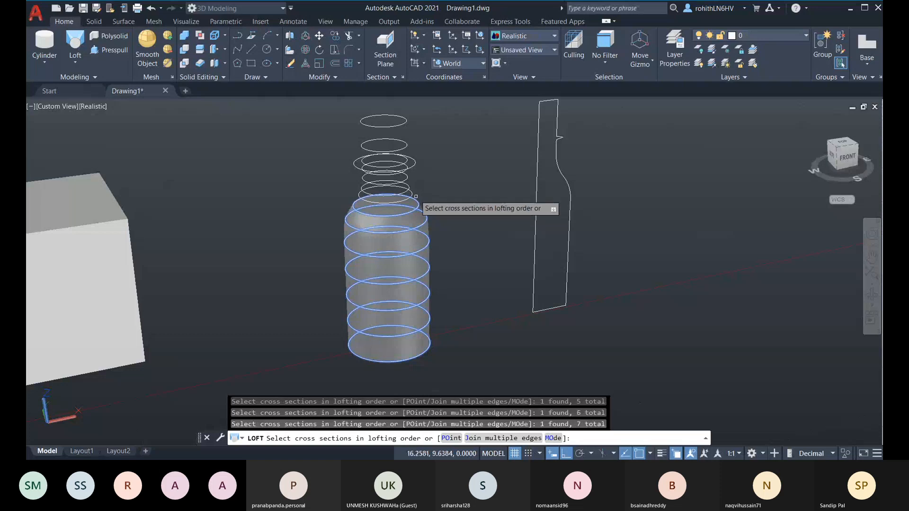
{"action": "left_click", "coordinate": [411, 189]}
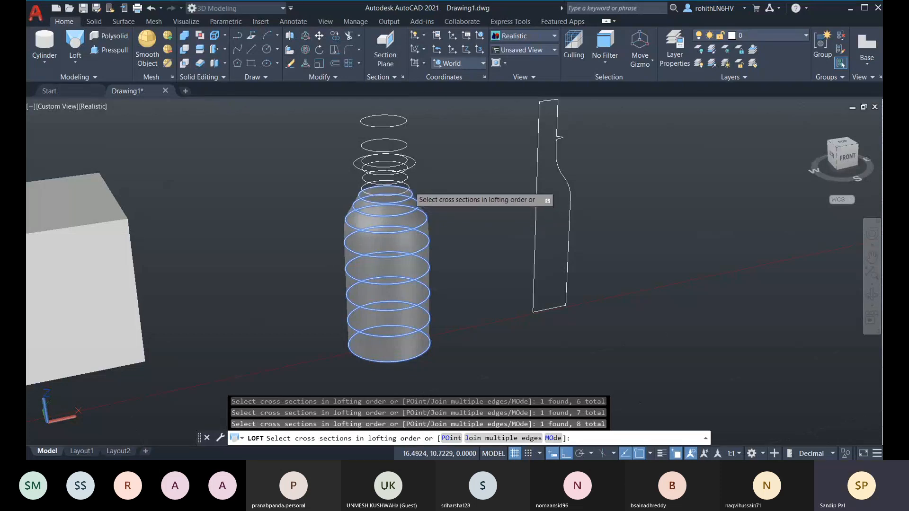
{"action": "left_click", "coordinate": [406, 176]}
{"action": "left_click", "coordinate": [410, 165]}
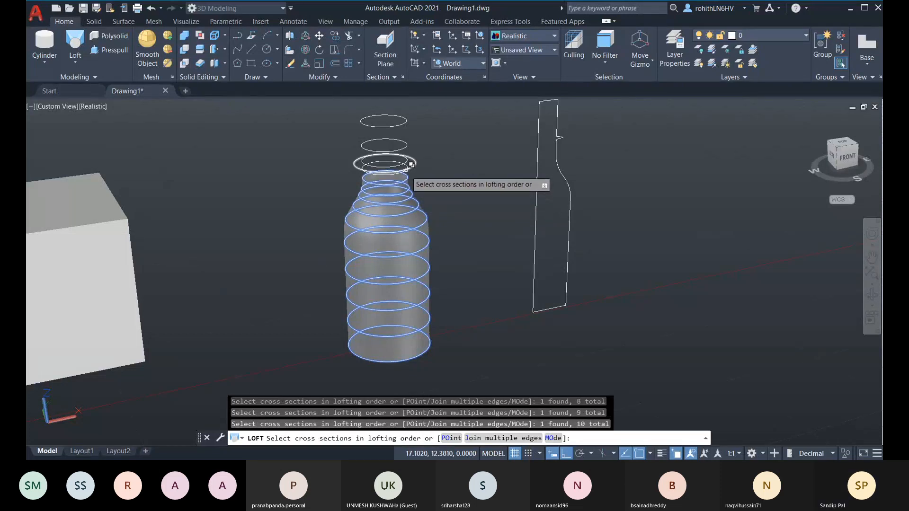
Pick the overlapping neck rings and the top ring, then finish the loft with Cross sections only
{"action": "left_click", "coordinate": [406, 169]}
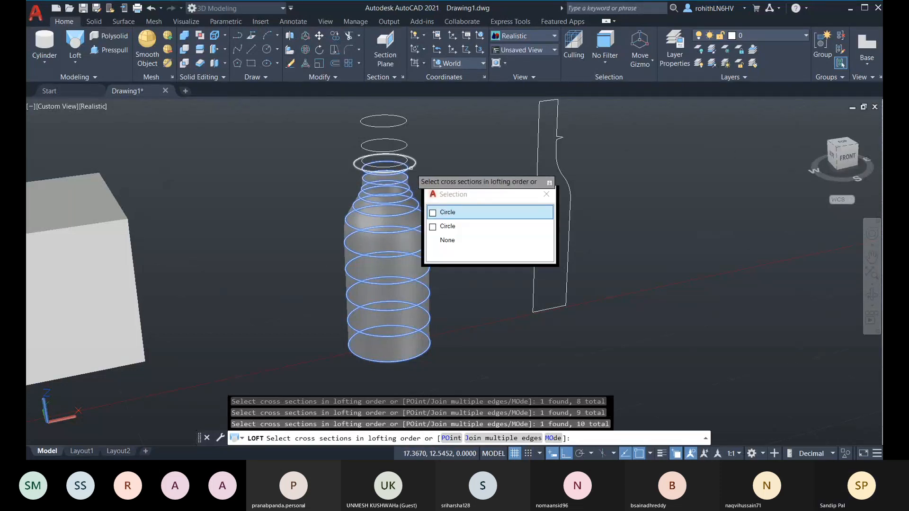
{"action": "left_click", "coordinate": [453, 218]}
{"action": "left_click", "coordinate": [412, 163]}
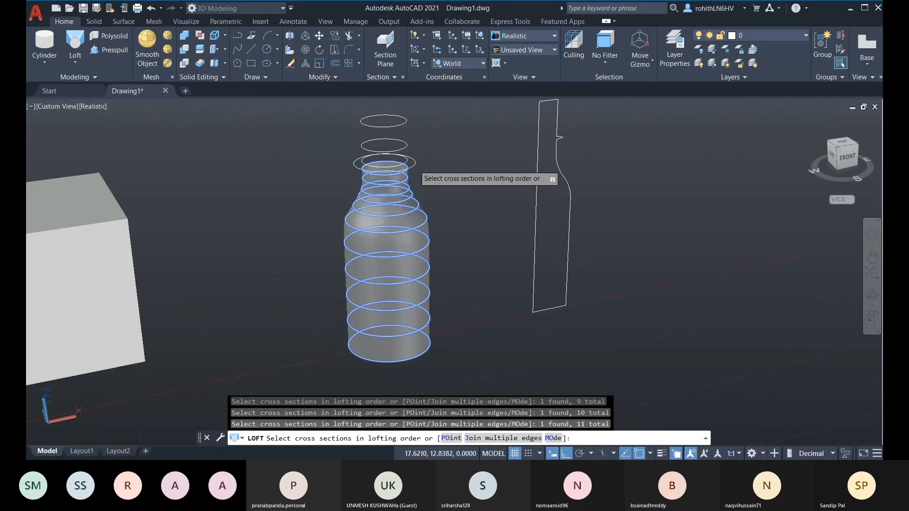
{"action": "left_click", "coordinate": [411, 163]}
{"action": "left_click", "coordinate": [405, 146]}
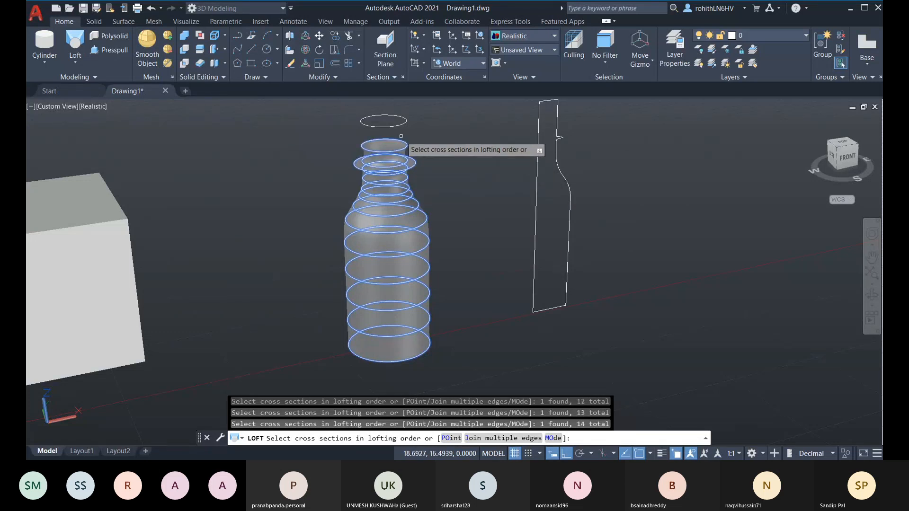
{"action": "left_click", "coordinate": [401, 125]}
{"action": "middle_click_drag", "start_coordinate": [466, 216], "coordinate": [478, 200]}
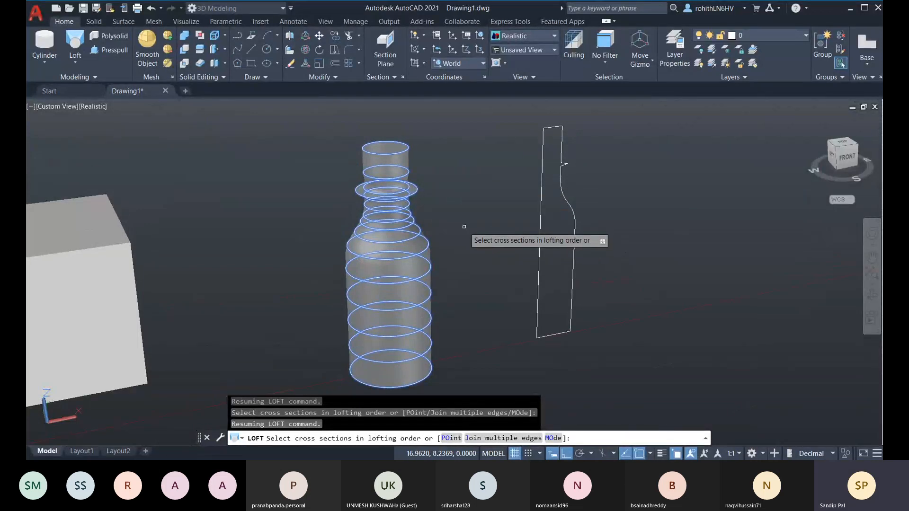
{"action": "key", "text": "Return"}
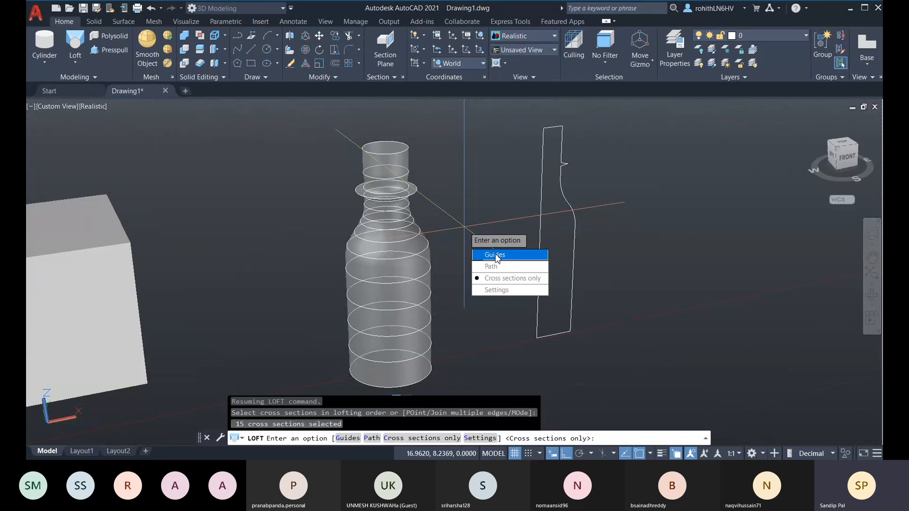
{"action": "left_click", "coordinate": [502, 279]}
{"action": "middle_click_drag", "start_coordinate": [489, 288], "coordinate": [395, 294]}
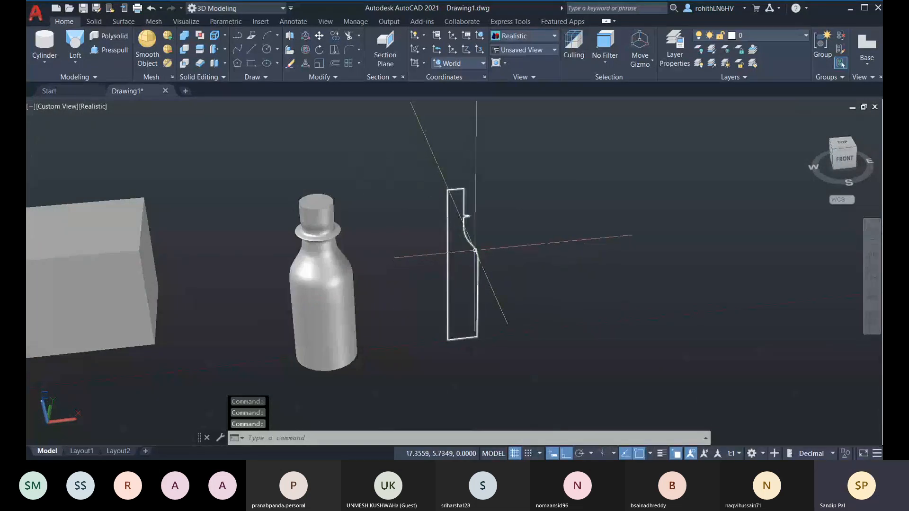
Revolve the profile 360° about an axis through its left edge's bottom and top corners
{"action": "left_click", "coordinate": [475, 254]}
{"action": "key", "text": "Escape"}
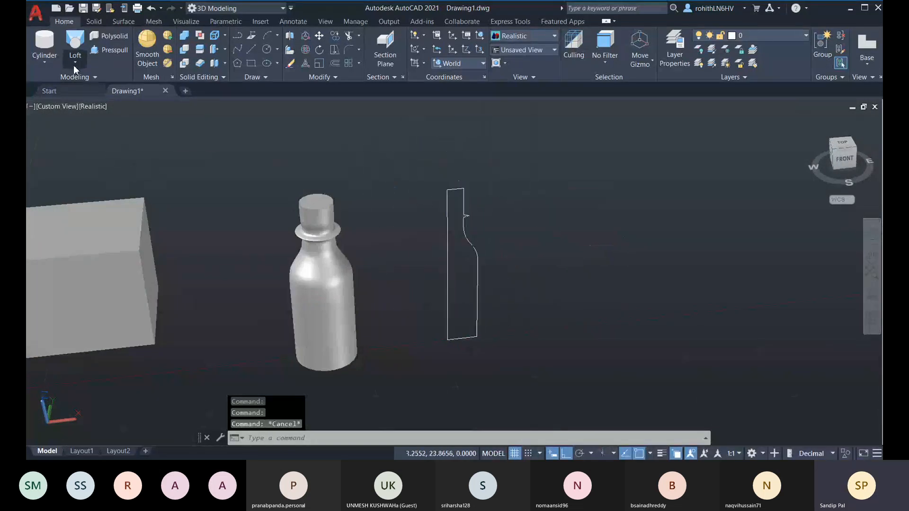
{"action": "left_click", "coordinate": [75, 62]}
{"action": "left_click", "coordinate": [88, 129]}
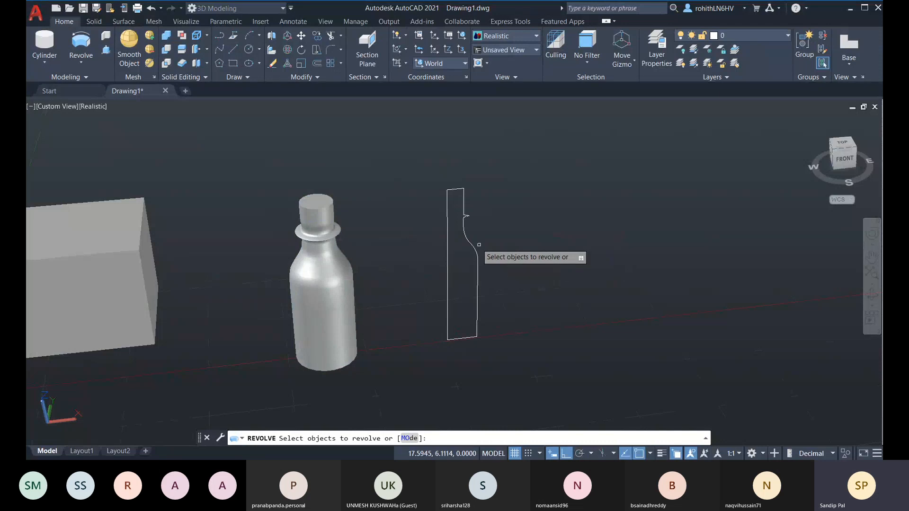
{"action": "left_click", "coordinate": [448, 258]}
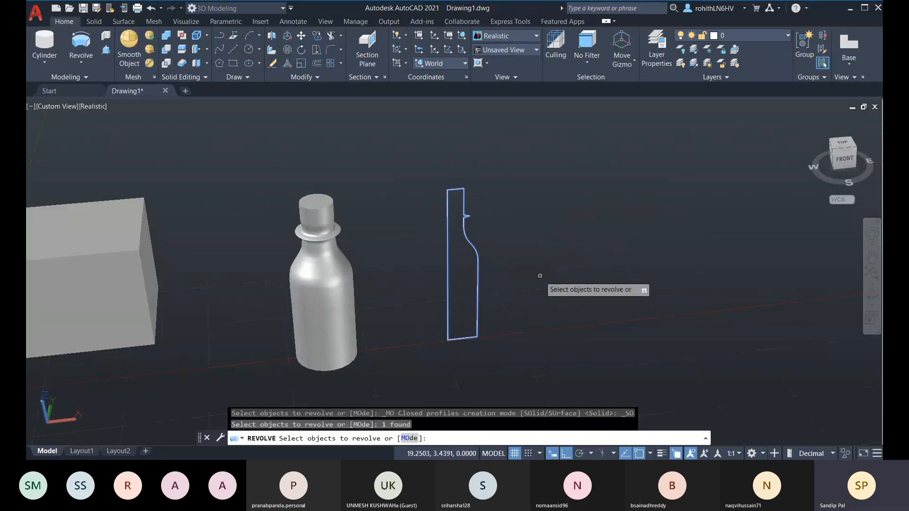
{"action": "key", "text": "Return"}
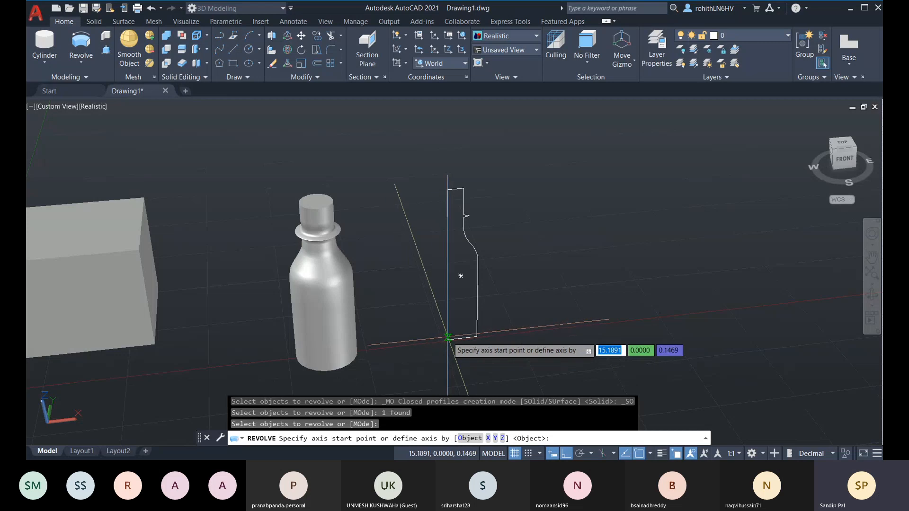
{"action": "left_click", "coordinate": [448, 340]}
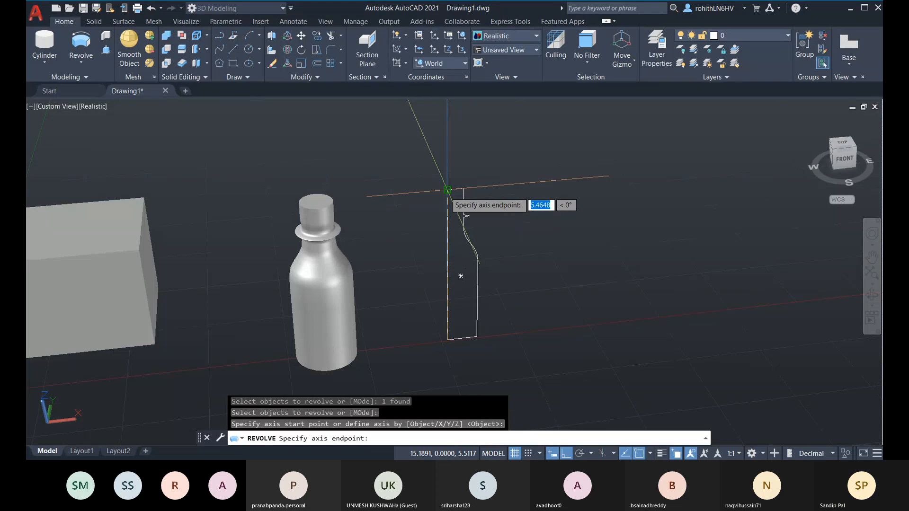
{"action": "left_click", "coordinate": [447, 190]}
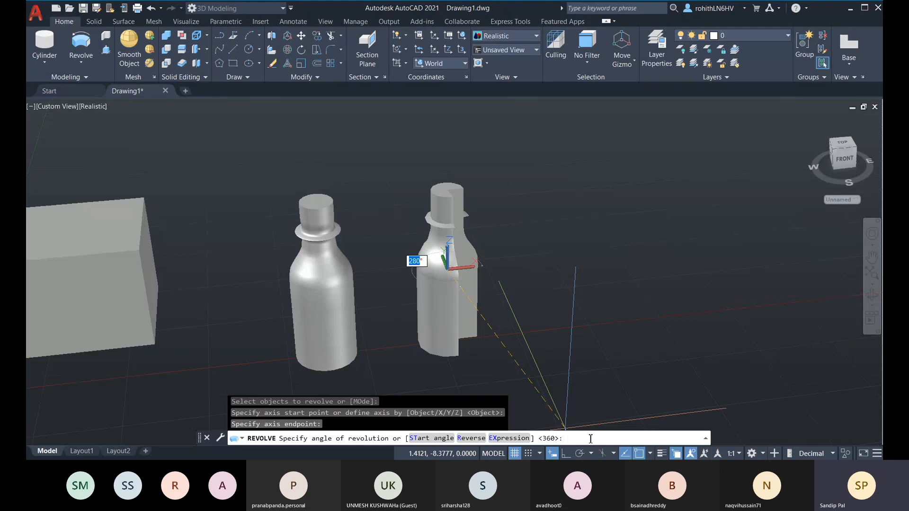
{"action": "key", "text": "Return"}
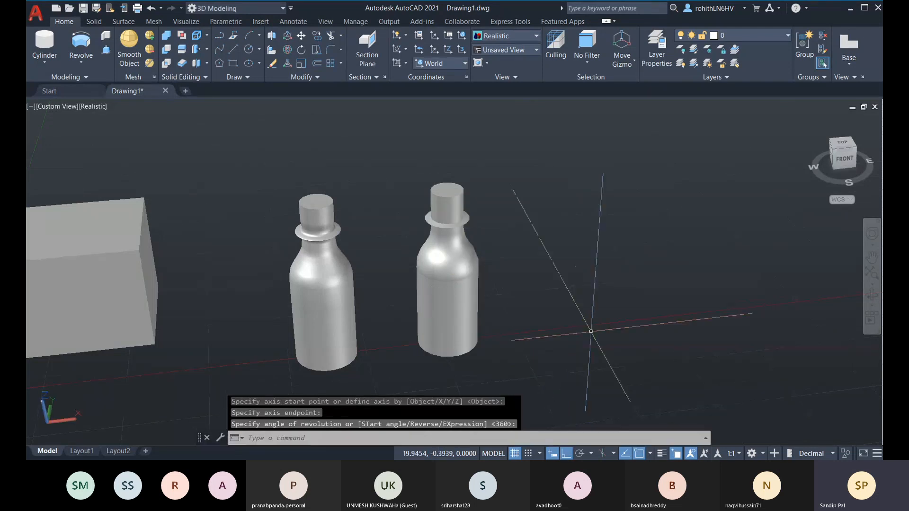
{"action": "middle_click_drag", "start_coordinate": [575, 258], "coordinate": [562, 219], "text": "shift"}
{"action": "scroll", "coordinate": [454, 214], "scroll_direction": "up", "scroll_amount": 4}
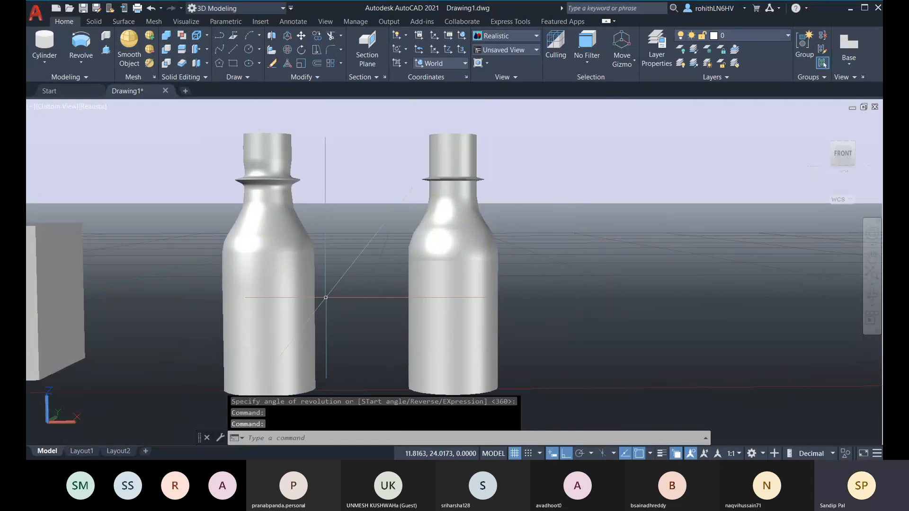
{"action": "scroll", "coordinate": [551, 289], "scroll_direction": "down", "scroll_amount": 3}
{"action": "middle_click_drag", "start_coordinate": [568, 314], "coordinate": [303, 263], "text": "shift"}
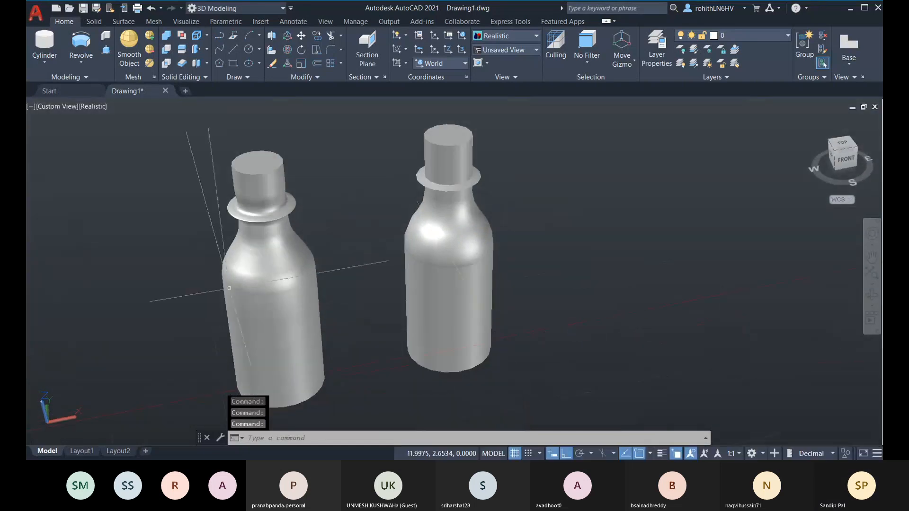
{"action": "left_click", "coordinate": [78, 62]}
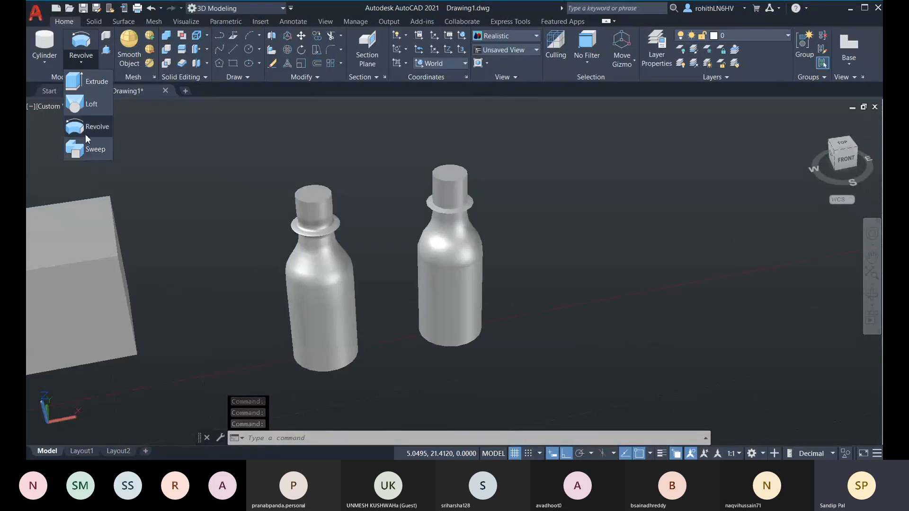
{"action": "scroll", "coordinate": [183, 264], "scroll_direction": "down", "scroll_amount": 3}
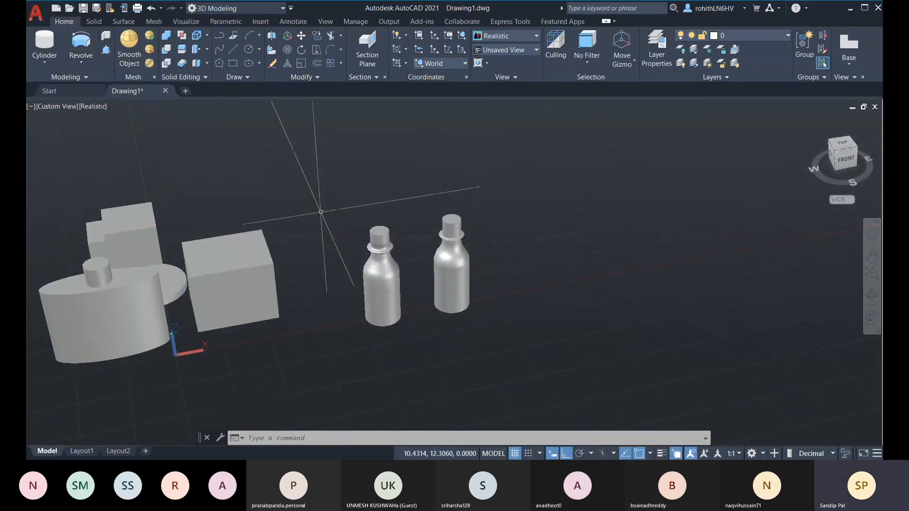
{"action": "middle_click_drag", "start_coordinate": [330, 231], "coordinate": [383, 318]}
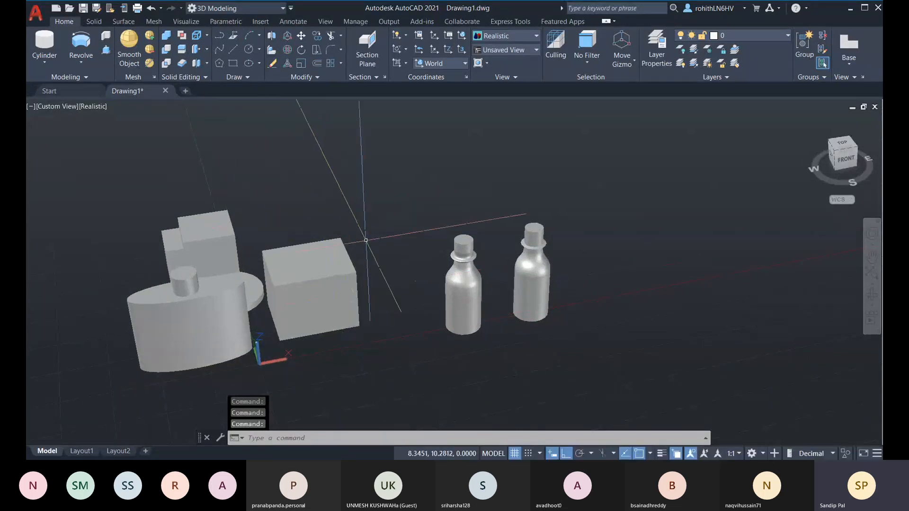
Start a helix at a picked base centre with base radius 3.9250 and top radius 6.1869
{"action": "left_click", "coordinate": [237, 80]}
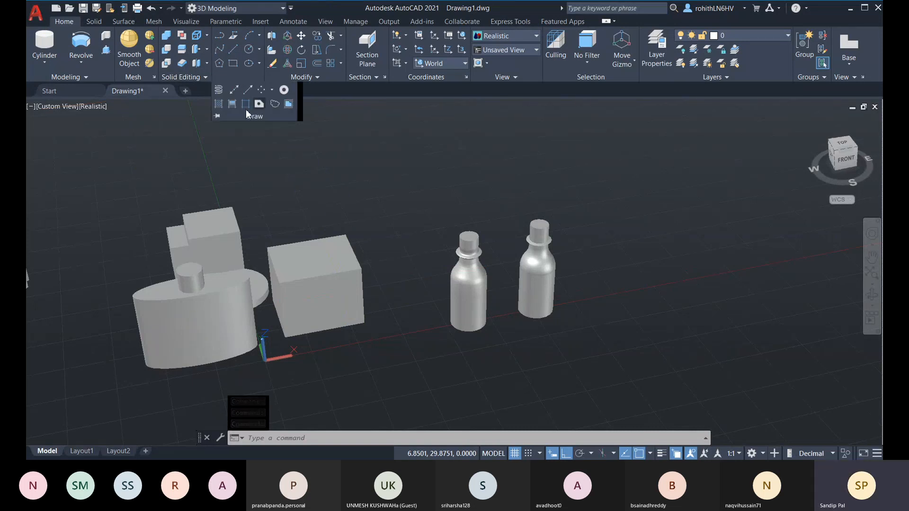
{"action": "left_click", "coordinate": [219, 90]}
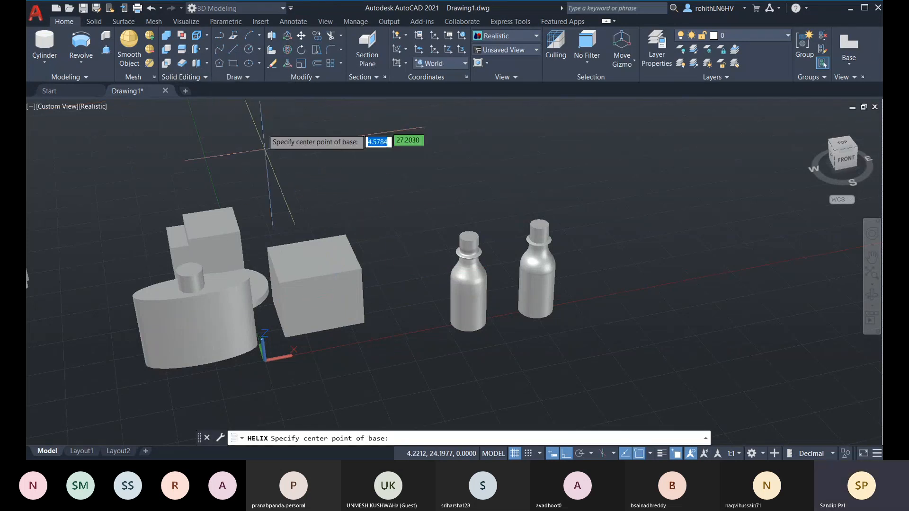
{"action": "mouse_move", "coordinate": [456, 288]}
{"action": "middle_mouse_down"}
{"action": "mouse_move", "coordinate": [322, 272]}
{"action": "mouse_move", "coordinate": [474, 291]}
{"action": "mouse_move", "coordinate": [457, 326]}
{"action": "middle_mouse_up"}
{"action": "left_click", "coordinate": [372, 228]}
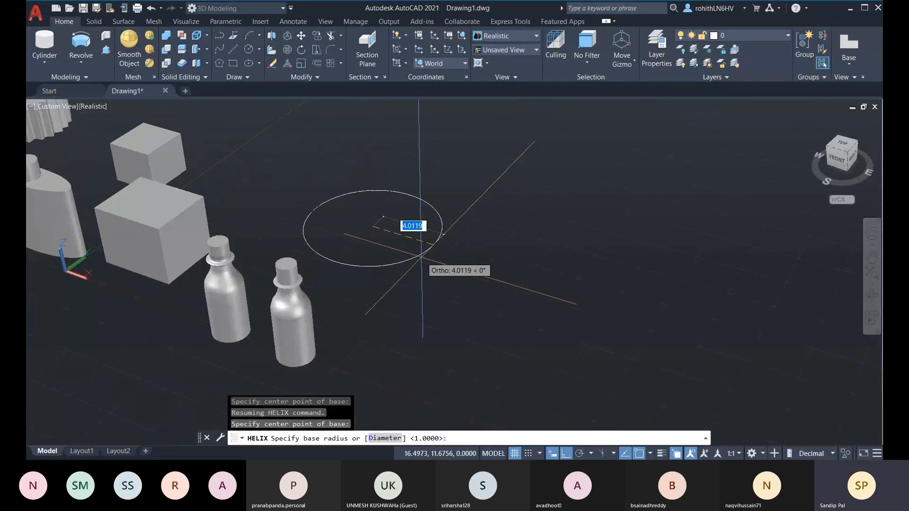
{"action": "left_click", "coordinate": [420, 256]}
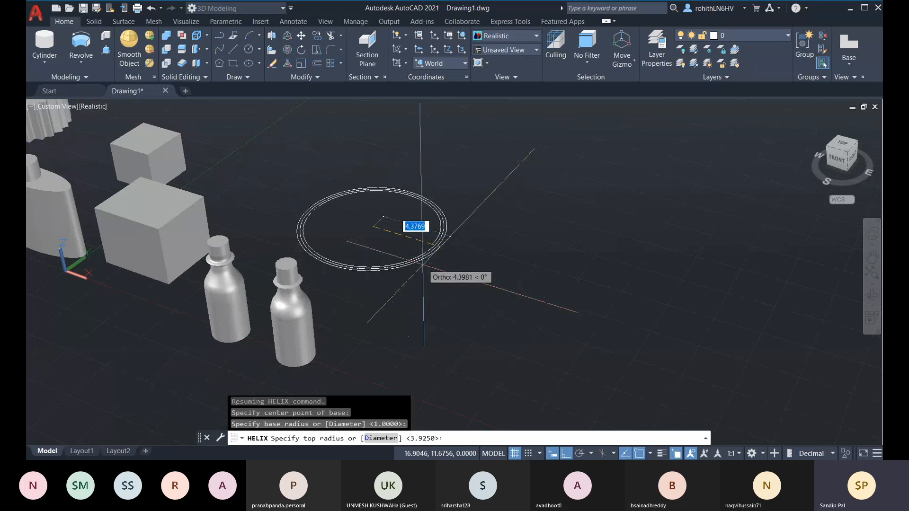
{"action": "left_click", "coordinate": [432, 292]}
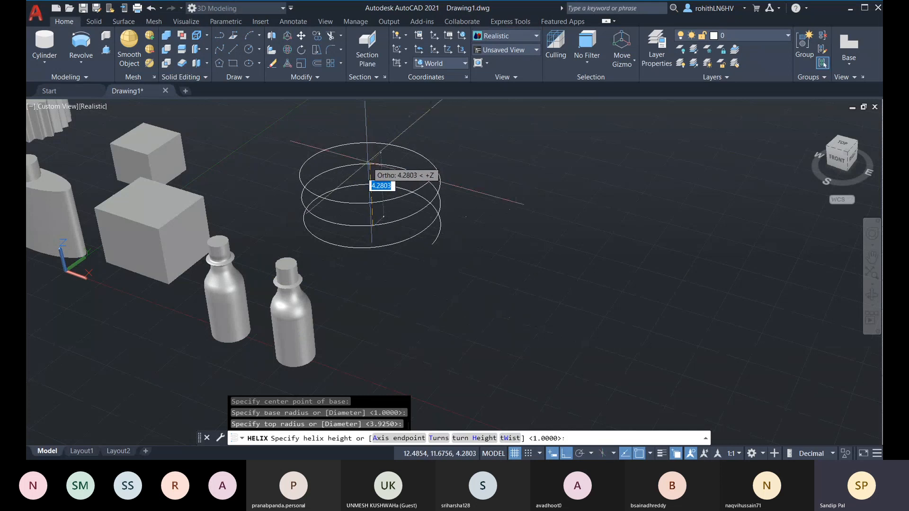
Give the helix 5 turns and a height of about 10.98, then check it in Properties
{"action": "middle_click_drag", "start_coordinate": [375, 157], "coordinate": [369, 175]}
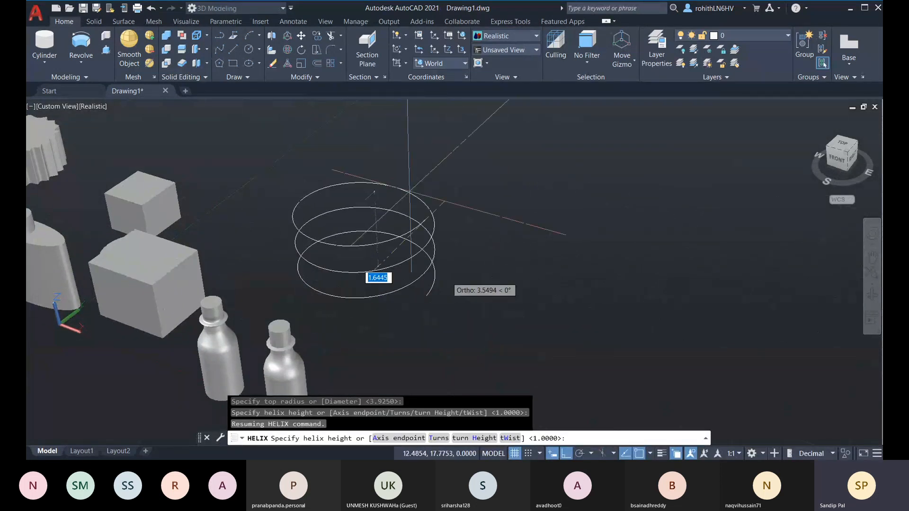
{"action": "left_click", "coordinate": [439, 438]}
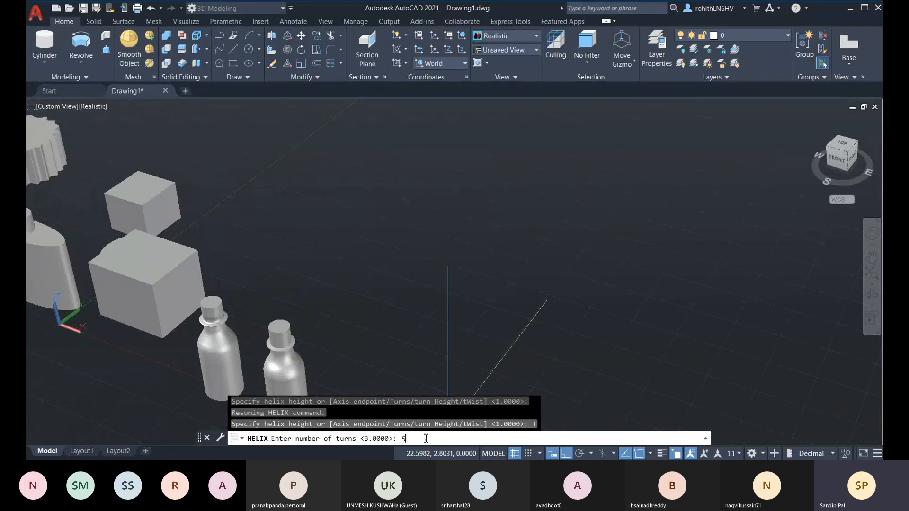
{"action": "key", "text": "Return"}
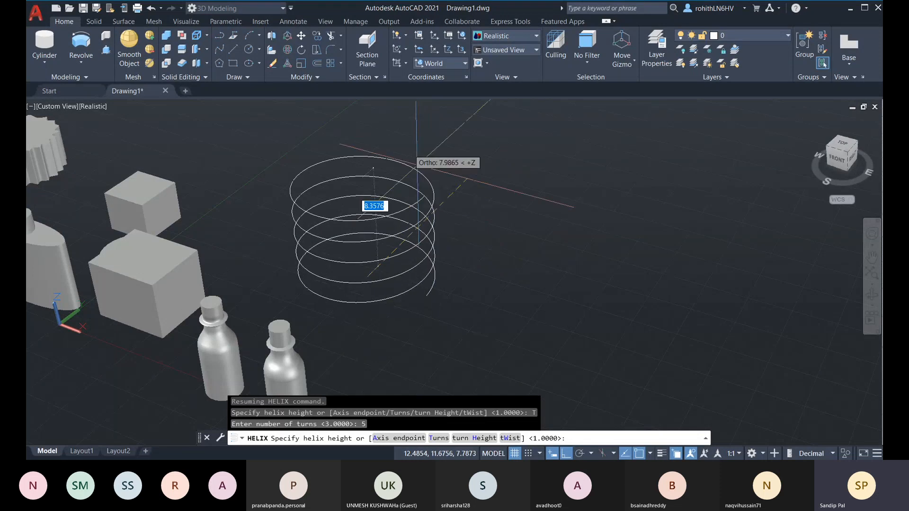
{"action": "middle_click_drag", "start_coordinate": [380, 154], "coordinate": [379, 166]}
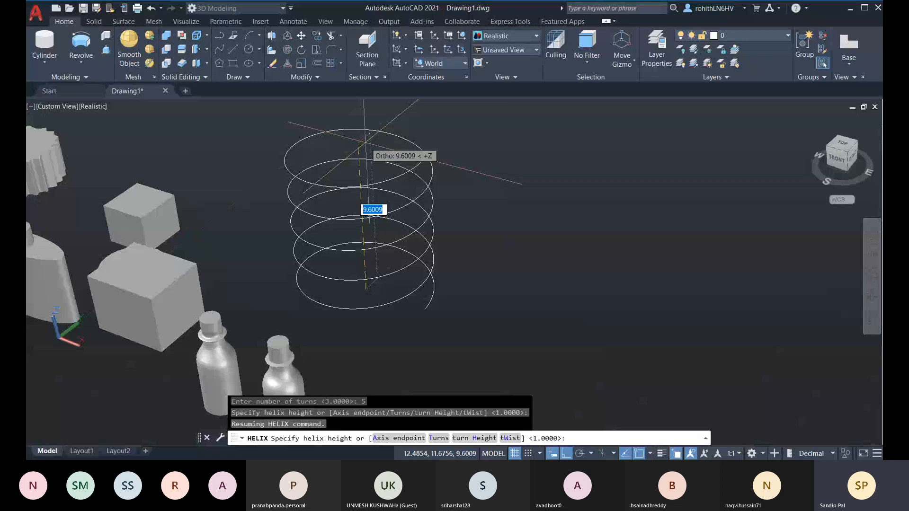
{"action": "left_click", "coordinate": [366, 134]}
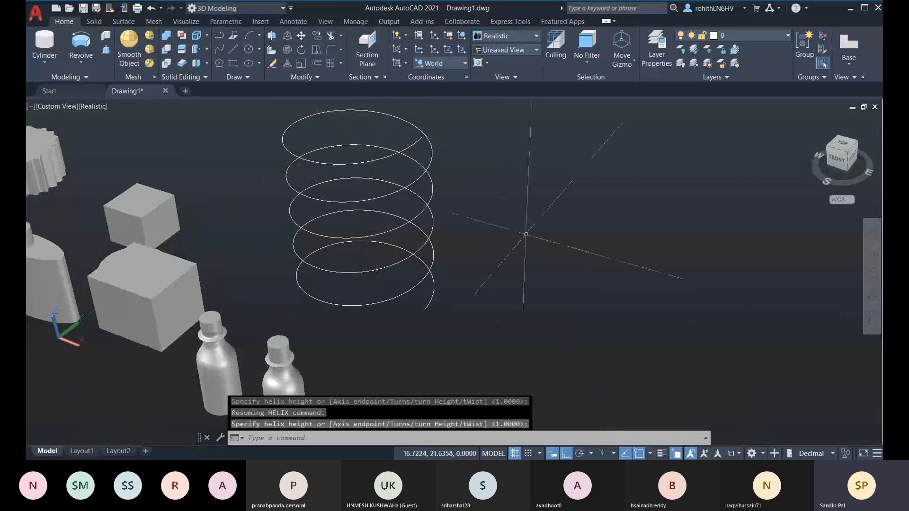
{"action": "left_click", "coordinate": [421, 253]}
{"action": "double_click", "coordinate": [419, 258]}
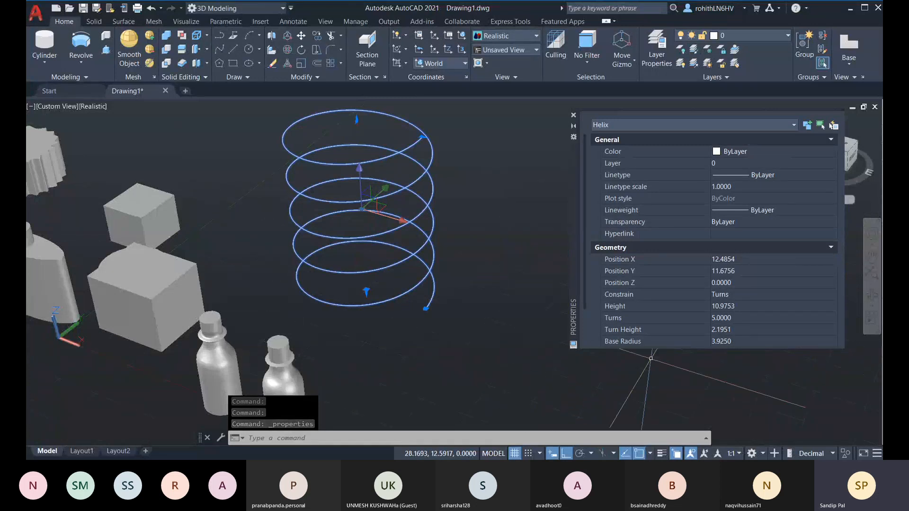
{"action": "left_click", "coordinate": [573, 115]}
Draw a small circle, about 0.5 in radius, at the helix's lower end
{"action": "key", "text": "Escape"}
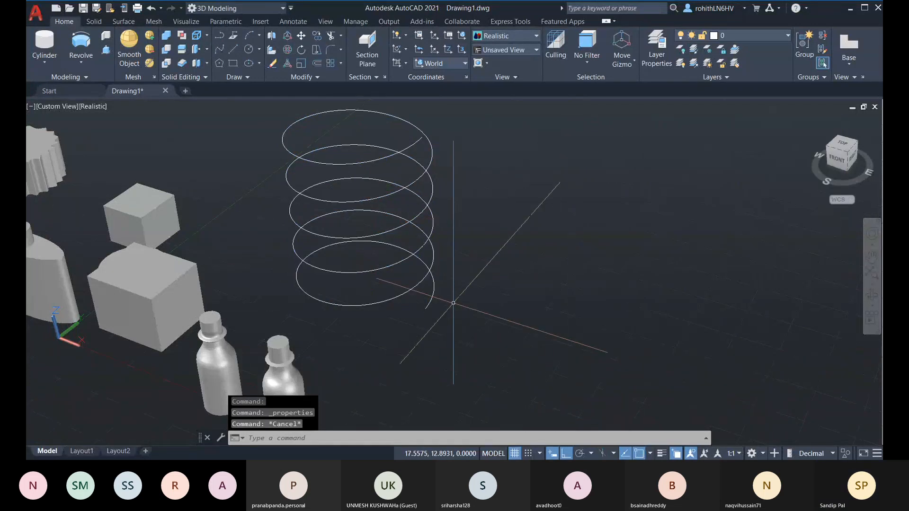
{"action": "scroll", "coordinate": [456, 311], "scroll_direction": "down", "scroll_amount": 1}
{"action": "middle_click_drag", "start_coordinate": [465, 303], "coordinate": [422, 315], "text": "shift"}
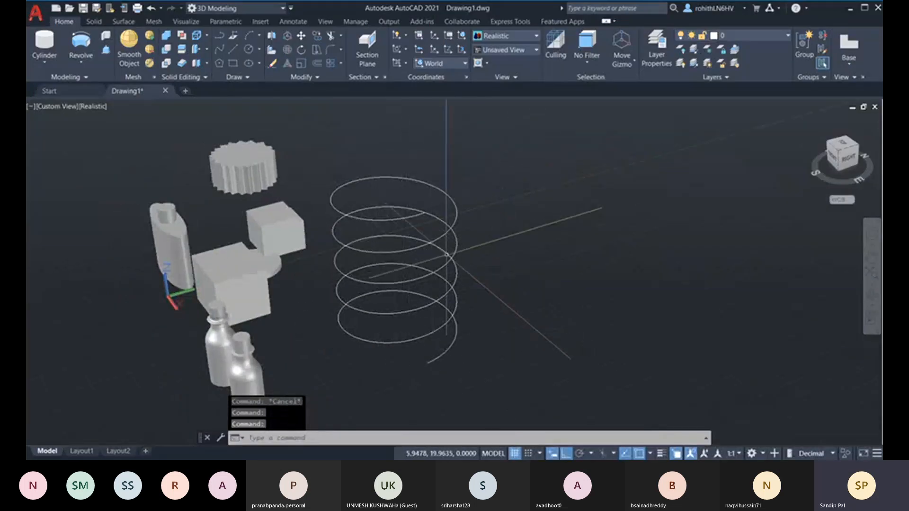
{"action": "middle_click_drag", "start_coordinate": [421, 210], "coordinate": [416, 246], "text": "shift"}
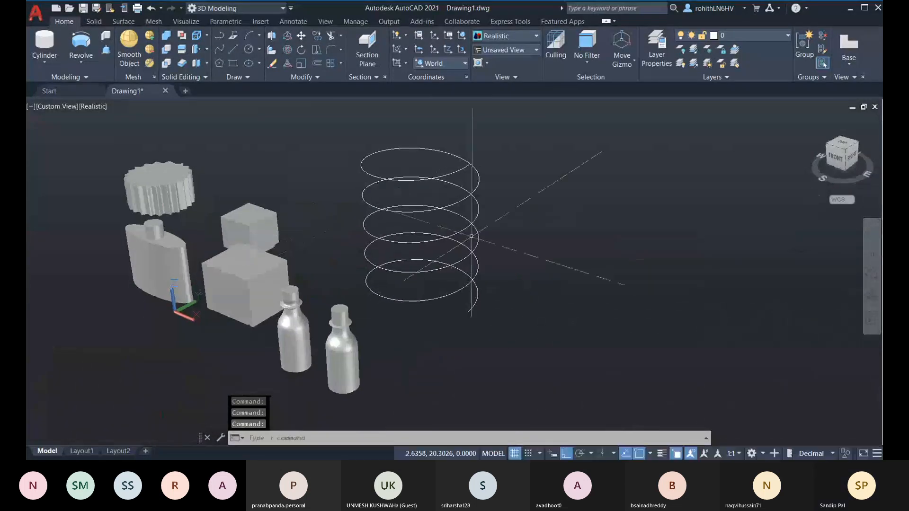
{"action": "left_click", "coordinate": [249, 51]}
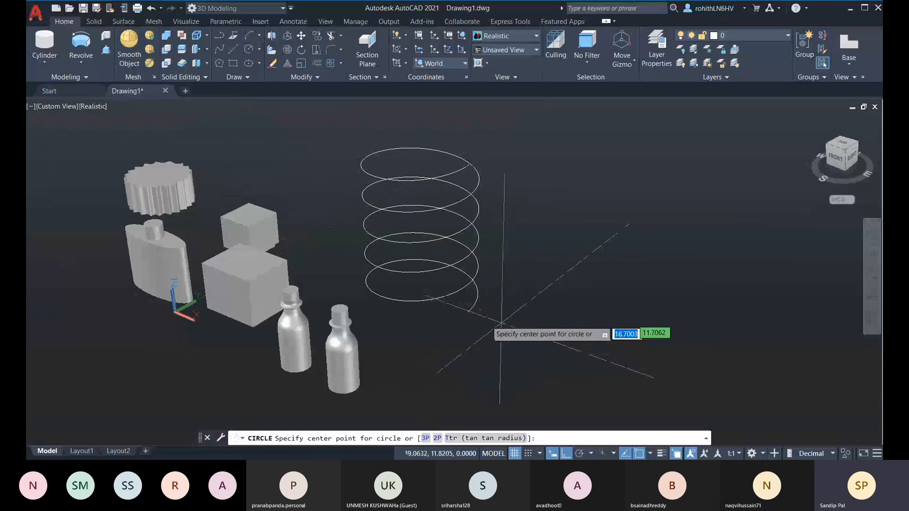
{"action": "left_click", "coordinate": [497, 316]}
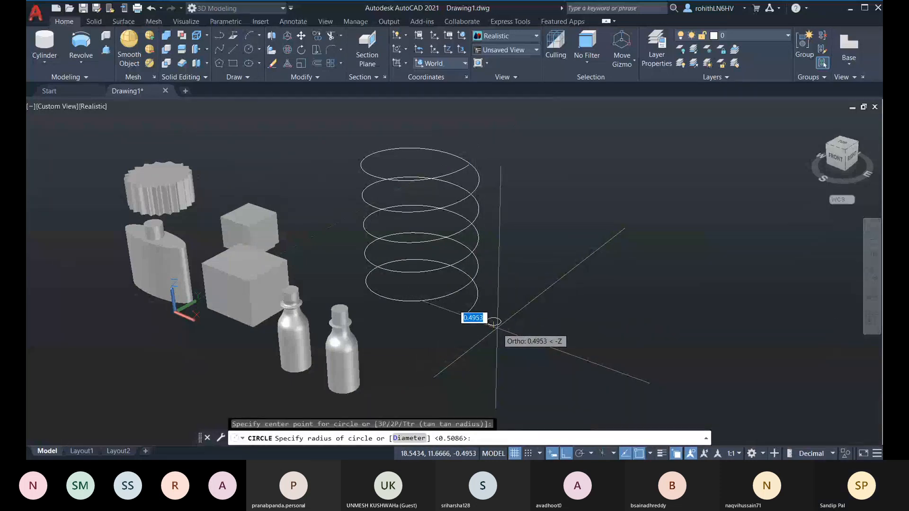
{"action": "left_click", "coordinate": [495, 324]}
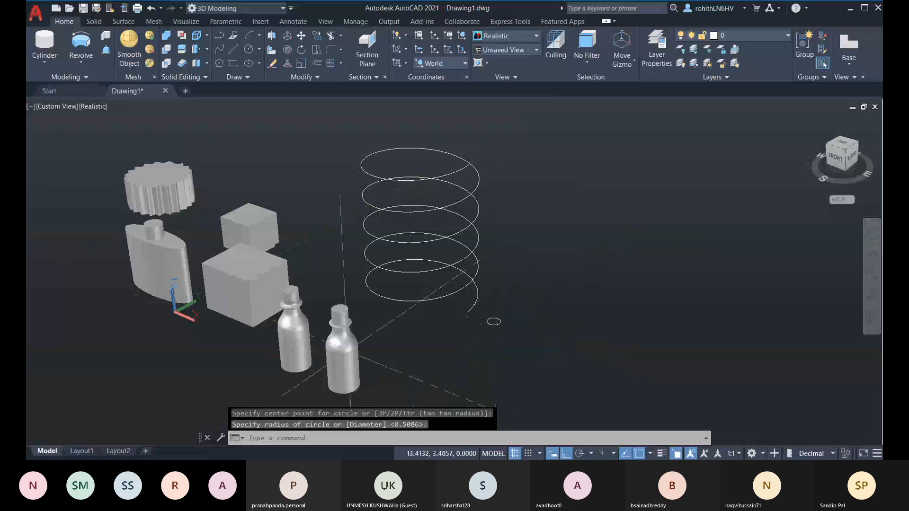
{"action": "left_click", "coordinate": [80, 62]}
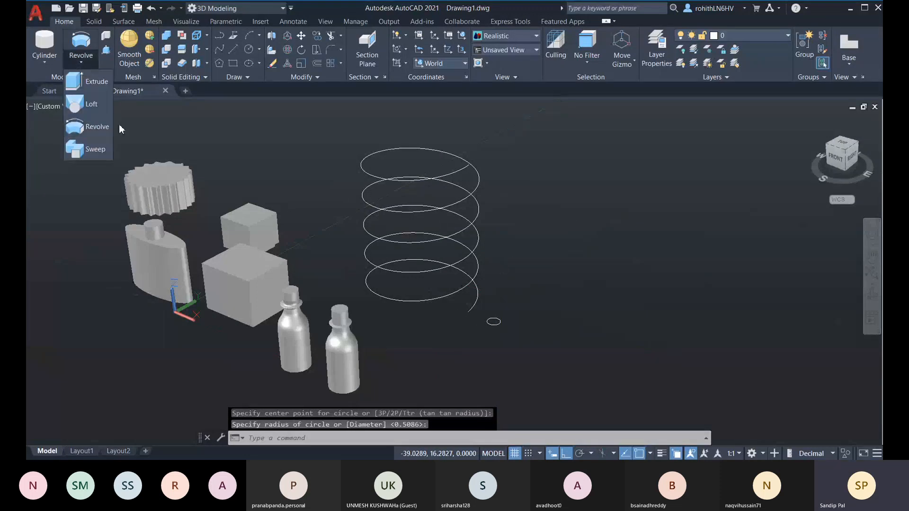
Sweep the small circle along the helix path into a solid coil spring, then inspect it
{"action": "left_click", "coordinate": [95, 150]}
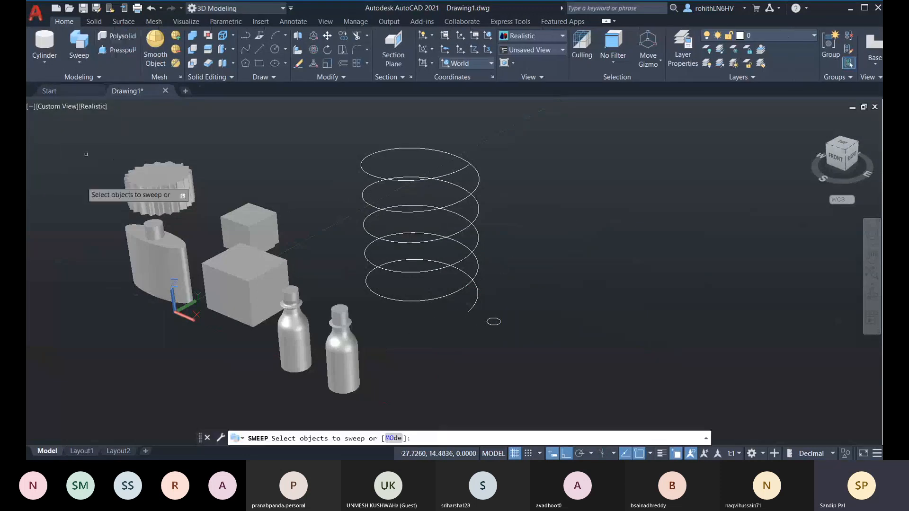
{"action": "left_click", "coordinate": [490, 320]}
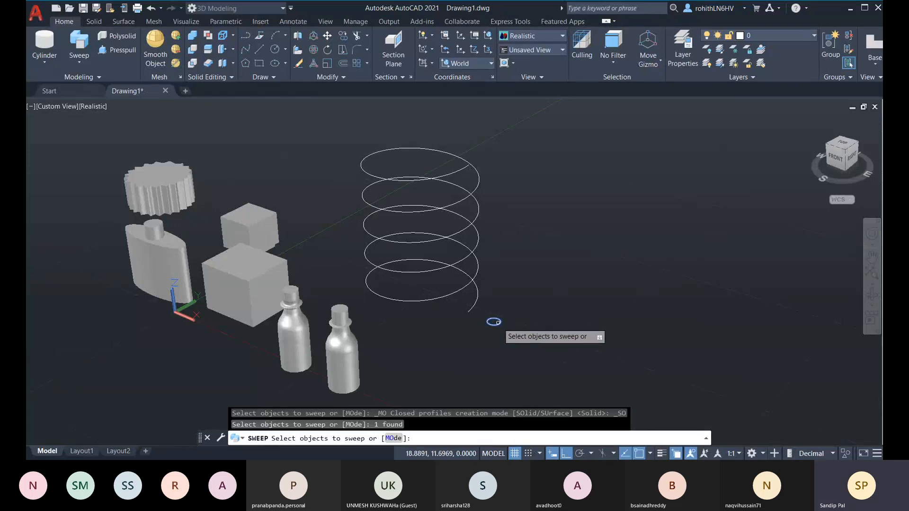
{"action": "key", "text": "Return"}
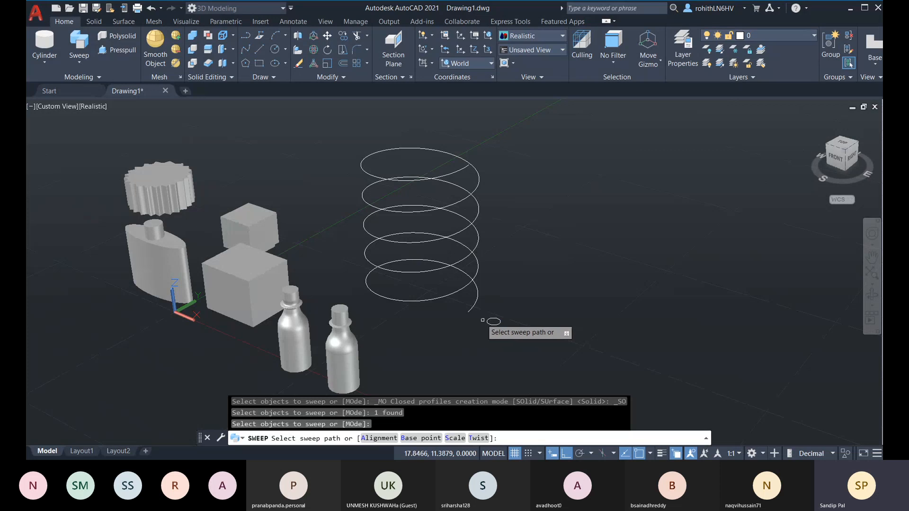
{"action": "left_click", "coordinate": [476, 307]}
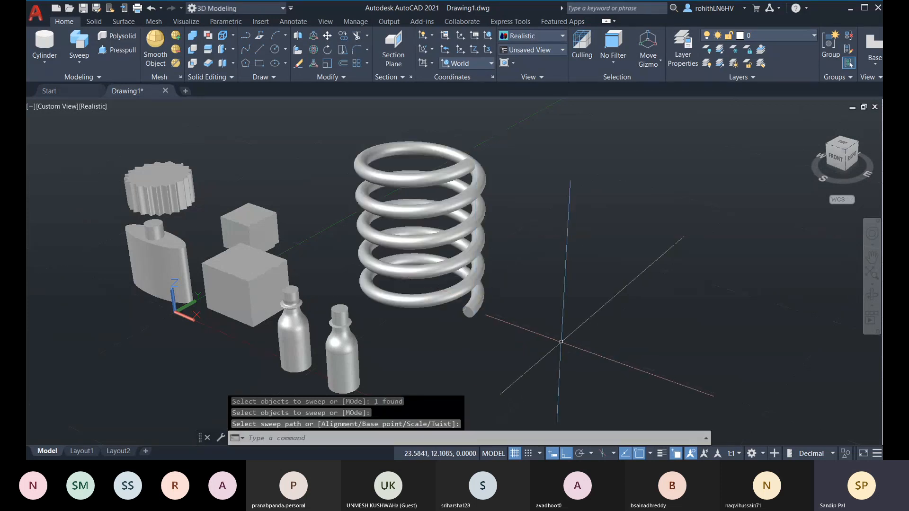
{"action": "middle_click_drag", "start_coordinate": [592, 327], "coordinate": [530, 313], "text": "shift"}
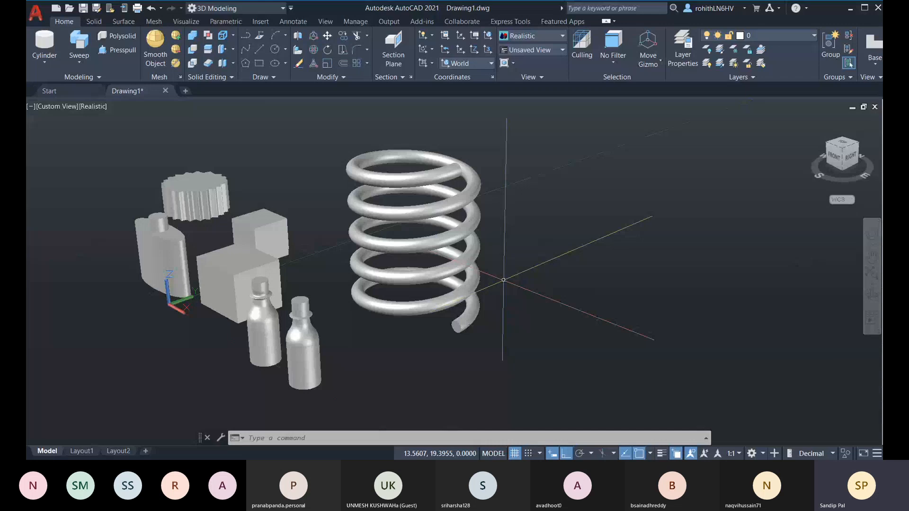
{"action": "key", "text": "Escape"}
Draw a large flat rectangle on the ground plane in the empty space right of the spring
{"action": "left_click", "coordinate": [259, 63]}
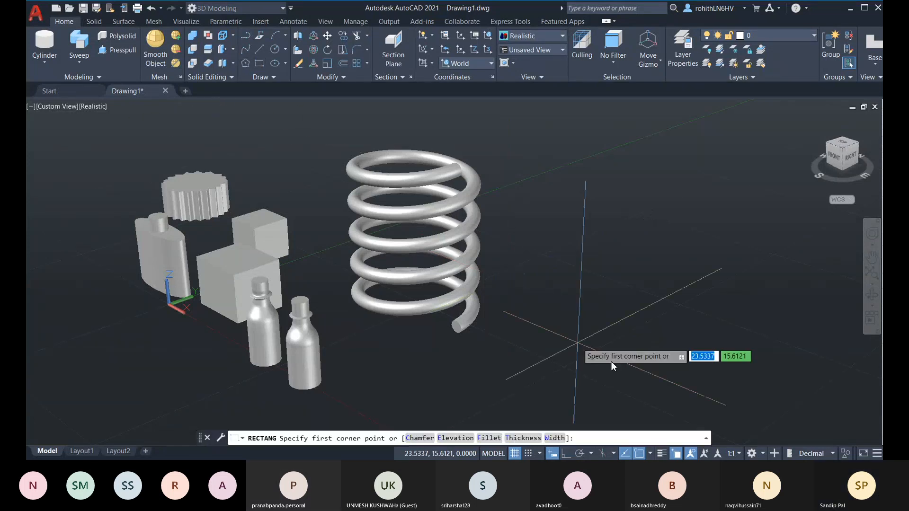
{"action": "middle_click_drag", "start_coordinate": [568, 337], "coordinate": [277, 294]}
{"action": "scroll", "coordinate": [400, 295], "scroll_direction": "down", "scroll_amount": 1}
{"action": "middle_click_drag", "start_coordinate": [402, 295], "coordinate": [535, 293]}
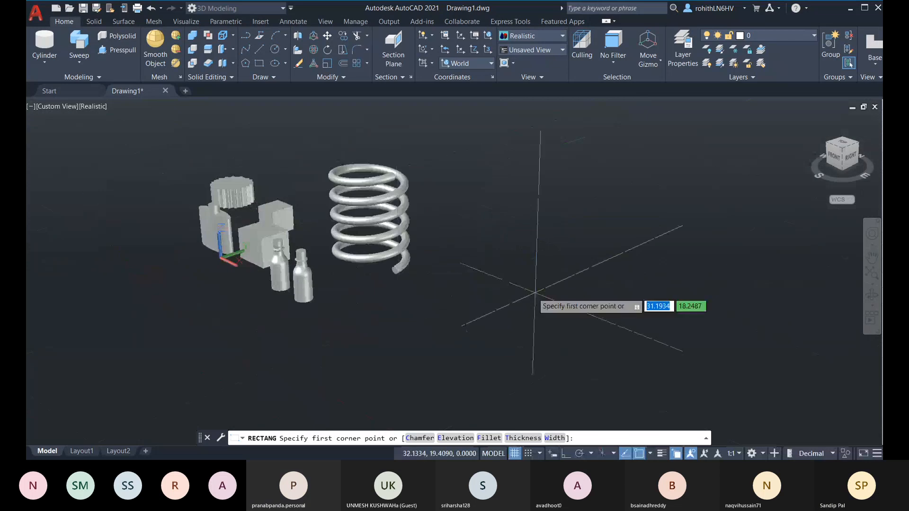
{"action": "left_click", "coordinate": [474, 336]}
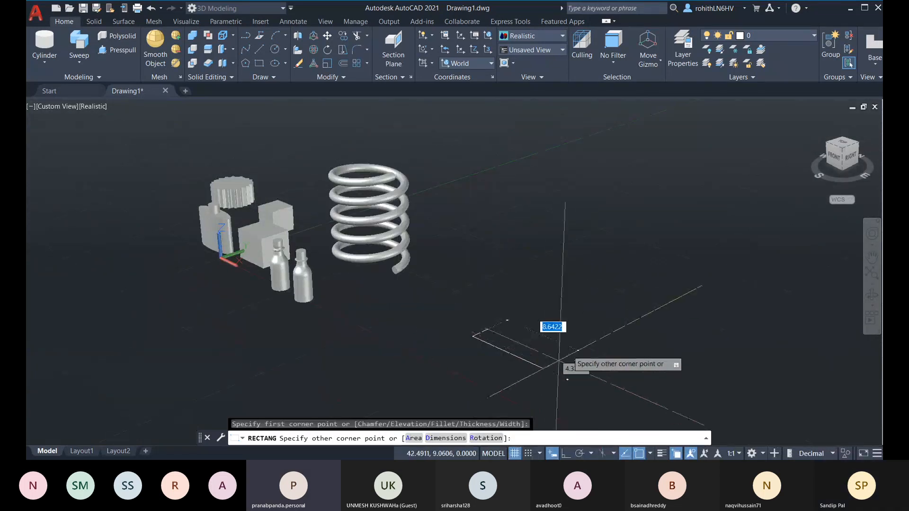
{"action": "middle_click_drag", "start_coordinate": [656, 361], "coordinate": [526, 323]}
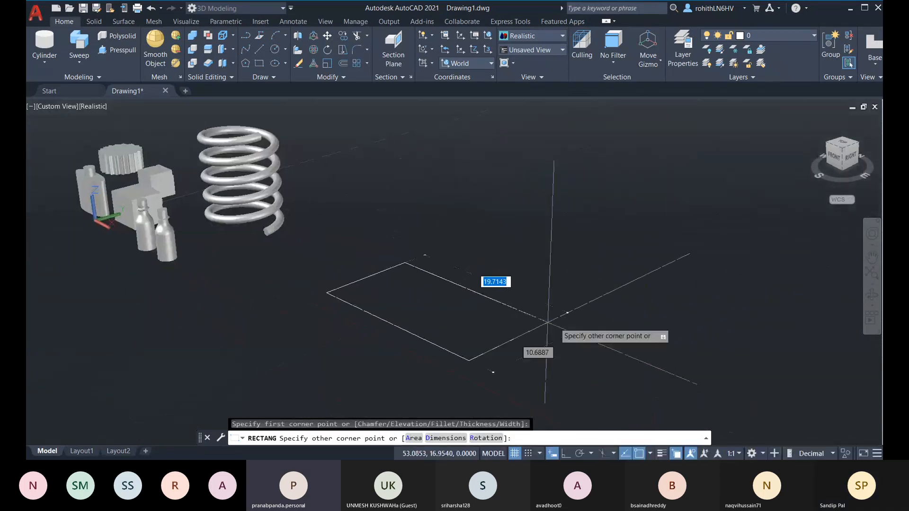
{"action": "left_click", "coordinate": [569, 307]}
{"action": "scroll", "coordinate": [445, 272], "scroll_direction": "up", "scroll_amount": 2}
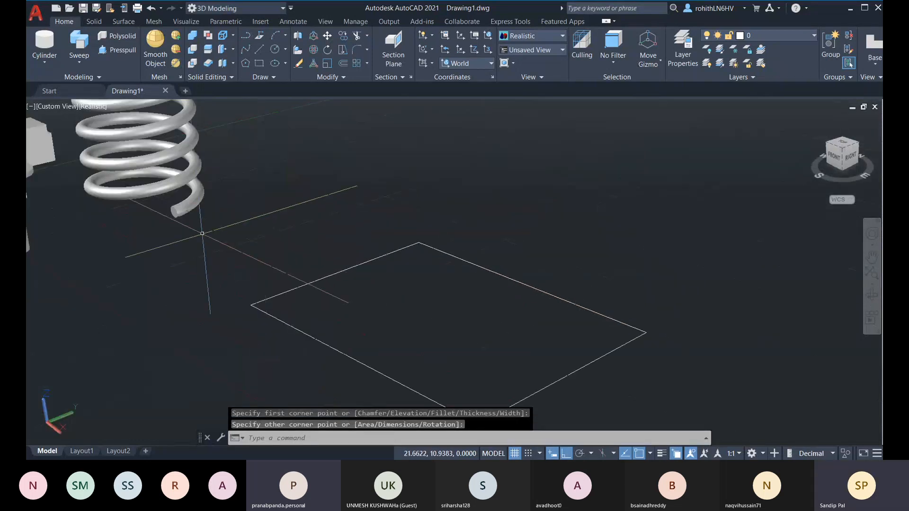
{"action": "middle_click_drag", "start_coordinate": [222, 236], "coordinate": [360, 239], "text": "shift"}
{"action": "middle_click_drag", "start_coordinate": [59, 293], "coordinate": [269, 259]}
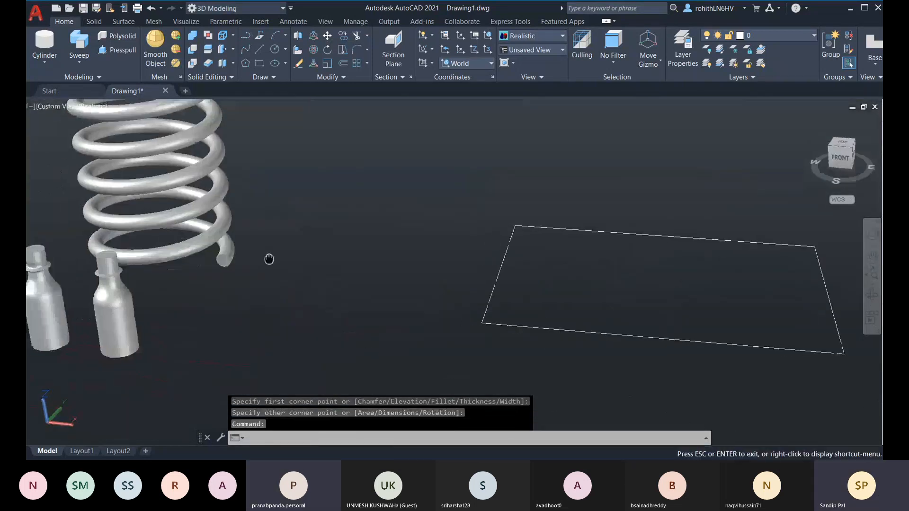
{"action": "key", "text": "Escape"}
{"action": "scroll", "coordinate": [269, 259], "scroll_direction": "up", "scroll_amount": 2}
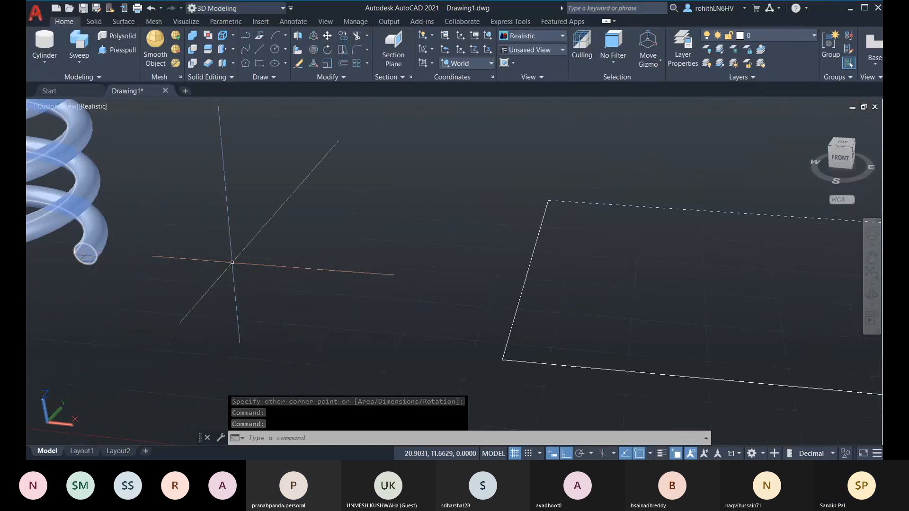
{"action": "middle_click_drag", "start_coordinate": [232, 262], "coordinate": [132, 295], "text": "shift"}
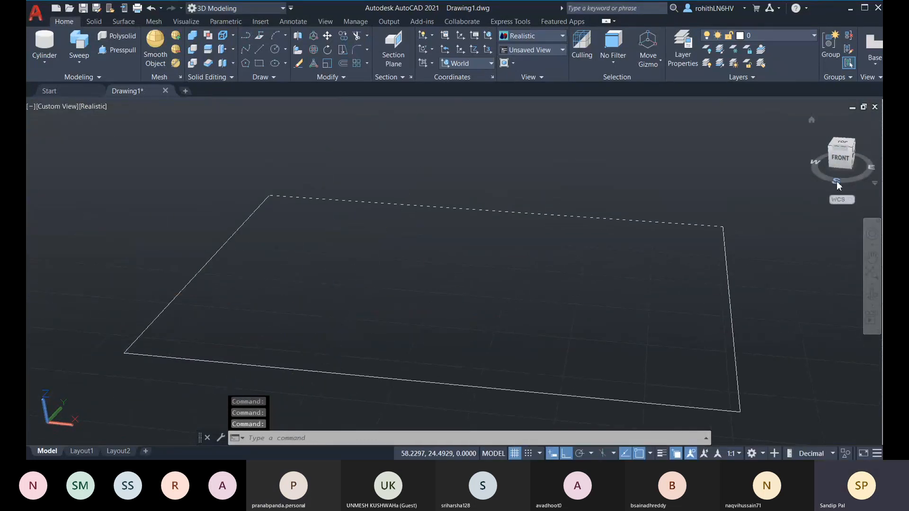
Switch to the Front view with a Front UCS and parallel projection, and pan the scene left
{"action": "left_click", "coordinate": [843, 163]}
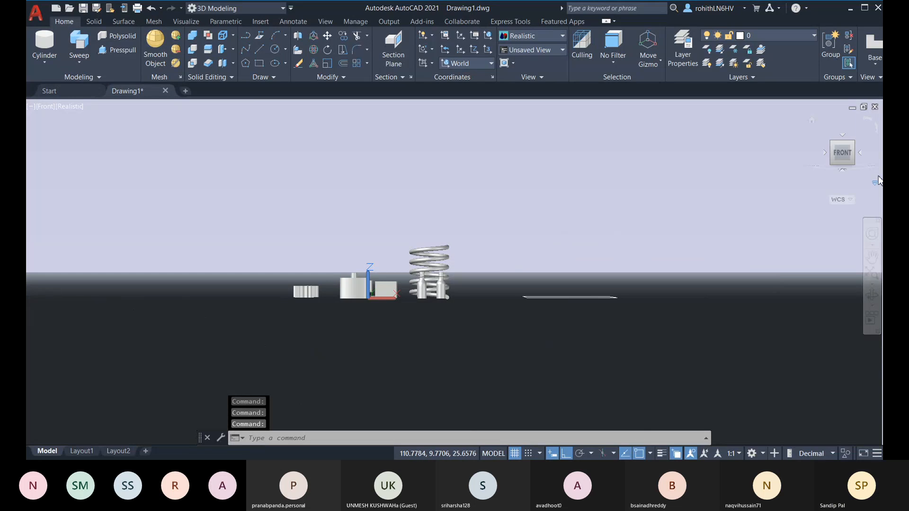
{"action": "left_click", "coordinate": [476, 63]}
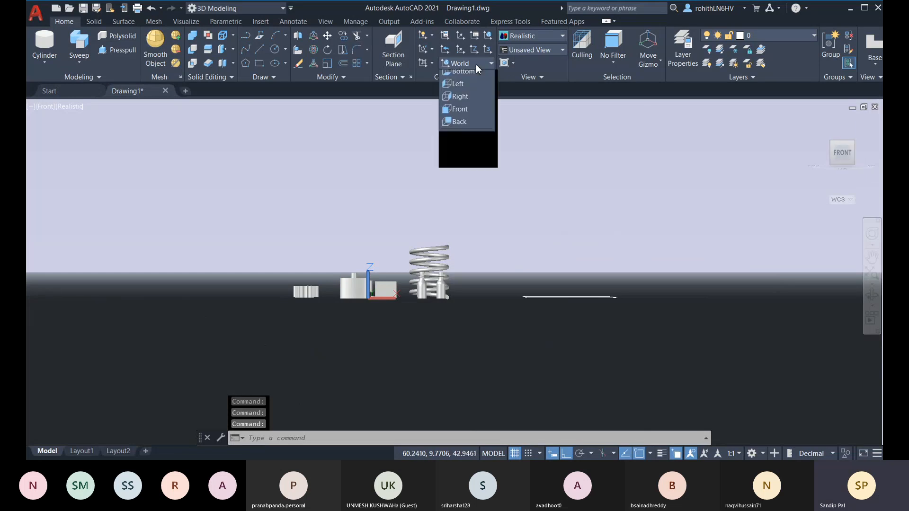
{"action": "left_click", "coordinate": [465, 143]}
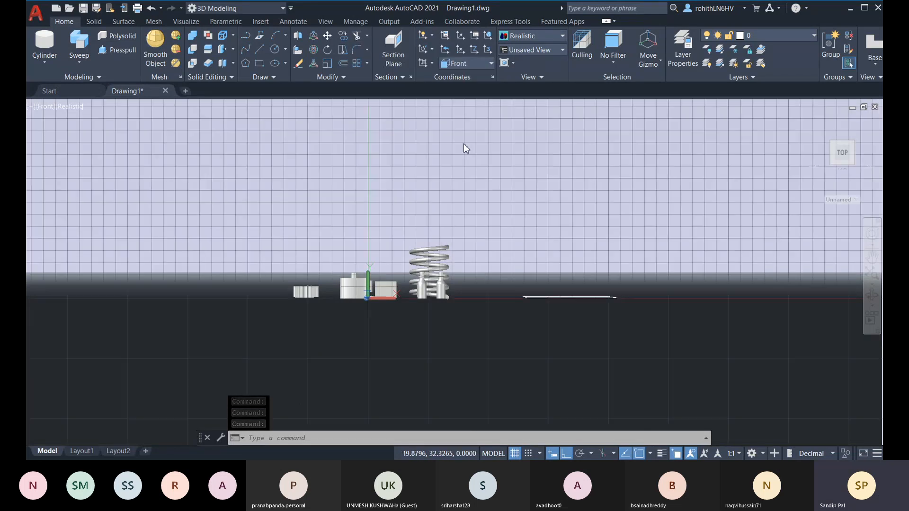
{"action": "left_click", "coordinate": [876, 184]}
{"action": "left_click", "coordinate": [786, 203]}
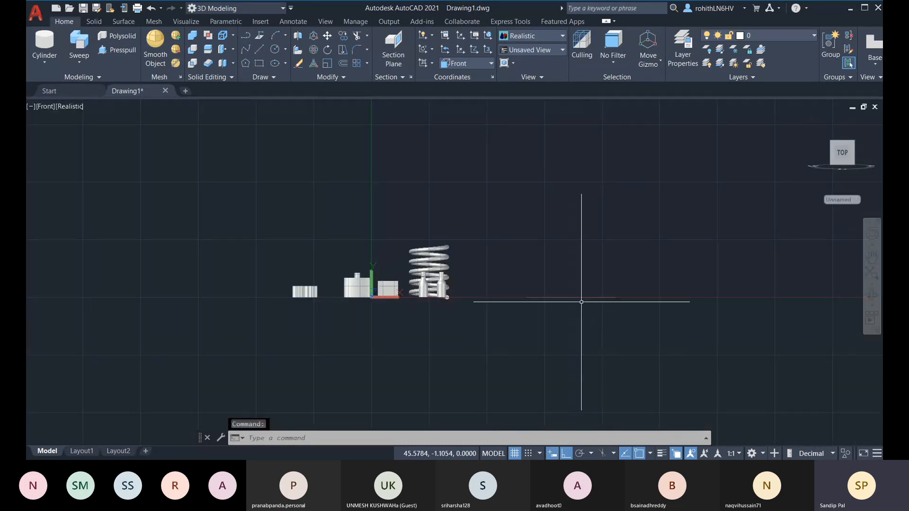
{"action": "scroll", "coordinate": [567, 300], "scroll_direction": "up", "scroll_amount": 3}
{"action": "left_click_drag", "start_coordinate": [567, 300], "coordinate": [469, 293]}
{"action": "key", "text": "Escape"}
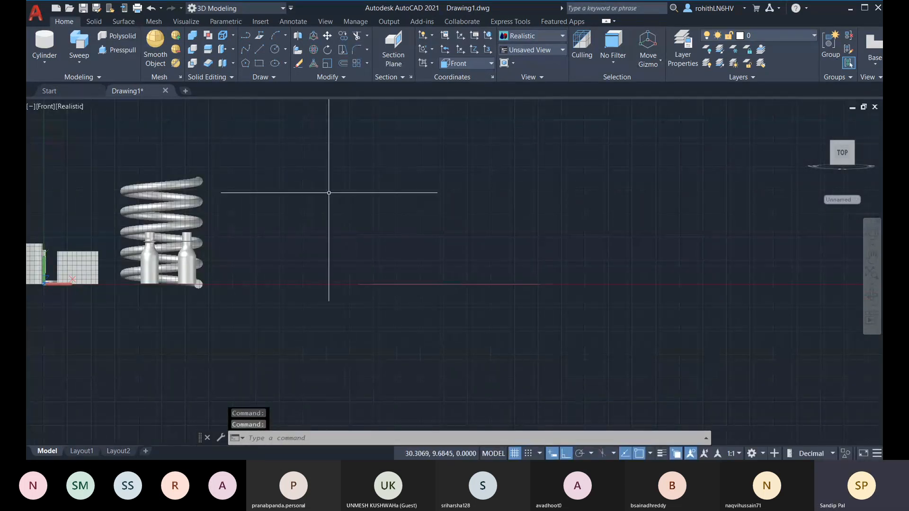
Start the profile polyline with a vertical edge and short top step, then undo three segments
{"action": "left_click", "coordinate": [247, 41]}
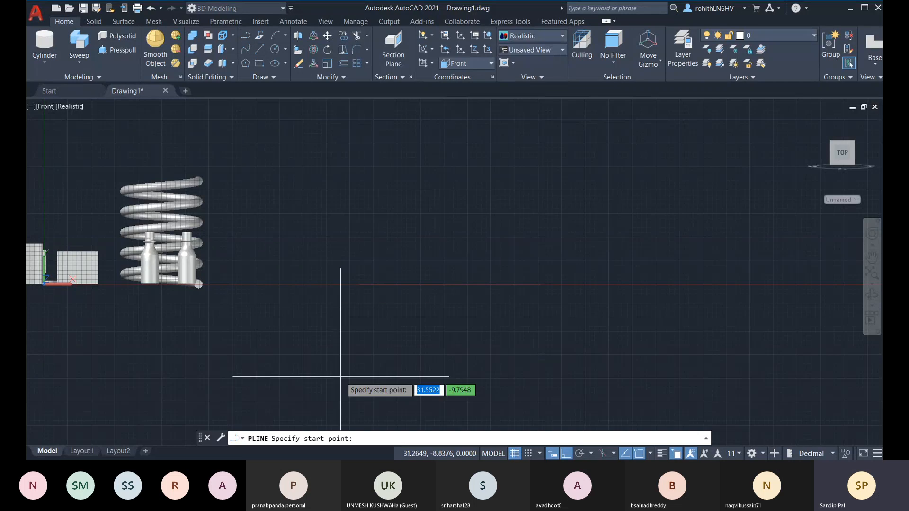
{"action": "left_click", "coordinate": [359, 284]}
{"action": "scroll", "coordinate": [358, 252], "scroll_direction": "up", "scroll_amount": 4}
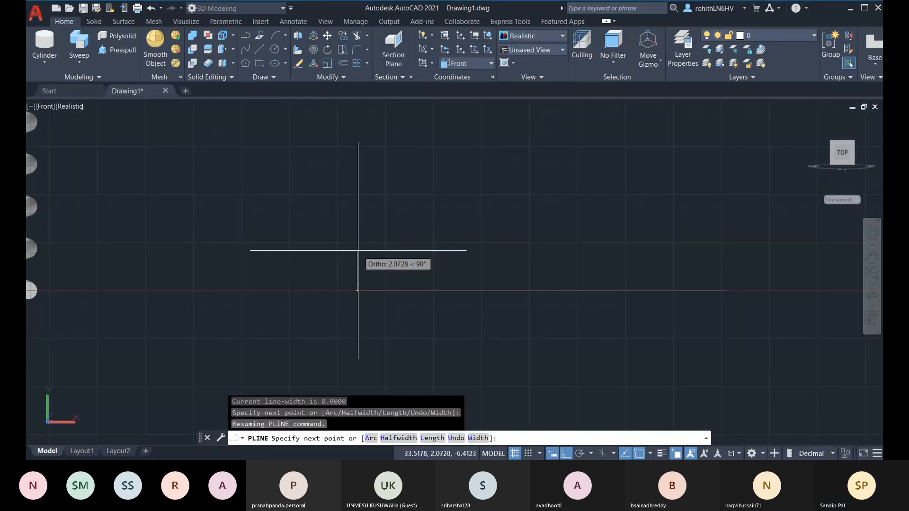
{"action": "left_click", "coordinate": [358, 250]}
{"action": "scroll", "coordinate": [379, 253], "scroll_direction": "up", "scroll_amount": 2}
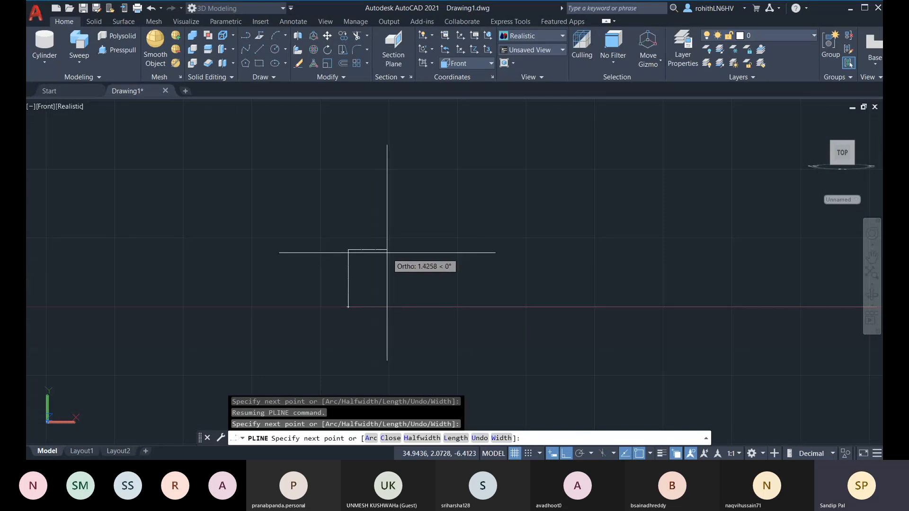
{"action": "left_click", "coordinate": [387, 250]}
{"action": "left_click", "coordinate": [387, 262]}
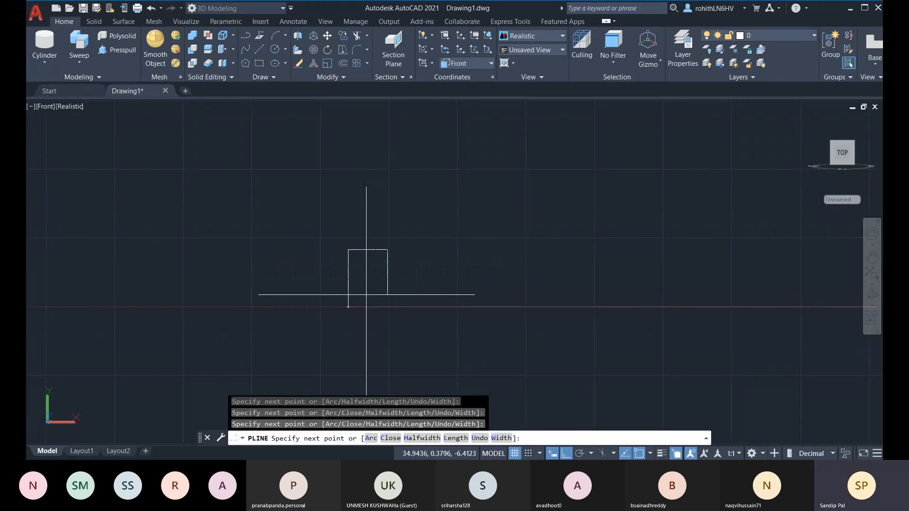
{"action": "left_click", "coordinate": [371, 439]}
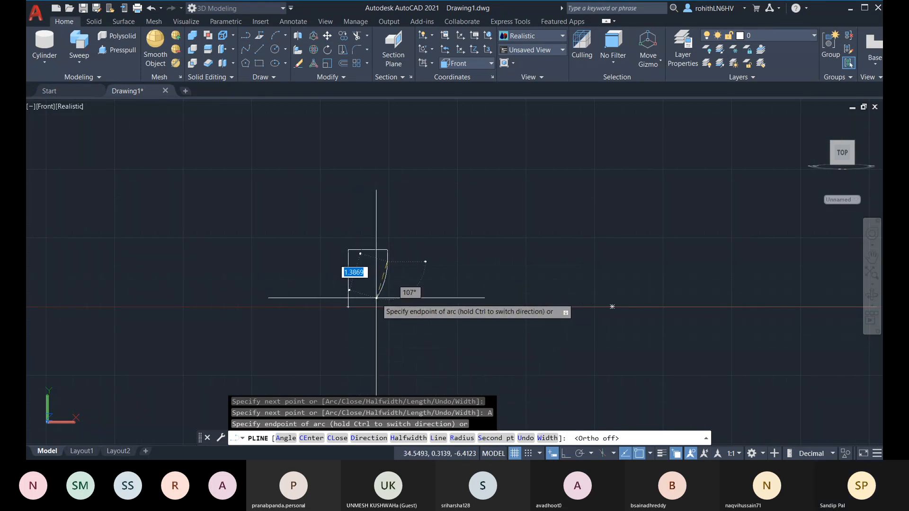
{"action": "scroll", "coordinate": [376, 270], "scroll_direction": "up", "scroll_amount": 2}
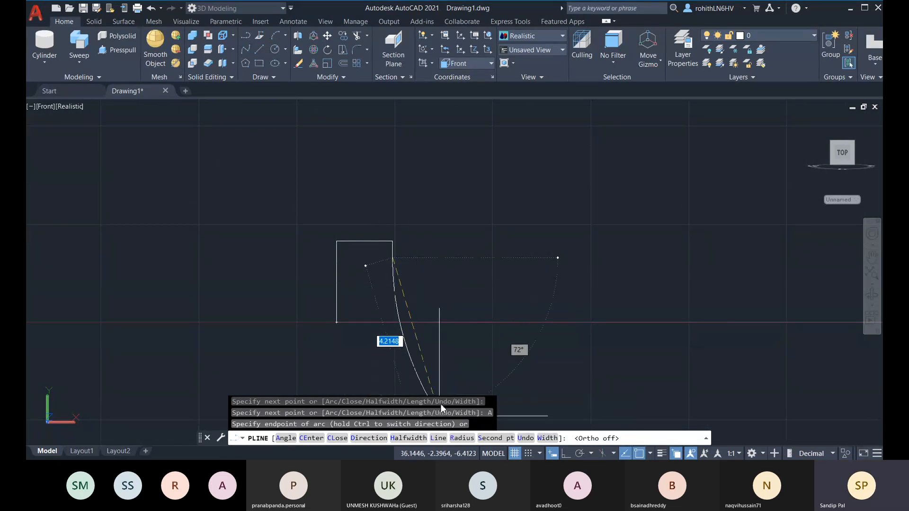
{"action": "scroll", "coordinate": [375, 270], "scroll_direction": "down", "scroll_amount": 2}
{"action": "type", "text": "U"}
{"action": "key", "text": "Return"}
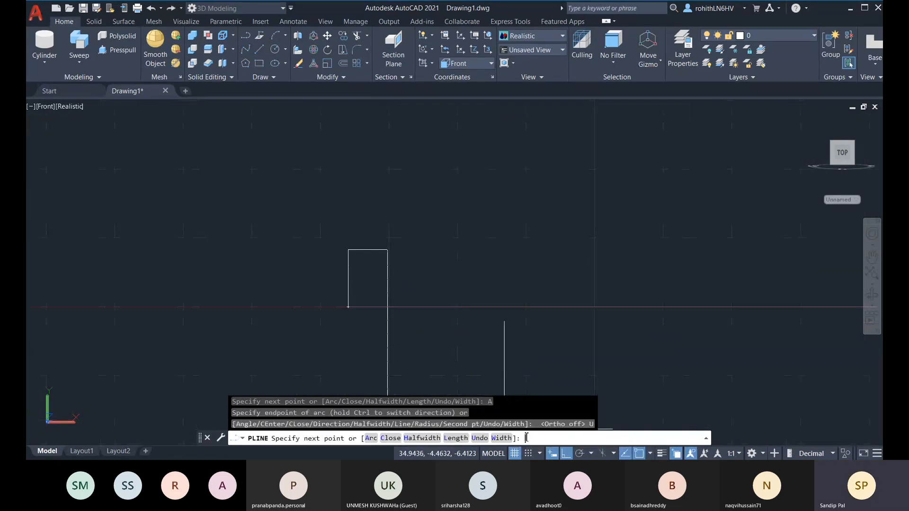
{"action": "left_click", "coordinate": [480, 439]}
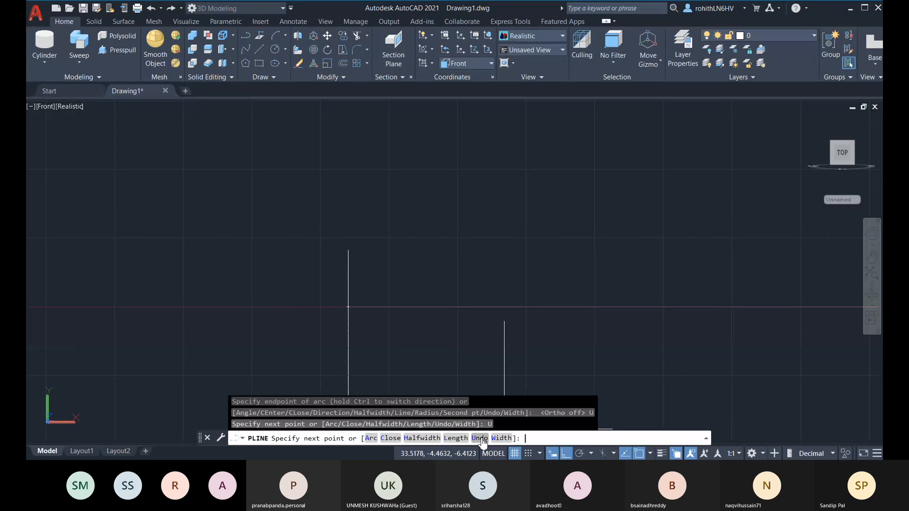
{"action": "left_click", "coordinate": [480, 438]}
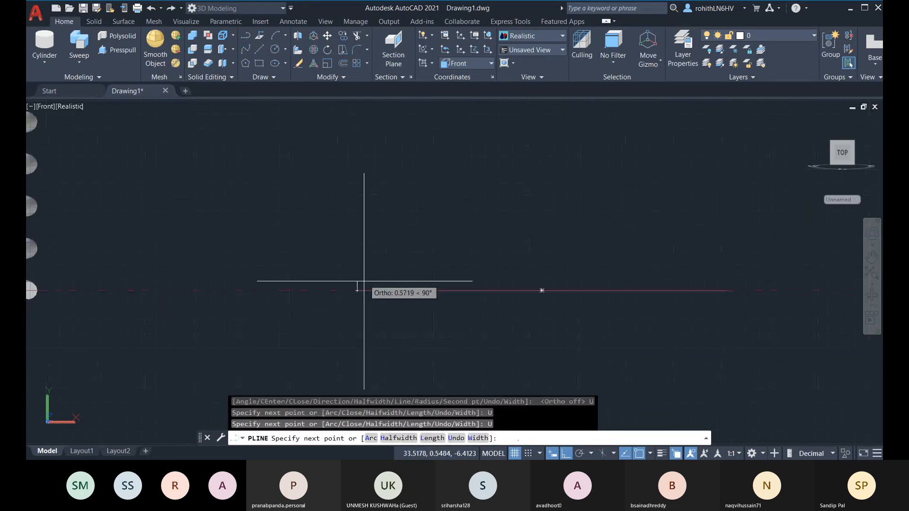
Add short horizontal and vertical segments, then two freeform tangent arcs with Ortho off
{"action": "scroll", "coordinate": [364, 282], "scroll_direction": "up", "scroll_amount": 2}
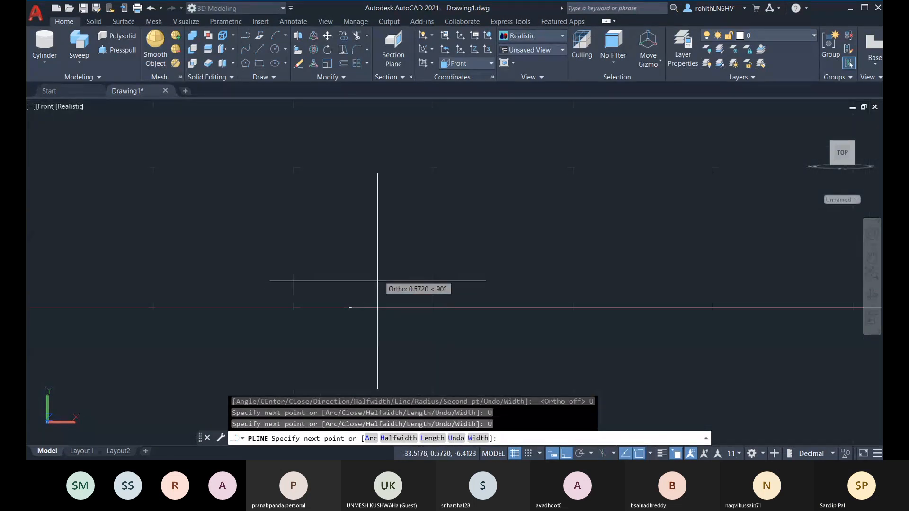
{"action": "left_click", "coordinate": [364, 308]}
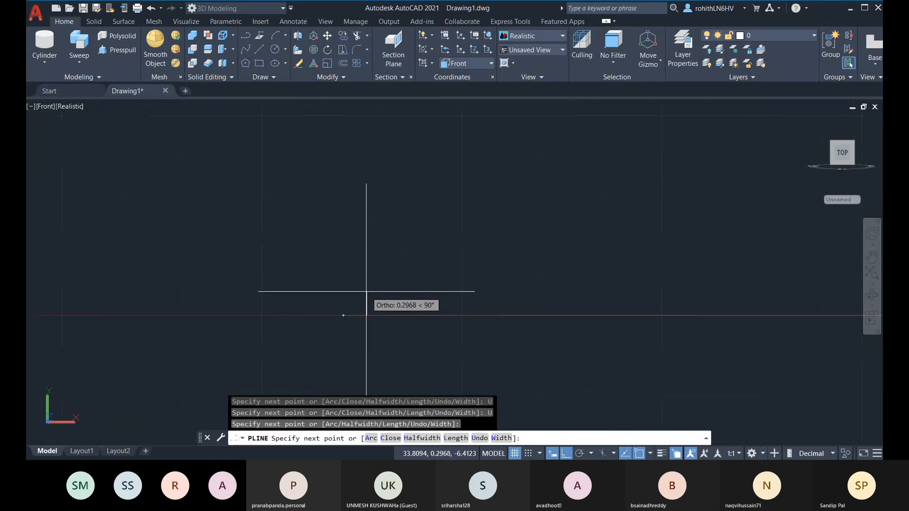
{"action": "left_click", "coordinate": [366, 292]}
{"action": "left_click", "coordinate": [371, 438]}
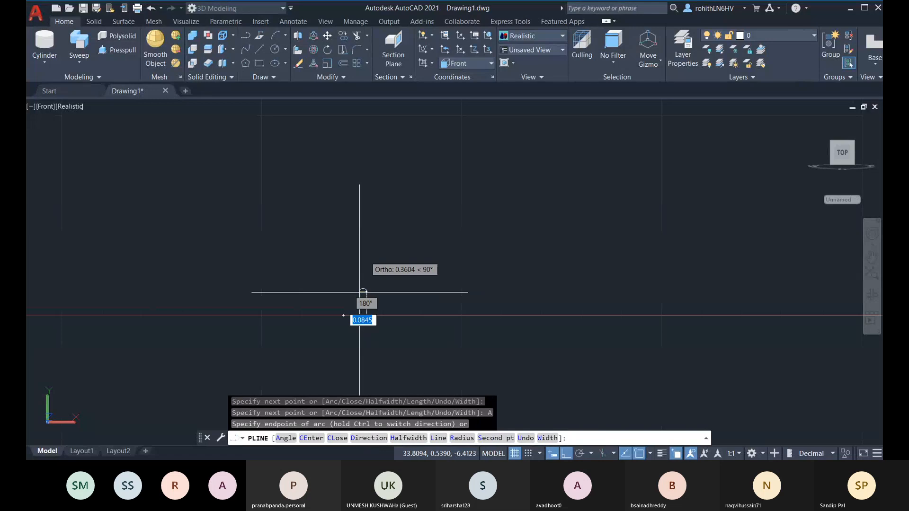
{"action": "left_click", "coordinate": [561, 454]}
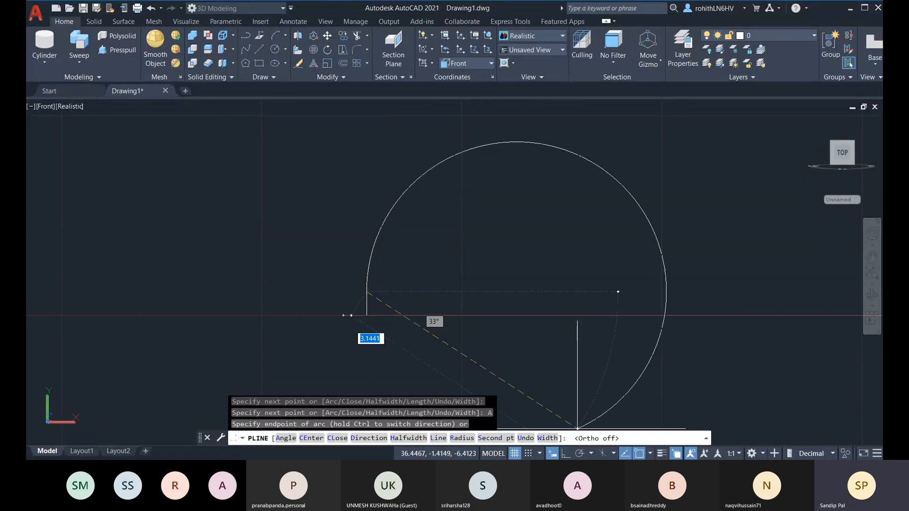
{"action": "left_click", "coordinate": [406, 228]}
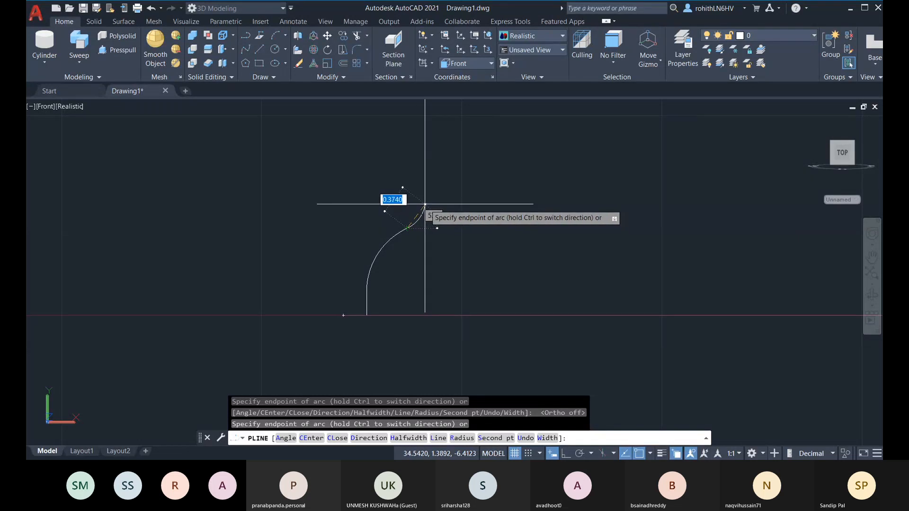
{"action": "left_click", "coordinate": [425, 204]}
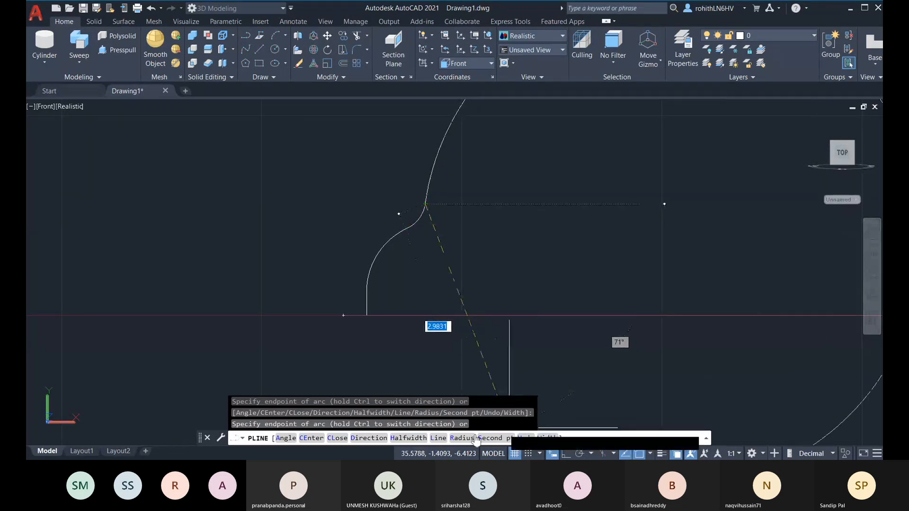
With straight lines and Ortho on, draw the step, outer, top and left edges and close the profile
{"action": "left_click", "coordinate": [438, 438]}
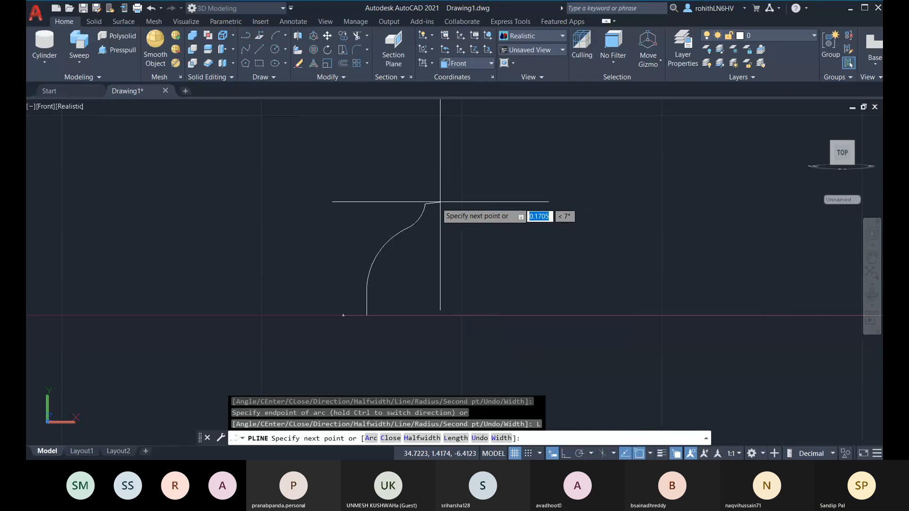
{"action": "key", "text": "F8"}
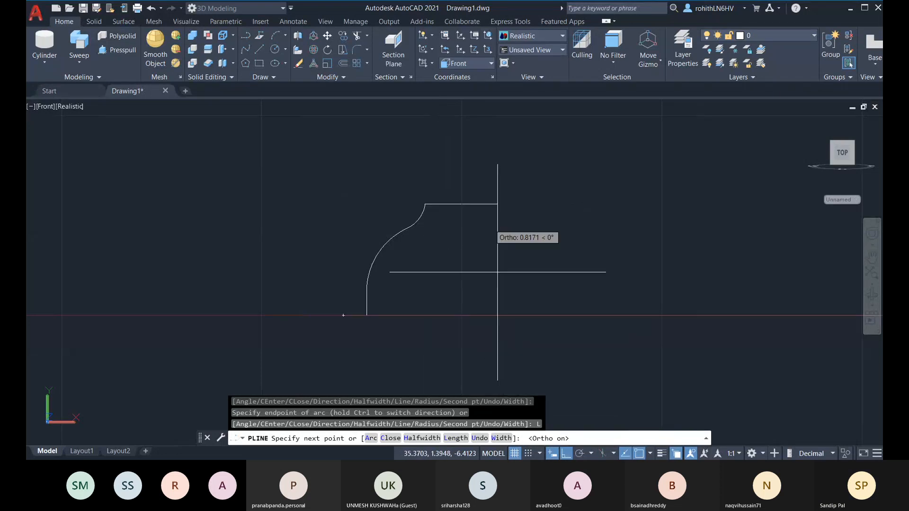
{"action": "left_click", "coordinate": [436, 202]}
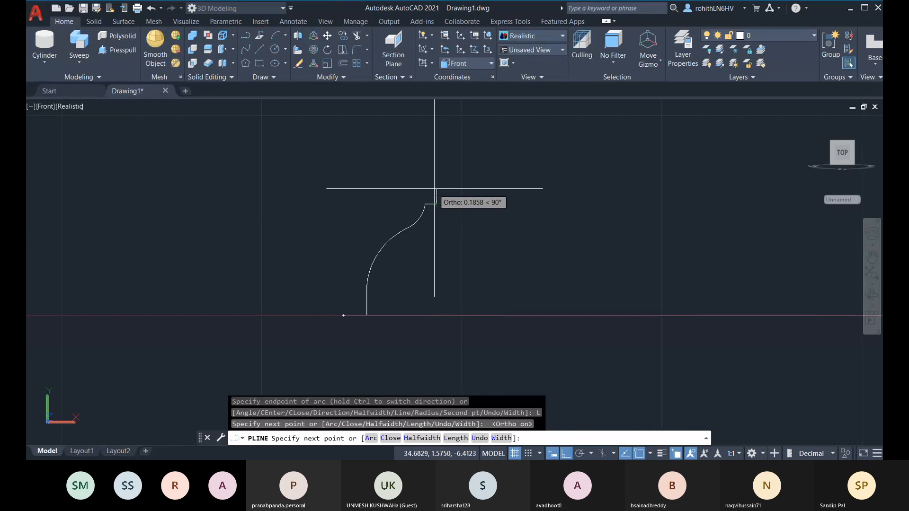
{"action": "left_click", "coordinate": [436, 189]}
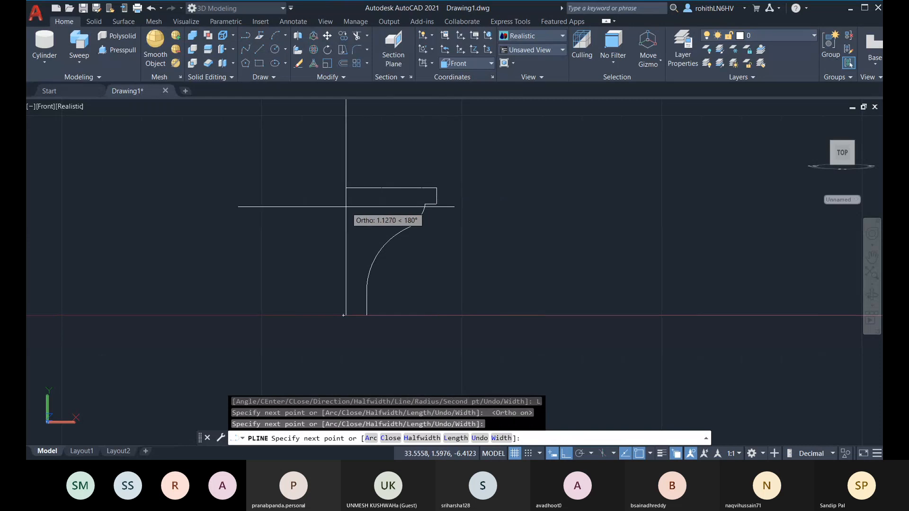
{"action": "left_click", "coordinate": [357, 238]}
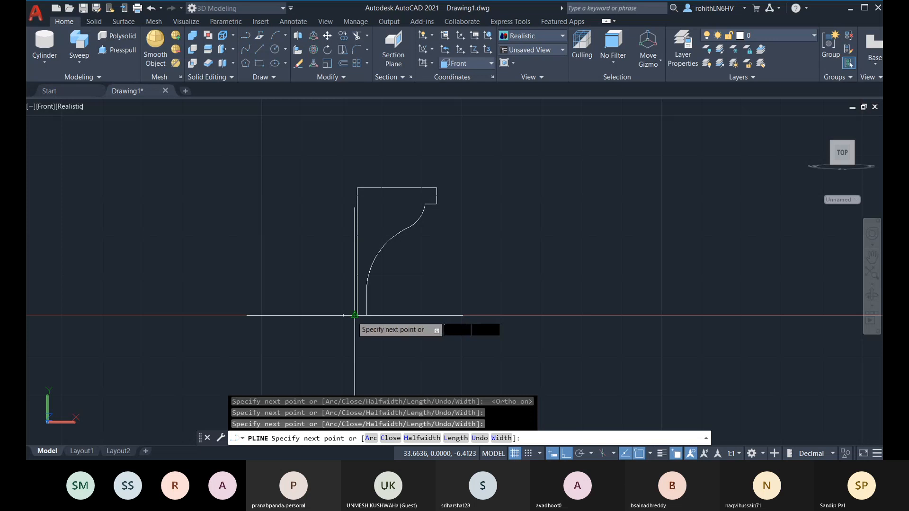
{"action": "left_click", "coordinate": [355, 315]}
{"action": "left_click", "coordinate": [390, 439]}
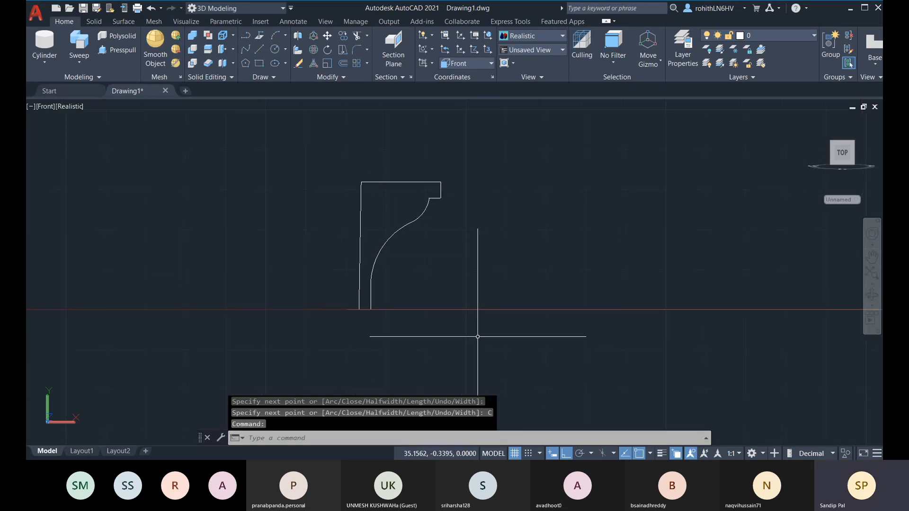
Select the profile, orbit to an angled view, and try then cancel the Remove Vertex grip option
{"action": "left_click", "coordinate": [360, 229]}
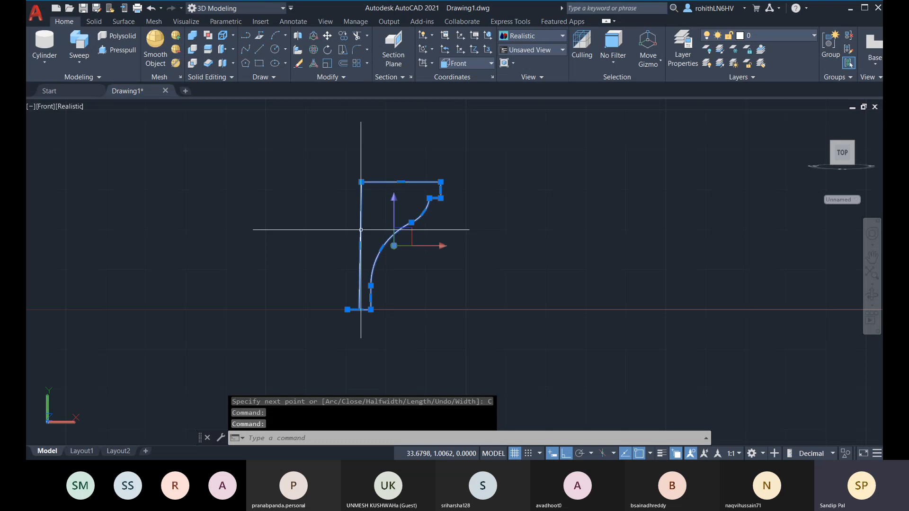
{"action": "middle_click_drag", "start_coordinate": [457, 289], "coordinate": [378, 351], "text": "shift"}
{"action": "scroll", "coordinate": [374, 290], "scroll_direction": "up", "scroll_amount": 4}
{"action": "mouse_move", "coordinate": [336, 351]}
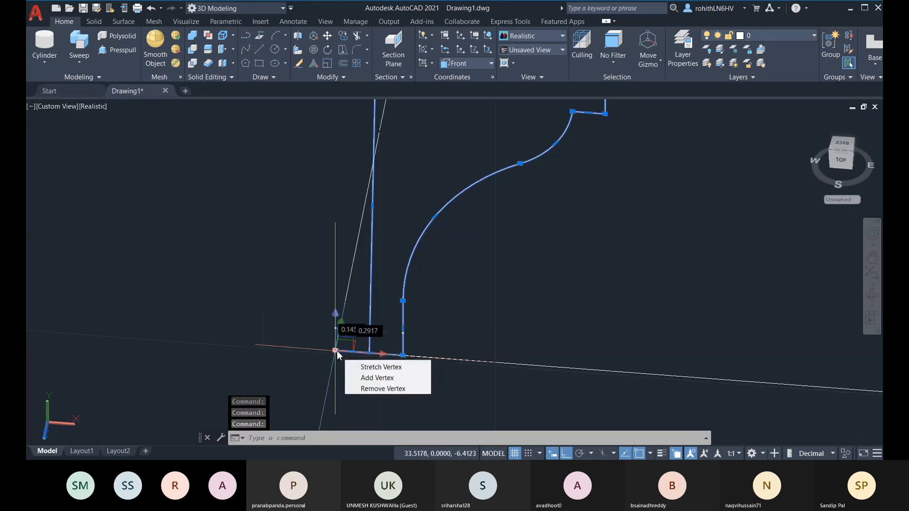
{"action": "left_click", "coordinate": [362, 388]}
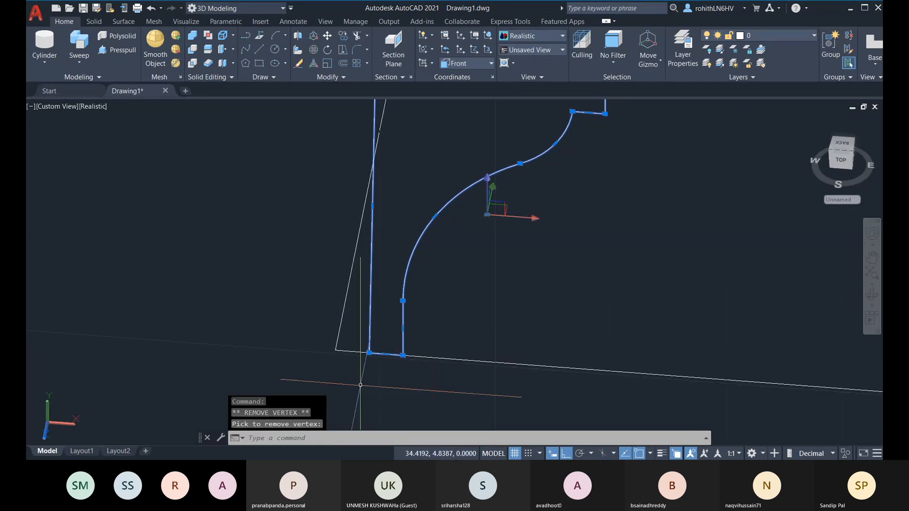
{"action": "scroll", "coordinate": [398, 341], "scroll_direction": "down", "scroll_amount": 3}
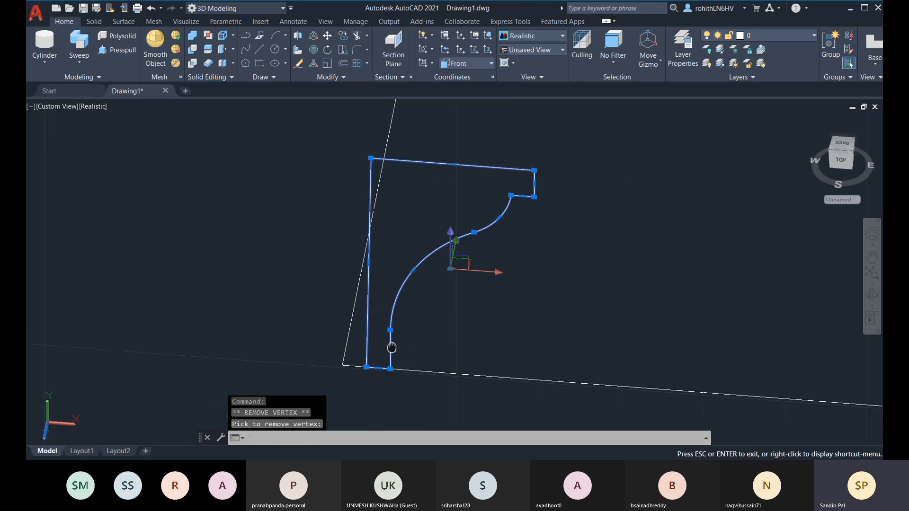
{"action": "key", "text": "Escape"}
In Front view, drag the top-left grip so it sits directly above the bottom-left corner
{"action": "left_click_drag", "start_coordinate": [839, 164], "coordinate": [842, 169]}
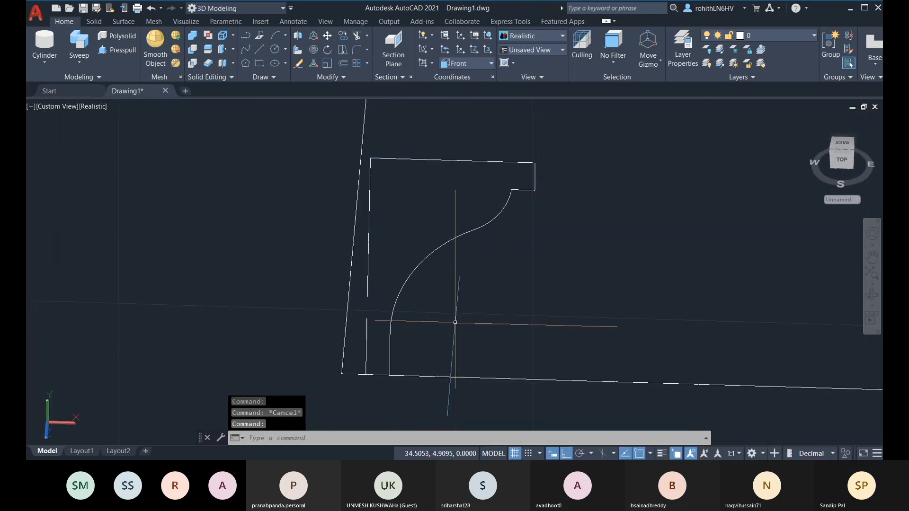
{"action": "left_click", "coordinate": [842, 166]}
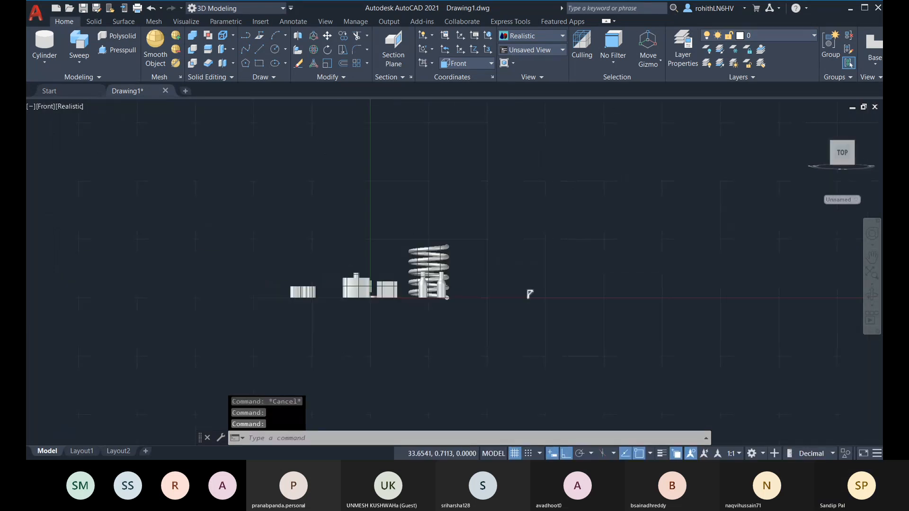
{"action": "scroll", "coordinate": [529, 294], "scroll_direction": "up", "scroll_amount": 8}
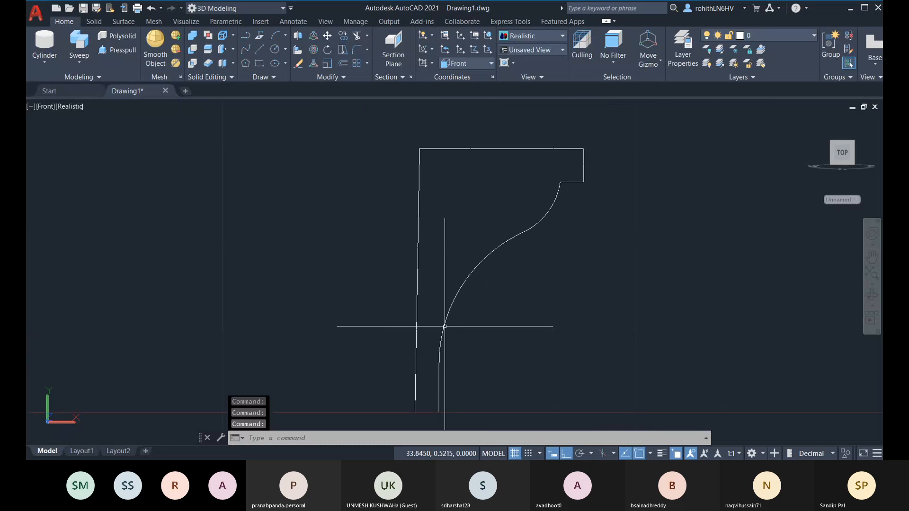
{"action": "left_click", "coordinate": [420, 299]}
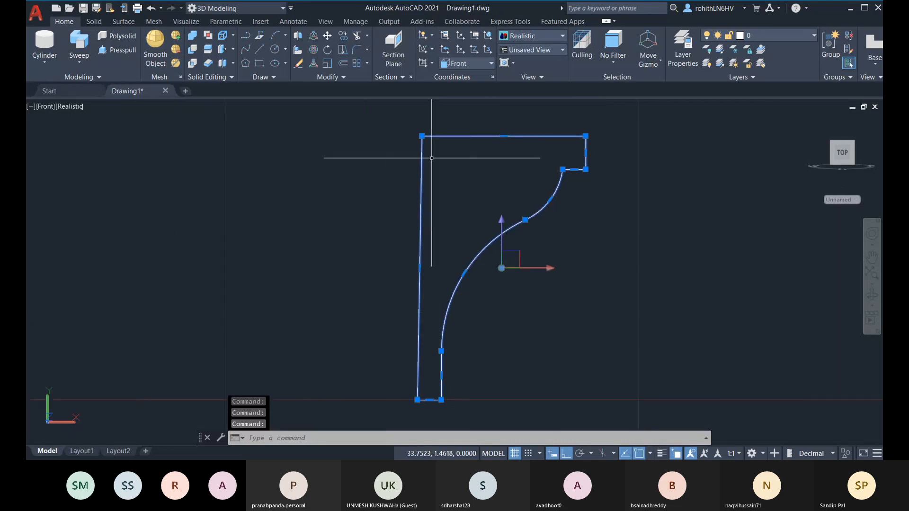
{"action": "left_click", "coordinate": [422, 136]}
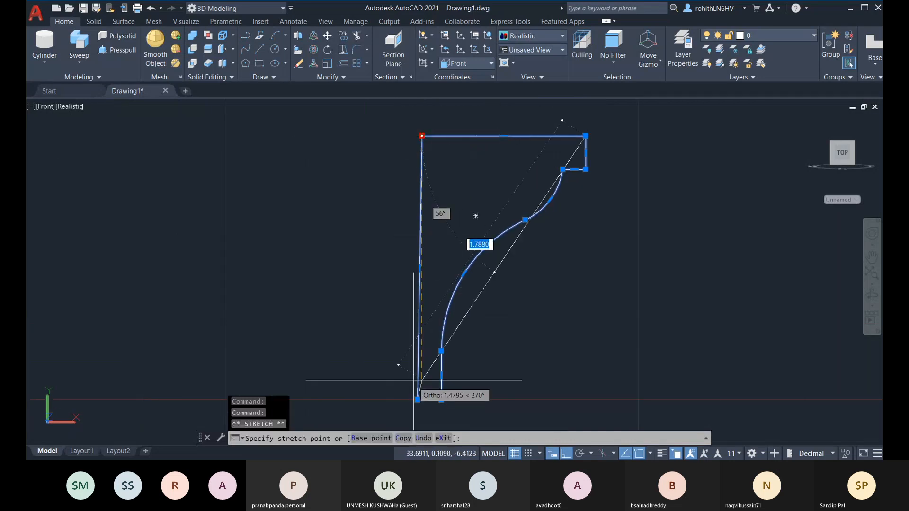
{"action": "left_click", "coordinate": [417, 135]}
{"action": "key", "text": "Escape"}
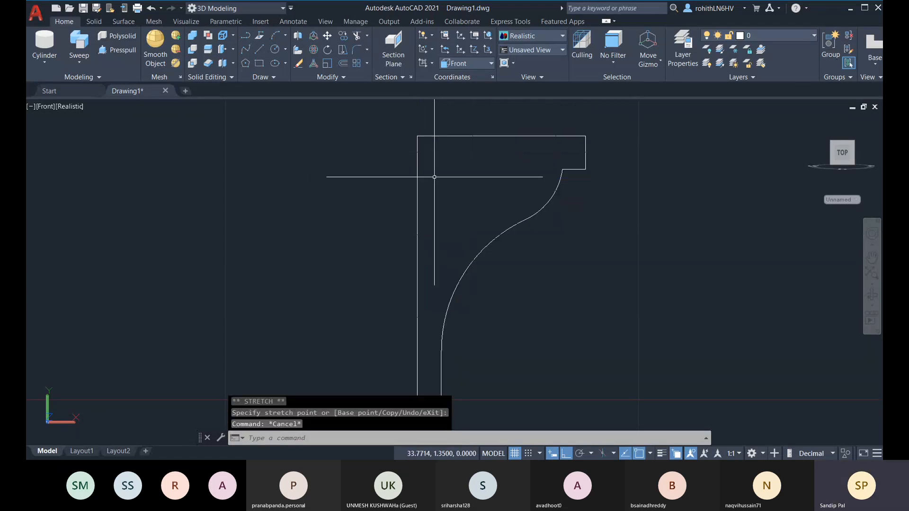
{"action": "scroll", "coordinate": [426, 170], "scroll_direction": "down", "scroll_amount": 4}
{"action": "key", "text": "Escape"}
{"action": "middle_click_drag", "start_coordinate": [503, 305], "coordinate": [358, 292], "text": "shift"}
{"action": "left_click", "coordinate": [358, 292]}
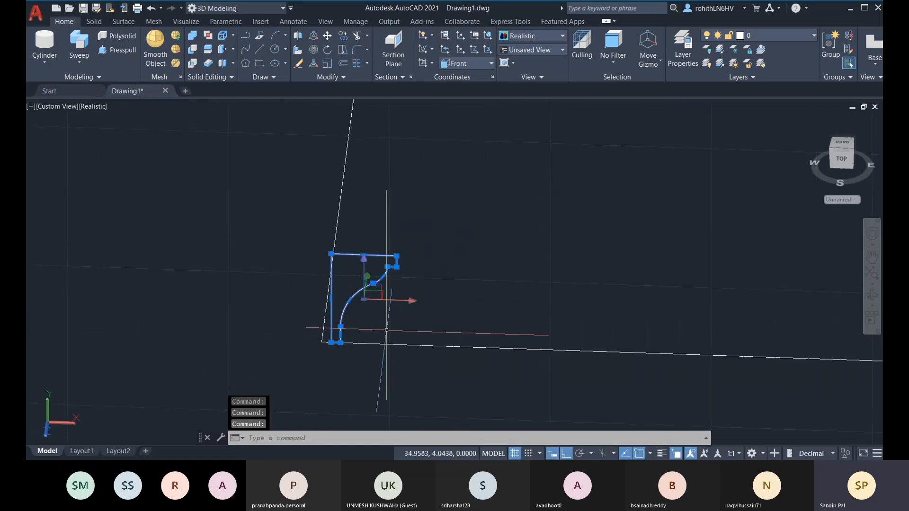
{"action": "key", "text": "Escape"}
{"action": "scroll", "coordinate": [421, 357], "scroll_direction": "down", "scroll_amount": 3}
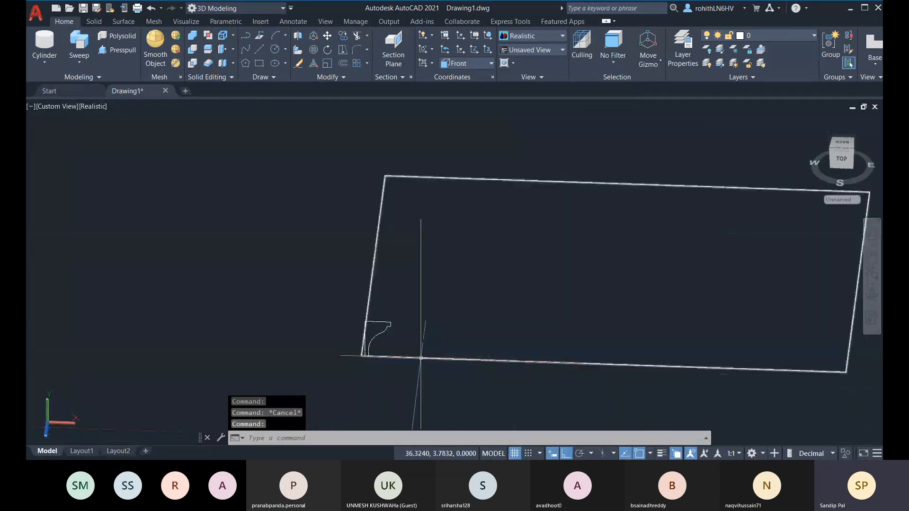
{"action": "left_click", "coordinate": [421, 358]}
{"action": "middle_click_drag", "start_coordinate": [421, 357], "coordinate": [383, 371]}
{"action": "key", "text": "Escape"}
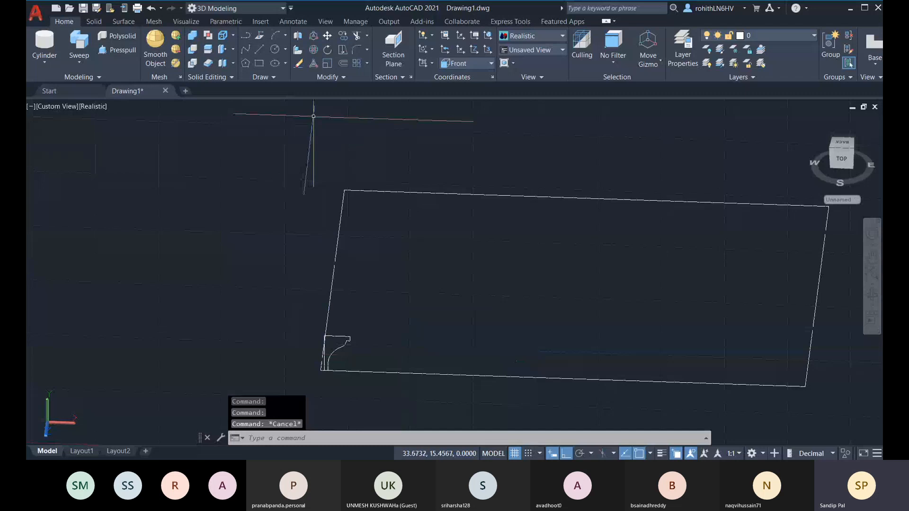
{"action": "left_click", "coordinate": [337, 349]}
{"action": "key", "text": "Return"}
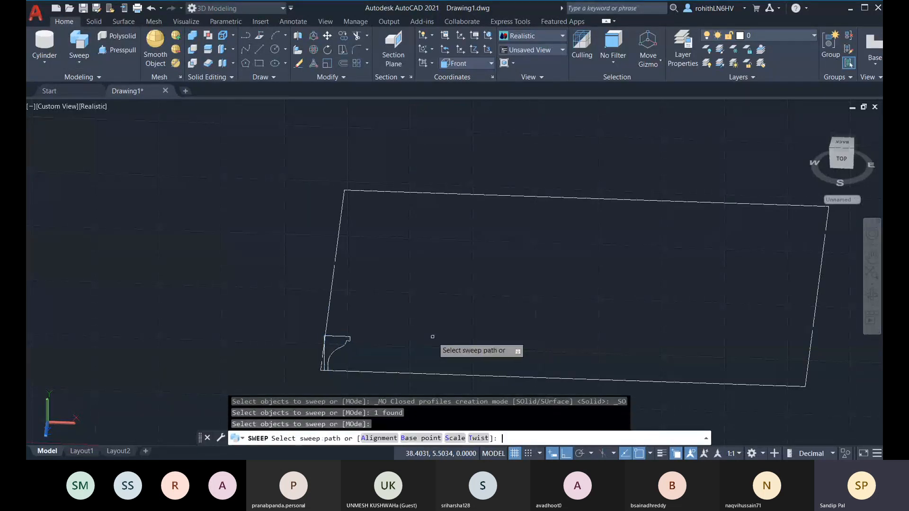
{"action": "left_click", "coordinate": [334, 273]}
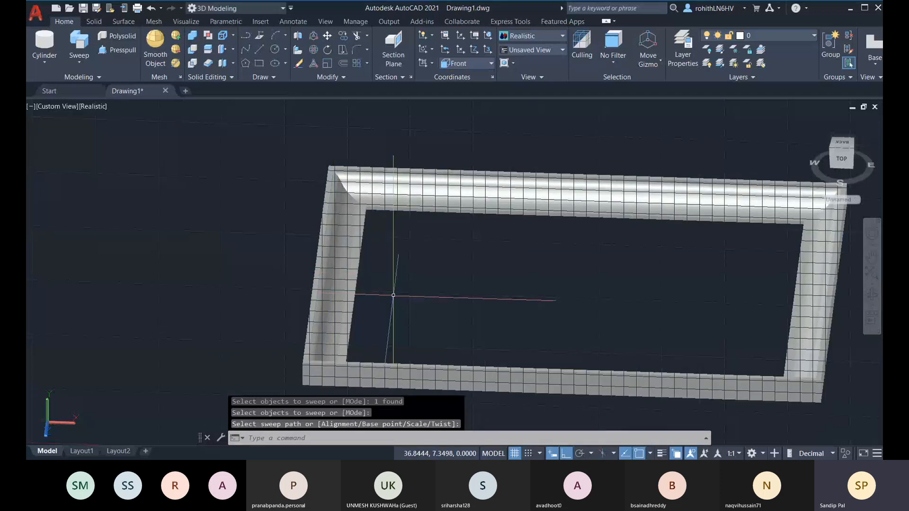
{"action": "middle_click_drag", "start_coordinate": [393, 295], "coordinate": [412, 246], "text": "shift"}
{"action": "scroll", "coordinate": [454, 264], "scroll_direction": "up", "scroll_amount": 6}
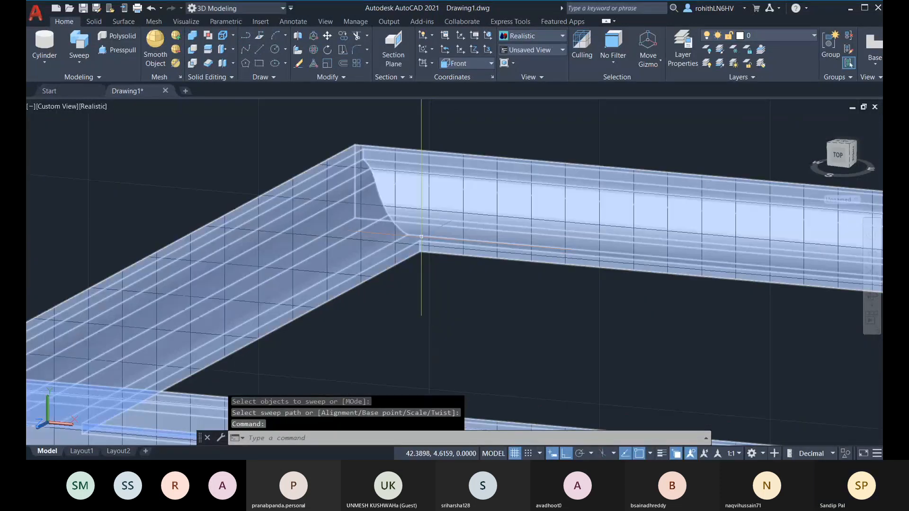
{"action": "middle_click_drag", "start_coordinate": [471, 289], "coordinate": [501, 270], "text": "shift"}
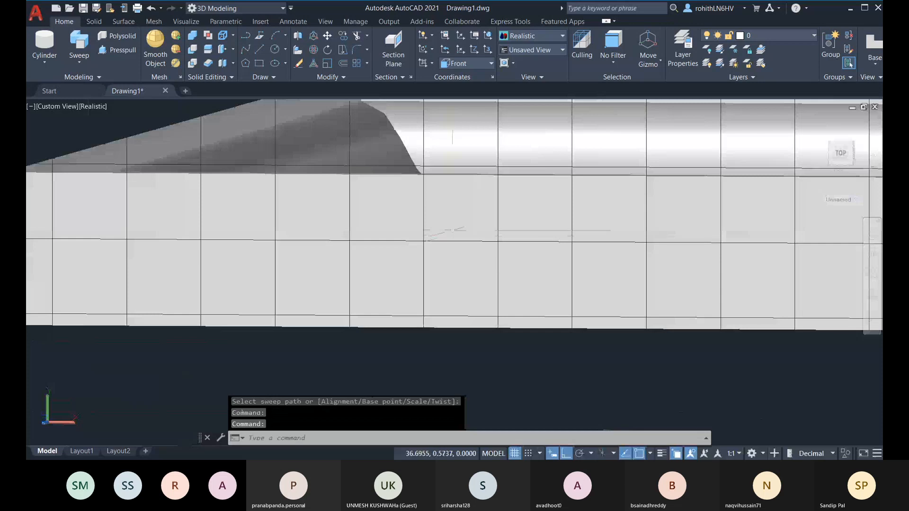
{"action": "scroll", "coordinate": [473, 231], "scroll_direction": "down", "scroll_amount": 2}
{"action": "middle_click_drag", "start_coordinate": [473, 231], "coordinate": [400, 227]}
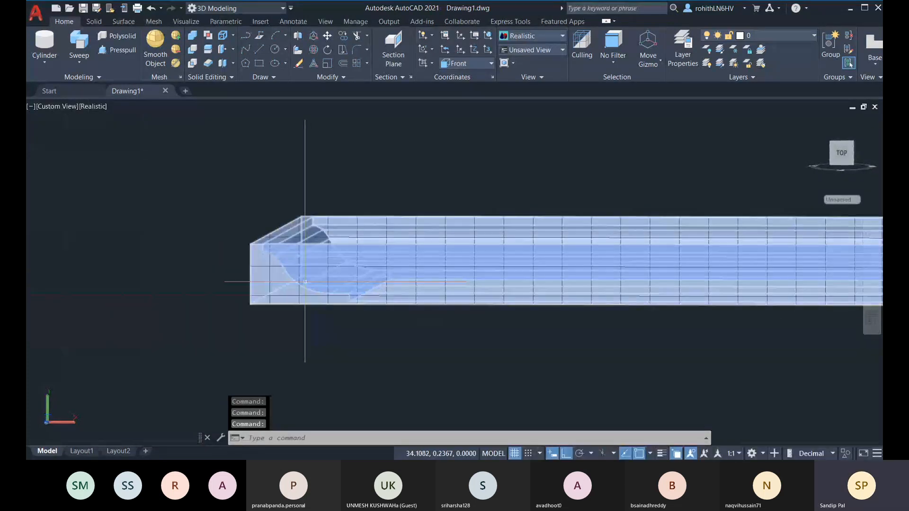
{"action": "middle_click_drag", "start_coordinate": [305, 282], "coordinate": [350, 324], "text": "shift"}
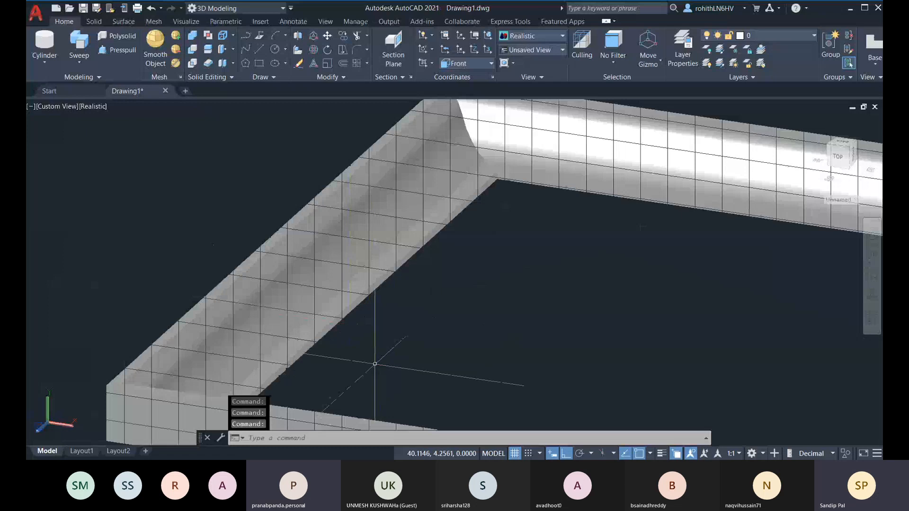
{"action": "key", "text": "ctrl+z"}
{"action": "key", "text": "ctrl+z"}
{"action": "key", "text": "ctrl+z"}
{"action": "key", "text": "ctrl+z"}
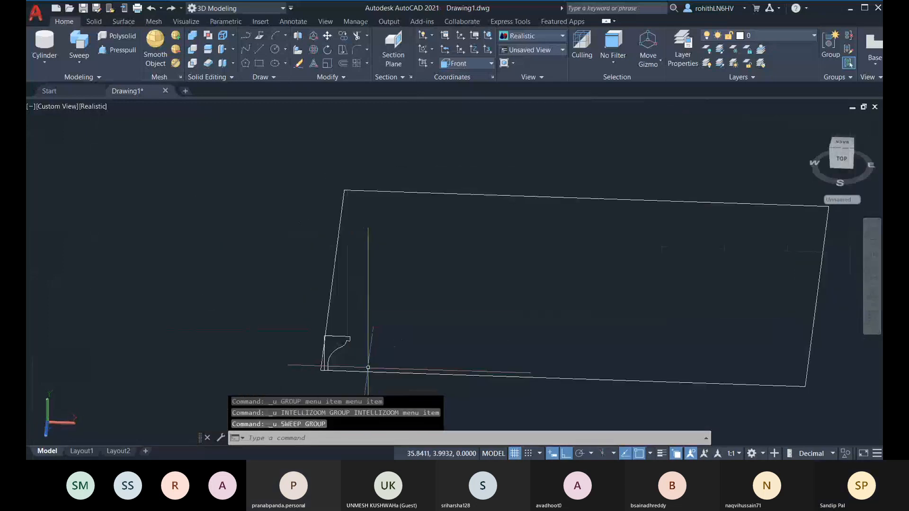
Set the UCS back to World and adjust the view toward the profile
{"action": "left_click", "coordinate": [472, 64]}
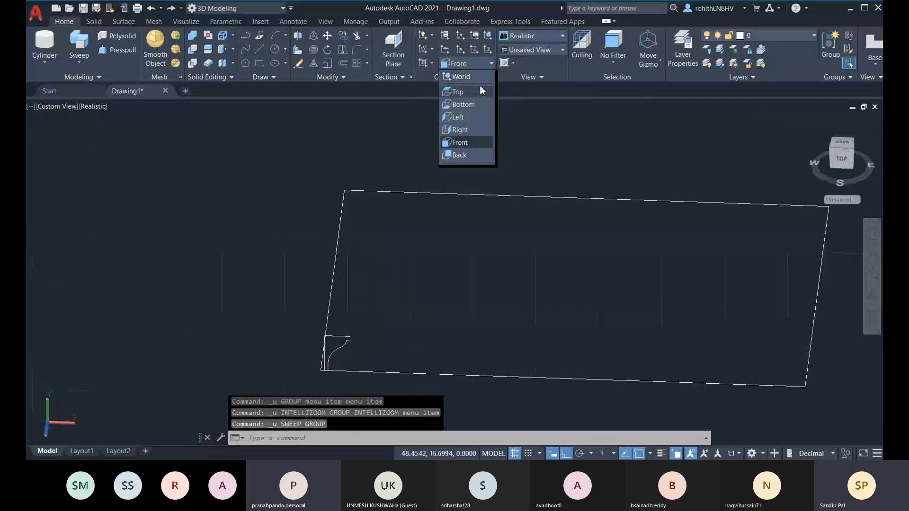
{"action": "left_click", "coordinate": [474, 78]}
{"action": "scroll", "coordinate": [332, 361], "scroll_direction": "up", "scroll_amount": 6}
{"action": "middle_click_drag", "start_coordinate": [342, 342], "coordinate": [348, 303]}
{"action": "middle_click_drag", "start_coordinate": [348, 303], "coordinate": [361, 268], "text": "shift"}
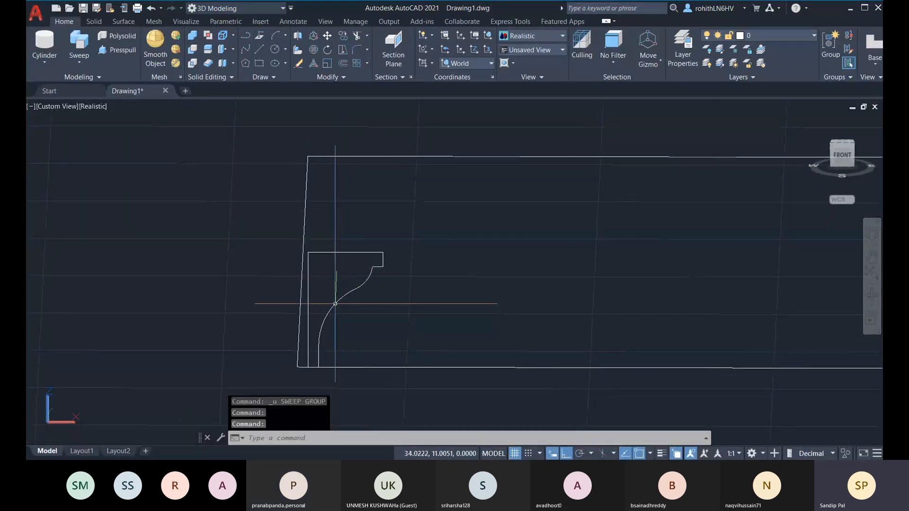
Sweep the moulding profile along the rectangular frame path
{"action": "left_click", "coordinate": [75, 56]}
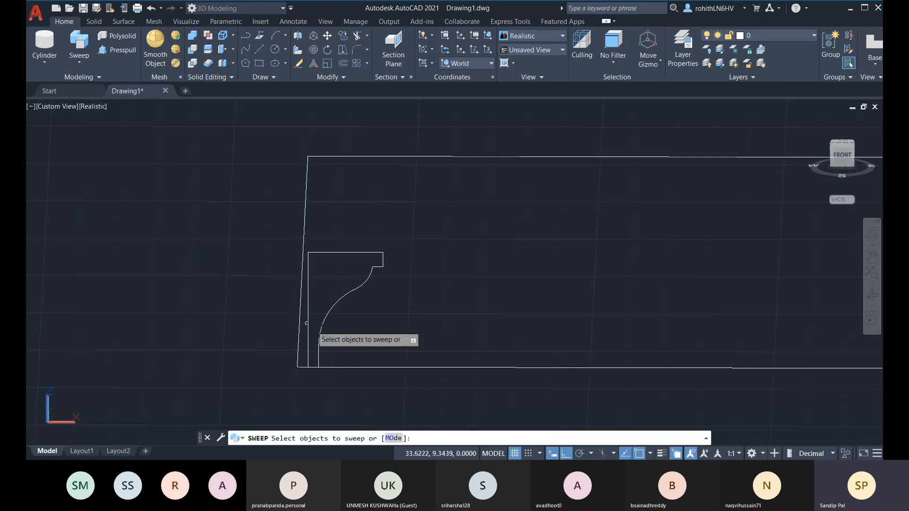
{"action": "left_click", "coordinate": [324, 316]}
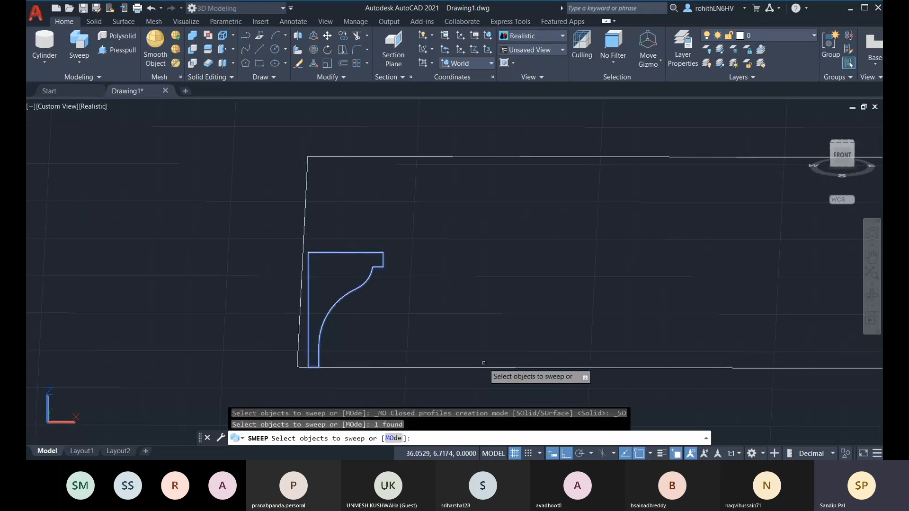
{"action": "key", "text": "Return"}
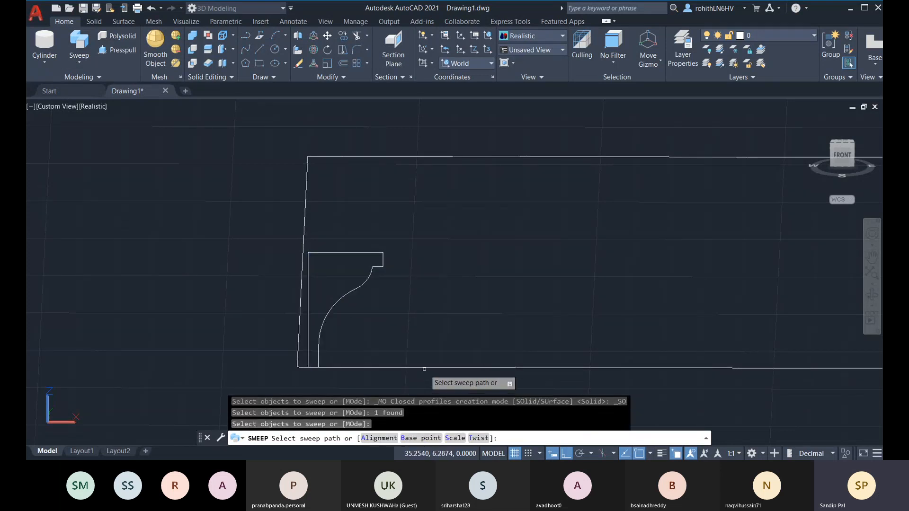
{"action": "left_click", "coordinate": [426, 367]}
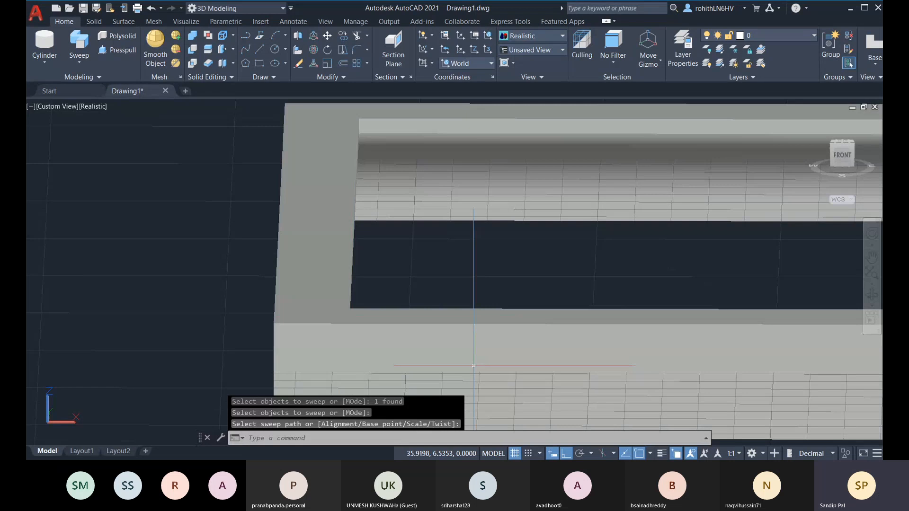
{"action": "scroll", "coordinate": [432, 291], "scroll_direction": "down", "scroll_amount": 5}
{"action": "left_click", "coordinate": [412, 284]}
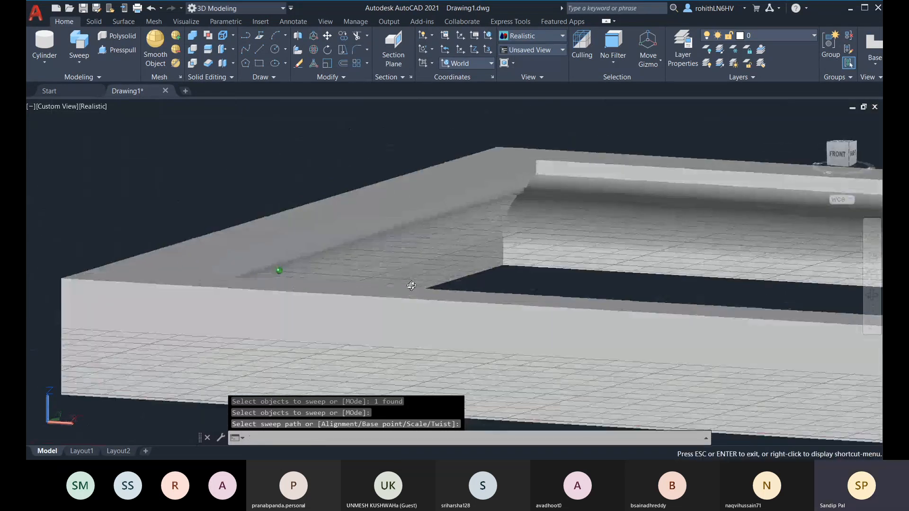
Orbit around the swept frame to inspect it, then undo the views and the sweep
{"action": "scroll", "coordinate": [544, 178], "scroll_direction": "down", "scroll_amount": 3}
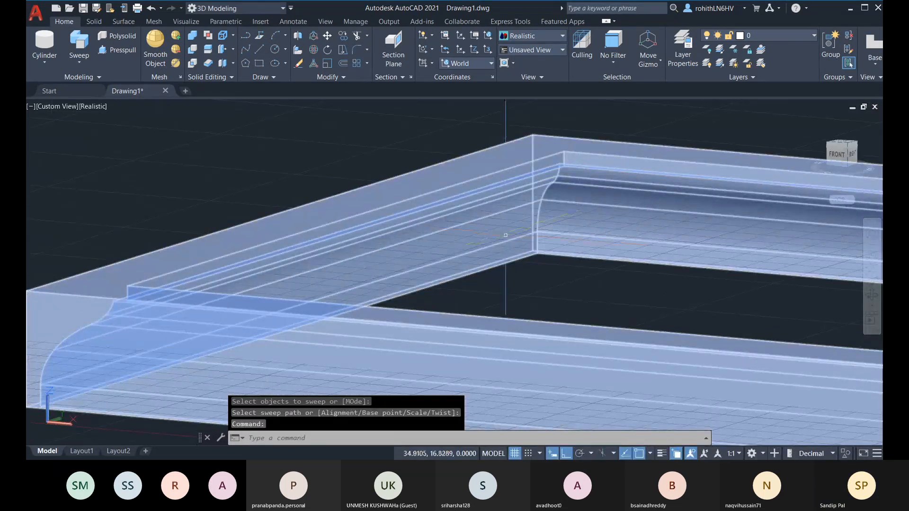
{"action": "mouse_move", "coordinate": [505, 289]}
{"action": "middle_mouse_down", "text": "shift"}
{"action": "mouse_move", "coordinate": [538, 279]}
{"action": "mouse_move", "coordinate": [434, 214]}
{"action": "mouse_move", "coordinate": [432, 195]}
{"action": "mouse_move", "coordinate": [450, 284]}
{"action": "mouse_move", "coordinate": [432, 315]}
{"action": "mouse_move", "coordinate": [441, 313]}
{"action": "middle_mouse_up", "text": "shift"}
{"action": "scroll", "coordinate": [440, 312], "scroll_direction": "down", "scroll_amount": 3}
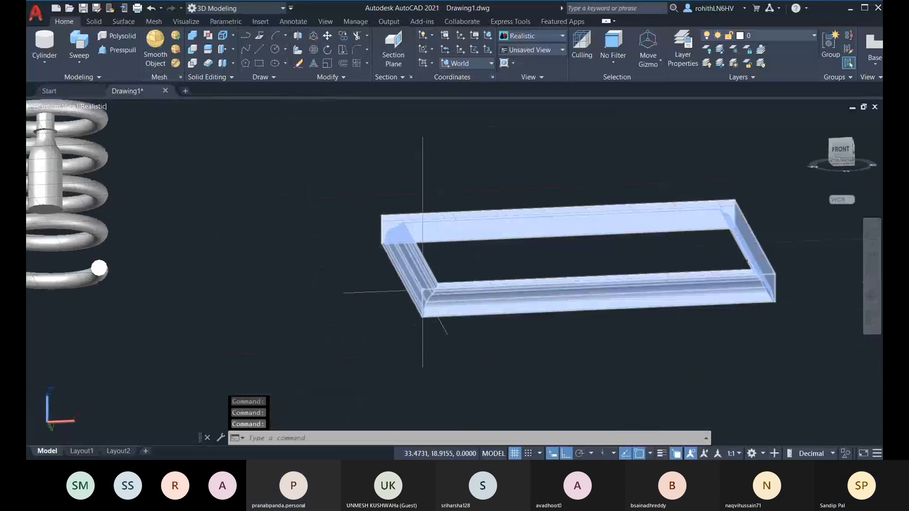
{"action": "scroll", "coordinate": [440, 308], "scroll_direction": "up", "scroll_amount": 3}
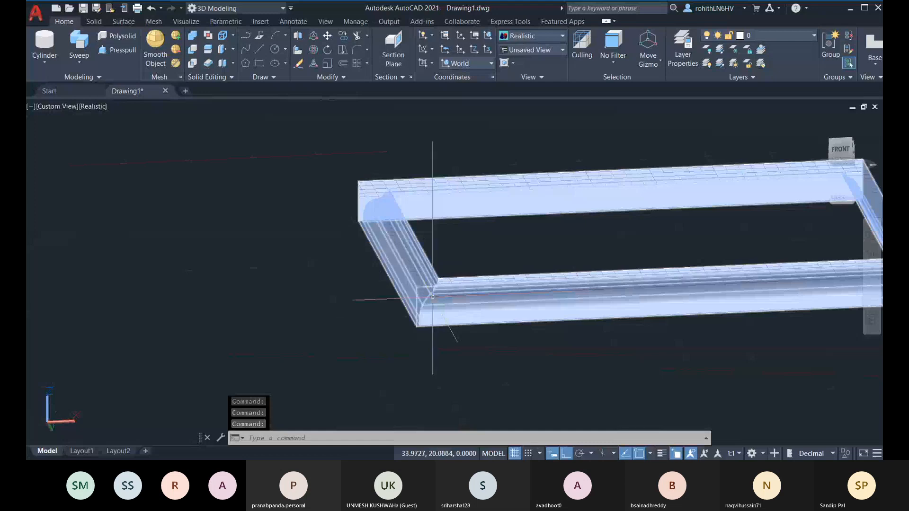
{"action": "scroll", "coordinate": [442, 307], "scroll_direction": "up", "scroll_amount": 2}
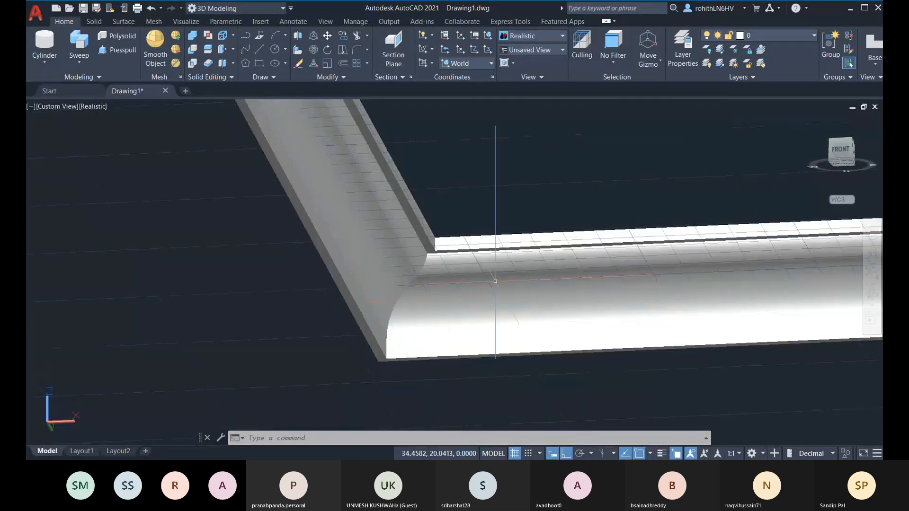
{"action": "middle_click_drag", "start_coordinate": [437, 265], "coordinate": [258, 218], "text": "shift"}
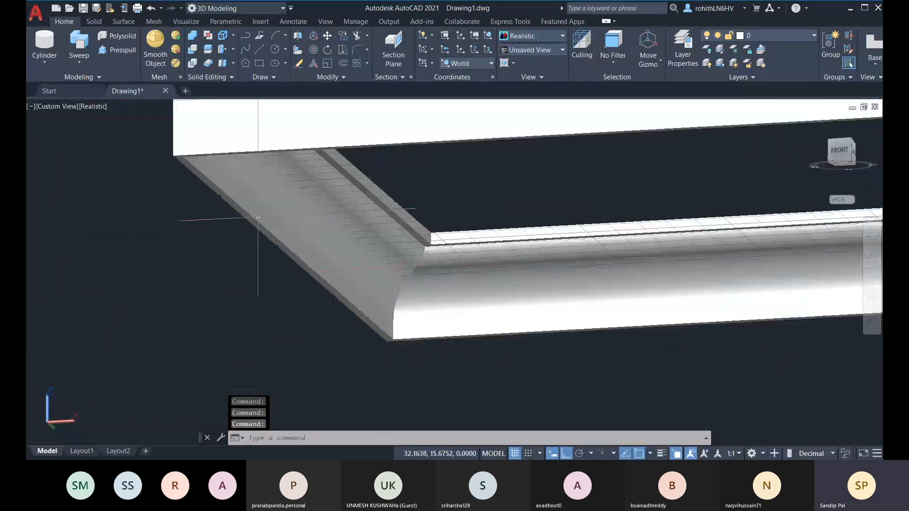
{"action": "middle_click_drag", "start_coordinate": [358, 239], "coordinate": [377, 305], "text": "shift"}
{"action": "key", "text": "ctrl+z"}
{"action": "key", "text": "ctrl+z"}
{"action": "key", "text": "ctrl+z"}
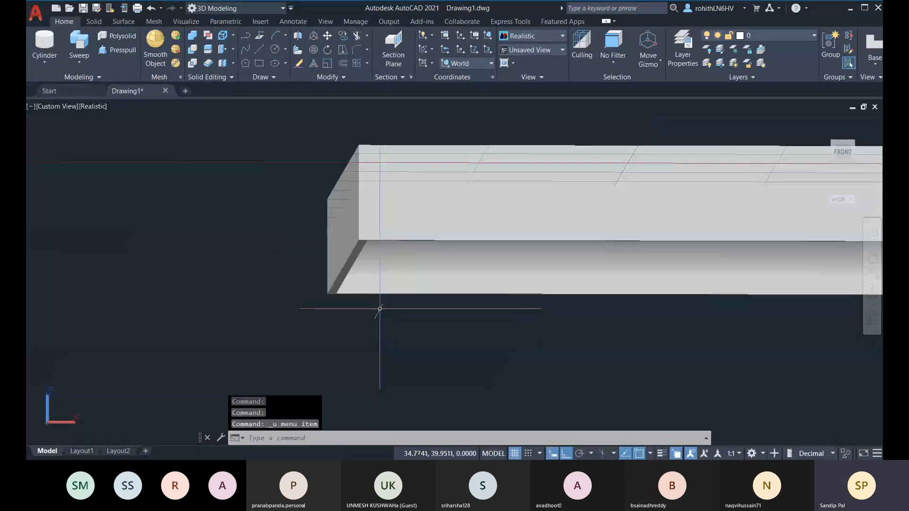
{"action": "key", "text": "ctrl+z"}
{"action": "key", "text": "ctrl+z"}
{"action": "key", "text": "ctrl+z"}
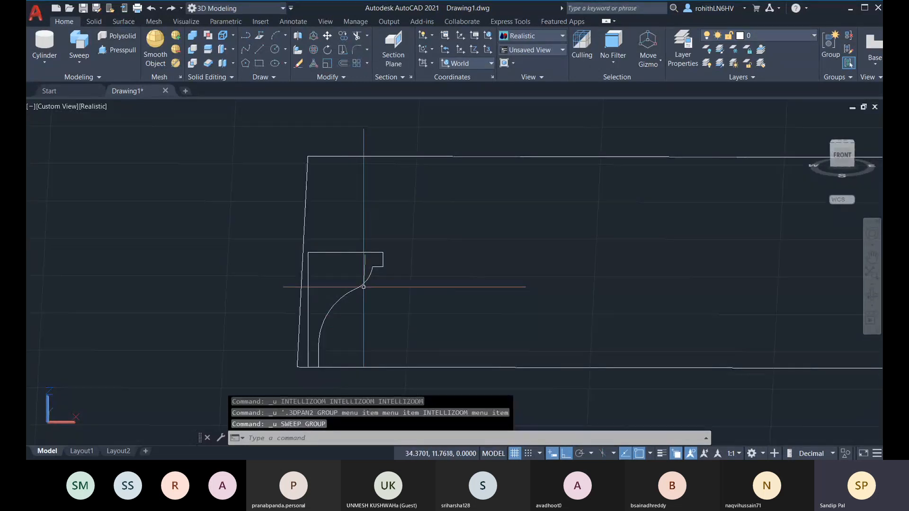
Mirror the moulding profile across its left edge using the grip Mirror mode
{"action": "left_click", "coordinate": [308, 315]}
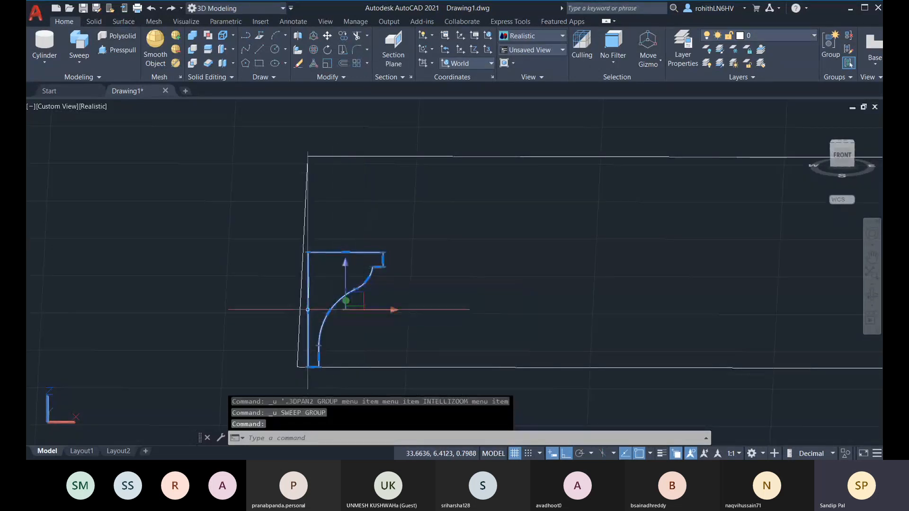
{"action": "mouse_move", "coordinate": [309, 311]}
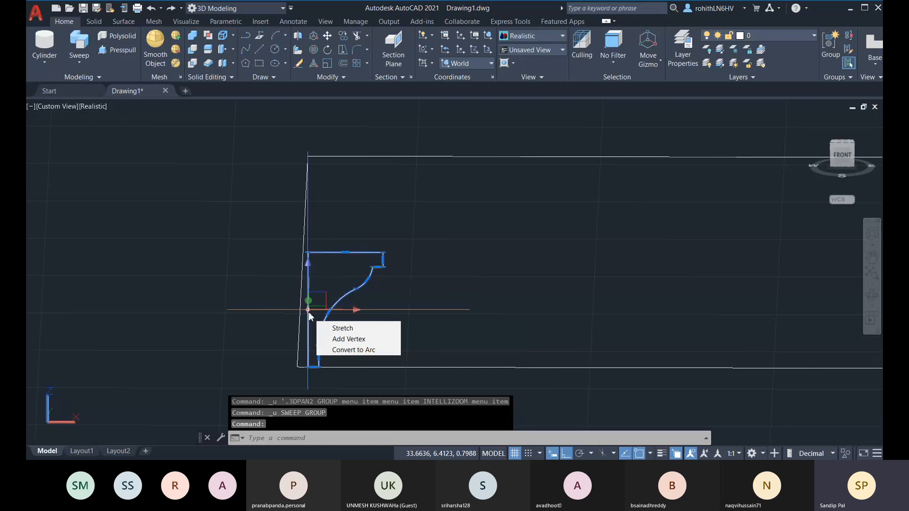
{"action": "left_click", "coordinate": [308, 311]}
{"action": "key", "text": "space"}
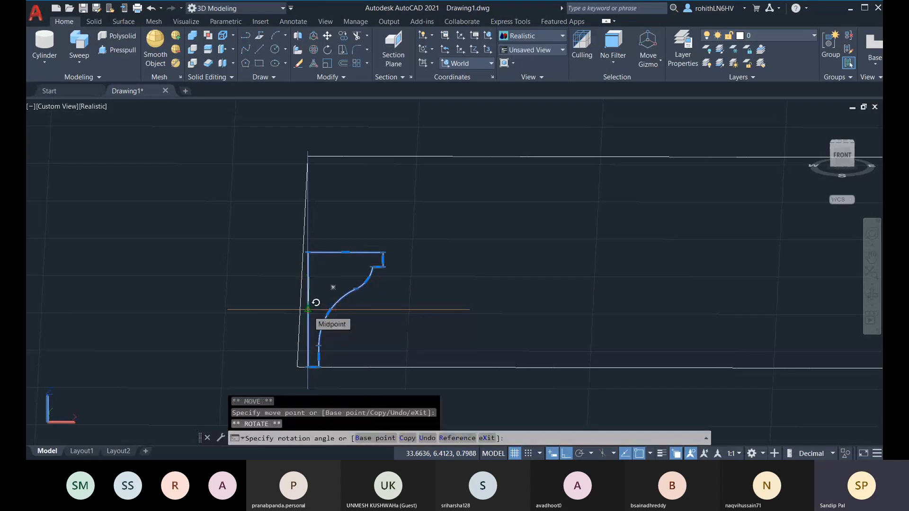
{"action": "key", "text": "space"}
{"action": "key", "text": "space"}
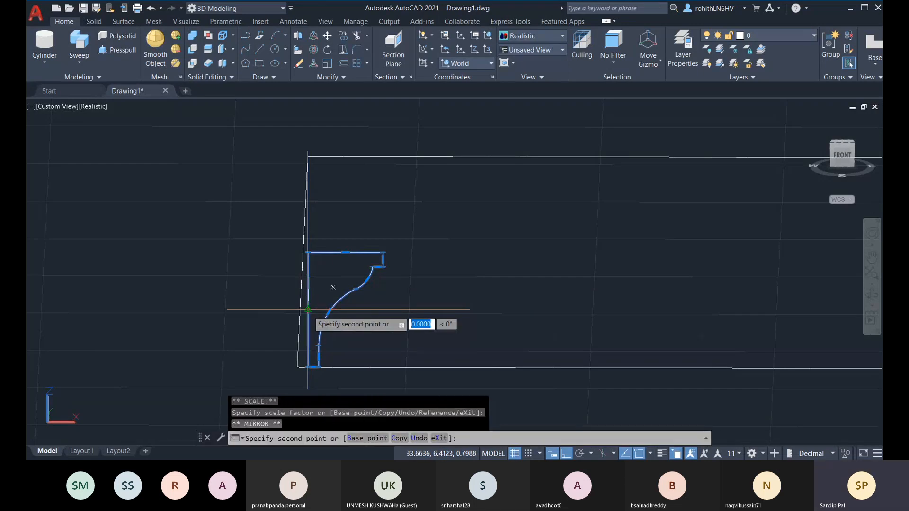
{"action": "left_click", "coordinate": [307, 124]}
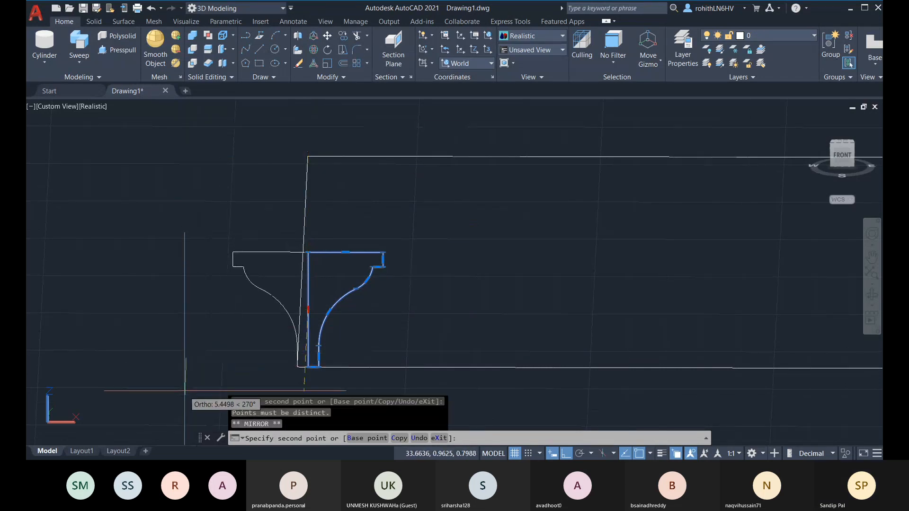
{"action": "left_click", "coordinate": [211, 394]}
Deselect the profile and start a new sweep with the mirrored profile as the shape
{"action": "middle_click_drag", "start_coordinate": [386, 365], "coordinate": [389, 347]}
{"action": "key", "text": "Escape"}
{"action": "key", "text": "Escape"}
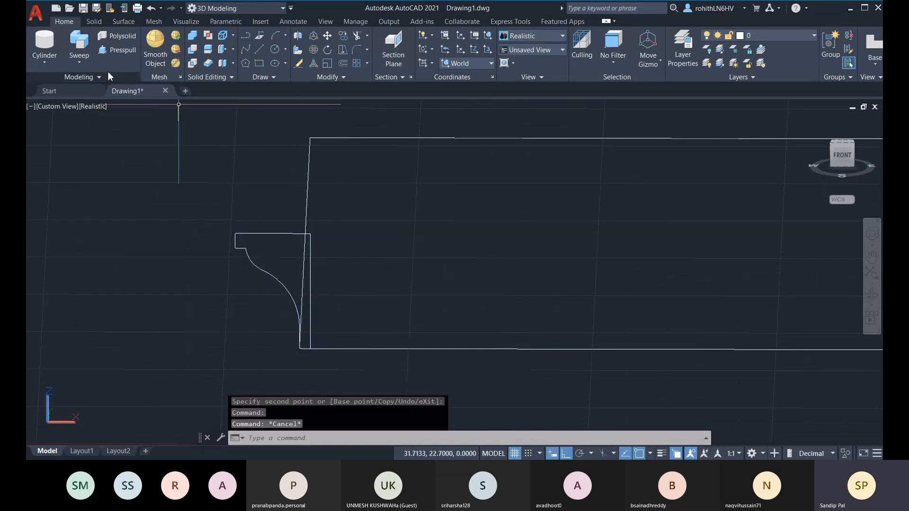
{"action": "left_click", "coordinate": [79, 44]}
{"action": "left_click", "coordinate": [259, 233]}
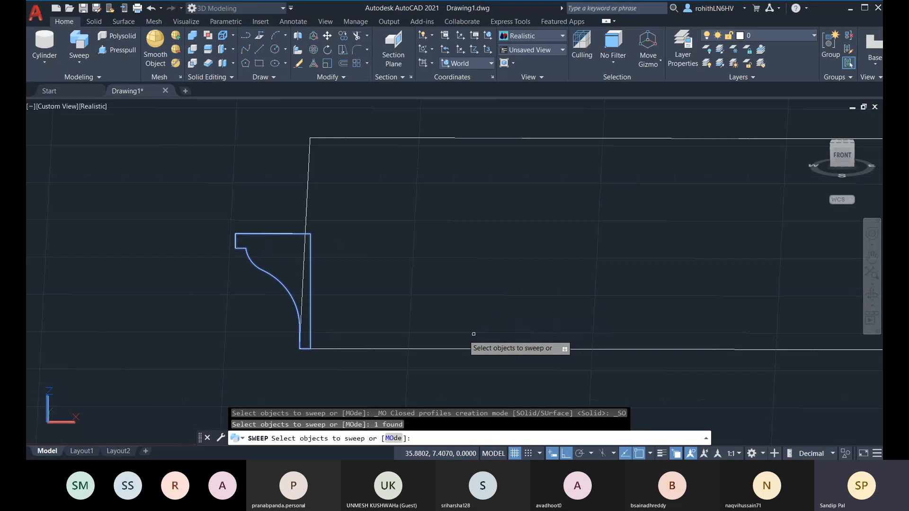
Sweep the mirrored profile along the rectangle path and pan along the resulting moulding
{"action": "key", "text": "Return"}
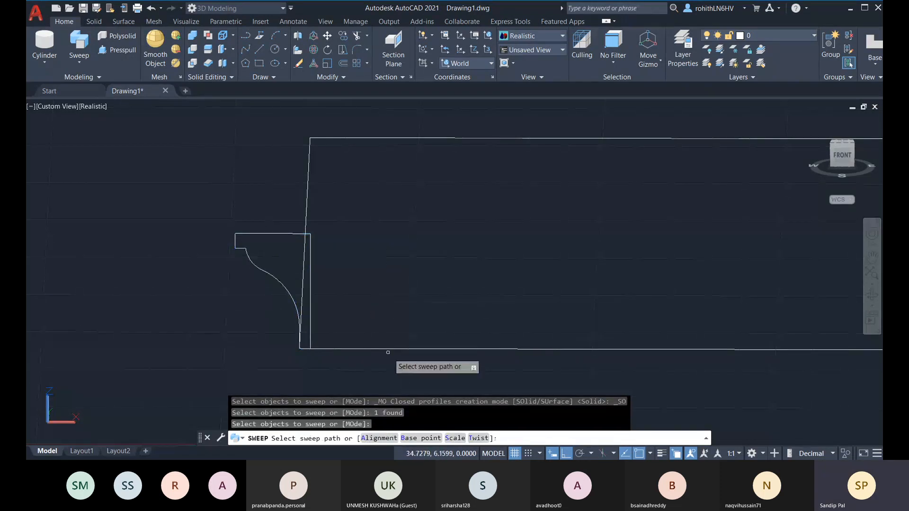
{"action": "left_click", "coordinate": [418, 352]}
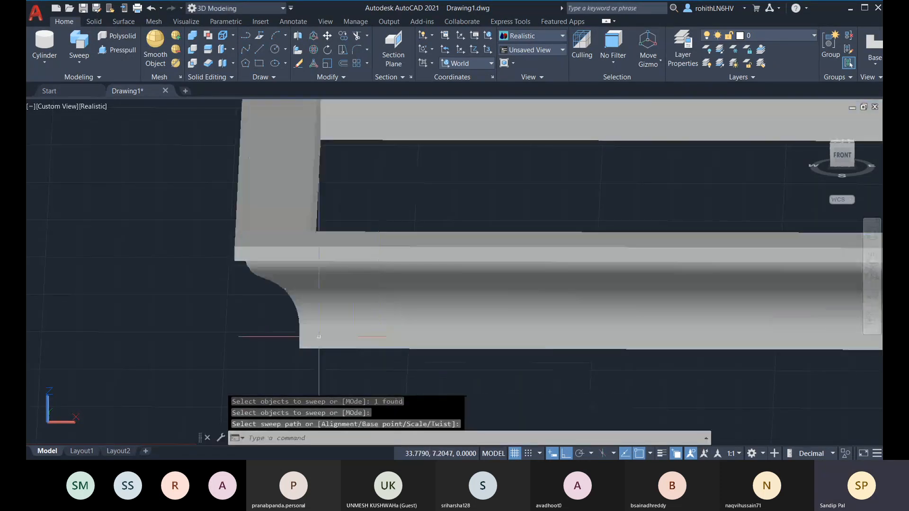
{"action": "scroll", "coordinate": [402, 317], "scroll_direction": "up", "scroll_amount": 5}
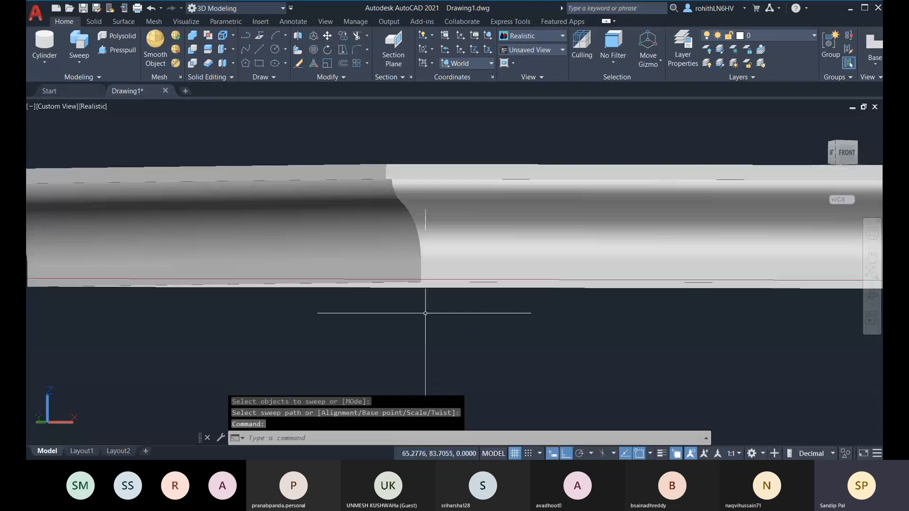
{"action": "mouse_move", "coordinate": [426, 304]}
{"action": "middle_mouse_down"}
{"action": "mouse_move", "coordinate": [402, 301]}
{"action": "mouse_move", "coordinate": [491, 282]}
{"action": "mouse_move", "coordinate": [558, 297]}
{"action": "mouse_move", "coordinate": [583, 317]}
{"action": "mouse_move", "coordinate": [650, 326]}
{"action": "mouse_move", "coordinate": [627, 314]}
{"action": "mouse_move", "coordinate": [475, 293]}
{"action": "mouse_move", "coordinate": [368, 301]}
{"action": "mouse_move", "coordinate": [416, 308]}
{"action": "middle_mouse_up"}
Undo the two view pans and the moulding sweep
{"action": "key", "text": "ctrl+z"}
{"action": "key", "text": "ctrl+z"}
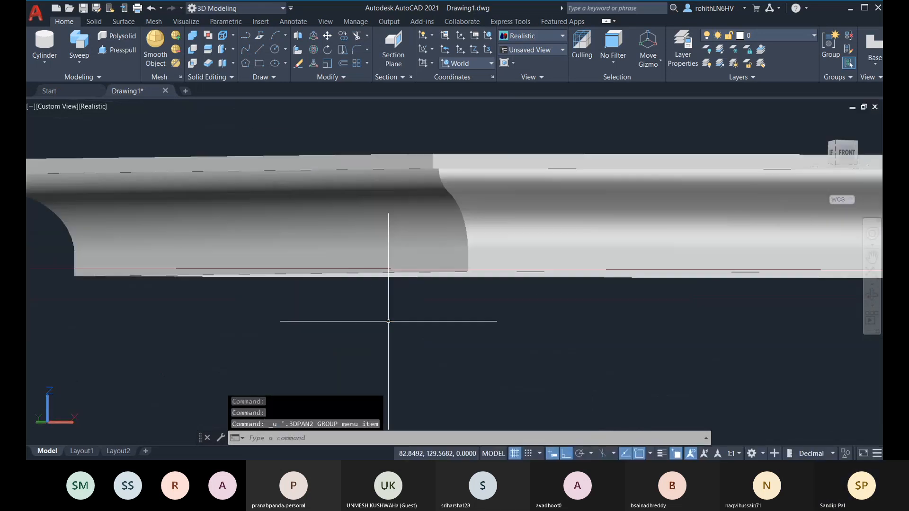
{"action": "key", "text": "ctrl+z"}
{"action": "key", "text": "ctrl+z"}
{"action": "key", "text": "ctrl+z"}
{"action": "key", "text": "ctrl+z"}
{"action": "key", "text": "ctrl+z"}
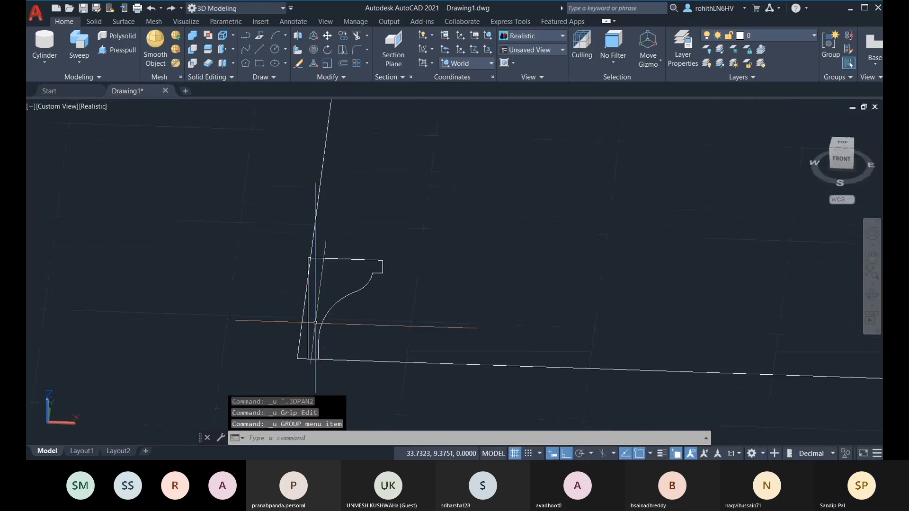
Undo the profile, rectangle path and spring sweep, leaving the helix and circle, then exit pan
{"action": "key", "text": "ctrl+z"}
{"action": "key", "text": "ctrl+z"}
{"action": "key", "text": "ctrl+z"}
{"action": "key", "text": "ctrl+z"}
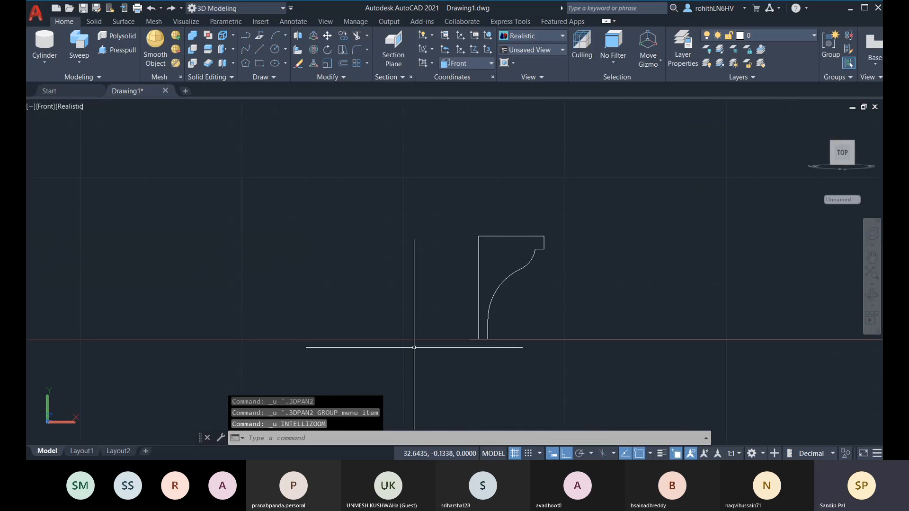
{"action": "key", "text": "ctrl+z"}
{"action": "key", "text": "ctrl+z"}
{"action": "key", "text": "ctrl+z"}
{"action": "key", "text": "ctrl+z"}
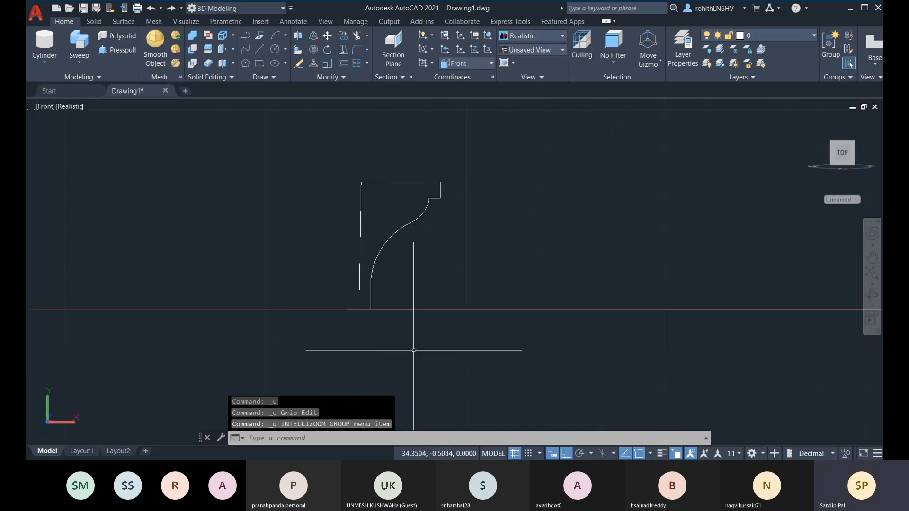
{"action": "key", "text": "ctrl+z"}
{"action": "key", "text": "ctrl+z"}
{"action": "key", "text": "ctrl+z"}
{"action": "key", "text": "ctrl+z"}
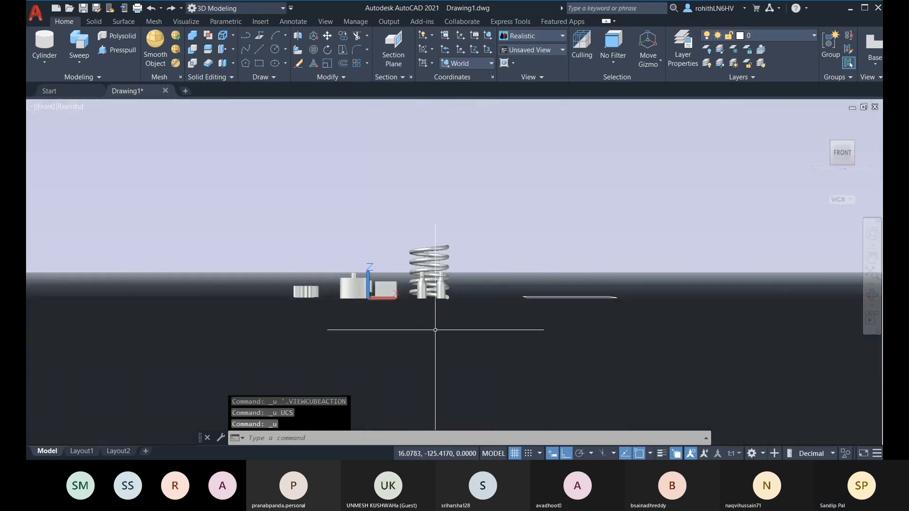
{"action": "key", "text": "ctrl+z"}
{"action": "key", "text": "ctrl+z"}
{"action": "key", "text": "ctrl+z"}
{"action": "key", "text": "ctrl+z"}
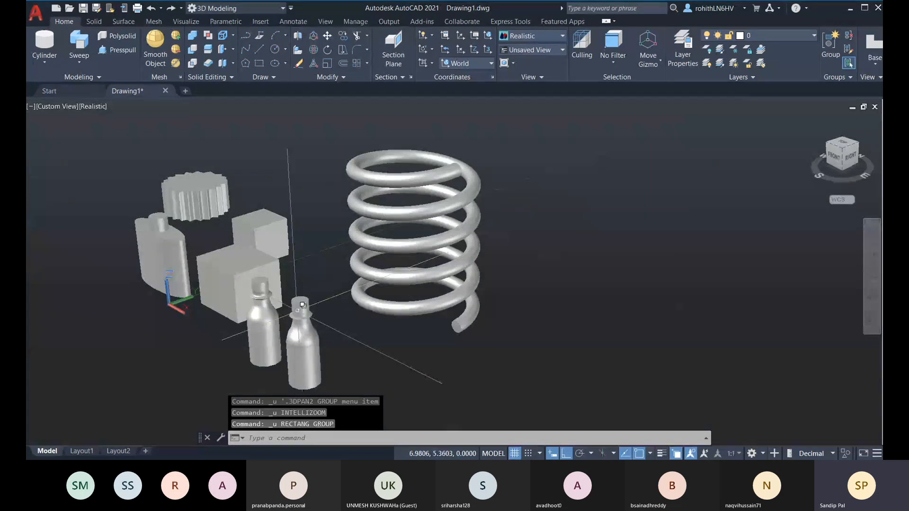
{"action": "key", "text": "Escape"}
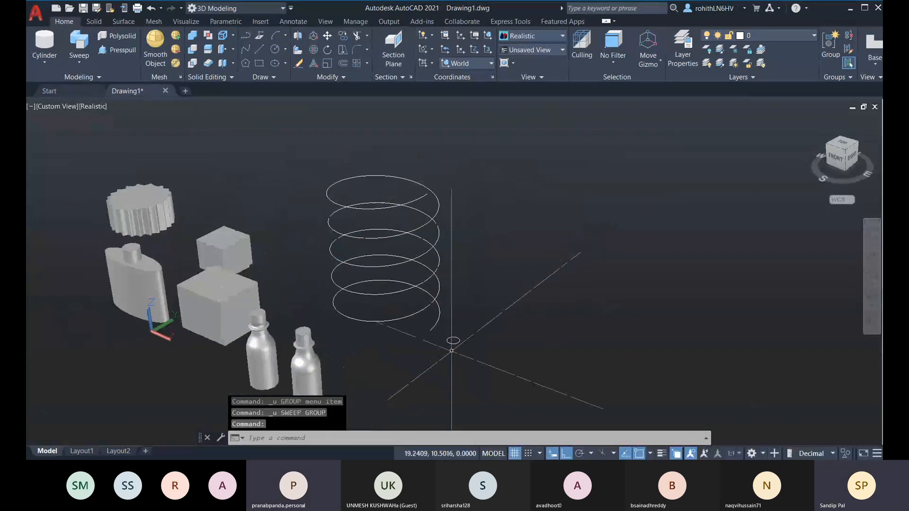
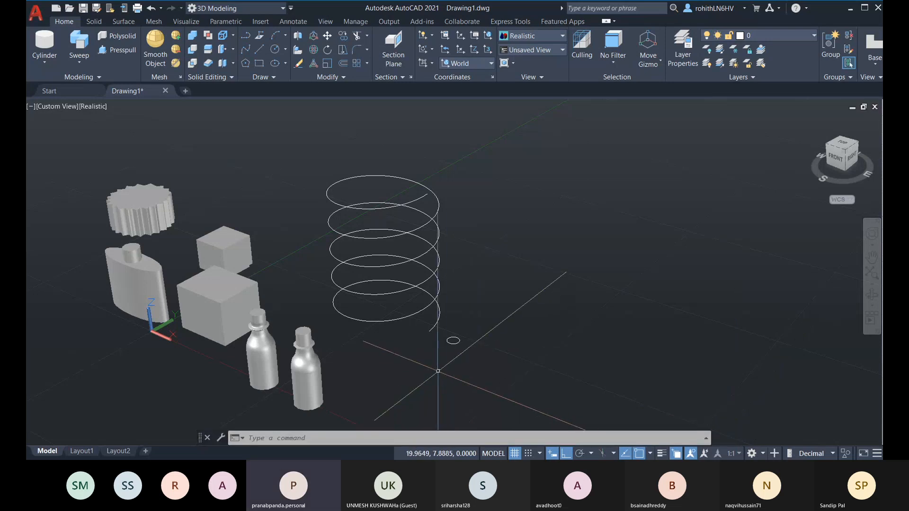
Sweep the small circle along the helix at scale factor 0.75 to form a coil spring
{"action": "left_click", "coordinate": [77, 64]}
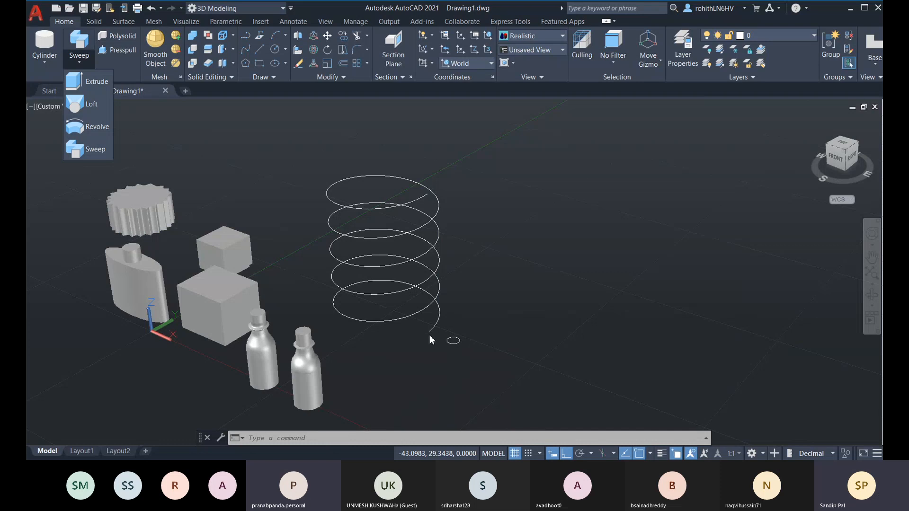
{"action": "left_click", "coordinate": [94, 149]}
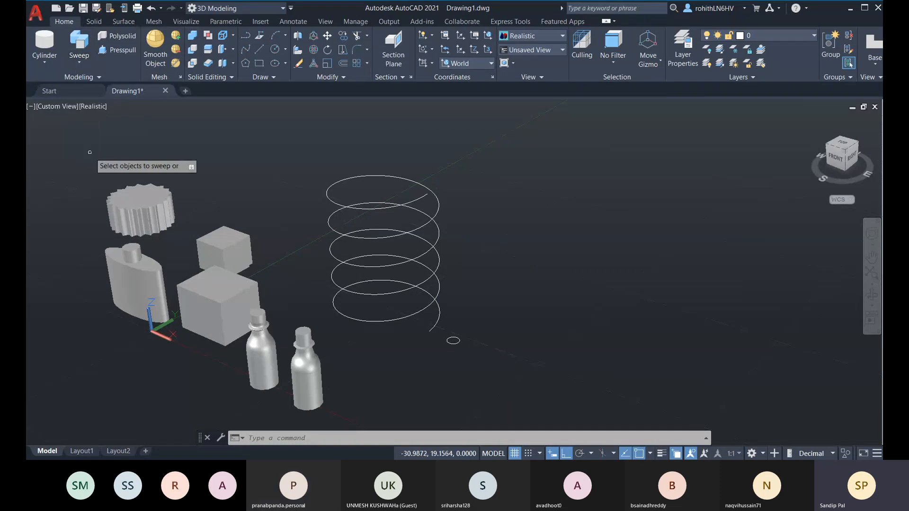
{"action": "left_click", "coordinate": [458, 342]}
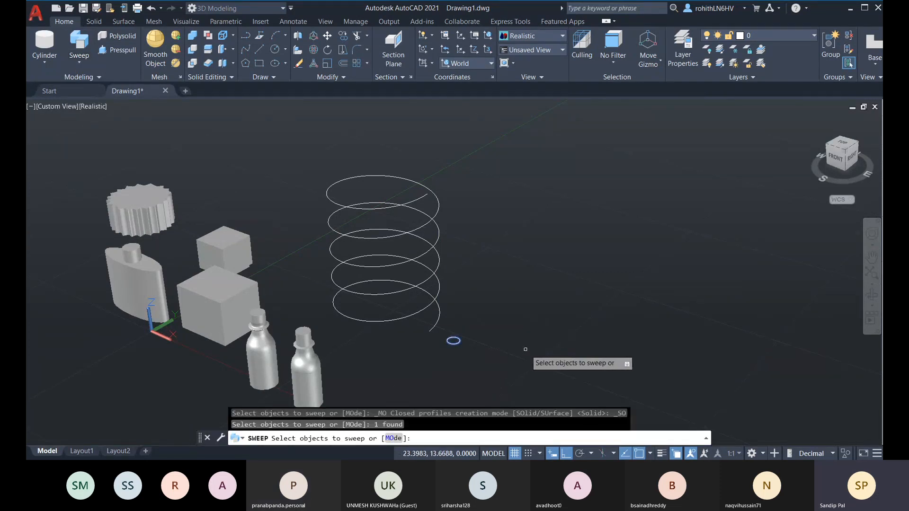
{"action": "key", "text": "Return"}
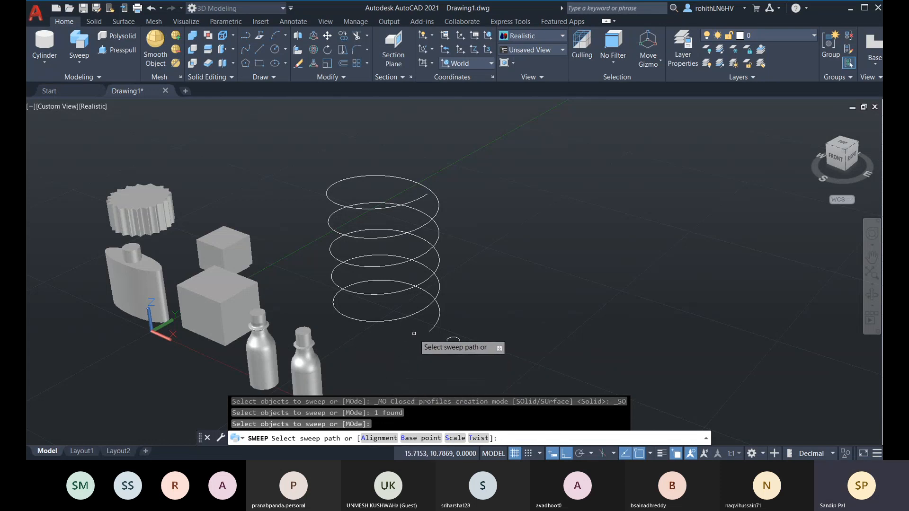
{"action": "left_click", "coordinate": [456, 439]}
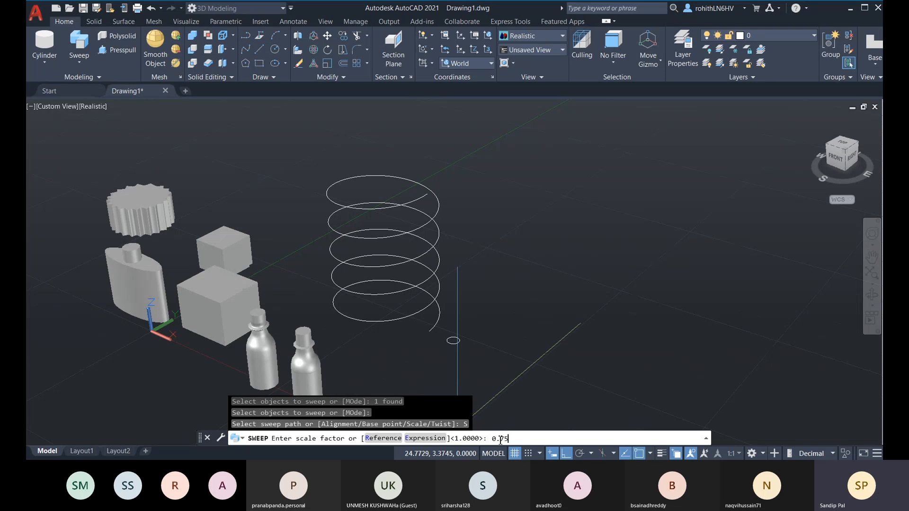
{"action": "key", "text": "Return"}
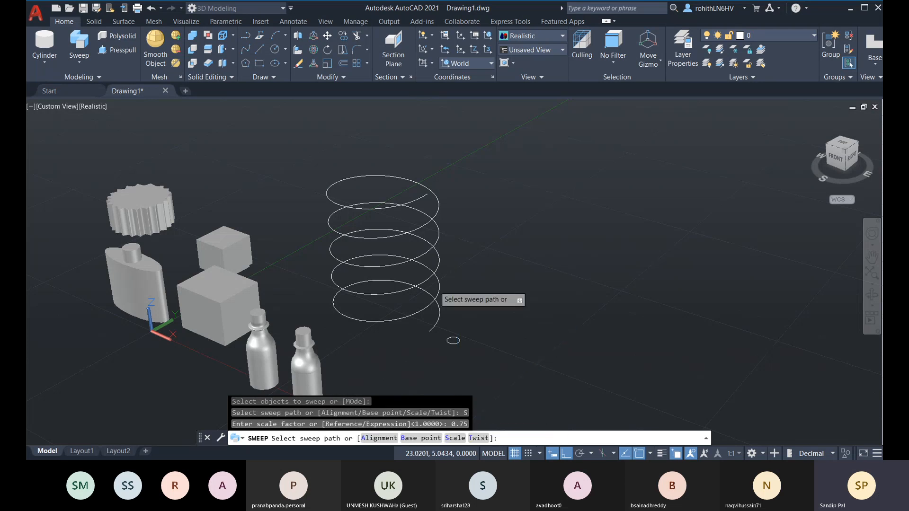
{"action": "left_click", "coordinate": [412, 201]}
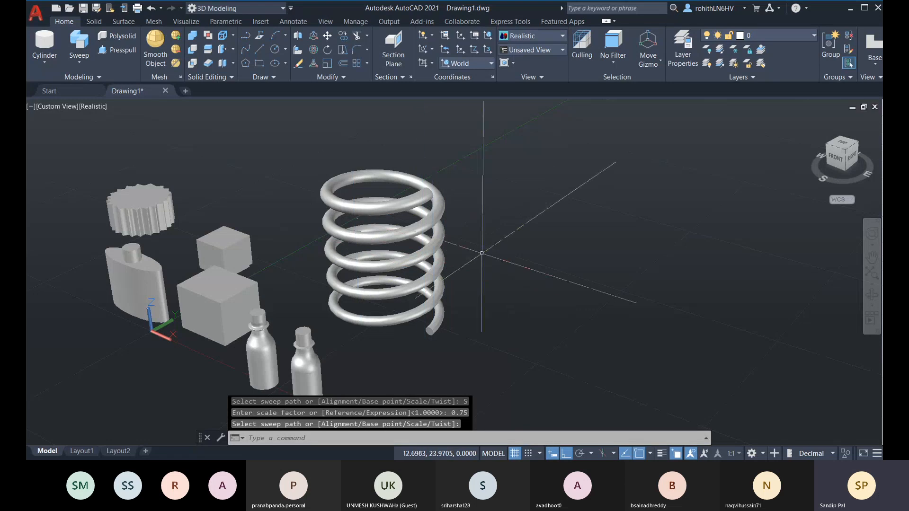
Orbit around the 0.75 spring from several angles, then undo the sweep
{"action": "scroll", "coordinate": [450, 311], "scroll_direction": "up", "scroll_amount": 1}
{"action": "scroll", "coordinate": [429, 224], "scroll_direction": "down", "scroll_amount": 1}
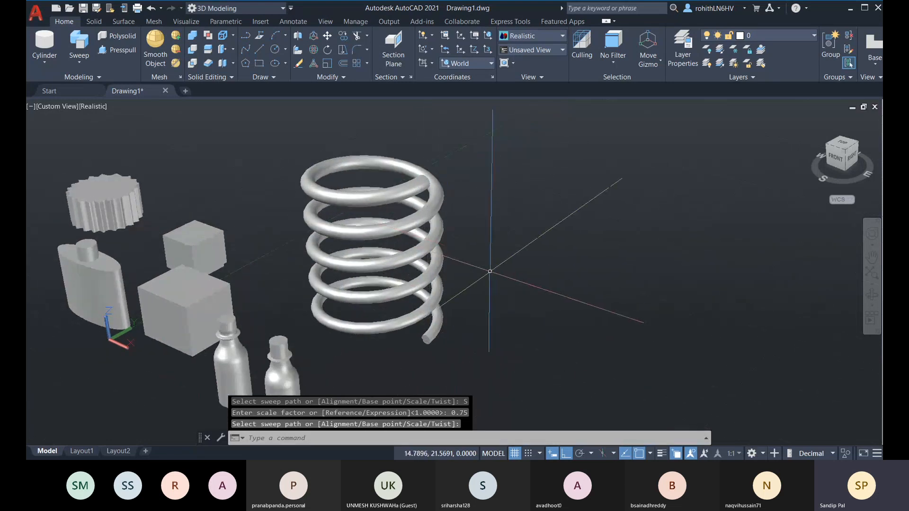
{"action": "middle_click_drag", "start_coordinate": [467, 253], "coordinate": [437, 318], "text": "shift"}
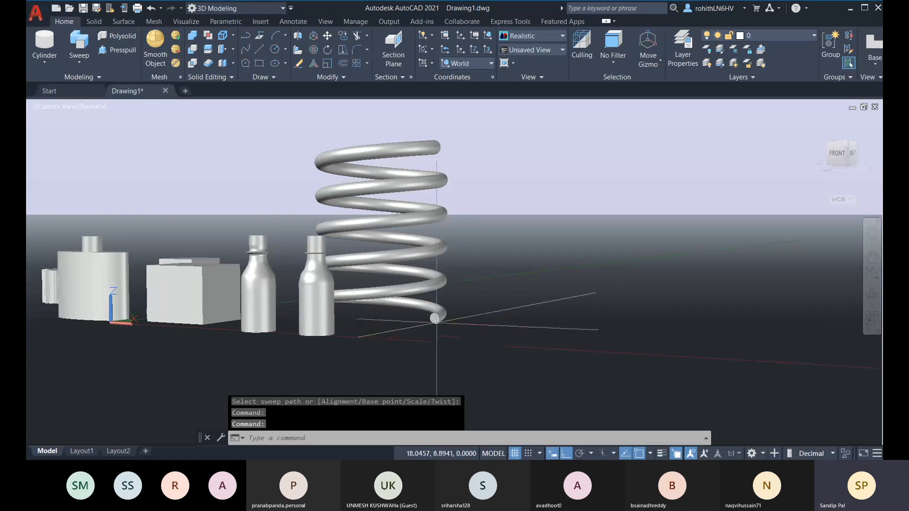
{"action": "scroll", "coordinate": [436, 320], "scroll_direction": "up", "scroll_amount": 2}
{"action": "scroll", "coordinate": [420, 345], "scroll_direction": "up", "scroll_amount": 2}
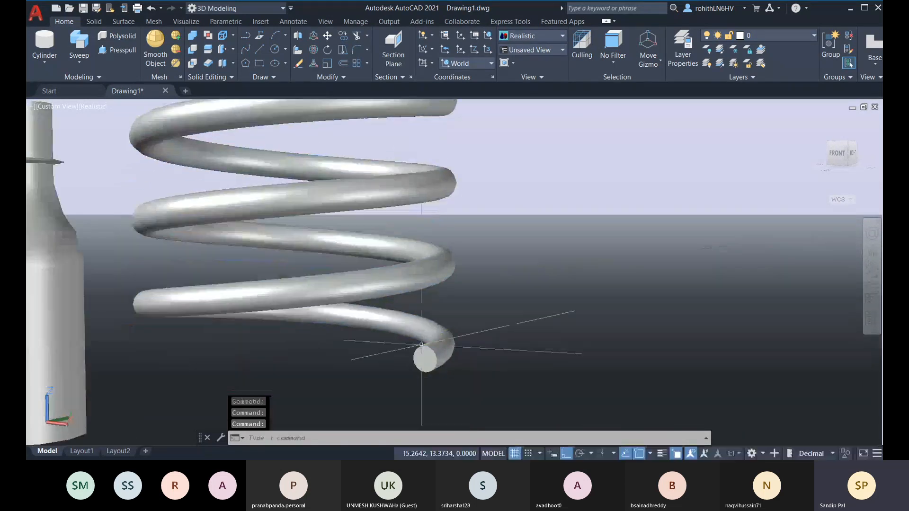
{"action": "scroll", "coordinate": [422, 344], "scroll_direction": "down", "scroll_amount": 2}
{"action": "middle_click_drag", "start_coordinate": [421, 345], "coordinate": [322, 275], "text": "shift"}
{"action": "scroll", "coordinate": [436, 351], "scroll_direction": "down", "scroll_amount": 2}
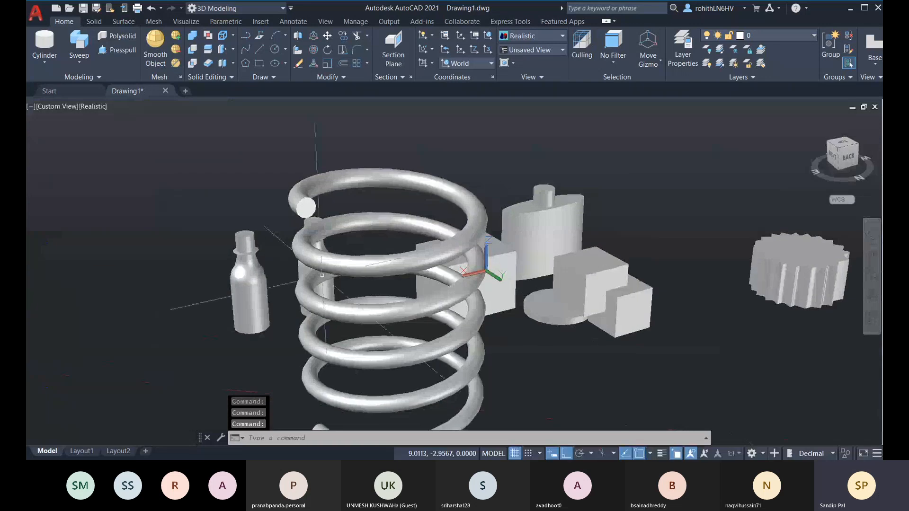
{"action": "scroll", "coordinate": [306, 207], "scroll_direction": "down", "scroll_amount": 3}
{"action": "middle_click_drag", "start_coordinate": [313, 213], "coordinate": [587, 332], "text": "shift"}
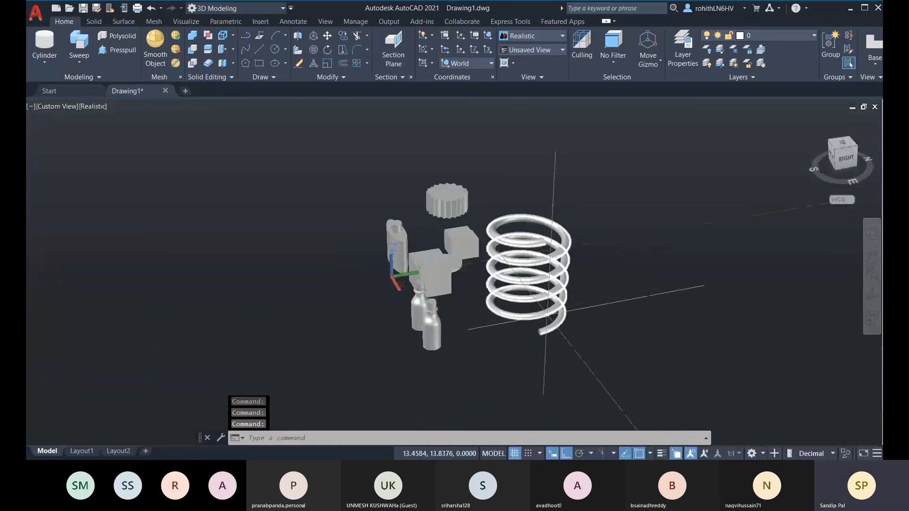
{"action": "key", "text": "ctrl+z"}
{"action": "key", "text": "ctrl+z"}
{"action": "key", "text": "ctrl+z"}
{"action": "key", "text": "ctrl+z"}
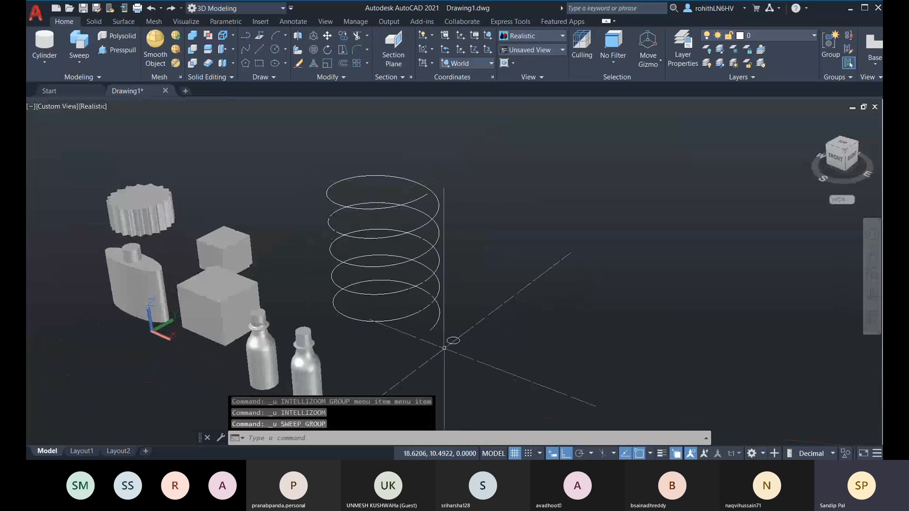
Sweep the small circle along the helix at scale factor 0.3 into a tapering spring
{"action": "left_click", "coordinate": [80, 46]}
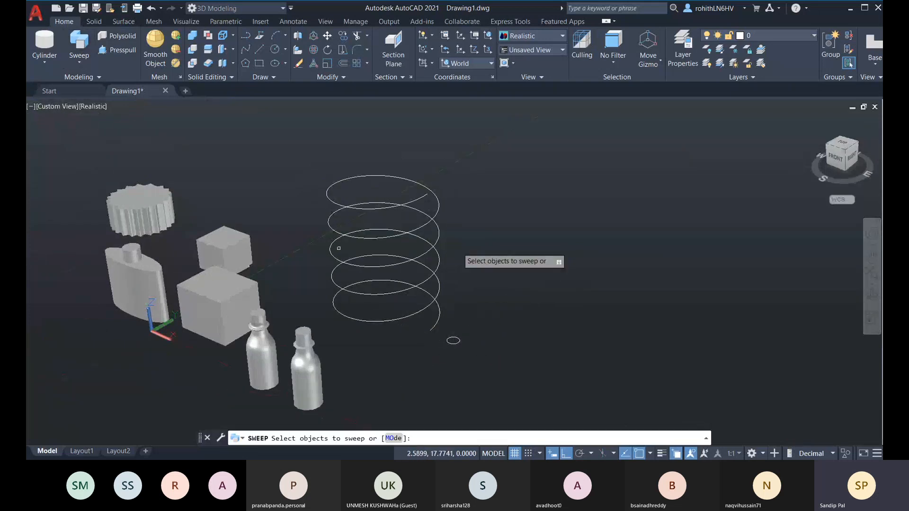
{"action": "left_click", "coordinate": [453, 341]}
{"action": "key", "text": "Return"}
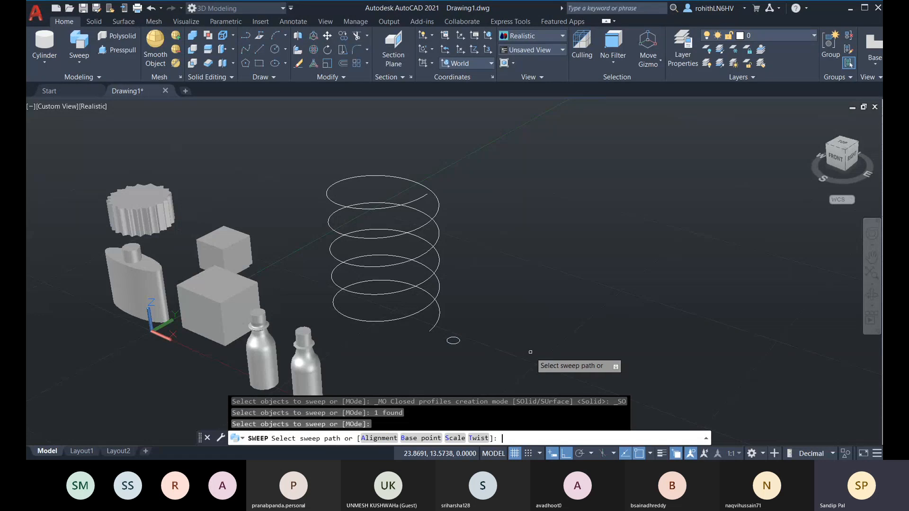
{"action": "left_click", "coordinate": [457, 439]}
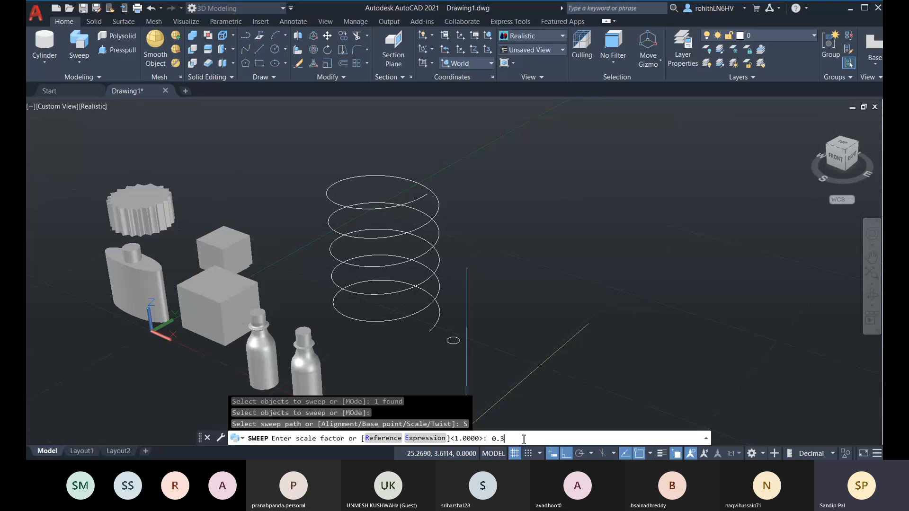
{"action": "key", "text": "Return"}
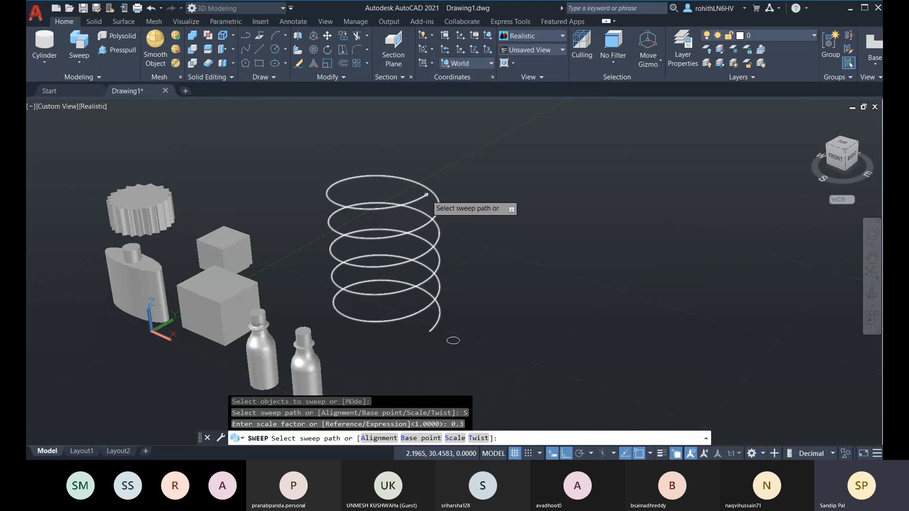
{"action": "left_click", "coordinate": [437, 318]}
{"action": "scroll", "coordinate": [421, 365], "scroll_direction": "up", "scroll_amount": 5}
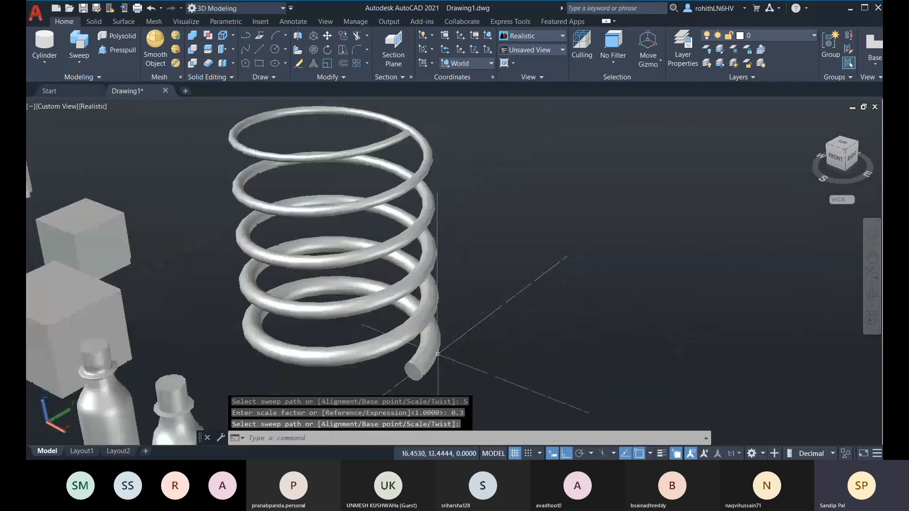
Pan up and down the tapered spring to inspect its bottom and top coils
{"action": "middle_click_drag", "start_coordinate": [421, 365], "coordinate": [442, 409]}
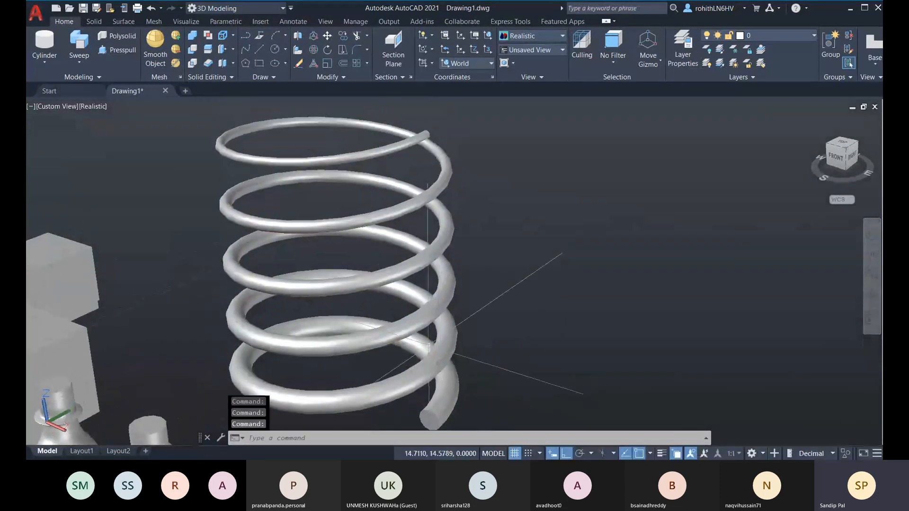
{"action": "scroll", "coordinate": [424, 135], "scroll_direction": "up", "scroll_amount": 2}
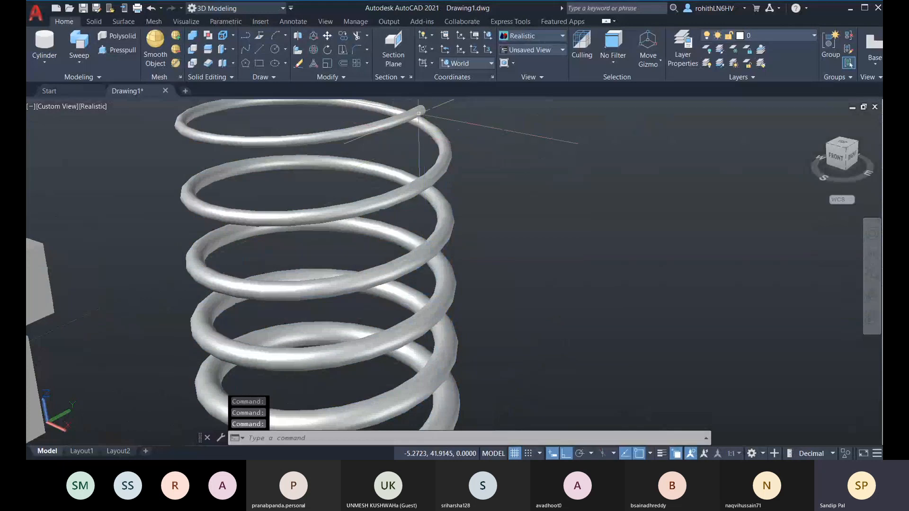
{"action": "middle_click_drag", "start_coordinate": [475, 371], "coordinate": [476, 304]}
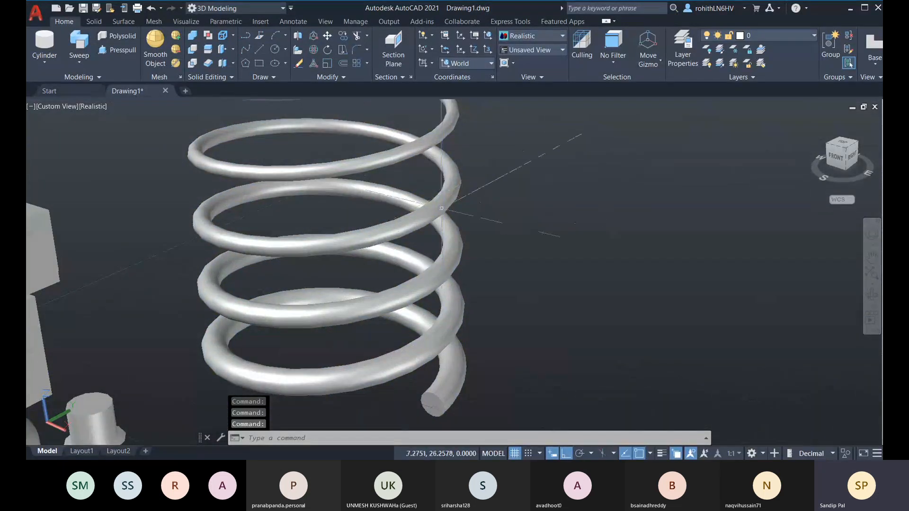
{"action": "middle_click_drag", "start_coordinate": [452, 156], "coordinate": [459, 226]}
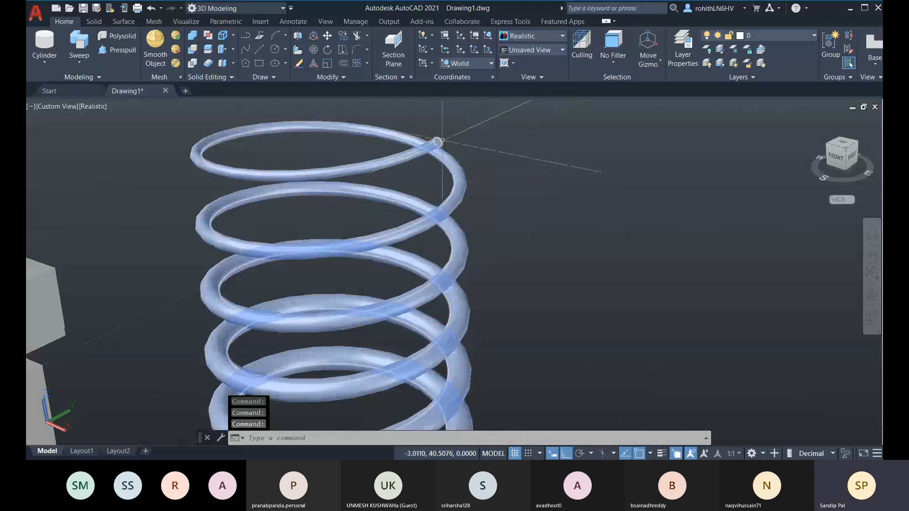
{"action": "middle_click_drag", "start_coordinate": [501, 301], "coordinate": [502, 235]}
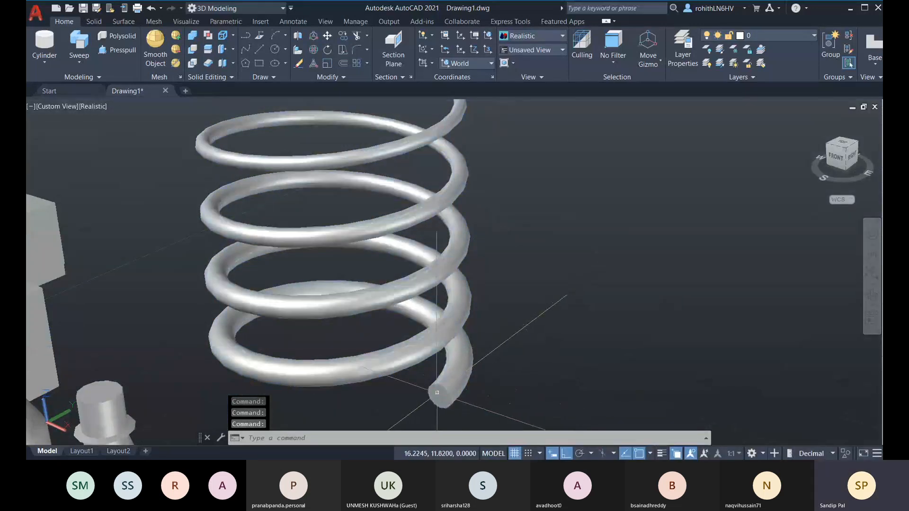
{"action": "middle_click_drag", "start_coordinate": [436, 189], "coordinate": [436, 246]}
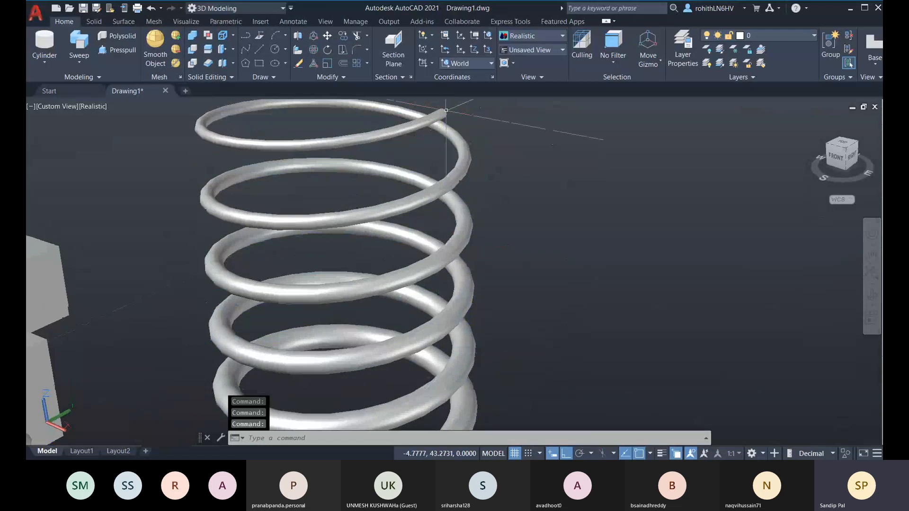
Orbit the scene around the spring to a slightly tilted front-right view
{"action": "middle_click_drag", "start_coordinate": [449, 144], "coordinate": [408, 224], "text": "shift"}
{"action": "scroll", "coordinate": [394, 305], "scroll_direction": "down", "scroll_amount": 5}
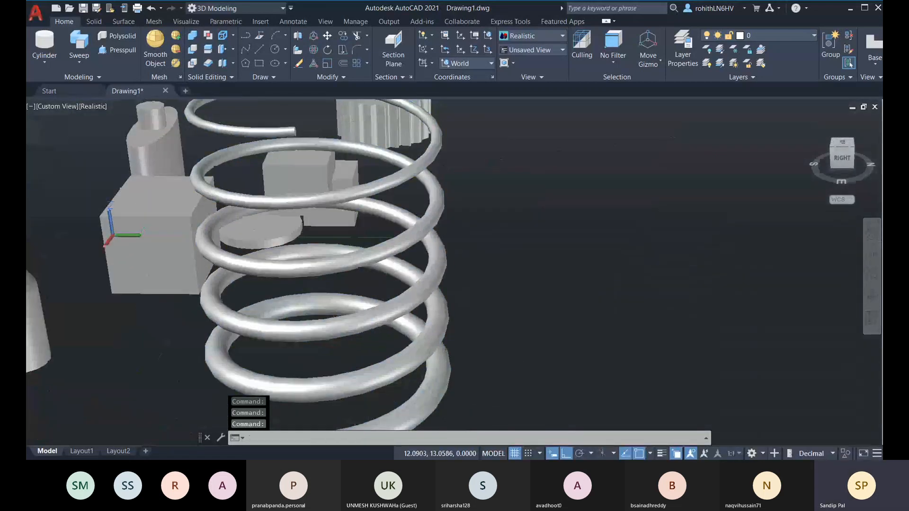
{"action": "scroll", "coordinate": [396, 364], "scroll_direction": "down", "scroll_amount": 3}
{"action": "middle_click_drag", "start_coordinate": [426, 334], "coordinate": [538, 284], "text": "shift"}
{"action": "scroll", "coordinate": [542, 279], "scroll_direction": "up", "scroll_amount": 3}
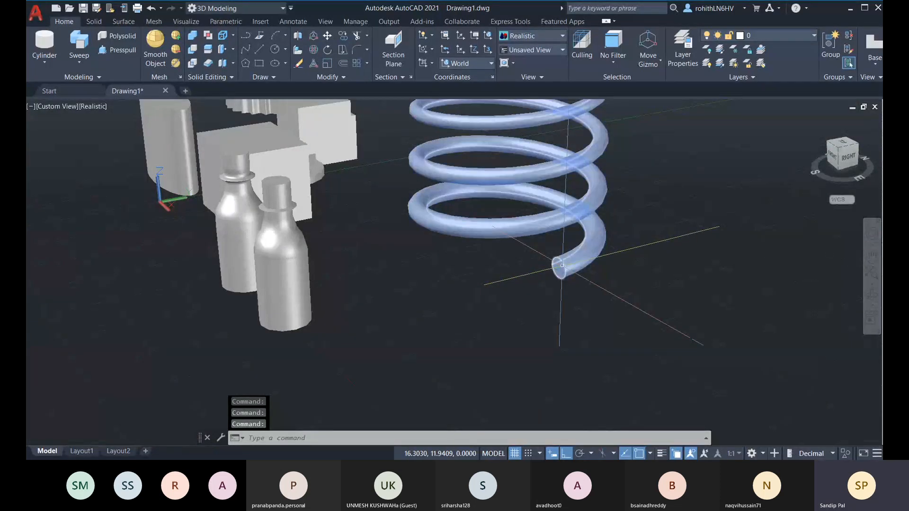
{"action": "middle_click_drag", "start_coordinate": [551, 298], "coordinate": [504, 395]}
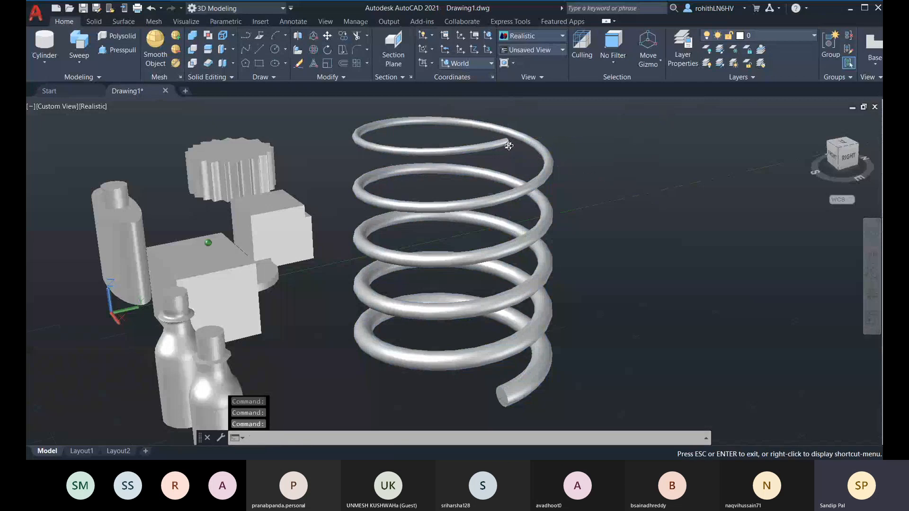
{"action": "middle_click_drag", "start_coordinate": [511, 142], "coordinate": [472, 152], "text": "shift"}
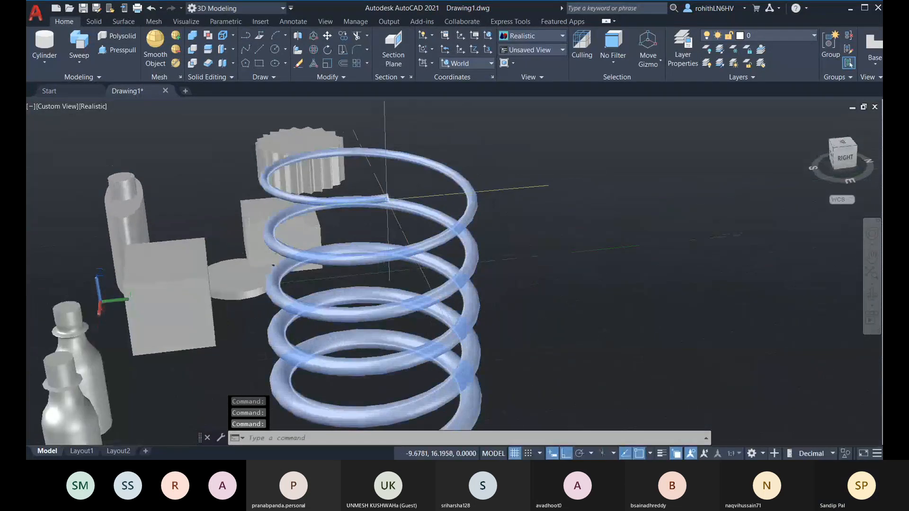
{"action": "middle_click_drag", "start_coordinate": [386, 197], "coordinate": [374, 189], "text": "shift"}
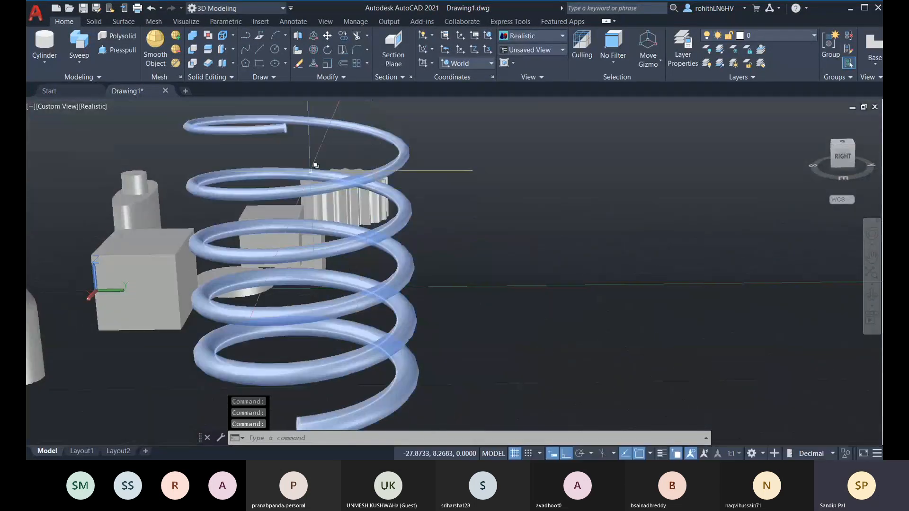
{"action": "middle_click_drag", "start_coordinate": [314, 162], "coordinate": [359, 154], "text": "shift"}
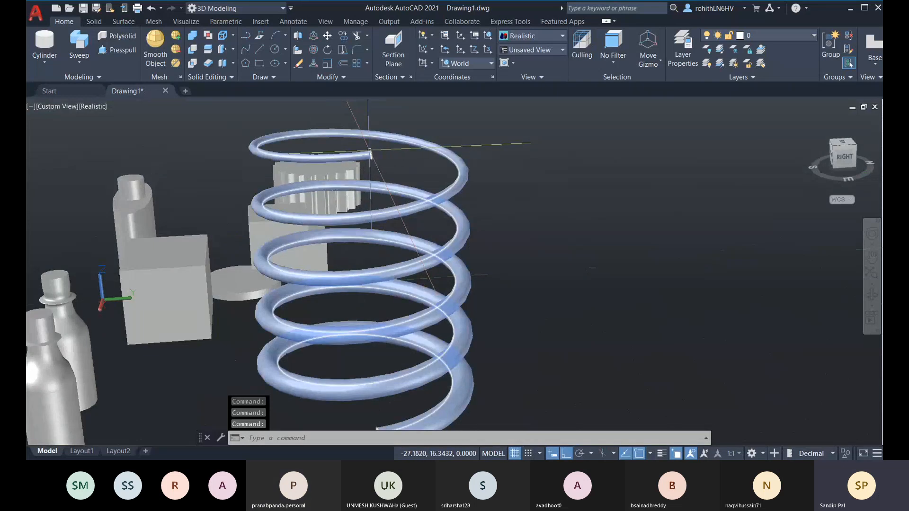
{"action": "scroll", "coordinate": [434, 341], "scroll_direction": "down", "scroll_amount": 5}
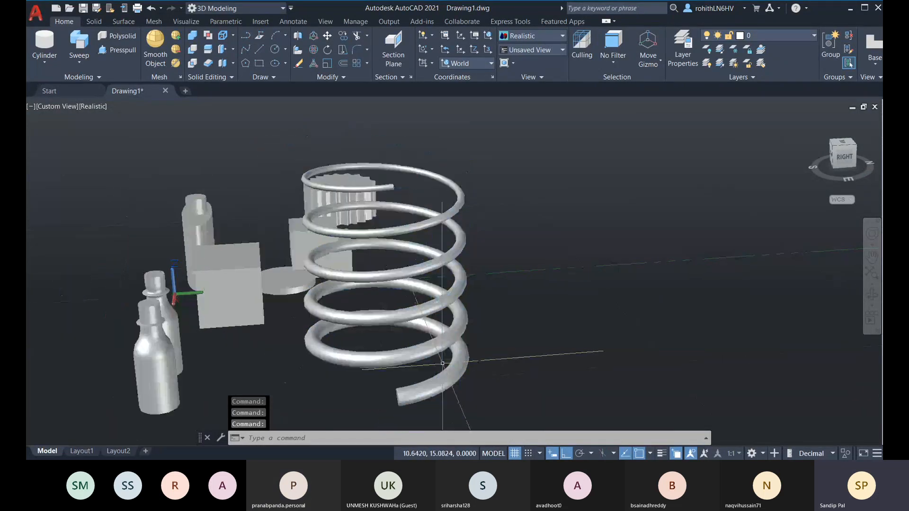
{"action": "middle_click_drag", "start_coordinate": [434, 341], "coordinate": [505, 399], "text": "shift"}
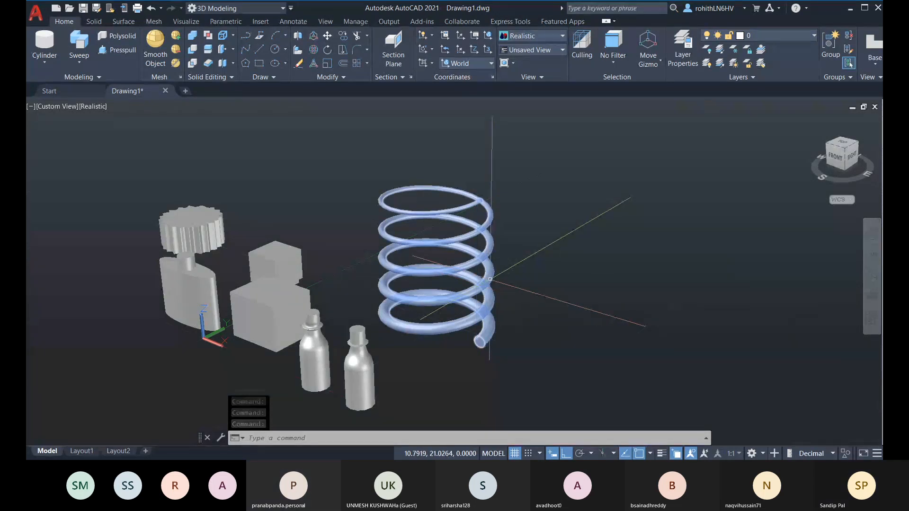
{"action": "mouse_move", "coordinate": [447, 343]}
{"action": "middle_mouse_down"}
{"action": "mouse_move", "coordinate": [451, 326]}
{"action": "mouse_move", "coordinate": [437, 347]}
{"action": "middle_mouse_up"}
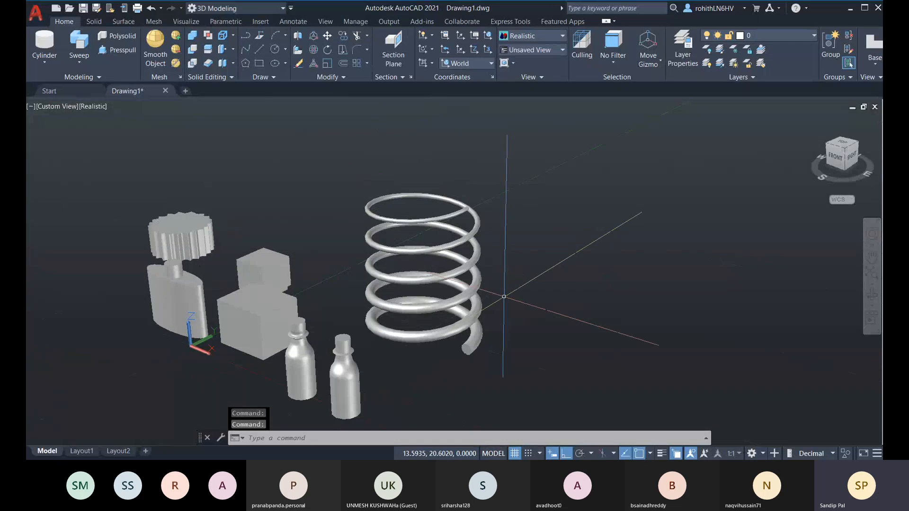
{"action": "middle_click_drag", "start_coordinate": [502, 294], "coordinate": [421, 301], "text": "shift"}
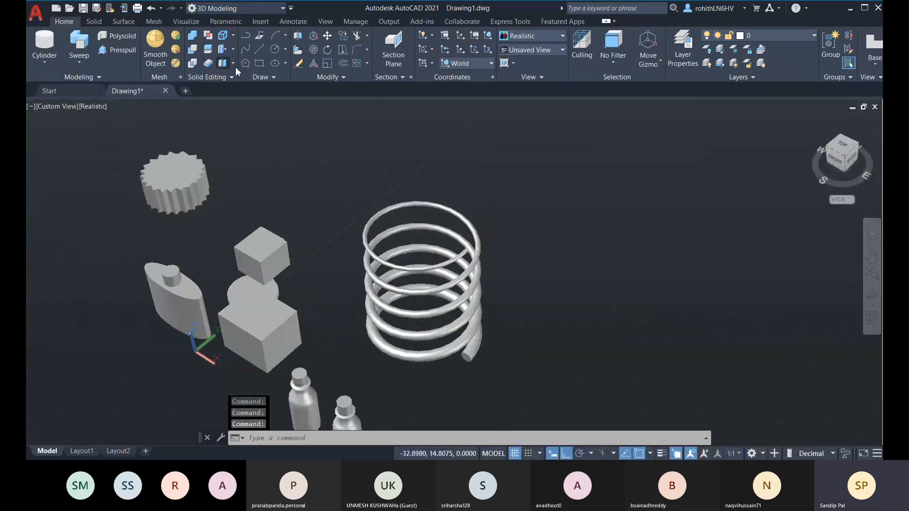
Begin a cylinder and look down on the spring, then cancel the cylinder
{"action": "left_click", "coordinate": [42, 67]}
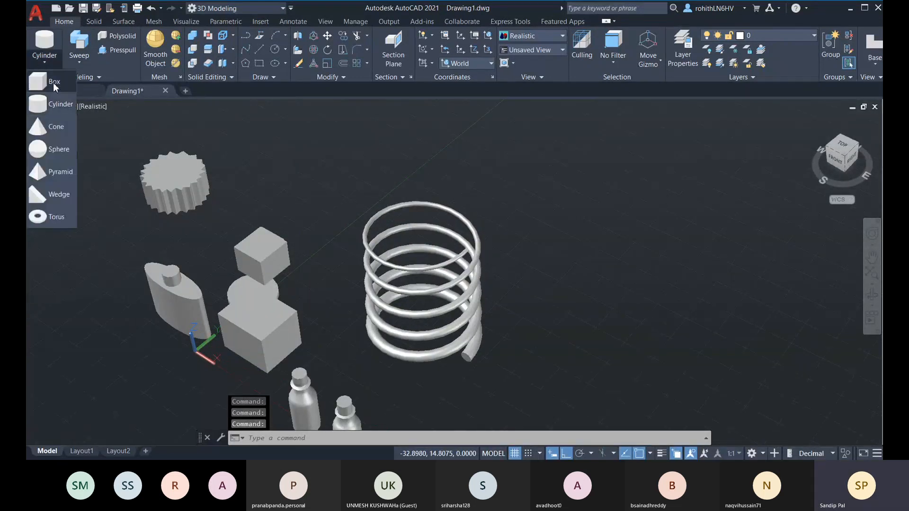
{"action": "left_click", "coordinate": [49, 110]}
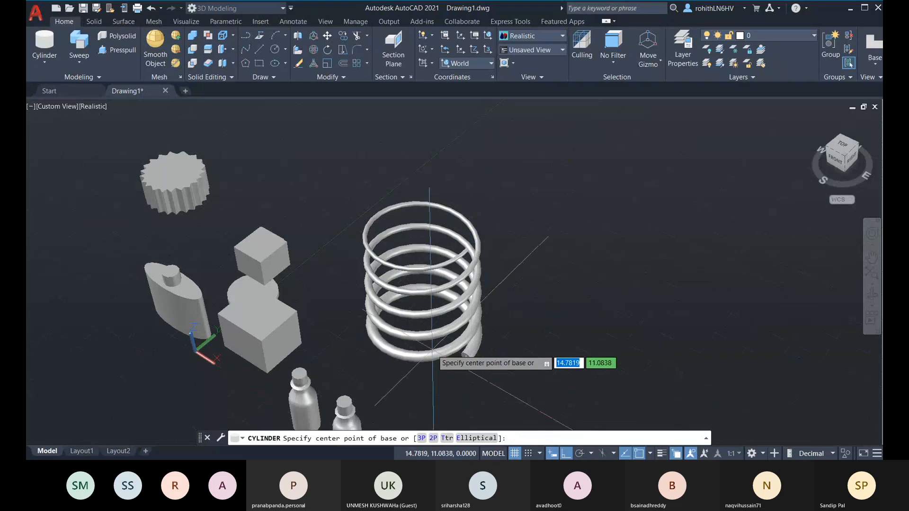
{"action": "middle_click_drag", "start_coordinate": [432, 350], "coordinate": [428, 318], "text": "shift"}
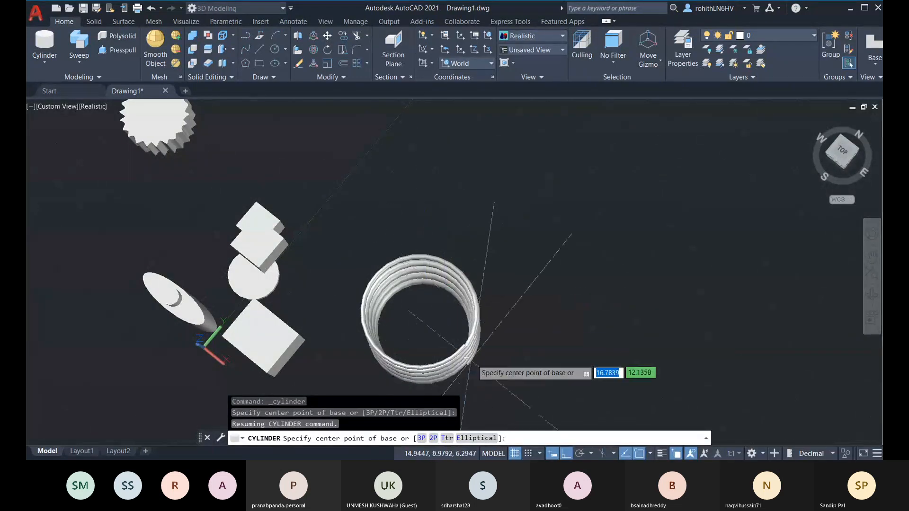
{"action": "key", "text": "Escape"}
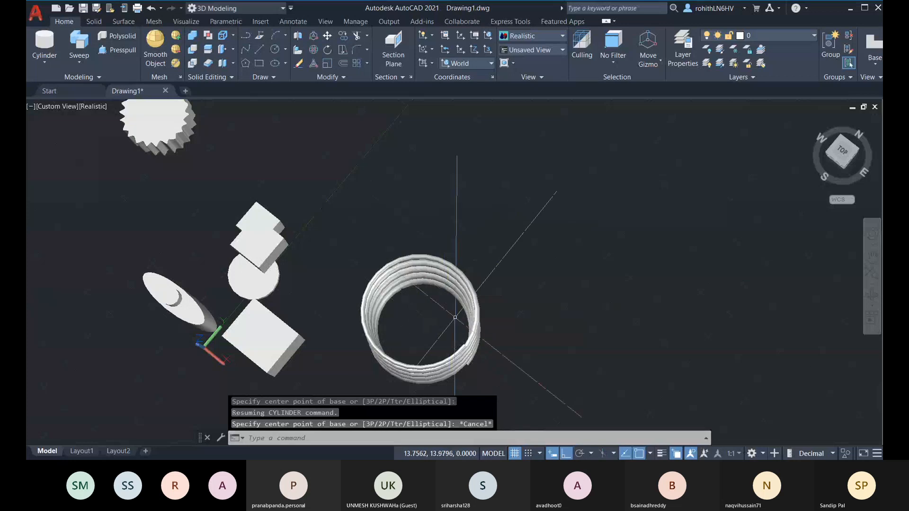
Undo back through view changes until the 0.3 spring sweep is removed
{"action": "key", "text": "ctrl+z"}
{"action": "key", "text": "ctrl+z"}
{"action": "key", "text": "ctrl+z"}
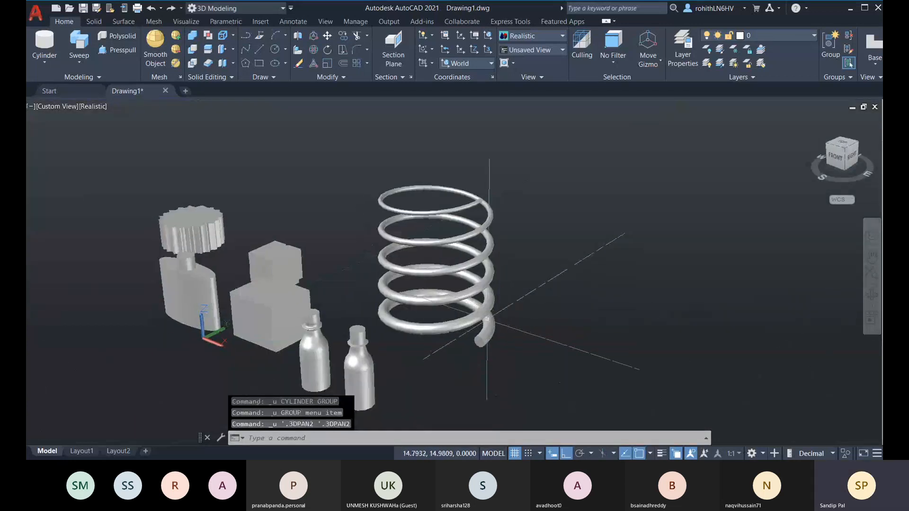
{"action": "key", "text": "ctrl+z"}
{"action": "key", "text": "ctrl+z"}
{"action": "key", "text": "ctrl+z"}
{"action": "key", "text": "ctrl+z"}
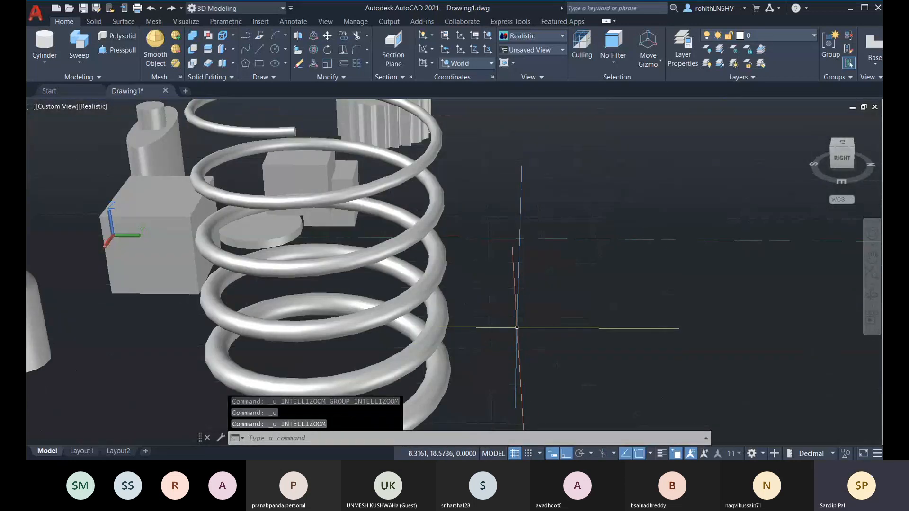
{"action": "key", "text": "ctrl+z"}
{"action": "key", "text": "ctrl+z"}
{"action": "key", "text": "ctrl+z"}
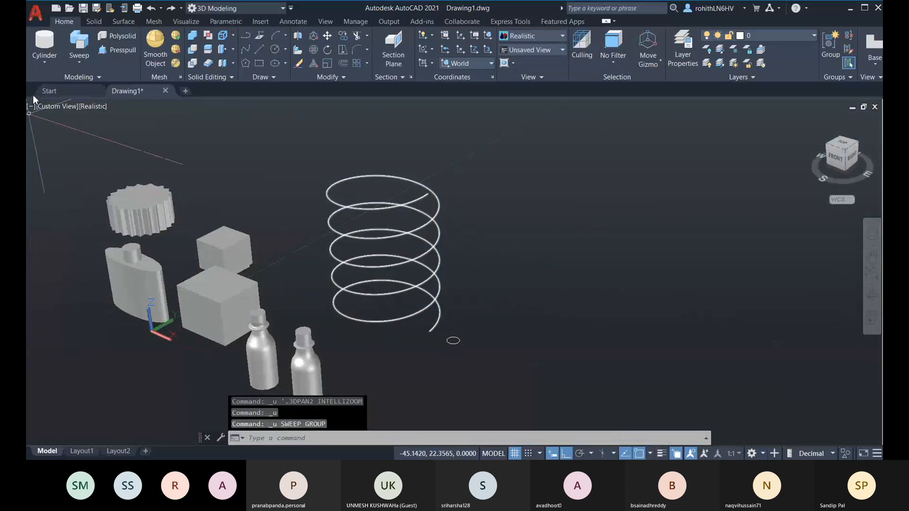
Draw a 2P cylinder whose base diameter spans the helix, extending above its top
{"action": "left_click", "coordinate": [45, 44]}
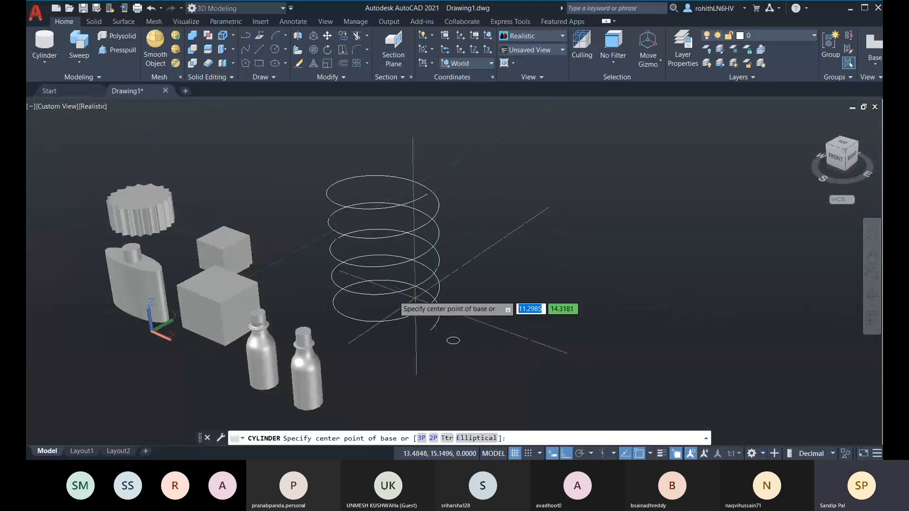
{"action": "middle_click_drag", "start_coordinate": [453, 341], "coordinate": [474, 289], "text": "shift"}
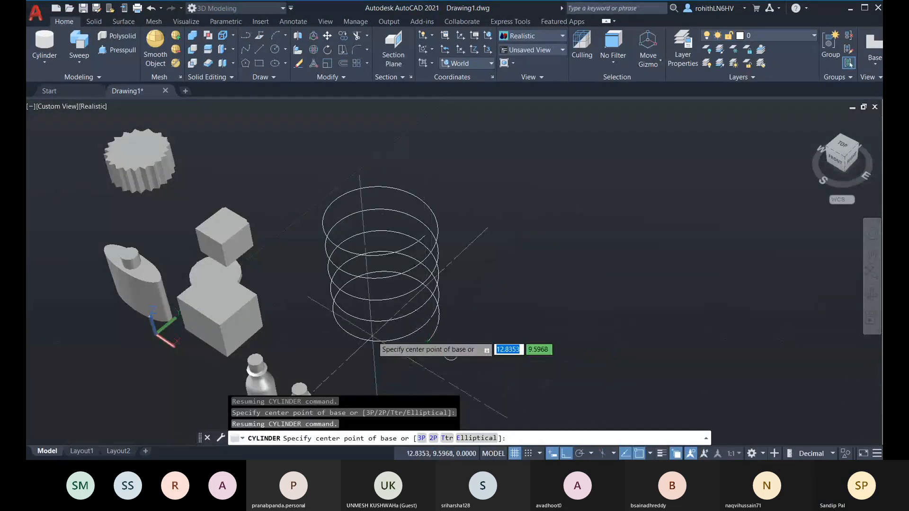
{"action": "left_click", "coordinate": [433, 438]}
{"action": "left_click", "coordinate": [387, 317]}
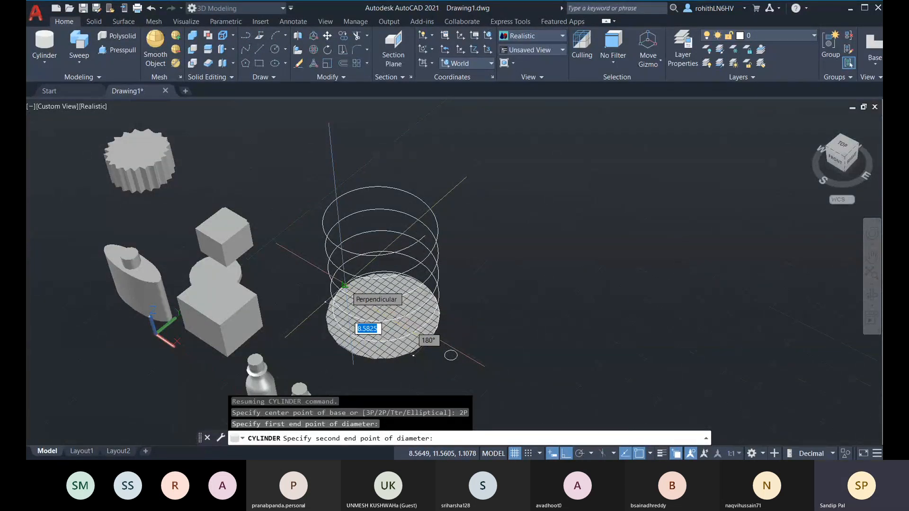
{"action": "left_click", "coordinate": [451, 355]}
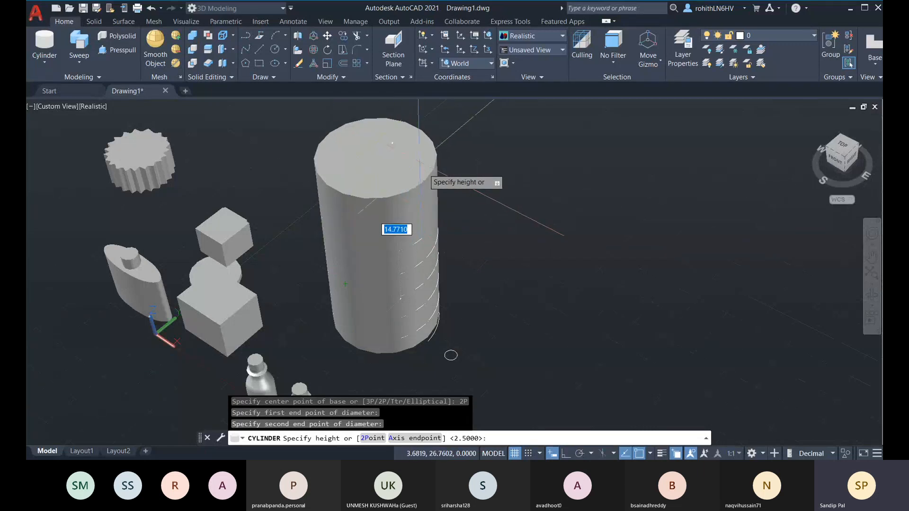
{"action": "left_click", "coordinate": [441, 176]}
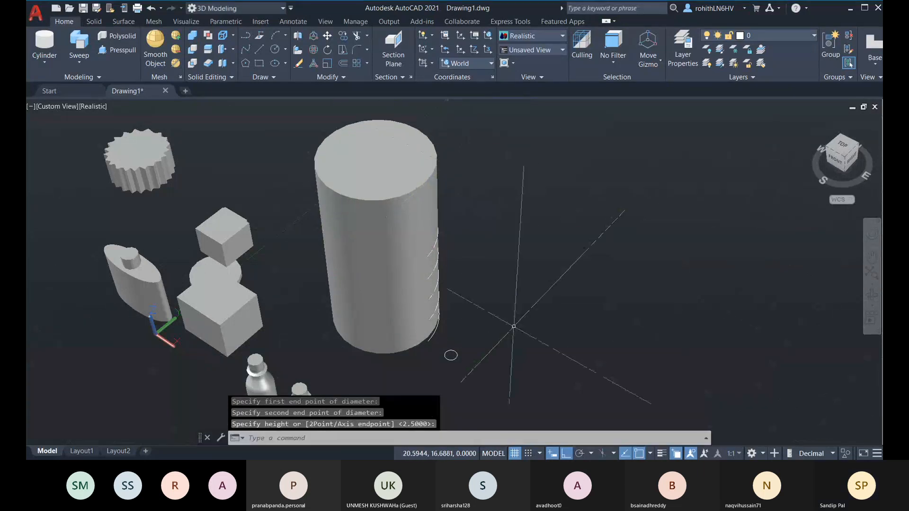
Select the helix from the overlapping objects and cancel an accidental move
{"action": "left_click", "coordinate": [436, 335]}
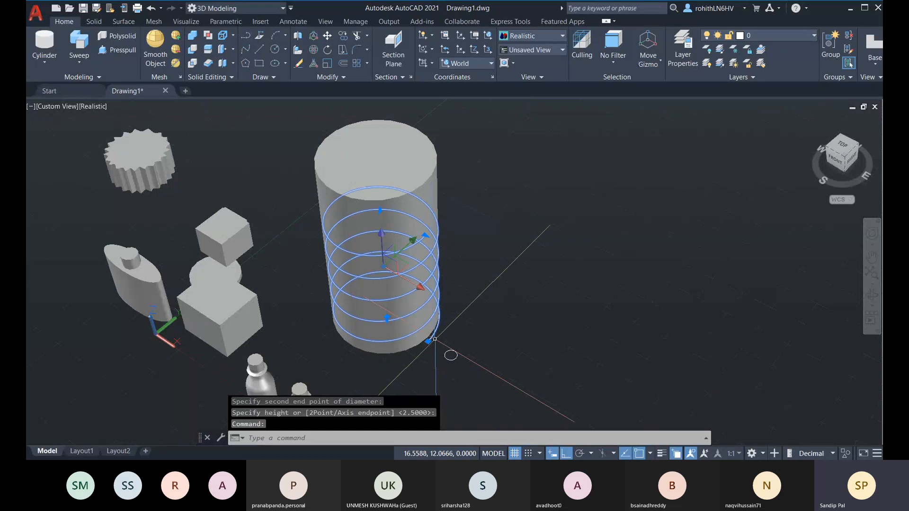
{"action": "key", "text": "Escape"}
{"action": "left_click", "coordinate": [434, 335]}
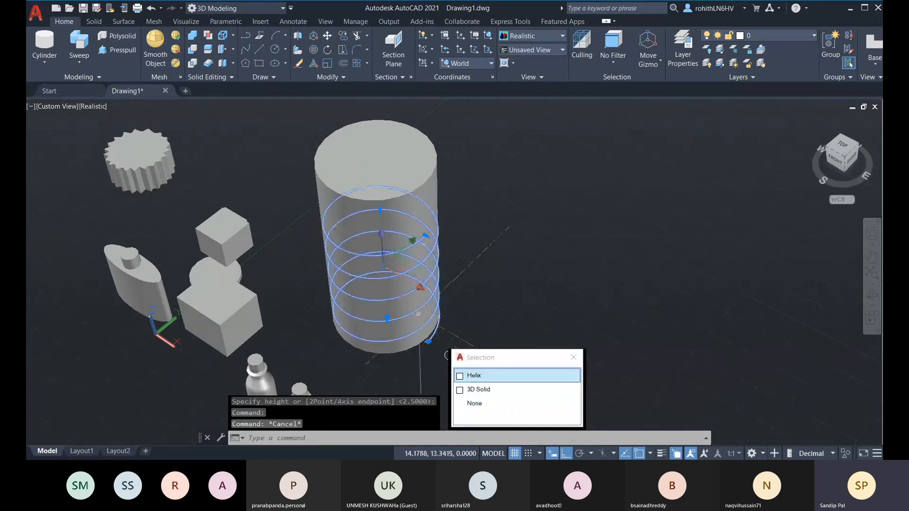
{"action": "left_click", "coordinate": [476, 375]}
{"action": "left_click", "coordinate": [391, 245]}
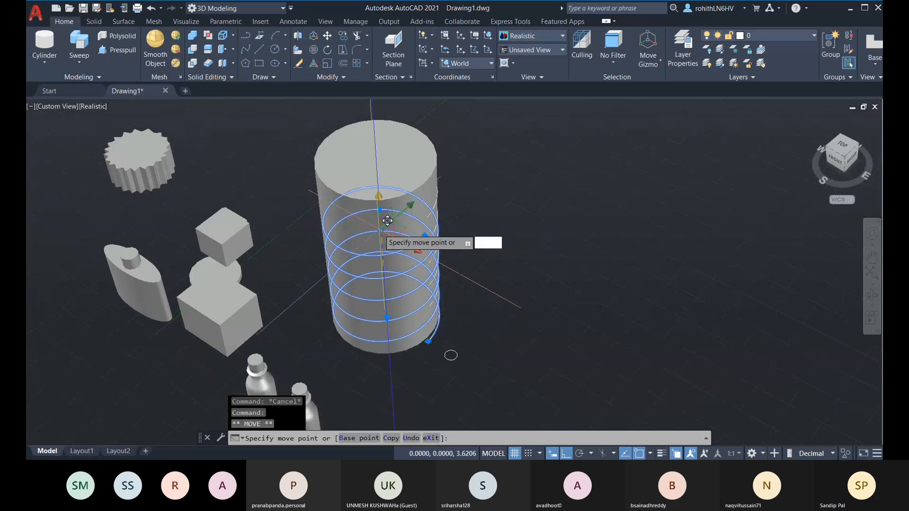
{"action": "key", "text": "Escape"}
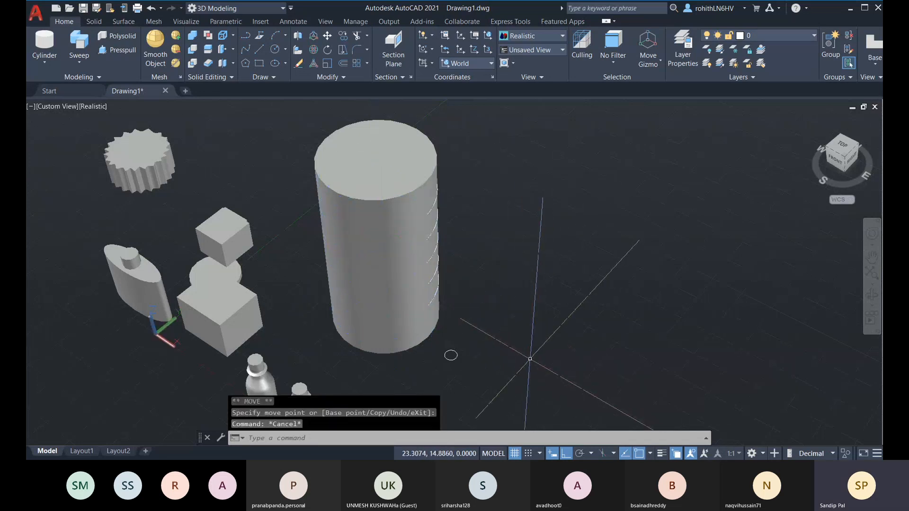
Select the 3D Solid cylinder via selection cycling and hide it with Isolate > Hide Objects
{"action": "middle_click_drag", "start_coordinate": [532, 335], "coordinate": [471, 336], "text": "shift"}
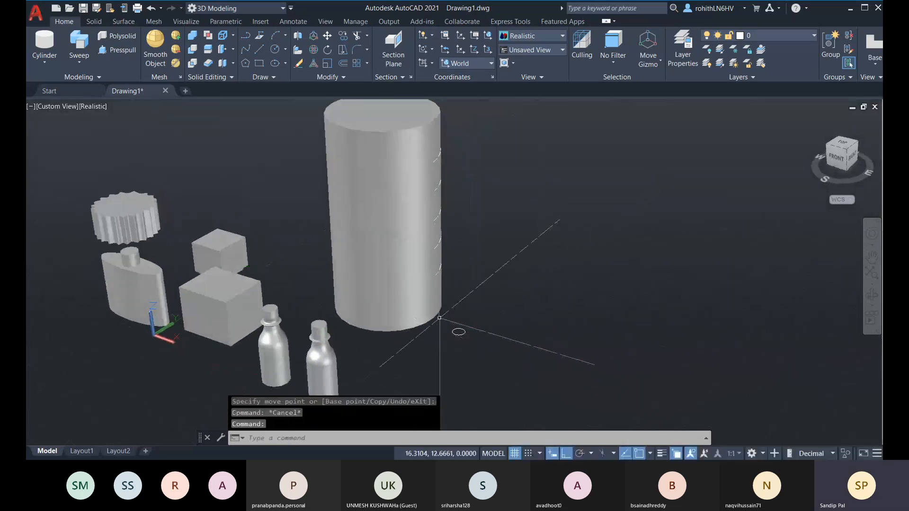
{"action": "left_click", "coordinate": [410, 122]}
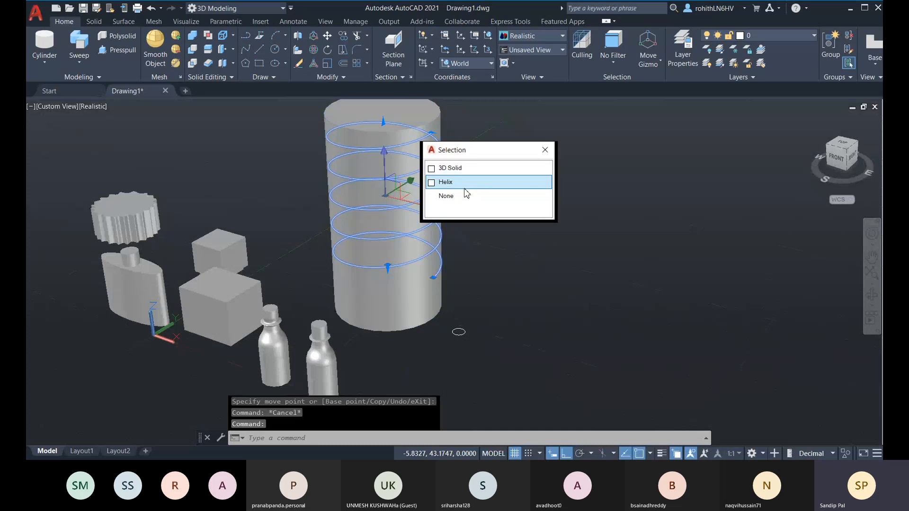
{"action": "left_click", "coordinate": [474, 164]}
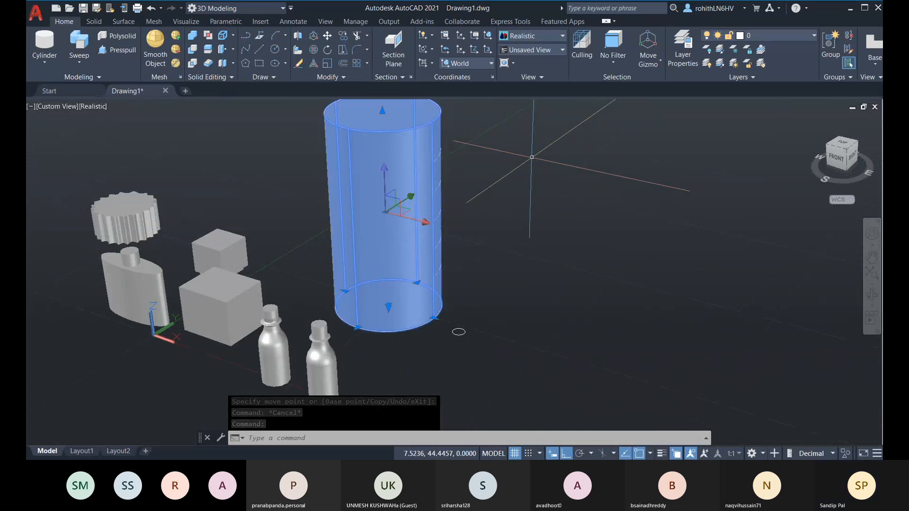
{"action": "right_click", "coordinate": [533, 160]}
{"action": "mouse_move", "coordinate": [638, 210]}
{"action": "left_click", "coordinate": [686, 217]}
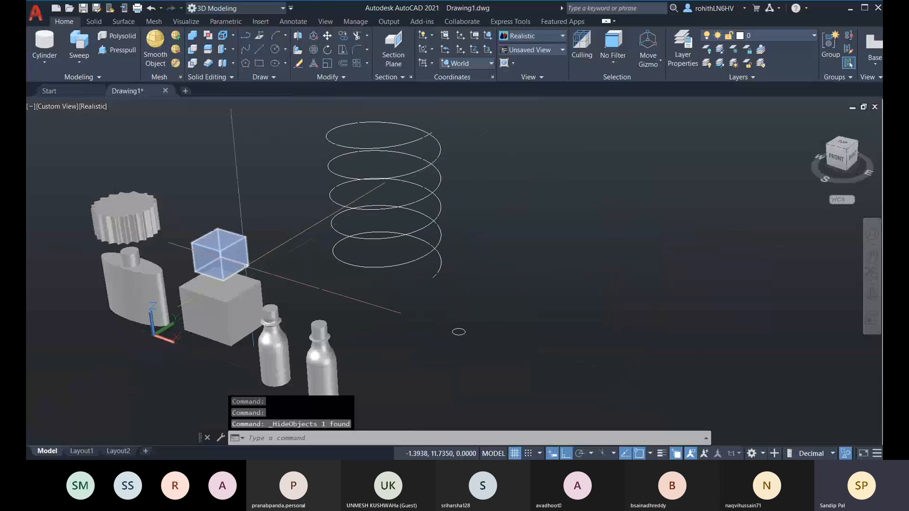
Sweep the small circle along the helix at scale factor 0.5, then centre the spring
{"action": "left_click", "coordinate": [79, 62]}
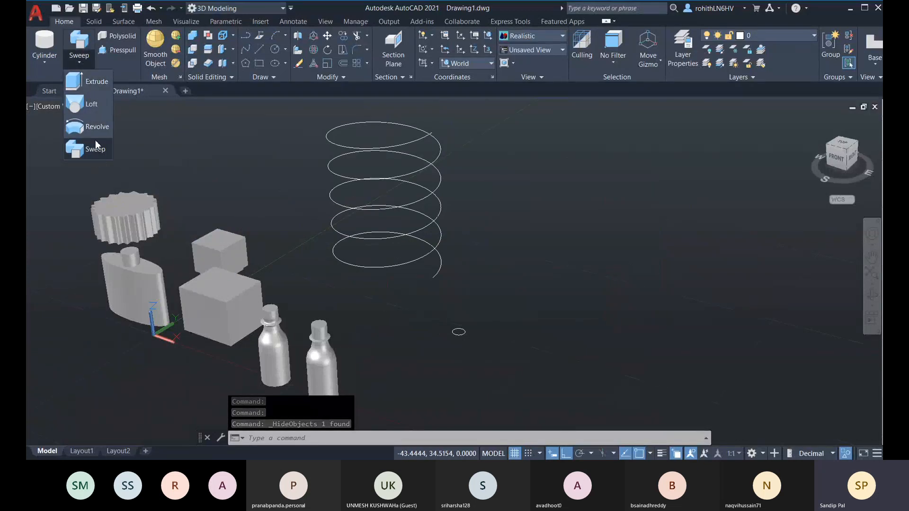
{"action": "left_click", "coordinate": [99, 155]}
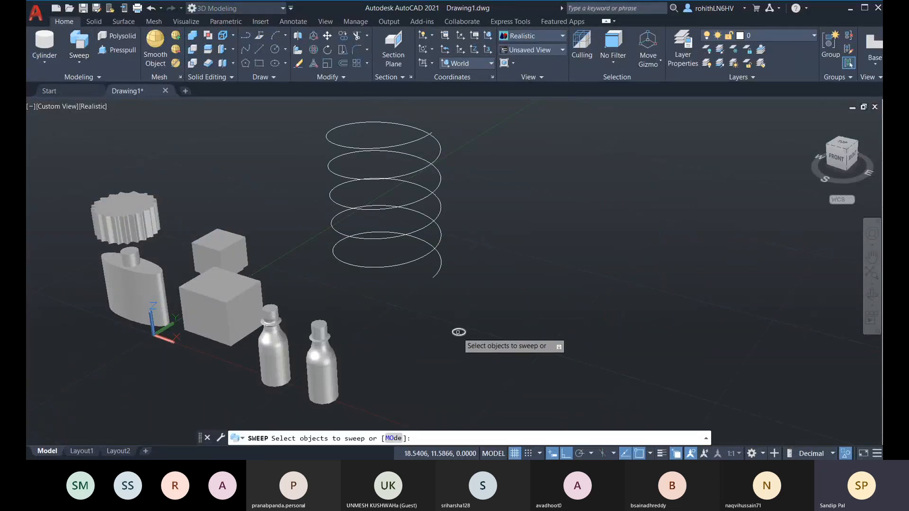
{"action": "left_click", "coordinate": [459, 331]}
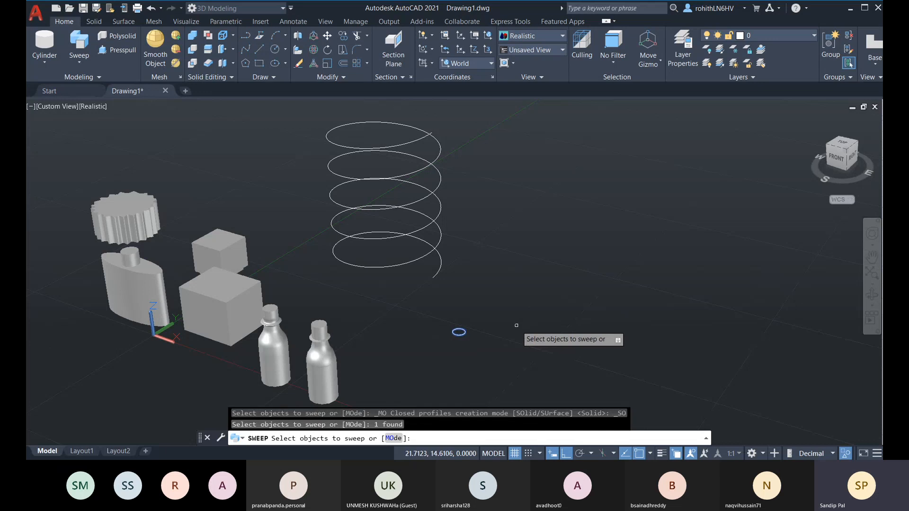
{"action": "key", "text": "Return"}
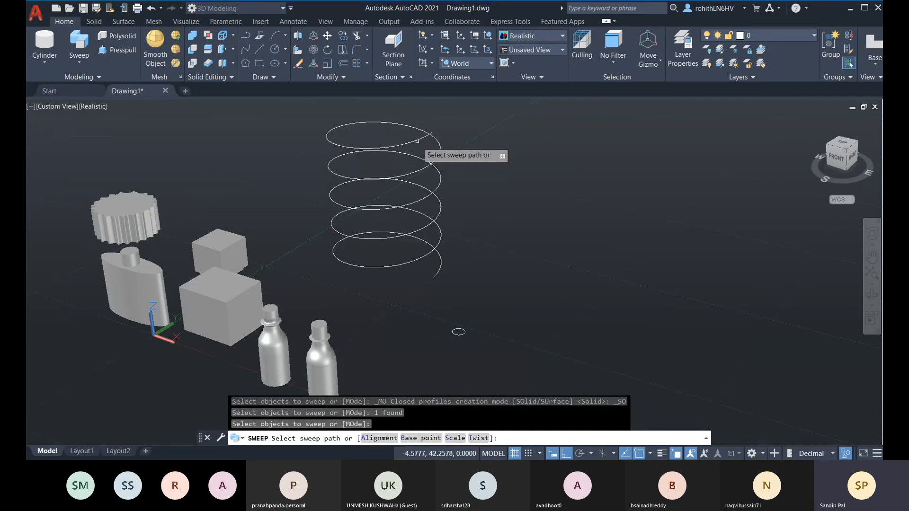
{"action": "left_click", "coordinate": [455, 438]}
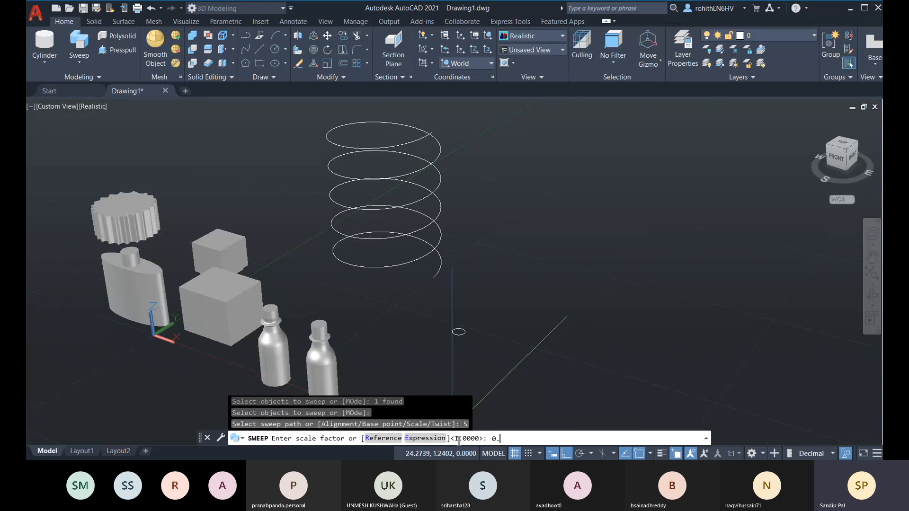
{"action": "key", "text": "Return"}
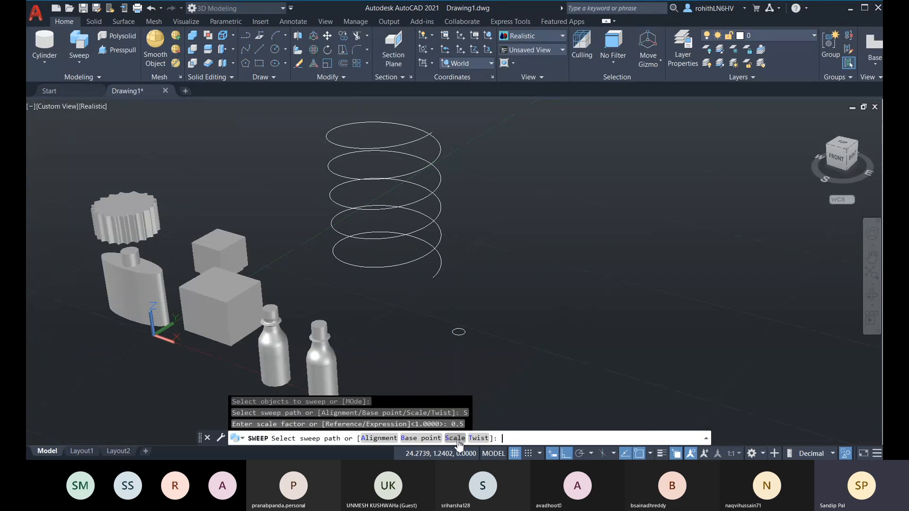
{"action": "left_click", "coordinate": [428, 140]}
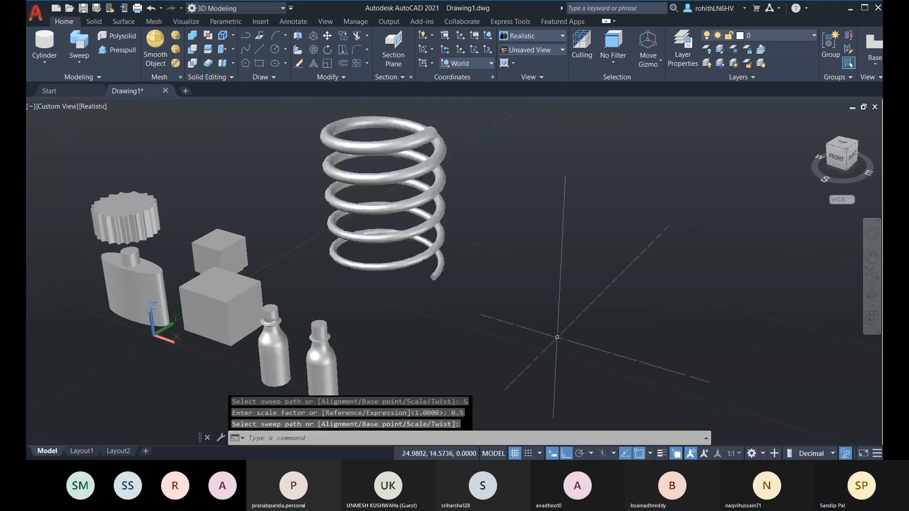
{"action": "scroll", "coordinate": [466, 172], "scroll_direction": "up", "scroll_amount": 2}
{"action": "middle_click_drag", "start_coordinate": [466, 208], "coordinate": [483, 251]}
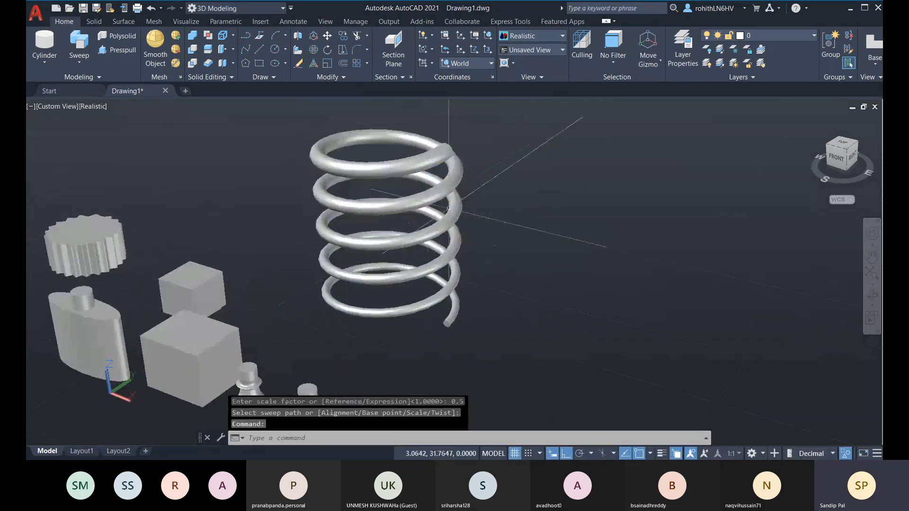
End object isolation so the cylinder reappears inside the spring, and orbit to view it
{"action": "right_click", "coordinate": [525, 194]}
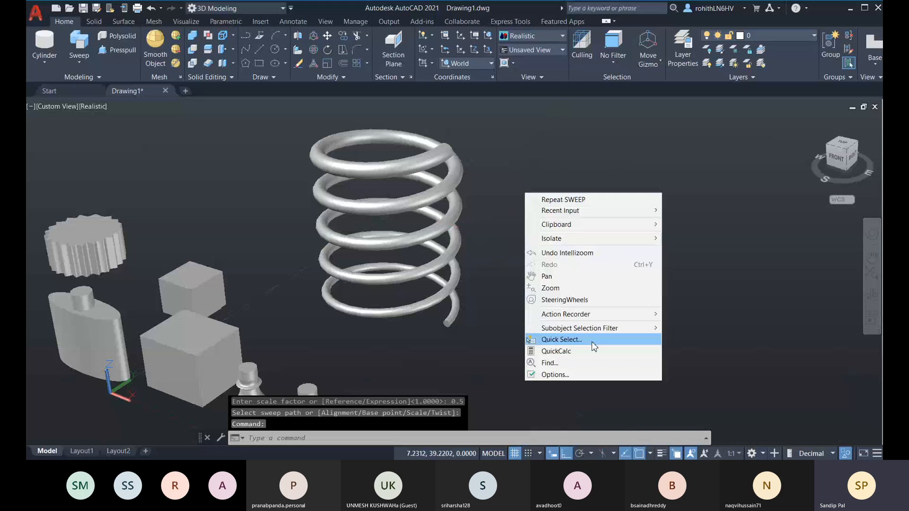
{"action": "mouse_move", "coordinate": [547, 245]}
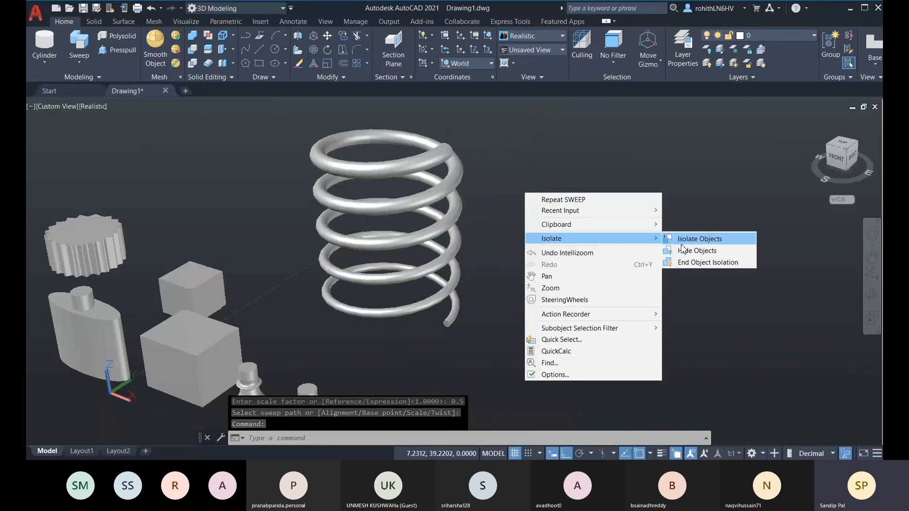
{"action": "left_click", "coordinate": [710, 260]}
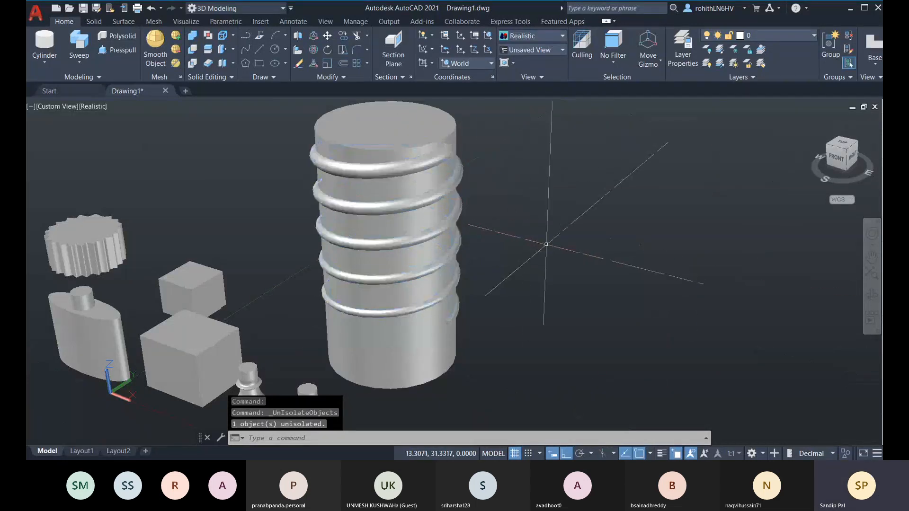
{"action": "middle_click_drag", "start_coordinate": [544, 244], "coordinate": [438, 227], "text": "shift"}
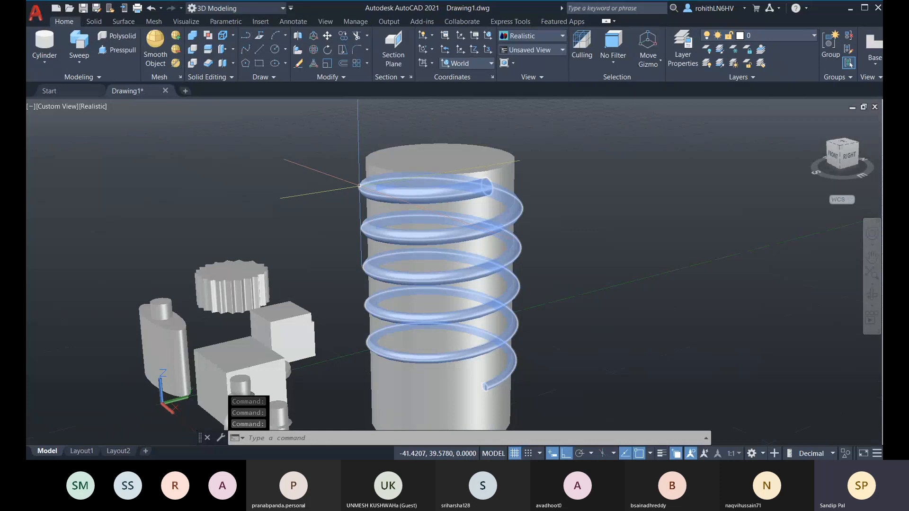
{"action": "left_click", "coordinate": [194, 53]}
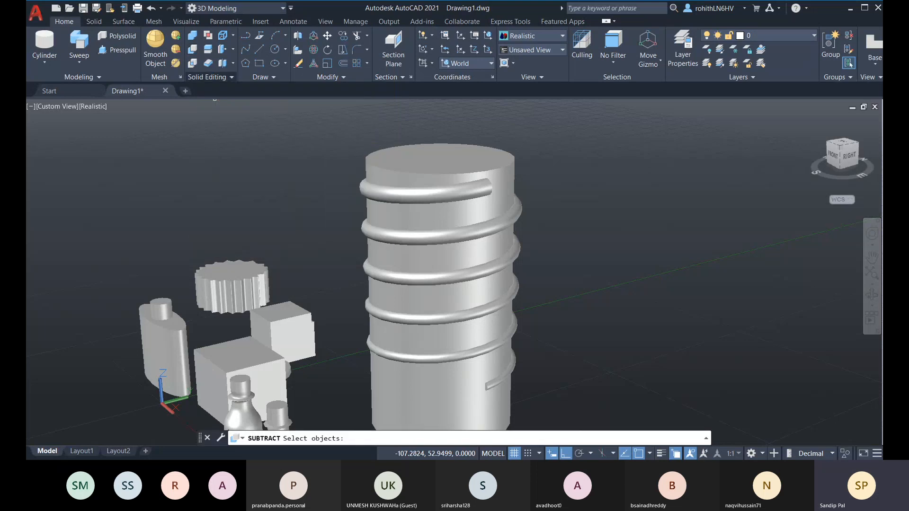
{"action": "left_click", "coordinate": [455, 170]}
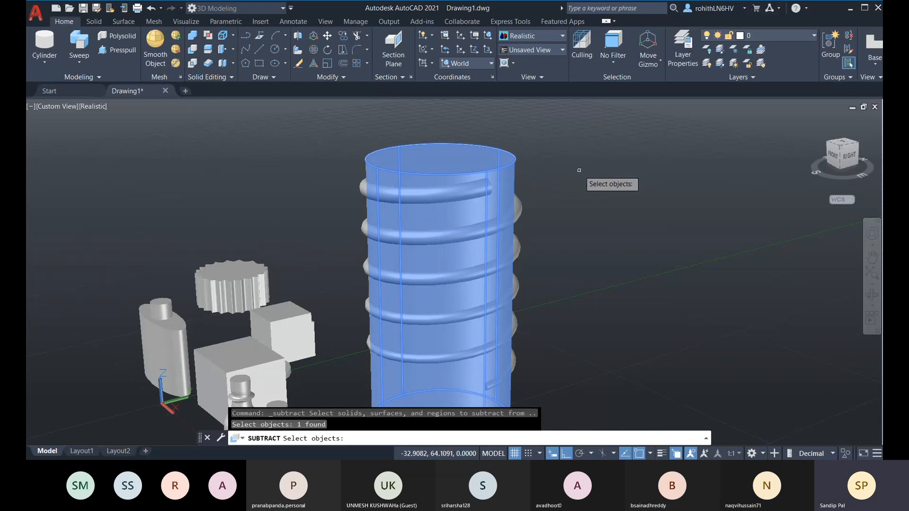
{"action": "key", "text": "Return"}
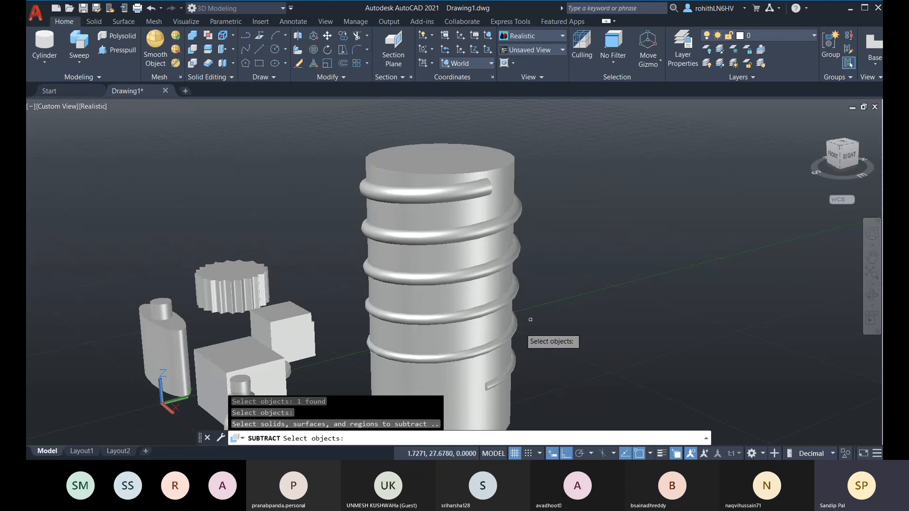
{"action": "left_click", "coordinate": [515, 331]}
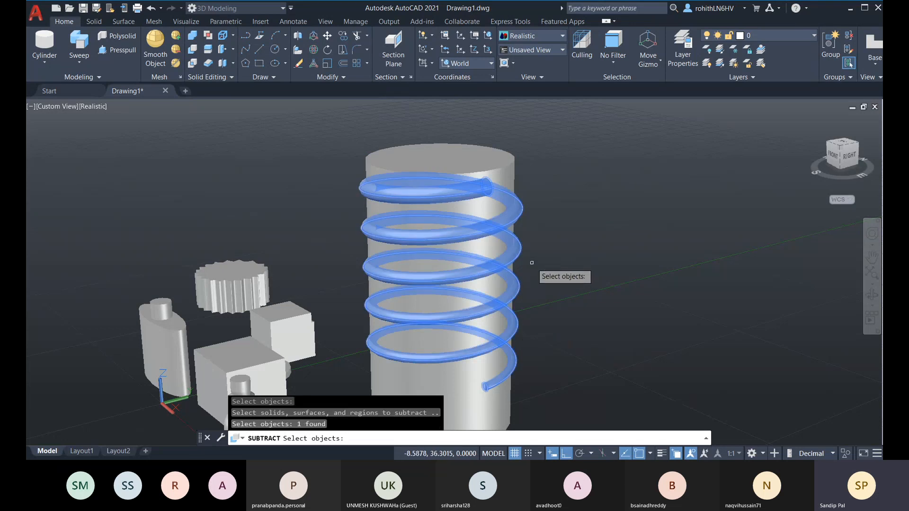
{"action": "key", "text": "Return"}
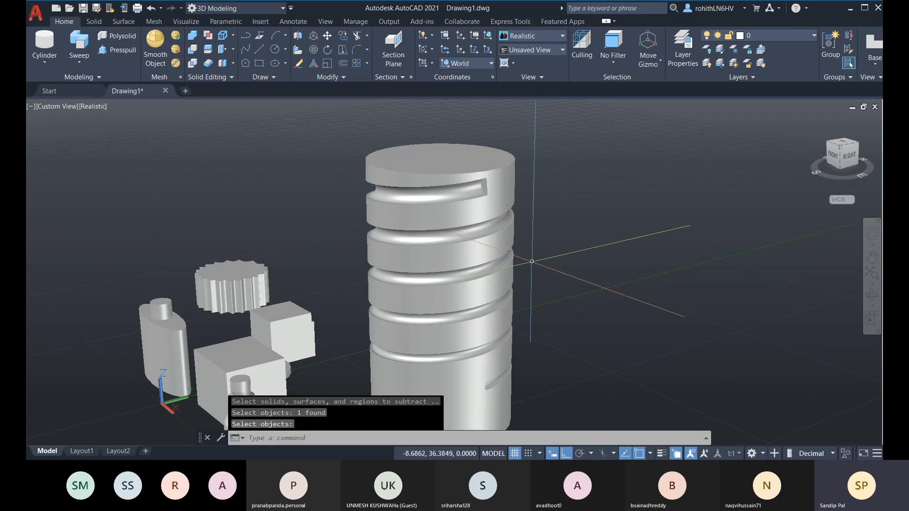
{"action": "middle_click_drag", "start_coordinate": [566, 254], "coordinate": [673, 265], "text": "shift"}
{"action": "middle_click_drag", "start_coordinate": [349, 261], "coordinate": [533, 284]}
{"action": "middle_click_drag", "start_coordinate": [370, 353], "coordinate": [382, 355], "text": "shift"}
{"action": "middle_click_drag", "start_coordinate": [295, 328], "coordinate": [416, 314], "text": "shift"}
{"action": "middle_click_drag", "start_coordinate": [388, 356], "coordinate": [417, 285], "text": "shift"}
{"action": "key", "text": "ctrl+z"}
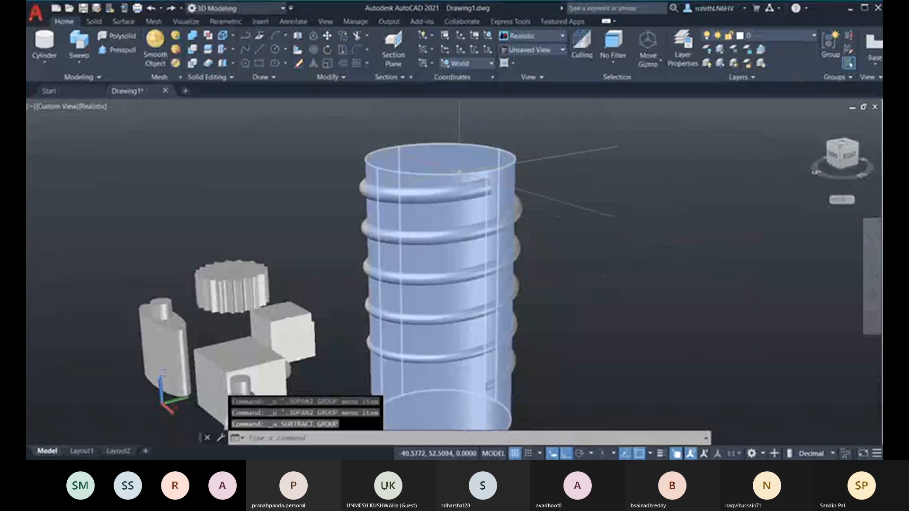
{"action": "left_click", "coordinate": [464, 174]}
{"action": "middle_click_drag", "start_coordinate": [461, 280], "coordinate": [463, 257]}
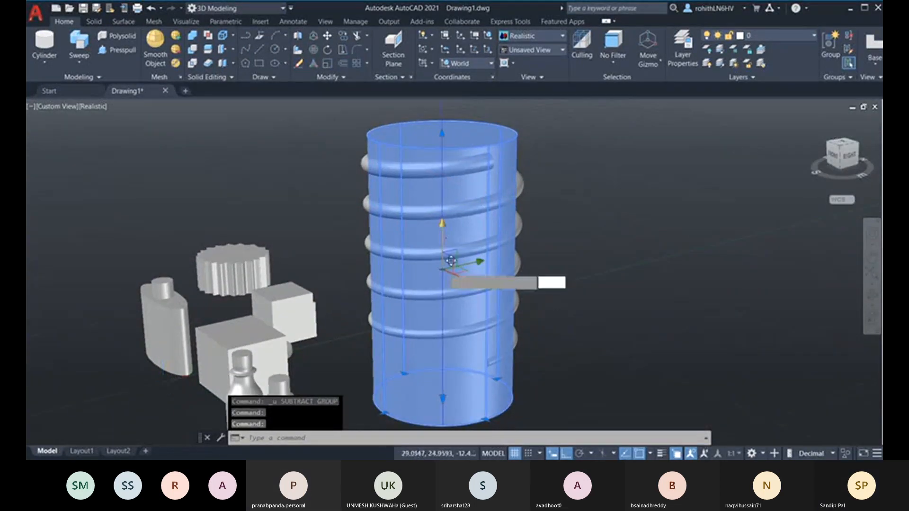
{"action": "left_click", "coordinate": [450, 266]}
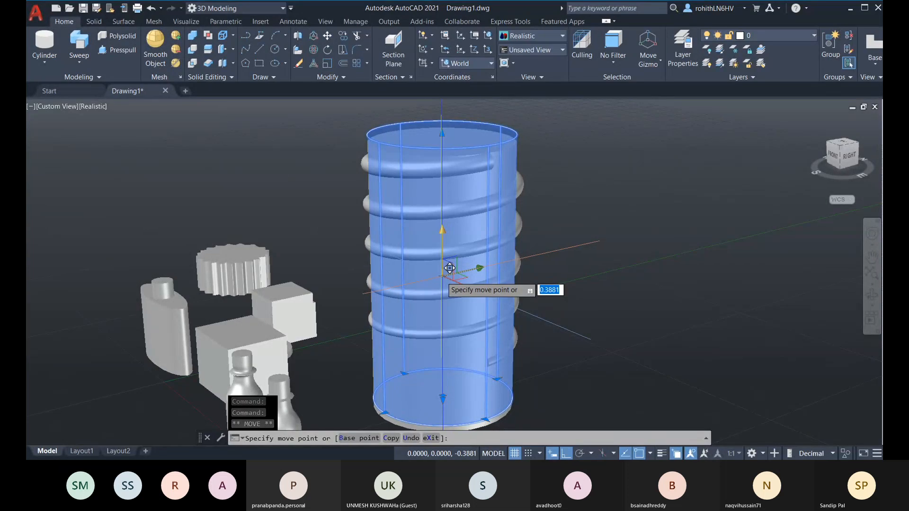
{"action": "left_click", "coordinate": [467, 290]}
{"action": "key", "text": "Escape"}
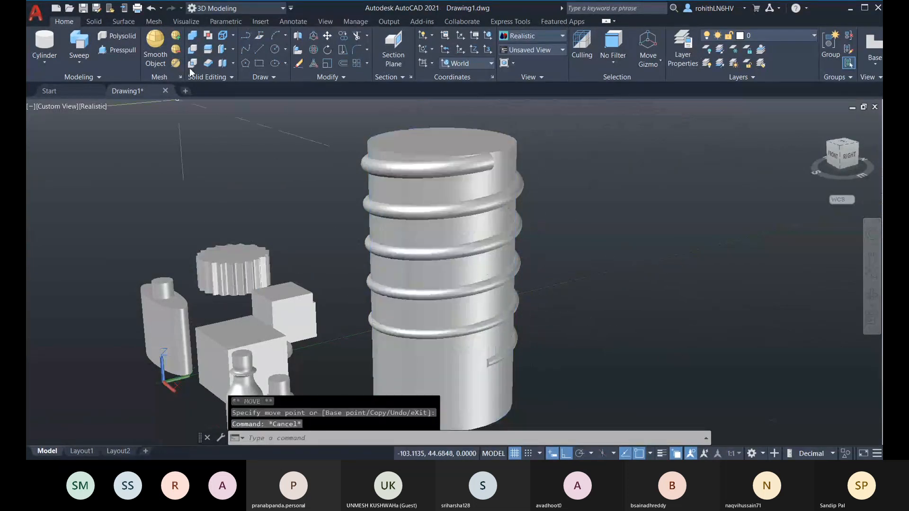
{"action": "left_click", "coordinate": [193, 49]}
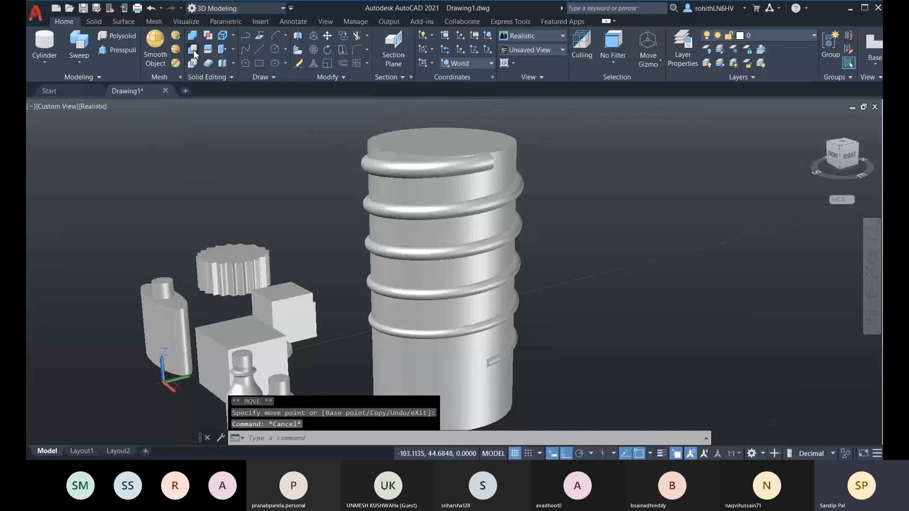
{"action": "left_click", "coordinate": [165, 326]}
{"action": "left_click", "coordinate": [476, 191]}
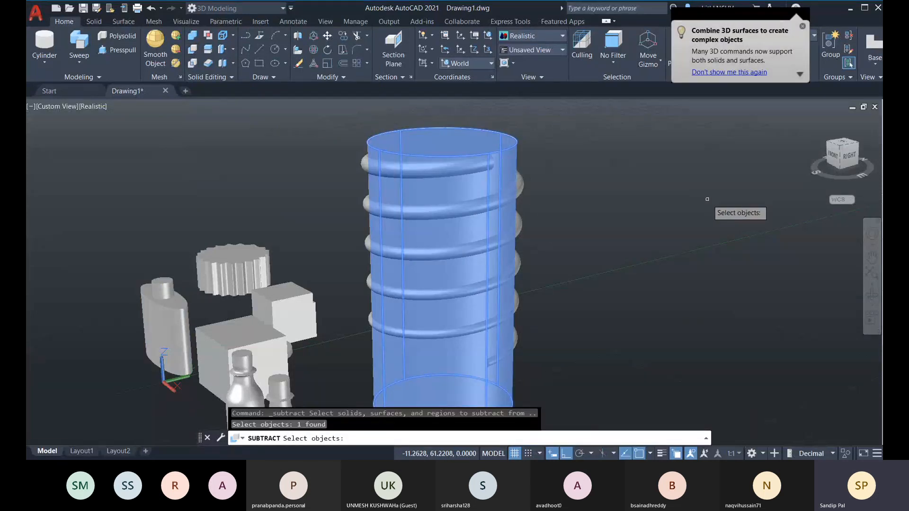
{"action": "key", "text": "Return"}
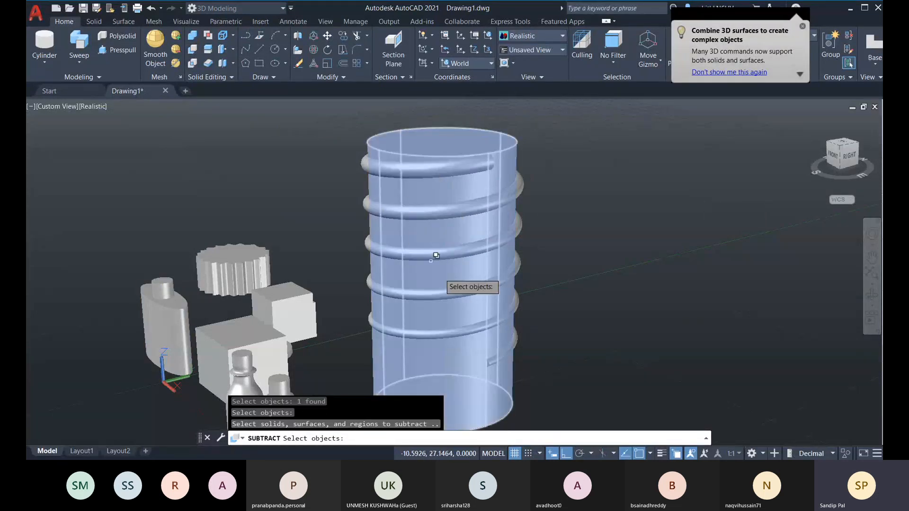
{"action": "left_click", "coordinate": [526, 302]}
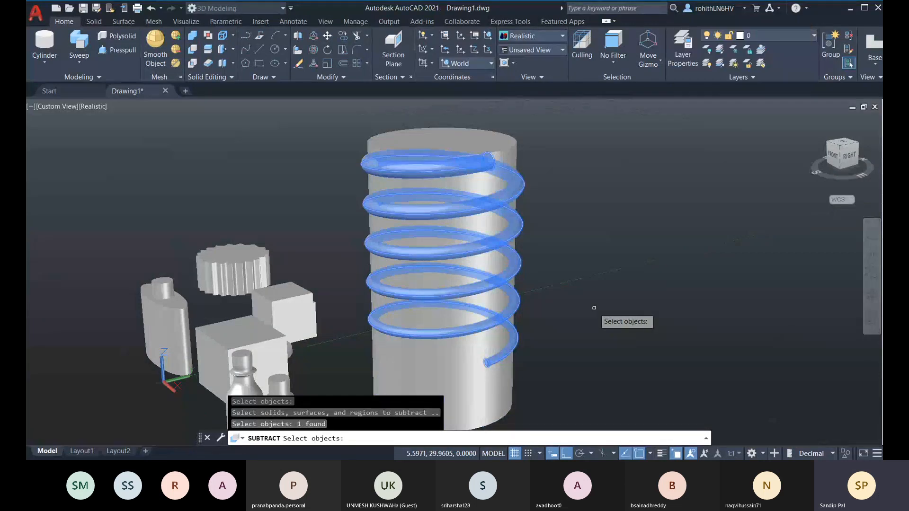
{"action": "key", "text": "Return"}
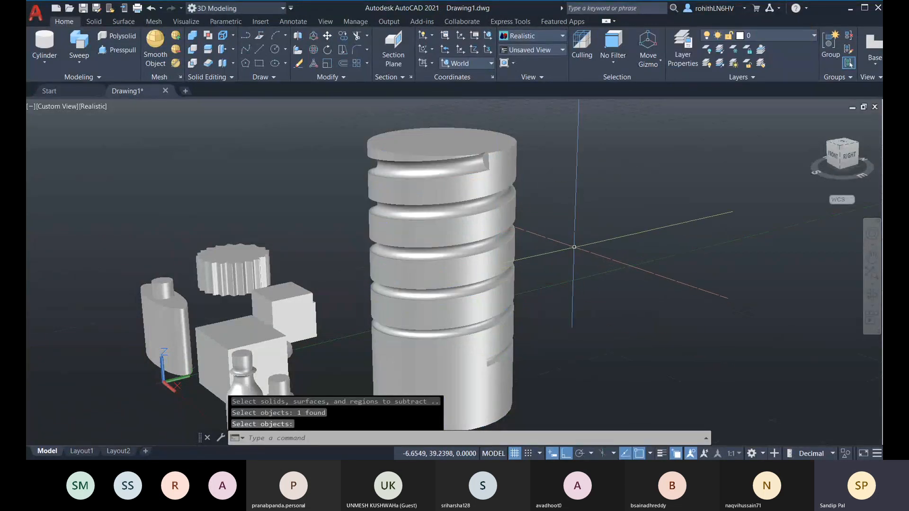
{"action": "middle_click_drag", "start_coordinate": [573, 247], "coordinate": [568, 322], "text": "shift"}
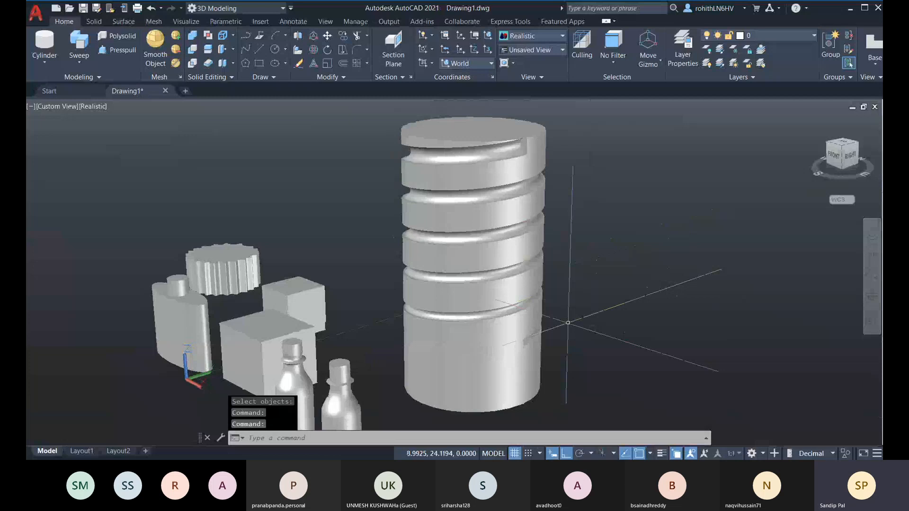
{"action": "key", "text": "ctrl+z"}
{"action": "key", "text": "ctrl+z"}
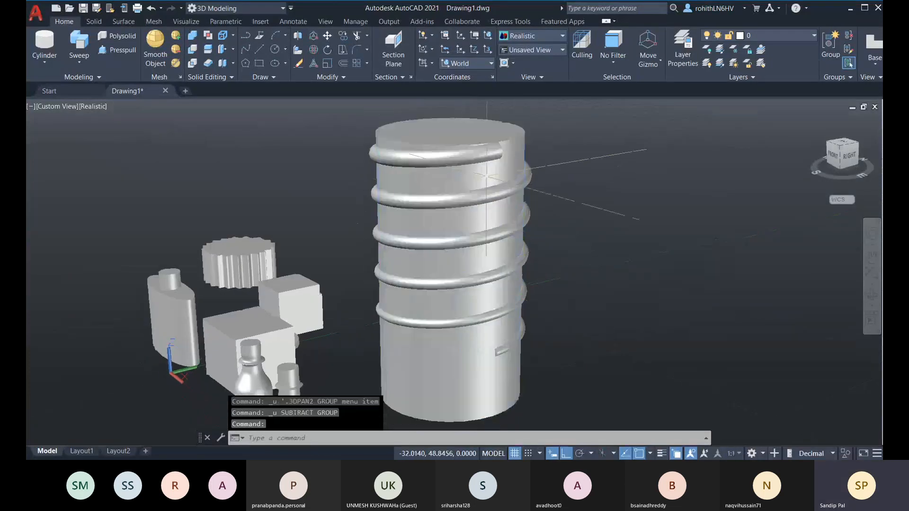
{"action": "left_click", "coordinate": [518, 155]}
{"action": "left_click", "coordinate": [562, 217]}
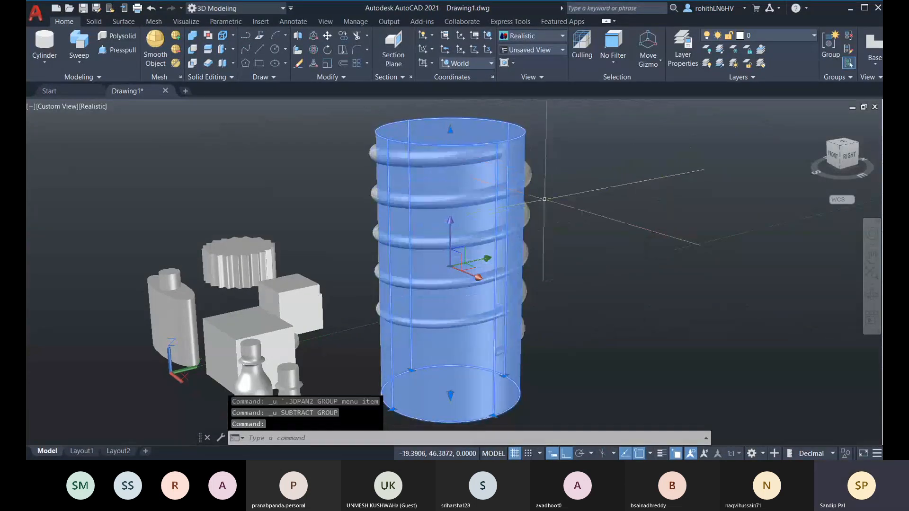
{"action": "key", "text": "Escape"}
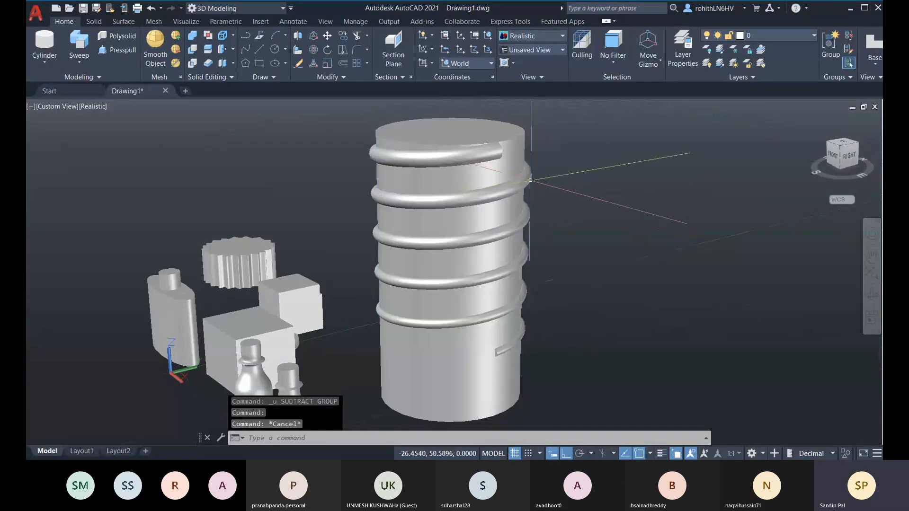
{"action": "left_click", "coordinate": [194, 36]}
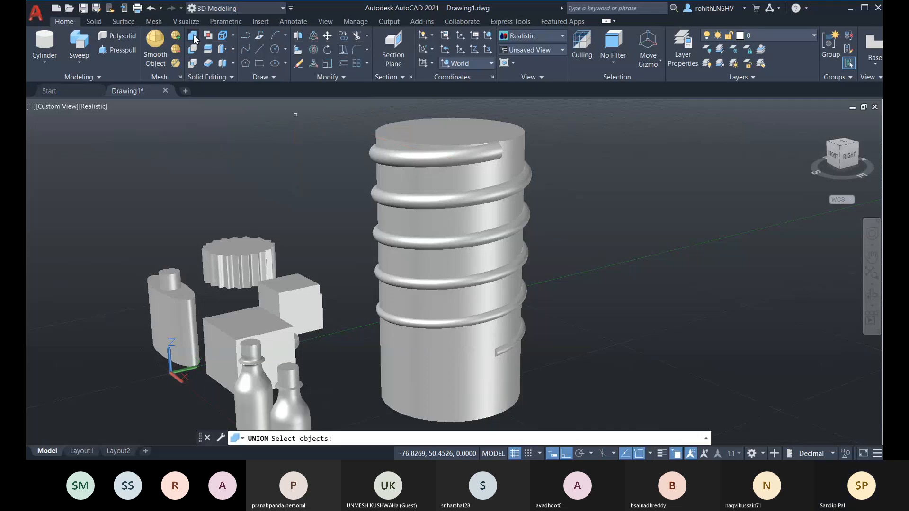
{"action": "left_click", "coordinate": [515, 151]}
{"action": "left_click", "coordinate": [531, 174]}
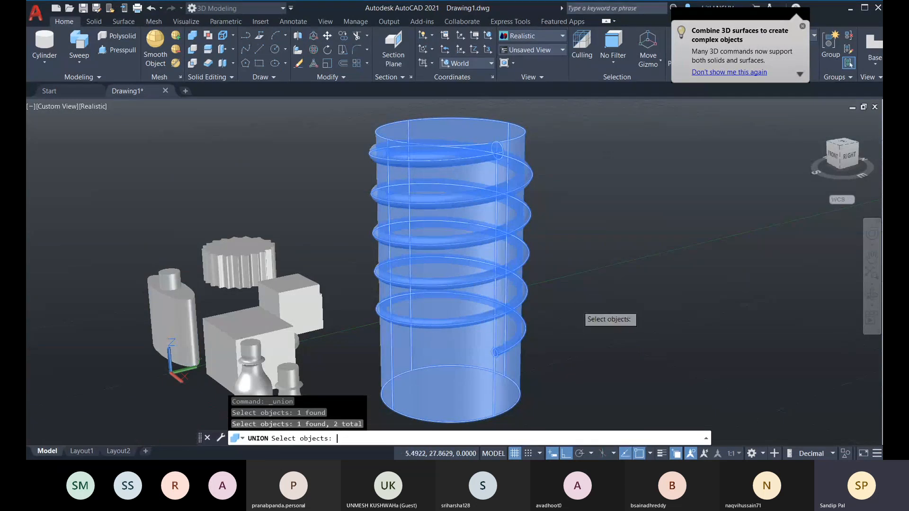
{"action": "key", "text": "Return"}
{"action": "left_click", "coordinate": [513, 160]}
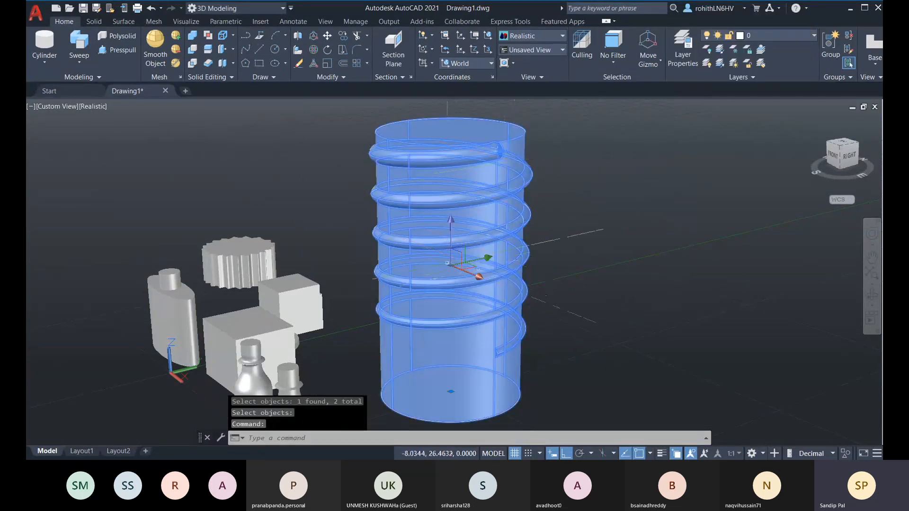
{"action": "key", "text": "Escape"}
{"action": "key", "text": "ctrl+z"}
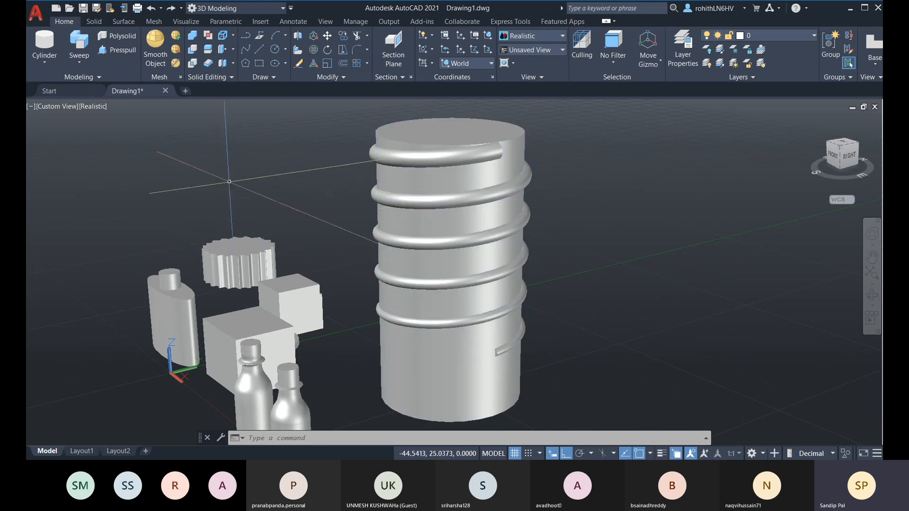
{"action": "scroll", "coordinate": [499, 255], "scroll_direction": "down", "scroll_amount": 2}
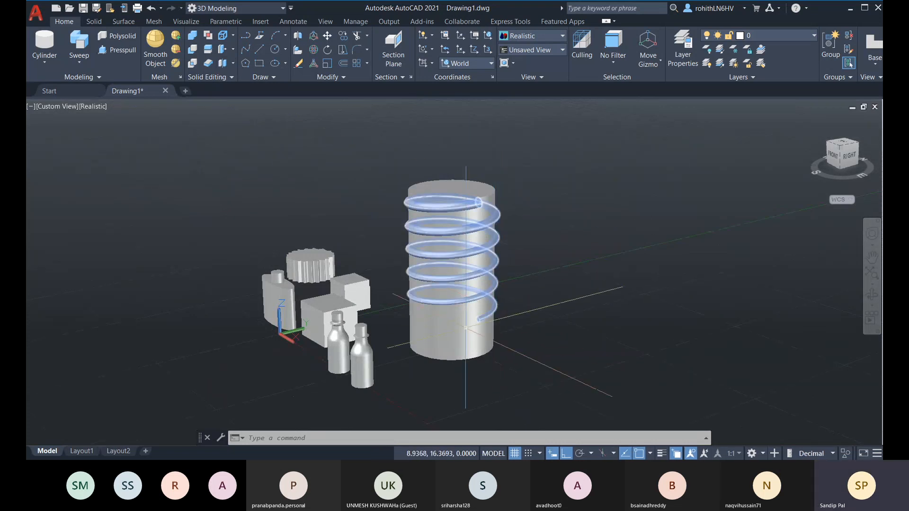
{"action": "left_click", "coordinate": [466, 328]}
{"action": "key", "text": "ctrl+z"}
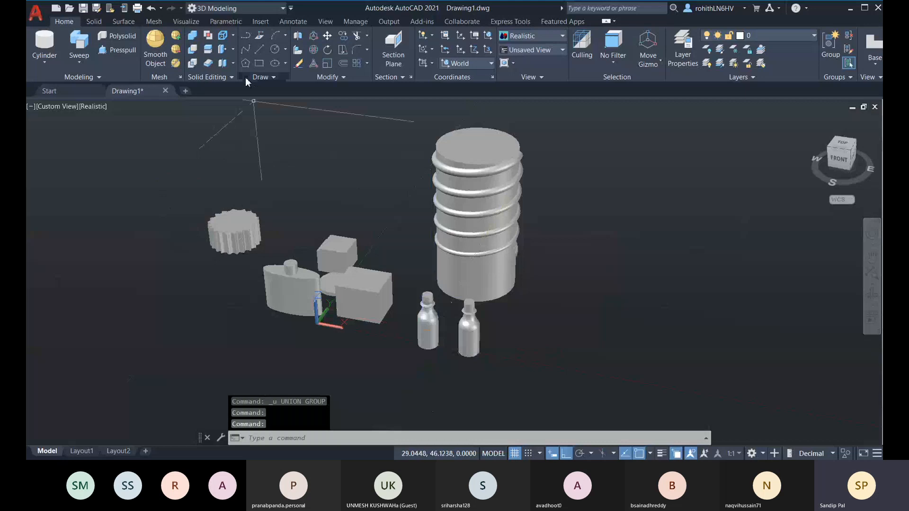
{"action": "left_click", "coordinate": [192, 42]}
{"action": "left_click", "coordinate": [429, 325]}
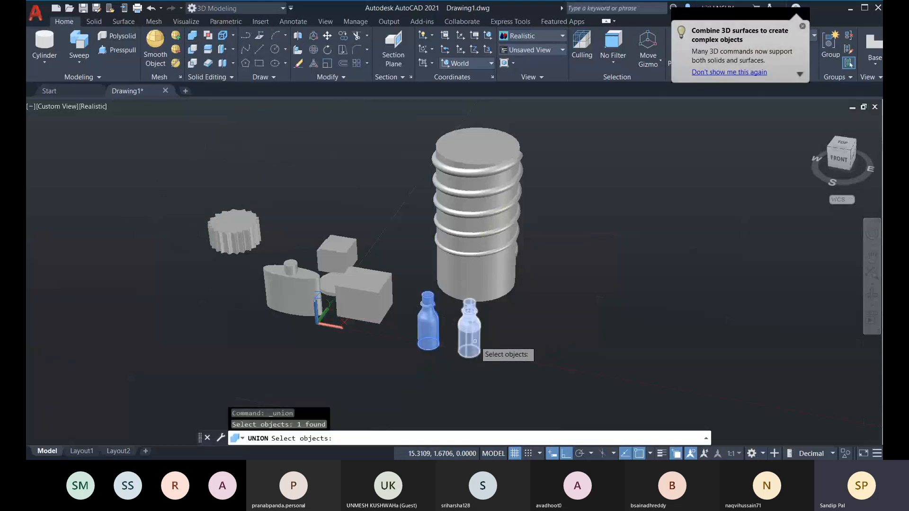
{"action": "left_click", "coordinate": [475, 341]}
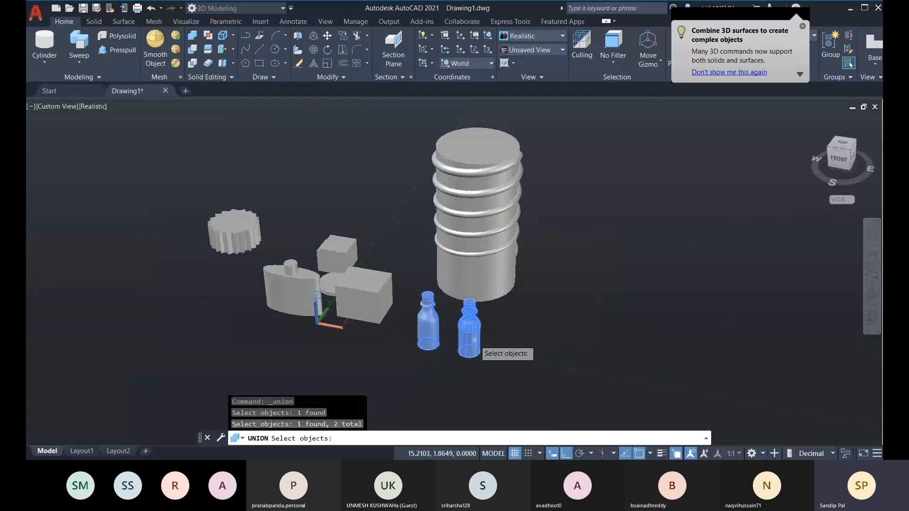
{"action": "key", "text": "Return"}
{"action": "left_click", "coordinate": [479, 330]}
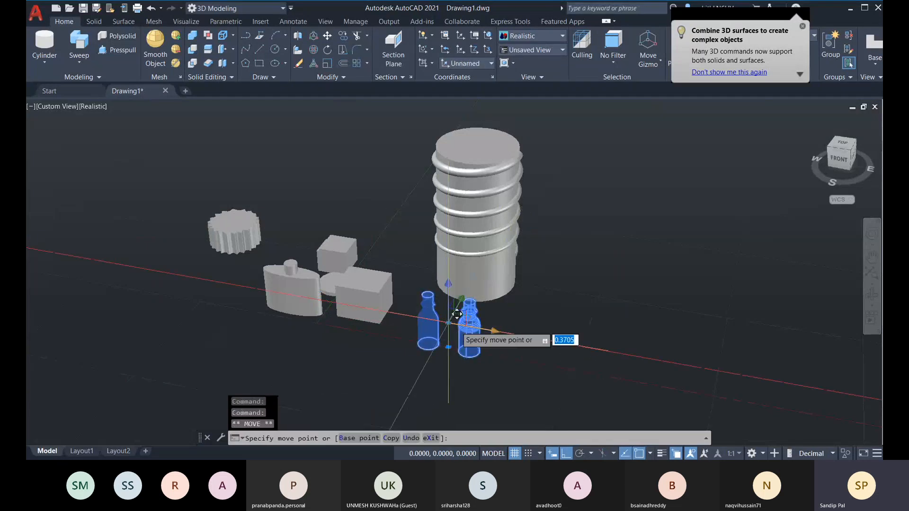
{"action": "left_click", "coordinate": [632, 373]}
{"action": "key", "text": "Escape"}
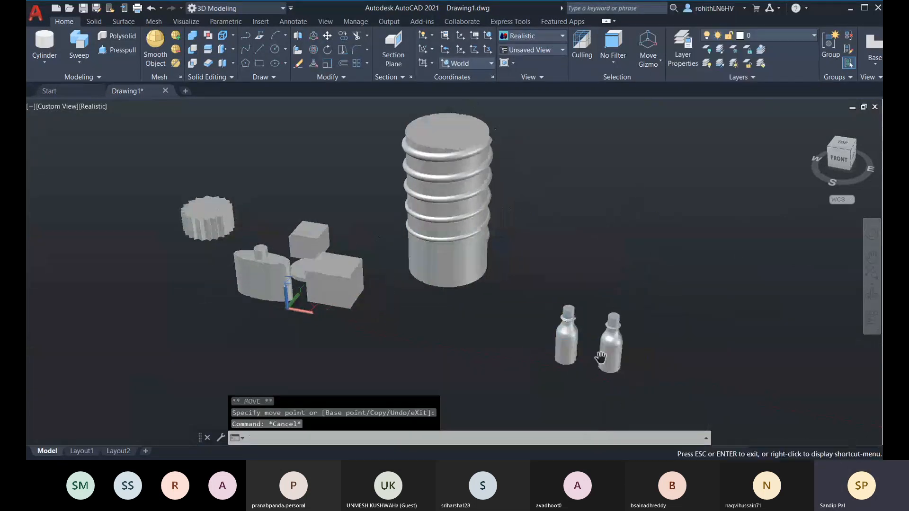
{"action": "scroll", "coordinate": [587, 332], "scroll_direction": "up", "scroll_amount": 4}
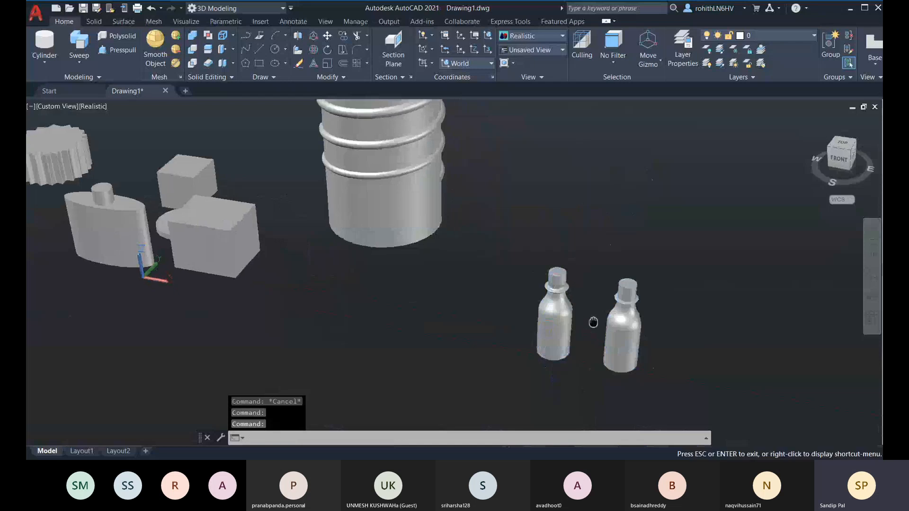
{"action": "middle_click_drag", "start_coordinate": [593, 319], "coordinate": [552, 330]}
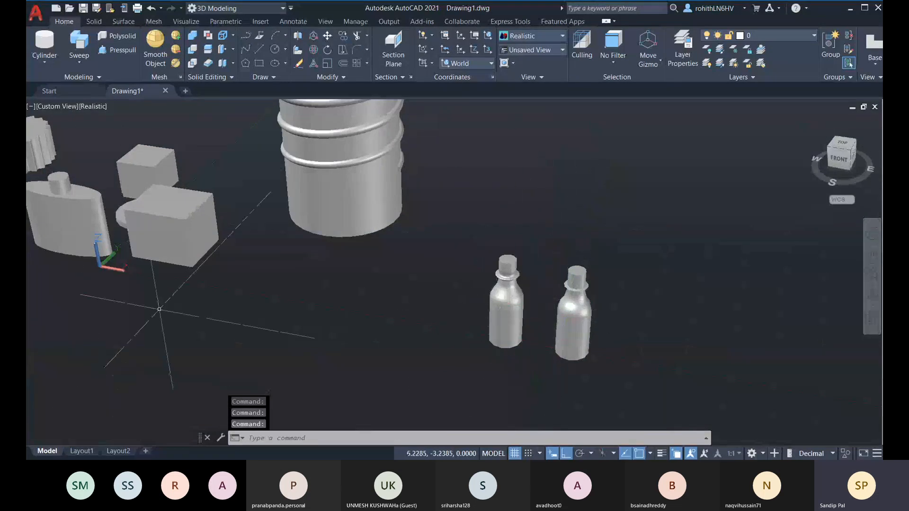
{"action": "left_click", "coordinate": [232, 65]}
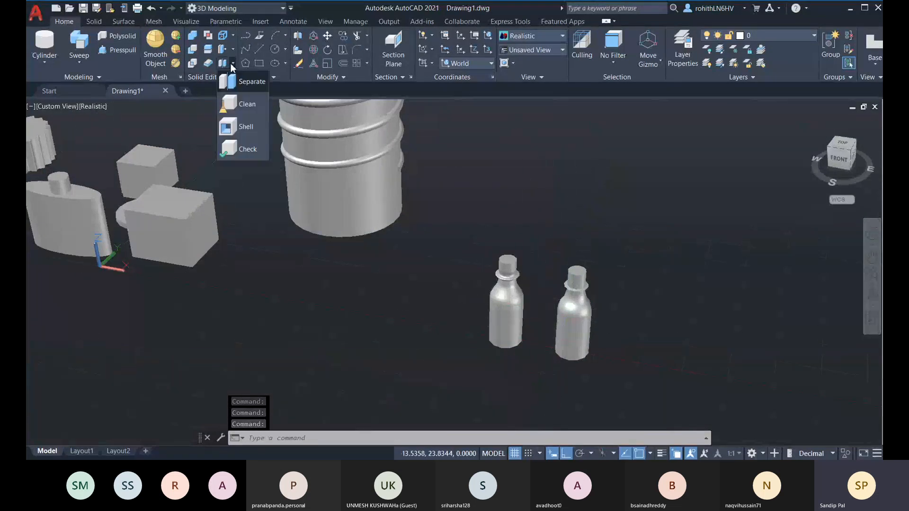
{"action": "left_click", "coordinate": [251, 82]}
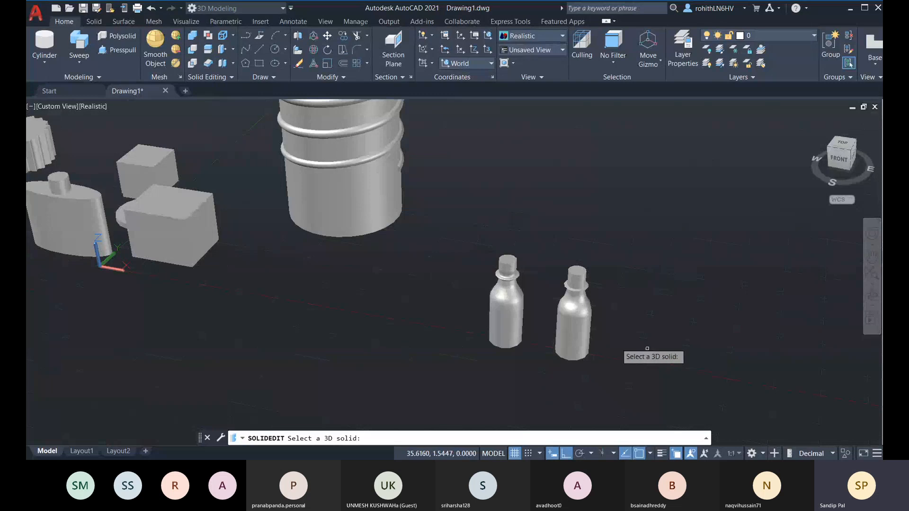
{"action": "left_click", "coordinate": [589, 331]}
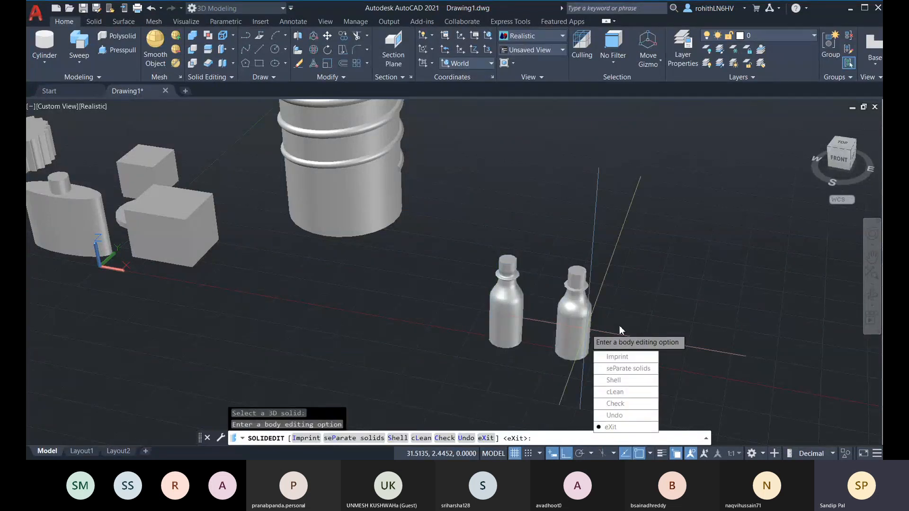
{"action": "left_click", "coordinate": [616, 427]}
{"action": "left_click", "coordinate": [619, 402]}
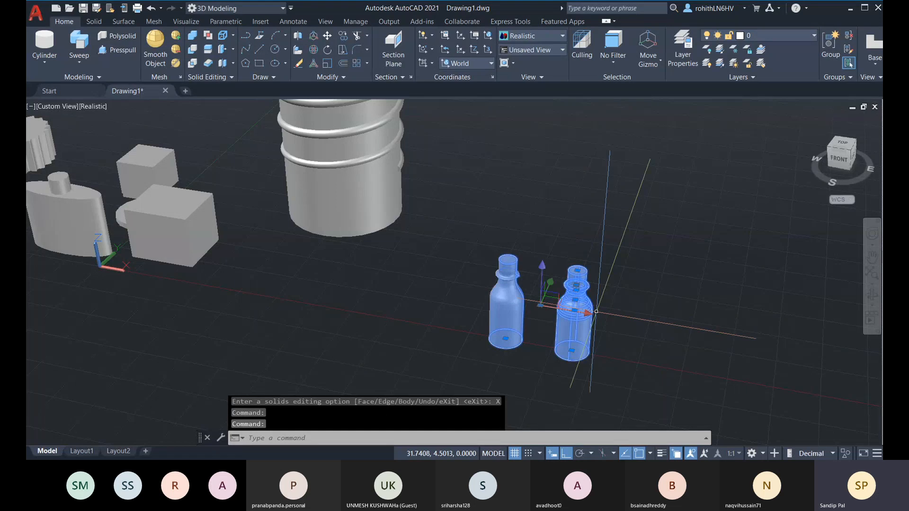
{"action": "key", "text": "Escape"}
{"action": "left_click", "coordinate": [574, 308]}
{"action": "key", "text": "Escape"}
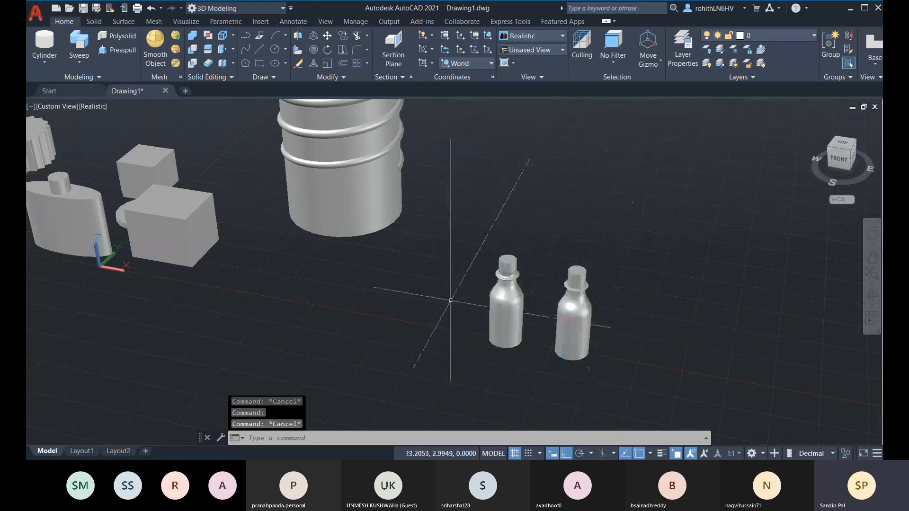
{"action": "middle_click_drag", "start_coordinate": [450, 300], "coordinate": [385, 335]}
Centre the thread-wrapped cylinder and orbit to look down on it
{"action": "middle_click_drag", "start_coordinate": [374, 246], "coordinate": [382, 275]}
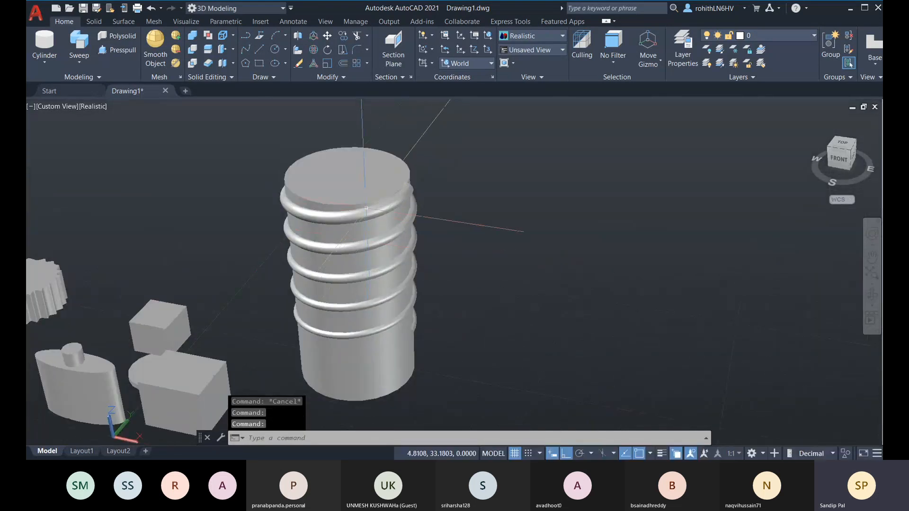
{"action": "left_click", "coordinate": [337, 223]}
{"action": "key", "text": "Escape"}
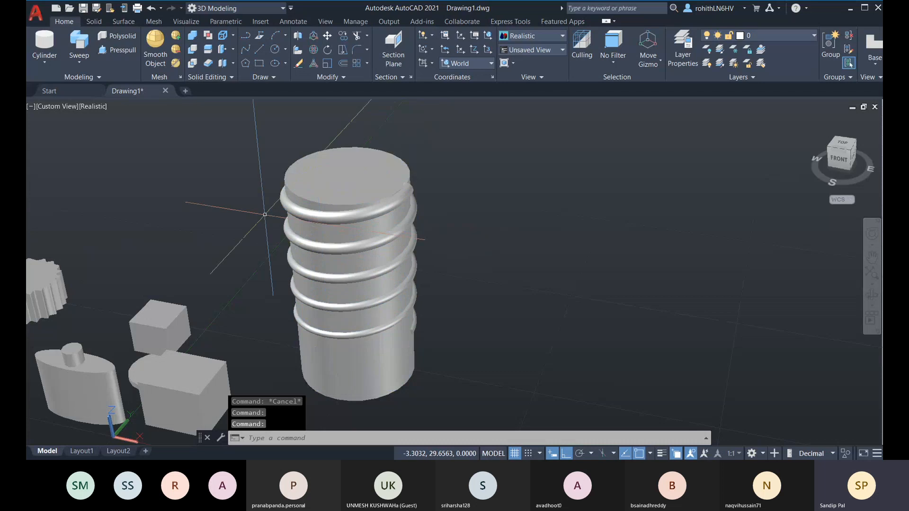
{"action": "left_click", "coordinate": [369, 199]}
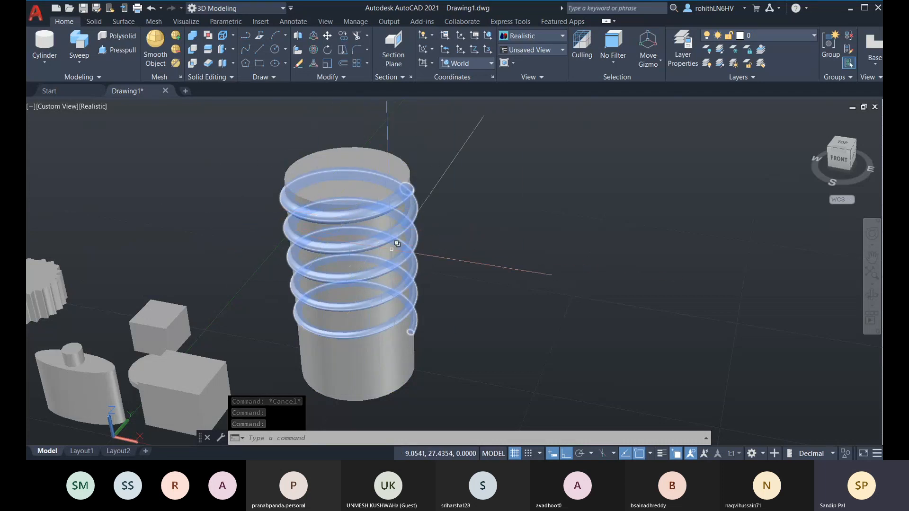
{"action": "key", "text": "Escape"}
{"action": "middle_click_drag", "start_coordinate": [397, 243], "coordinate": [369, 279], "text": "shift"}
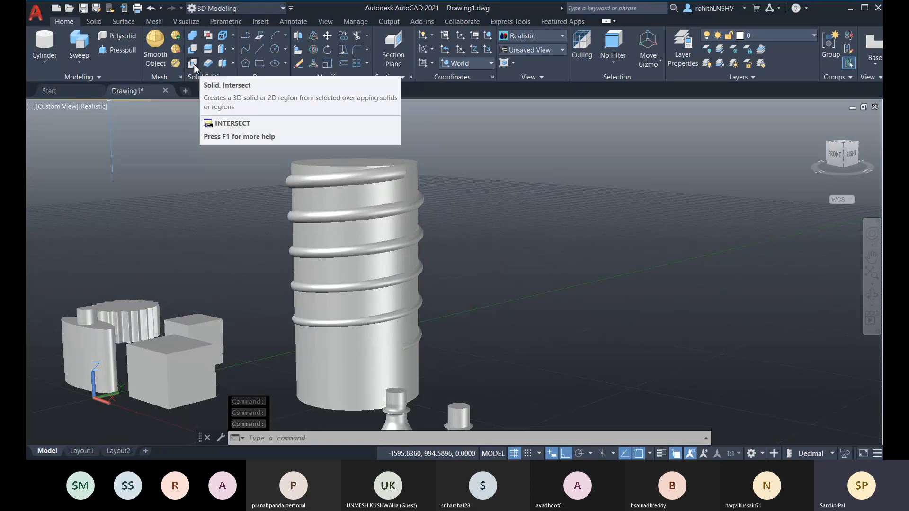
{"action": "middle_click_drag", "start_coordinate": [331, 246], "coordinate": [322, 208], "text": "shift"}
{"action": "left_click", "coordinate": [322, 208]}
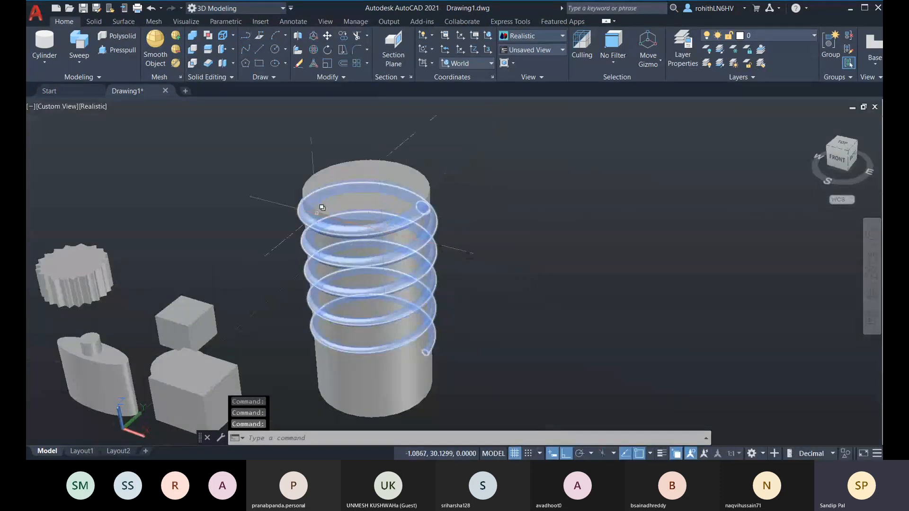
{"action": "key", "text": "Escape"}
Intersect the cylinder with the helical thread, leaving only the spring, and orbit around it
{"action": "left_click", "coordinate": [195, 63]}
{"action": "left_click", "coordinate": [368, 226]}
{"action": "left_click", "coordinate": [382, 208]}
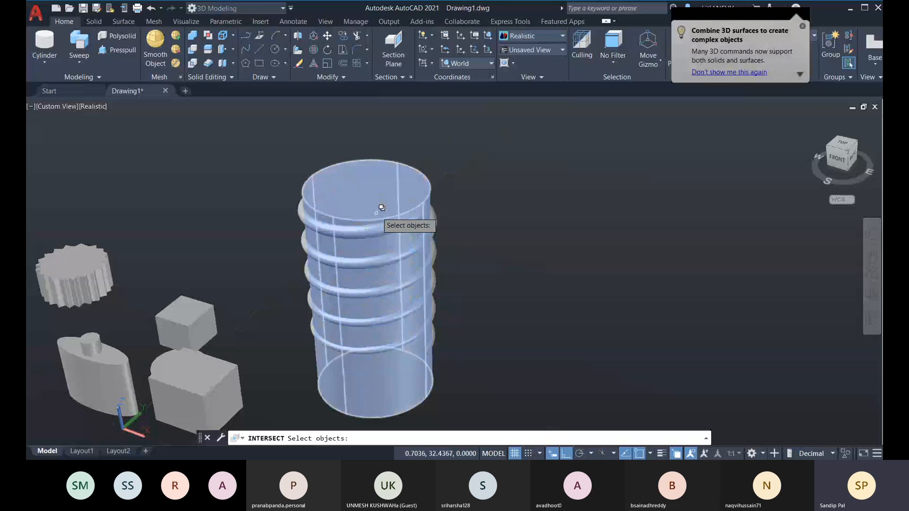
{"action": "left_click", "coordinate": [381, 208]}
{"action": "left_click", "coordinate": [438, 241]}
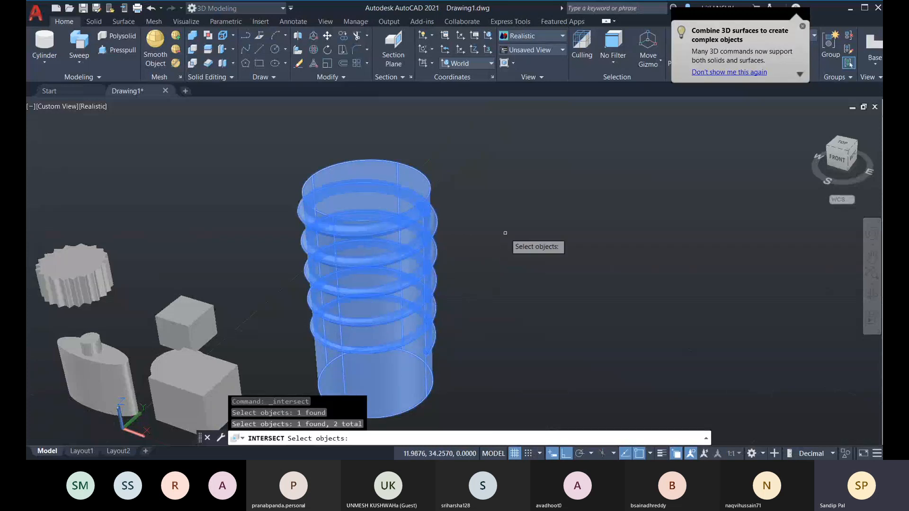
{"action": "key", "text": "Return"}
{"action": "middle_click_drag", "start_coordinate": [473, 243], "coordinate": [190, 284], "text": "shift"}
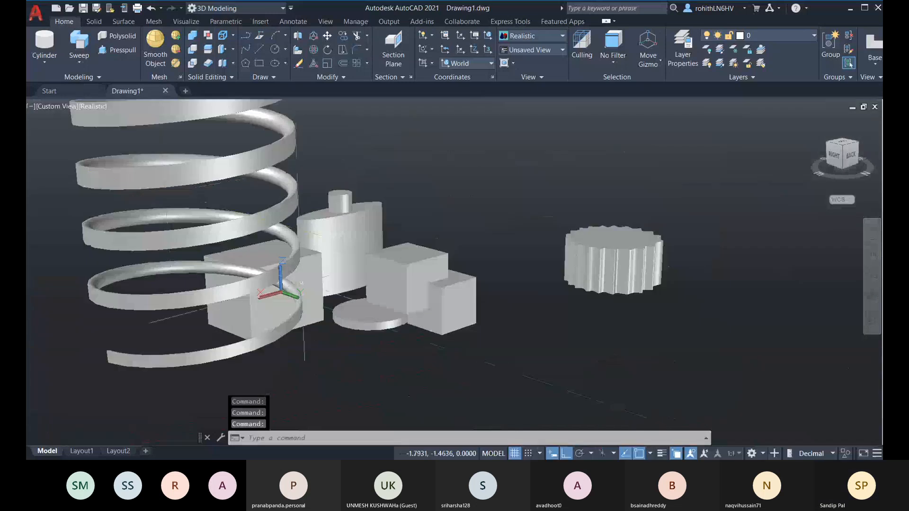
{"action": "scroll", "coordinate": [303, 308], "scroll_direction": "down", "scroll_amount": 3}
{"action": "middle_click_drag", "start_coordinate": [303, 308], "coordinate": [116, 205], "text": "shift"}
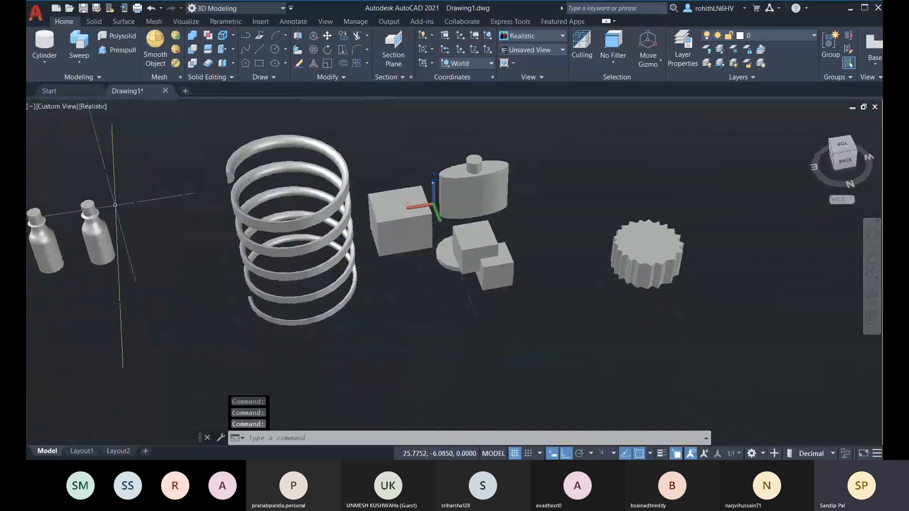
Press-pull the box's top face upward to raise it
{"action": "left_click", "coordinate": [121, 52]}
{"action": "middle_click_drag", "start_coordinate": [191, 238], "coordinate": [186, 214], "text": "shift"}
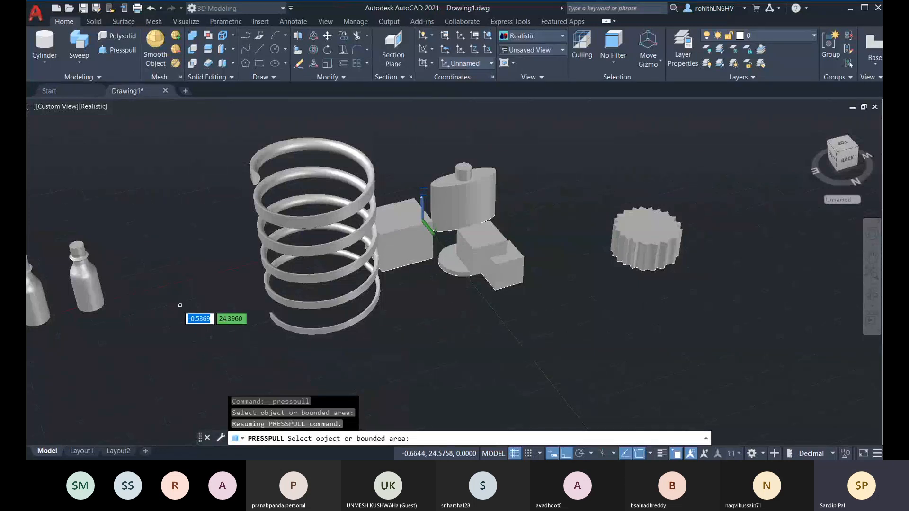
{"action": "scroll", "coordinate": [259, 180], "scroll_direction": "up", "scroll_amount": 3}
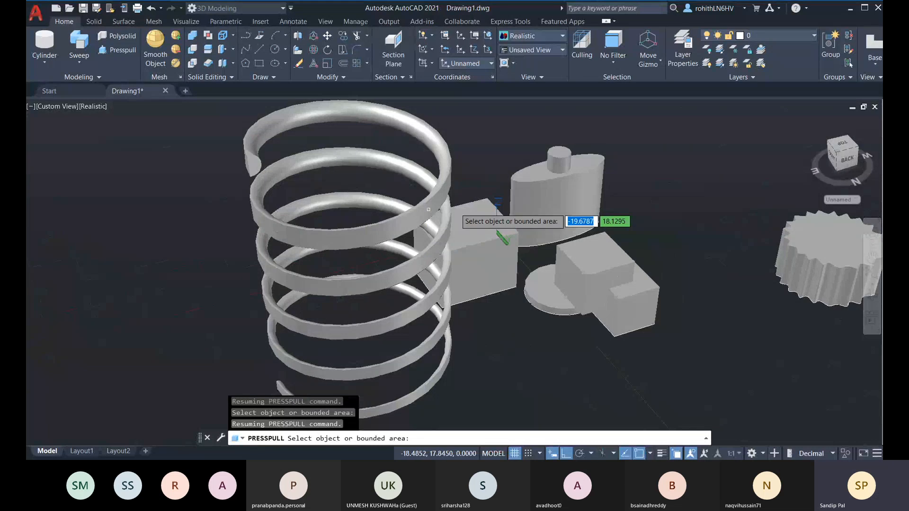
{"action": "left_click", "coordinate": [605, 263]}
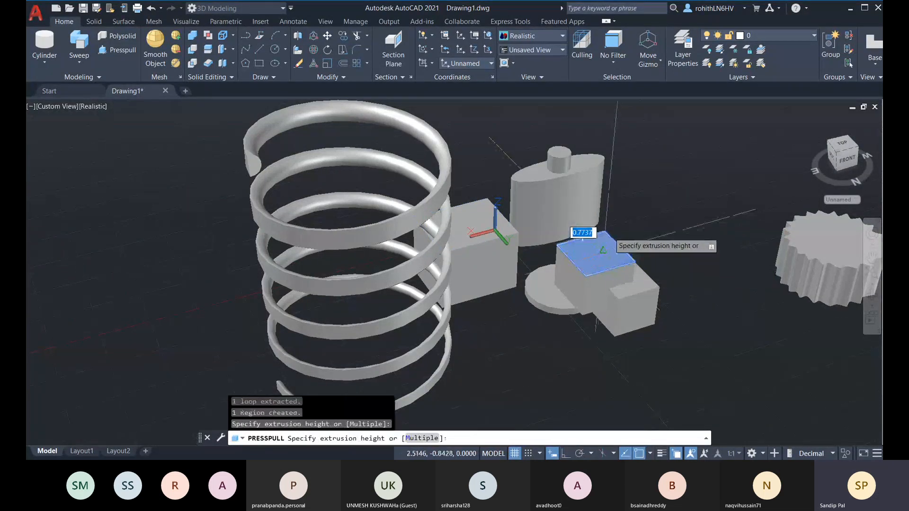
{"action": "left_click", "coordinate": [644, 199]}
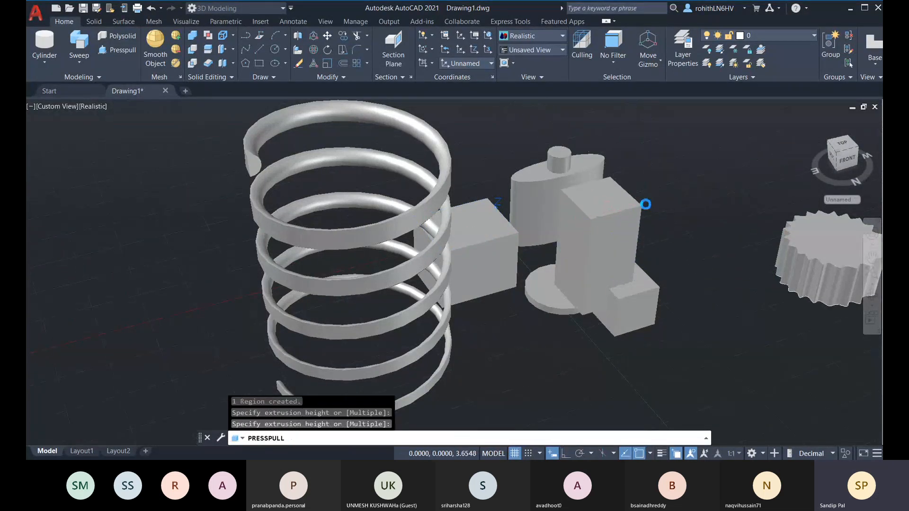
Pull the box's side face outward and stretch the small box's end face into a long bar
{"action": "left_click", "coordinate": [614, 249]}
{"action": "left_click", "coordinate": [629, 284]}
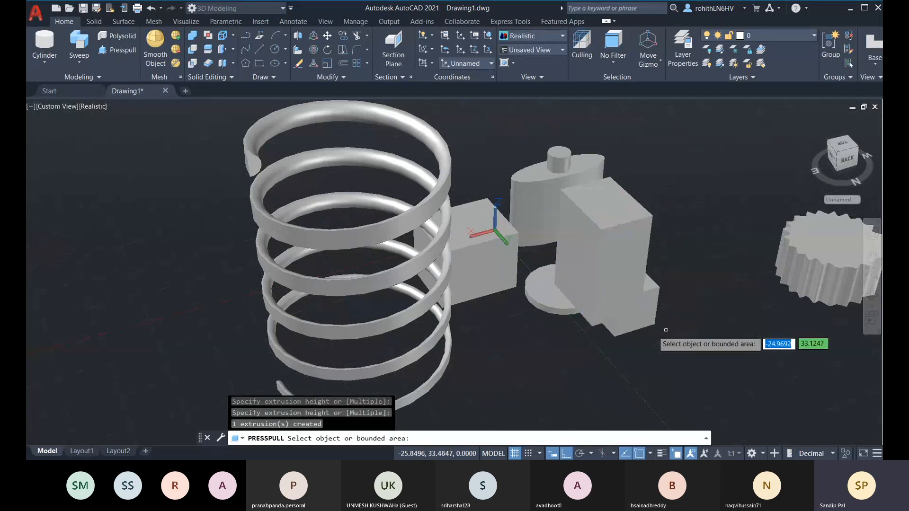
{"action": "middle_click_drag", "start_coordinate": [666, 330], "coordinate": [464, 307], "text": "shift"}
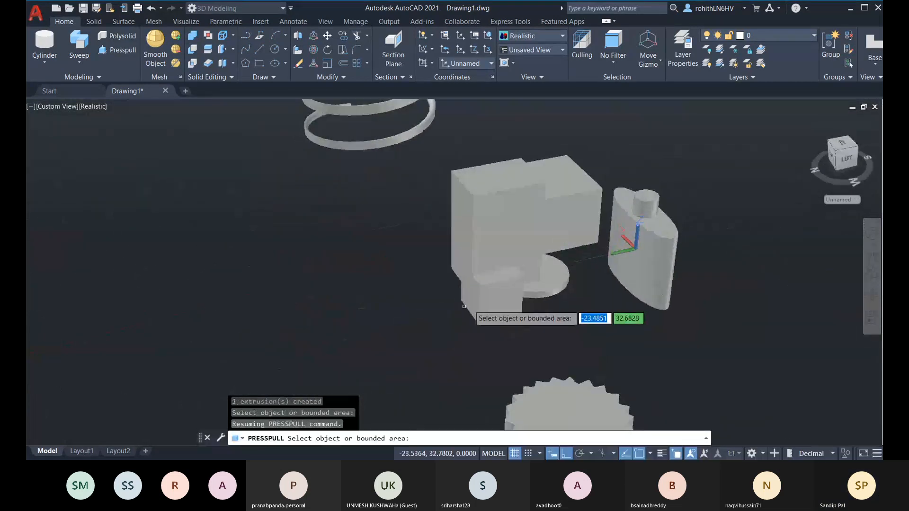
{"action": "left_click", "coordinate": [473, 301]}
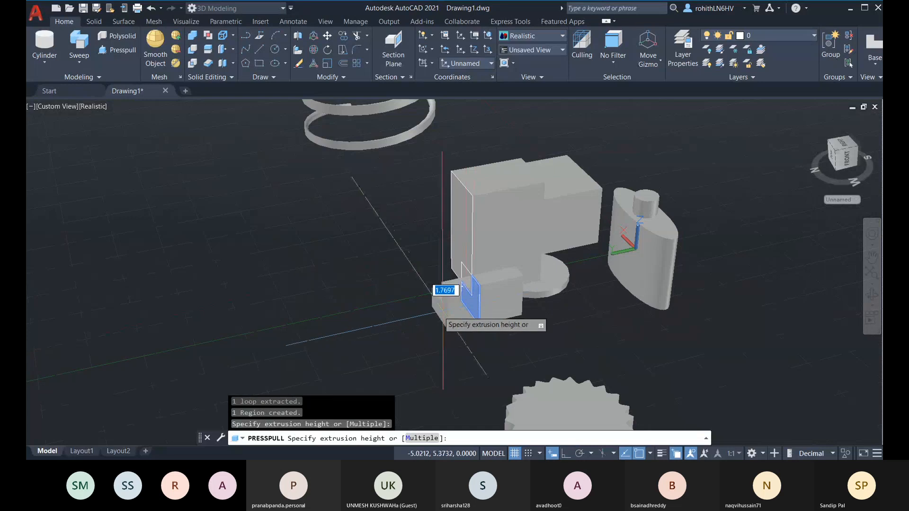
{"action": "left_click", "coordinate": [417, 314]}
{"action": "middle_click_drag", "start_coordinate": [487, 329], "coordinate": [189, 372], "text": "shift"}
{"action": "key", "text": "Escape"}
{"action": "key", "text": "Escape"}
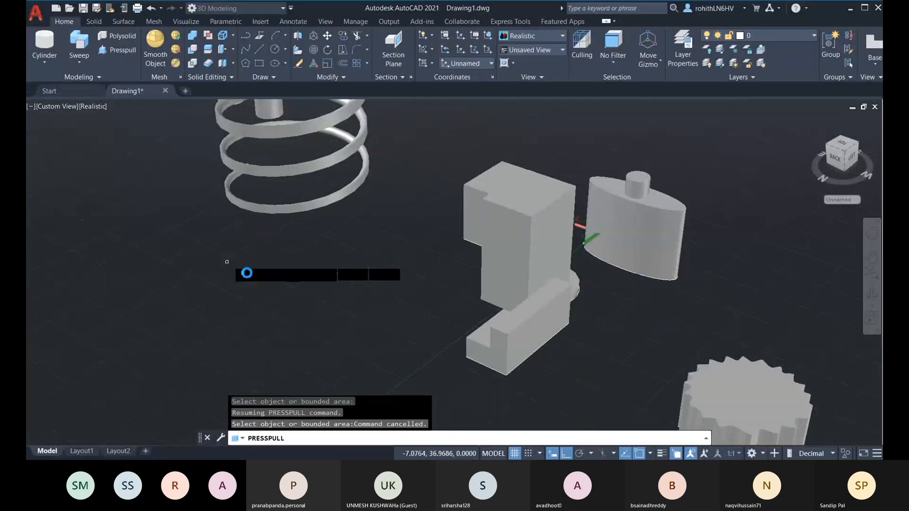
{"action": "scroll", "coordinate": [300, 288], "scroll_direction": "down", "scroll_amount": 3}
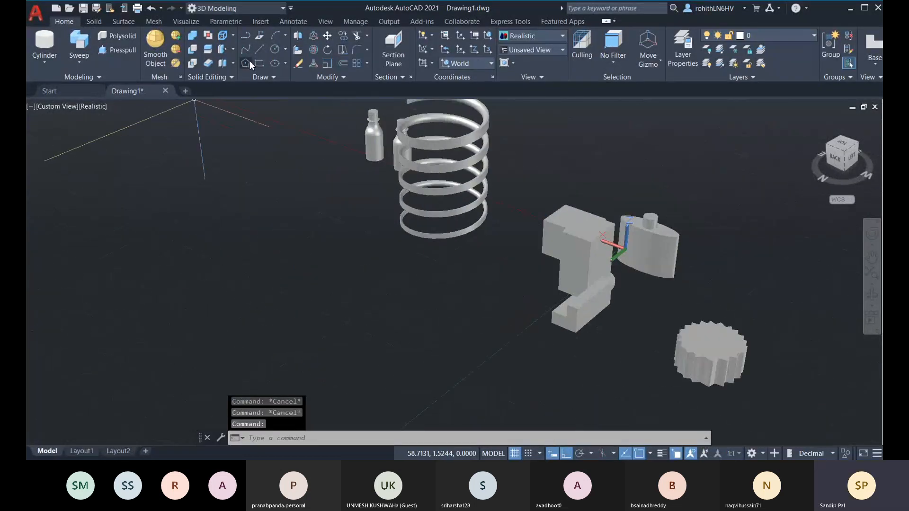
Draw a rectangle on the drawing plane
{"action": "left_click", "coordinate": [259, 63]}
{"action": "left_click", "coordinate": [331, 318]}
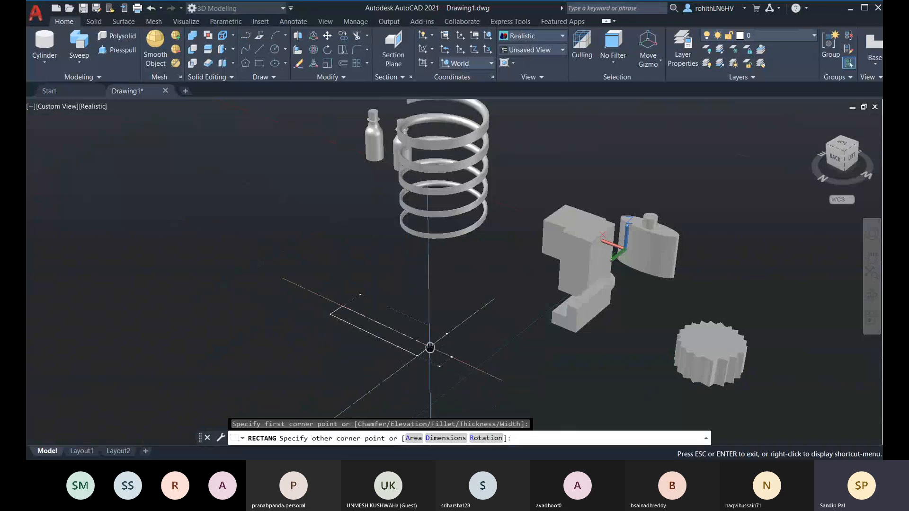
{"action": "middle_click_drag", "start_coordinate": [430, 345], "coordinate": [471, 255]}
{"action": "left_click", "coordinate": [353, 358]}
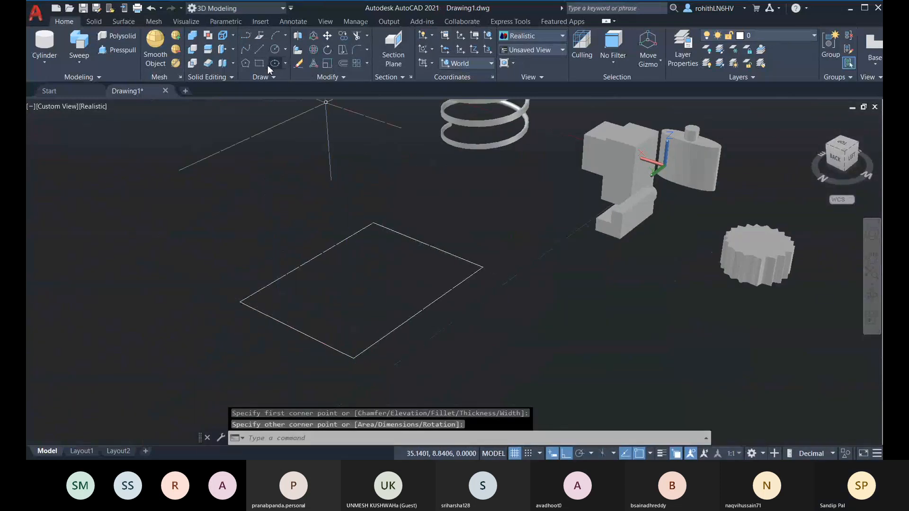
Offset the rectangle through a picked point to create an outer outline
{"action": "left_click", "coordinate": [343, 65]}
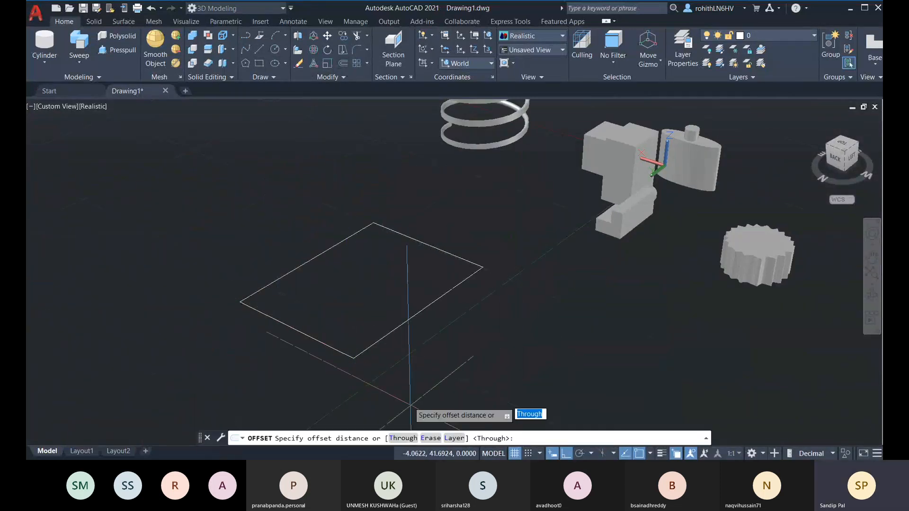
{"action": "left_click", "coordinate": [406, 439]}
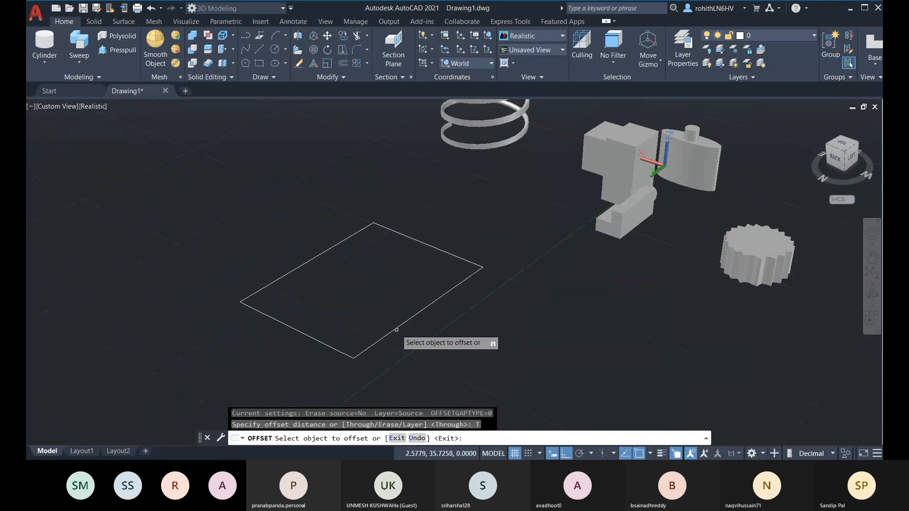
{"action": "left_click", "coordinate": [396, 329]}
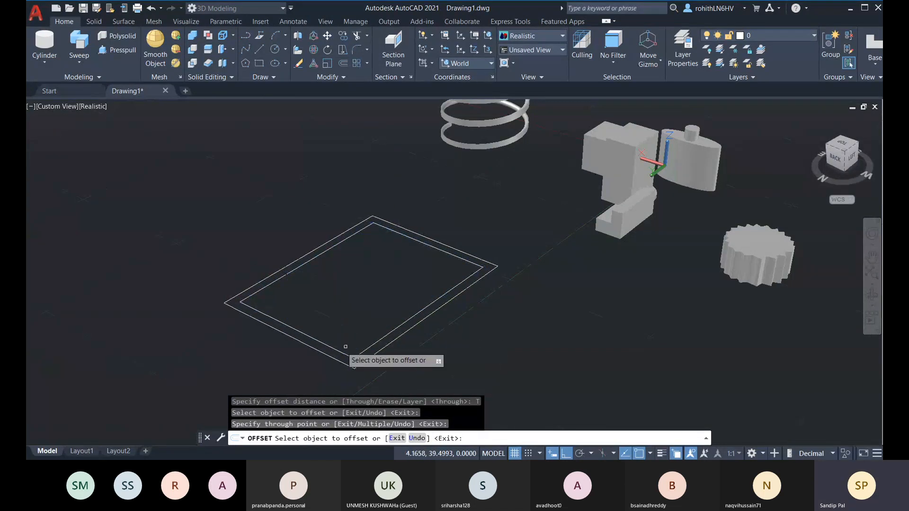
{"action": "key", "text": "Escape"}
{"action": "key", "text": "Escape"}
{"action": "scroll", "coordinate": [298, 284], "scroll_direction": "up", "scroll_amount": 1}
{"action": "middle_click_drag", "start_coordinate": [298, 284], "coordinate": [278, 259]}
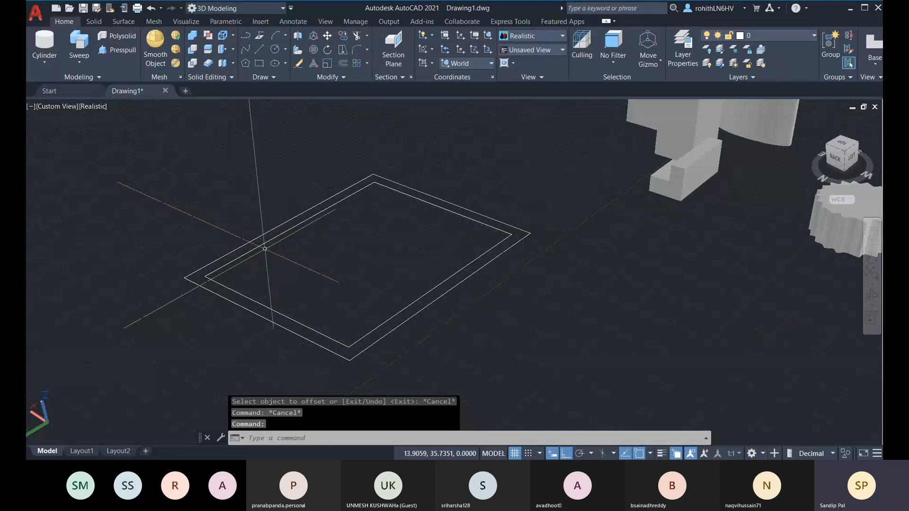
Extrude the inner rectangle into a solid box
{"action": "left_click", "coordinate": [79, 62]}
{"action": "left_click", "coordinate": [82, 84]}
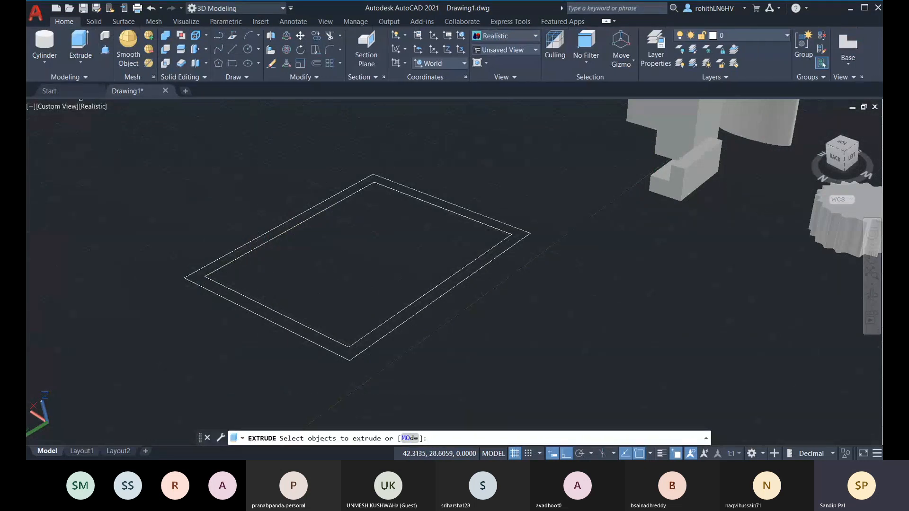
{"action": "left_click", "coordinate": [295, 226]}
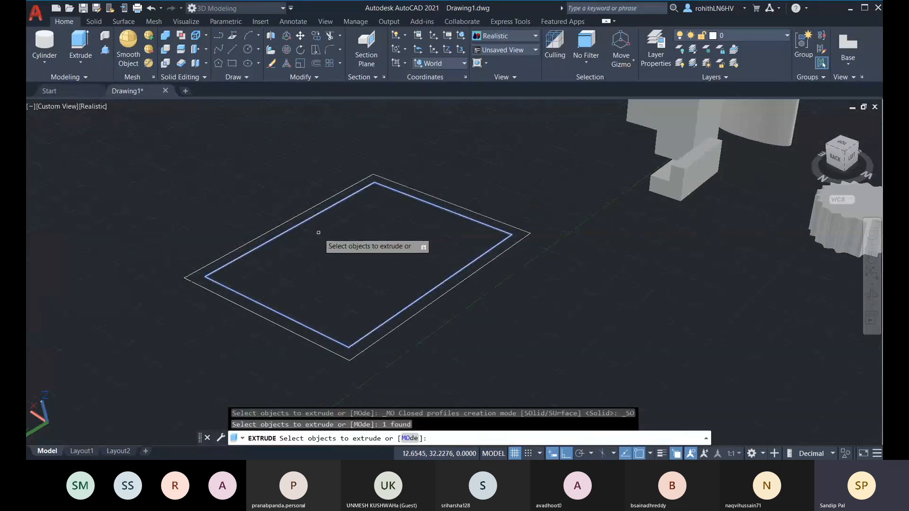
{"action": "key", "text": "Return"}
{"action": "left_click", "coordinate": [265, 308]}
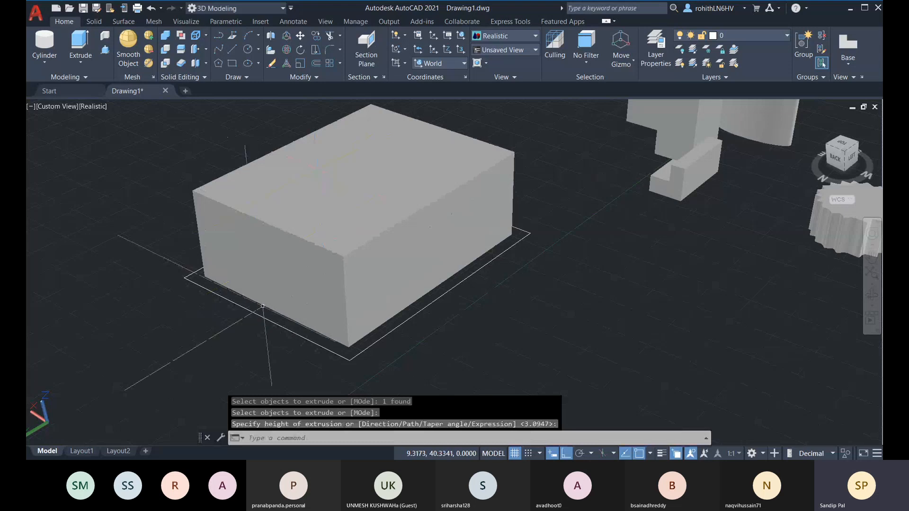
Extrude the outer rectangle into a second box enclosing the inner one
{"action": "left_click", "coordinate": [80, 45]}
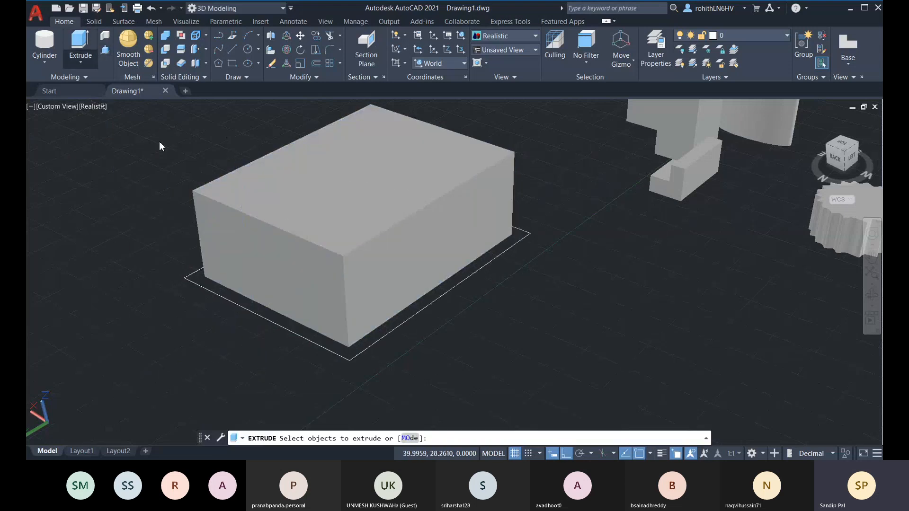
{"action": "left_click", "coordinate": [232, 306]}
{"action": "key", "text": "Return"}
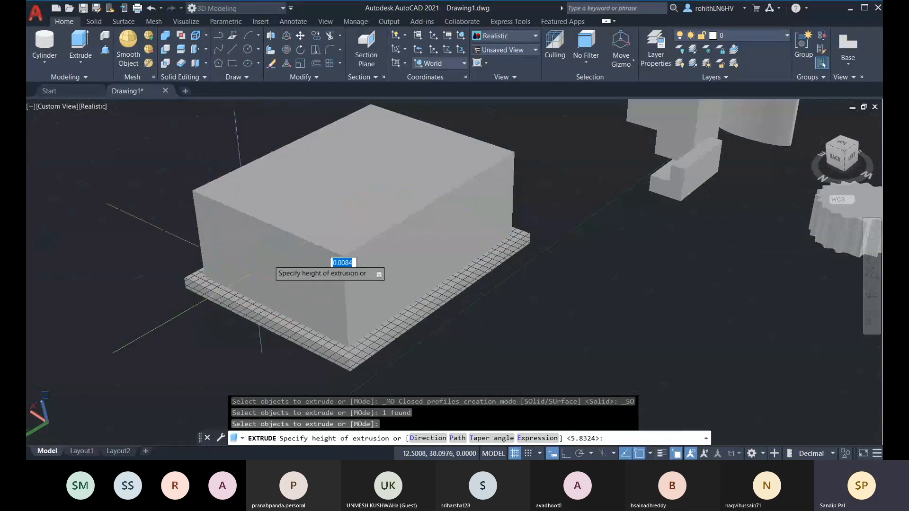
{"action": "left_click", "coordinate": [341, 259]}
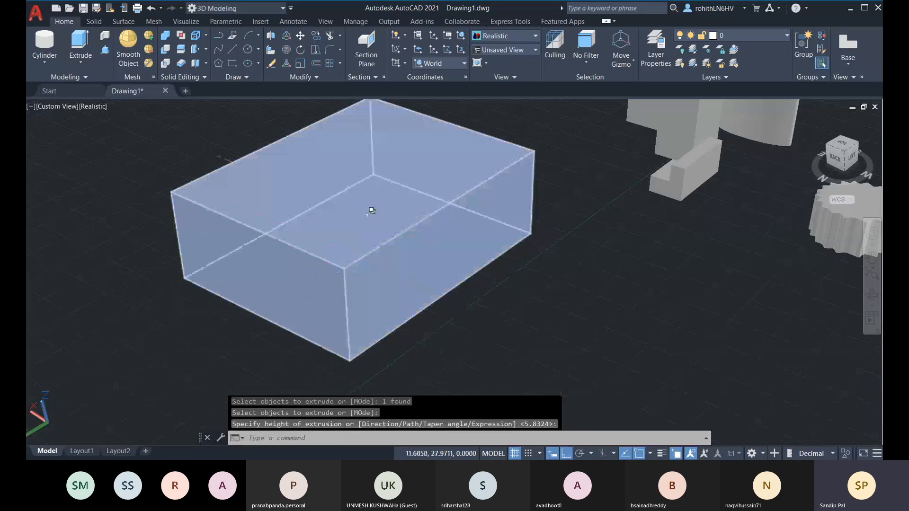
Subtract the inner box from the outer box to hollow it, then undo the result
{"action": "left_click", "coordinate": [166, 50]}
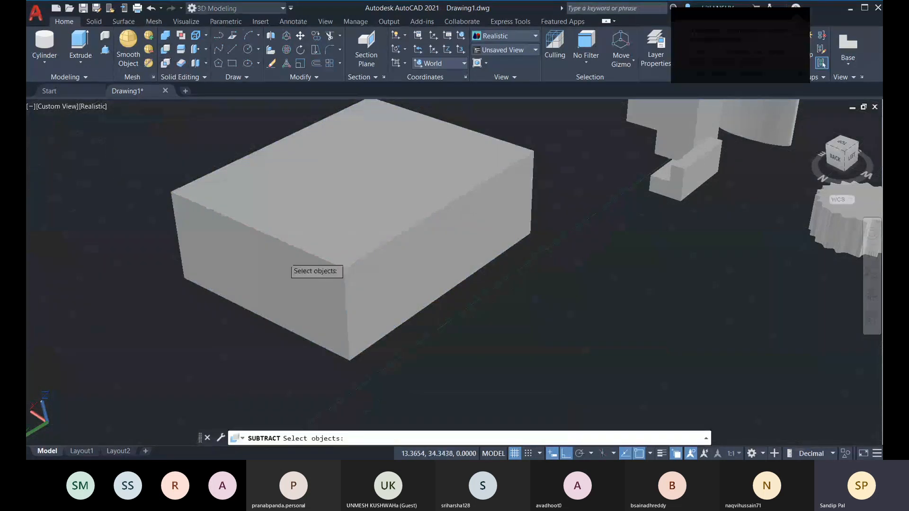
{"action": "left_click", "coordinate": [349, 280]}
{"action": "key", "text": "Return"}
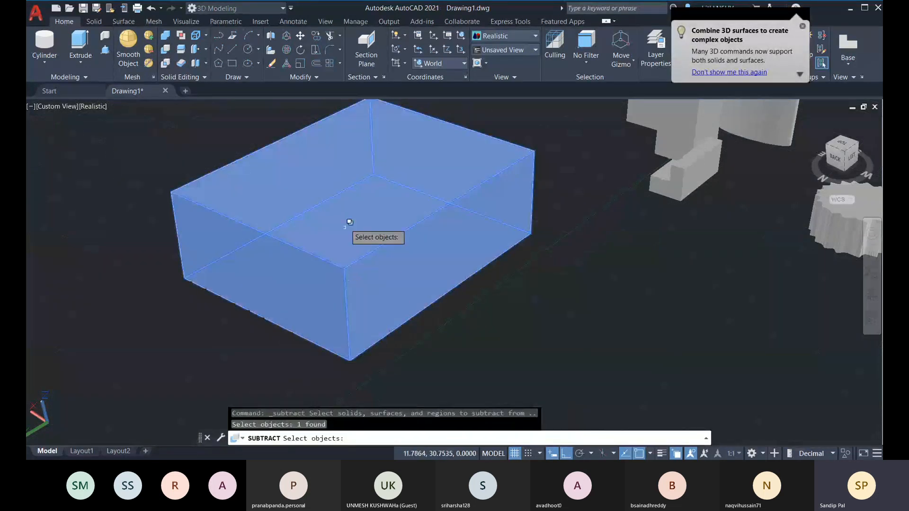
{"action": "key", "text": "Return"}
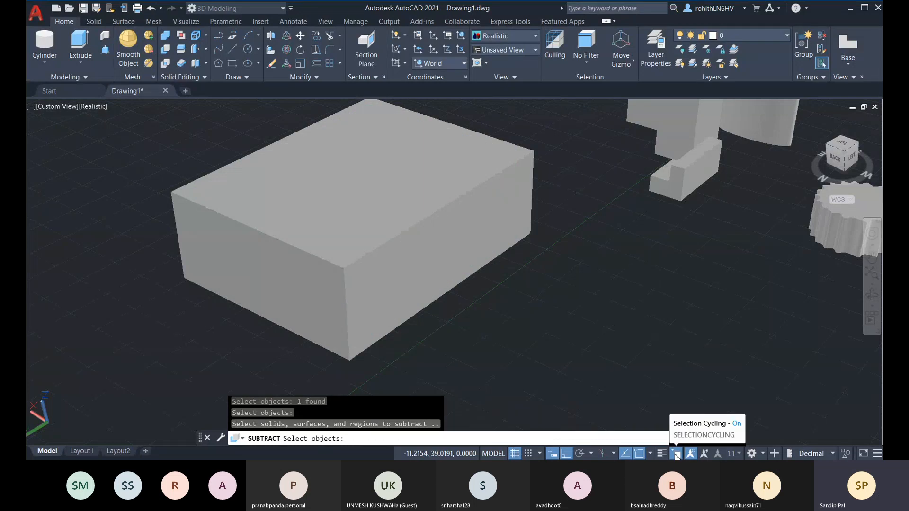
{"action": "left_click", "coordinate": [331, 195]}
{"action": "left_click", "coordinate": [415, 255]}
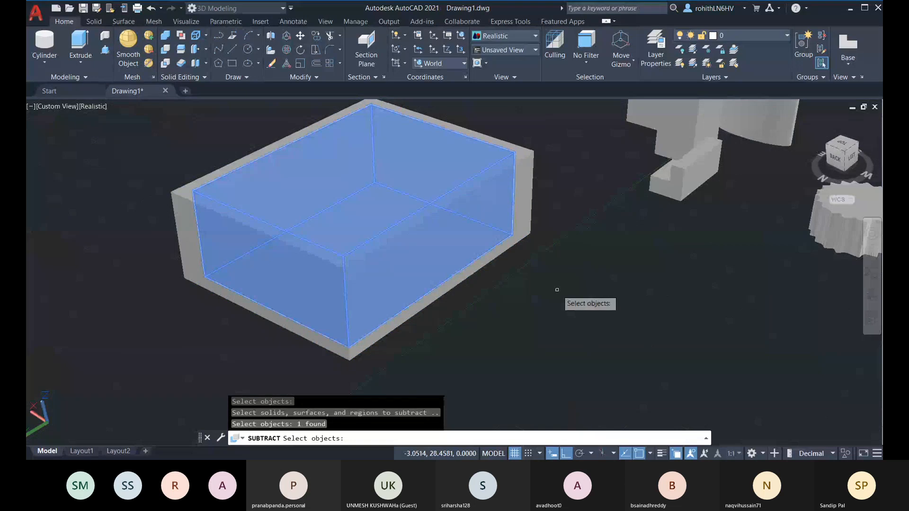
{"action": "key", "text": "Return"}
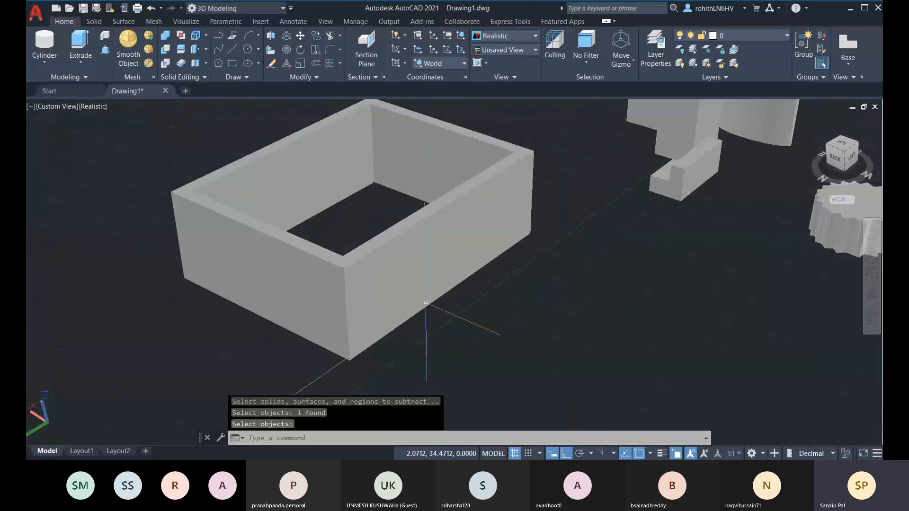
{"action": "middle_click_drag", "start_coordinate": [428, 262], "coordinate": [377, 248]}
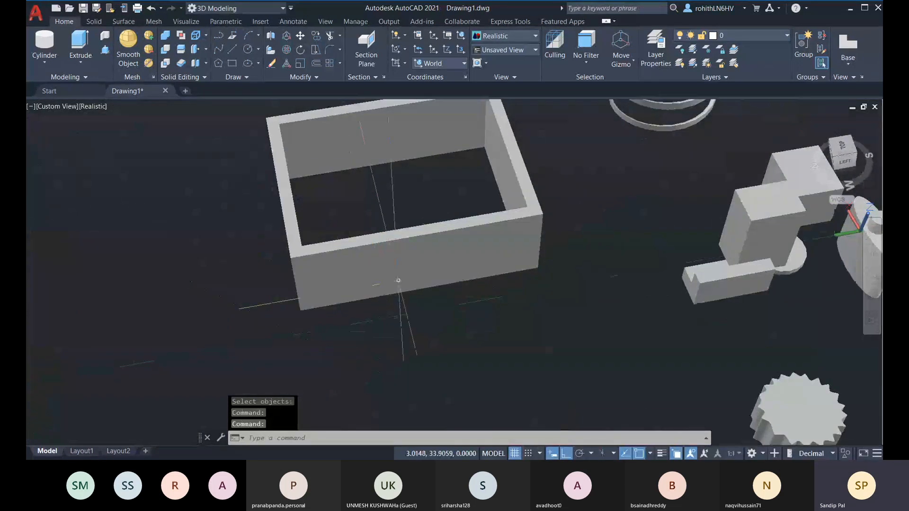
{"action": "key", "text": "ctrl+z"}
{"action": "key", "text": "ctrl+z"}
{"action": "key", "text": "ctrl+z"}
{"action": "key", "text": "ctrl+z"}
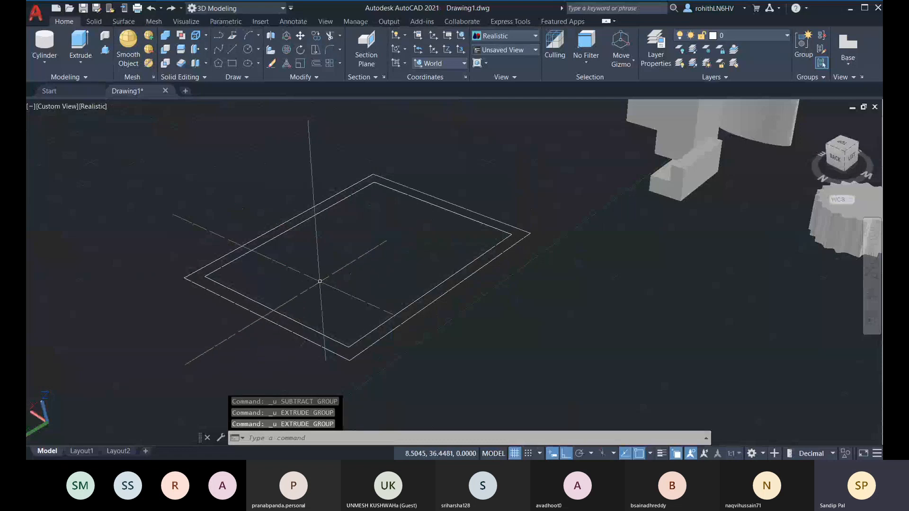
Press-pull the strip between the two rectangles up into a hollow box of walls
{"action": "left_click", "coordinate": [106, 50]}
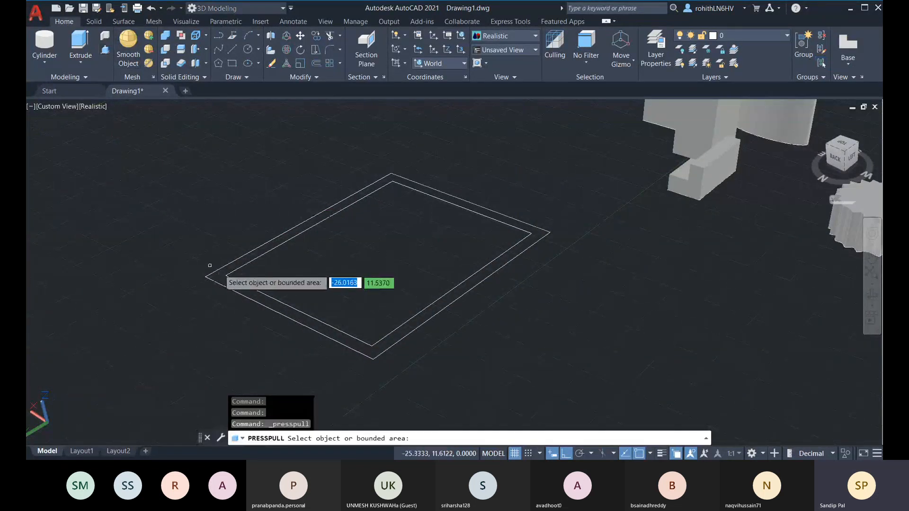
{"action": "scroll", "coordinate": [208, 265], "scroll_direction": "up", "scroll_amount": 4}
{"action": "scroll", "coordinate": [203, 264], "scroll_direction": "down", "scroll_amount": 2}
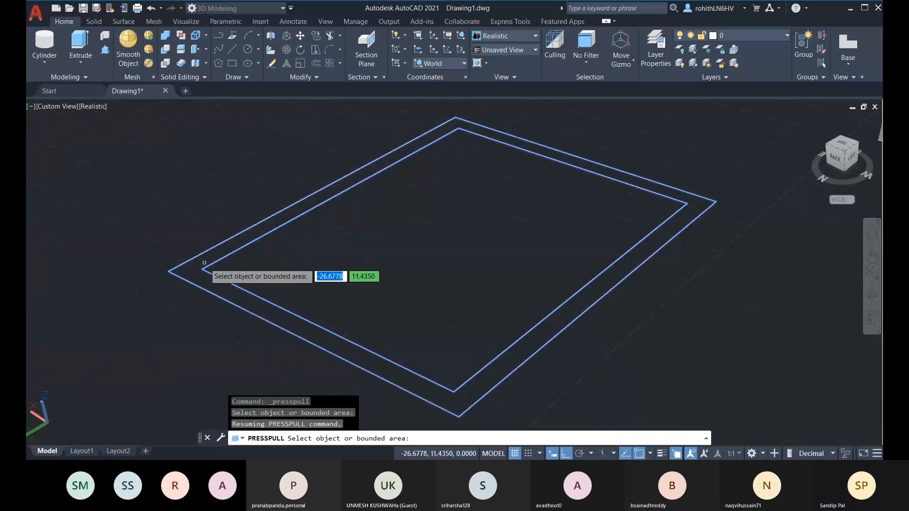
{"action": "left_click", "coordinate": [230, 246]}
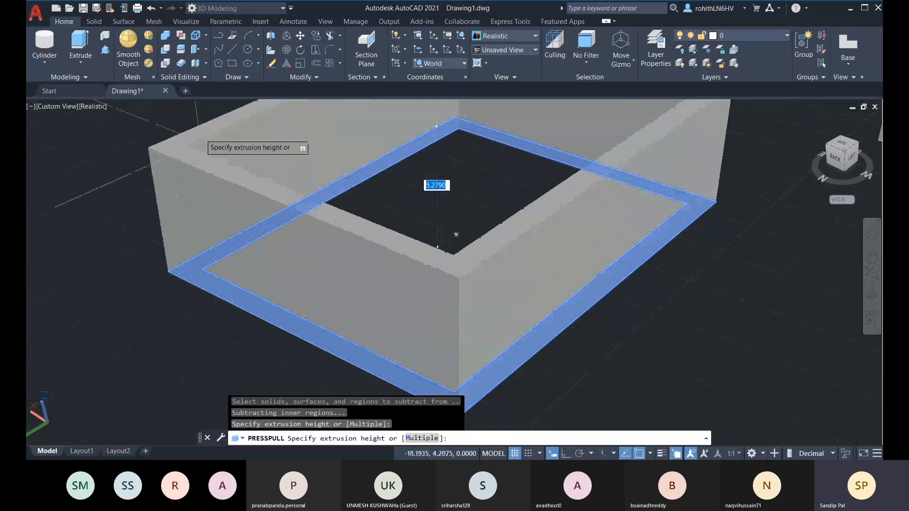
{"action": "left_click", "coordinate": [456, 234]}
{"action": "scroll", "coordinate": [370, 240], "scroll_direction": "down", "scroll_amount": 3}
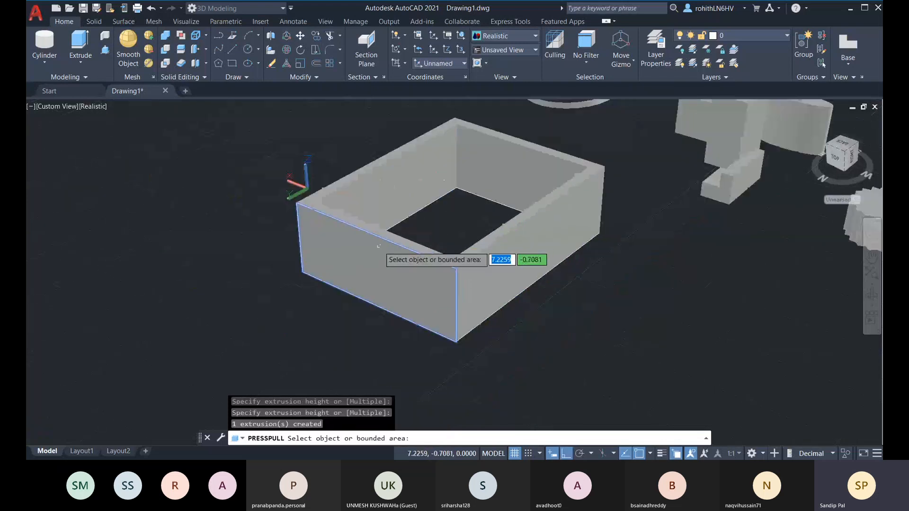
{"action": "key", "text": "Return"}
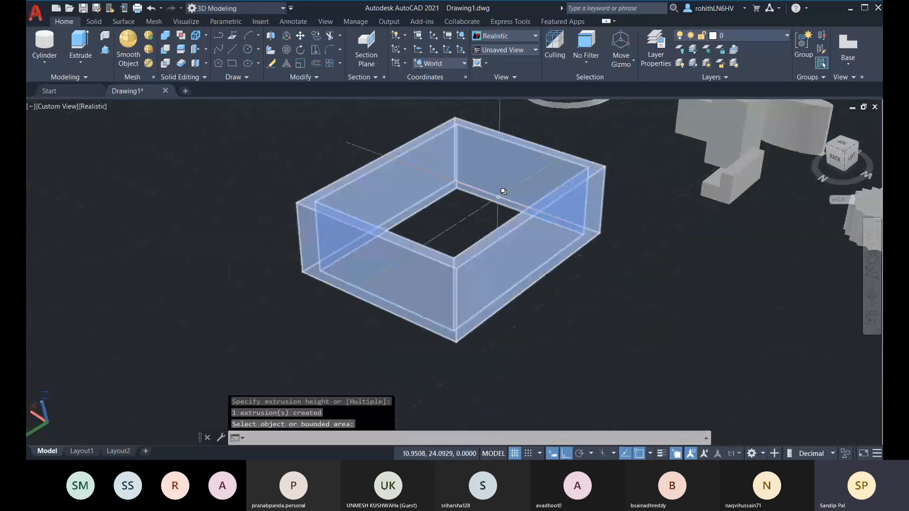
{"action": "middle_click_drag", "start_coordinate": [515, 228], "coordinate": [445, 231], "text": "shift"}
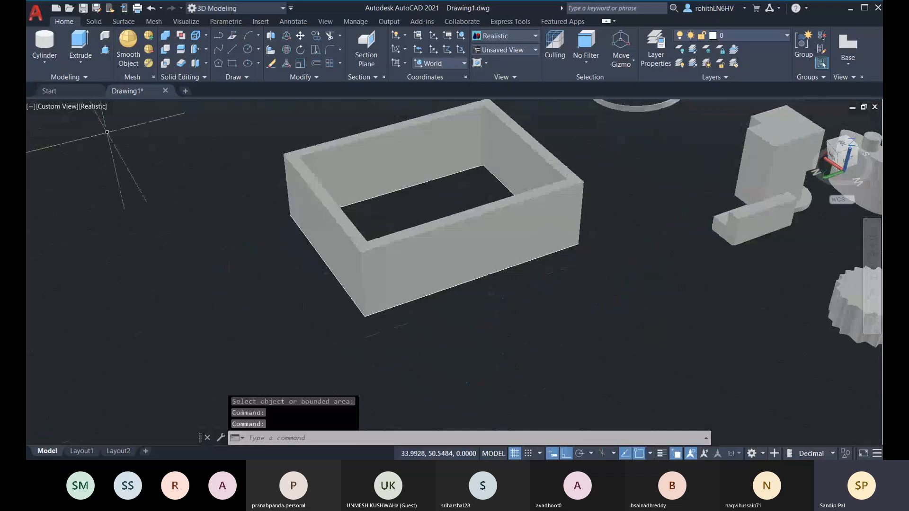
Reframe the view to show all solids, then select the hollow frame to display its gizmo
{"action": "middle_click_drag", "start_coordinate": [402, 164], "coordinate": [302, 211], "text": "shift"}
{"action": "middle_click_drag", "start_coordinate": [349, 245], "coordinate": [333, 276]}
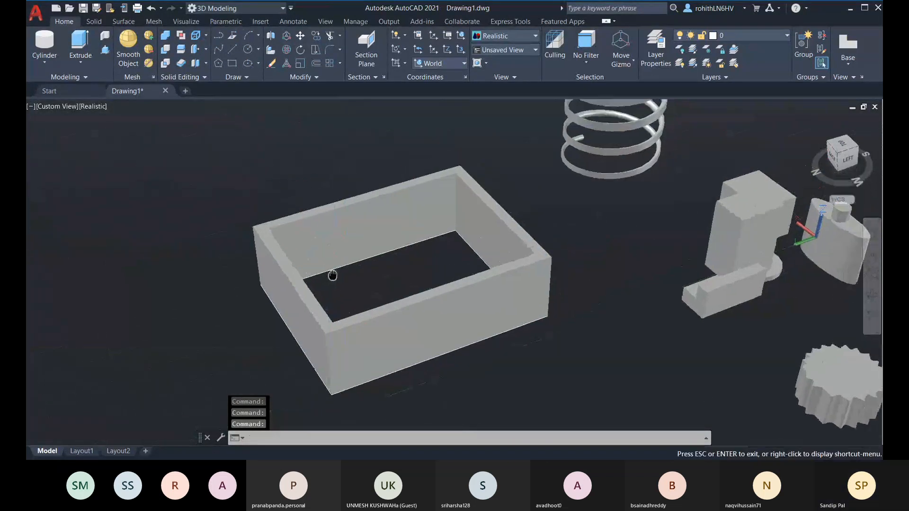
{"action": "scroll", "coordinate": [376, 284], "scroll_direction": "down", "scroll_amount": 3}
{"action": "middle_click_drag", "start_coordinate": [398, 303], "coordinate": [356, 303]}
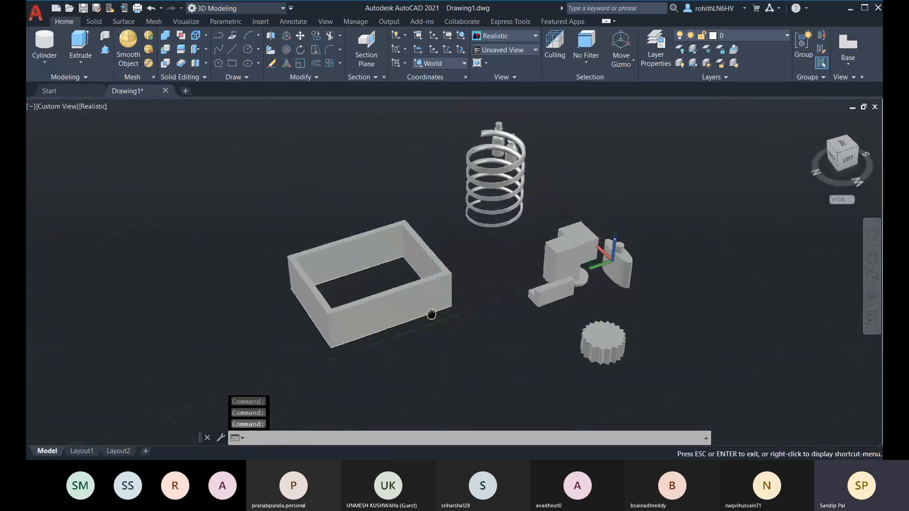
{"action": "scroll", "coordinate": [271, 312], "scroll_direction": "up", "scroll_amount": 3}
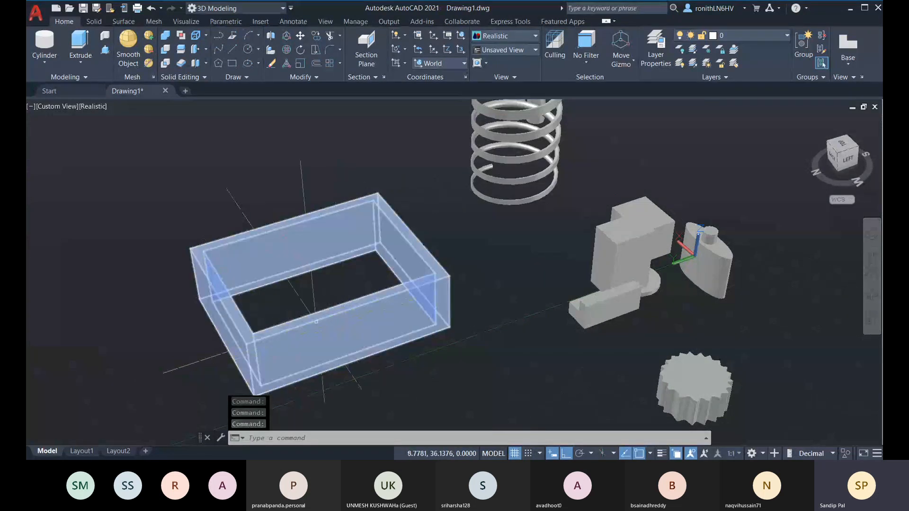
{"action": "left_click", "coordinate": [367, 321]}
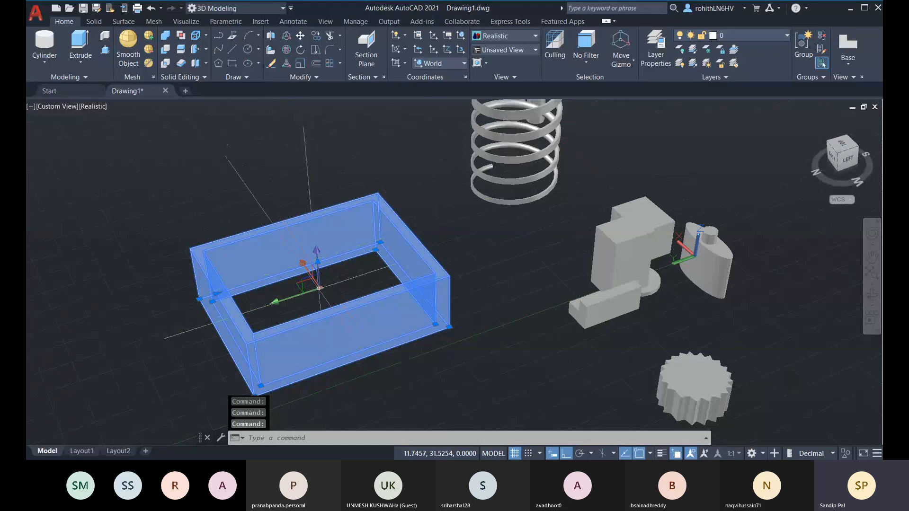
{"action": "scroll", "coordinate": [320, 288], "scroll_direction": "up", "scroll_amount": 3}
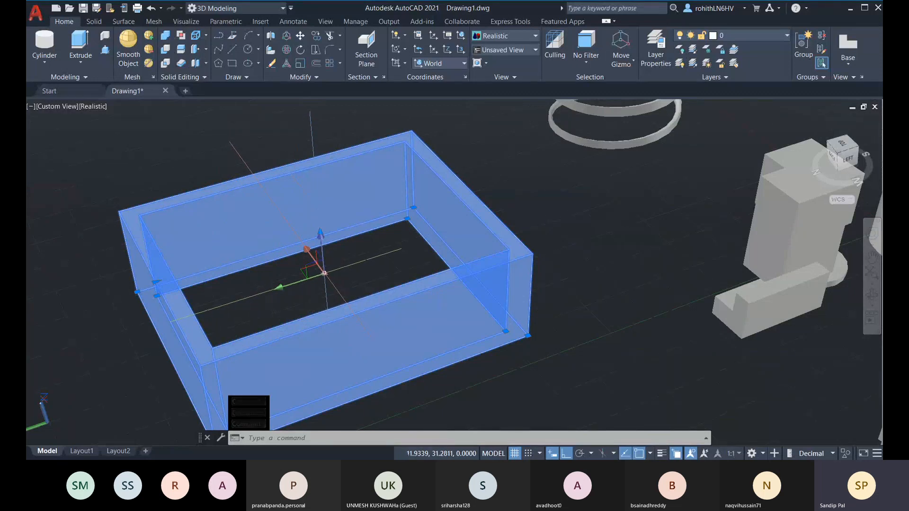
Switch the tray's gizmo to Rotate and cancel a trial rotation
{"action": "right_click", "coordinate": [324, 274]}
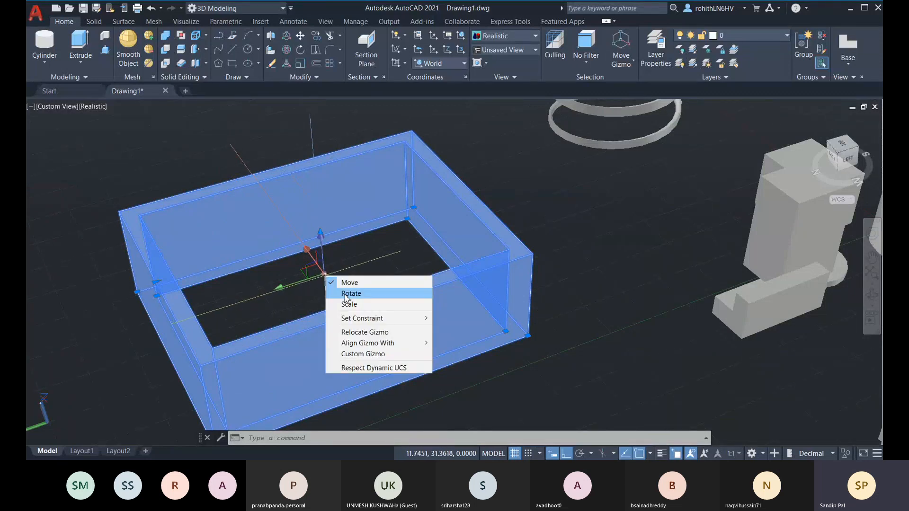
{"action": "left_click", "coordinate": [351, 294]}
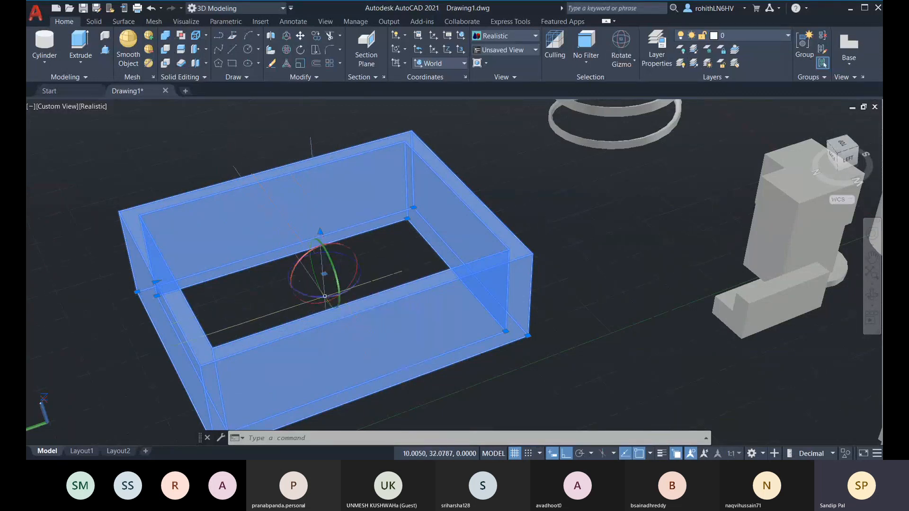
{"action": "left_click", "coordinate": [338, 284]}
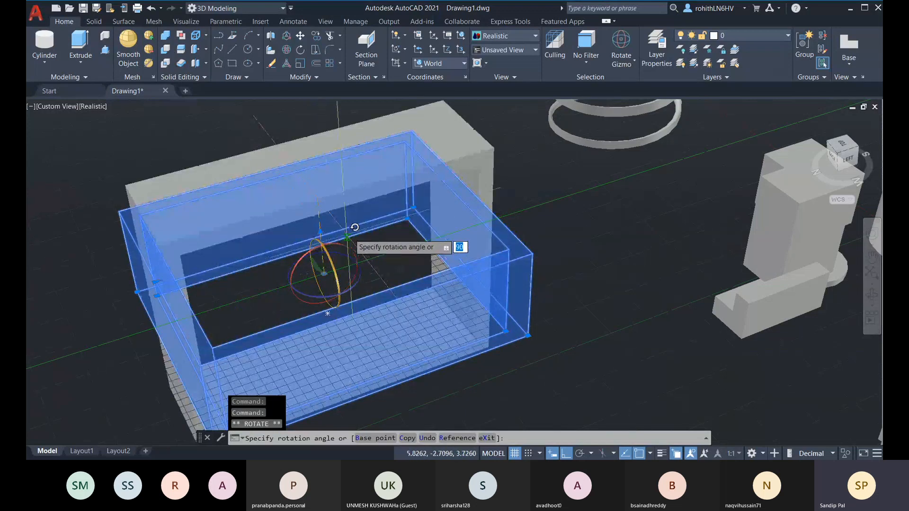
{"action": "key", "text": "Escape"}
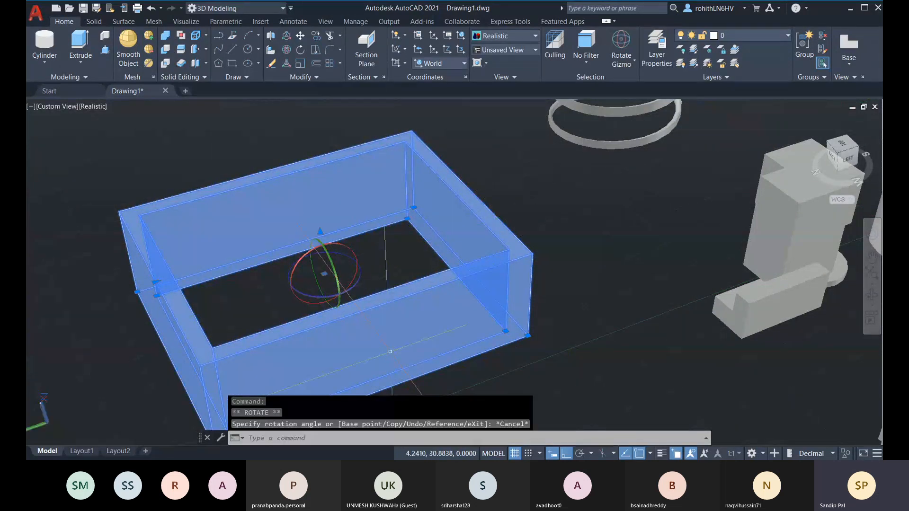
Trial-rotate the tray about other axes, cancelling each, then grab the gizmo's centre grip
{"action": "middle_click_drag", "start_coordinate": [478, 357], "coordinate": [436, 330], "text": "shift"}
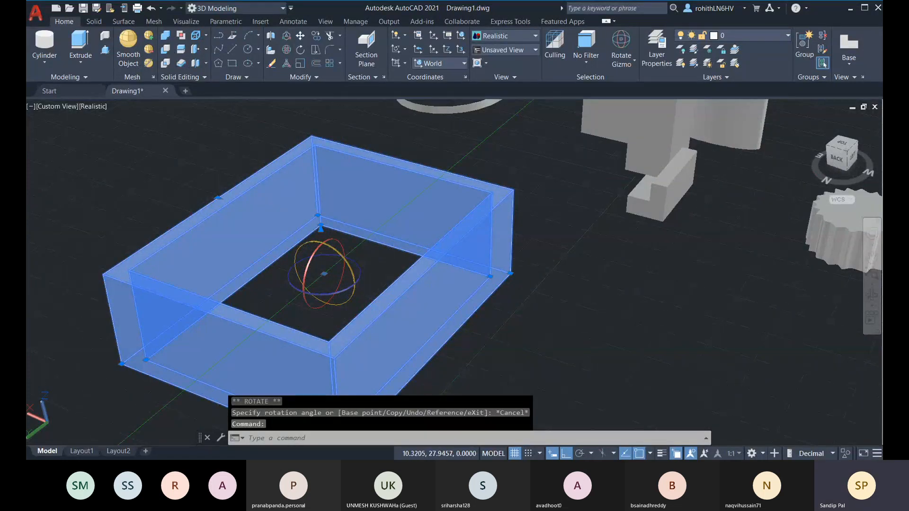
{"action": "left_click", "coordinate": [354, 279]}
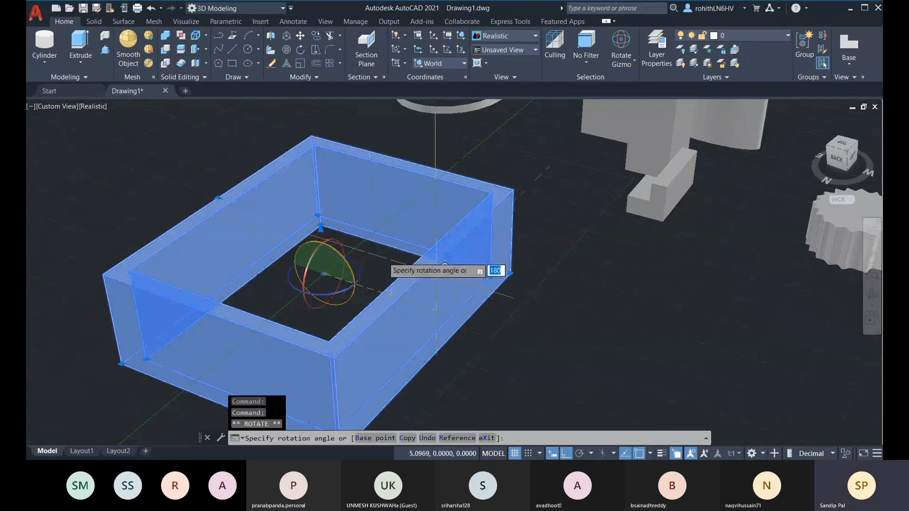
{"action": "key", "text": "Escape"}
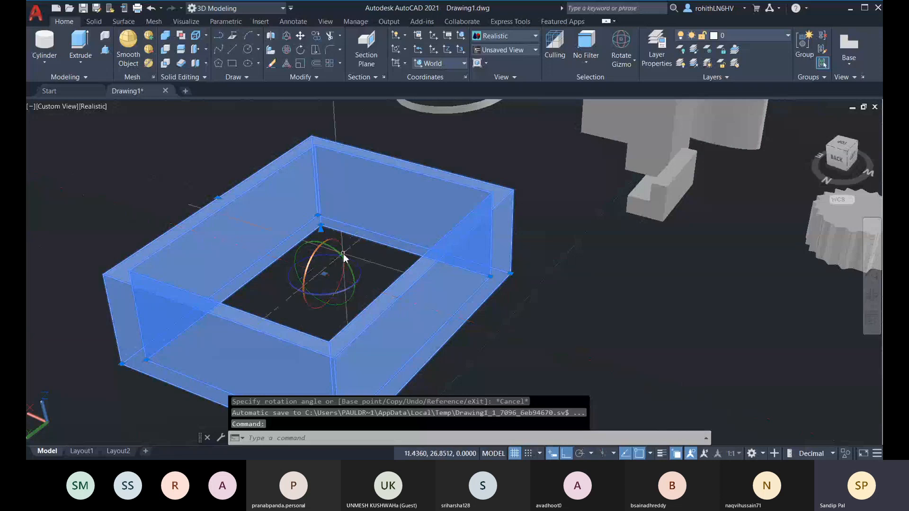
{"action": "left_click", "coordinate": [315, 254]}
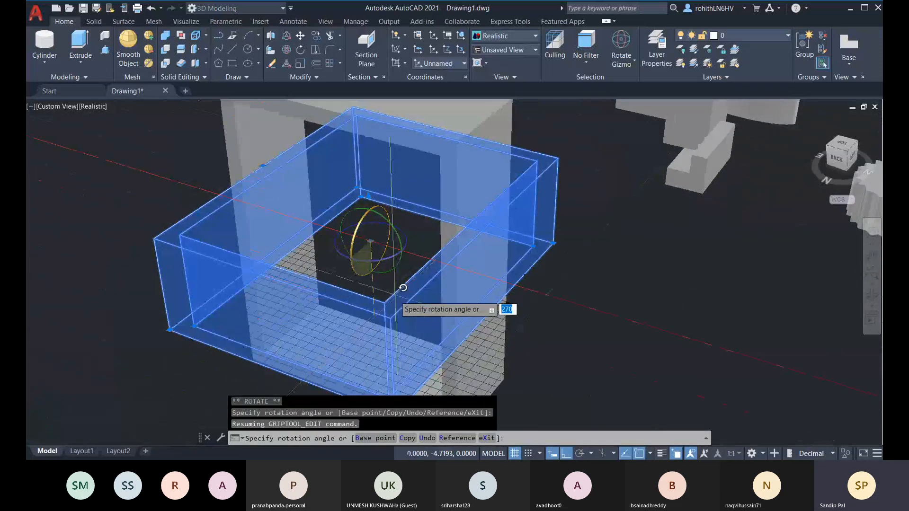
{"action": "key", "text": "Escape"}
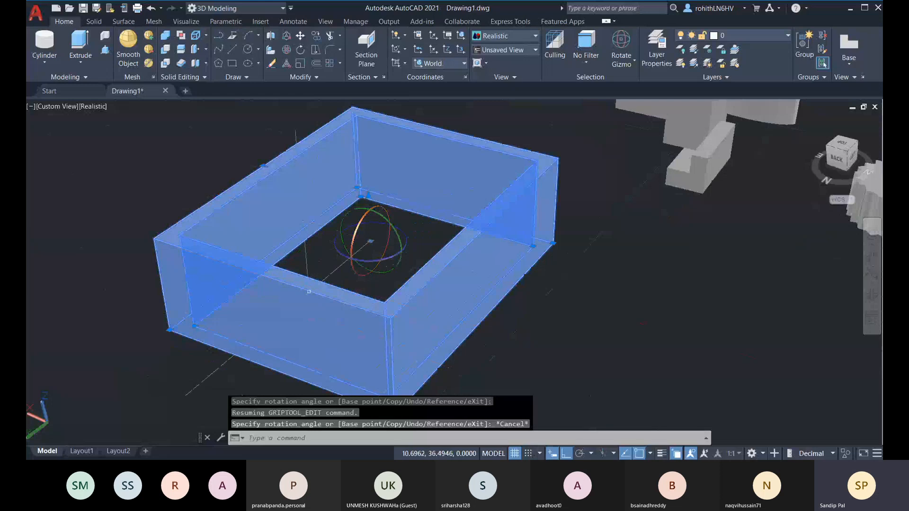
{"action": "left_click", "coordinate": [400, 268]}
{"action": "key", "text": "Escape"}
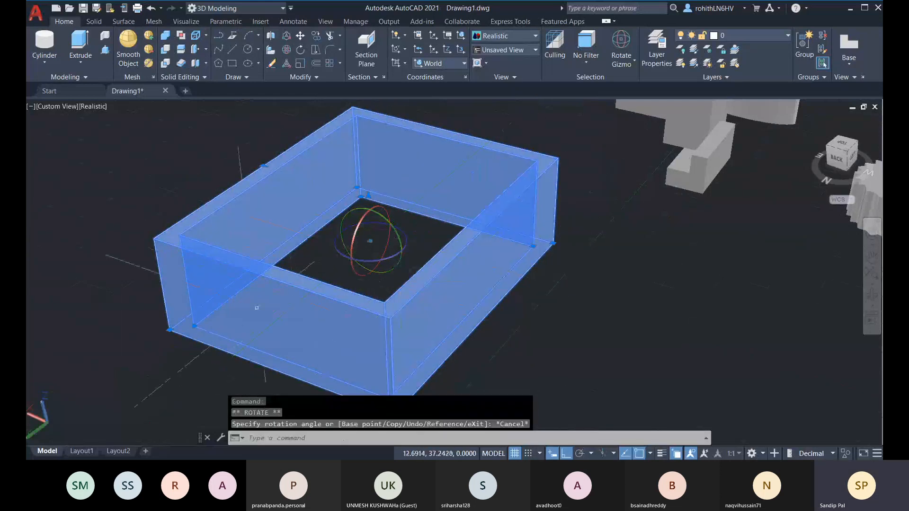
{"action": "left_click", "coordinate": [398, 239]}
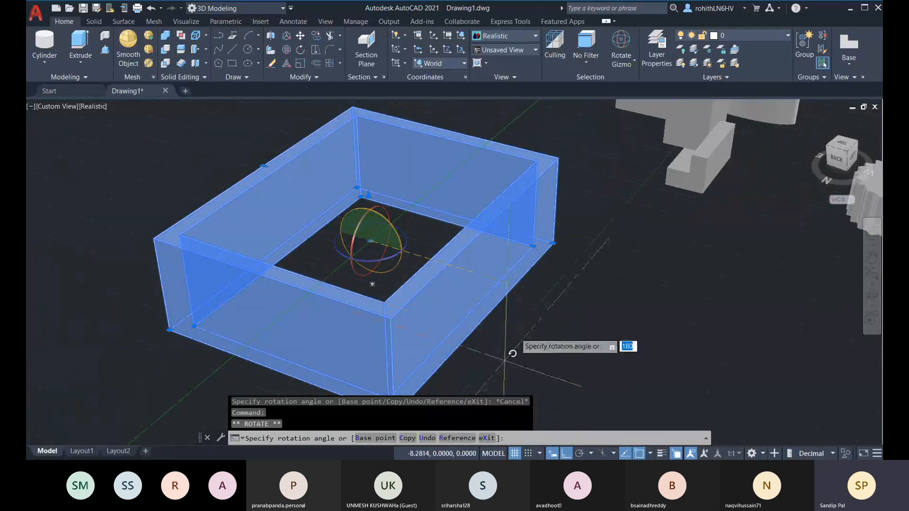
{"action": "key", "text": "Escape"}
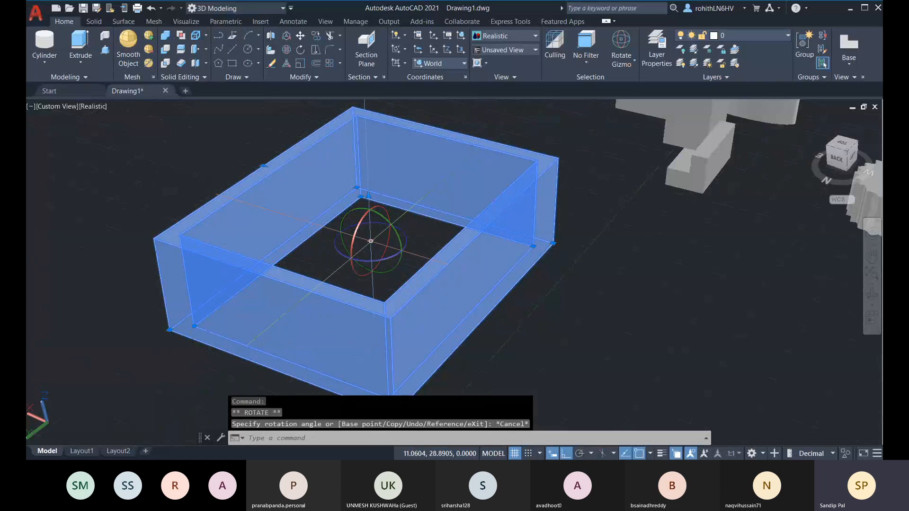
{"action": "left_click", "coordinate": [370, 241]}
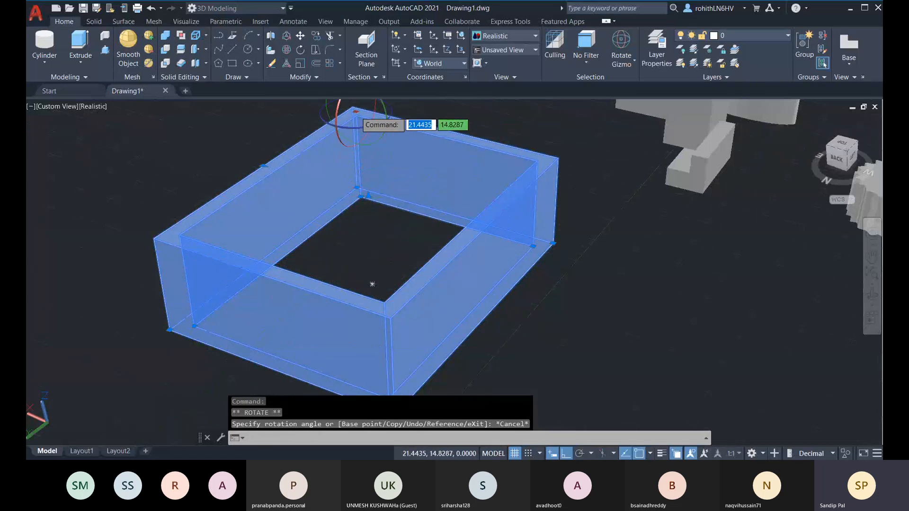
{"action": "left_click", "coordinate": [355, 109]}
{"action": "middle_click_drag", "start_coordinate": [400, 203], "coordinate": [396, 330]}
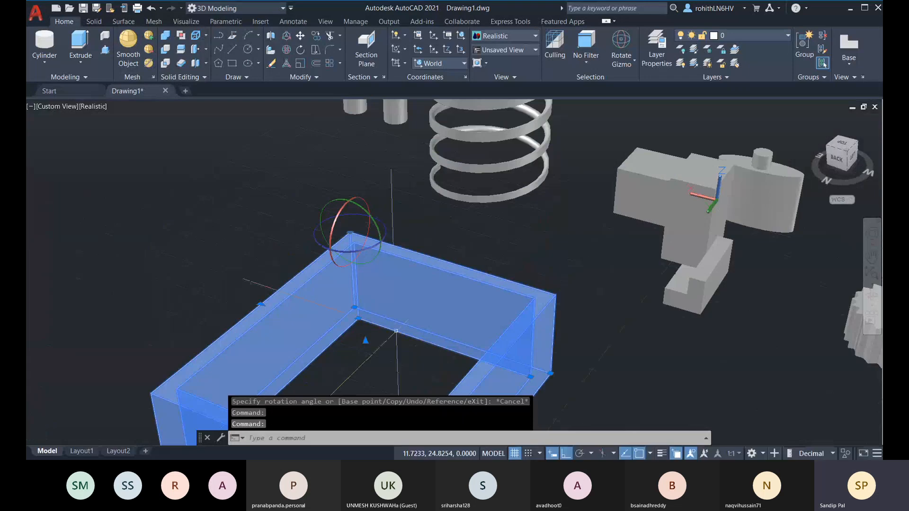
{"action": "middle_click_drag", "start_coordinate": [362, 247], "coordinate": [362, 223]}
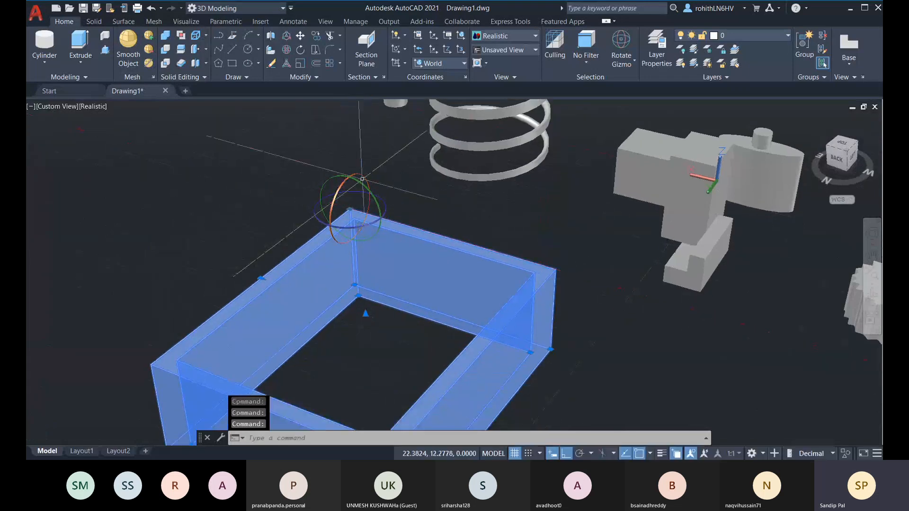
{"action": "left_click", "coordinate": [378, 206]}
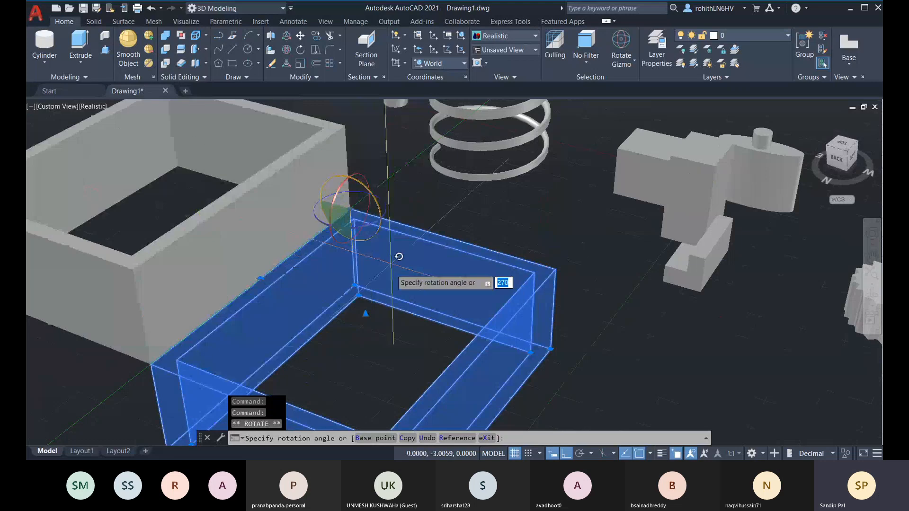
{"action": "key", "text": "Escape"}
{"action": "left_click", "coordinate": [360, 223]}
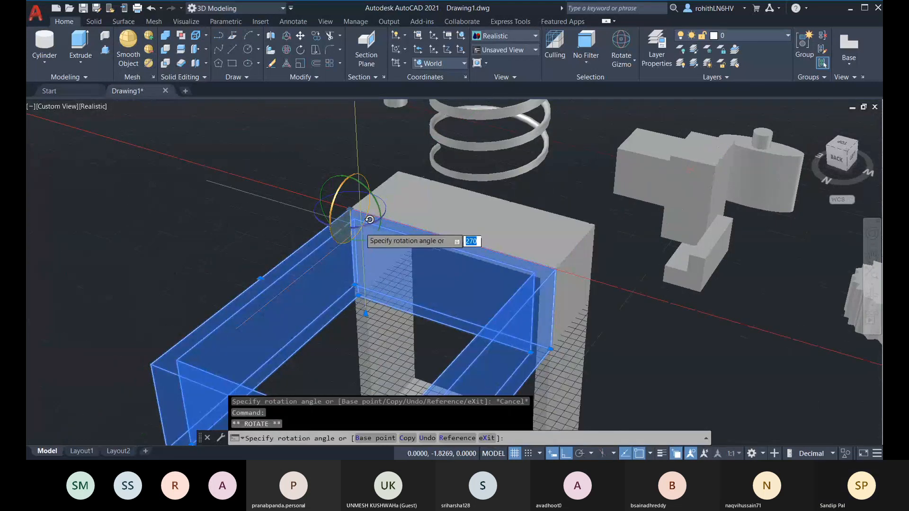
{"action": "scroll", "coordinate": [351, 265], "scroll_direction": "up", "scroll_amount": 1}
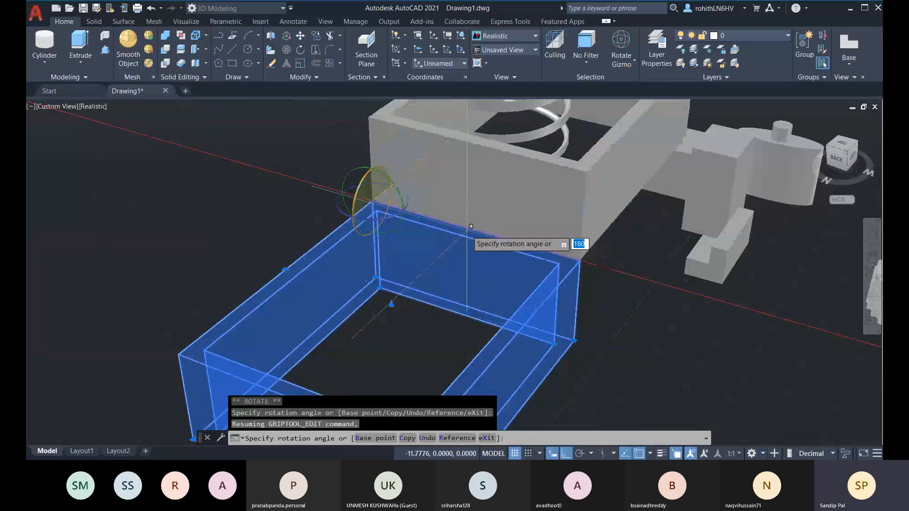
{"action": "key", "text": "Escape"}
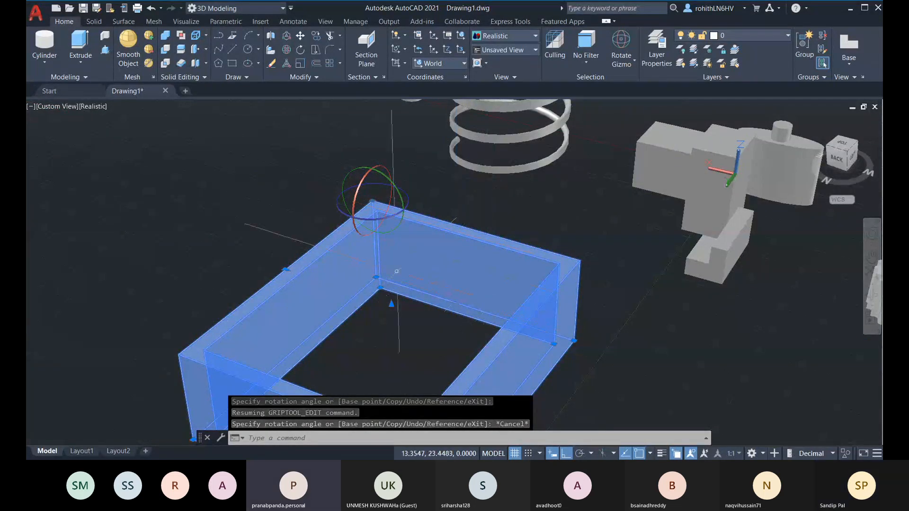
{"action": "left_click", "coordinate": [397, 219]}
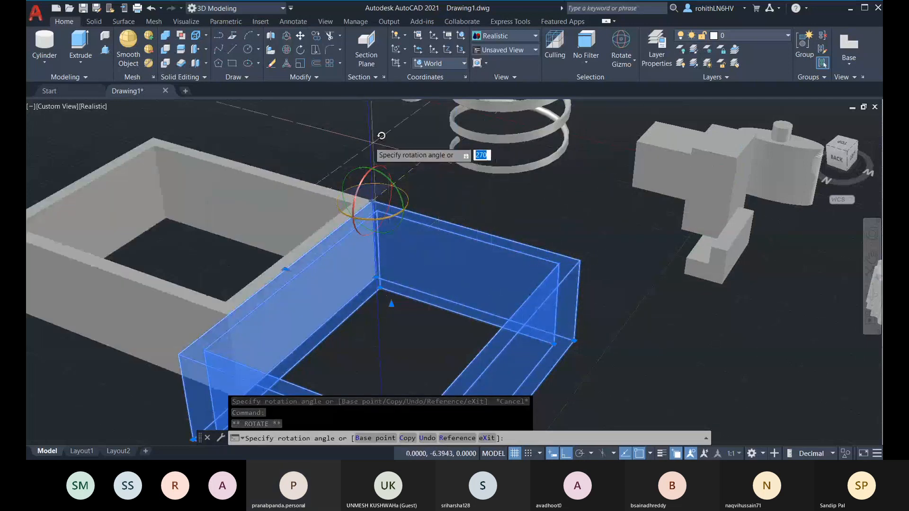
{"action": "key", "text": "Escape"}
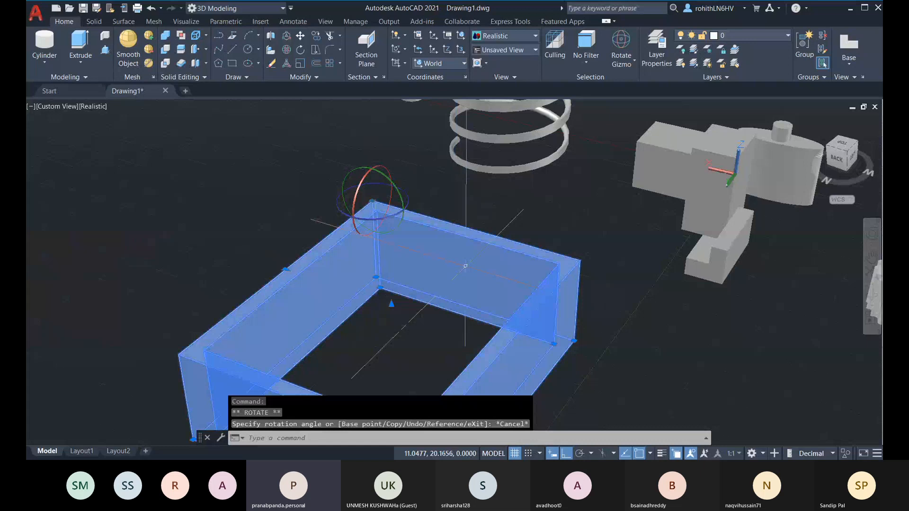
{"action": "scroll", "coordinate": [477, 275], "scroll_direction": "down", "scroll_amount": 4}
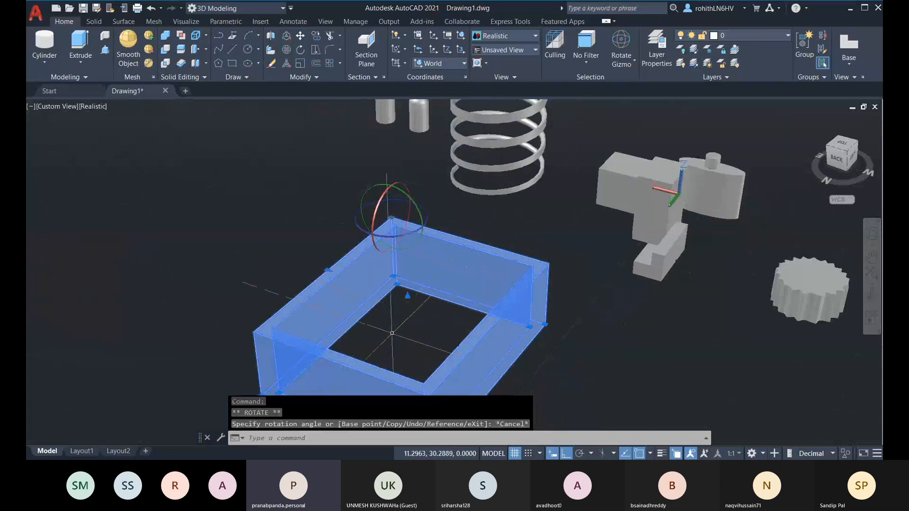
{"action": "key", "text": "Escape"}
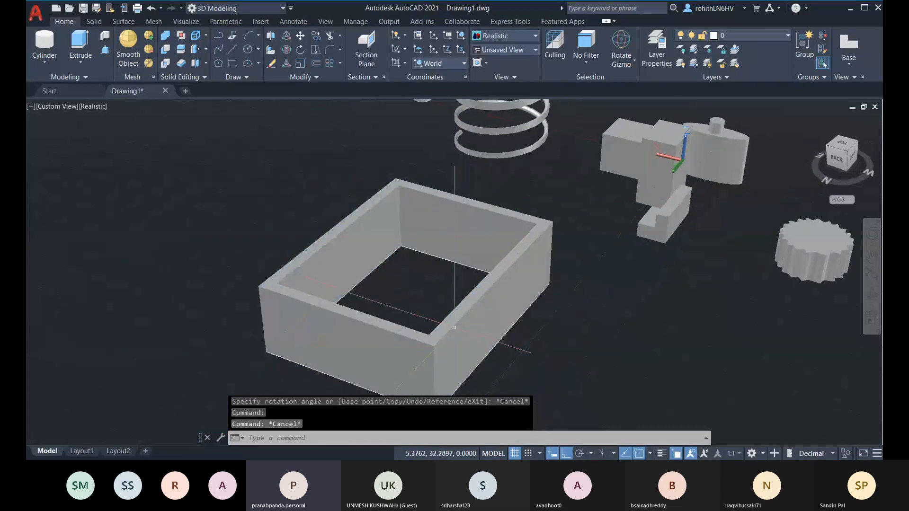
Select the hollow tray so the 3D Rotate gizmo appears at its centre
{"action": "left_click", "coordinate": [454, 315]}
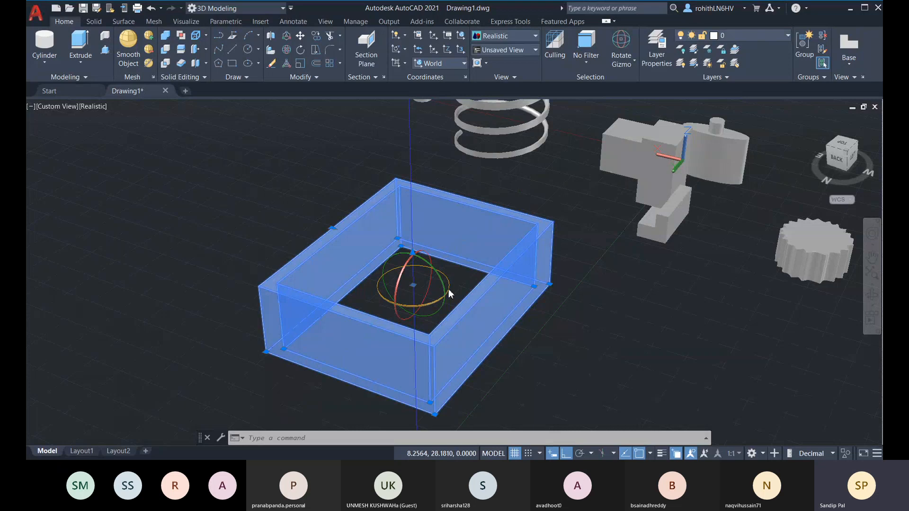
Reselect the tray, switch its gizmo to Scale, and cancel a trial uniform scale
{"action": "key", "text": "Escape"}
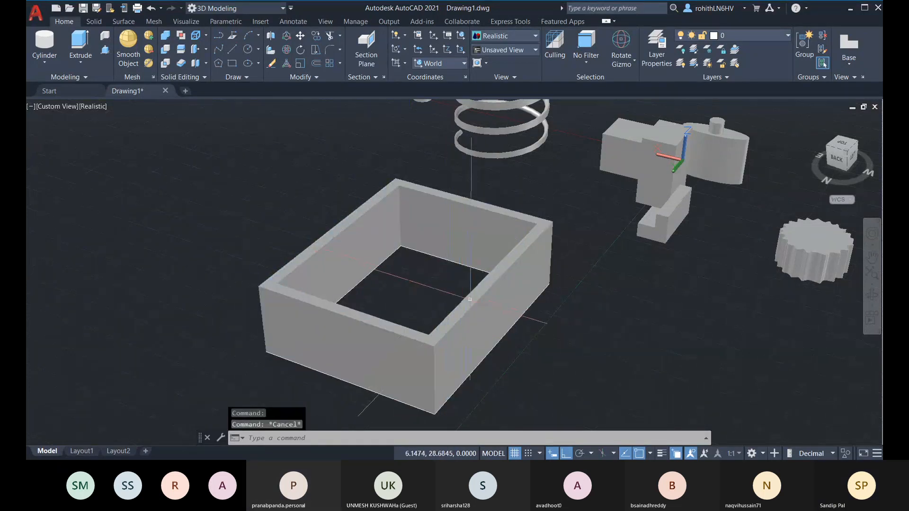
{"action": "left_click", "coordinate": [490, 281]}
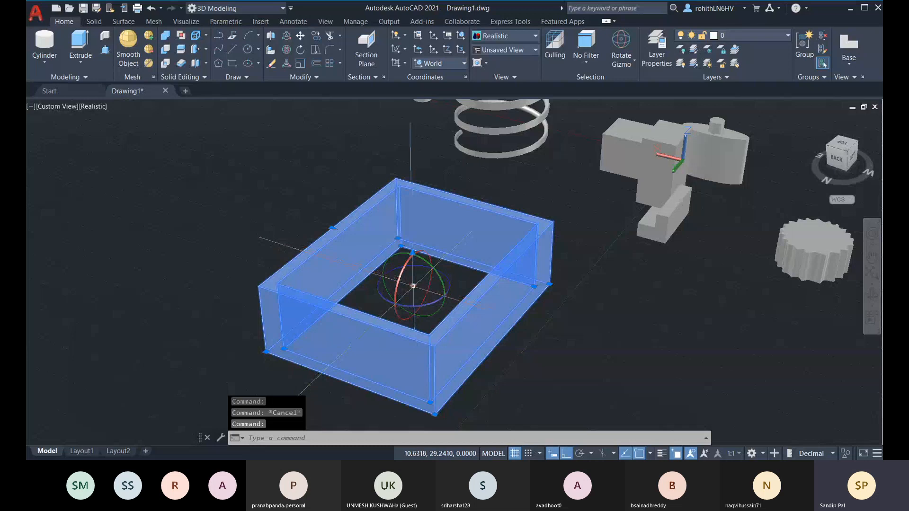
{"action": "right_click", "coordinate": [413, 284]}
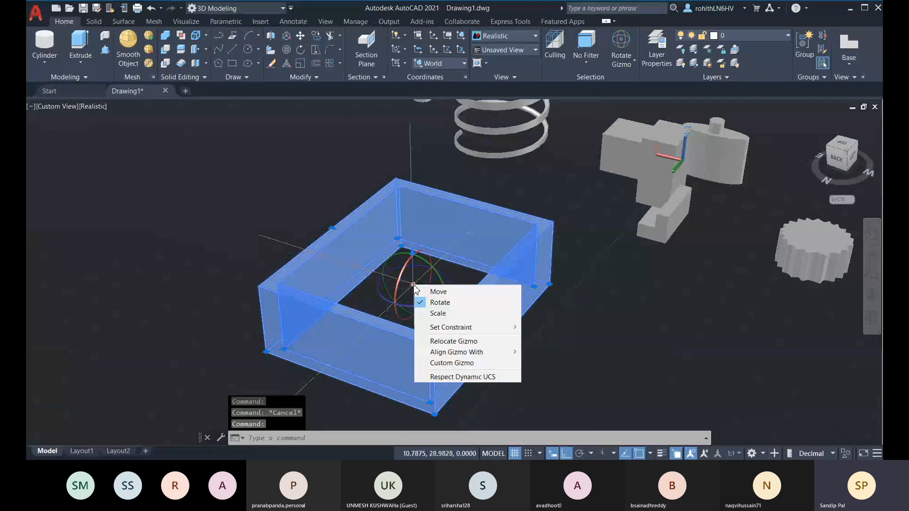
{"action": "left_click", "coordinate": [431, 313]}
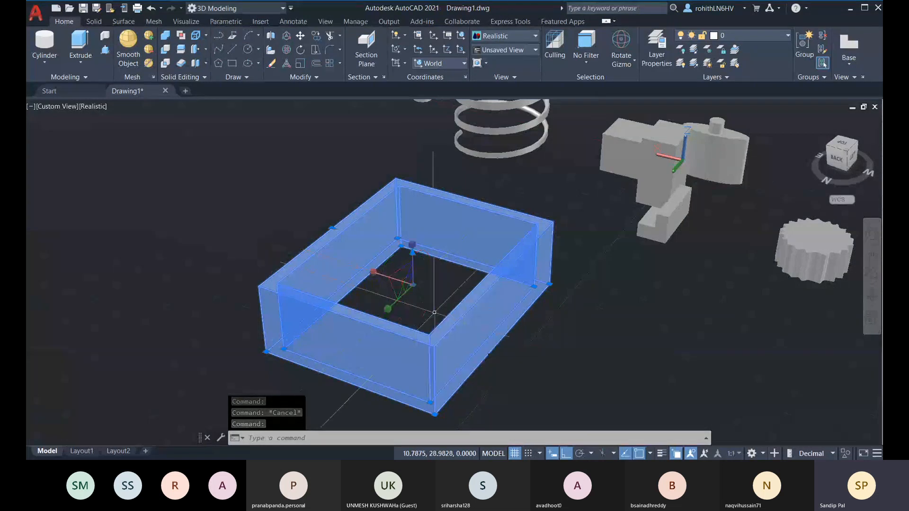
{"action": "left_click", "coordinate": [411, 283]}
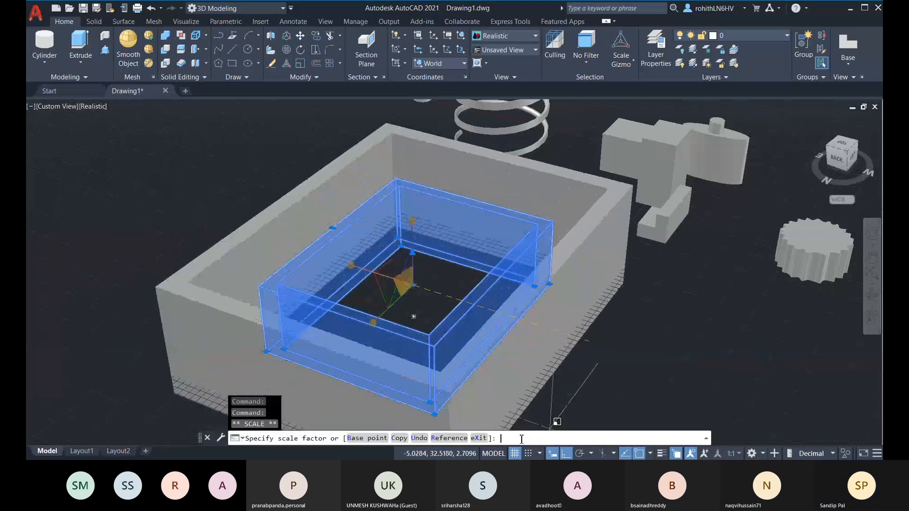
{"action": "key", "text": "Escape"}
{"action": "key", "text": "Escape"}
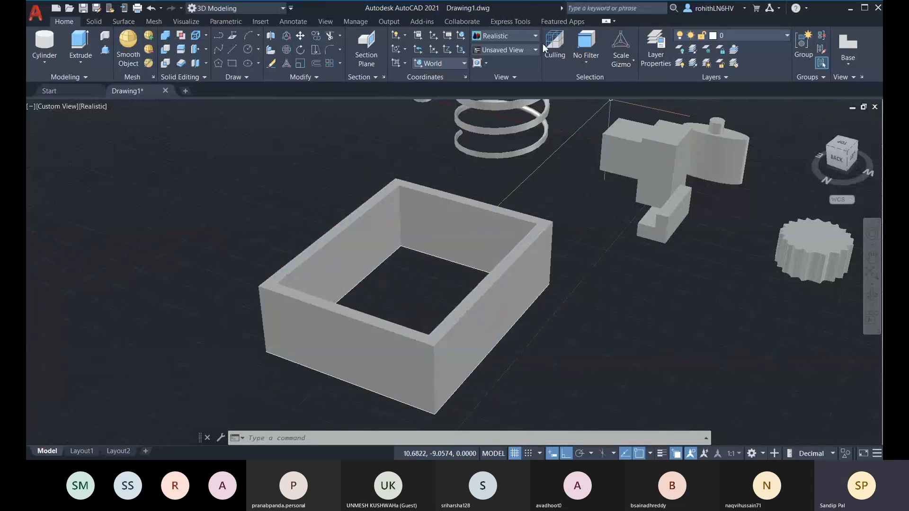
Set the ribbon gizmo to No Gizmo, reselect the tray, then choose Move Gizmo
{"action": "left_click", "coordinate": [631, 64]}
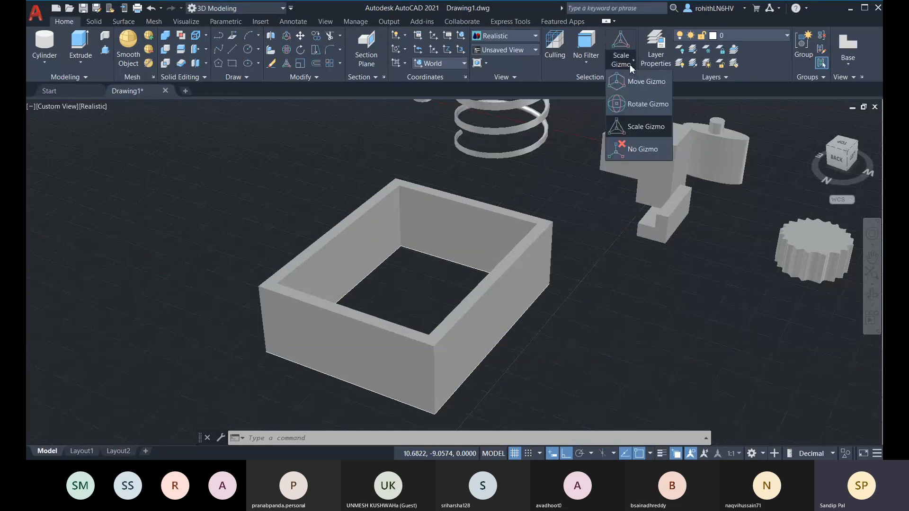
{"action": "left_click", "coordinate": [642, 152]}
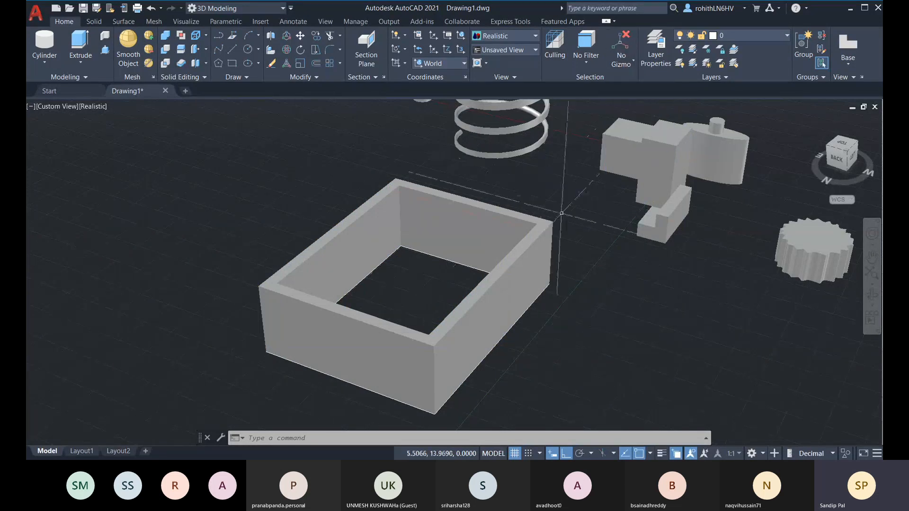
{"action": "left_click", "coordinate": [526, 152]}
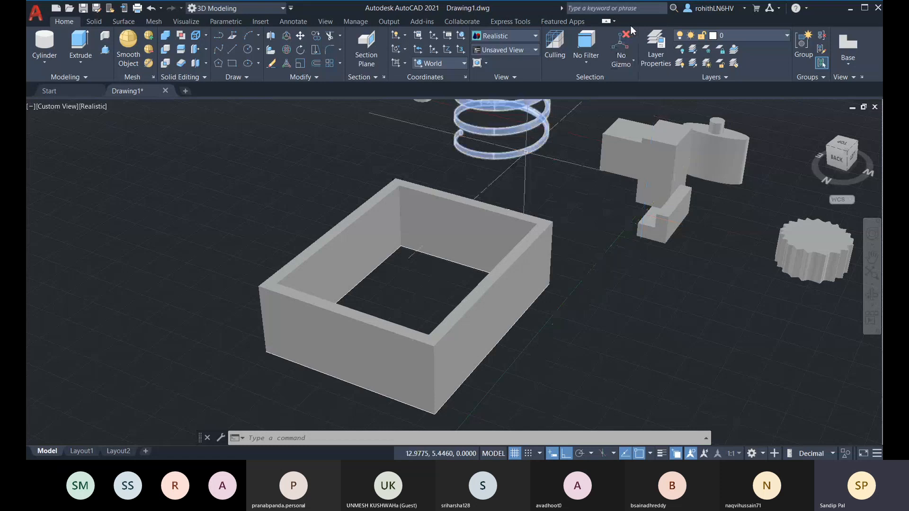
{"action": "left_click", "coordinate": [477, 240]}
{"action": "middle_click_drag", "start_coordinate": [477, 239], "coordinate": [496, 216]}
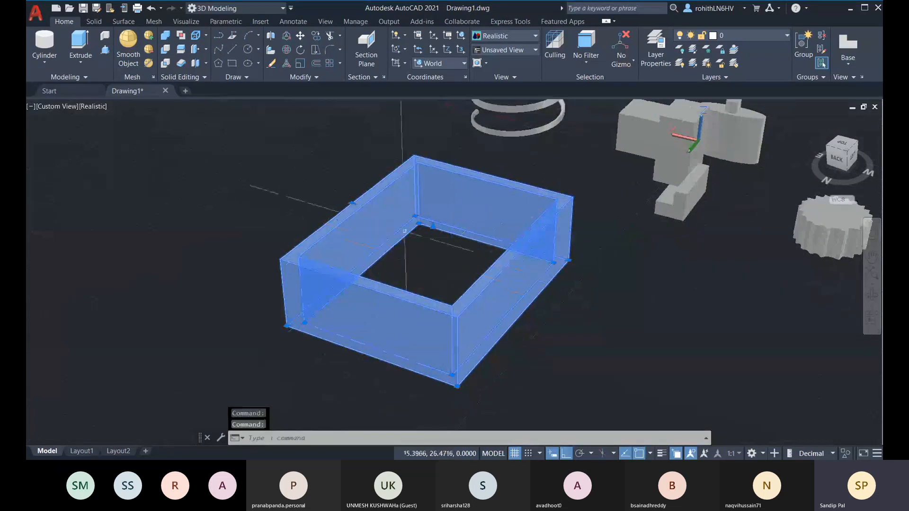
{"action": "left_click", "coordinate": [616, 65]}
{"action": "left_click", "coordinate": [639, 148]}
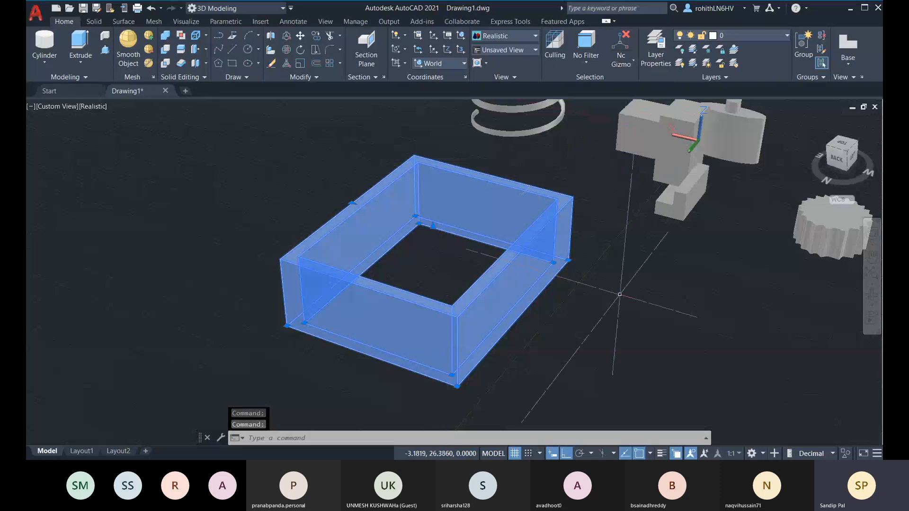
{"action": "left_click", "coordinate": [625, 67]}
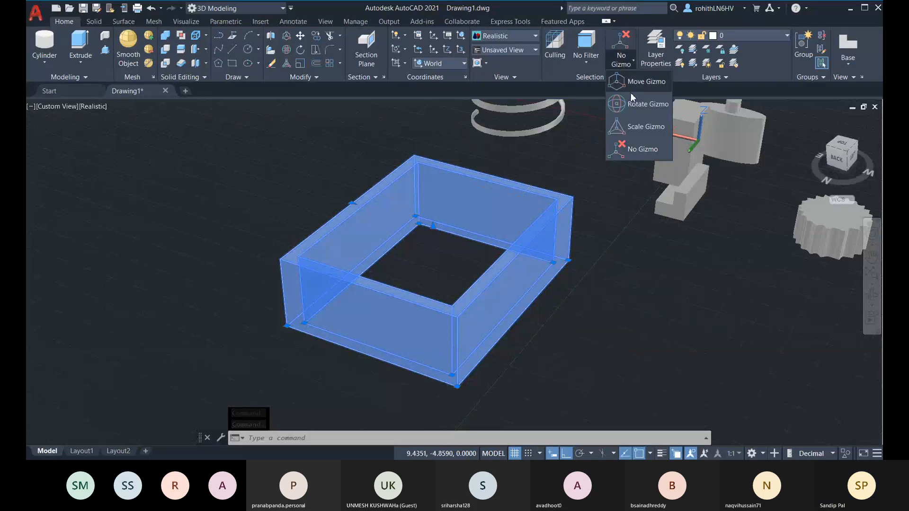
{"action": "left_click", "coordinate": [625, 148]}
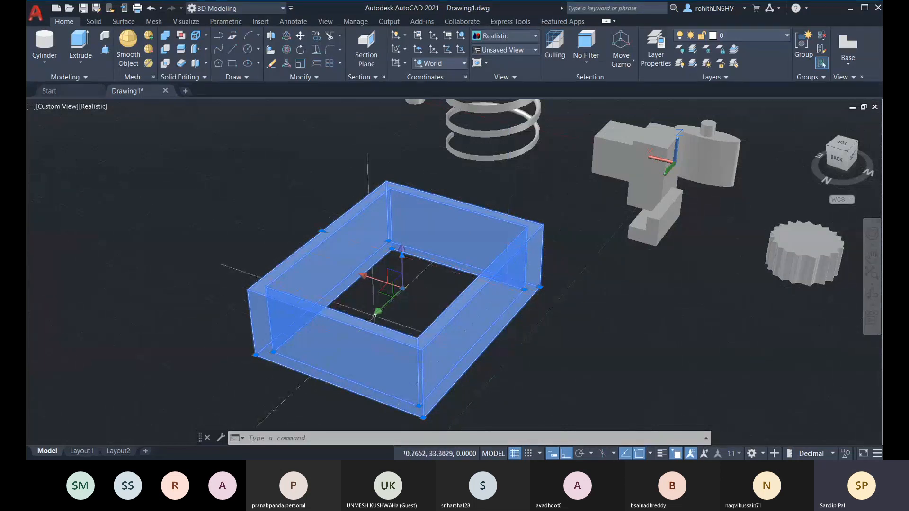
{"action": "middle_click_drag", "start_coordinate": [415, 298], "coordinate": [415, 294]}
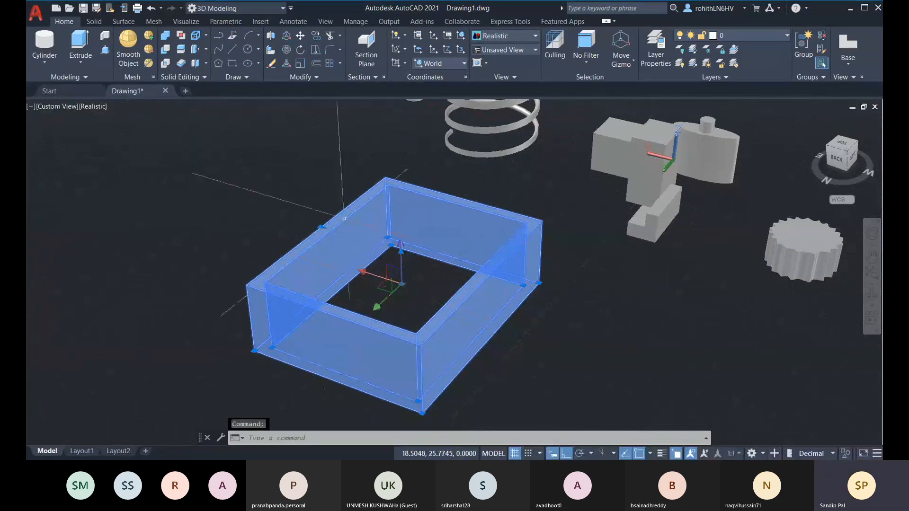
{"action": "key", "text": "Escape"}
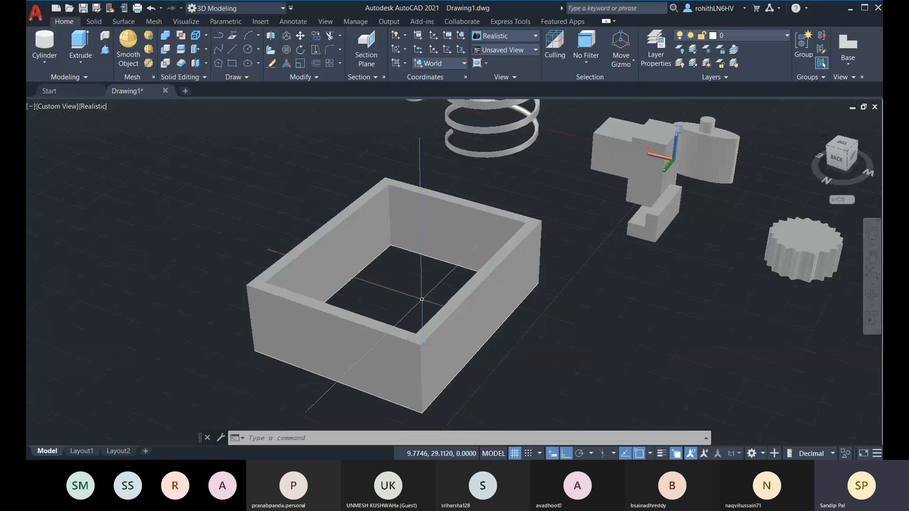
{"action": "middle_click_drag", "start_coordinate": [488, 374], "coordinate": [491, 342]}
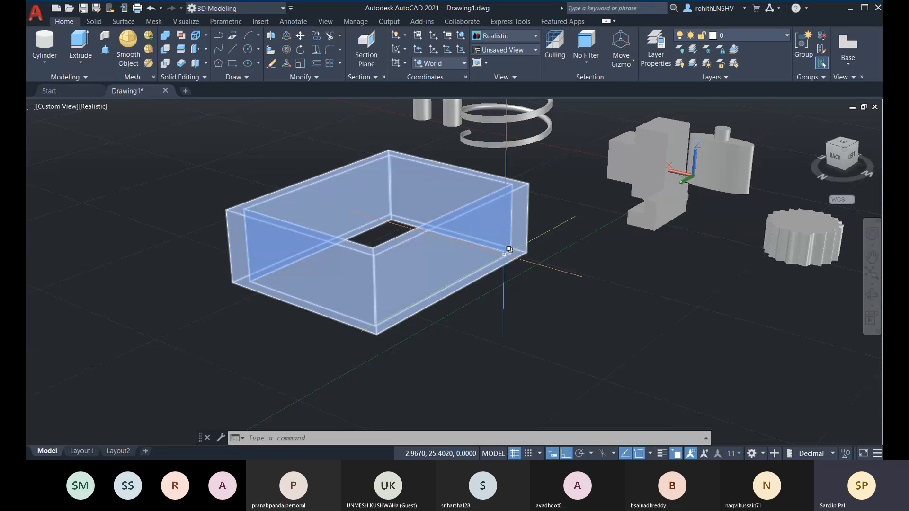
{"action": "middle_click_drag", "start_coordinate": [515, 302], "coordinate": [518, 303]}
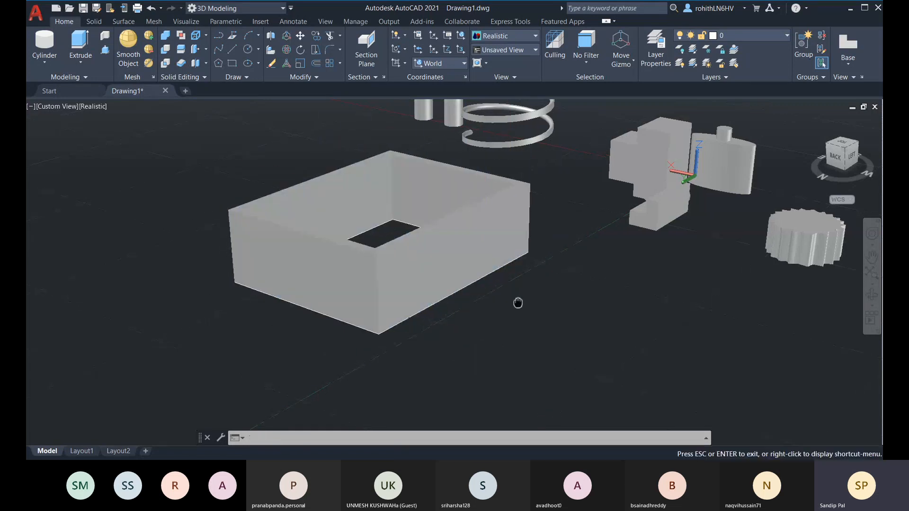
{"action": "key", "text": "Escape"}
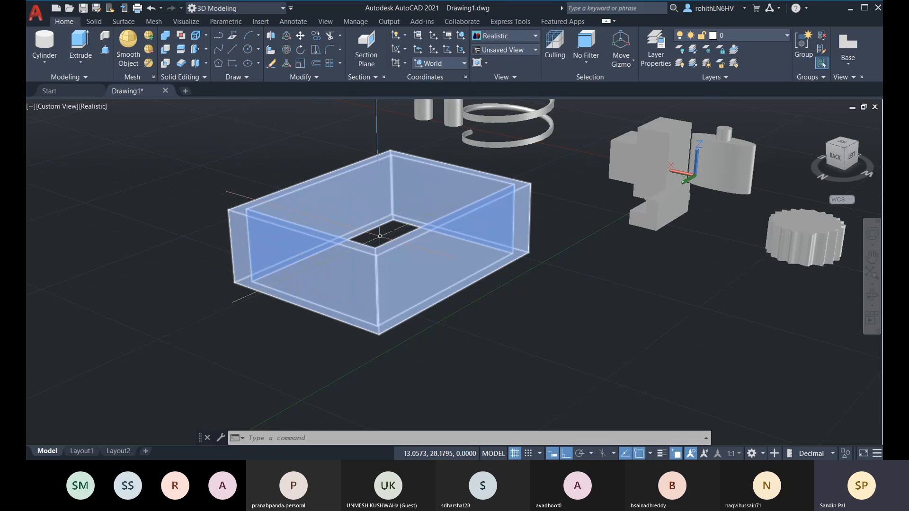
Set the subobject selection filter to Vertex
{"action": "left_click", "coordinate": [593, 62]}
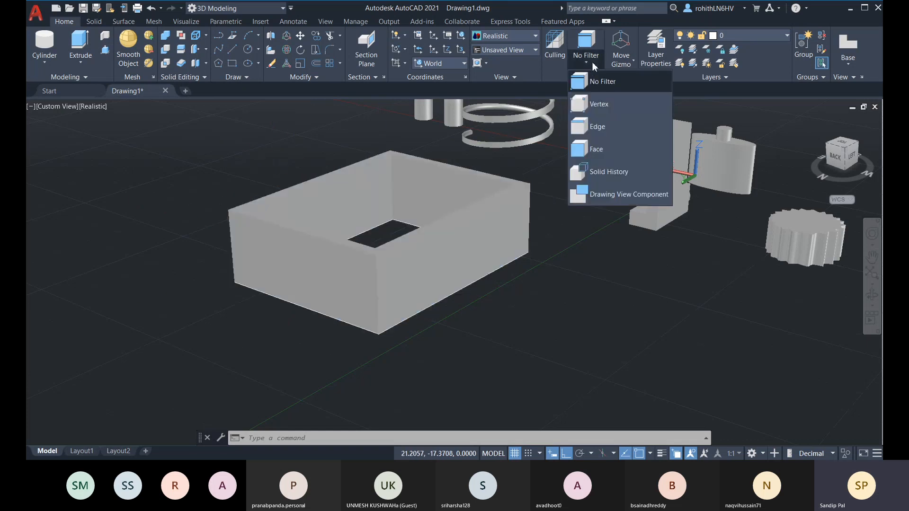
{"action": "left_click", "coordinate": [561, 90]}
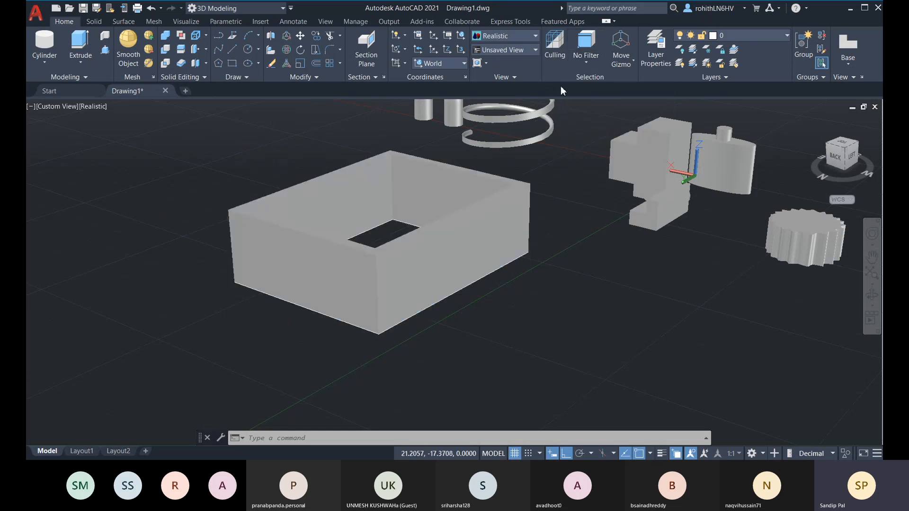
{"action": "left_click", "coordinate": [592, 64]}
{"action": "left_click", "coordinate": [604, 104]}
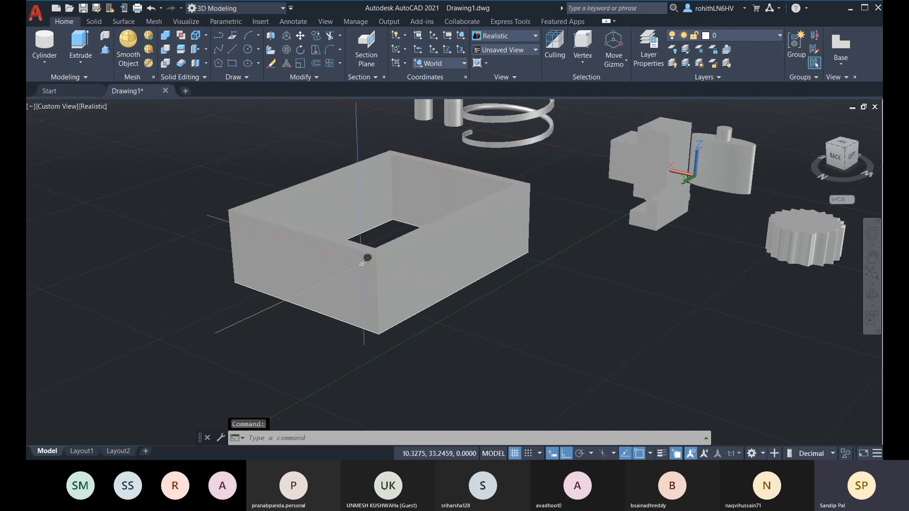
Select a top corner vertex of the tray and stretch it downward to slant the wall
{"action": "left_click", "coordinate": [377, 256]}
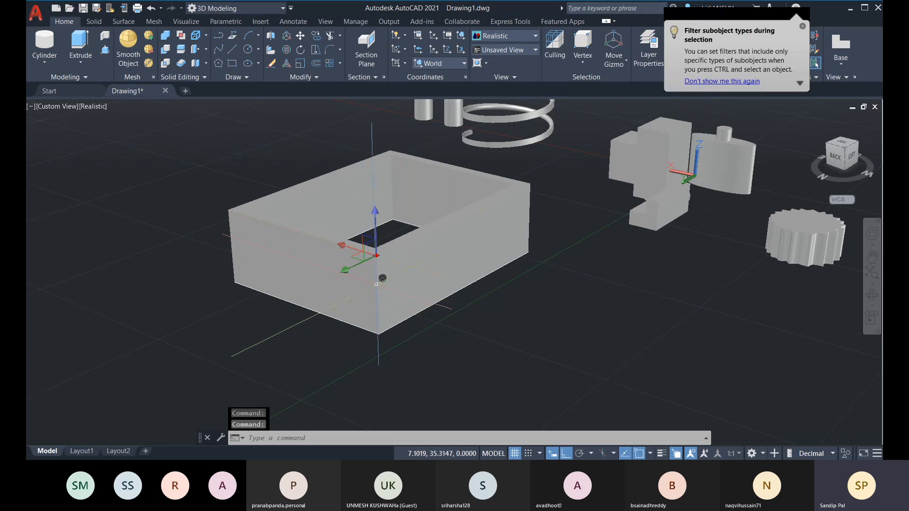
{"action": "middle_click_drag", "start_coordinate": [392, 261], "coordinate": [404, 250]}
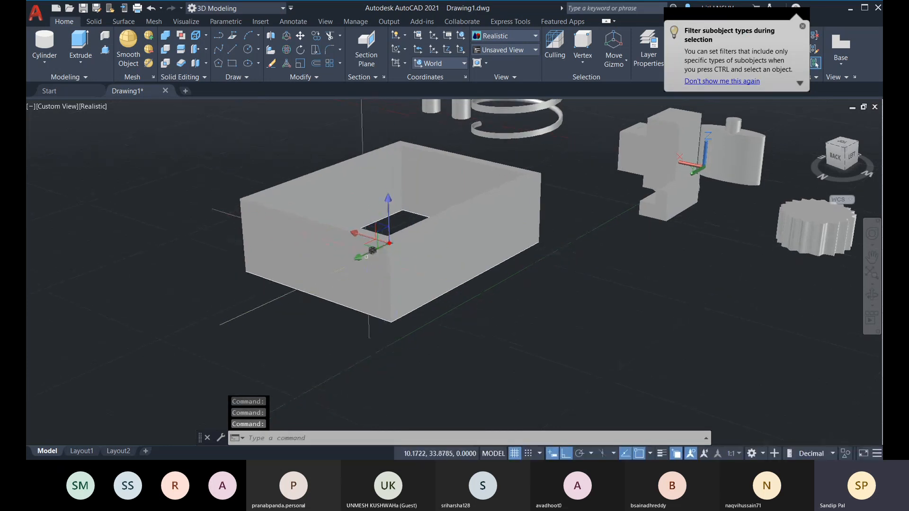
{"action": "left_click", "coordinate": [390, 242]}
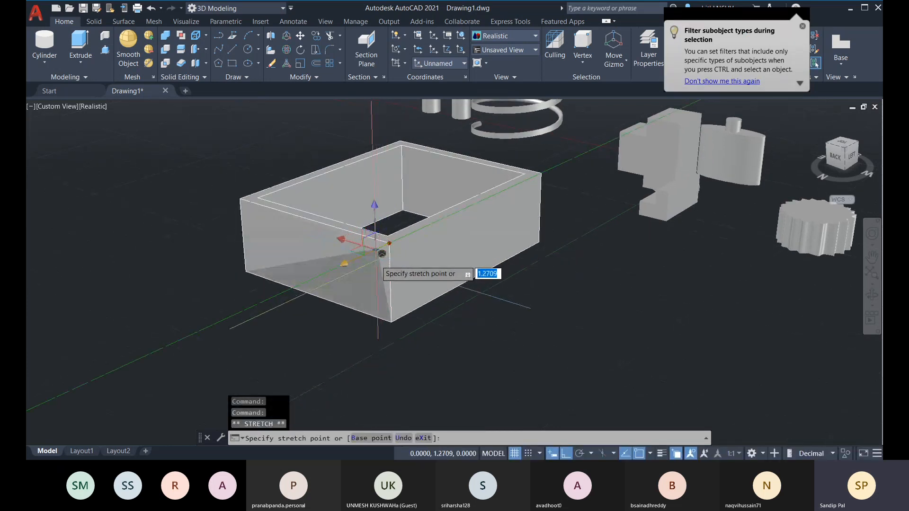
{"action": "left_click", "coordinate": [376, 260]}
{"action": "key", "text": "Escape"}
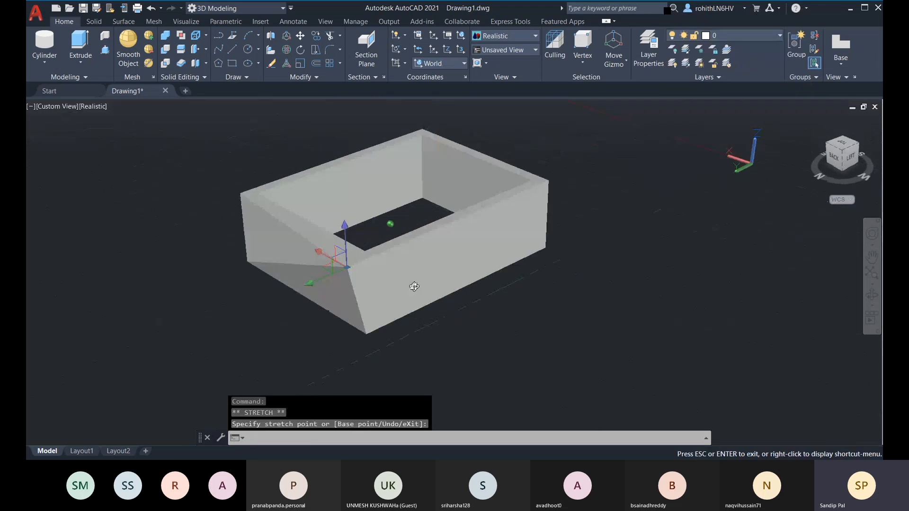
{"action": "middle_click_drag", "start_coordinate": [416, 284], "coordinate": [473, 237], "text": "shift"}
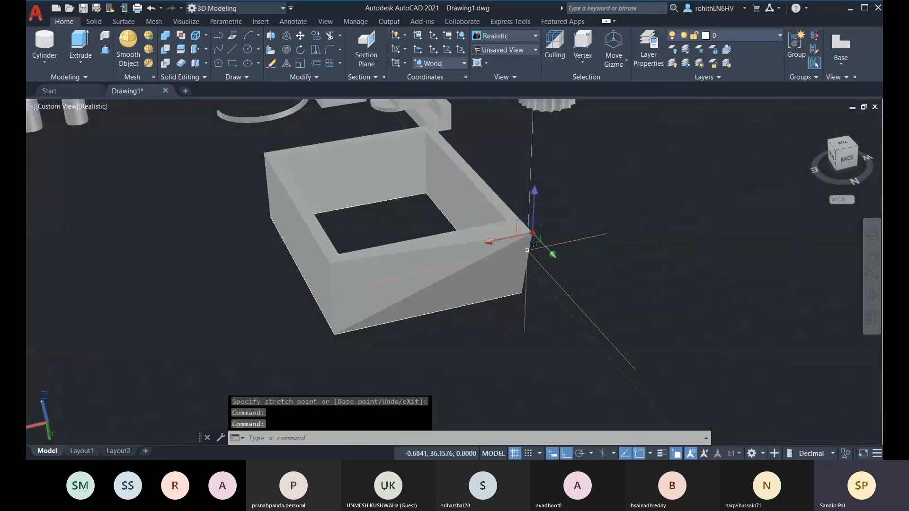
{"action": "key", "text": "Escape"}
Set the selection filter to Edge, select the tray's front top edge and a diagonal edge, then clear
{"action": "left_click", "coordinate": [584, 64]}
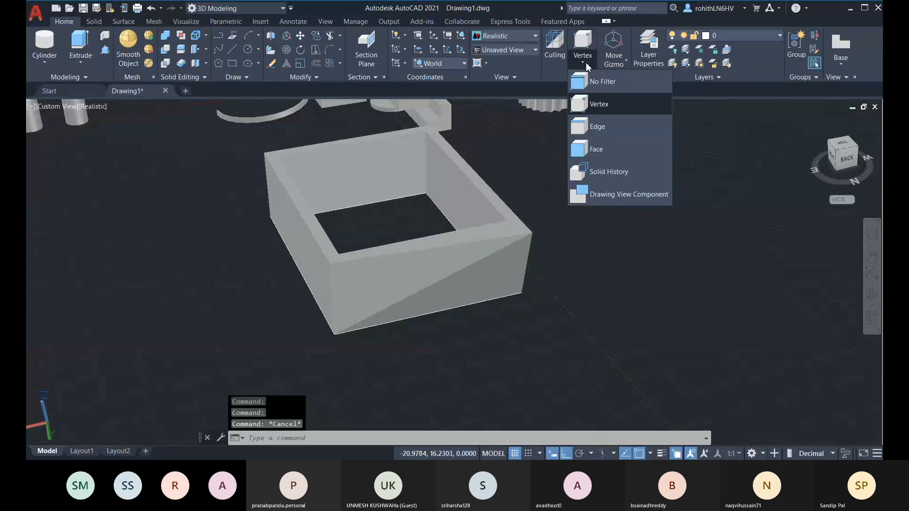
{"action": "left_click", "coordinate": [597, 126]}
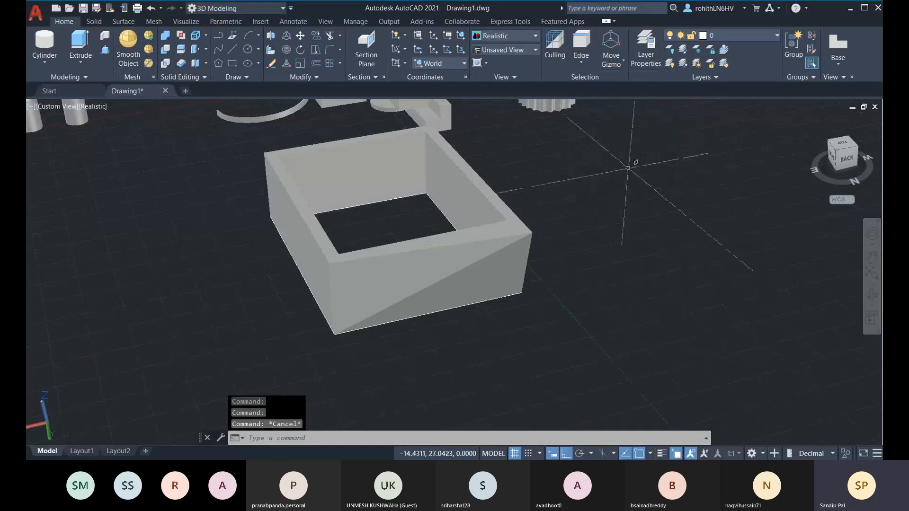
{"action": "left_click", "coordinate": [432, 245]}
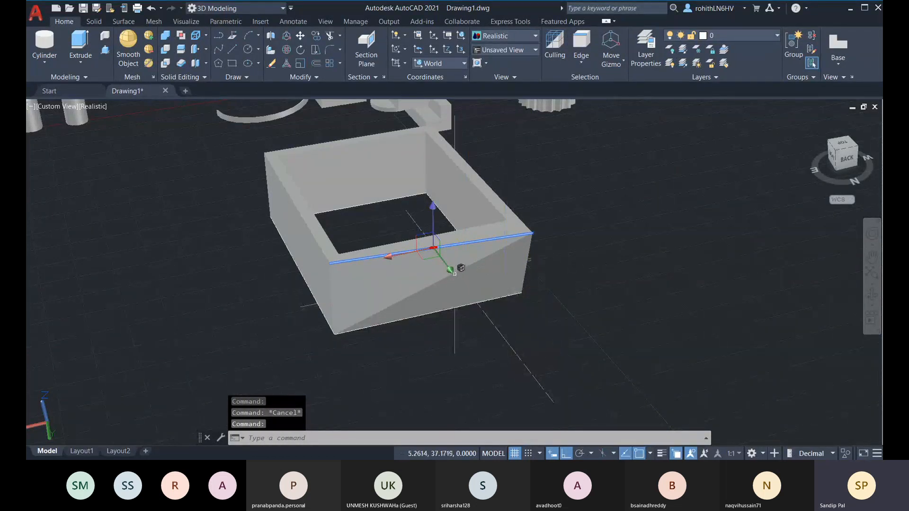
{"action": "left_click", "coordinate": [468, 268]}
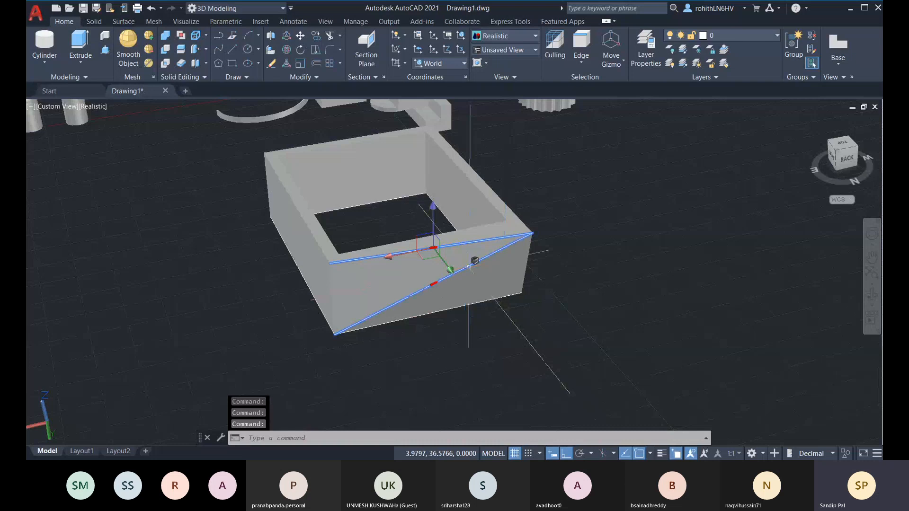
{"action": "key", "text": "Escape"}
{"action": "key", "text": "Escape"}
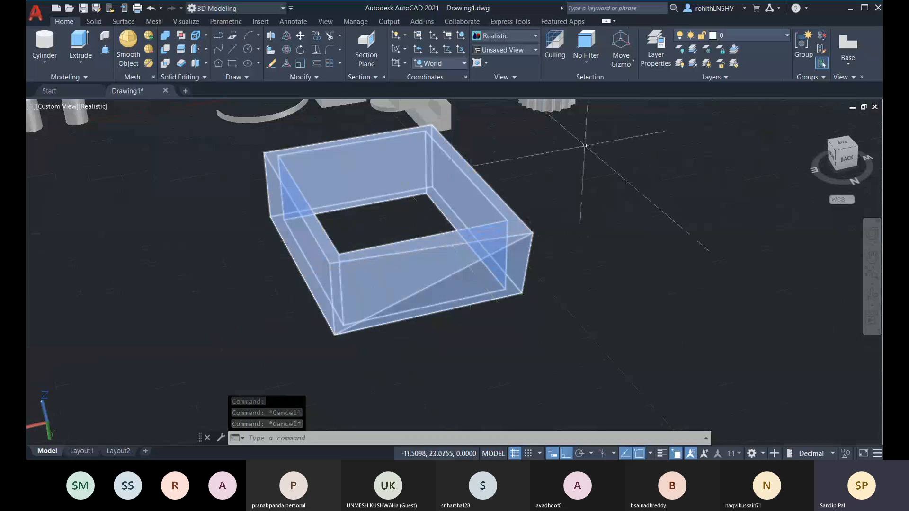
With the Edge filter reapplied, stretch the tray's front top edge outward using its gizmo
{"action": "left_click", "coordinate": [595, 64]}
{"action": "left_click", "coordinate": [597, 126]}
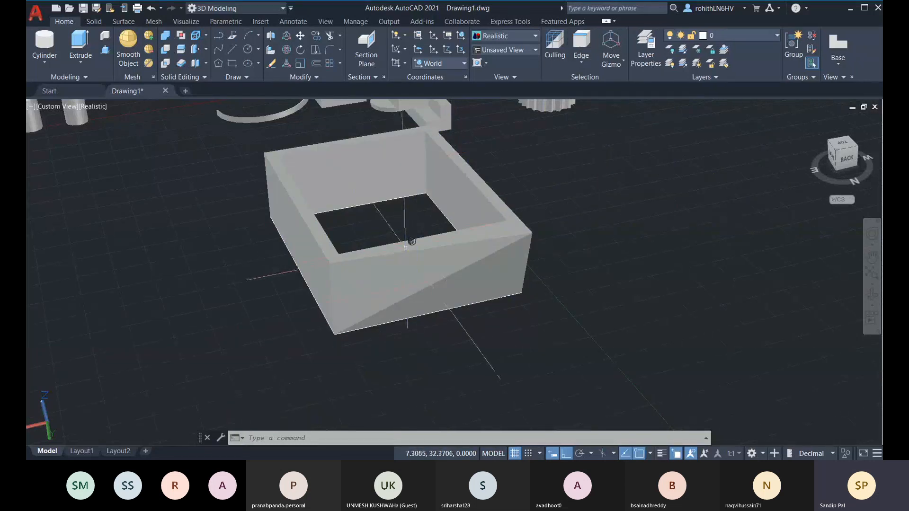
{"action": "left_click", "coordinate": [417, 250]}
{"action": "left_click", "coordinate": [434, 248]}
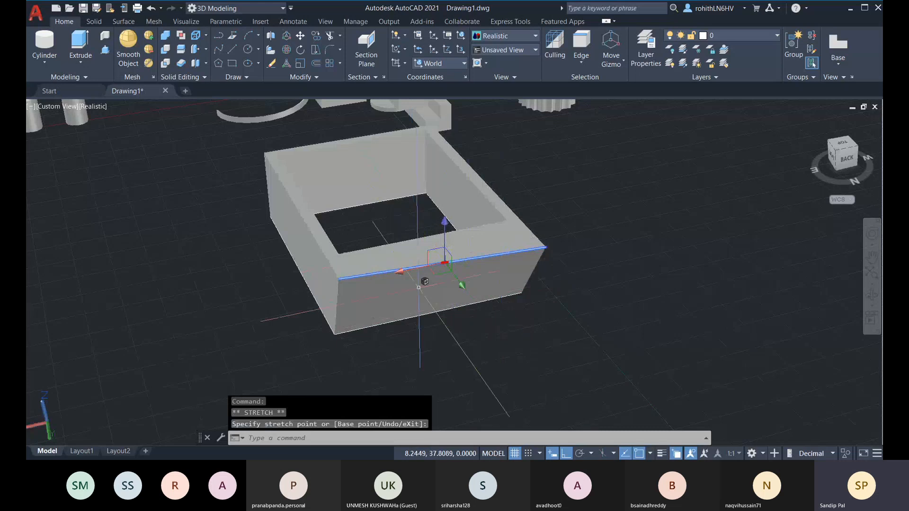
{"action": "key", "text": "Escape"}
{"action": "middle_click_drag", "start_coordinate": [544, 288], "coordinate": [633, 258], "text": "shift"}
{"action": "middle_click_drag", "start_coordinate": [521, 197], "coordinate": [560, 209], "text": "shift"}
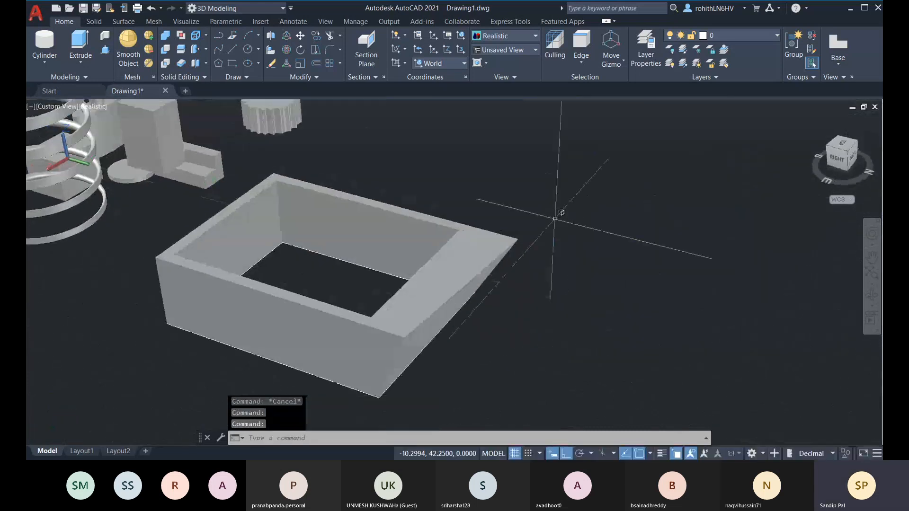
{"action": "left_click", "coordinate": [581, 61]}
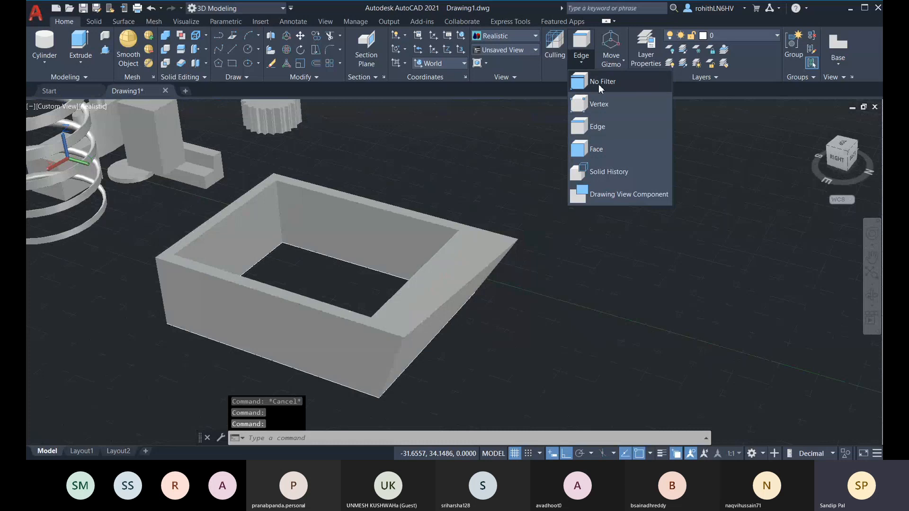
Set the selection filter to No Filter and bring the tray's front wall into close view
{"action": "left_click", "coordinate": [598, 84]}
{"action": "middle_click_drag", "start_coordinate": [478, 287], "coordinate": [584, 252]}
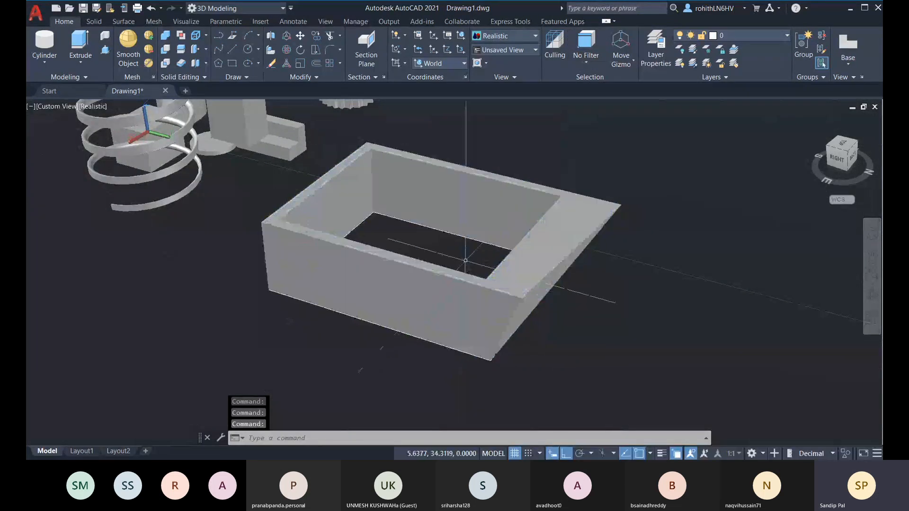
{"action": "middle_click_drag", "start_coordinate": [463, 257], "coordinate": [475, 243]}
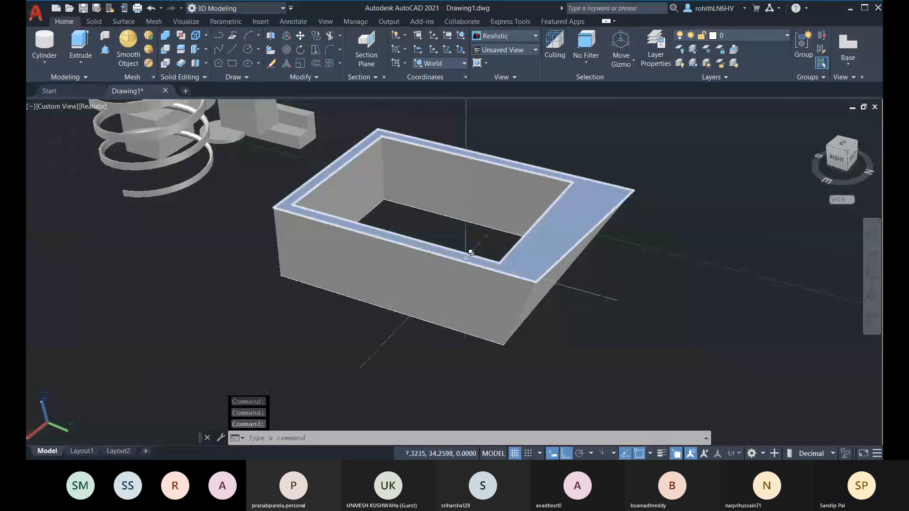
{"action": "scroll", "coordinate": [466, 247], "scroll_direction": "up", "scroll_amount": 5}
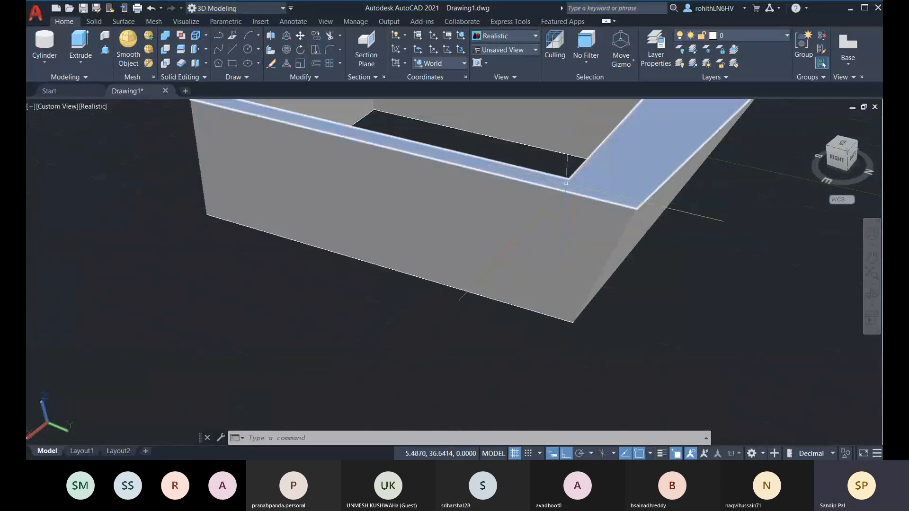
{"action": "middle_click_drag", "start_coordinate": [553, 187], "coordinate": [619, 243], "text": "shift"}
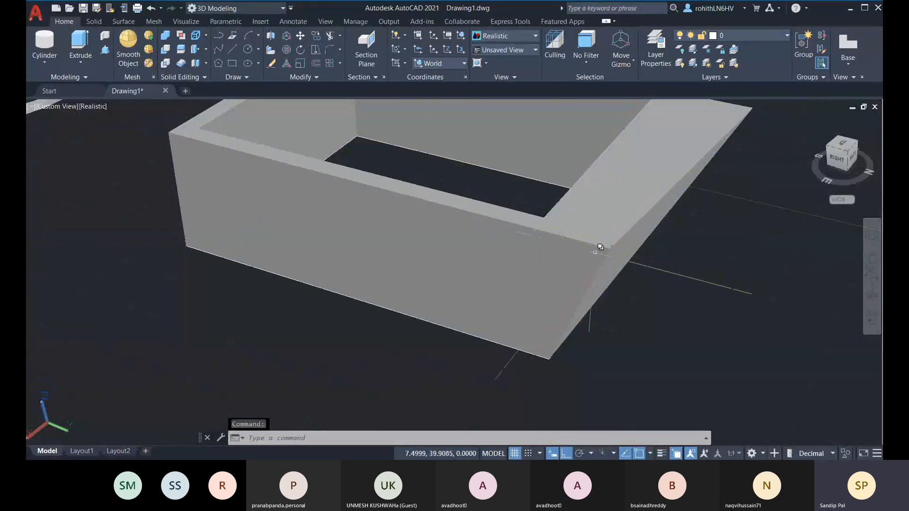
Pick the tray's front face and start a grip stretch, then cancel it and look down into the tray
{"action": "left_click", "coordinate": [511, 253], "text": "ctrl"}
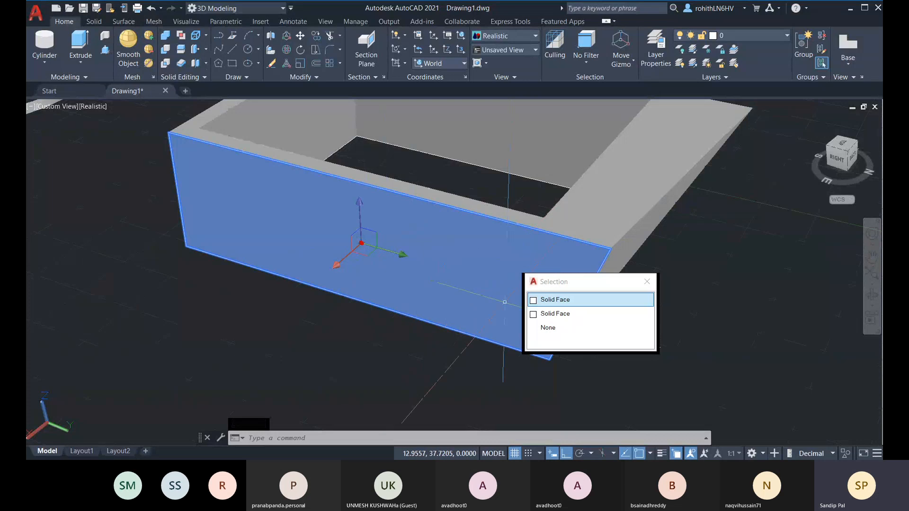
{"action": "left_click", "coordinate": [545, 302]}
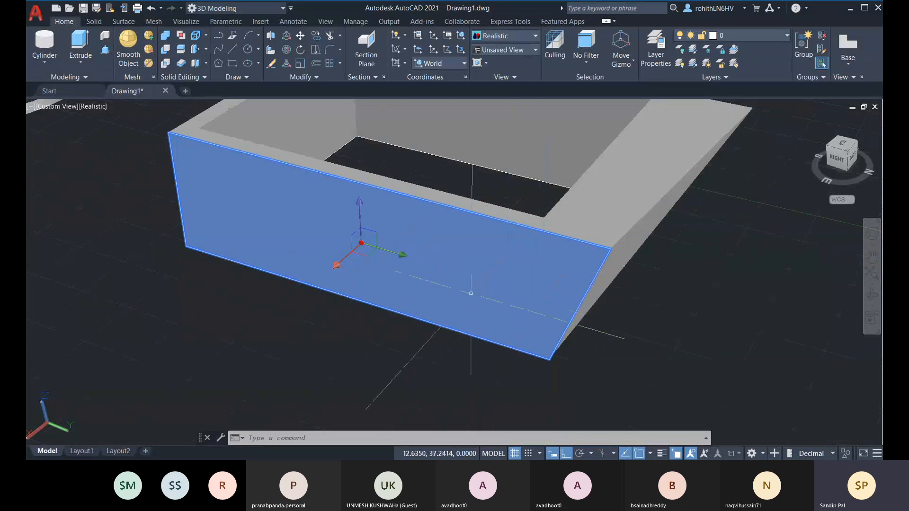
{"action": "left_click", "coordinate": [336, 264]}
{"action": "middle_click_drag", "start_coordinate": [335, 264], "coordinate": [302, 297]}
{"action": "scroll", "coordinate": [466, 235], "scroll_direction": "down", "scroll_amount": 2}
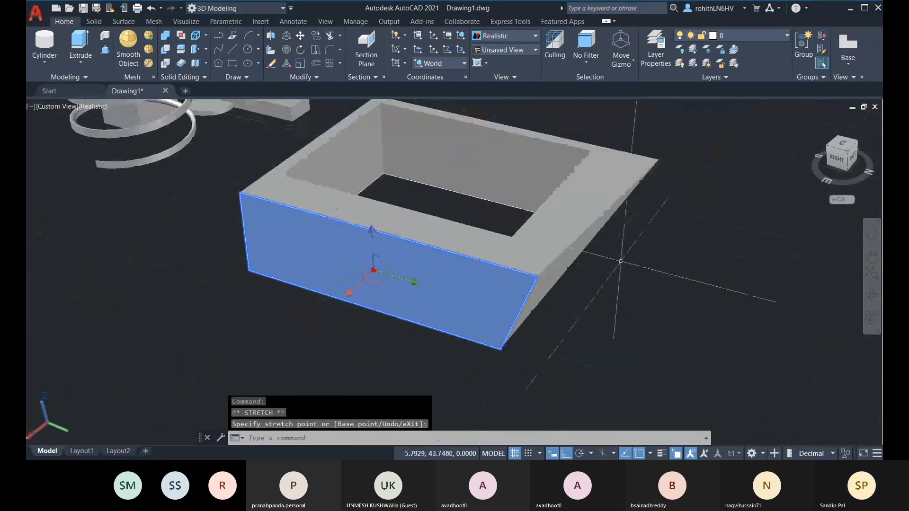
{"action": "key", "text": "Escape"}
{"action": "middle_click_drag", "start_coordinate": [572, 294], "coordinate": [782, 264], "text": "shift"}
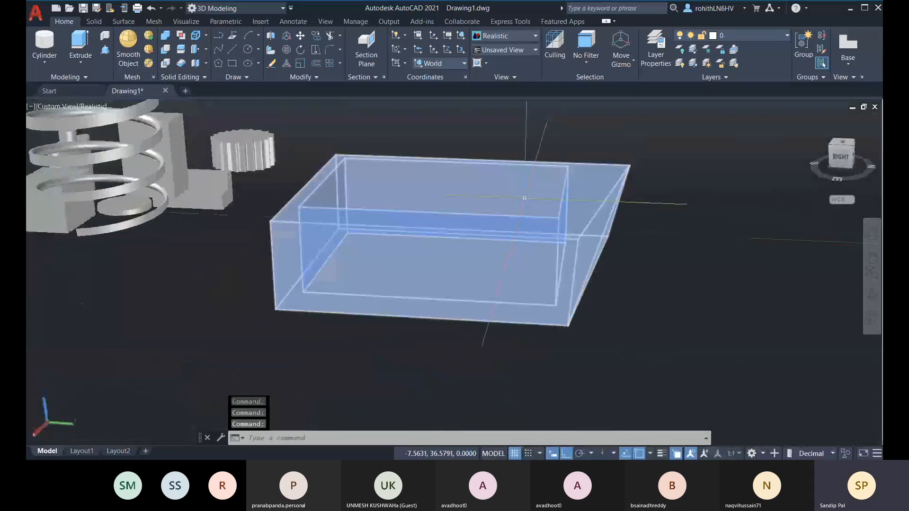
{"action": "middle_click_drag", "start_coordinate": [525, 197], "coordinate": [510, 233], "text": "shift"}
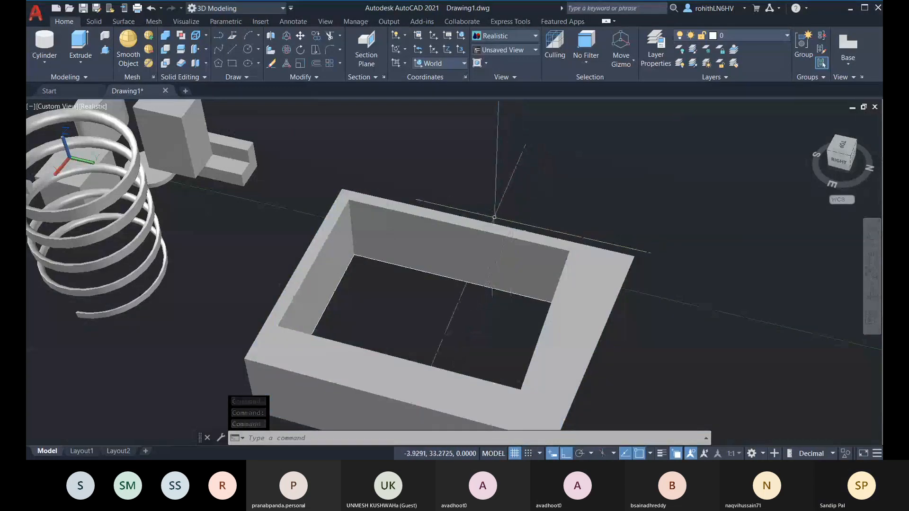
{"action": "middle_click_drag", "start_coordinate": [504, 225], "coordinate": [538, 112]}
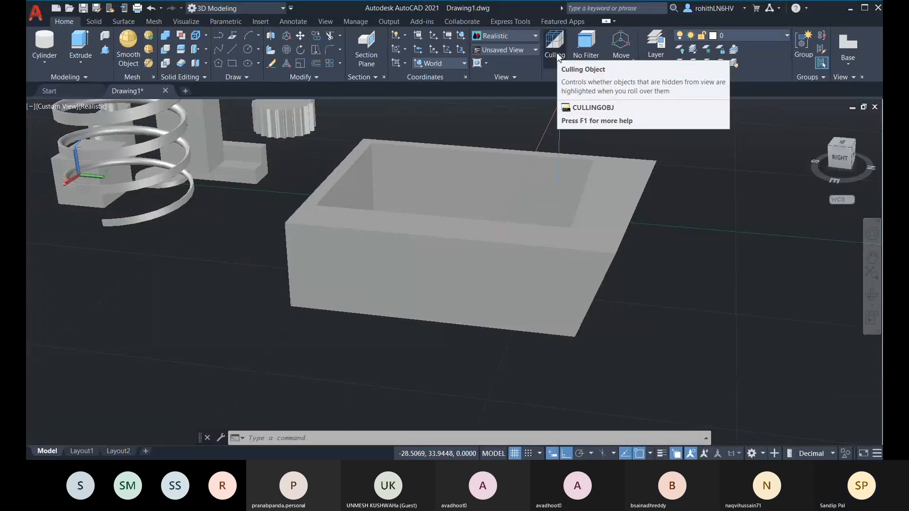
Toggle CULLINGOBJ on, off and back on with the Culling button, leaving culling on, then zoom out
{"action": "left_click", "coordinate": [557, 52]}
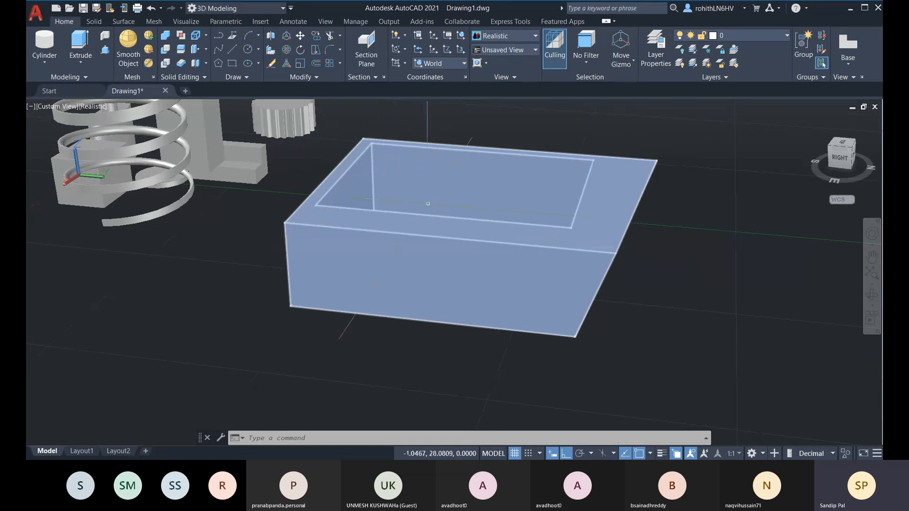
{"action": "left_click", "coordinate": [552, 55]}
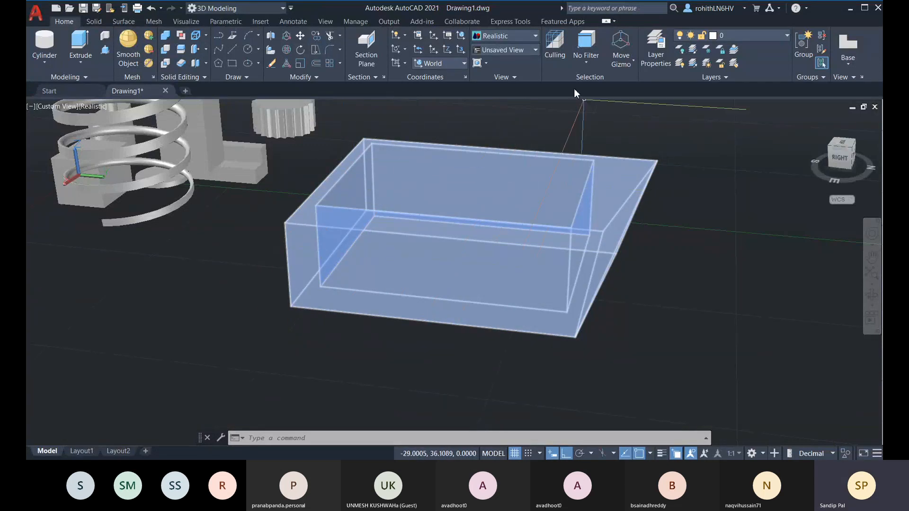
{"action": "left_click", "coordinate": [558, 53]}
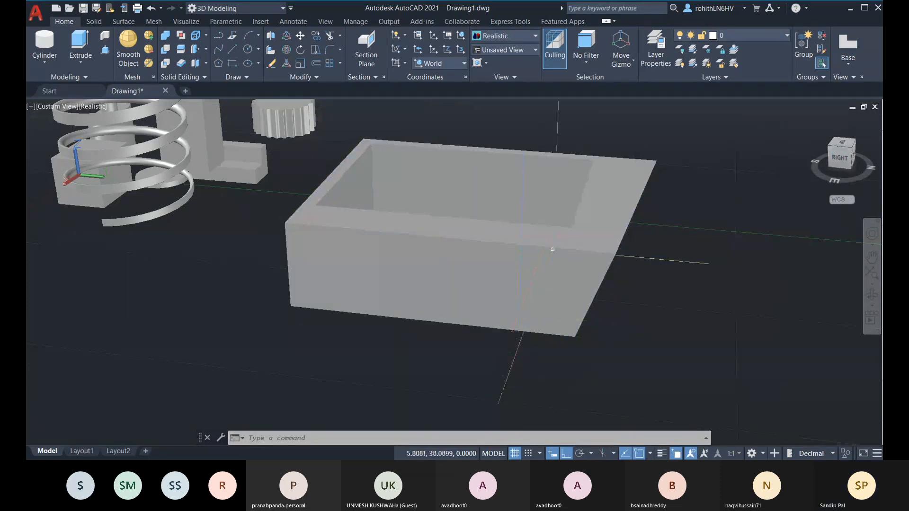
{"action": "scroll", "coordinate": [552, 248], "scroll_direction": "down", "scroll_amount": 3}
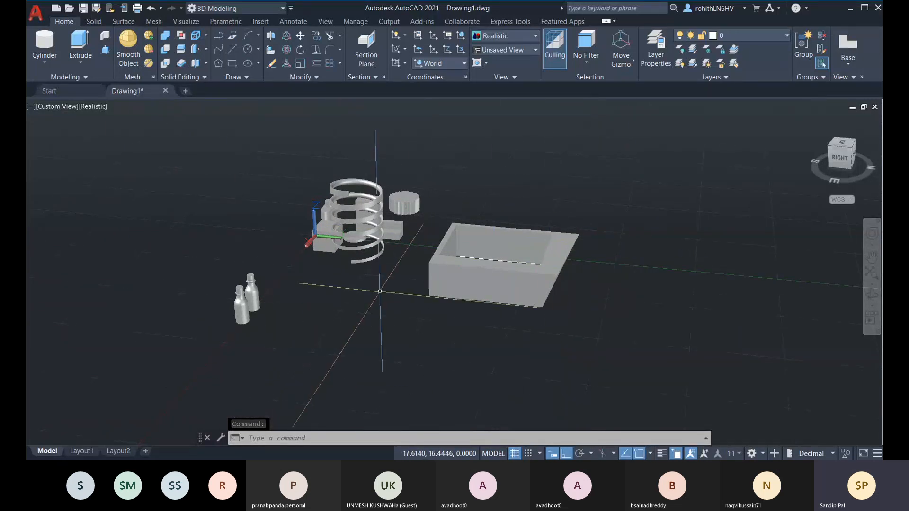
{"action": "key", "text": "Escape"}
{"action": "key", "text": "Escape"}
{"action": "key", "text": "Escape"}
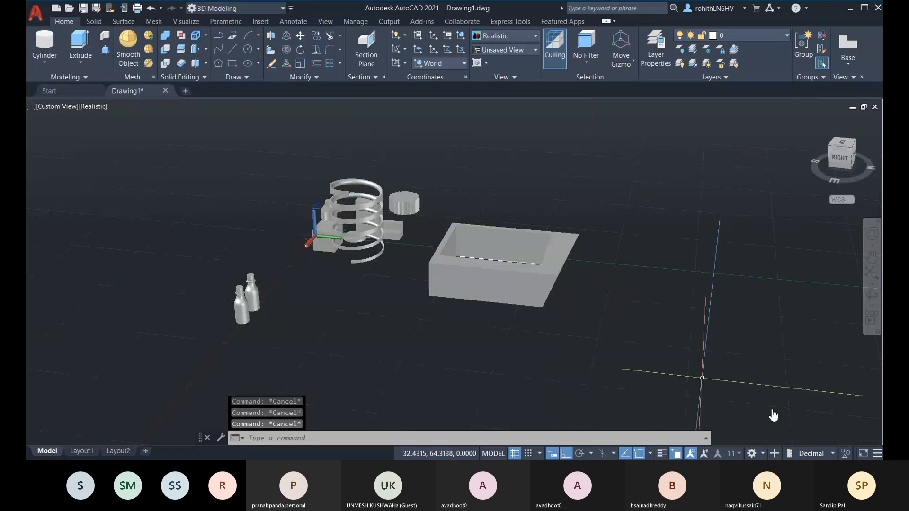